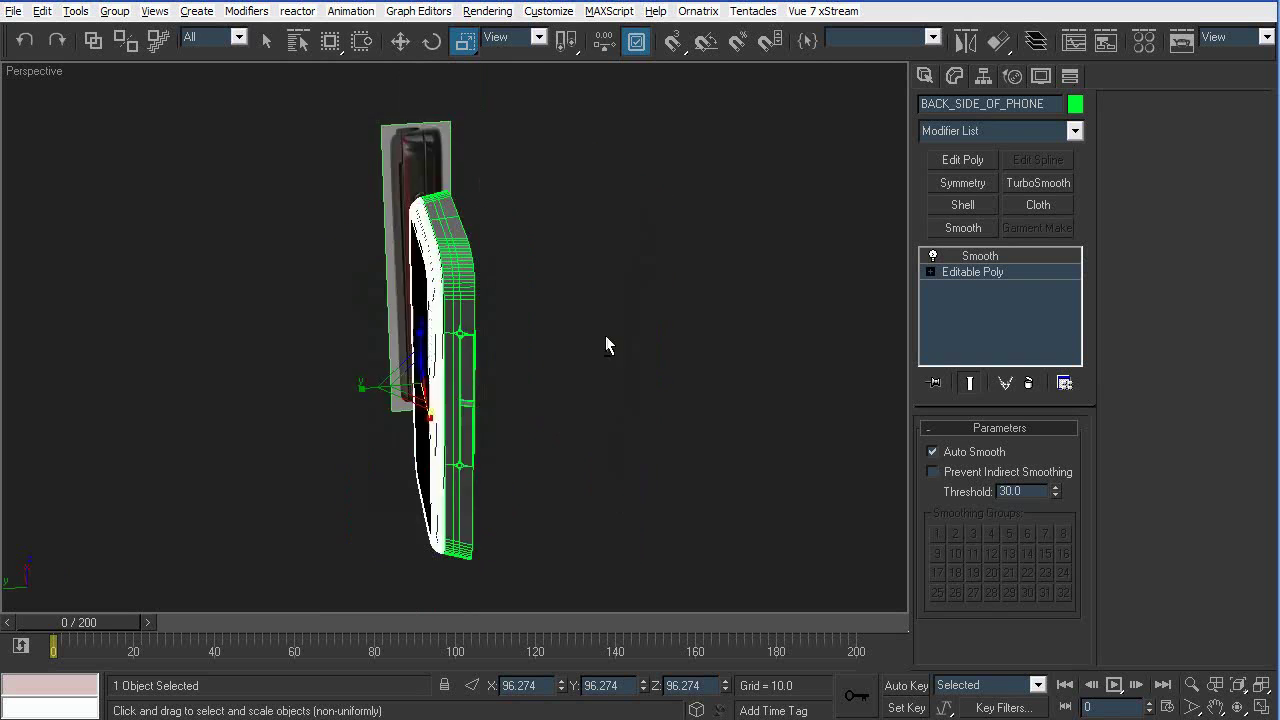
Clone the back side of the phone as a separate copy in front of it, named FRONT_SIDE_OF_PHONE
{"action": "key", "text": "w"}
{"action": "mouse_move", "coordinate": [381, 392]}
{"action": "left_mouse_down", "text": "shift"}
{"action": "mouse_move", "coordinate": [506, 386]}
{"action": "mouse_move", "coordinate": [459, 403]}
{"action": "left_mouse_up", "text": "shift"}
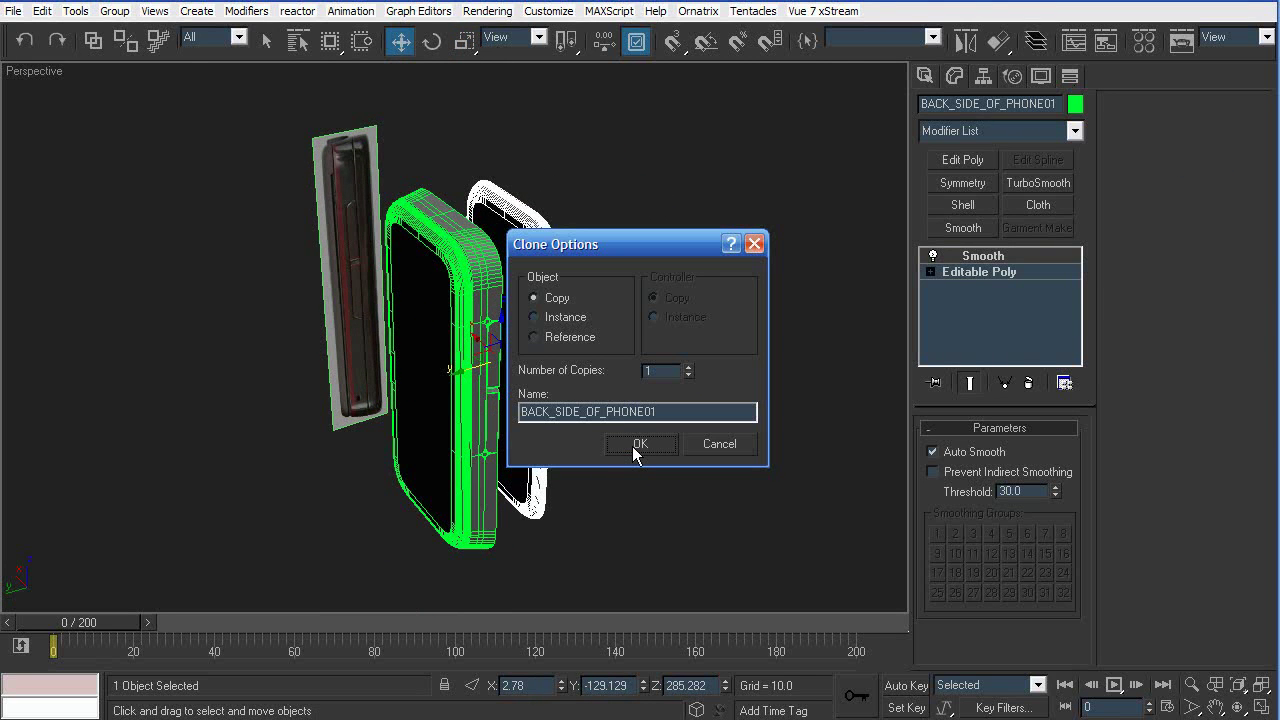
{"action": "left_click_drag", "start_coordinate": [550, 415], "coordinate": [399, 437]}
{"action": "type", "text": "FRONT"}
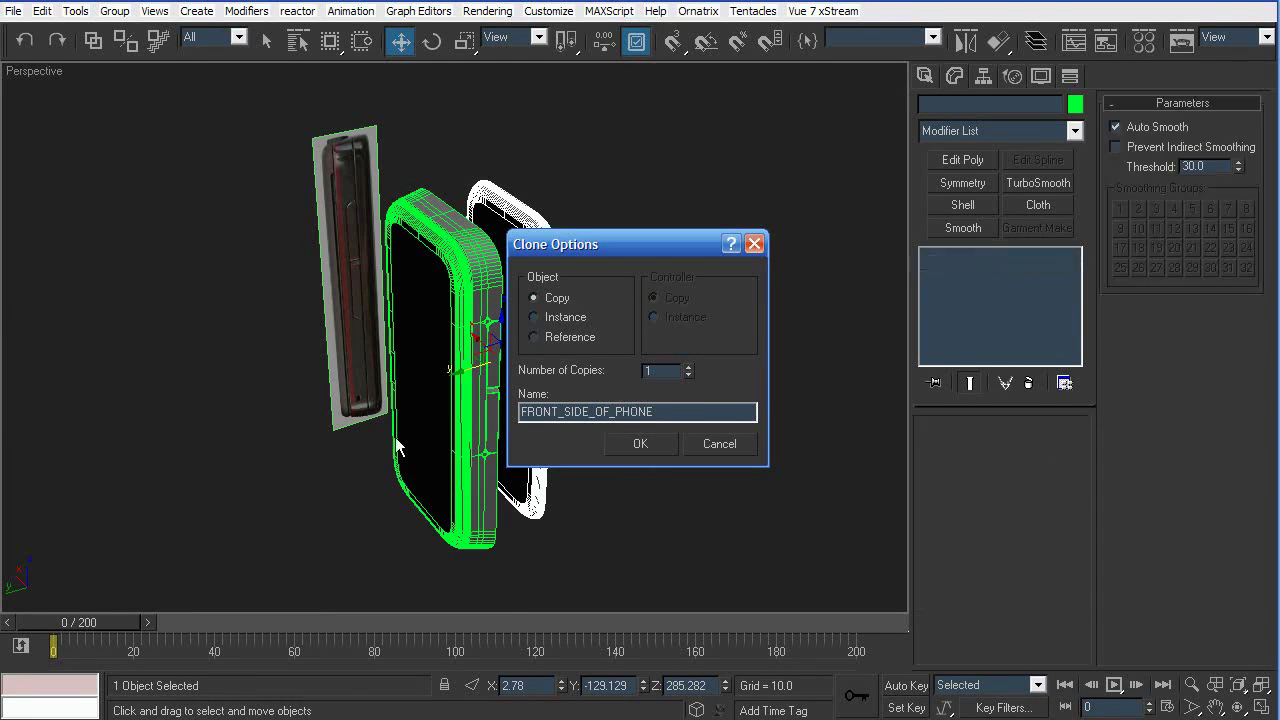
{"action": "key", "text": "Return"}
Rotate the front side copy to X 90, Y 0, Z 90 with angle snap, and unhide the reference image planes
{"action": "left_click", "coordinate": [634, 338]}
{"action": "left_click", "coordinate": [525, 305]}
{"action": "middle_click_drag", "start_coordinate": [726, 299], "coordinate": [586, 342]}
{"action": "key", "text": "e"}
{"action": "left_click_drag", "start_coordinate": [462, 395], "coordinate": [722, 256]}
{"action": "right_click", "coordinate": [722, 256]}
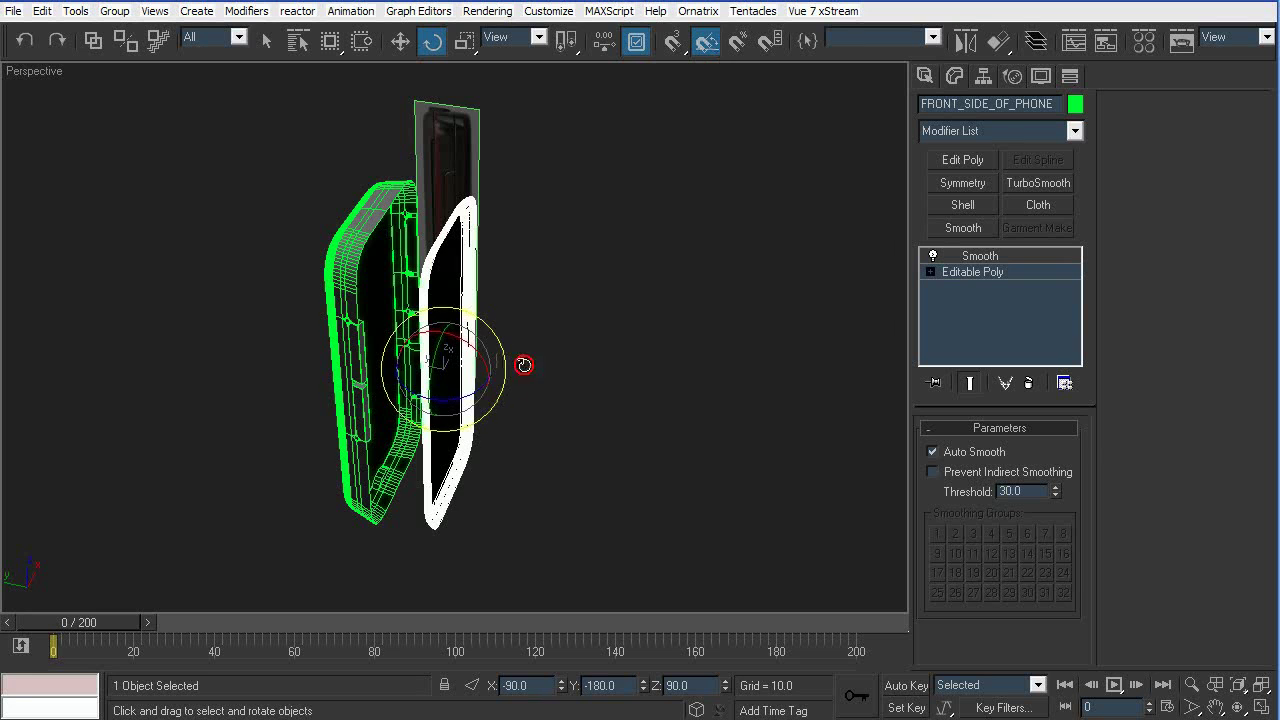
{"action": "left_click_drag", "start_coordinate": [474, 398], "coordinate": [632, 324]}
{"action": "left_click", "coordinate": [623, 329]}
{"action": "mouse_move", "coordinate": [623, 329]}
{"action": "middle_mouse_down", "text": "alt"}
{"action": "mouse_move", "coordinate": [377, 215]}
{"action": "mouse_move", "coordinate": [561, 264]}
{"action": "mouse_move", "coordinate": [625, 316]}
{"action": "mouse_move", "coordinate": [614, 314]}
{"action": "middle_mouse_up", "text": "alt"}
{"action": "left_click", "coordinate": [450, 355]}
{"action": "right_click", "coordinate": [624, 300]}
{"action": "left_click", "coordinate": [674, 191]}
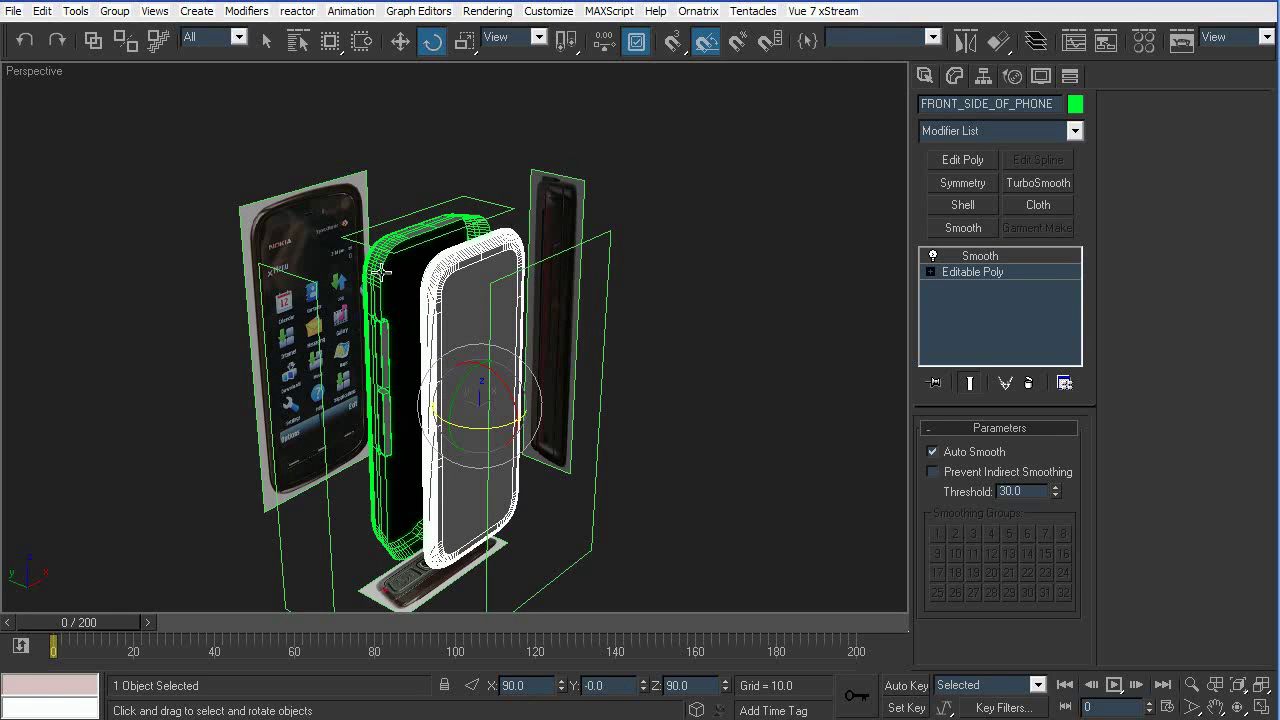
Add the back side and the front reference plane to the selection, and try hiding all unselected objects
{"action": "left_click", "coordinate": [380, 266], "text": "ctrl"}
{"action": "left_click", "coordinate": [322, 228], "text": "ctrl"}
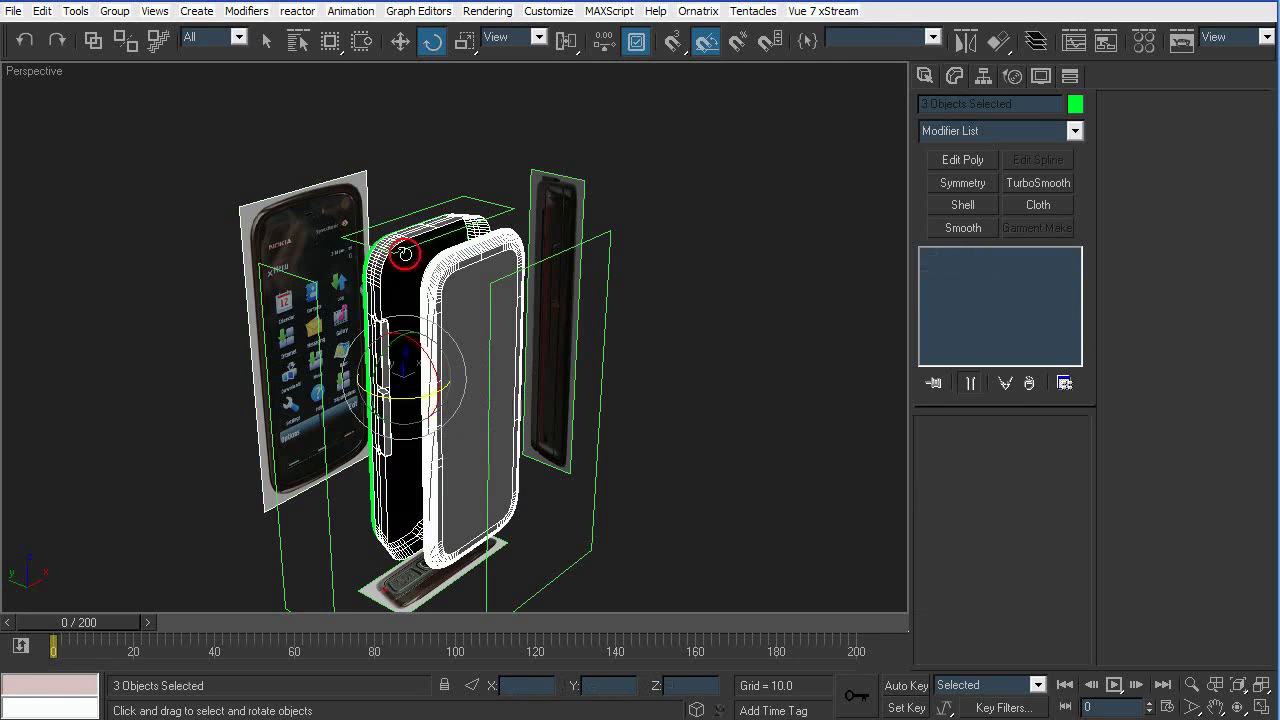
{"action": "right_click", "coordinate": [607, 277]}
{"action": "left_click", "coordinate": [687, 207]}
{"action": "left_click", "coordinate": [756, 323]}
{"action": "middle_click_drag", "start_coordinate": [756, 323], "coordinate": [710, 288], "text": "alt"}
{"action": "key", "text": "ctrl+a"}
{"action": "key", "text": "ctrl+z"}
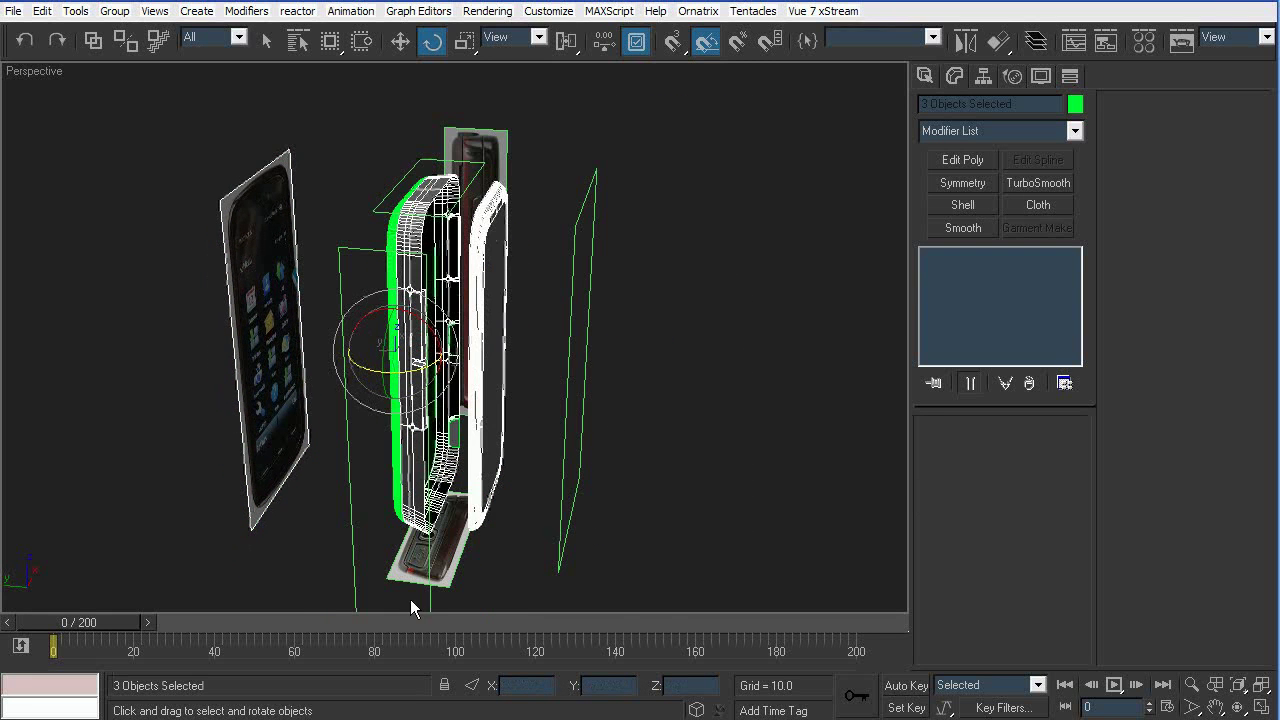
Extend the selection with the bottom and side reference planes, and hide all unselected objects
{"action": "middle_click_drag", "start_coordinate": [547, 485], "coordinate": [489, 549], "text": "alt"}
{"action": "left_click", "coordinate": [434, 549], "text": "ctrl"}
{"action": "right_click", "coordinate": [480, 546]}
{"action": "left_click", "coordinate": [598, 475]}
{"action": "left_click", "coordinate": [646, 386]}
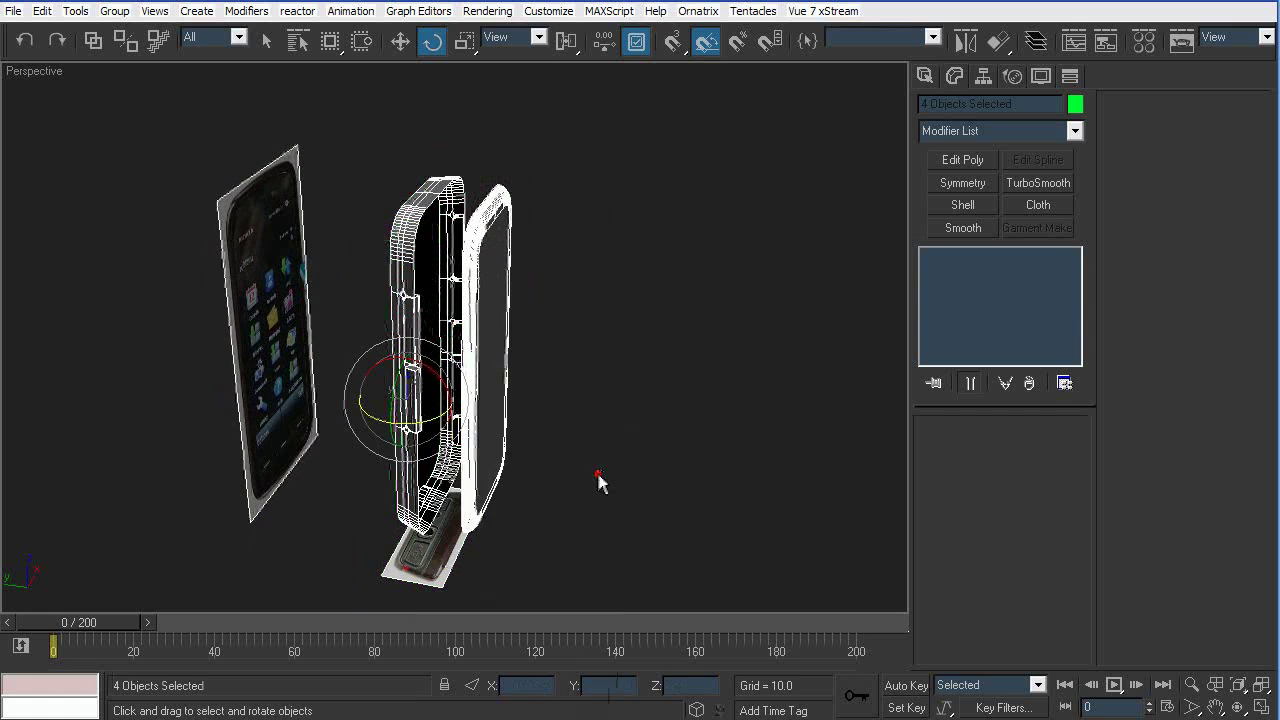
{"action": "middle_click_drag", "start_coordinate": [646, 386], "coordinate": [531, 342], "text": "alt"}
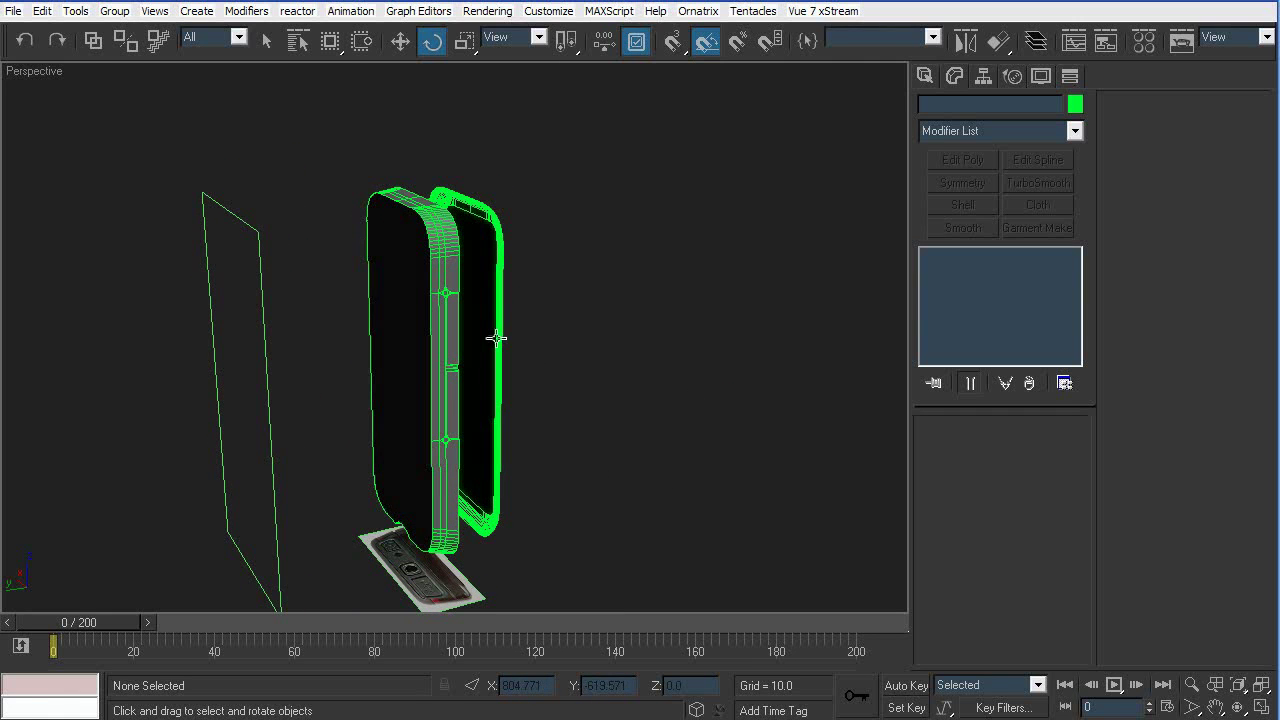
{"action": "key", "text": "ctrl+z"}
{"action": "key", "text": "ctrl+z"}
{"action": "right_click", "coordinate": [530, 176]}
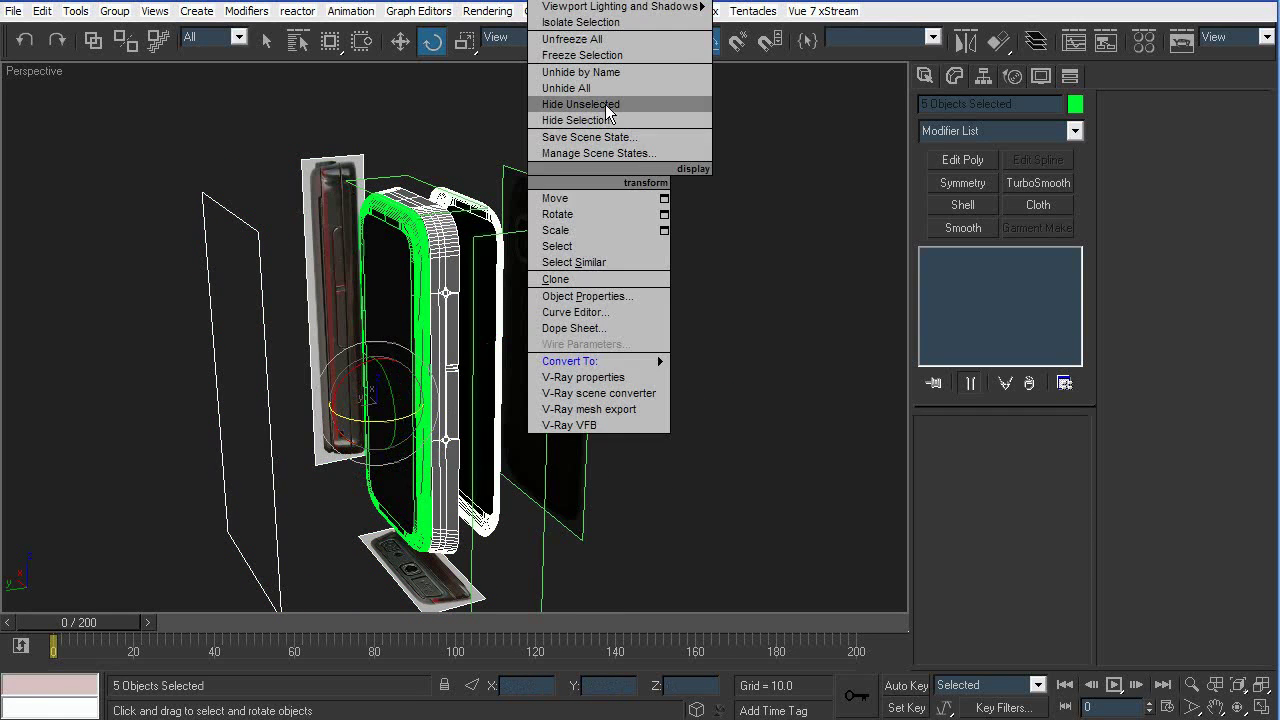
{"action": "left_click", "coordinate": [600, 103]}
In the Left view, move the front side next to the back side, to about Y -65.8
{"action": "left_click", "coordinate": [751, 214]}
{"action": "left_click", "coordinate": [486, 251]}
{"action": "key", "text": "l"}
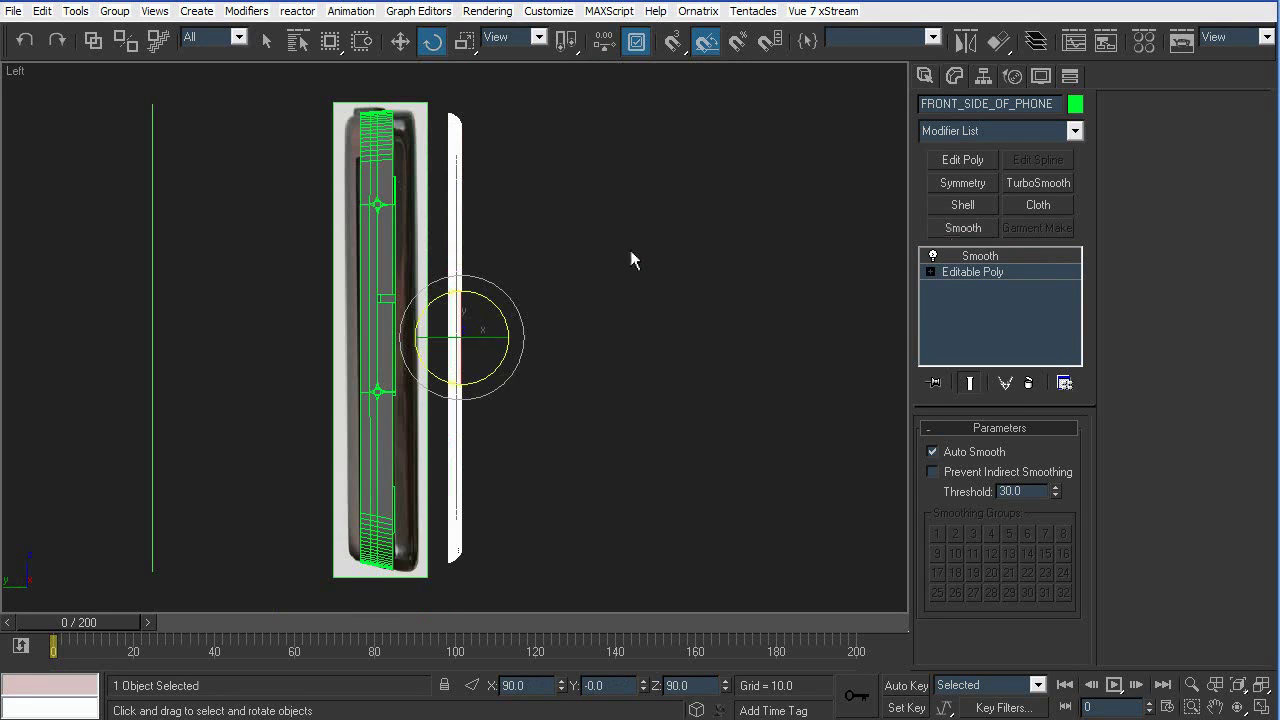
{"action": "key", "text": "w"}
{"action": "left_click_drag", "start_coordinate": [486, 381], "coordinate": [460, 381]}
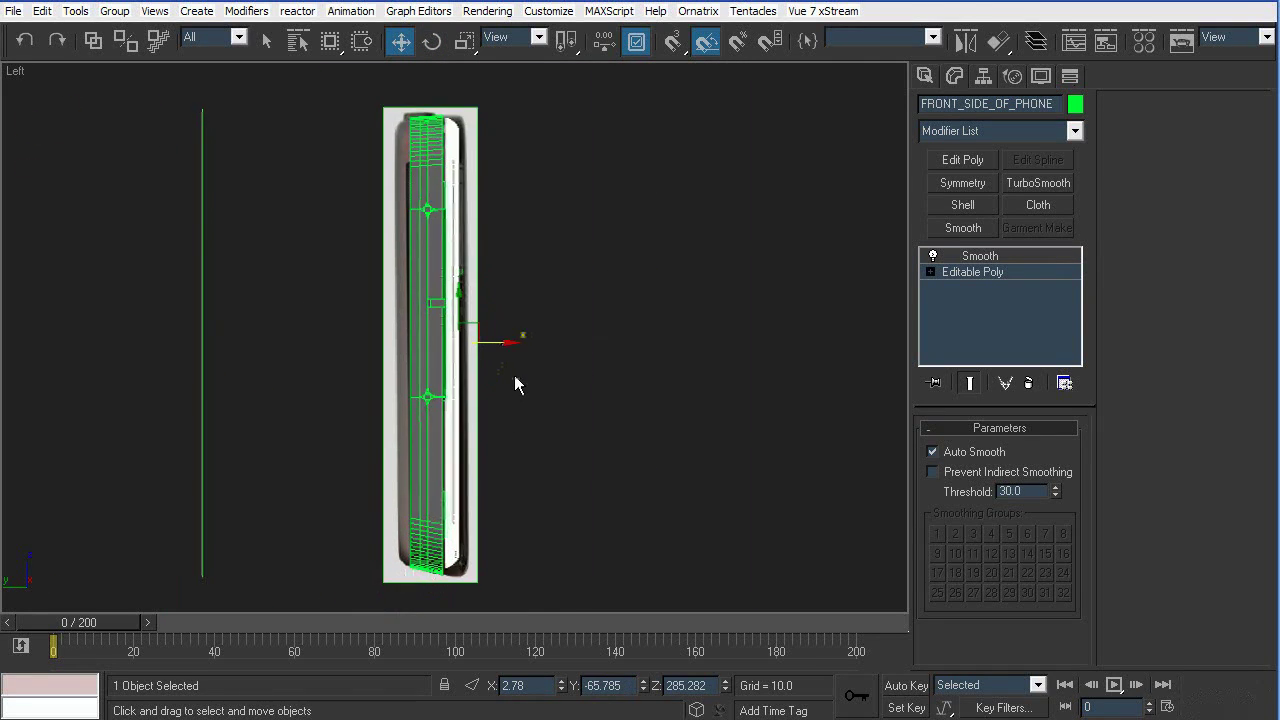
Isolate the front side together with the front reference plane in the Front view
{"action": "key", "text": "f"}
{"action": "left_click", "coordinate": [568, 122], "text": "ctrl"}
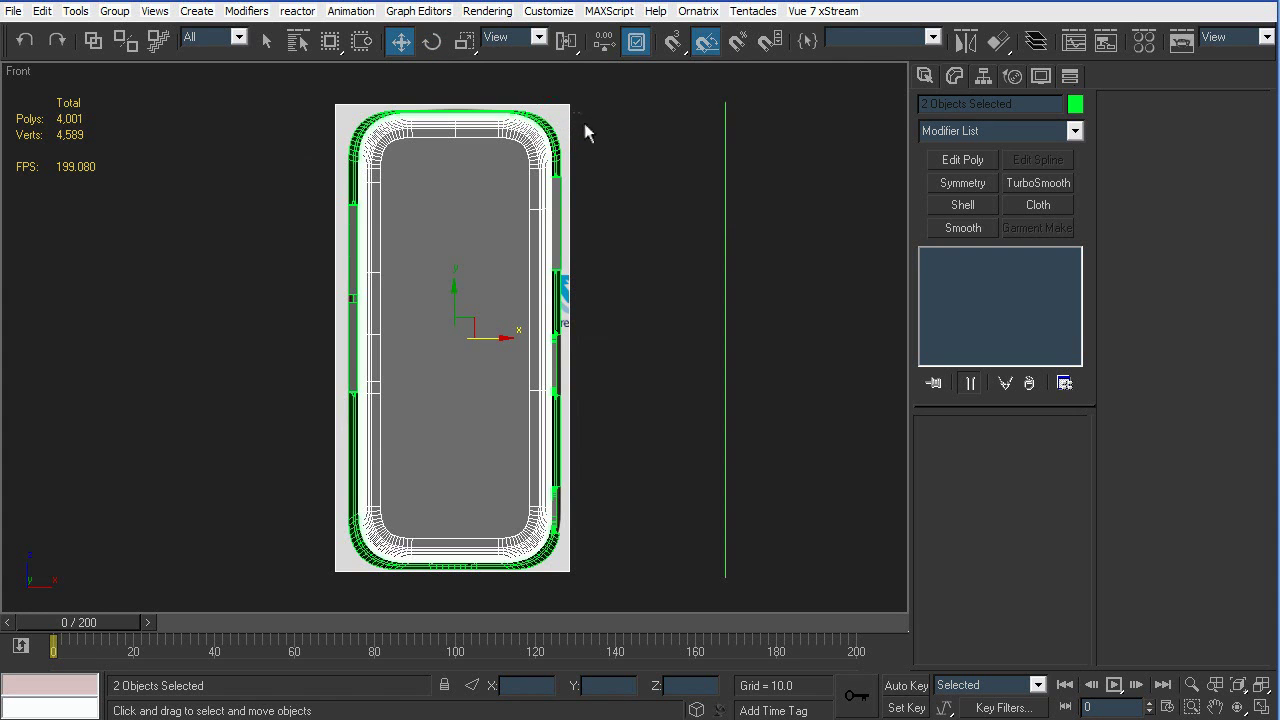
{"action": "key", "text": "alt+q"}
{"action": "left_click", "coordinate": [645, 215]}
{"action": "left_click", "coordinate": [538, 200]}
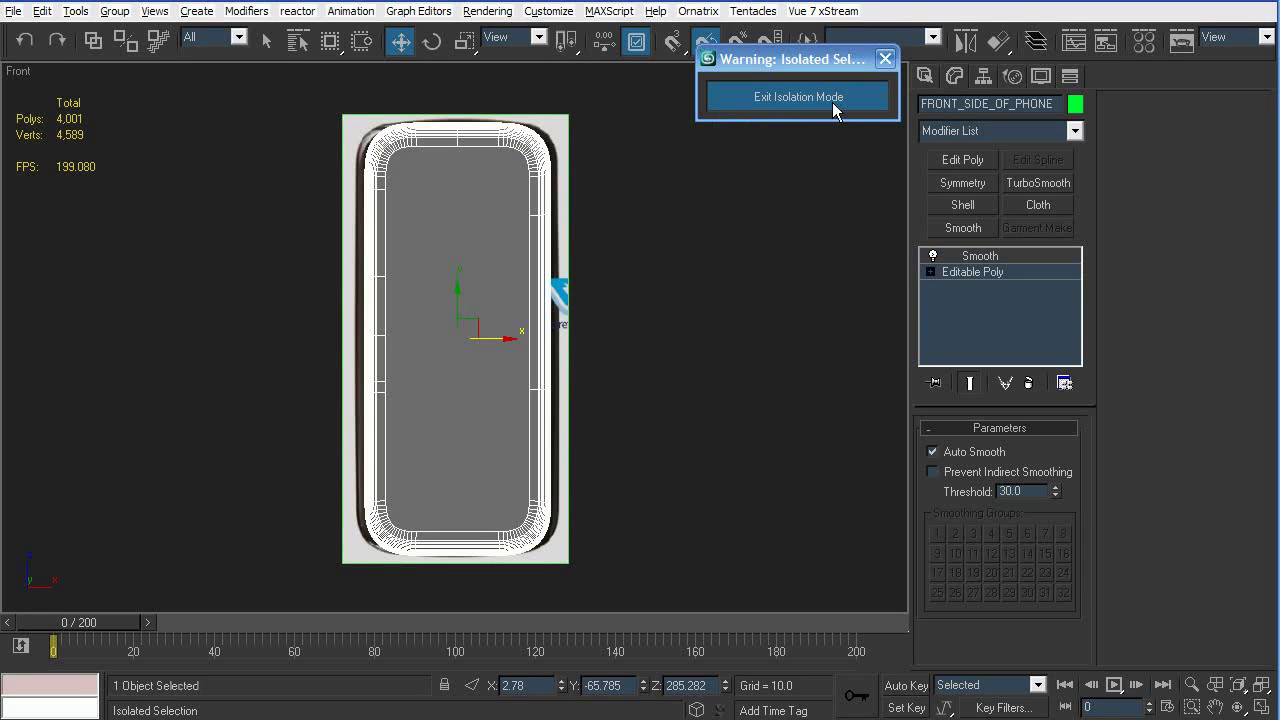
Widen the front side to match the front reference image and position it at about X 1.5, Z 286.6
{"action": "middle_click_drag", "start_coordinate": [556, 276], "coordinate": [590, 298]}
{"action": "key", "text": "e"}
{"action": "key", "text": "r"}
{"action": "left_click_drag", "start_coordinate": [548, 361], "coordinate": [533, 361]}
{"action": "key", "text": "w"}
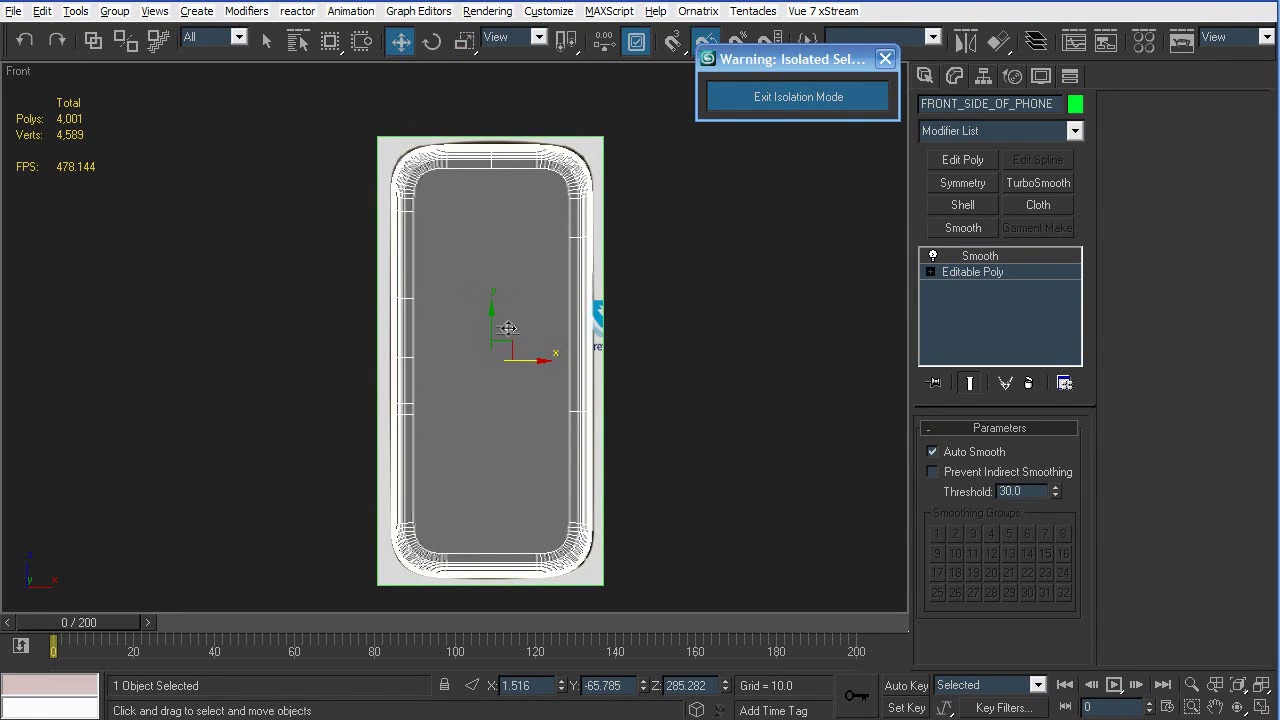
{"action": "left_click_drag", "start_coordinate": [495, 322], "coordinate": [497, 321]}
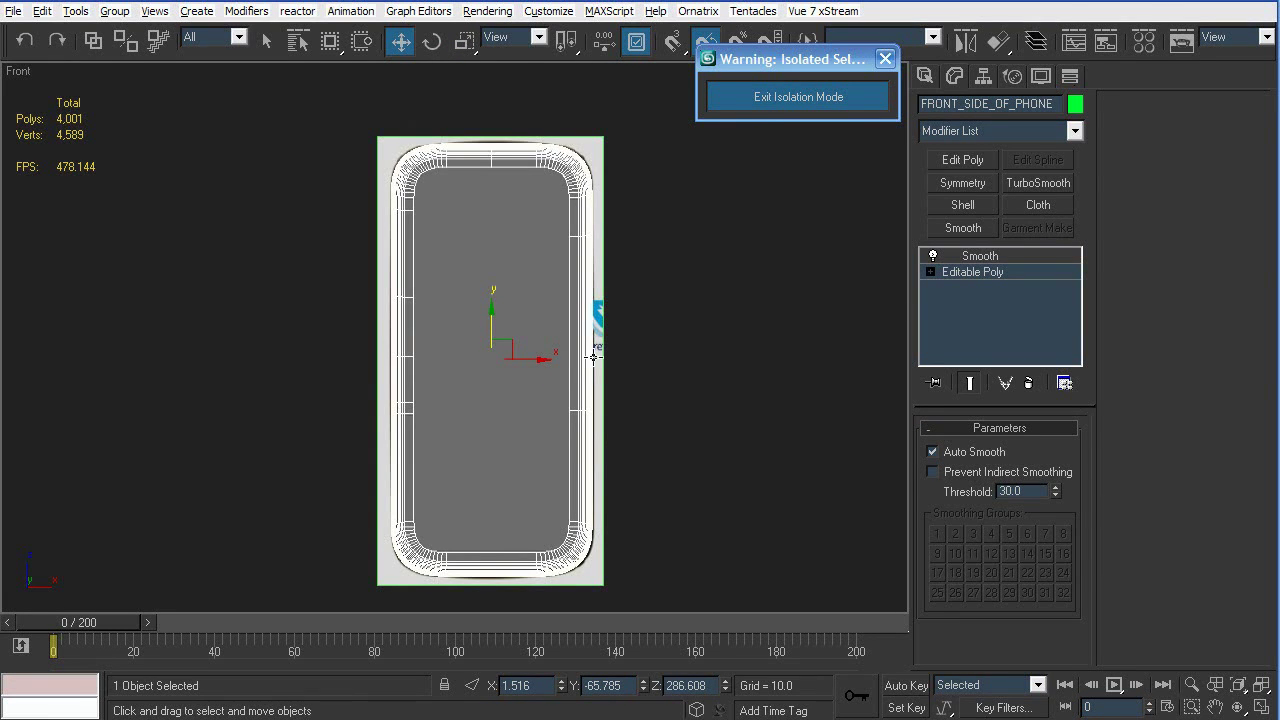
Exit isolation and move the front side in the Top view to the reference phone's front edge, about Y -75.2
{"action": "key", "text": "l"}
{"action": "left_click", "coordinate": [806, 100]}
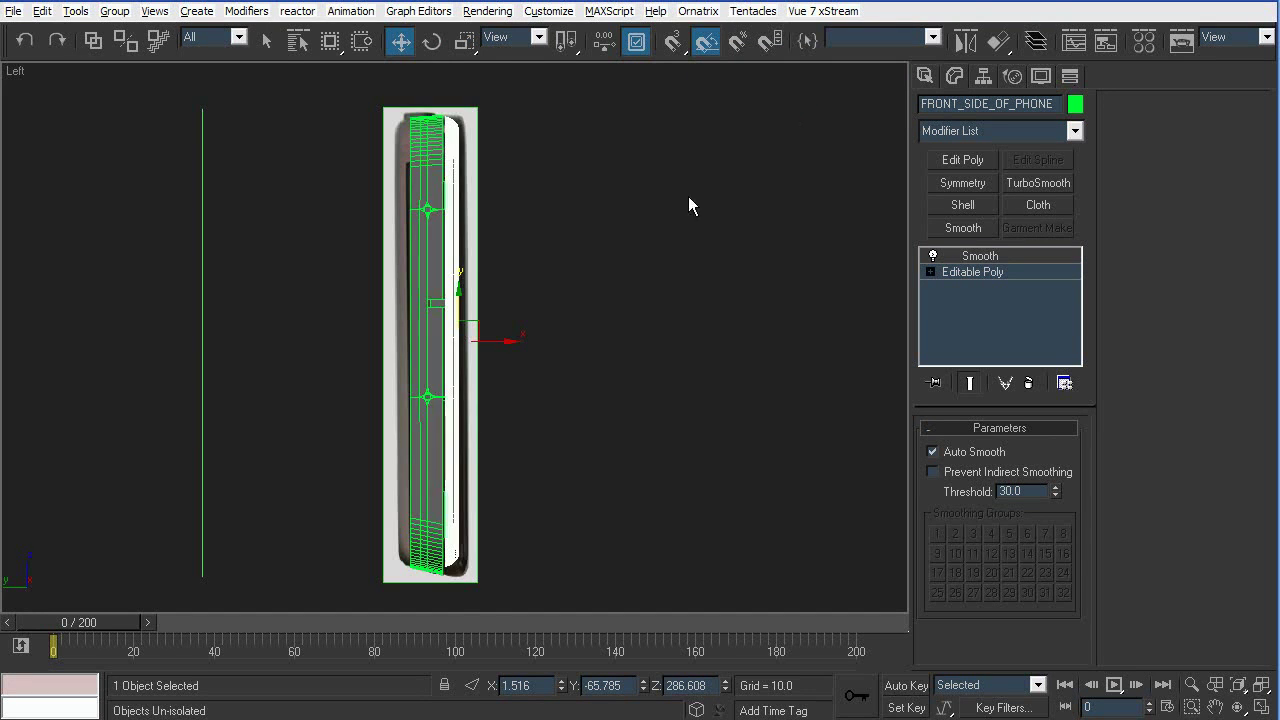
{"action": "key", "text": "t"}
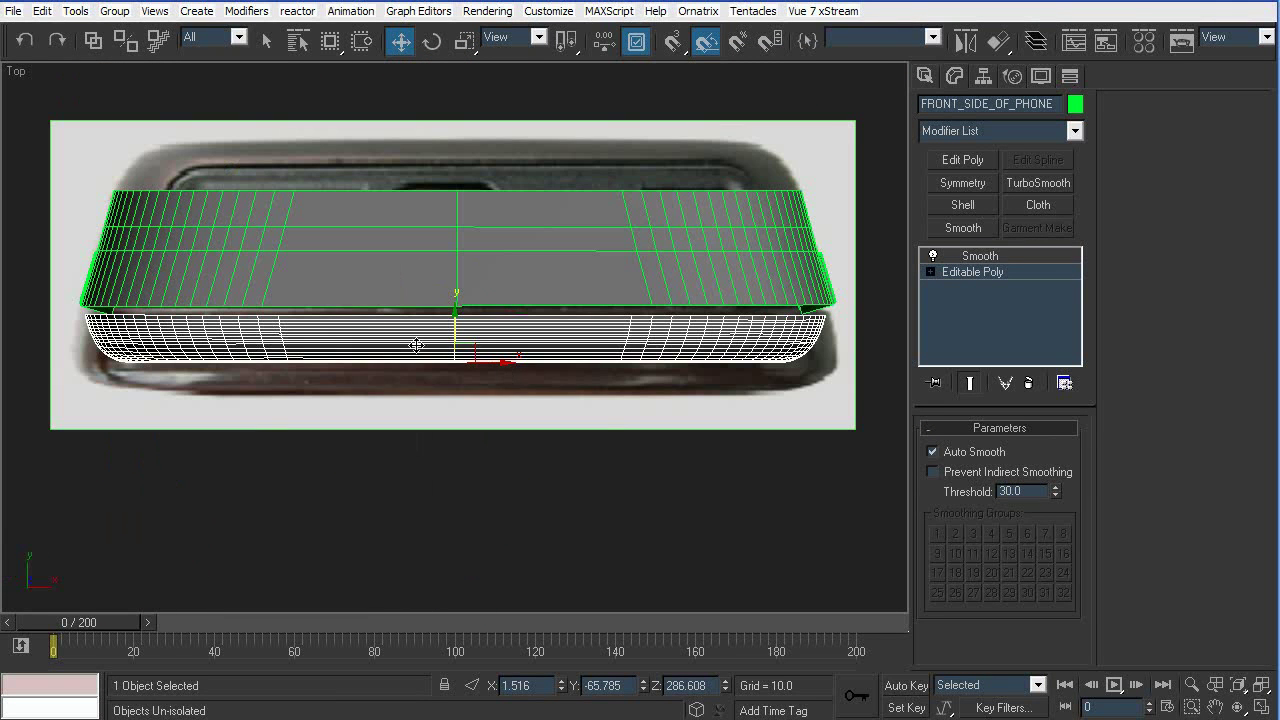
{"action": "left_click_drag", "start_coordinate": [455, 316], "coordinate": [455, 352]}
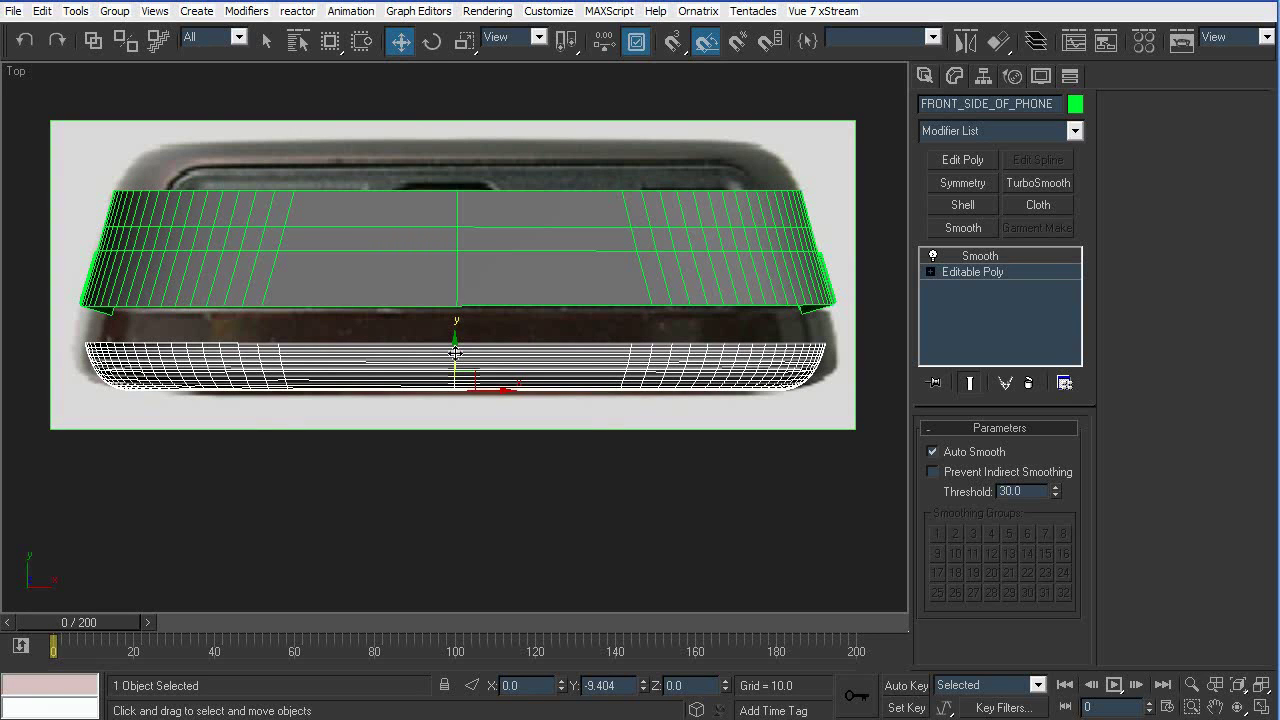
In the Left view, move the front side's lower vertices down to match the bottom end of the reference phone
{"action": "key", "text": "l"}
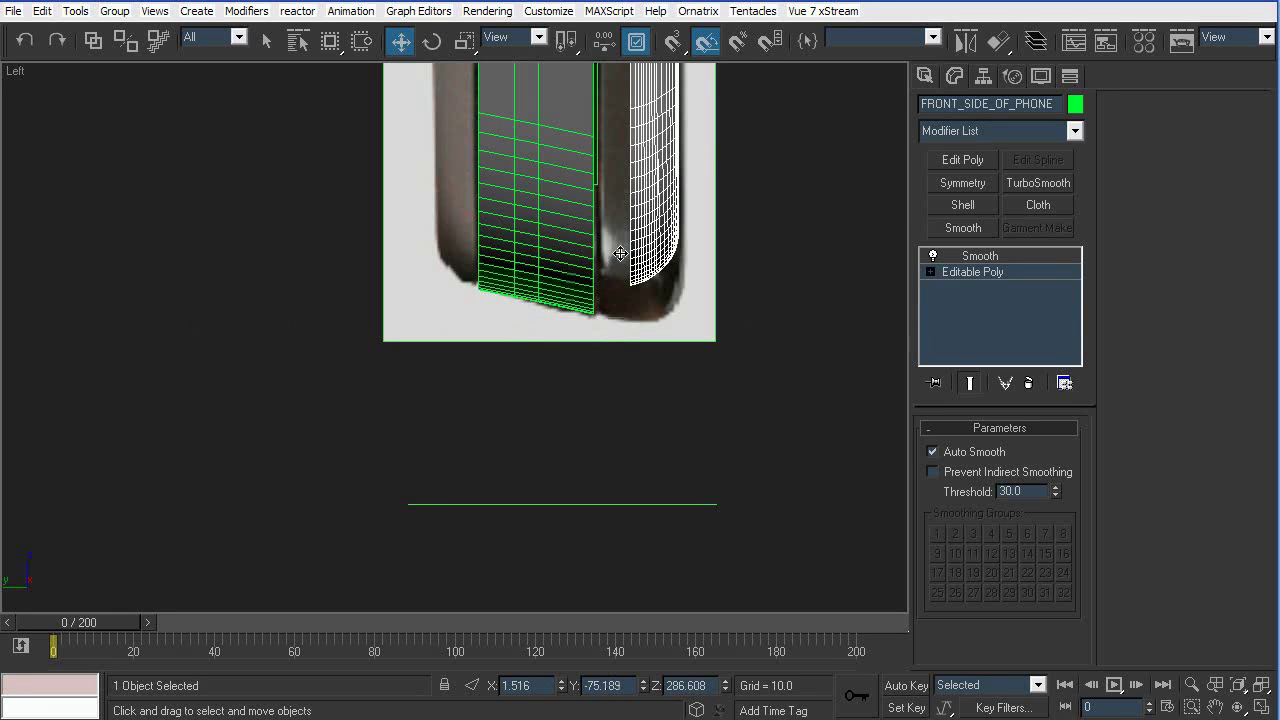
{"action": "middle_click_drag", "start_coordinate": [679, 212], "coordinate": [597, 397]}
{"action": "scroll", "coordinate": [616, 292], "scroll_direction": "down", "scroll_amount": 2}
{"action": "left_click", "coordinate": [984, 274]}
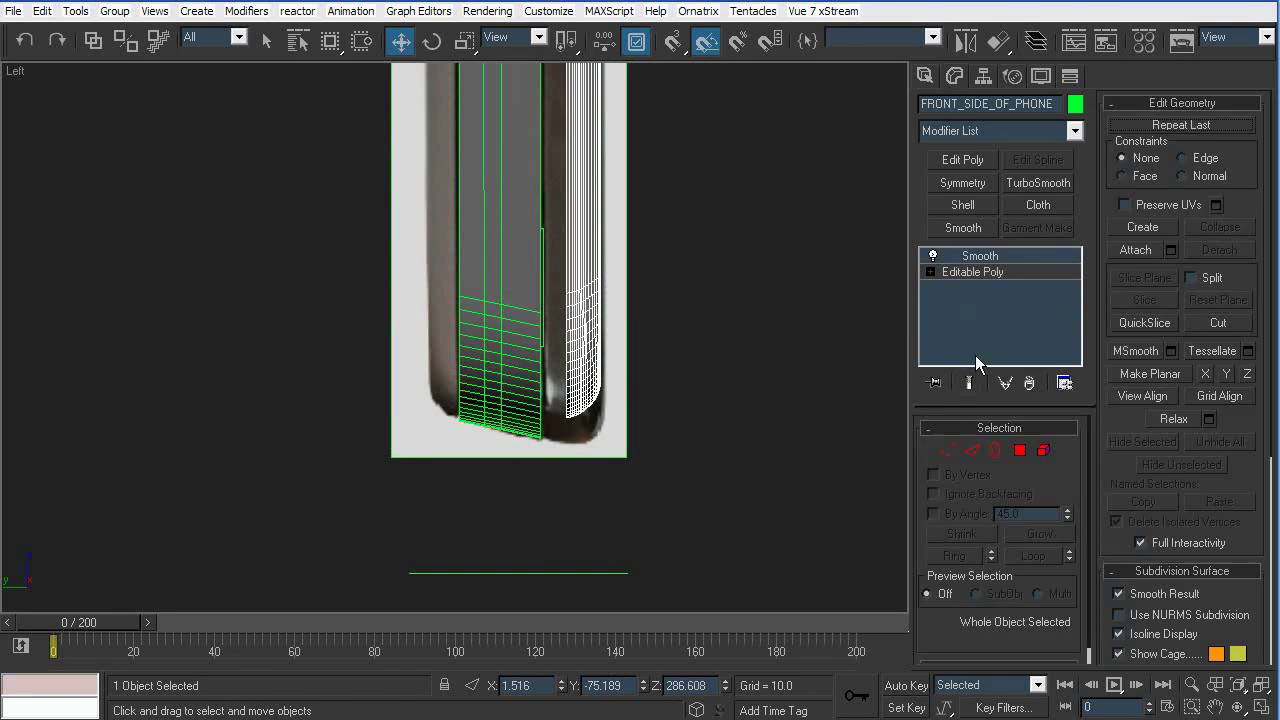
{"action": "left_click", "coordinate": [948, 450]}
{"action": "left_click_drag", "start_coordinate": [686, 205], "coordinate": [640, 312]}
{"action": "scroll", "coordinate": [640, 371], "scroll_direction": "up", "scroll_amount": 2}
{"action": "left_click_drag", "start_coordinate": [556, 257], "coordinate": [557, 291]}
Move the front side's upper vertices up to match the top end of the side reference image
{"action": "middle_click_drag", "start_coordinate": [678, 225], "coordinate": [641, 355]}
{"action": "scroll", "coordinate": [641, 355], "scroll_direction": "down", "scroll_amount": 5}
{"action": "middle_click_drag", "start_coordinate": [648, 92], "coordinate": [591, 290]}
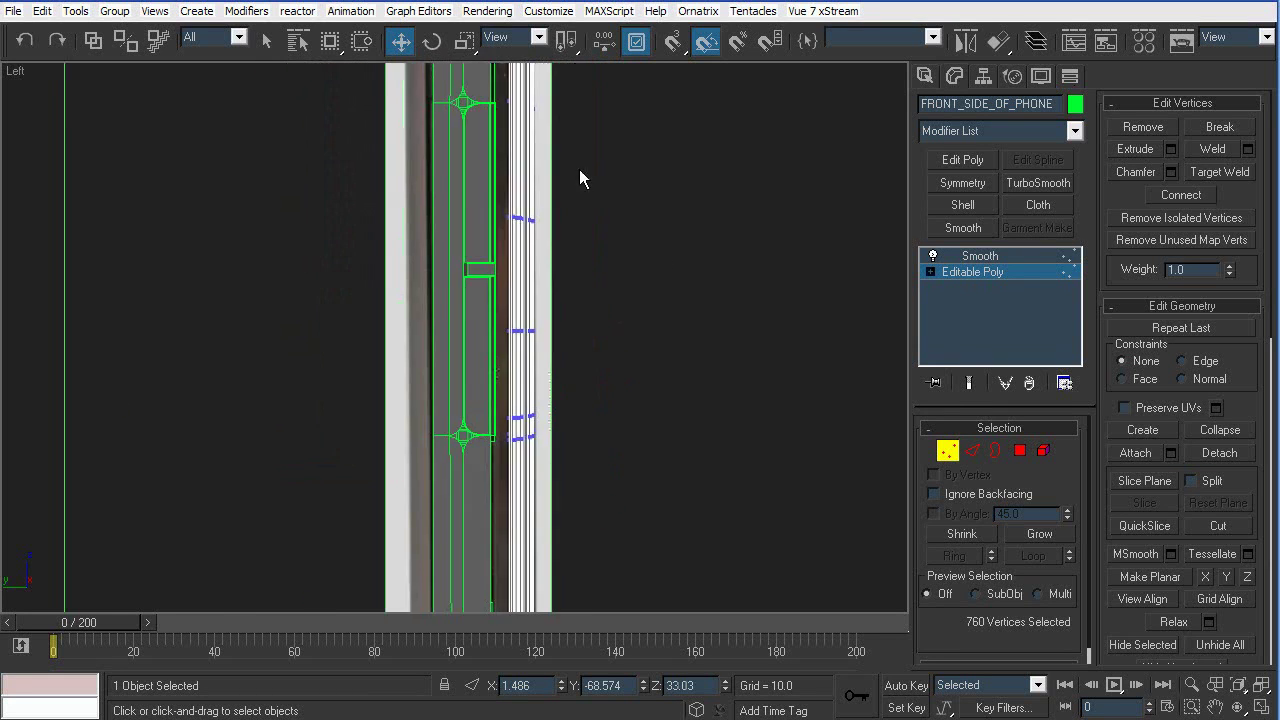
{"action": "scroll", "coordinate": [597, 310], "scroll_direction": "down", "scroll_amount": 3}
{"action": "scroll", "coordinate": [543, 289], "scroll_direction": "up", "scroll_amount": 2}
{"action": "left_click_drag", "start_coordinate": [605, 204], "coordinate": [480, 480]}
{"action": "left_click_drag", "start_coordinate": [527, 287], "coordinate": [536, 272]}
Move the front side's open rear border about 11.9 units along Y in the Top view to meet the back side
{"action": "key", "text": "t"}
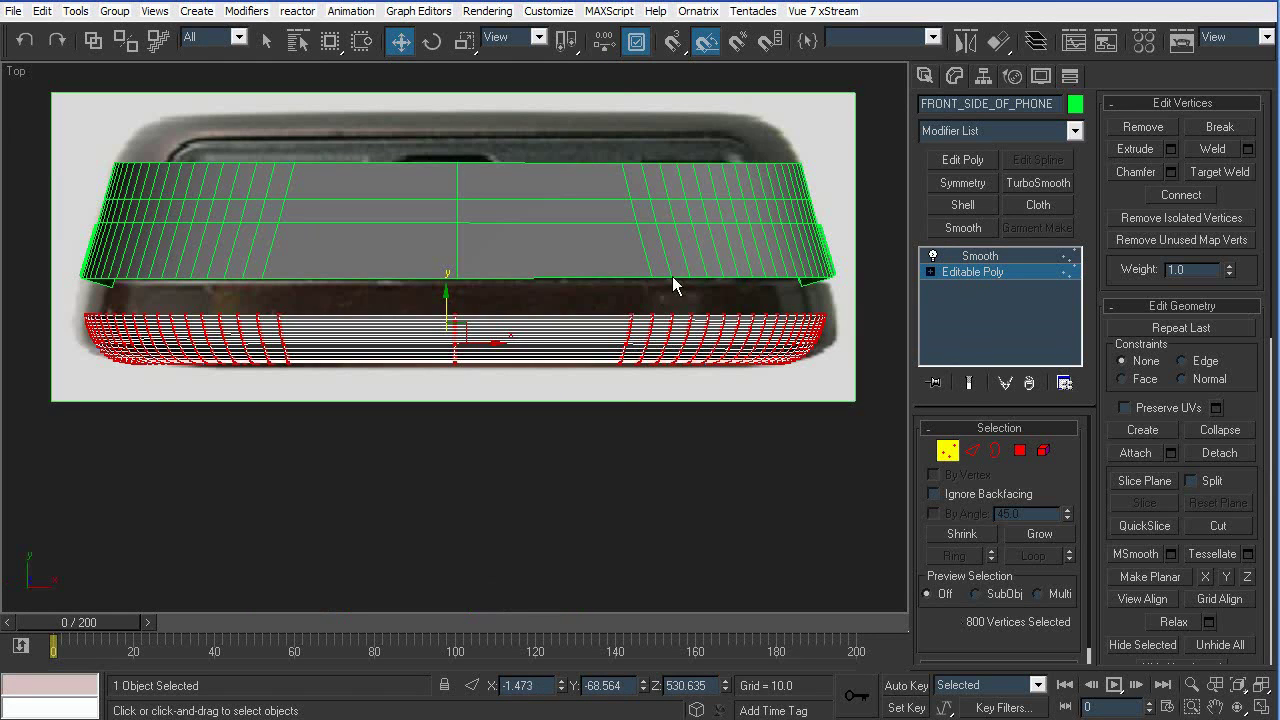
{"action": "key", "text": "p"}
{"action": "scroll", "coordinate": [598, 325], "scroll_direction": "down", "scroll_amount": 5}
{"action": "middle_click_drag", "start_coordinate": [598, 324], "coordinate": [623, 316], "text": "alt"}
{"action": "key", "text": "2"}
{"action": "middle_click_drag", "start_coordinate": [446, 338], "coordinate": [482, 345], "text": "alt"}
{"action": "scroll", "coordinate": [482, 345], "scroll_direction": "up", "scroll_amount": 4}
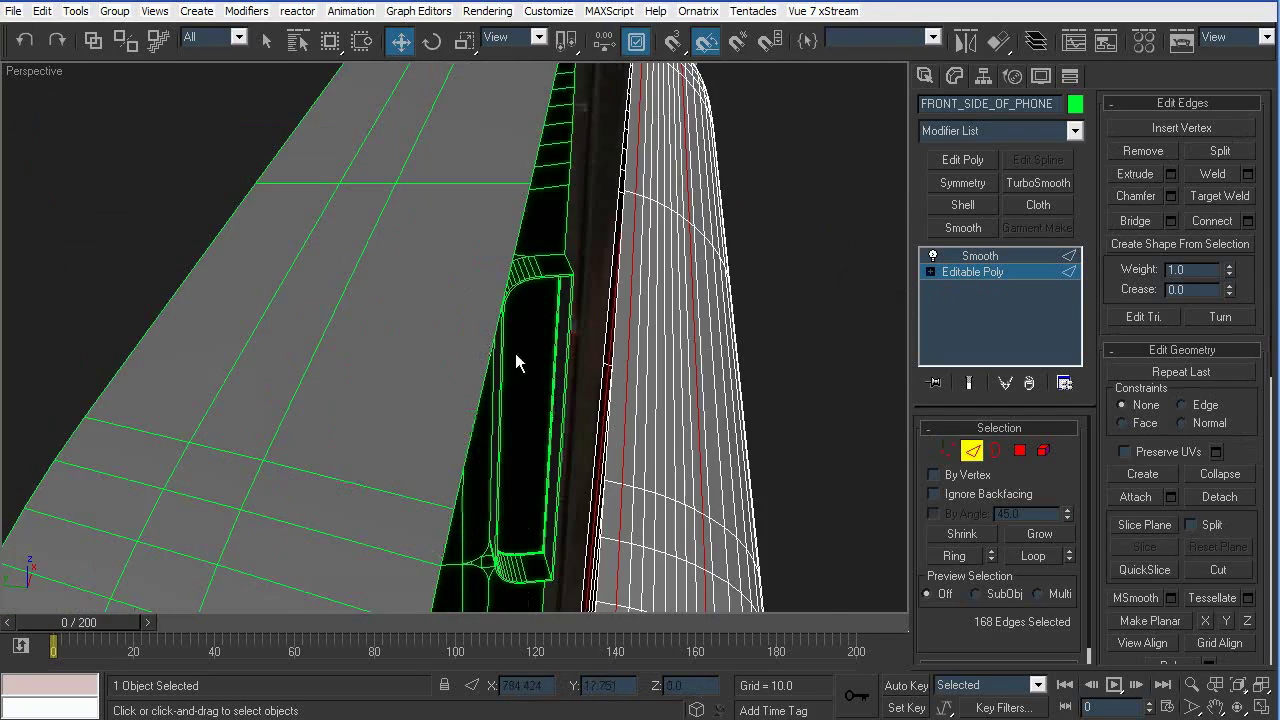
{"action": "middle_click_drag", "start_coordinate": [643, 360], "coordinate": [586, 309], "text": "alt"}
{"action": "key", "text": "3"}
{"action": "left_click", "coordinate": [457, 194]}
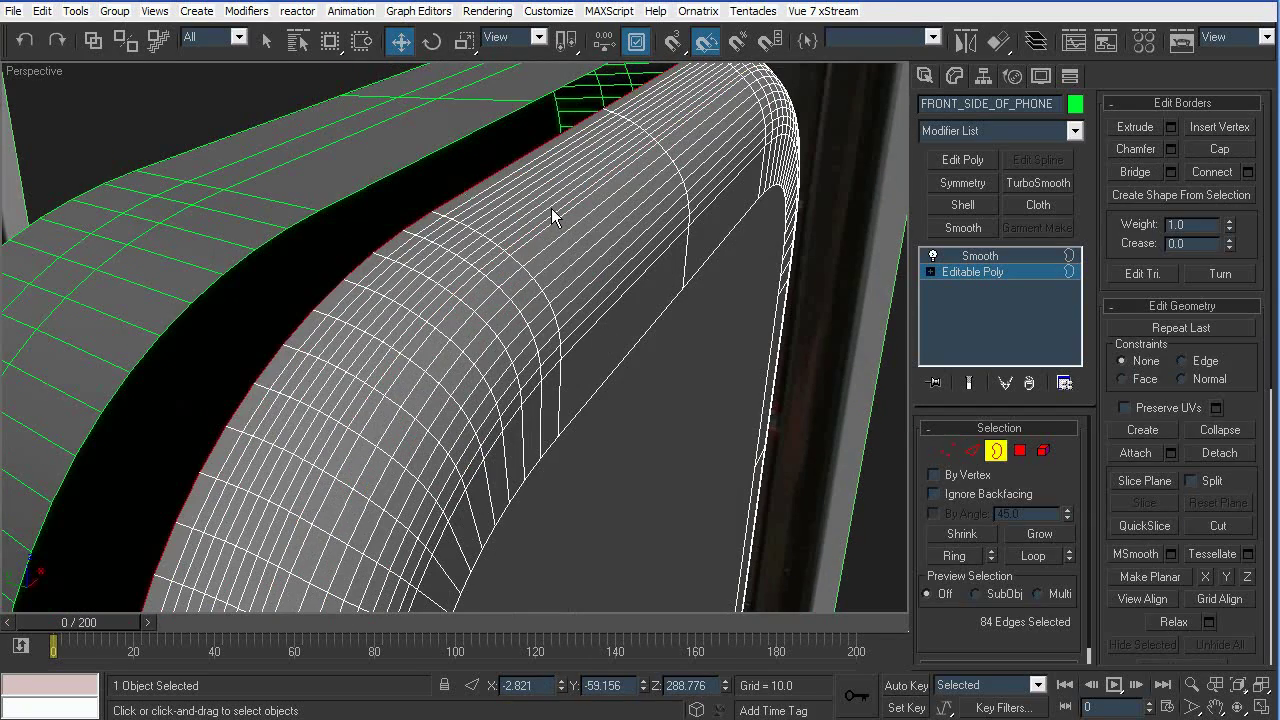
{"action": "scroll", "coordinate": [555, 208], "scroll_direction": "down", "scroll_amount": 5}
{"action": "key", "text": "t"}
{"action": "scroll", "coordinate": [414, 306], "scroll_direction": "up", "scroll_amount": 5}
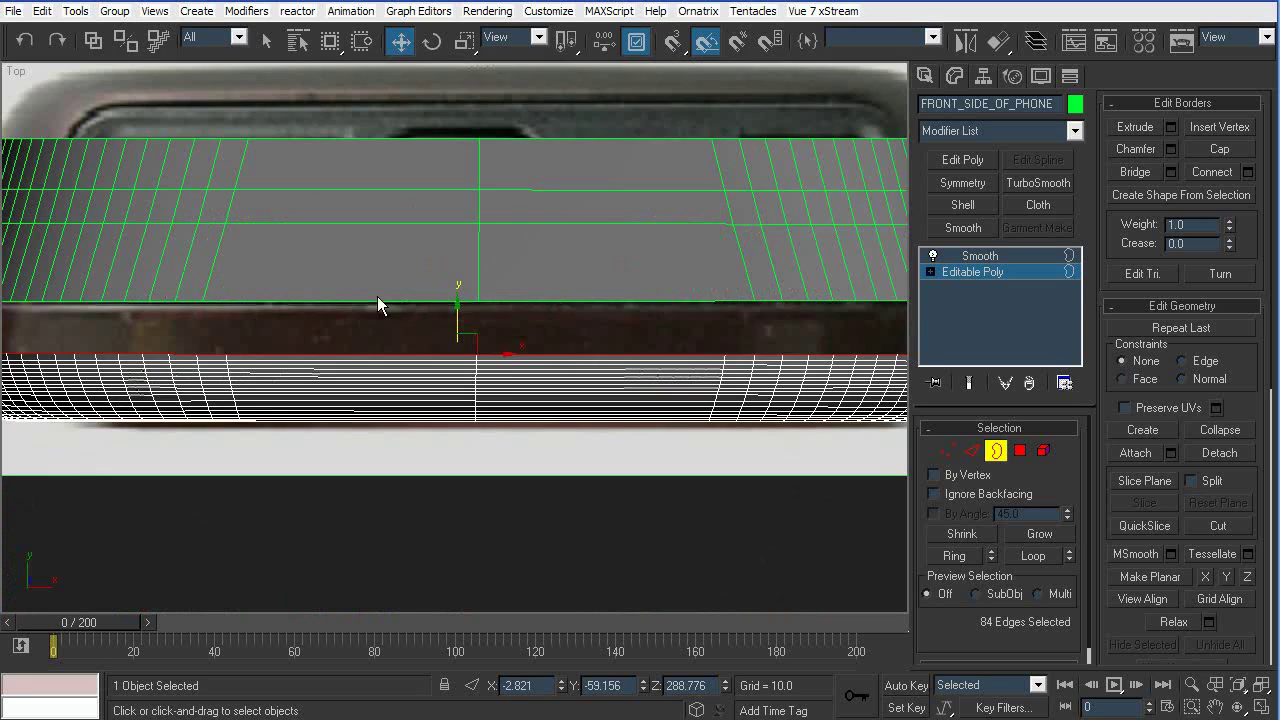
{"action": "left_click_drag", "start_coordinate": [573, 358], "coordinate": [576, 308]}
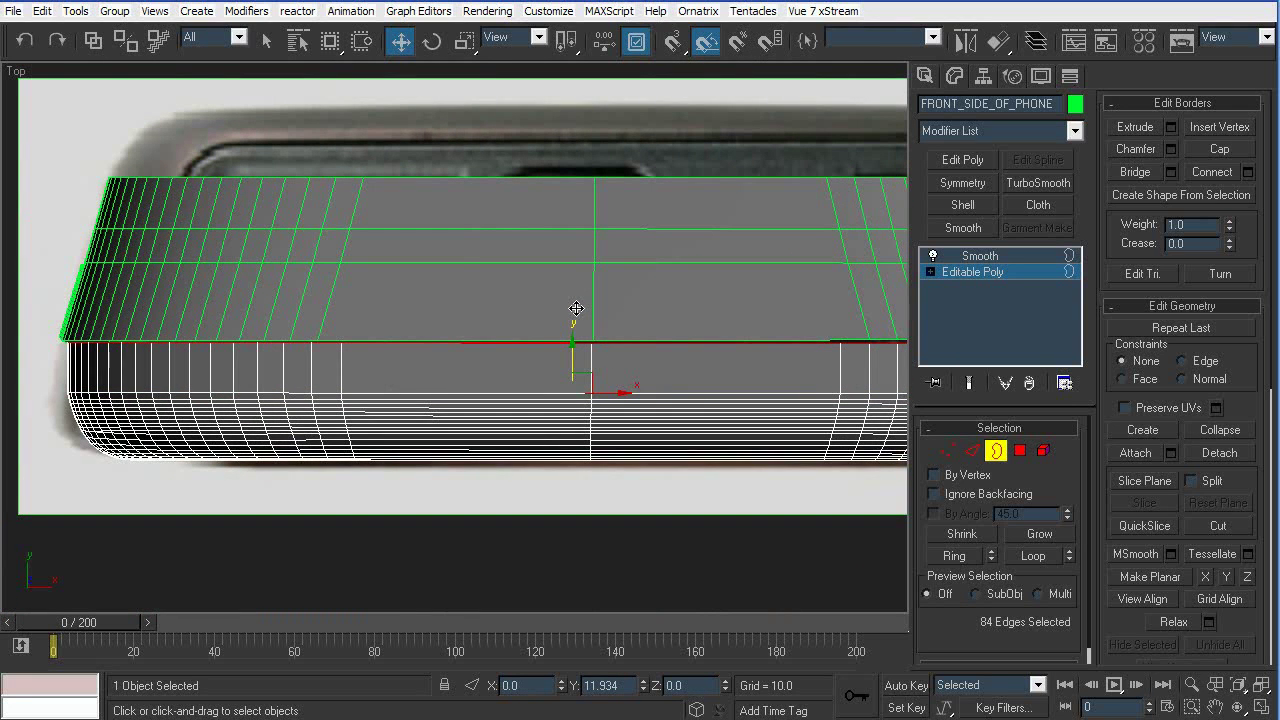
{"action": "left_click_drag", "start_coordinate": [576, 308], "coordinate": [576, 308]}
{"action": "key", "text": "p"}
{"action": "key", "text": "z"}
{"action": "middle_click_drag", "start_coordinate": [602, 364], "coordinate": [700, 257], "text": "alt"}
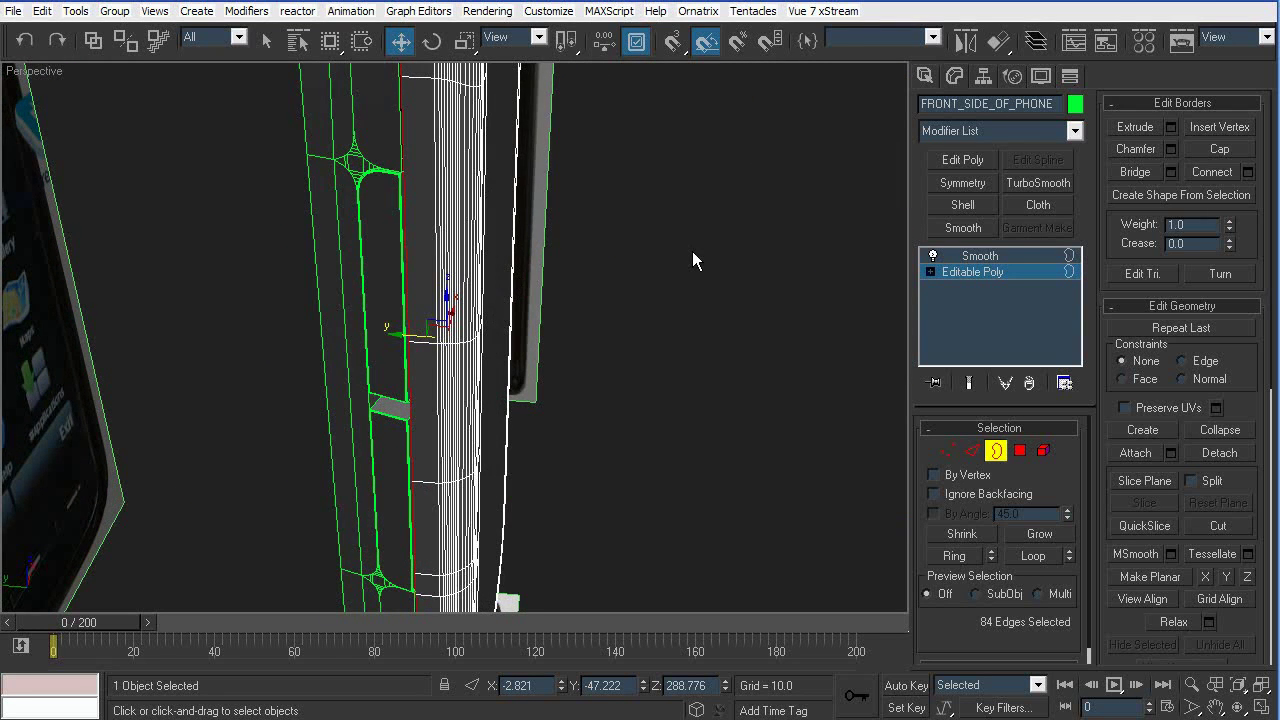
Move the rear border vertices at the negative X end outward to about X -104.7, aligning them with the back side's corner
{"action": "key", "text": "t"}
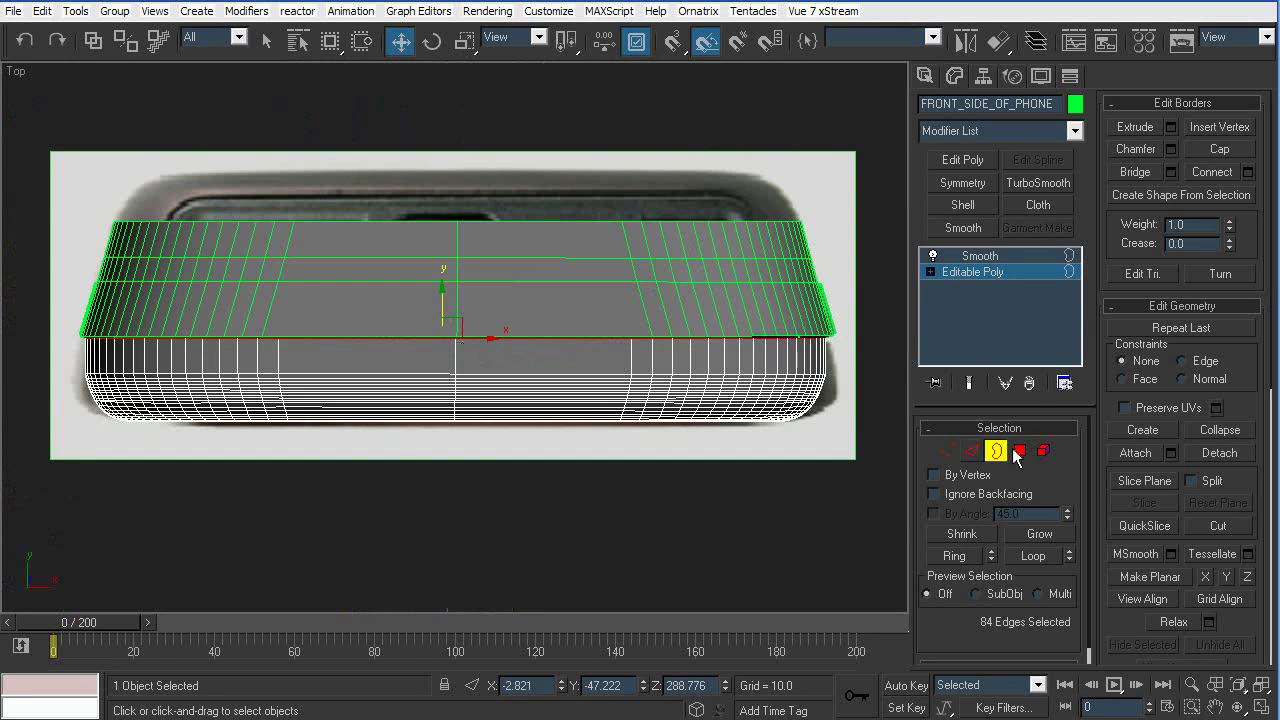
{"action": "scroll", "coordinate": [595, 356], "scroll_direction": "up", "scroll_amount": 2}
{"action": "middle_click_drag", "start_coordinate": [374, 363], "coordinate": [565, 386]}
{"action": "middle_click_drag", "start_coordinate": [300, 374], "coordinate": [560, 387]}
{"action": "scroll", "coordinate": [560, 387], "scroll_direction": "up", "scroll_amount": 3}
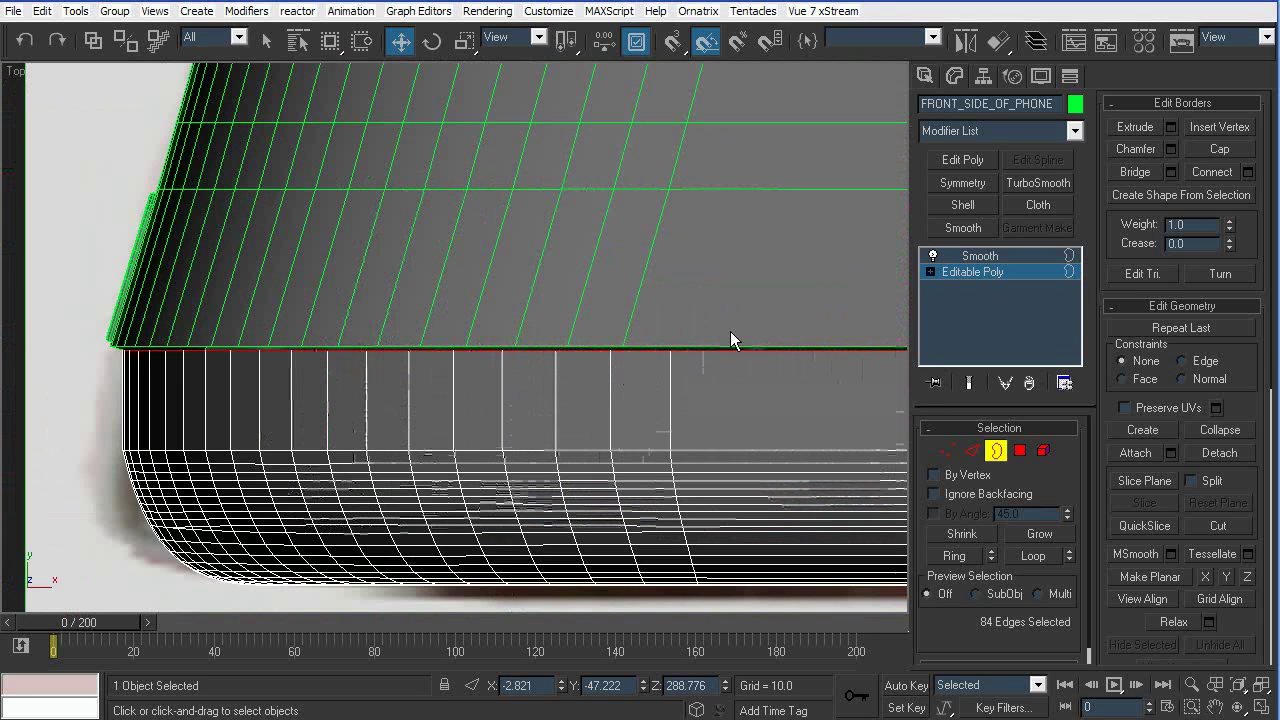
{"action": "key", "text": "1"}
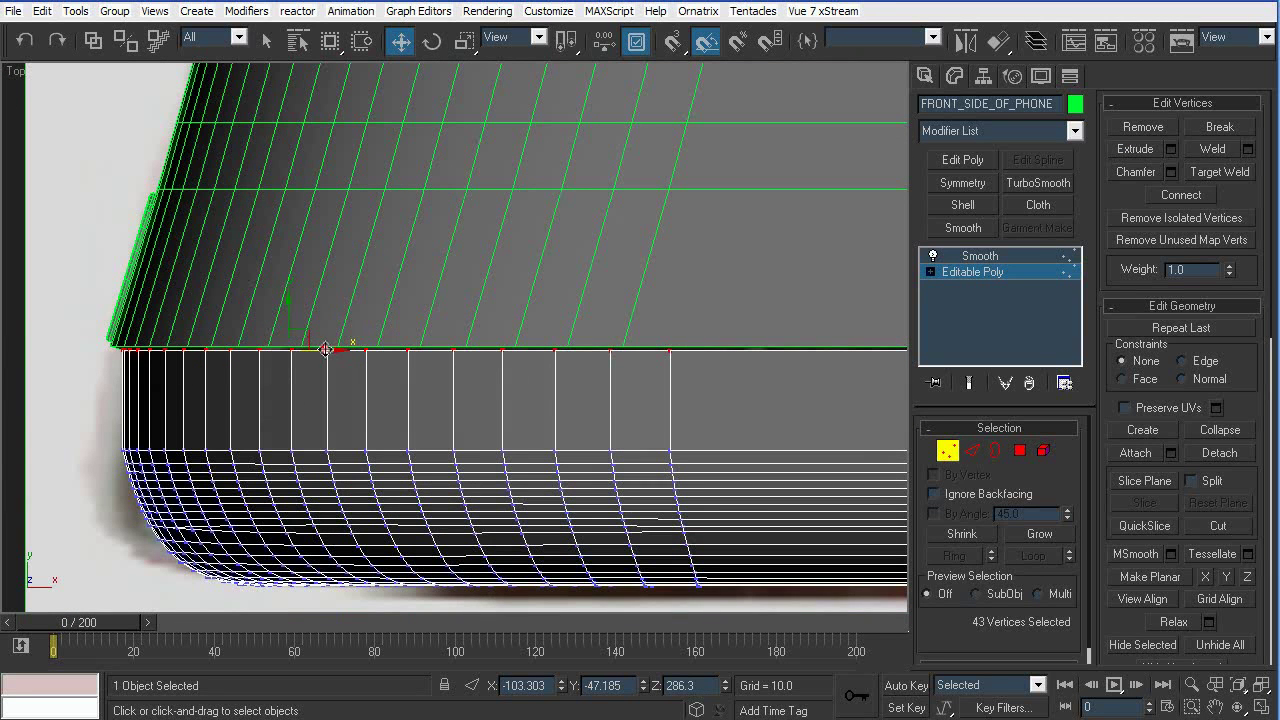
{"action": "middle_click_drag", "start_coordinate": [325, 350], "coordinate": [600, 375]}
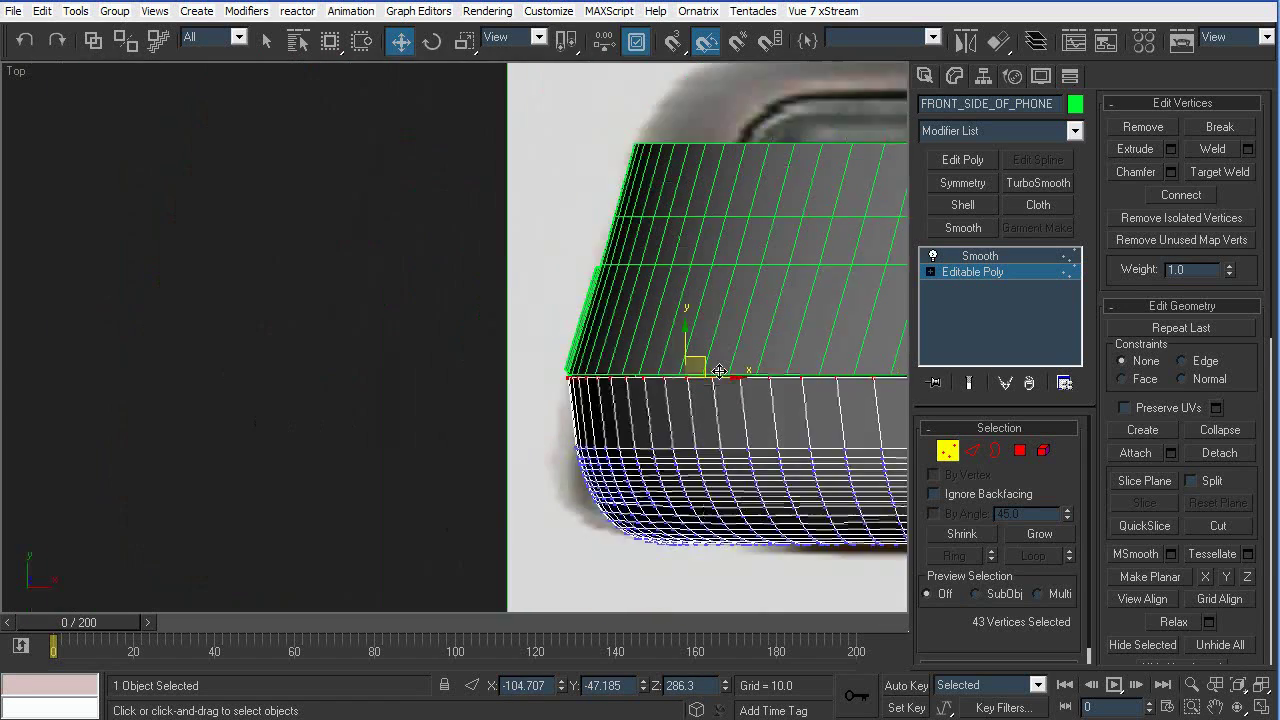
{"action": "scroll", "coordinate": [600, 375], "scroll_direction": "up", "scroll_amount": 3}
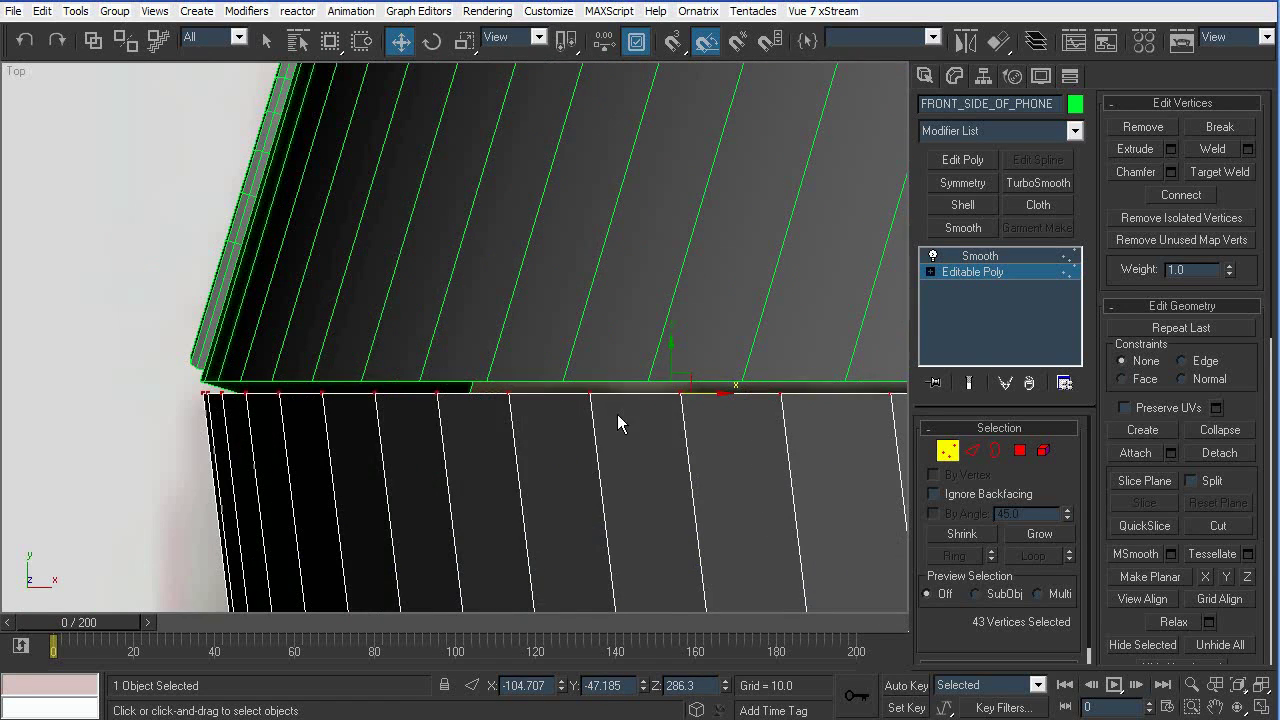
Move the rear border vertices at the positive X end outward to about X 107.5, in line with the back side's corner
{"action": "scroll", "coordinate": [206, 371], "scroll_direction": "down", "scroll_amount": 5}
{"action": "middle_click_drag", "start_coordinate": [484, 389], "coordinate": [323, 377]}
{"action": "scroll", "coordinate": [454, 394], "scroll_direction": "up", "scroll_amount": 2}
{"action": "middle_click_drag", "start_coordinate": [784, 415], "coordinate": [598, 404]}
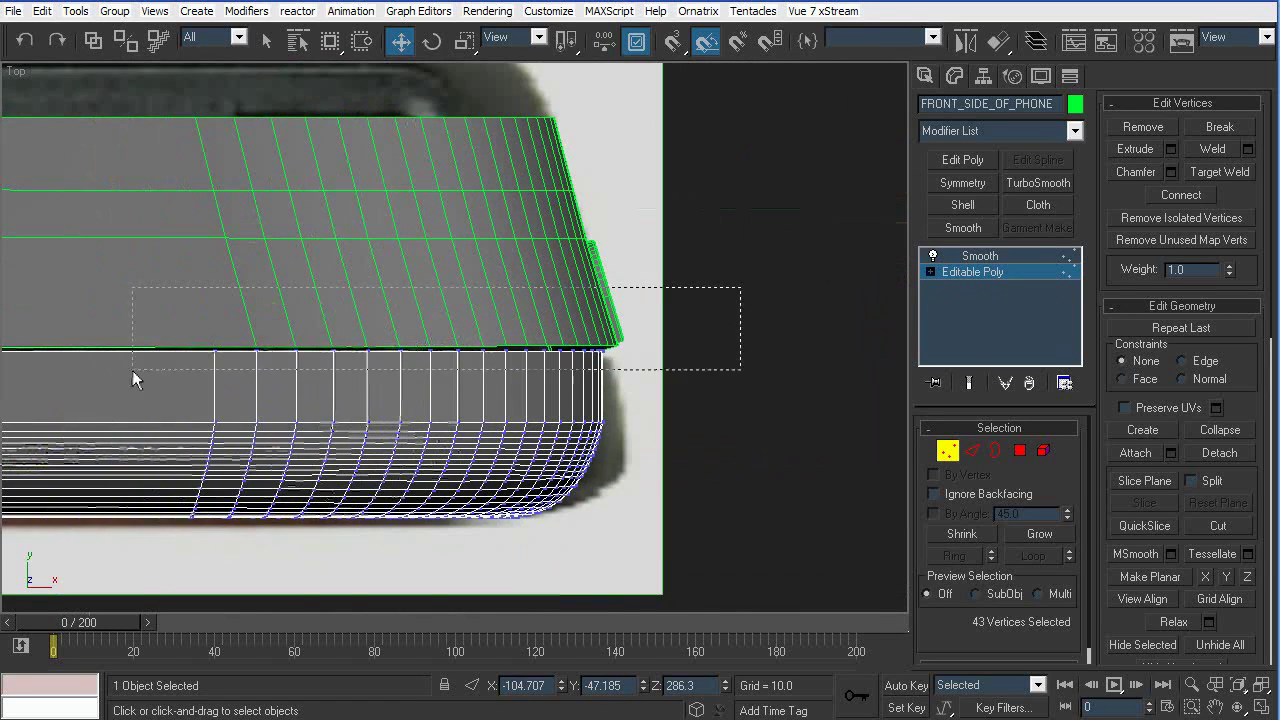
{"action": "left_click_drag", "start_coordinate": [143, 363], "coordinate": [143, 360]}
{"action": "scroll", "coordinate": [407, 372], "scroll_direction": "up", "scroll_amount": 5}
{"action": "left_click_drag", "start_coordinate": [470, 337], "coordinate": [510, 338]}
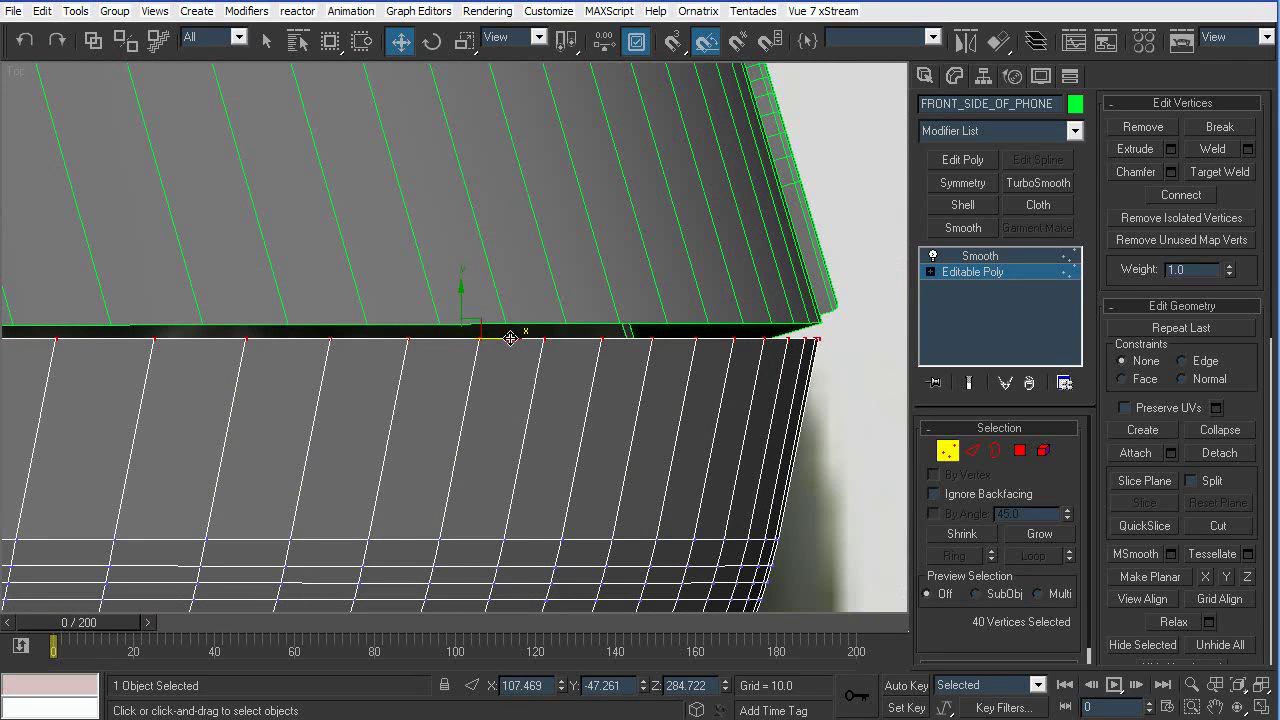
In the Left view, move the rear border's lower-end vertices up about 1.4 units to line up with the back side's bottom edge
{"action": "key", "text": "l"}
{"action": "key", "text": "z"}
{"action": "middle_click_drag", "start_coordinate": [545, 500], "coordinate": [678, 323]}
{"action": "scroll", "coordinate": [672, 324], "scroll_direction": "up", "scroll_amount": 5}
{"action": "middle_click_drag", "start_coordinate": [526, 424], "coordinate": [667, 356]}
{"action": "scroll", "coordinate": [670, 362], "scroll_direction": "up", "scroll_amount": 5}
{"action": "scroll", "coordinate": [577, 351], "scroll_direction": "down", "scroll_amount": 1}
{"action": "middle_click_drag", "start_coordinate": [611, 127], "coordinate": [604, 225]}
{"action": "scroll", "coordinate": [580, 212], "scroll_direction": "down", "scroll_amount": 2}
{"action": "key", "text": "F3"}
{"action": "left_click_drag", "start_coordinate": [600, 92], "coordinate": [473, 547]}
{"action": "key", "text": "F3"}
{"action": "middle_click_drag", "start_coordinate": [525, 482], "coordinate": [550, 415]}
{"action": "scroll", "coordinate": [550, 415], "scroll_direction": "up", "scroll_amount": 3}
{"action": "left_click_drag", "start_coordinate": [609, 170], "coordinate": [605, 152]}
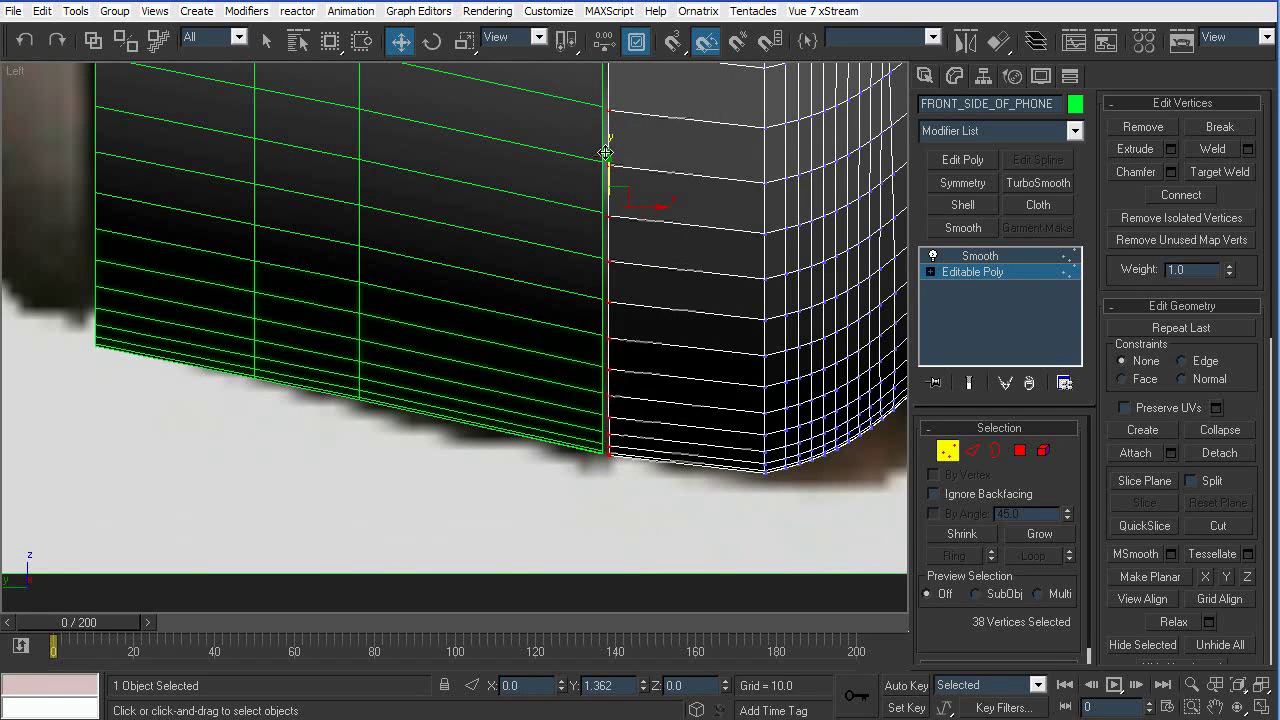
Examine how the front side's rear border lines up with the back side from the lower to the upper end in the Left view
{"action": "middle_click_drag", "start_coordinate": [740, 180], "coordinate": [630, 248]}
{"action": "key", "text": "F4"}
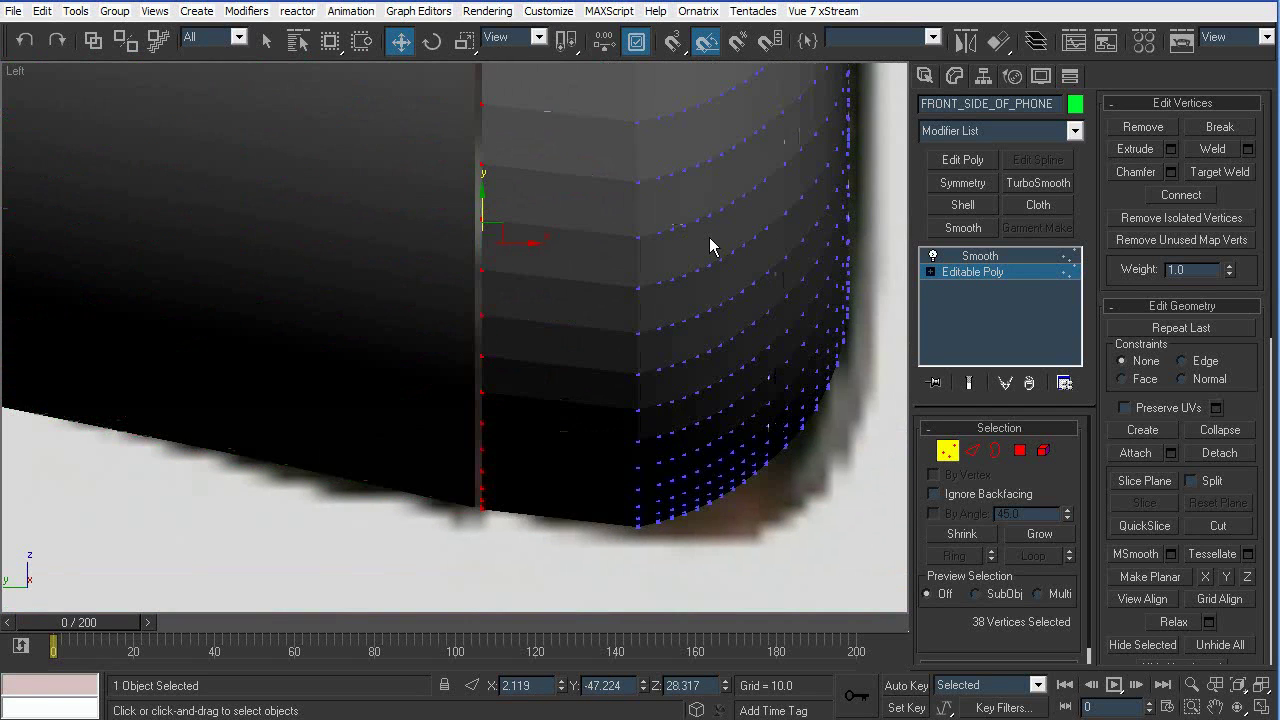
{"action": "scroll", "coordinate": [698, 240], "scroll_direction": "down", "scroll_amount": 3}
{"action": "middle_click_drag", "start_coordinate": [677, 167], "coordinate": [632, 380]}
{"action": "scroll", "coordinate": [627, 294], "scroll_direction": "down", "scroll_amount": 4}
{"action": "key", "text": "F4"}
{"action": "middle_click_drag", "start_coordinate": [634, 157], "coordinate": [653, 220]}
{"action": "scroll", "coordinate": [653, 220], "scroll_direction": "up", "scroll_amount": 3}
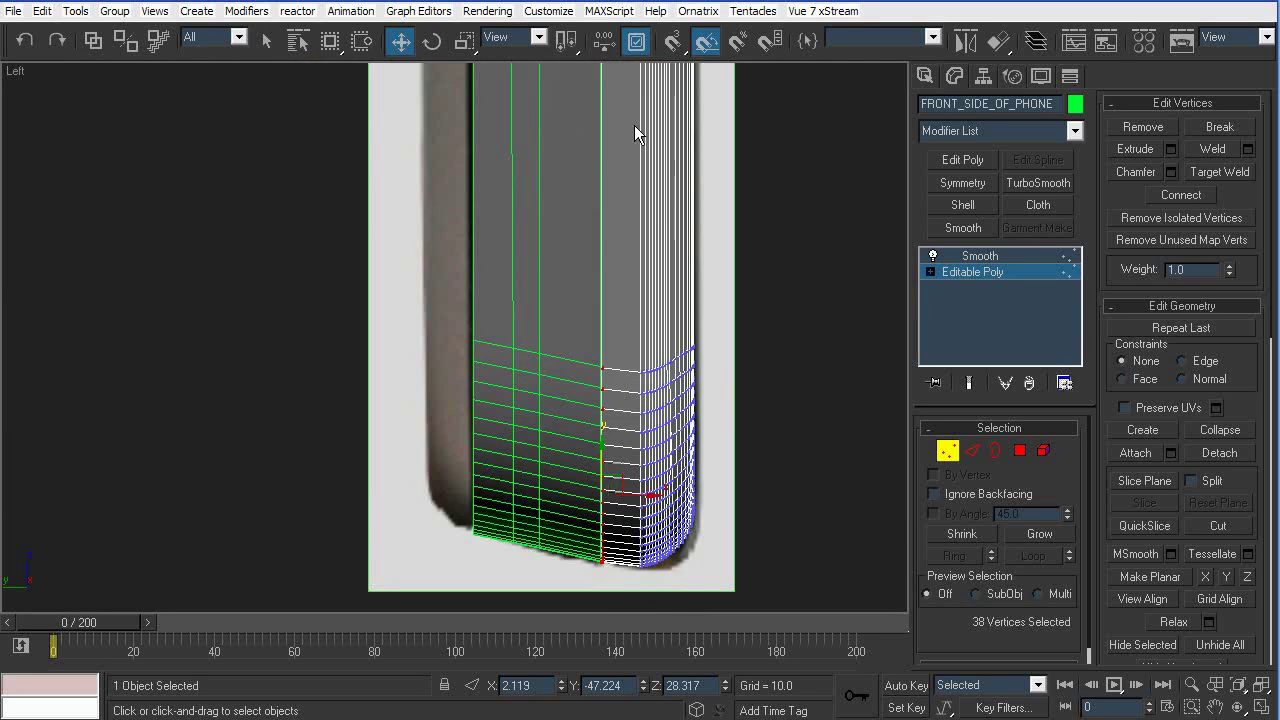
{"action": "scroll", "coordinate": [640, 200], "scroll_direction": "down", "scroll_amount": 3}
{"action": "middle_click_drag", "start_coordinate": [608, 95], "coordinate": [537, 269]}
{"action": "middle_click_drag", "start_coordinate": [562, 90], "coordinate": [569, 376]}
{"action": "scroll", "coordinate": [568, 376], "scroll_direction": "up", "scroll_amount": 3}
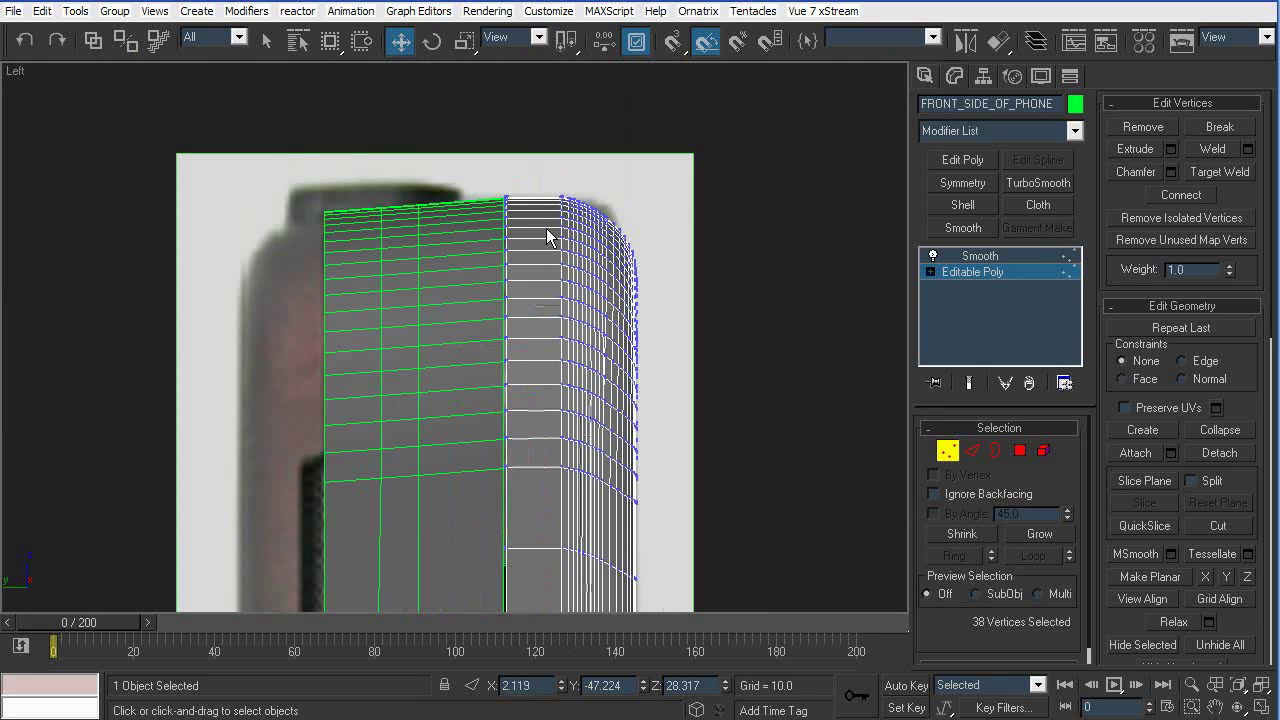
{"action": "left_click_drag", "start_coordinate": [491, 578], "coordinate": [491, 575]}
{"action": "scroll", "coordinate": [501, 428], "scroll_direction": "up", "scroll_amount": 3}
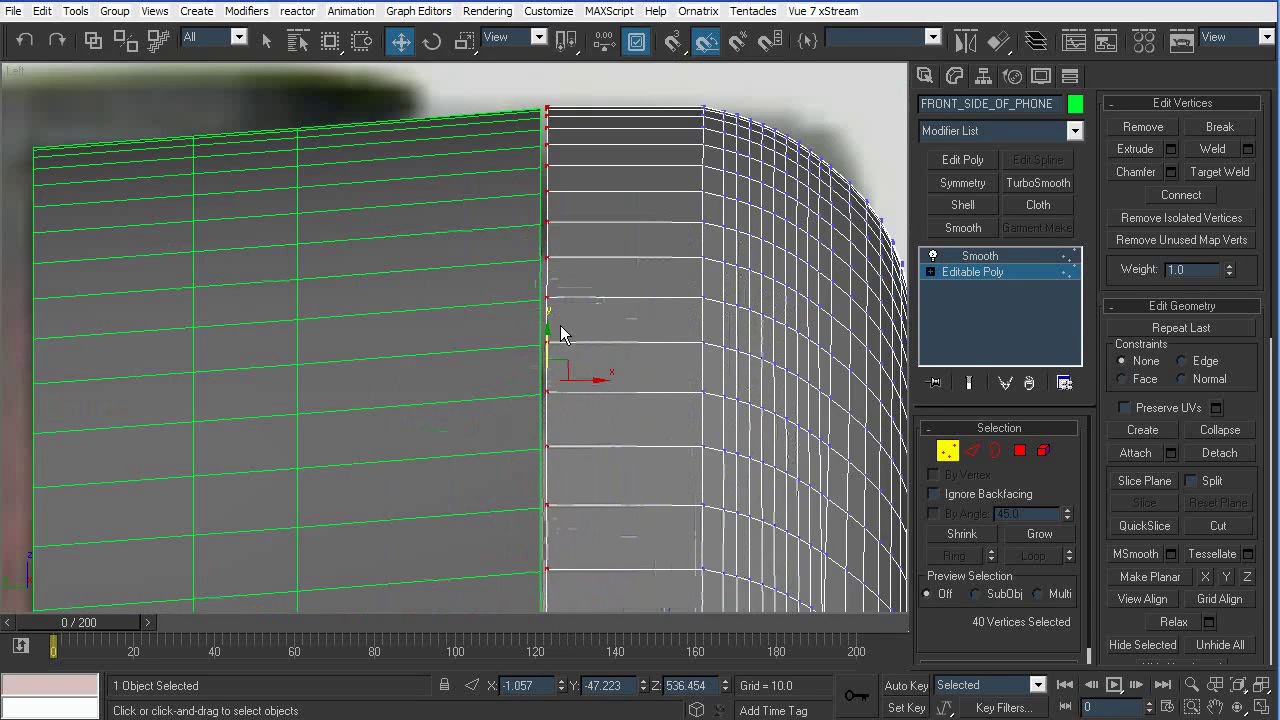
In the Left view, move the edge loop next to the rear border about 2.5 units along Y toward the back side
{"action": "key", "text": "2"}
{"action": "left_click", "coordinate": [702, 232]}
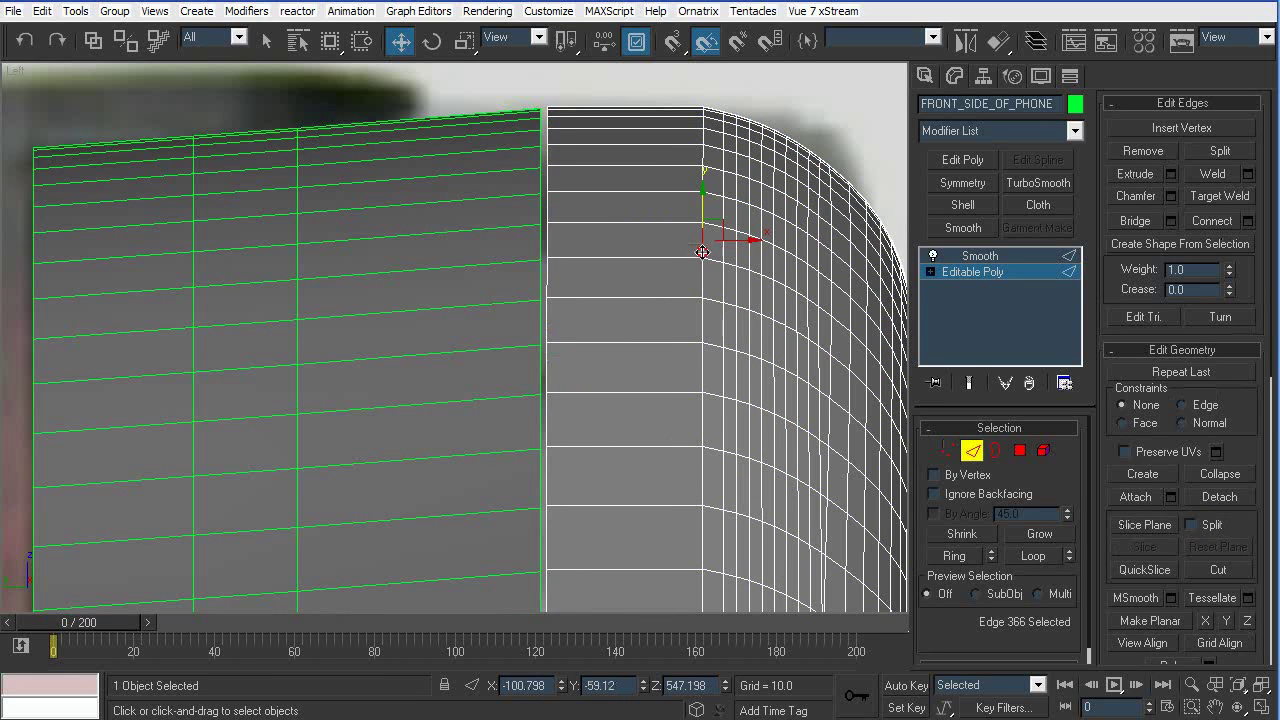
{"action": "key", "text": "alt+l"}
{"action": "scroll", "coordinate": [756, 446], "scroll_direction": "down", "scroll_amount": 5}
{"action": "middle_click_drag", "start_coordinate": [756, 448], "coordinate": [652, 100]}
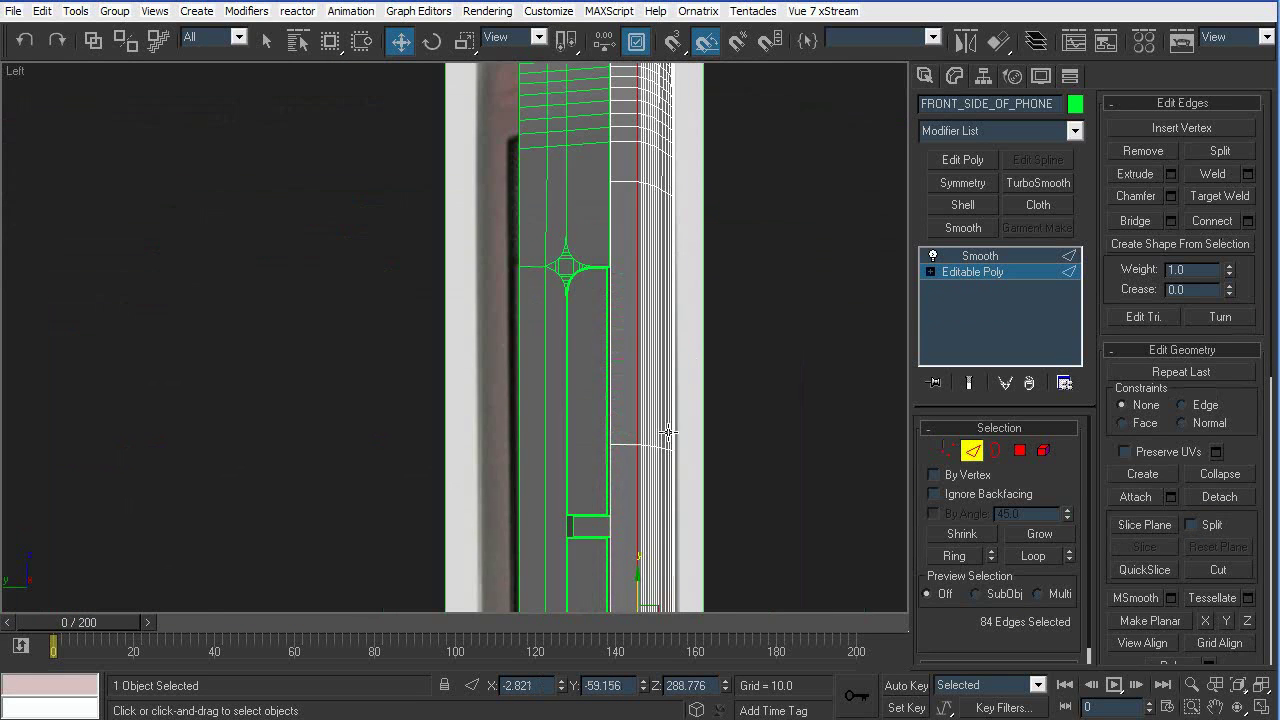
{"action": "middle_click_drag", "start_coordinate": [686, 590], "coordinate": [706, 246]}
{"action": "scroll", "coordinate": [706, 246], "scroll_direction": "up", "scroll_amount": 1}
{"action": "scroll", "coordinate": [706, 250], "scroll_direction": "up", "scroll_amount": 4}
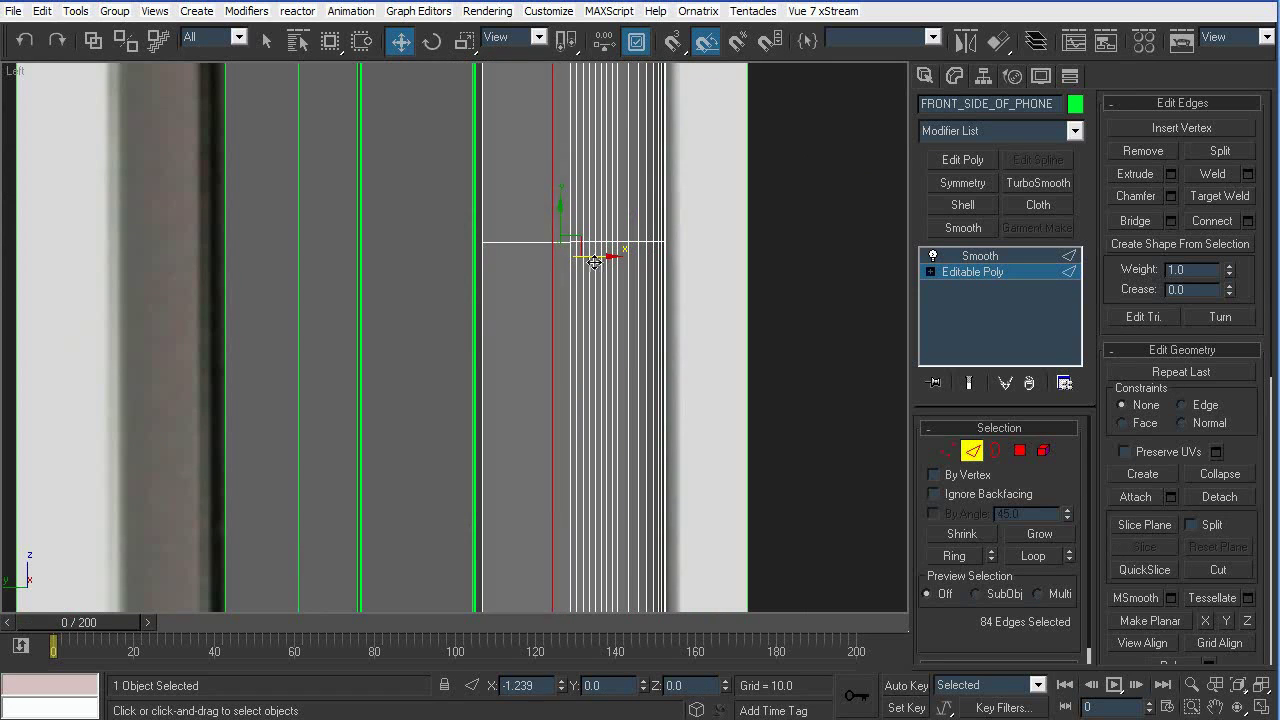
In the Top view, move that loop's vertices at the negative X end outward about 0.36 units
{"action": "key", "text": "t"}
{"action": "scroll", "coordinate": [495, 325], "scroll_direction": "up", "scroll_amount": 5}
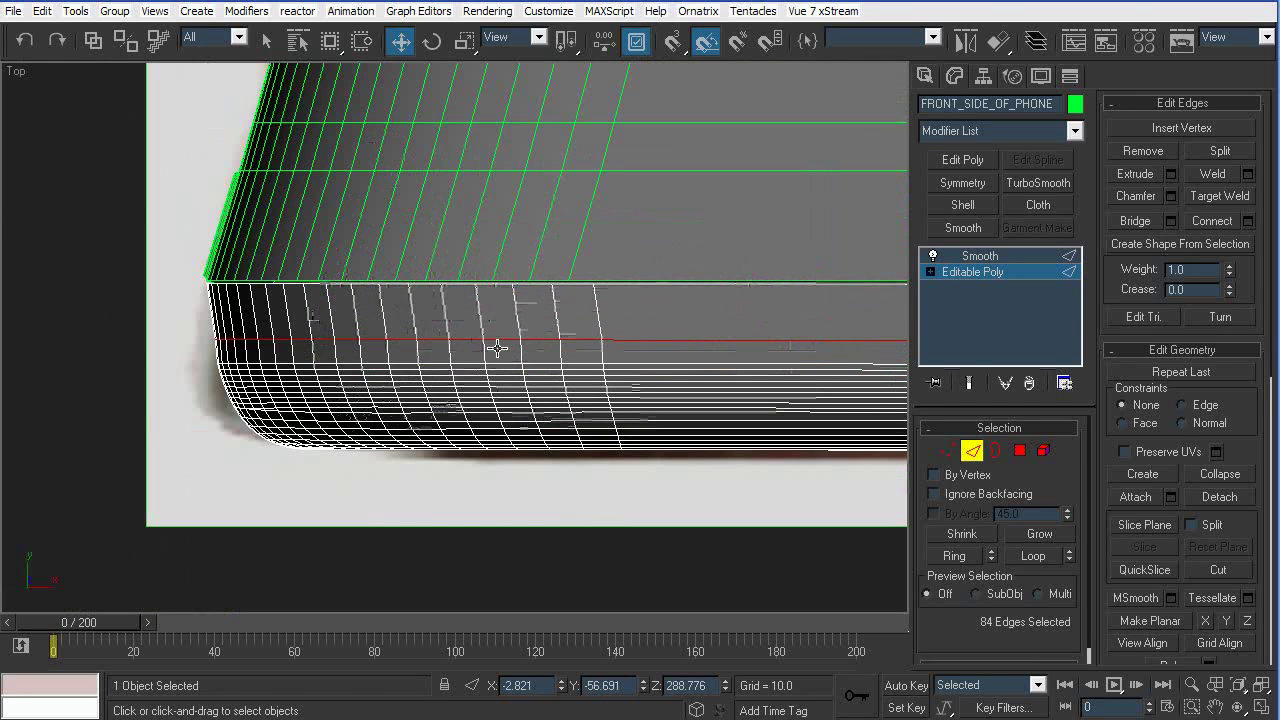
{"action": "key", "text": "1"}
{"action": "left_click_drag", "start_coordinate": [672, 315], "coordinate": [202, 347]}
{"action": "scroll", "coordinate": [210, 348], "scroll_direction": "up", "scroll_amount": 3}
{"action": "middle_click_drag", "start_coordinate": [212, 348], "coordinate": [462, 355]}
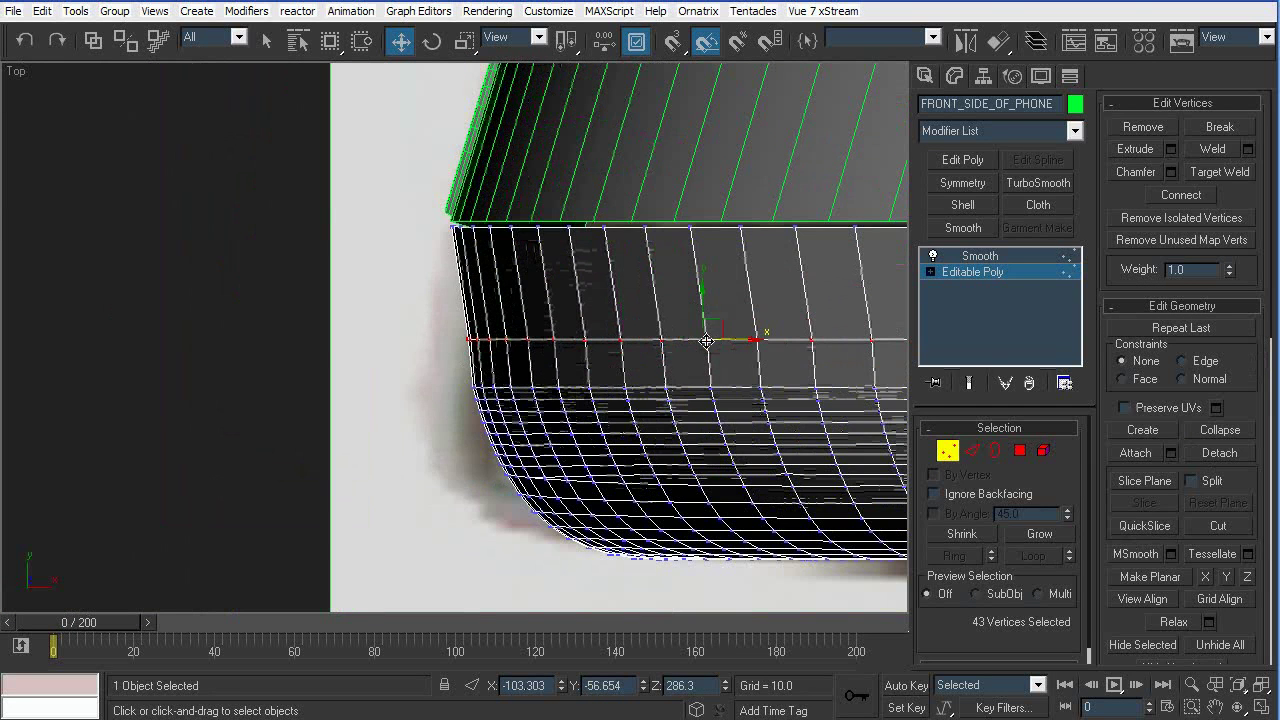
{"action": "left_click_drag", "start_coordinate": [744, 339], "coordinate": [740, 339]}
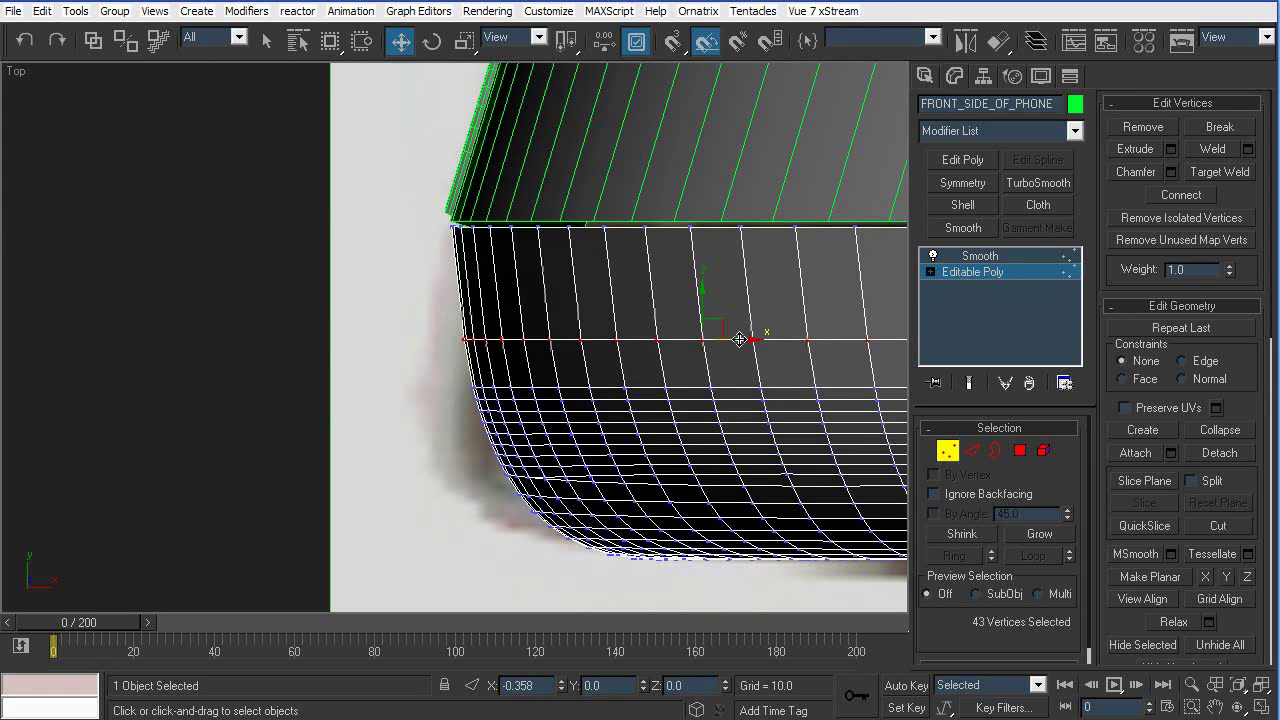
Move the same loop's vertices at the positive X end slightly outward to smooth the side profile
{"action": "middle_click_drag", "start_coordinate": [789, 317], "coordinate": [268, 258]}
{"action": "scroll", "coordinate": [320, 281], "scroll_direction": "down", "scroll_amount": 3}
{"action": "middle_click_drag", "start_coordinate": [667, 257], "coordinate": [147, 281]}
{"action": "scroll", "coordinate": [486, 291], "scroll_direction": "up", "scroll_amount": 1}
{"action": "left_click_drag", "start_coordinate": [704, 292], "coordinate": [680, 301]}
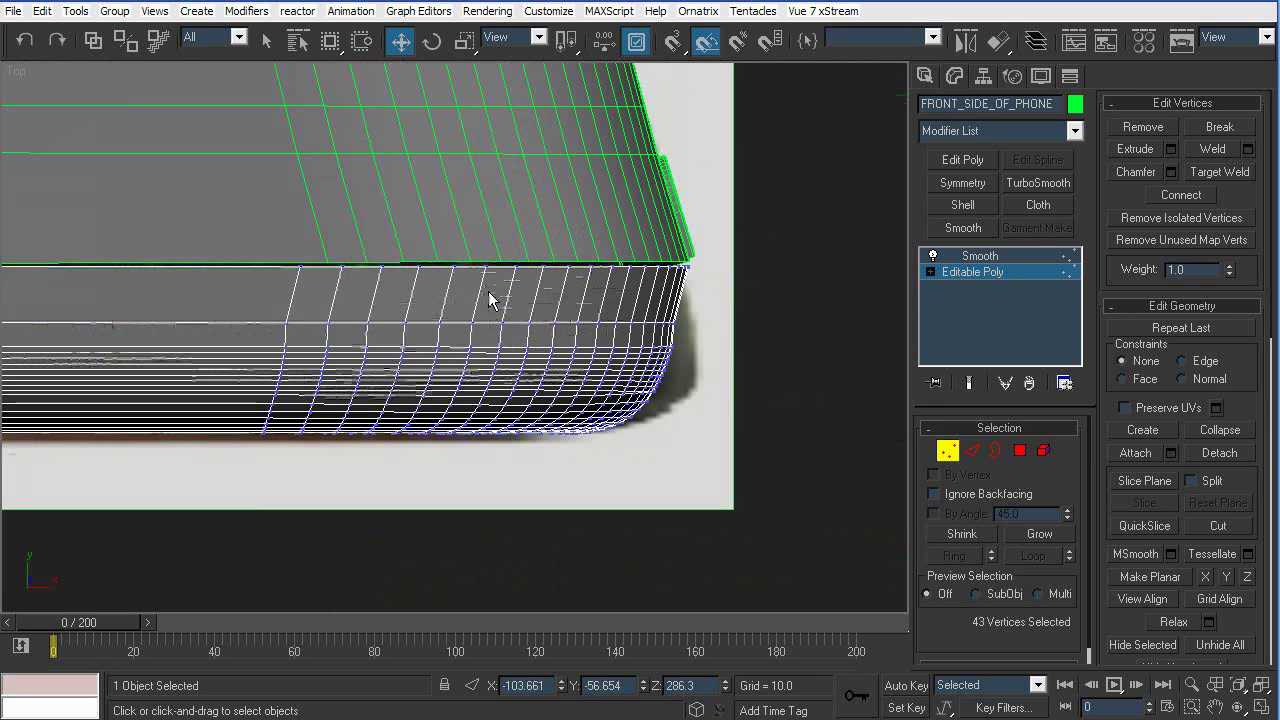
{"action": "left_click_drag", "start_coordinate": [229, 330], "coordinate": [229, 330]}
{"action": "left_click_drag", "start_coordinate": [586, 321], "coordinate": [595, 322]}
{"action": "left_click", "coordinate": [712, 290]}
Examine the front side's fit and smoothness against the back side in the Top and shaded Perspective views
{"action": "scroll", "coordinate": [712, 291], "scroll_direction": "down", "scroll_amount": 3}
{"action": "middle_click_drag", "start_coordinate": [466, 349], "coordinate": [764, 329]}
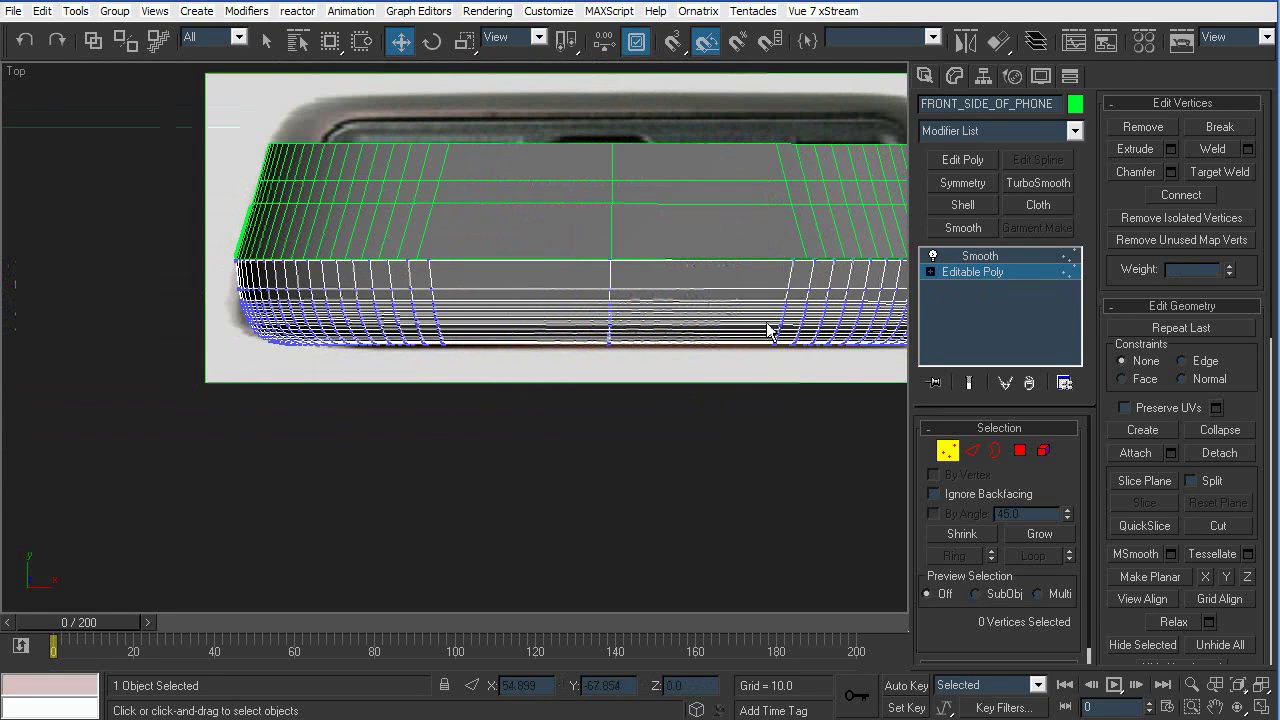
{"action": "middle_click_drag", "start_coordinate": [609, 304], "coordinate": [684, 232]}
{"action": "key", "text": "p"}
{"action": "scroll", "coordinate": [765, 322], "scroll_direction": "down", "scroll_amount": 3}
{"action": "middle_click_drag", "start_coordinate": [773, 330], "coordinate": [783, 399]}
{"action": "left_click", "coordinate": [955, 455]}
{"action": "left_click", "coordinate": [826, 355]}
{"action": "key", "text": "F4"}
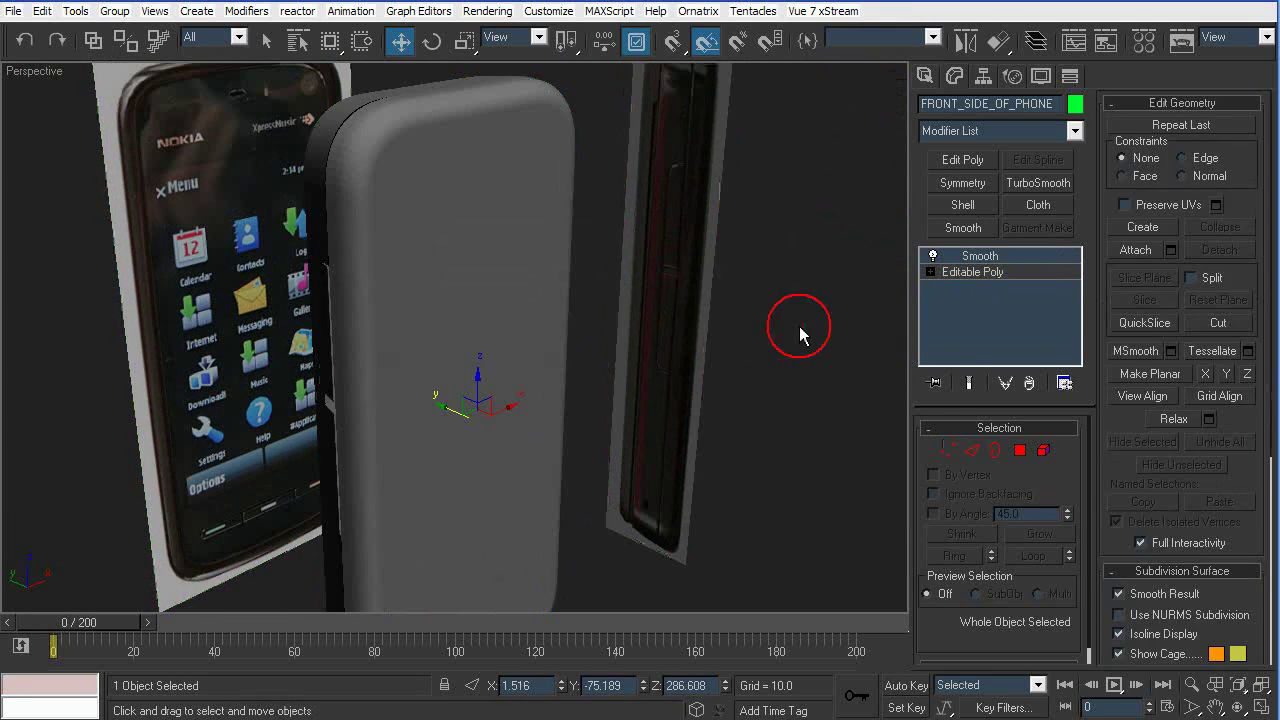
{"action": "middle_click_drag", "start_coordinate": [797, 290], "coordinate": [700, 258], "text": "alt"}
{"action": "scroll", "coordinate": [438, 289], "scroll_direction": "down", "scroll_amount": 3}
{"action": "key", "text": "l"}
{"action": "key", "text": "p"}
{"action": "middle_click_drag", "start_coordinate": [658, 438], "coordinate": [379, 340], "text": "alt"}
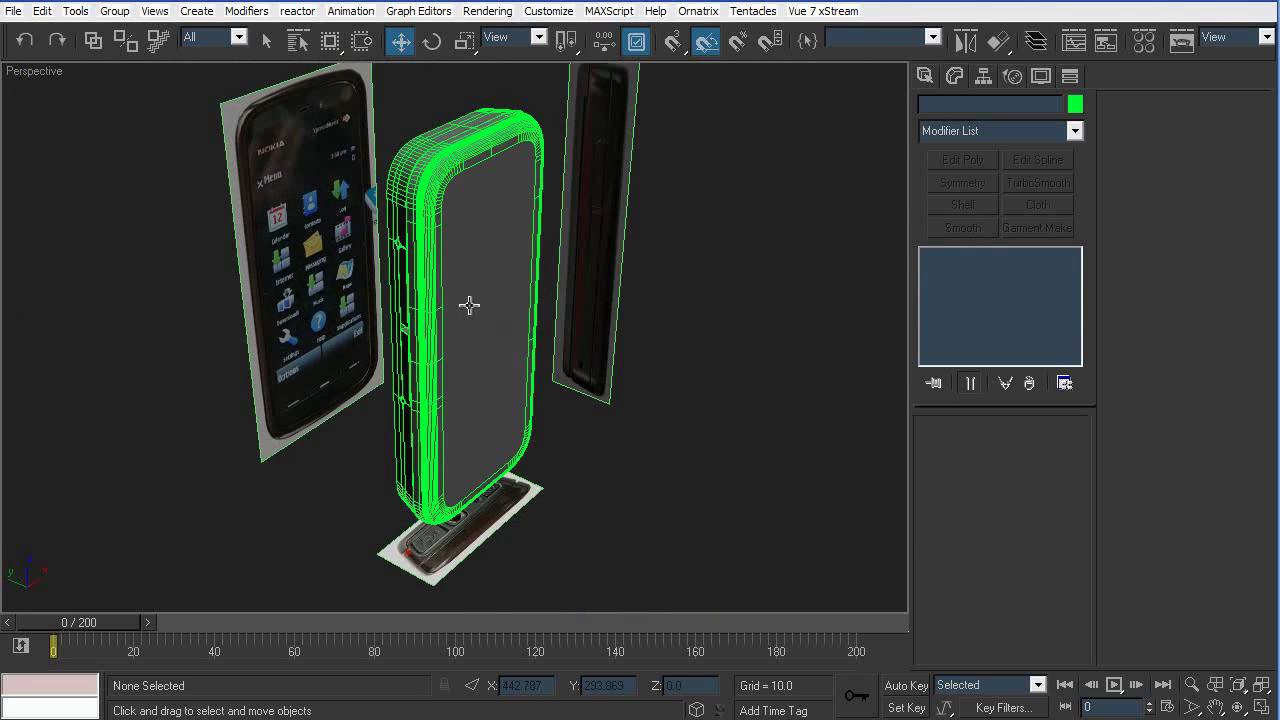
Delete the large flat polygon of the phone's back side object and leave polygon editing
{"action": "middle_click_drag", "start_coordinate": [500, 321], "coordinate": [451, 297], "text": "alt"}
{"action": "left_click", "coordinate": [429, 266]}
{"action": "left_click", "coordinate": [990, 272]}
{"action": "left_click", "coordinate": [1022, 451]}
{"action": "left_click", "coordinate": [460, 335]}
{"action": "key", "text": "Delete"}
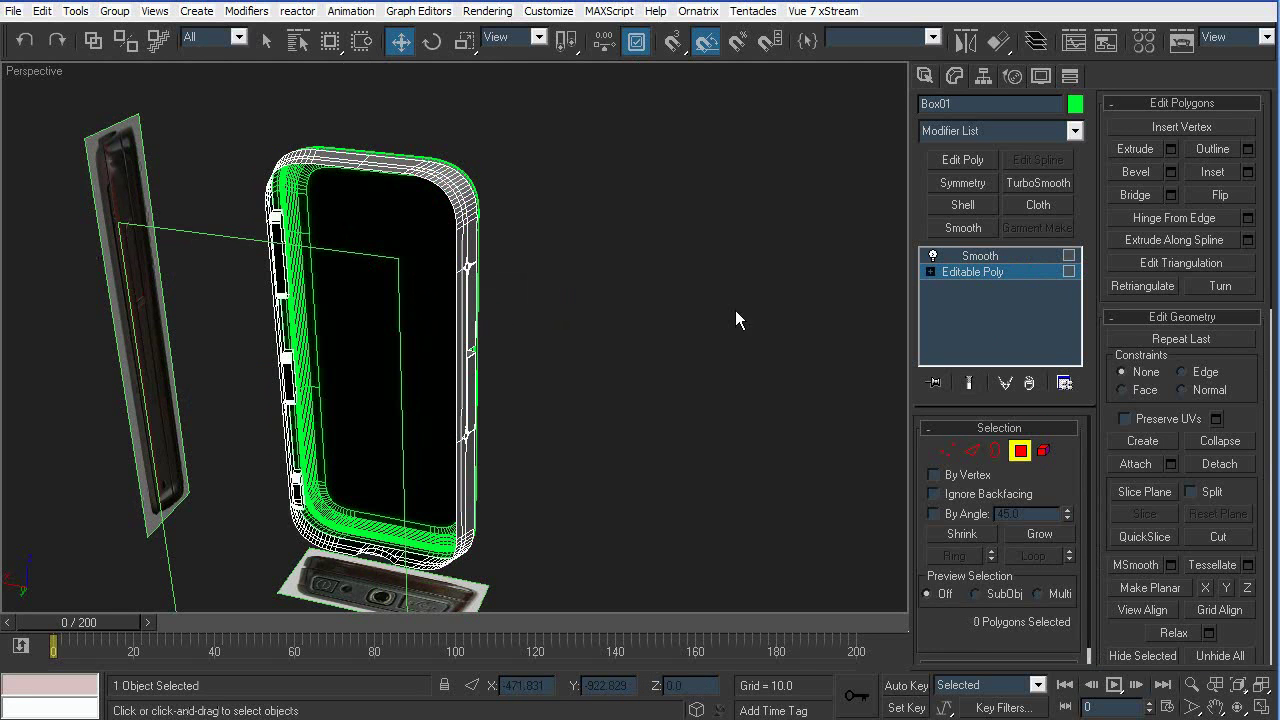
{"action": "left_click", "coordinate": [1021, 455]}
{"action": "left_click", "coordinate": [652, 251]}
Hide everything except the phone's front side and the front reference image
{"action": "middle_click_drag", "start_coordinate": [652, 251], "coordinate": [501, 253], "text": "alt"}
{"action": "left_click", "coordinate": [534, 236]}
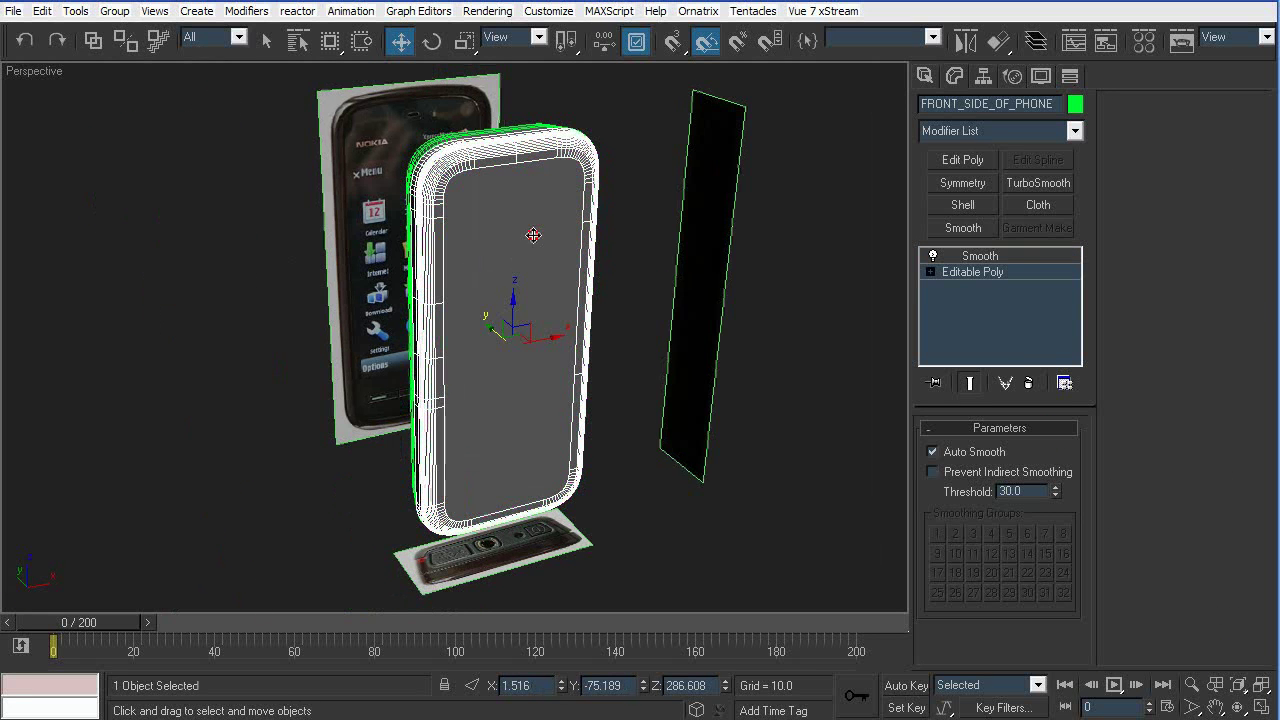
{"action": "left_click", "coordinate": [430, 130], "text": "ctrl"}
{"action": "right_click", "coordinate": [810, 208]}
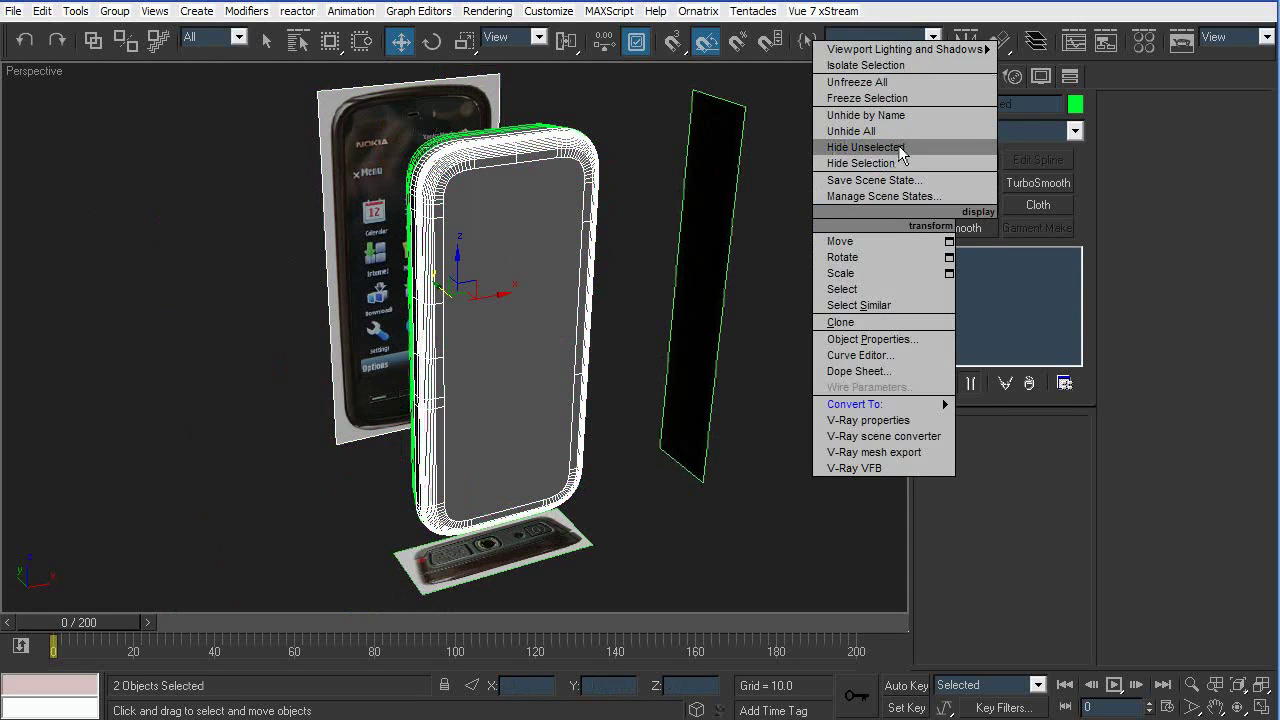
{"action": "left_click", "coordinate": [860, 147]}
In the Front view, make the front side see-through over the reference image and select it
{"action": "key", "text": "f"}
{"action": "left_click", "coordinate": [680, 260]}
{"action": "left_click", "coordinate": [487, 316]}
{"action": "key", "text": "alt+x"}
{"action": "middle_click_drag", "start_coordinate": [654, 236], "coordinate": [763, 314]}
{"action": "left_click", "coordinate": [766, 314]}
{"action": "scroll", "coordinate": [766, 314], "scroll_direction": "up", "scroll_amount": 2}
{"action": "left_click", "coordinate": [605, 291]}
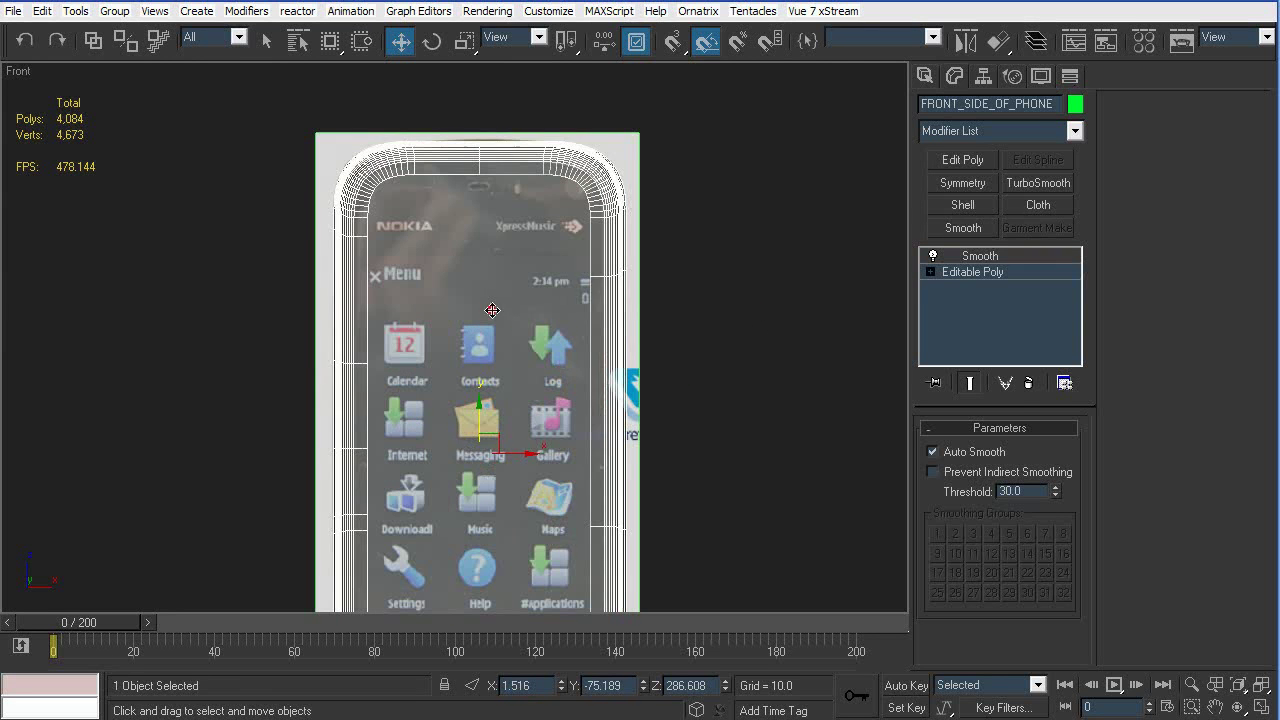
Delete the front side's large central polygon together with the ring of polygons directly around it
{"action": "scroll", "coordinate": [739, 388], "scroll_direction": "down", "scroll_amount": 2}
{"action": "left_click", "coordinate": [968, 274]}
{"action": "left_click", "coordinate": [1020, 450]}
{"action": "left_click", "coordinate": [583, 337]}
{"action": "scroll", "coordinate": [559, 499], "scroll_direction": "up", "scroll_amount": 2}
{"action": "scroll", "coordinate": [559, 499], "scroll_direction": "up", "scroll_amount": 1}
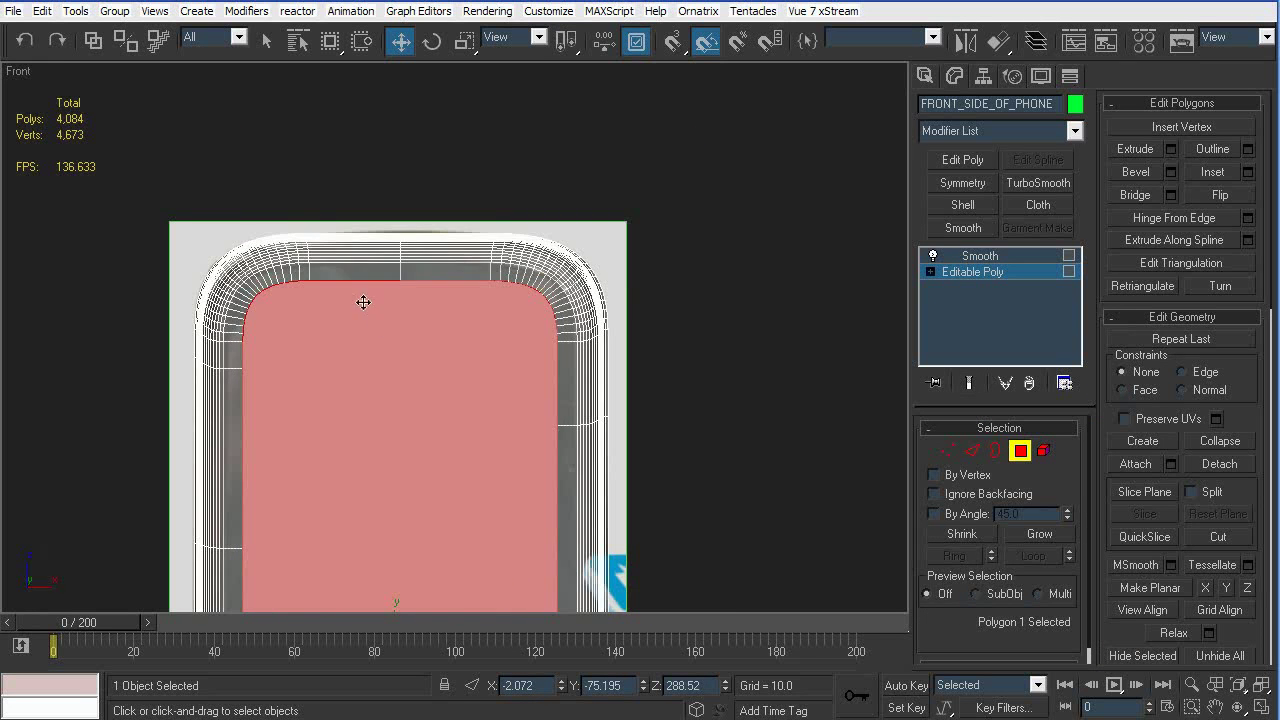
{"action": "scroll", "coordinate": [408, 349], "scroll_direction": "up", "scroll_amount": 1}
{"action": "scroll", "coordinate": [486, 414], "scroll_direction": "up", "scroll_amount": 2}
{"action": "scroll", "coordinate": [531, 377], "scroll_direction": "up", "scroll_amount": 1}
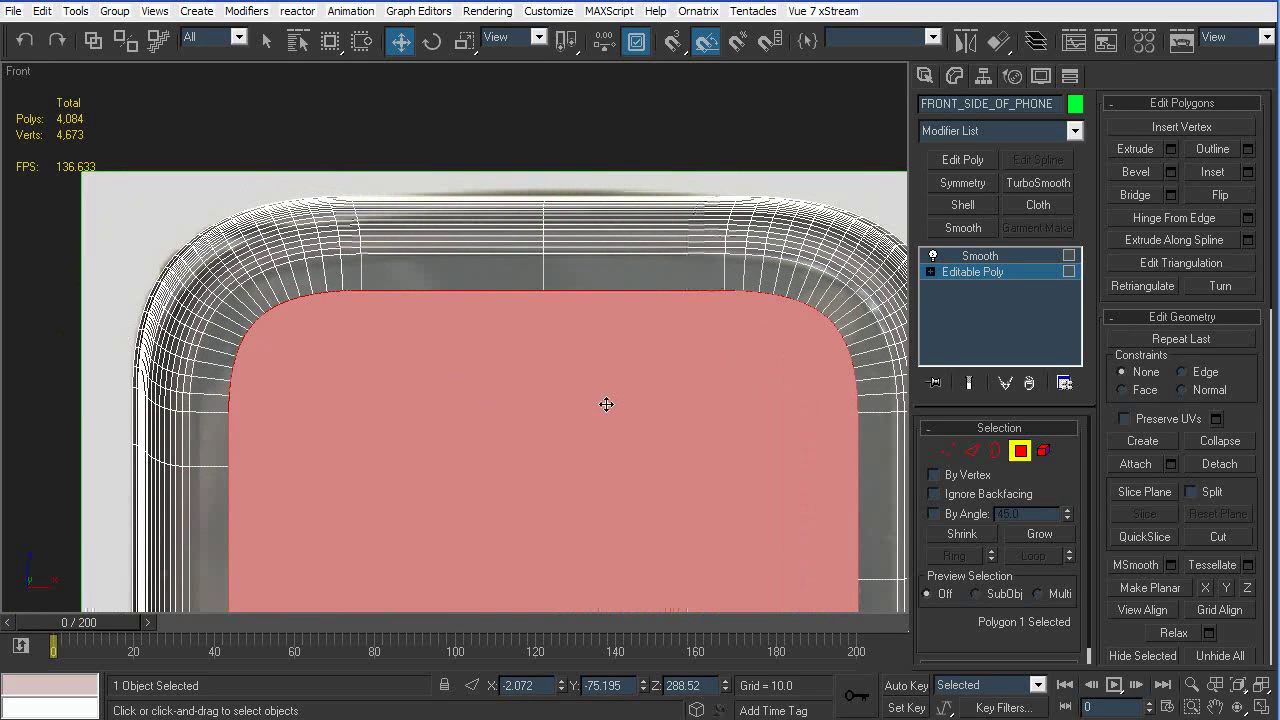
{"action": "left_click", "coordinate": [1040, 534]}
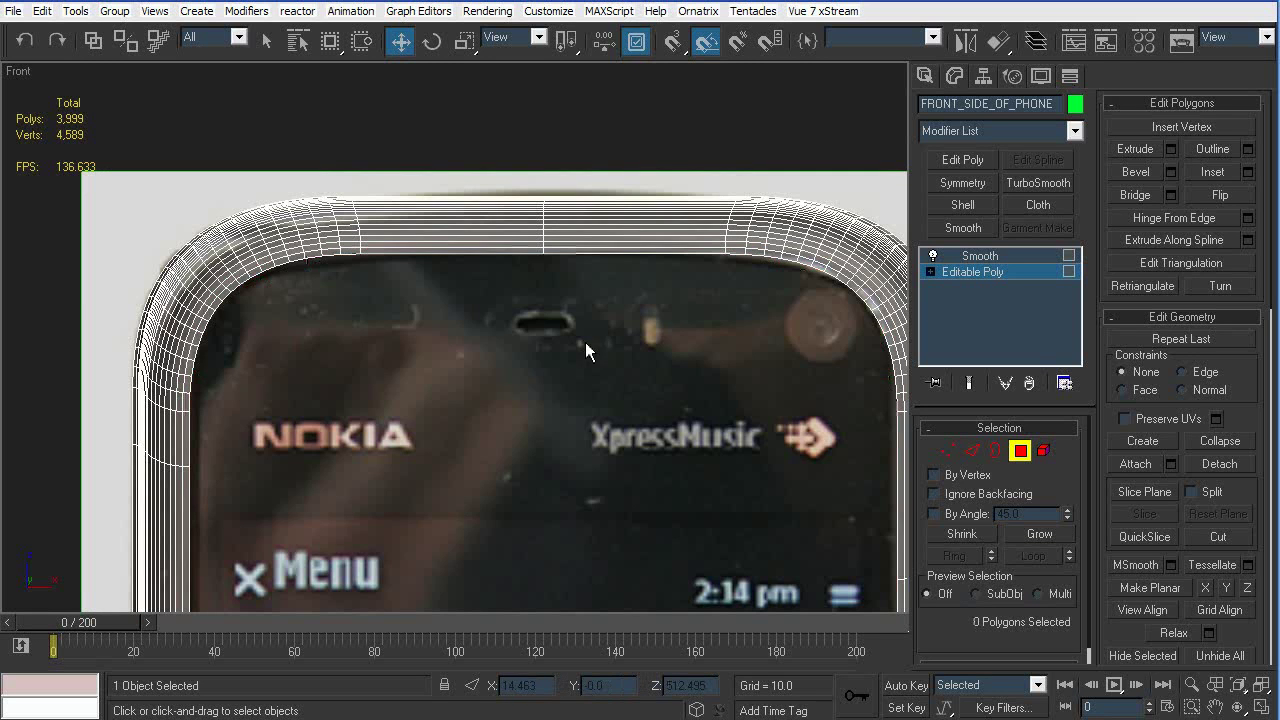
{"action": "scroll", "coordinate": [599, 319], "scroll_direction": "down", "scroll_amount": 3}
{"action": "left_click", "coordinate": [1020, 450]}
Select the open inner border of the front side's frame in the Perspective view
{"action": "key", "text": "p"}
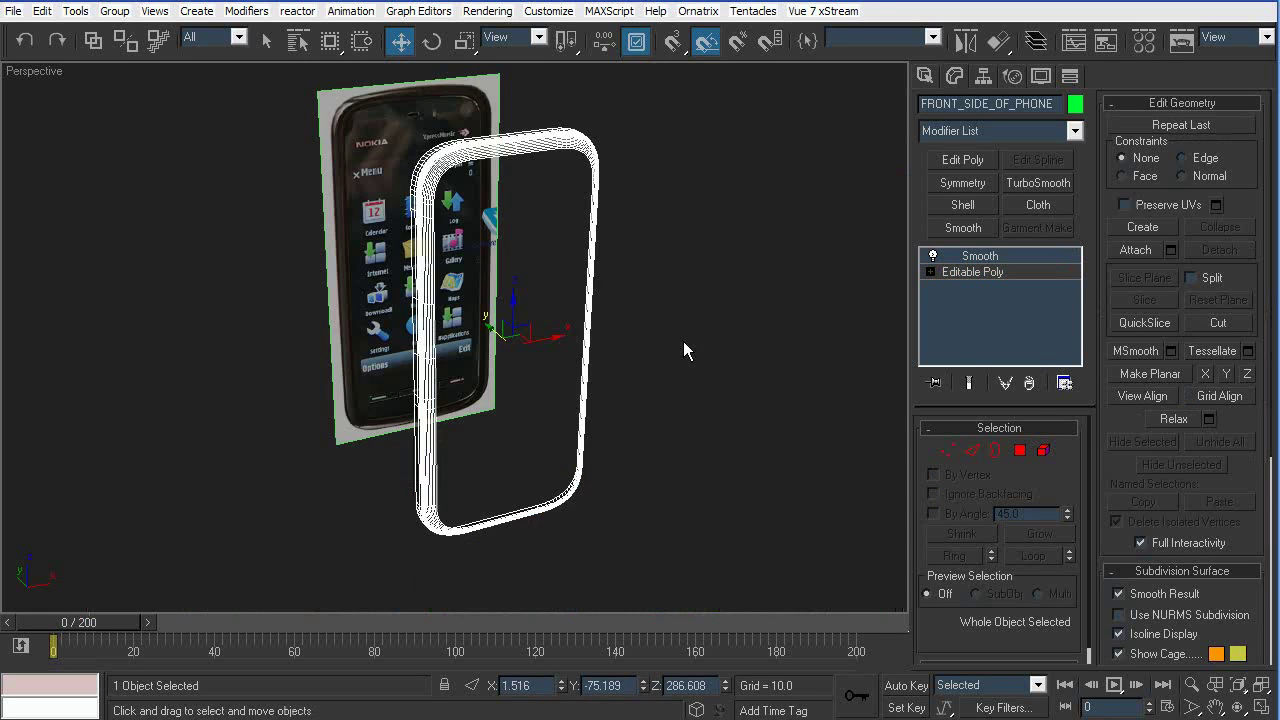
{"action": "middle_click_drag", "start_coordinate": [755, 415], "coordinate": [647, 313], "text": "alt"}
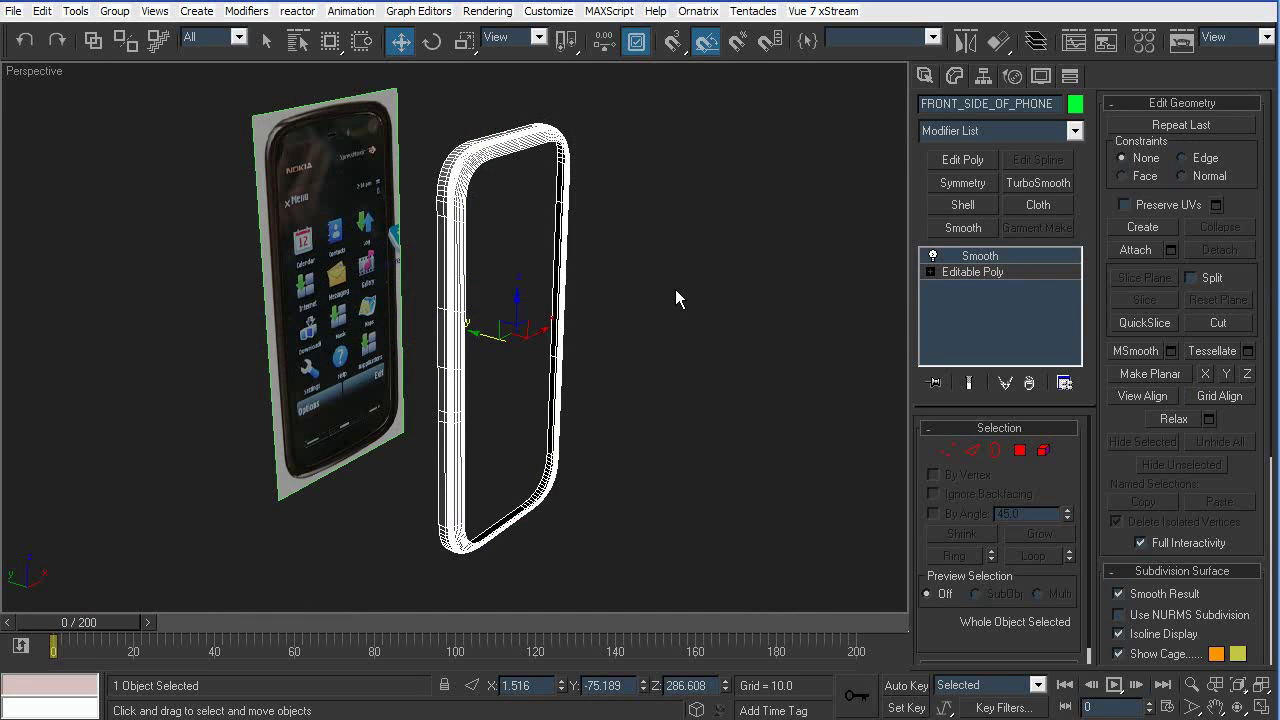
{"action": "left_click", "coordinate": [675, 289]}
{"action": "middle_click_drag", "start_coordinate": [677, 289], "coordinate": [659, 230], "text": "alt"}
{"action": "left_click", "coordinate": [572, 144]}
{"action": "left_click", "coordinate": [961, 274]}
{"action": "left_click", "coordinate": [995, 451]}
{"action": "scroll", "coordinate": [715, 396], "scroll_direction": "up", "scroll_amount": 6}
{"action": "middle_click_drag", "start_coordinate": [684, 158], "coordinate": [680, 179]}
{"action": "left_click", "coordinate": [692, 296]}
{"action": "scroll", "coordinate": [600, 350], "scroll_direction": "down", "scroll_amount": 5}
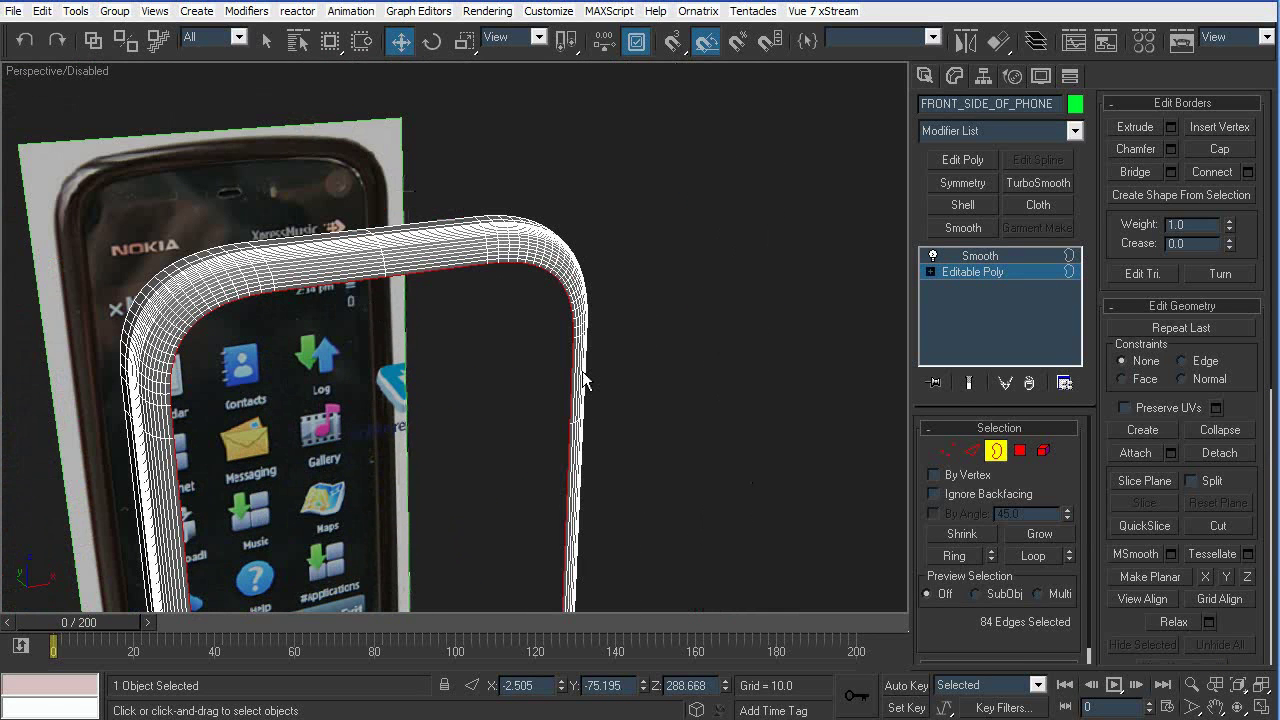
In the Front view, extrude the inner border slightly inward by scaling a copy of its edges
{"action": "key", "text": "f"}
{"action": "scroll", "coordinate": [400, 320], "scroll_direction": "up", "scroll_amount": 3}
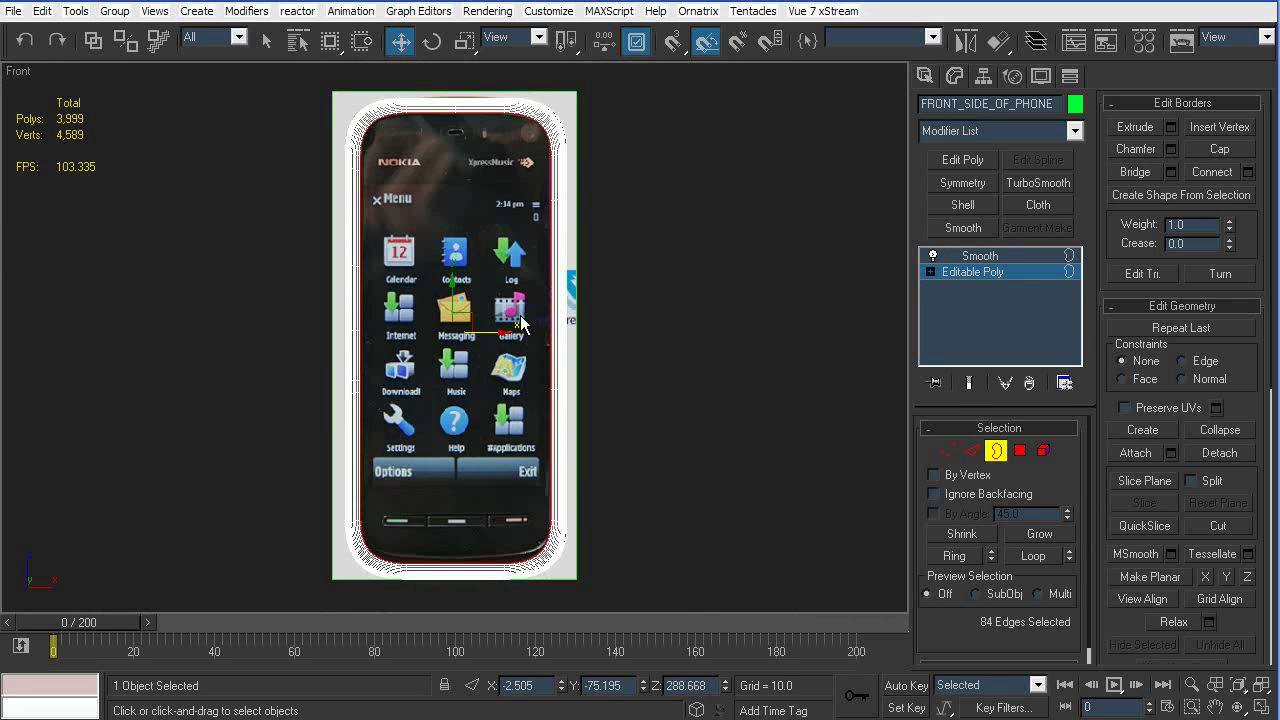
{"action": "key", "text": "r"}
{"action": "scroll", "coordinate": [390, 320], "scroll_direction": "up", "scroll_amount": 3}
{"action": "middle_click_drag", "start_coordinate": [355, 302], "coordinate": [385, 316]}
{"action": "scroll", "coordinate": [385, 316], "scroll_direction": "up", "scroll_amount": 2}
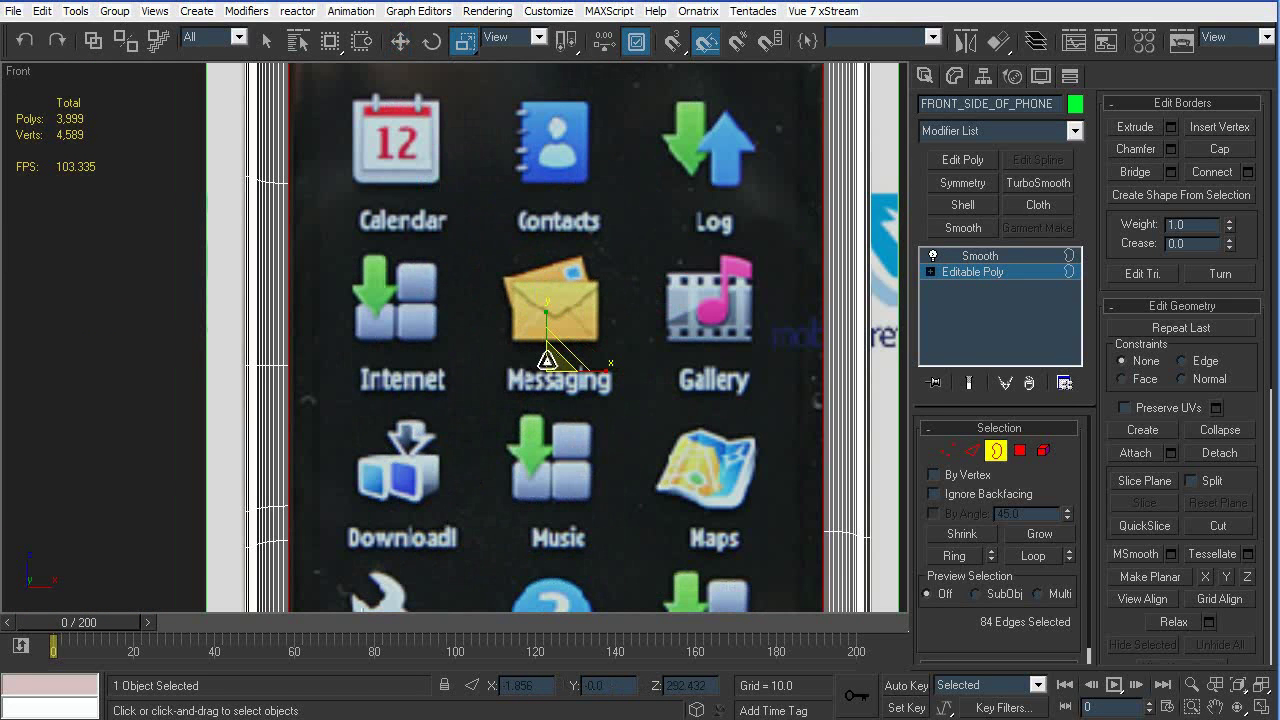
{"action": "left_click_drag", "start_coordinate": [547, 362], "coordinate": [547, 364], "text": "shift"}
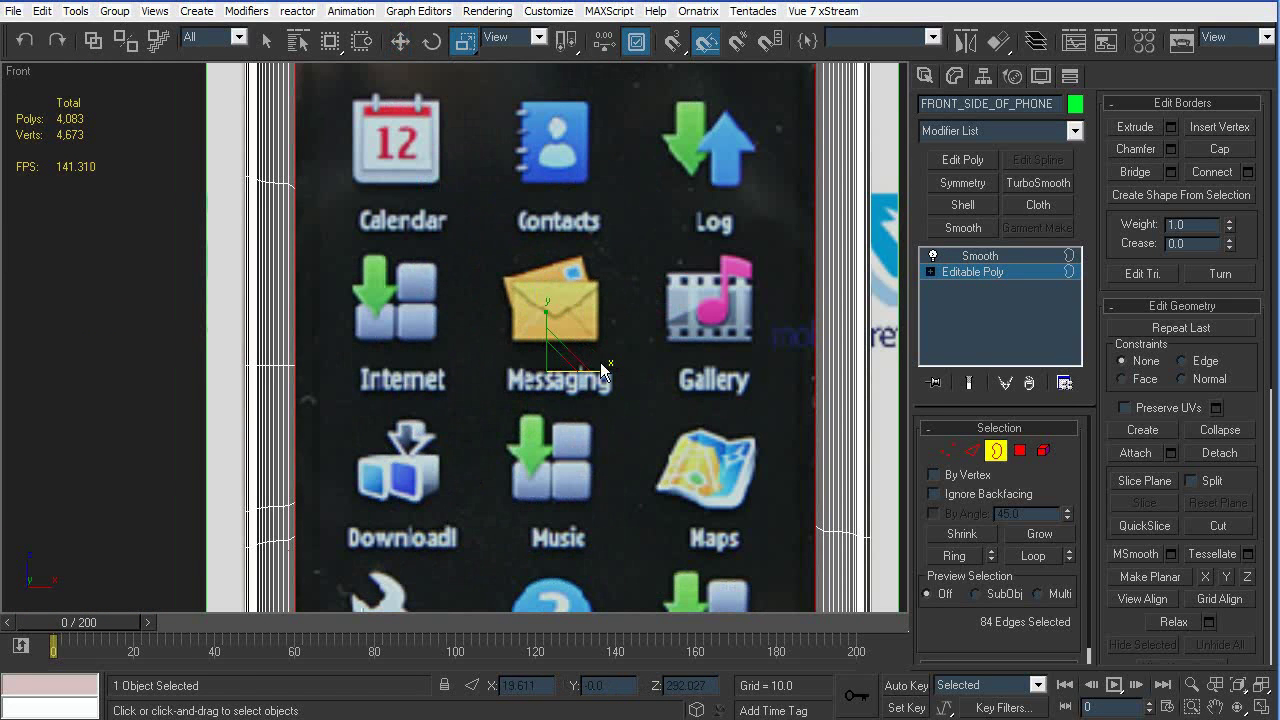
Scale the inner border to 101% along Z in the Perspective view
{"action": "key", "text": "p"}
{"action": "scroll", "coordinate": [620, 360], "scroll_direction": "up", "scroll_amount": 4}
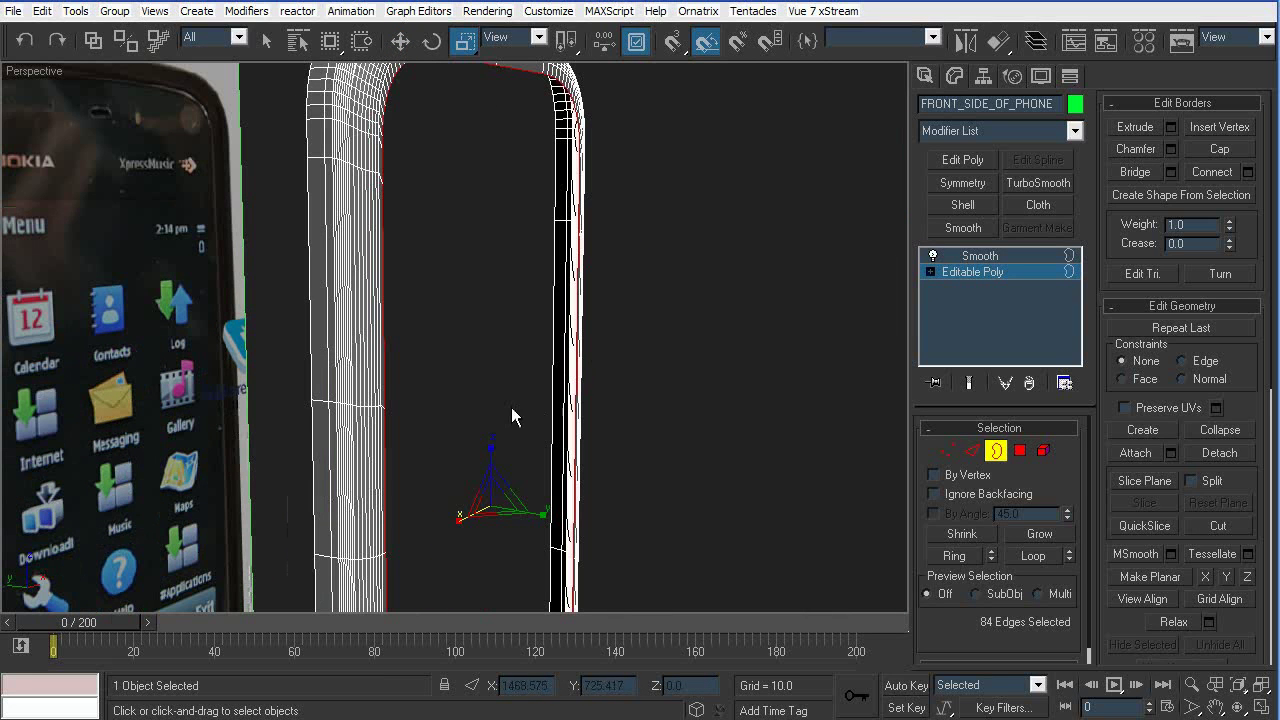
{"action": "middle_click_drag", "start_coordinate": [515, 369], "coordinate": [500, 407]}
{"action": "left_click_drag", "start_coordinate": [476, 487], "coordinate": [473, 484]}
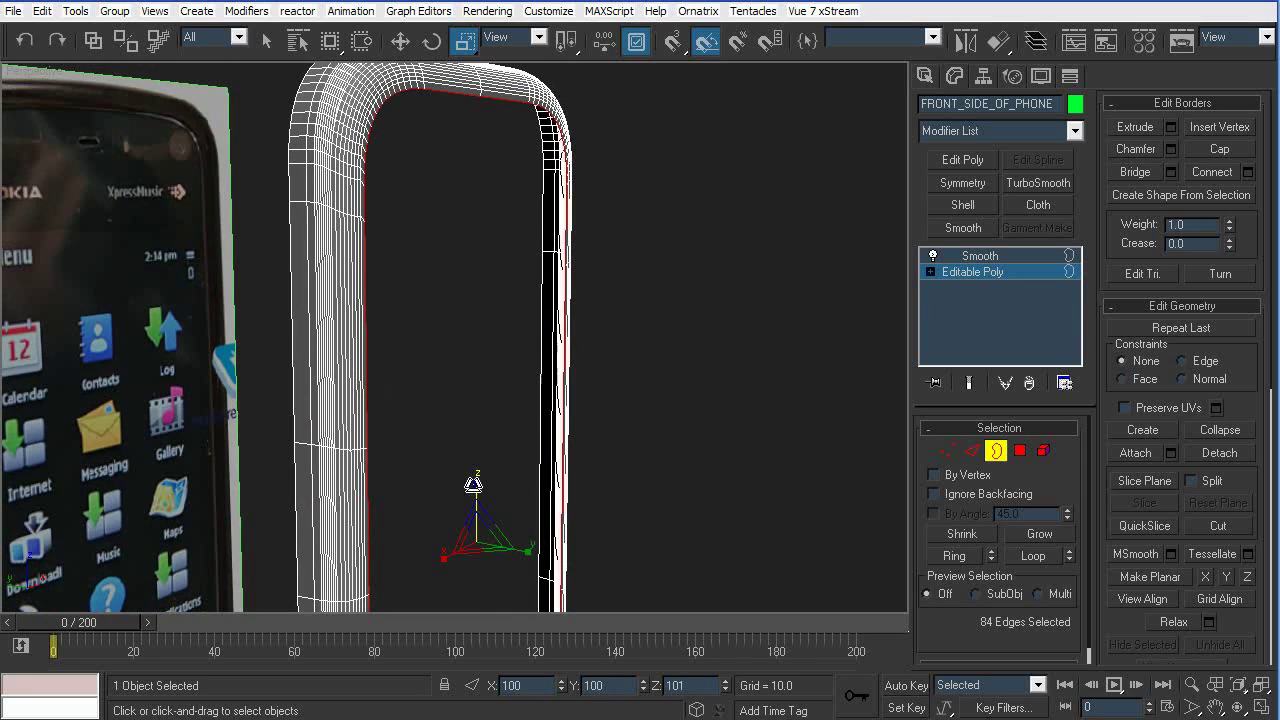
Extrude the inner border backward along Y to about Y -47.2, forming an inner wall
{"action": "middle_click_drag", "start_coordinate": [540, 431], "coordinate": [405, 193], "text": "alt"}
{"action": "middle_click_drag", "start_coordinate": [513, 338], "coordinate": [513, 318]}
{"action": "middle_click_drag", "start_coordinate": [467, 382], "coordinate": [477, 301]}
{"action": "key", "text": "w"}
{"action": "left_click_drag", "start_coordinate": [434, 505], "coordinate": [430, 504]}
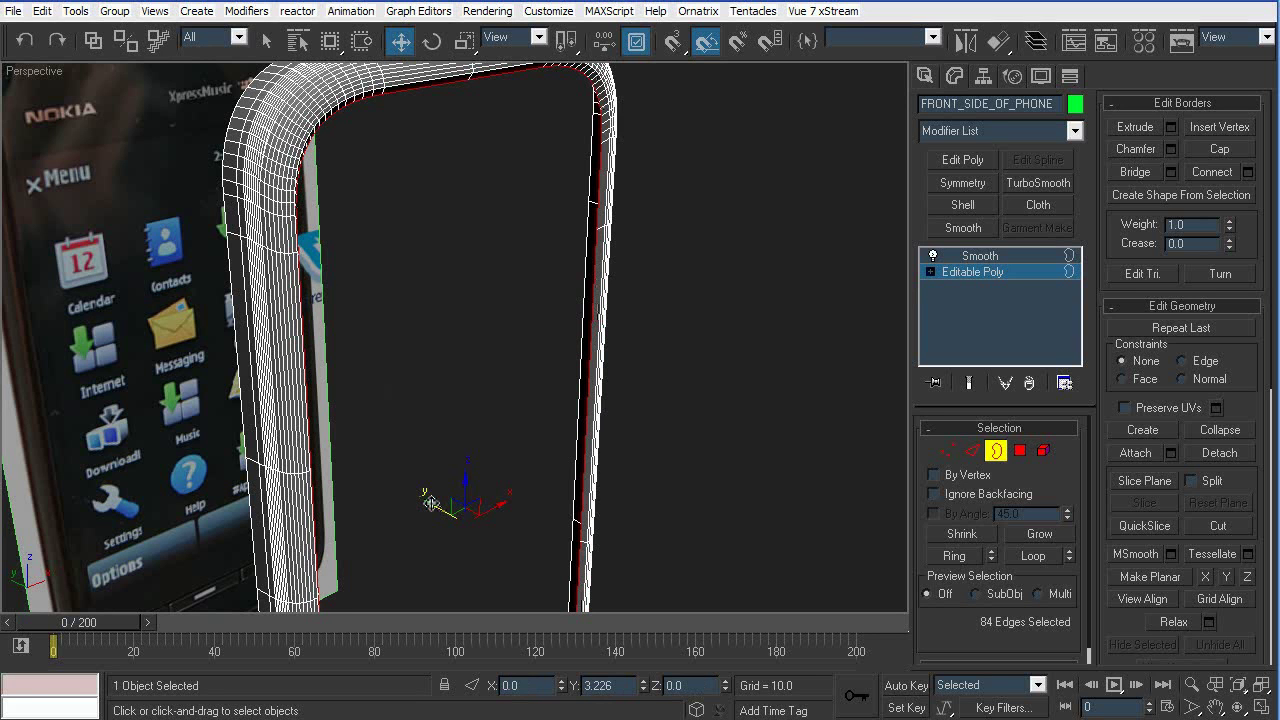
{"action": "middle_click_drag", "start_coordinate": [494, 409], "coordinate": [494, 386]}
{"action": "left_click_drag", "start_coordinate": [415, 486], "coordinate": [381, 467]}
Select the full edge loop just outside the front rim of the inner wall
{"action": "middle_click_drag", "start_coordinate": [548, 230], "coordinate": [475, 310]}
{"action": "scroll", "coordinate": [475, 310], "scroll_direction": "up", "scroll_amount": 3}
{"action": "middle_click_drag", "start_coordinate": [405, 335], "coordinate": [555, 375], "text": "alt"}
{"action": "middle_click_drag", "start_coordinate": [557, 422], "coordinate": [430, 412], "text": "alt"}
{"action": "scroll", "coordinate": [463, 338], "scroll_direction": "up", "scroll_amount": 2}
{"action": "middle_click_drag", "start_coordinate": [463, 338], "coordinate": [476, 371], "text": "alt"}
{"action": "left_click", "coordinate": [458, 316]}
{"action": "left_click", "coordinate": [477, 340]}
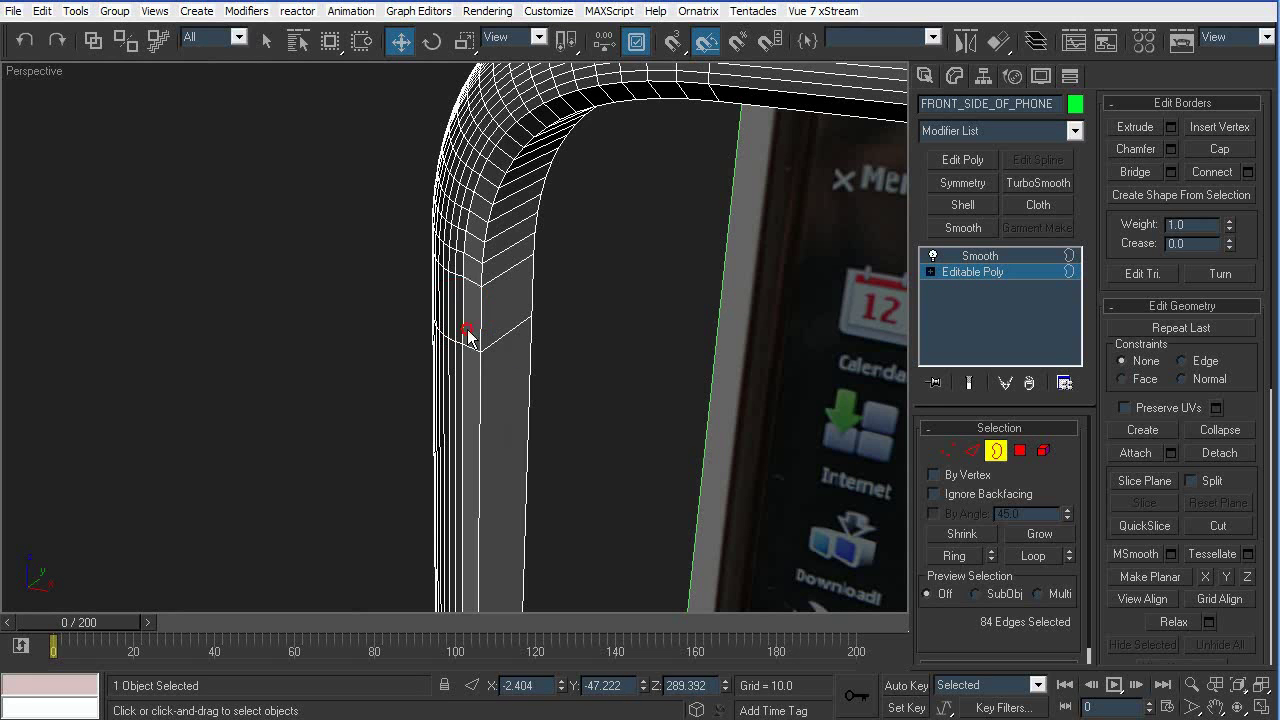
{"action": "left_click", "coordinate": [484, 314]}
{"action": "key", "text": "2"}
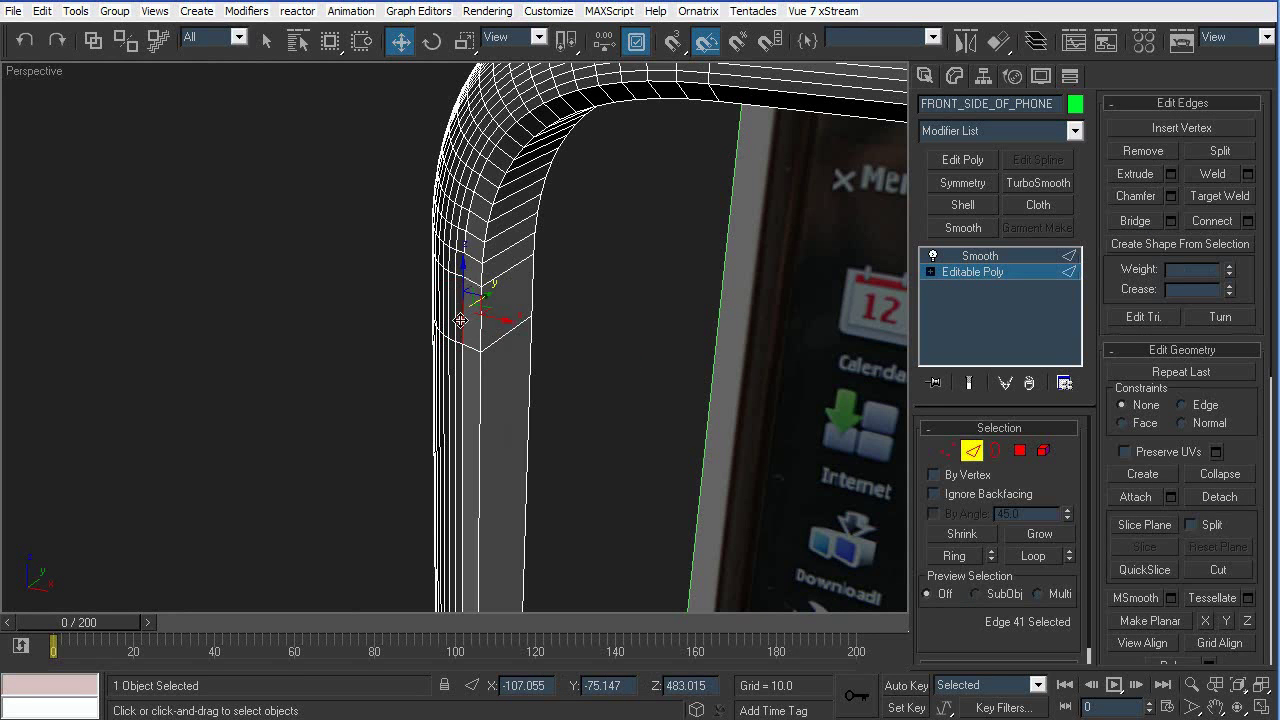
{"action": "middle_click_drag", "start_coordinate": [641, 322], "coordinate": [727, 322], "text": "alt"}
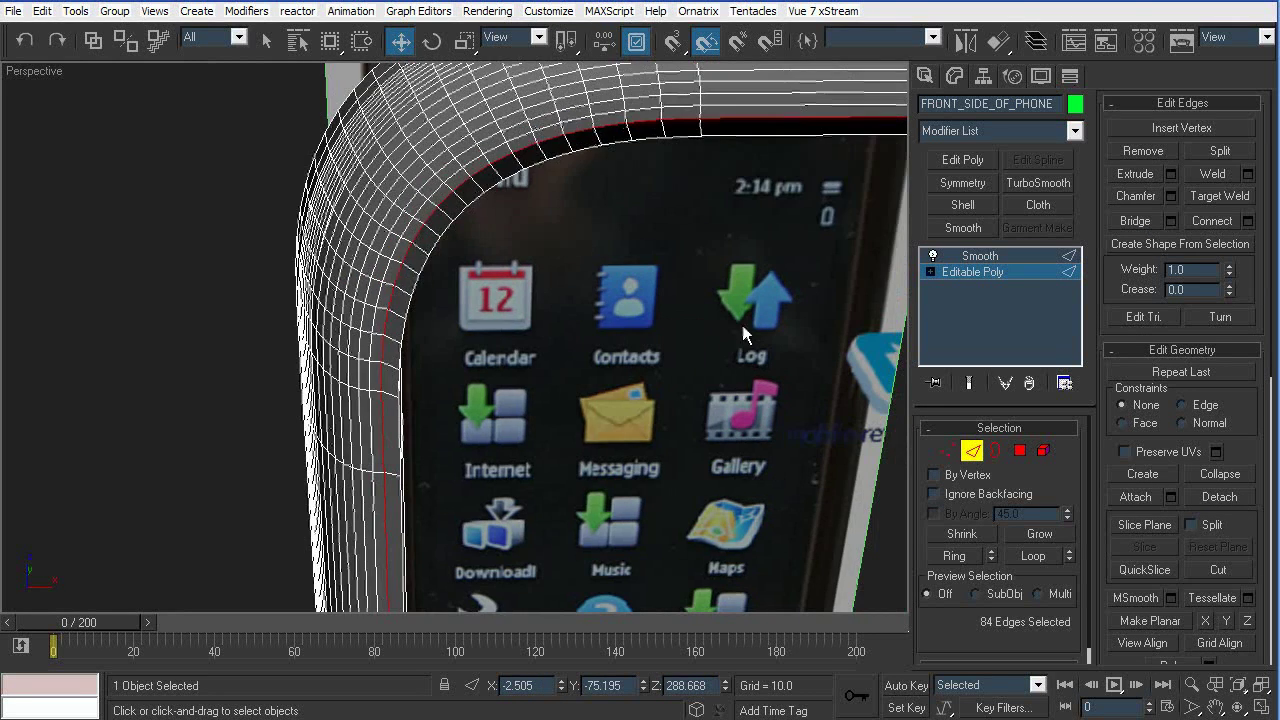
In the Front view, scale the selected rim edge loop very slightly to fit the screen outline
{"action": "scroll", "coordinate": [741, 325], "scroll_direction": "down", "scroll_amount": 2}
{"action": "key", "text": "f"}
{"action": "scroll", "coordinate": [518, 265], "scroll_direction": "up", "scroll_amount": 2}
{"action": "middle_click_drag", "start_coordinate": [518, 265], "coordinate": [562, 354]}
{"action": "scroll", "coordinate": [562, 354], "scroll_direction": "up", "scroll_amount": 2}
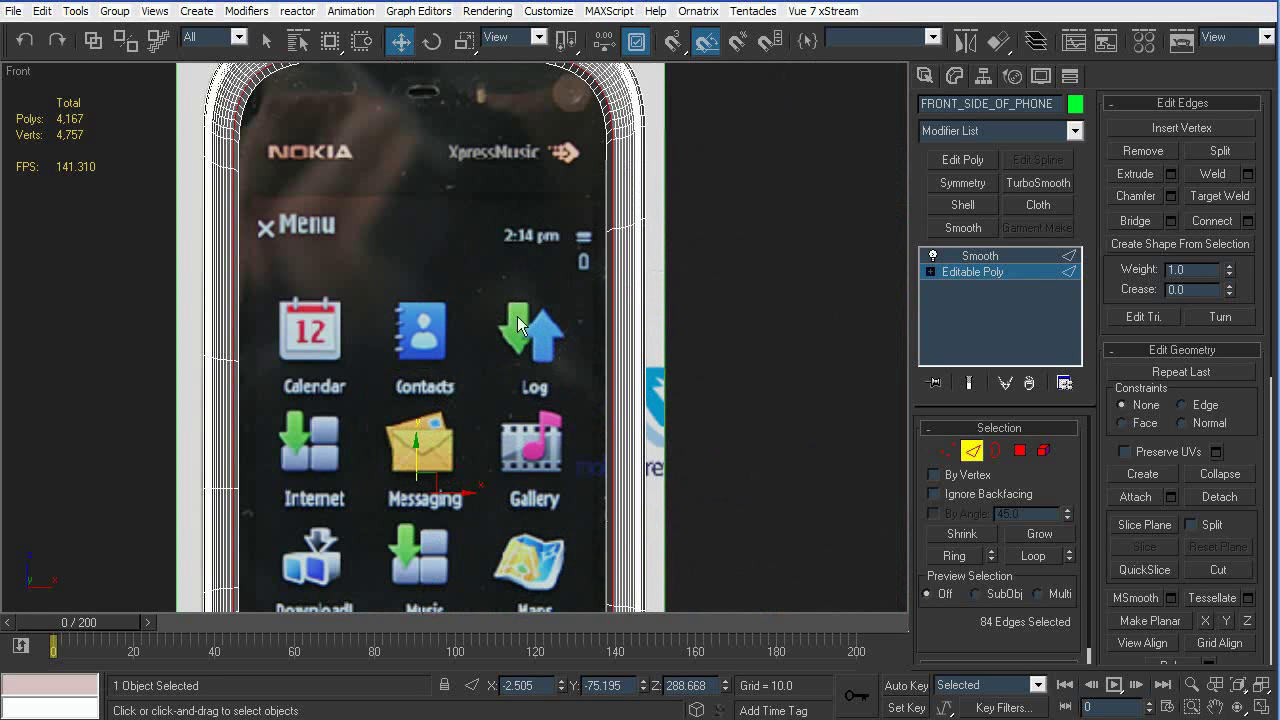
{"action": "key", "text": "r"}
{"action": "left_click_drag", "start_coordinate": [419, 489], "coordinate": [419, 488]}
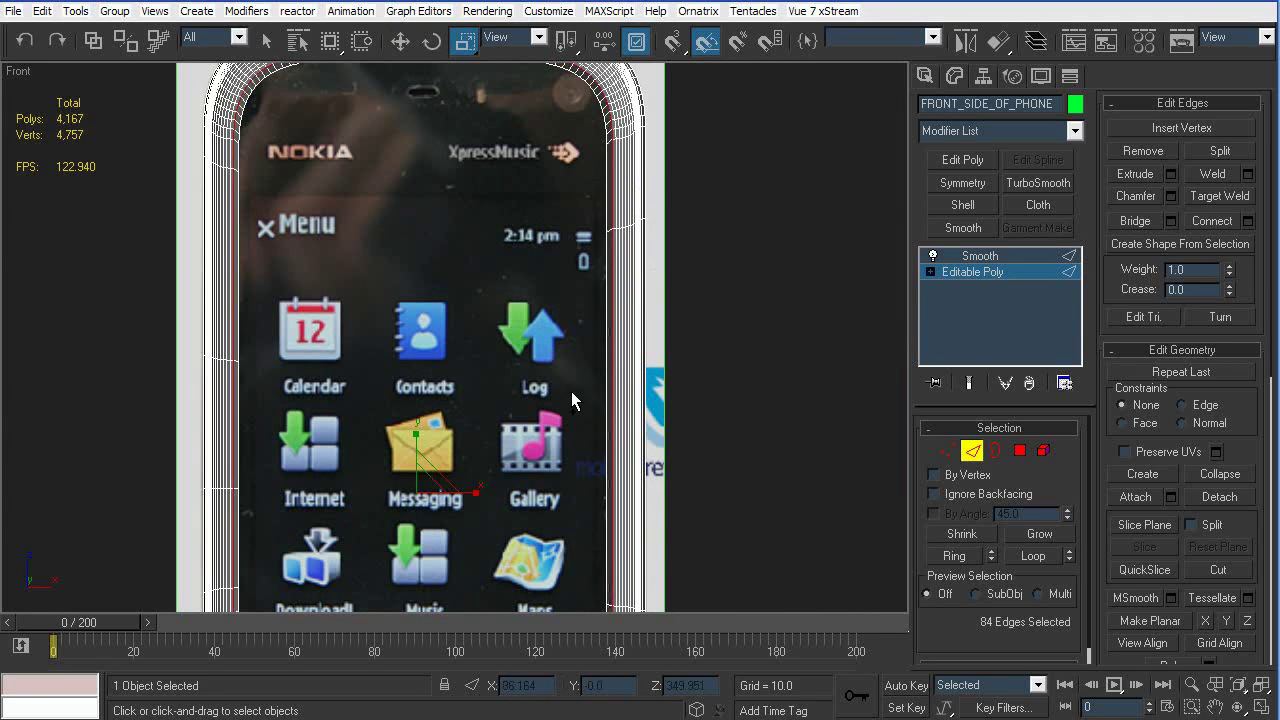
Examine the rim and inner wall of the phone's front side in the shaded Perspective view, with nothing selected
{"action": "key", "text": "p"}
{"action": "middle_click_drag", "start_coordinate": [657, 366], "coordinate": [391, 267], "text": "alt"}
{"action": "scroll", "coordinate": [713, 354], "scroll_direction": "down", "scroll_amount": 2}
{"action": "key", "text": "F4"}
{"action": "left_click", "coordinate": [973, 458]}
{"action": "key", "text": "F4"}
{"action": "middle_click_drag", "start_coordinate": [573, 423], "coordinate": [595, 377], "text": "alt"}
{"action": "key", "text": "F4"}
{"action": "left_click", "coordinate": [599, 364]}
{"action": "scroll", "coordinate": [598, 368], "scroll_direction": "down", "scroll_amount": 3}
{"action": "scroll", "coordinate": [595, 378], "scroll_direction": "up", "scroll_amount": 6}
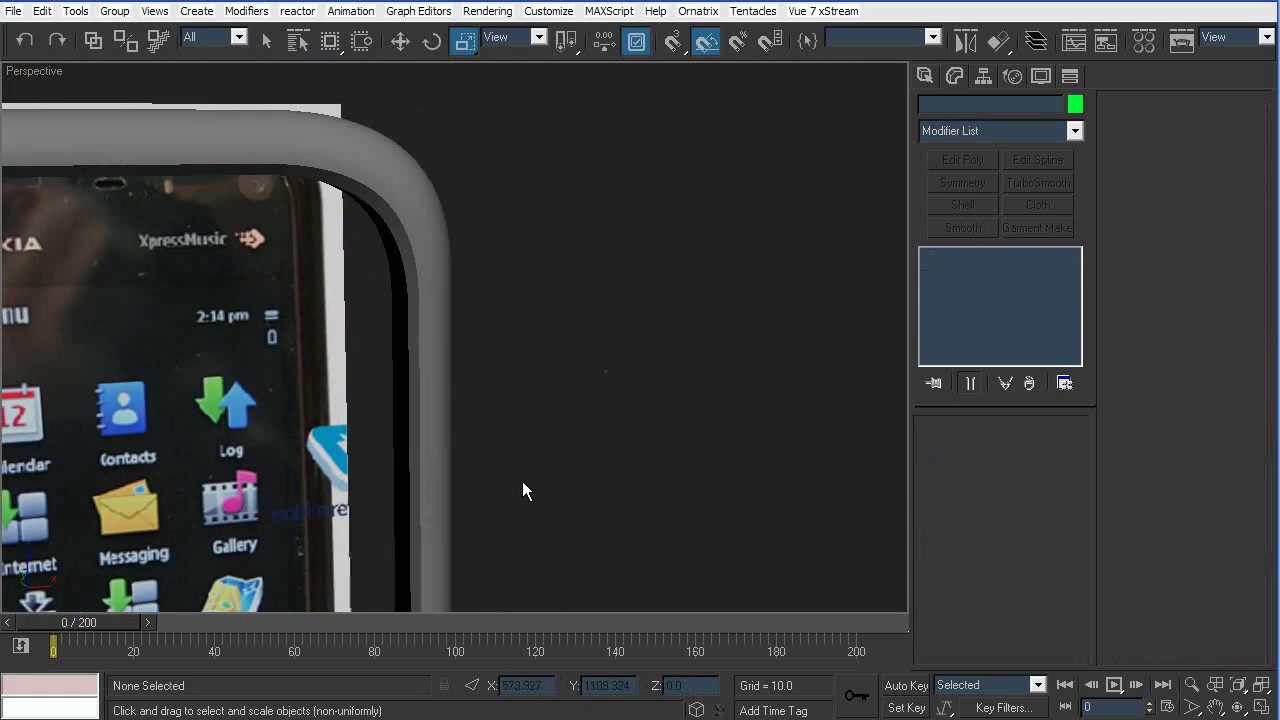
Chamfer the front side's inner rim edge loop by 3.595 with 8 segments
{"action": "left_click", "coordinate": [418, 183]}
{"action": "key", "text": "F4"}
{"action": "left_click", "coordinate": [954, 273]}
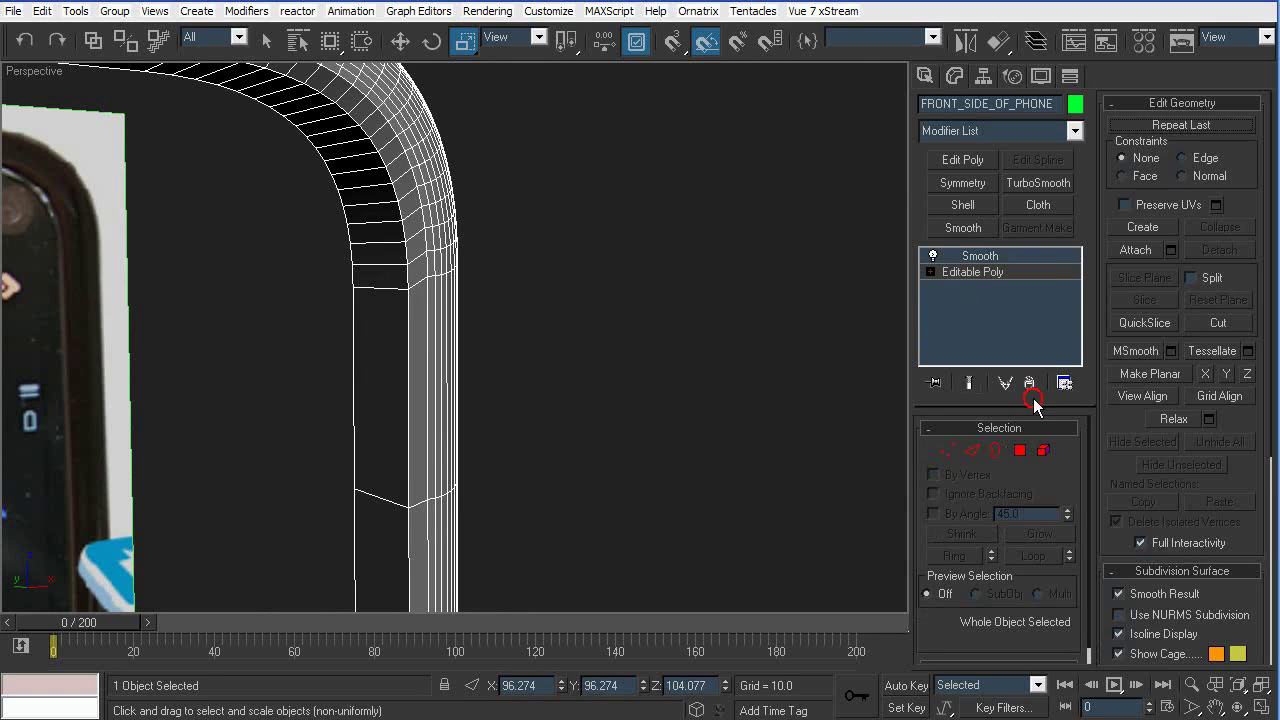
{"action": "left_click", "coordinate": [971, 451]}
{"action": "left_click", "coordinate": [403, 352]}
{"action": "double_click", "coordinate": [404, 353]}
{"action": "middle_click_drag", "start_coordinate": [661, 322], "coordinate": [718, 364]}
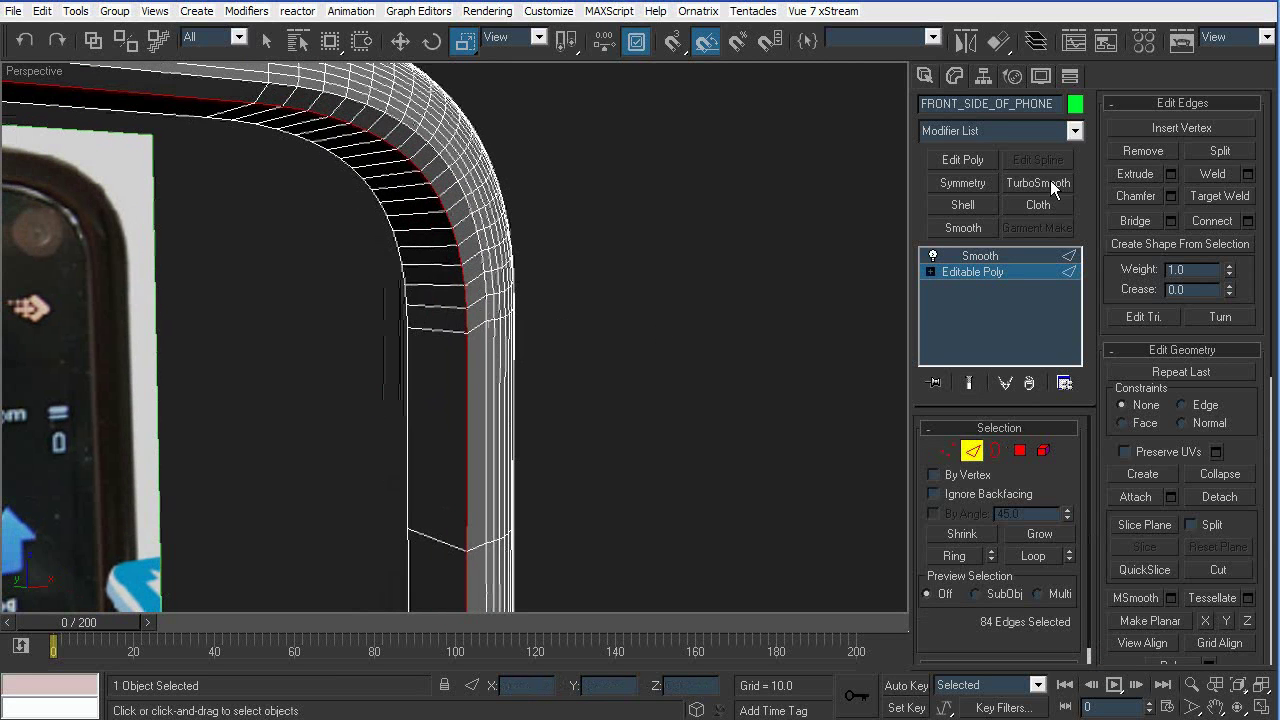
{"action": "left_click", "coordinate": [1170, 196]}
{"action": "left_click_drag", "start_coordinate": [895, 404], "coordinate": [895, 423]}
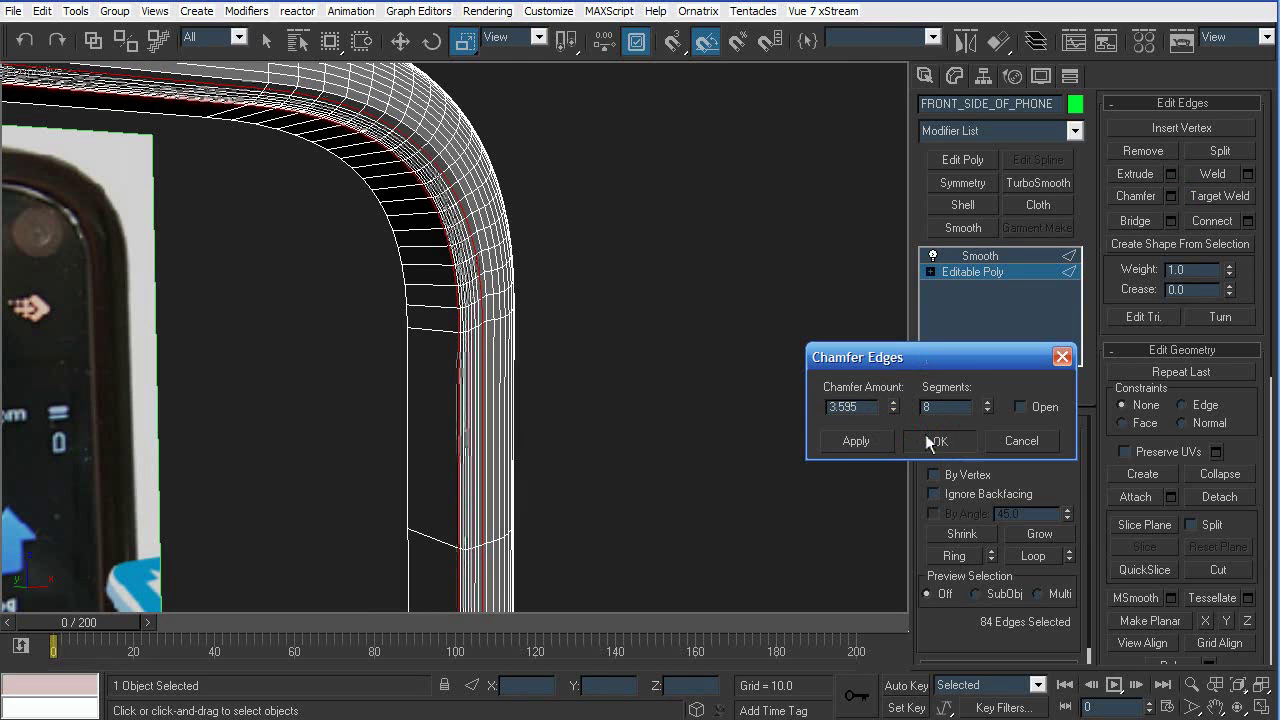
{"action": "left_click", "coordinate": [776, 405]}
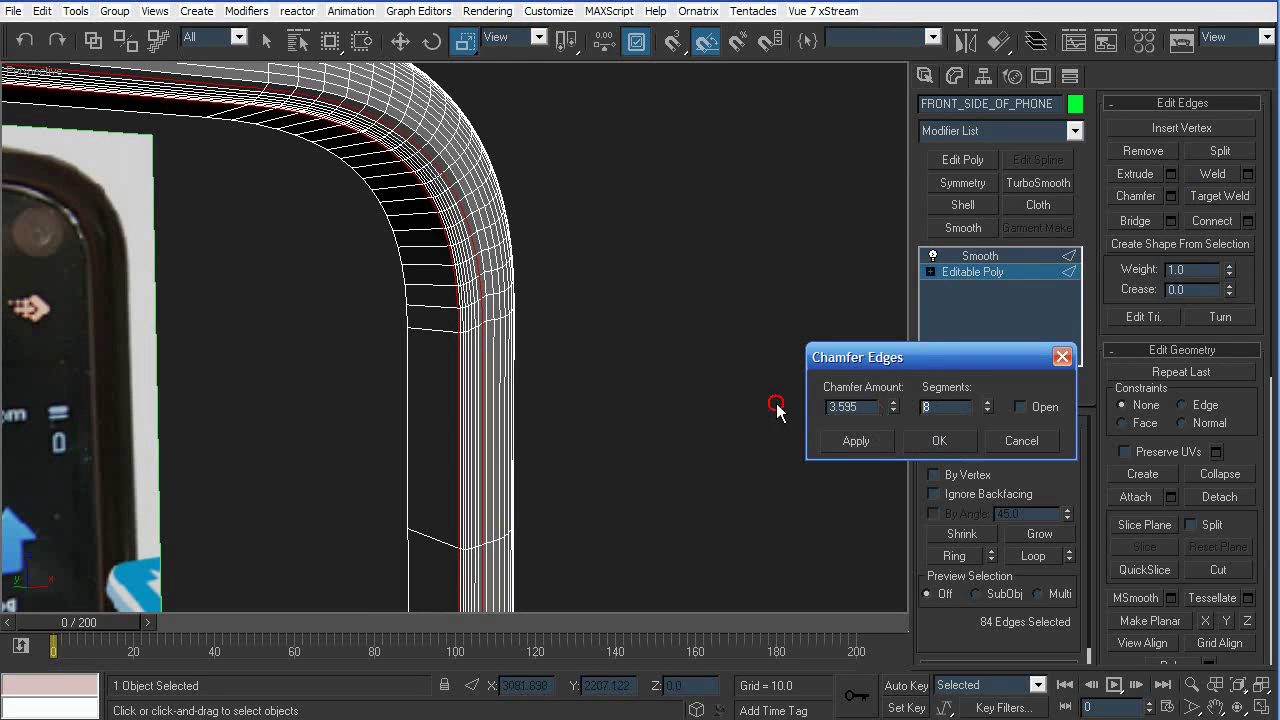
{"action": "left_click", "coordinate": [937, 444]}
{"action": "left_click", "coordinate": [970, 453]}
{"action": "left_click", "coordinate": [686, 357]}
Remove the full edge loop running along the front side's rim just outside the new chamfer
{"action": "key", "text": "F4"}
{"action": "scroll", "coordinate": [626, 330], "scroll_direction": "down", "scroll_amount": 4}
{"action": "scroll", "coordinate": [624, 338], "scroll_direction": "up", "scroll_amount": 4}
{"action": "left_click", "coordinate": [491, 243]}
{"action": "scroll", "coordinate": [571, 320], "scroll_direction": "up", "scroll_amount": 2}
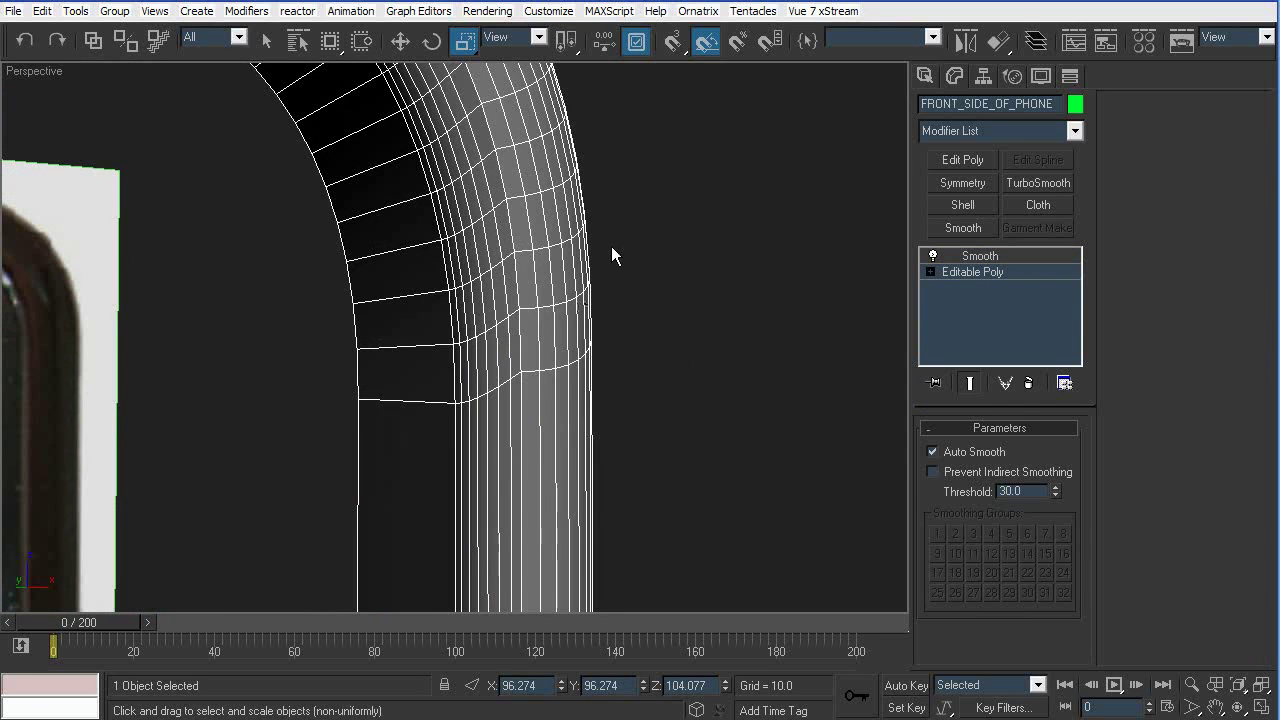
{"action": "middle_click_drag", "start_coordinate": [611, 247], "coordinate": [619, 331]}
{"action": "left_click", "coordinate": [972, 272]}
{"action": "left_click", "coordinate": [971, 453]}
{"action": "left_click", "coordinate": [500, 213]}
{"action": "middle_click_drag", "start_coordinate": [564, 231], "coordinate": [569, 262], "text": "alt"}
{"action": "key", "text": "alt+l"}
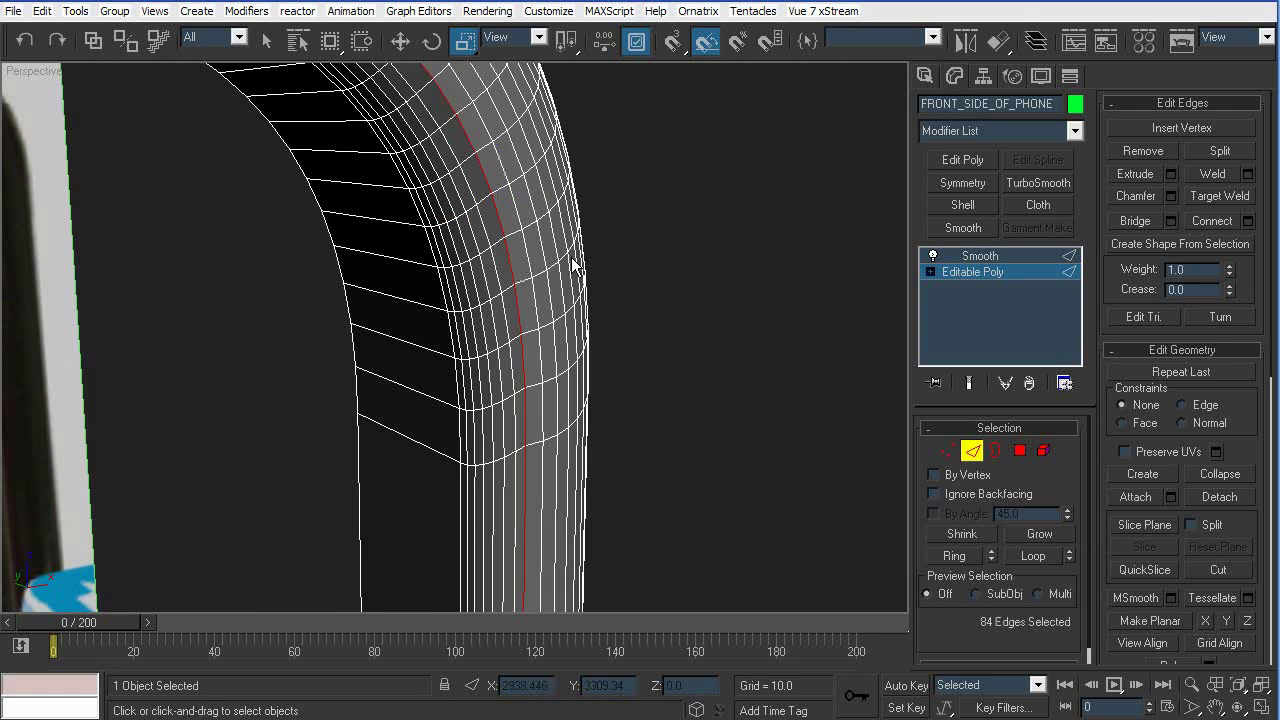
{"action": "left_click", "coordinate": [1141, 152]}
{"action": "left_click", "coordinate": [970, 450]}
{"action": "left_click", "coordinate": [698, 292]}
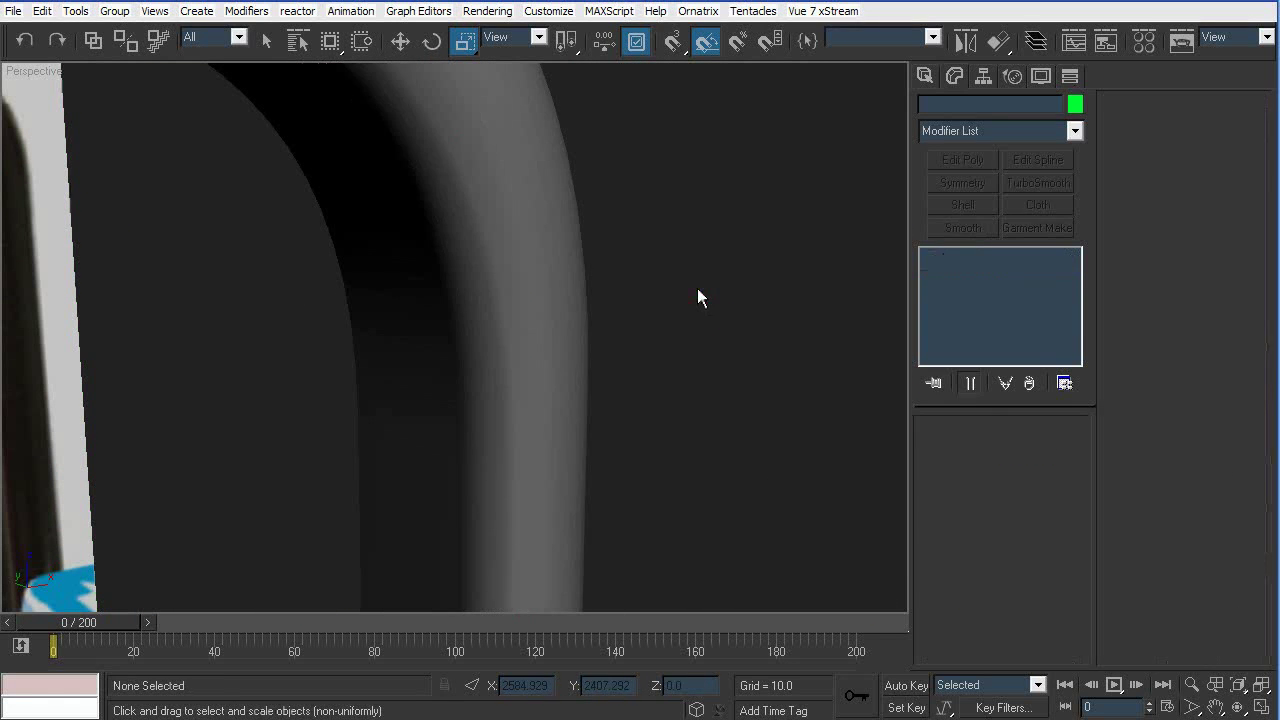
Inspect the smoothness of the front frame's rounded inner rim and corners from several angles
{"action": "scroll", "coordinate": [665, 272], "scroll_direction": "down", "scroll_amount": 5}
{"action": "middle_click_drag", "start_coordinate": [614, 352], "coordinate": [591, 240]}
{"action": "scroll", "coordinate": [586, 246], "scroll_direction": "down", "scroll_amount": 1}
{"action": "middle_click_drag", "start_coordinate": [482, 306], "coordinate": [512, 200]}
{"action": "middle_click_drag", "start_coordinate": [512, 200], "coordinate": [412, 212], "text": "alt"}
{"action": "middle_click_drag", "start_coordinate": [385, 262], "coordinate": [283, 364], "text": "alt"}
{"action": "middle_click_drag", "start_coordinate": [302, 486], "coordinate": [474, 232], "text": "alt"}
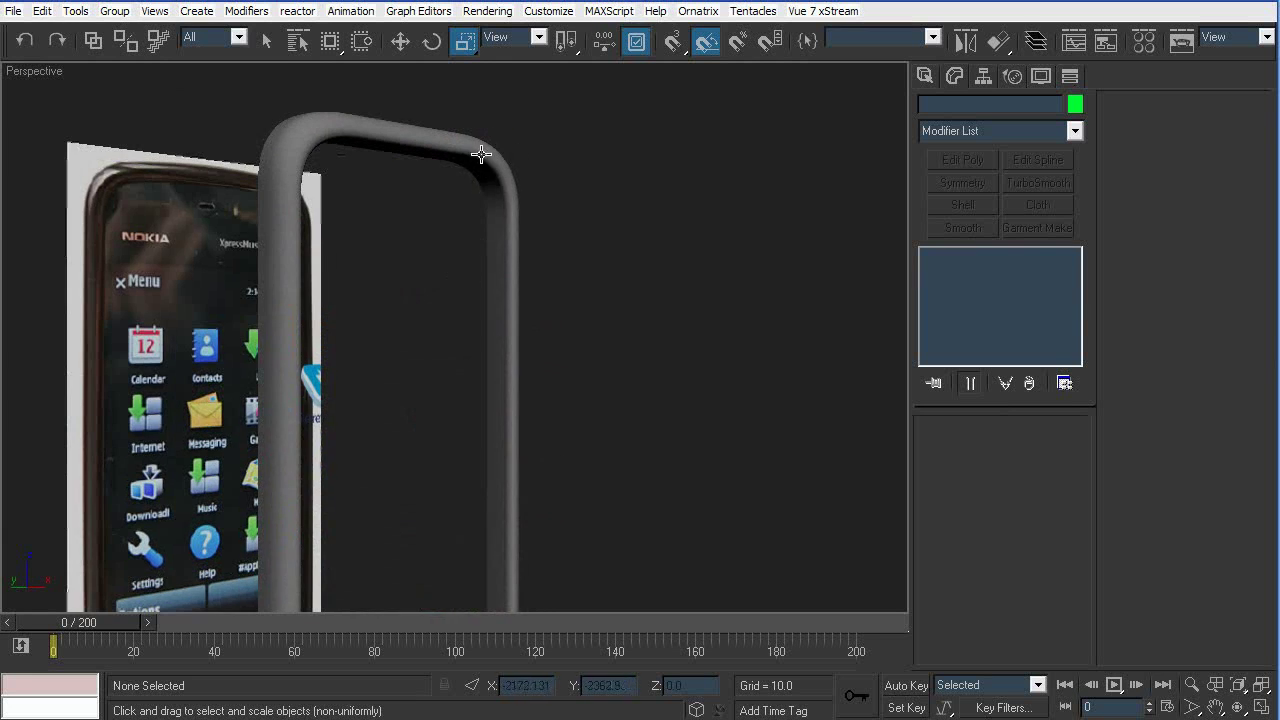
{"action": "middle_click_drag", "start_coordinate": [508, 191], "coordinate": [429, 211], "text": "alt"}
{"action": "scroll", "coordinate": [457, 329], "scroll_direction": "up", "scroll_amount": 6}
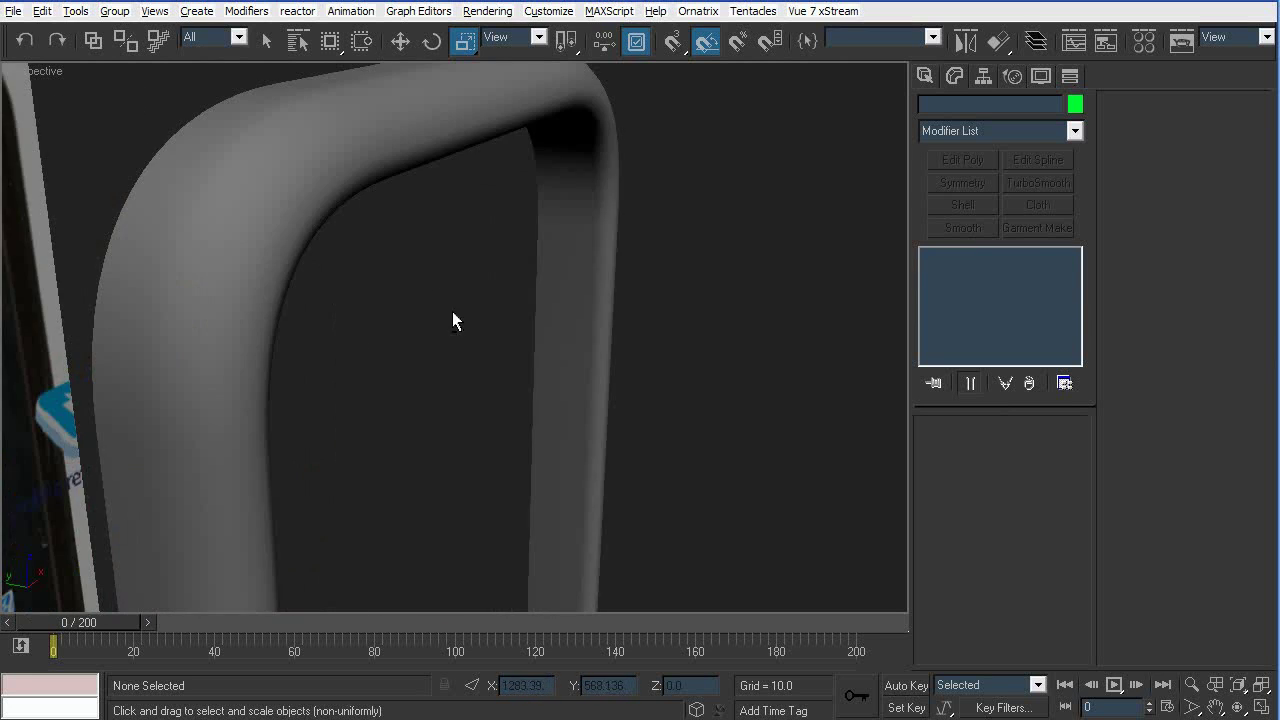
{"action": "scroll", "coordinate": [459, 340], "scroll_direction": "down", "scroll_amount": 6}
{"action": "middle_click_drag", "start_coordinate": [472, 318], "coordinate": [446, 269], "text": "alt"}
Unhide all hidden parts of the phone and the reference planes
{"action": "right_click", "coordinate": [591, 309]}
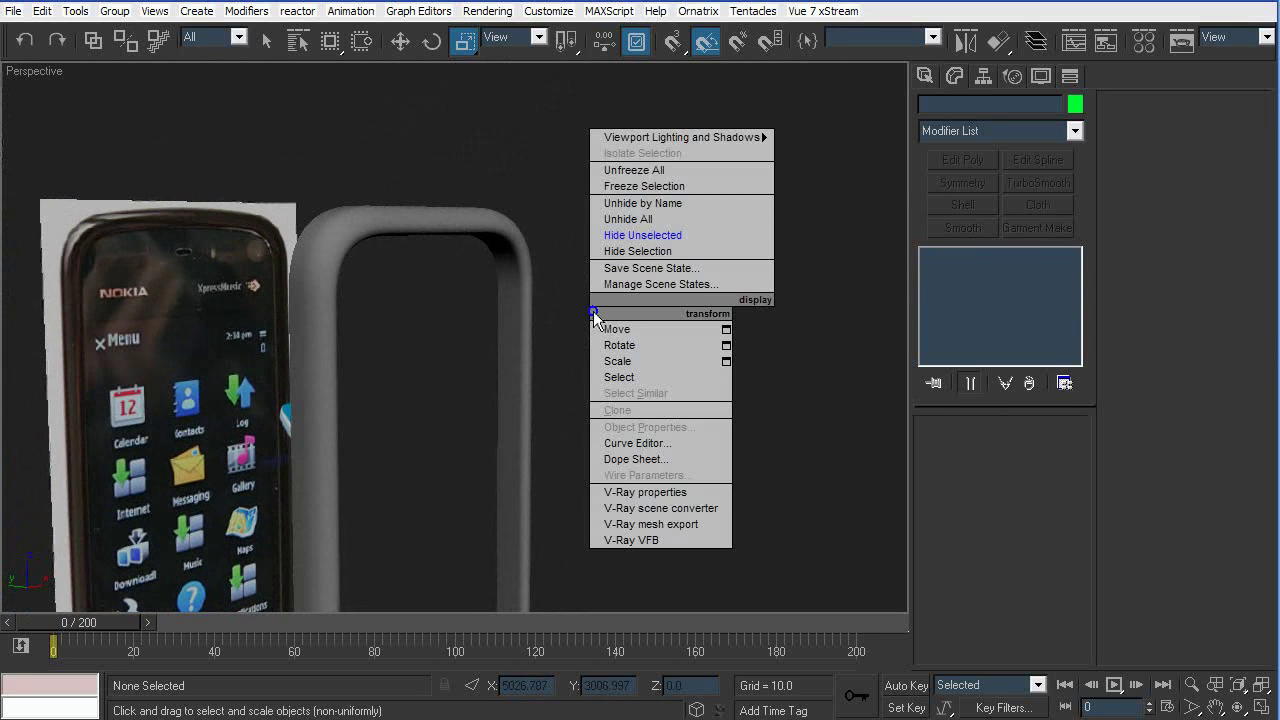
{"action": "left_click", "coordinate": [649, 222]}
{"action": "scroll", "coordinate": [632, 288], "scroll_direction": "down", "scroll_amount": 2}
{"action": "middle_click_drag", "start_coordinate": [545, 327], "coordinate": [626, 257], "text": "alt"}
{"action": "scroll", "coordinate": [507, 217], "scroll_direction": "up", "scroll_amount": 3}
{"action": "middle_click_drag", "start_coordinate": [507, 217], "coordinate": [551, 243], "text": "alt"}
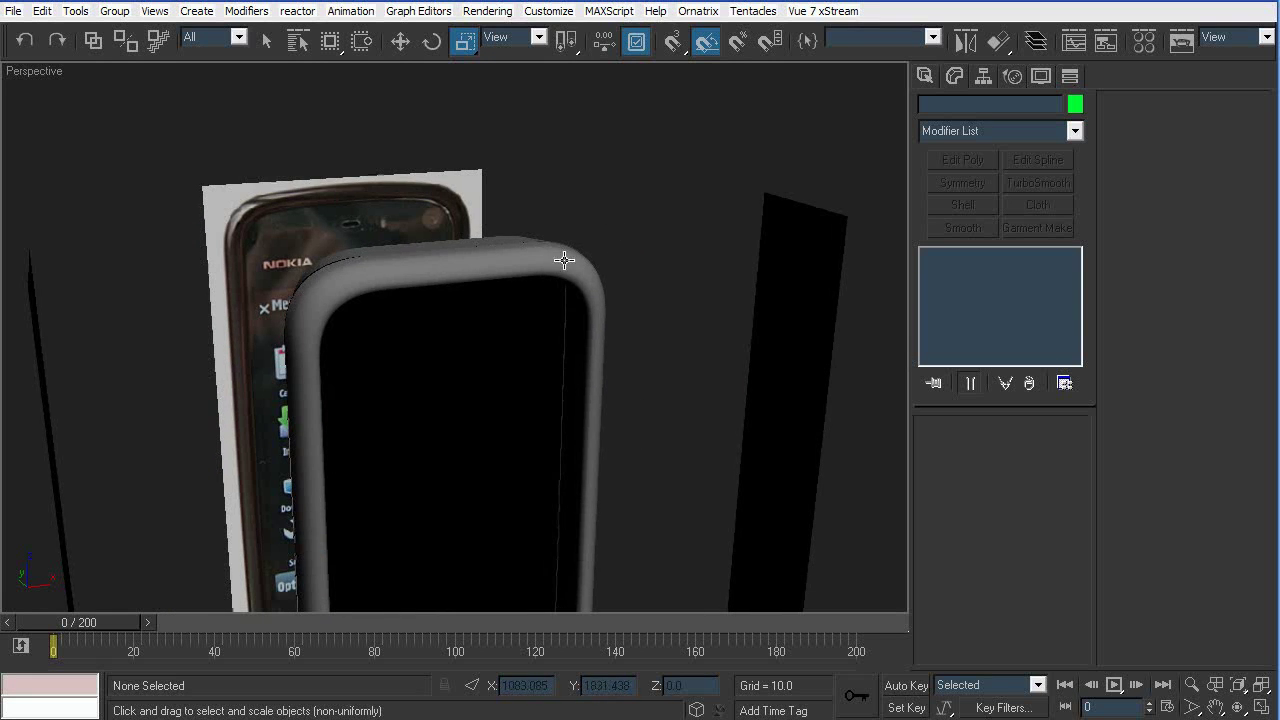
Examine the seams between the phone's front, middle and back parts in the Top and Perspective views
{"action": "key", "text": "t"}
{"action": "scroll", "coordinate": [508, 347], "scroll_direction": "up", "scroll_amount": 10}
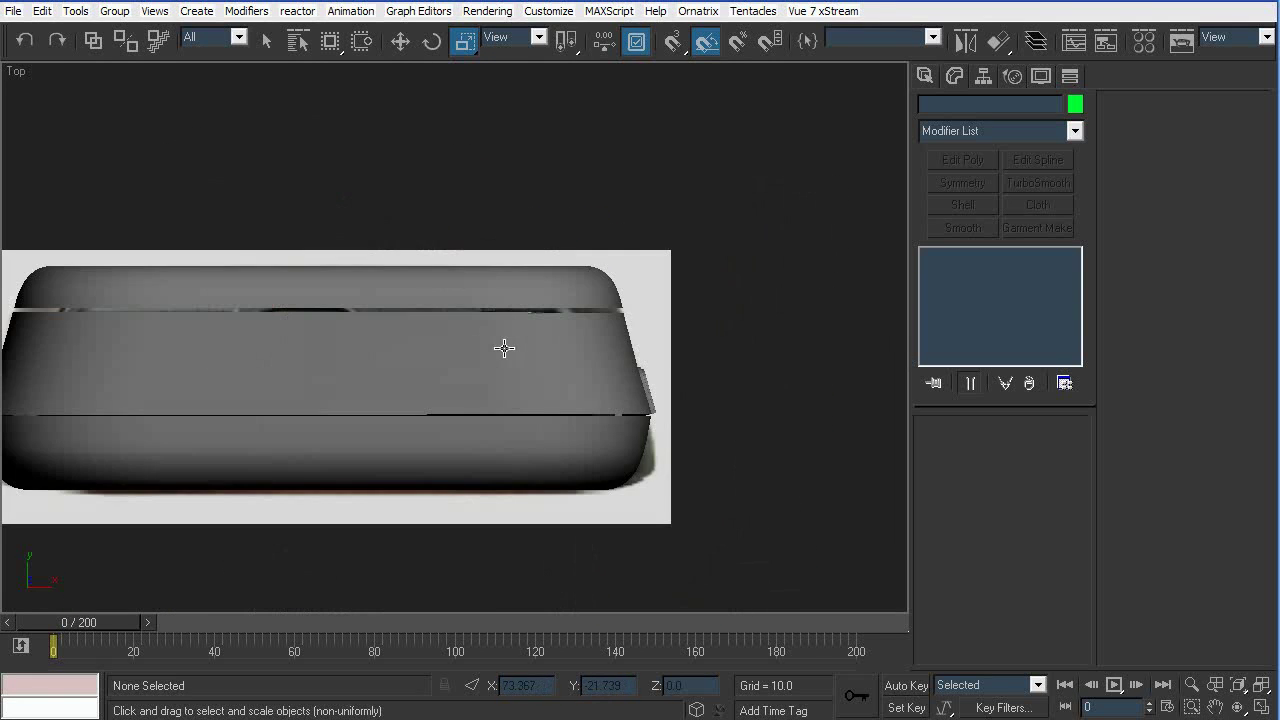
{"action": "middle_click_drag", "start_coordinate": [390, 283], "coordinate": [499, 268]}
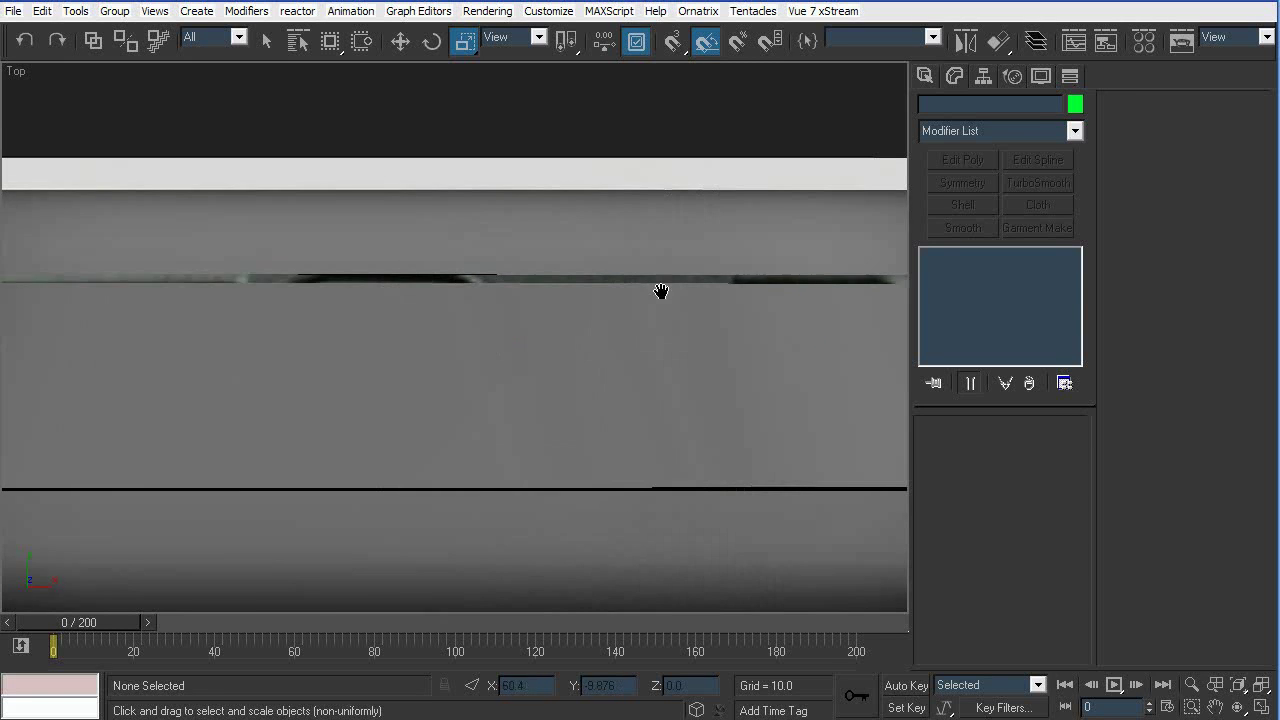
{"action": "middle_click_drag", "start_coordinate": [233, 252], "coordinate": [578, 265]}
{"action": "key", "text": "p"}
{"action": "middle_click_drag", "start_coordinate": [578, 265], "coordinate": [546, 397]}
{"action": "scroll", "coordinate": [470, 190], "scroll_direction": "up", "scroll_amount": 5}
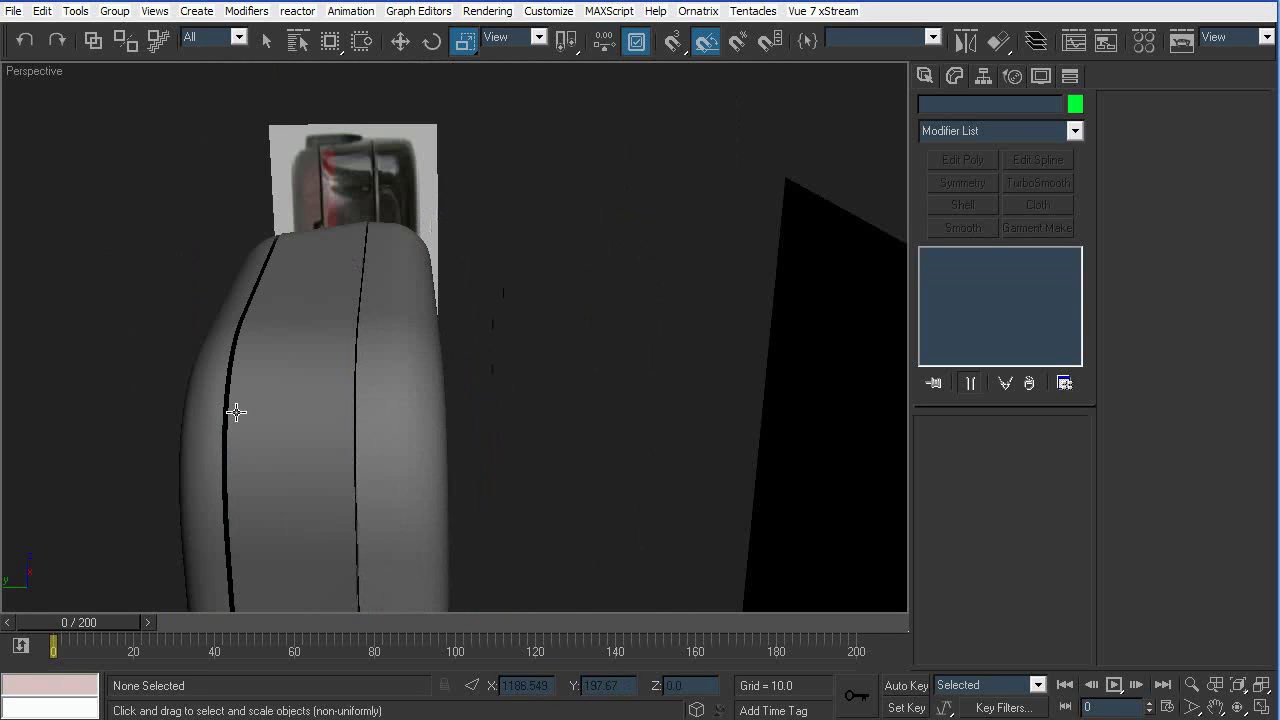
Select the phone's back side at its Editable Poly level and hide all other objects
{"action": "left_click", "coordinate": [221, 408]}
{"action": "key", "text": "t"}
{"action": "key", "text": "p"}
{"action": "scroll", "coordinate": [640, 322], "scroll_direction": "down", "scroll_amount": 1}
{"action": "middle_click_drag", "start_coordinate": [471, 349], "coordinate": [580, 220], "text": "alt"}
{"action": "middle_click_drag", "start_coordinate": [580, 220], "coordinate": [537, 382]}
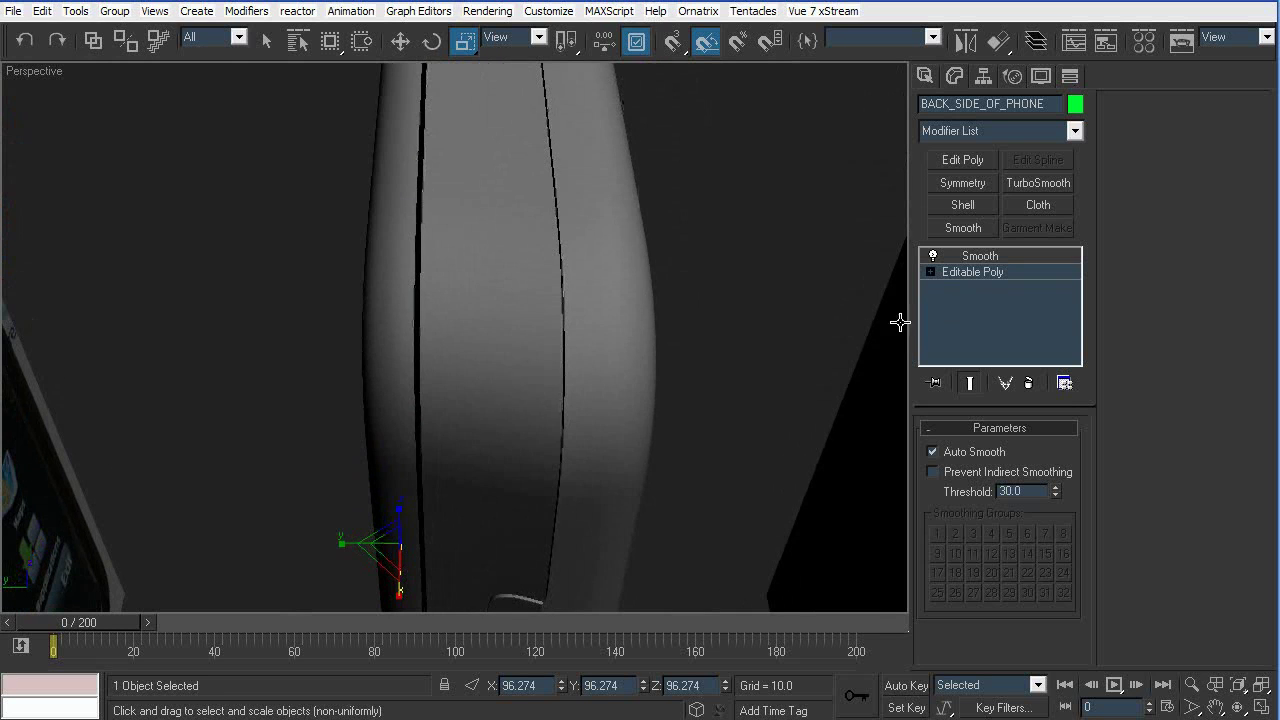
{"action": "left_click", "coordinate": [983, 285]}
{"action": "right_click", "coordinate": [690, 450]}
{"action": "left_click", "coordinate": [701, 364]}
Extrude the back side's outer open border slightly inward by scaling it, and adjust its scale along Z
{"action": "key", "text": "F4"}
{"action": "key", "text": "3"}
{"action": "left_click", "coordinate": [355, 208]}
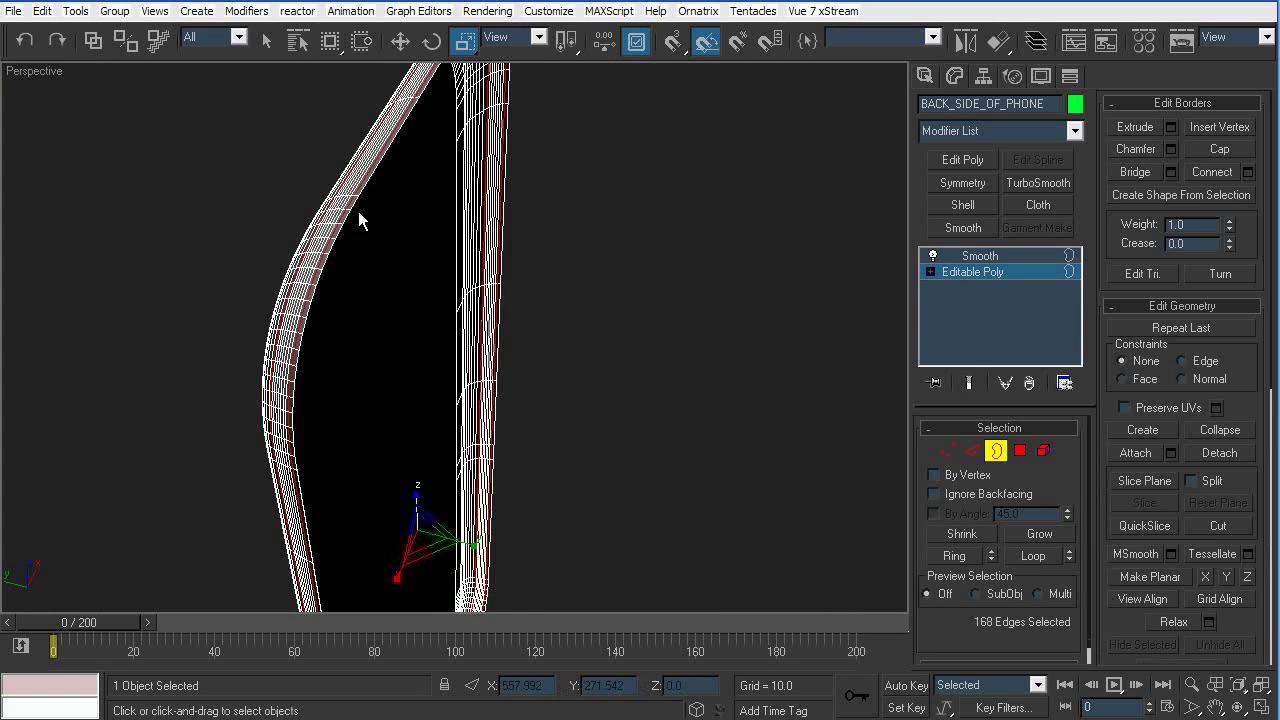
{"action": "middle_click_drag", "start_coordinate": [529, 314], "coordinate": [480, 430], "text": "alt"}
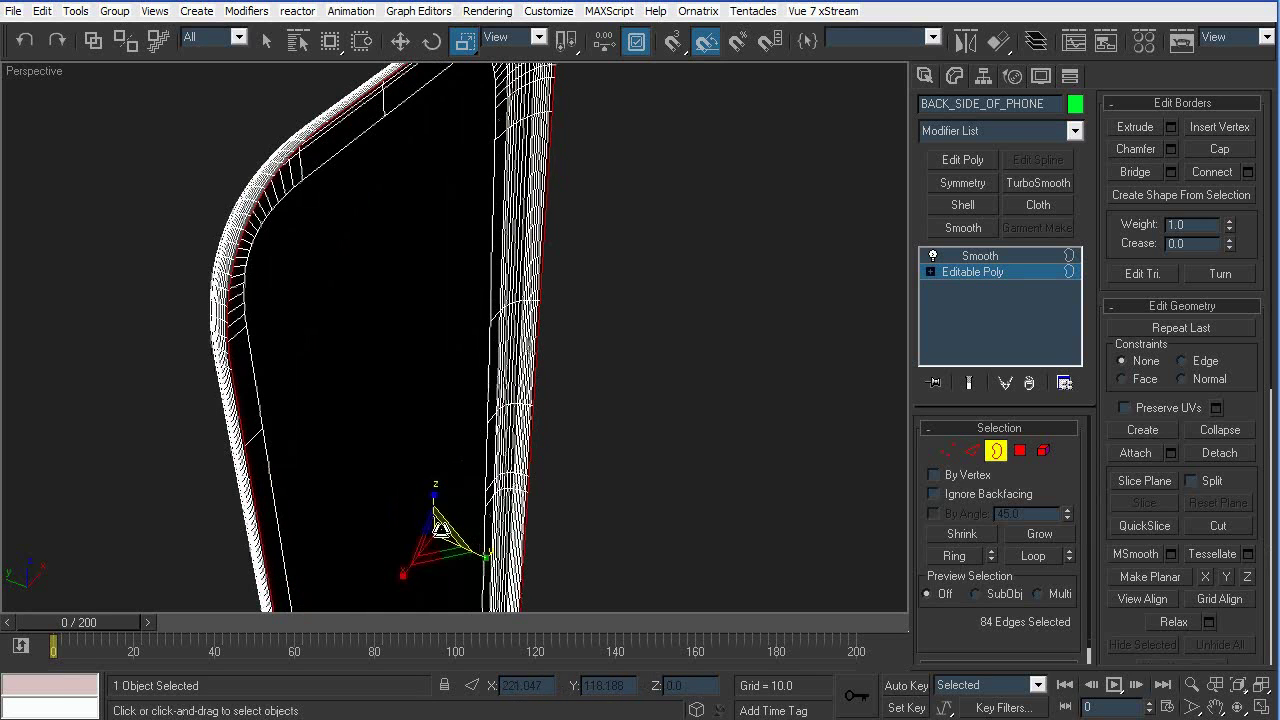
{"action": "left_click_drag", "start_coordinate": [435, 537], "coordinate": [433, 540], "text": "shift"}
{"action": "mouse_move", "coordinate": [433, 540]}
{"action": "middle_mouse_down", "text": "alt"}
{"action": "mouse_move", "coordinate": [443, 400]}
{"action": "mouse_move", "coordinate": [386, 346]}
{"action": "mouse_move", "coordinate": [436, 530]}
{"action": "middle_mouse_up", "text": "alt"}
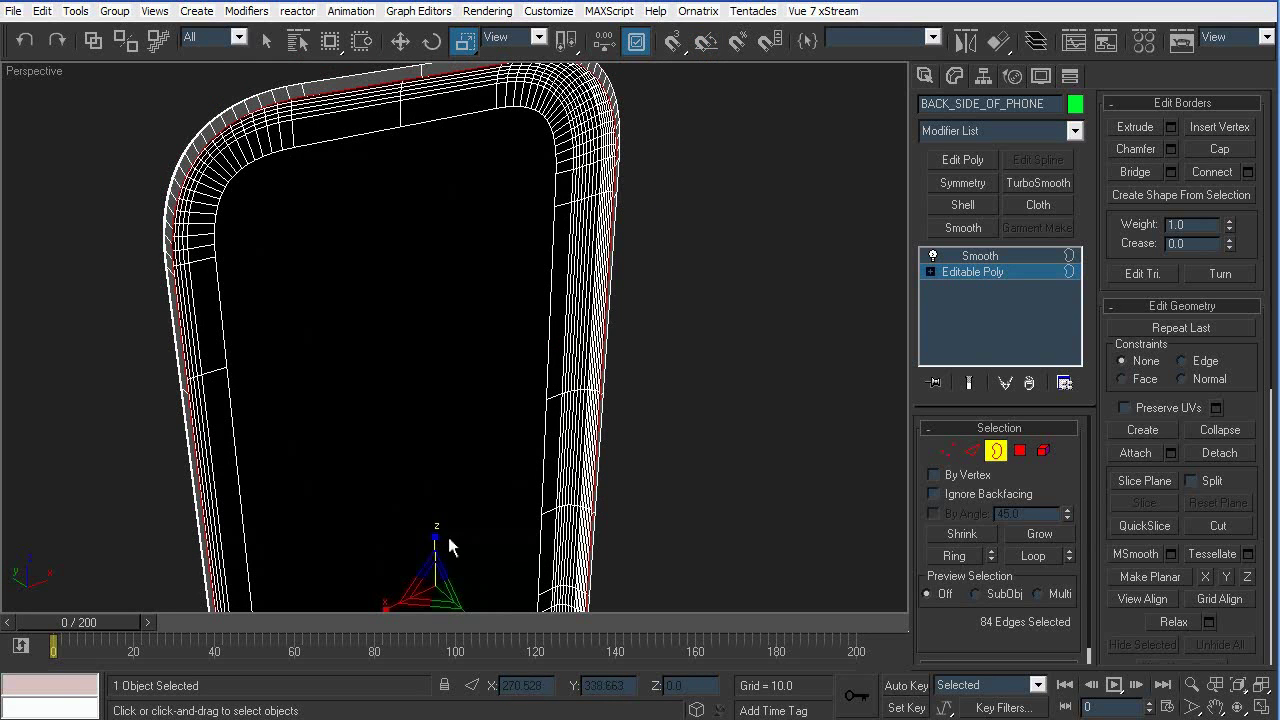
{"action": "left_click_drag", "start_coordinate": [432, 535], "coordinate": [431, 537]}
{"action": "middle_click_drag", "start_coordinate": [433, 531], "coordinate": [455, 469], "text": "alt"}
{"action": "scroll", "coordinate": [455, 469], "scroll_direction": "up", "scroll_amount": 3}
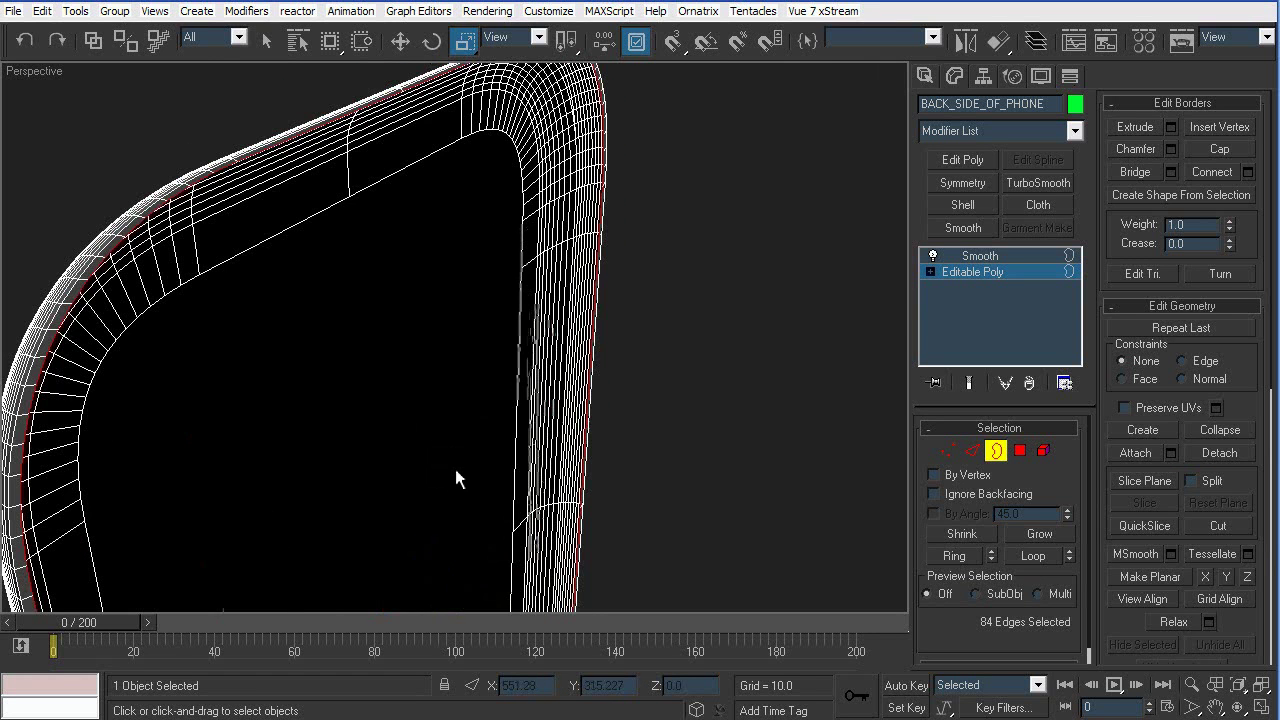
Convert the border selection to vertices and scale them slightly along Z and X to even the lip's width
{"action": "left_click", "coordinate": [948, 451], "text": "ctrl"}
{"action": "scroll", "coordinate": [498, 412], "scroll_direction": "down", "scroll_amount": 3}
{"action": "middle_click_drag", "start_coordinate": [498, 412], "coordinate": [454, 496], "text": "alt"}
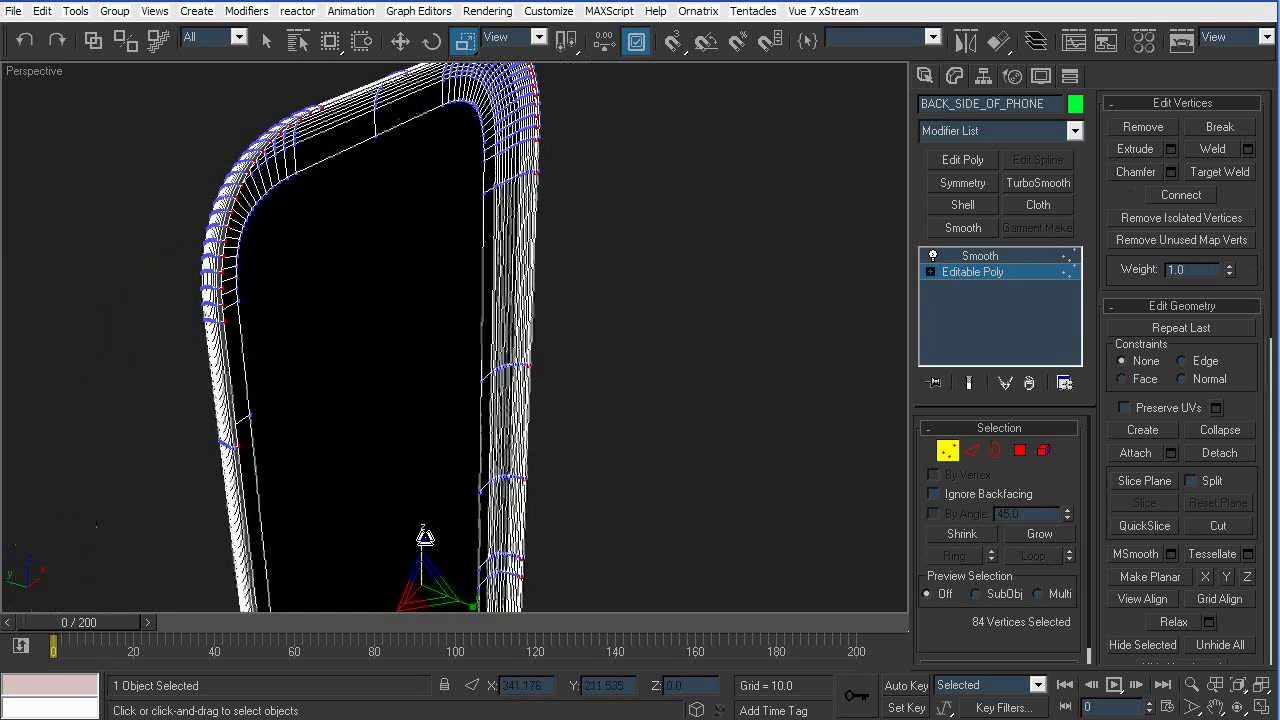
{"action": "left_click_drag", "start_coordinate": [423, 538], "coordinate": [423, 538]}
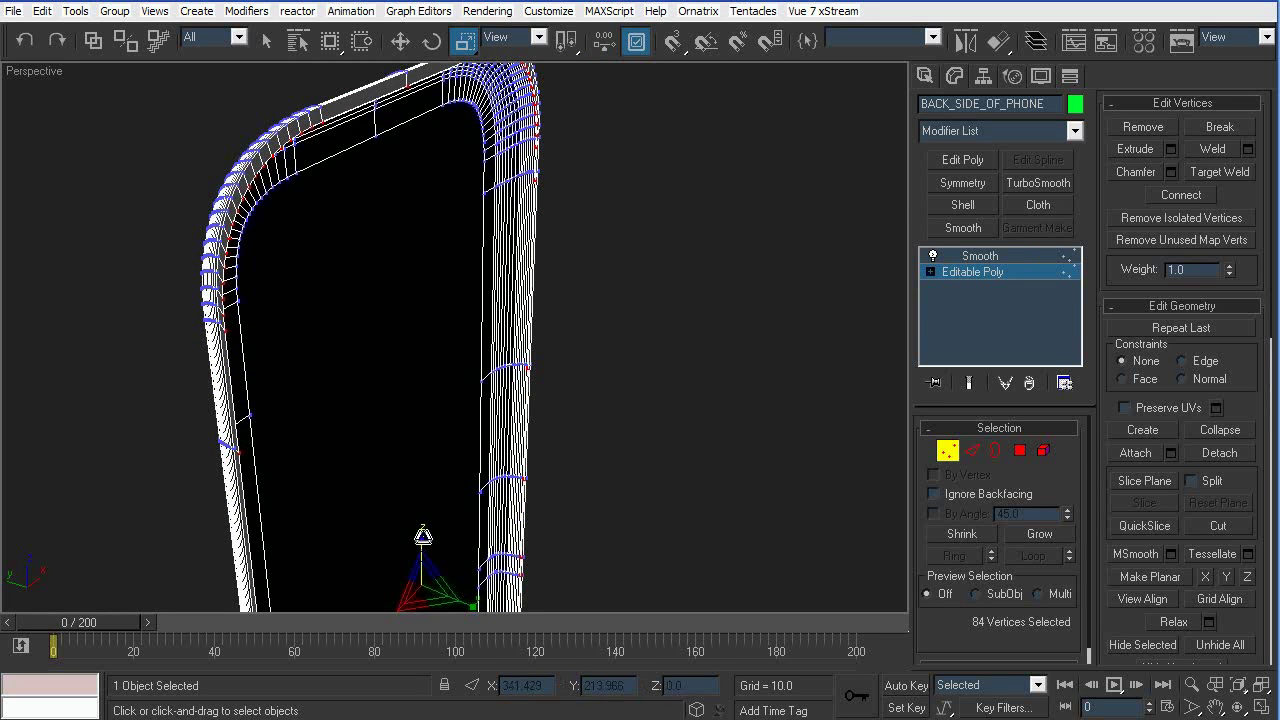
{"action": "middle_click_drag", "start_coordinate": [518, 519], "coordinate": [376, 544], "text": "alt"}
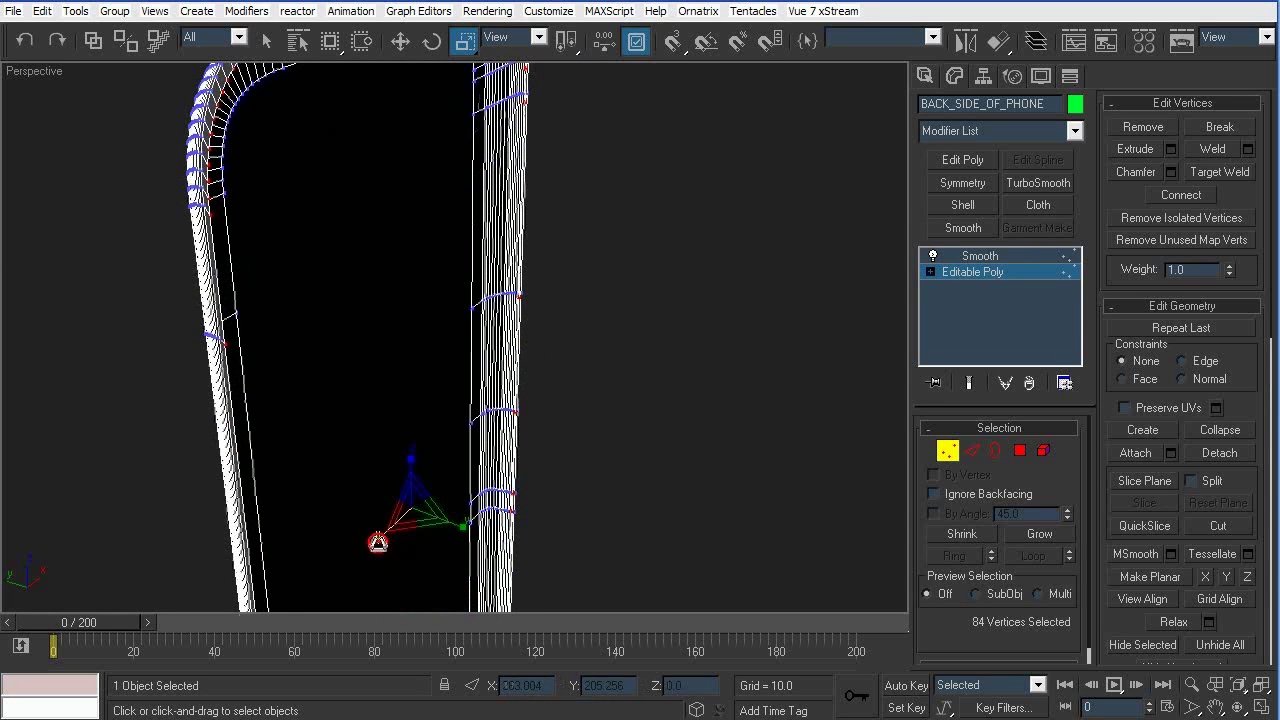
{"action": "left_click_drag", "start_coordinate": [378, 541], "coordinate": [380, 541]}
{"action": "middle_click_drag", "start_coordinate": [380, 541], "coordinate": [421, 549], "text": "alt"}
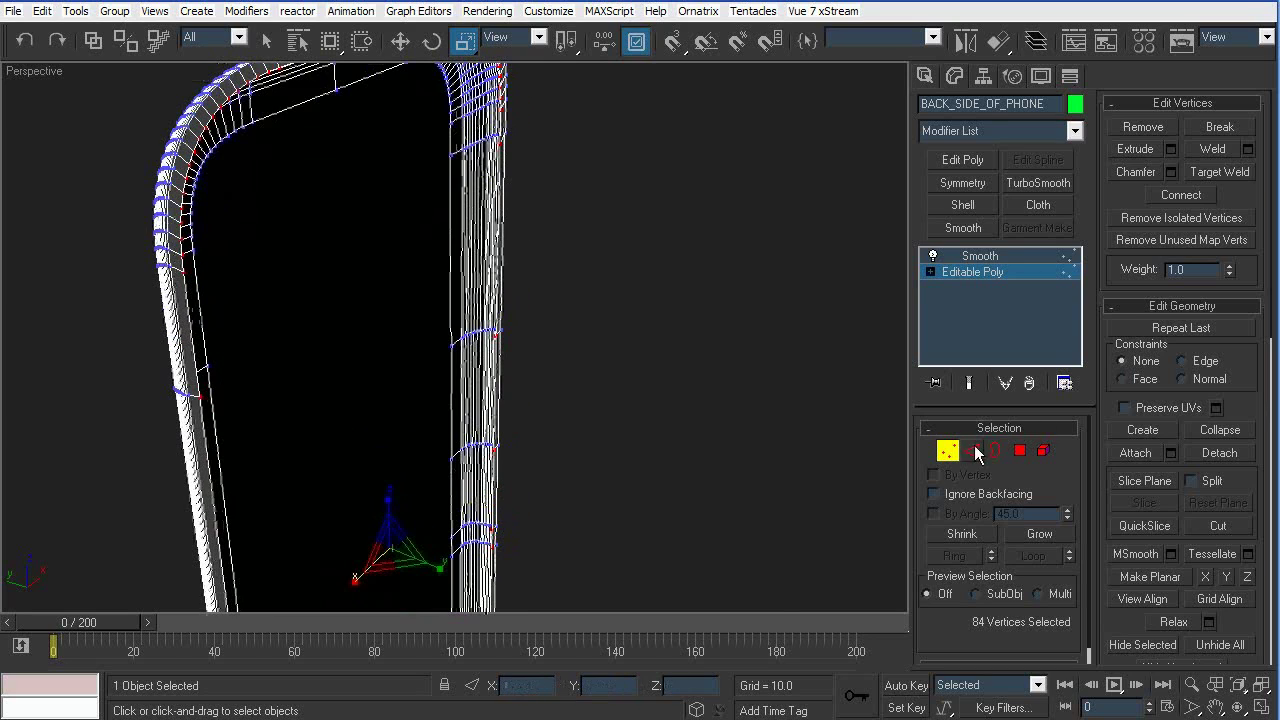
Return to edge editing on the back side and unhide all the other phone parts
{"action": "left_click", "coordinate": [972, 451]}
{"action": "right_click", "coordinate": [646, 353]}
{"action": "left_click", "coordinate": [694, 264]}
{"action": "middle_click_drag", "start_coordinate": [509, 200], "coordinate": [558, 215], "text": "alt"}
{"action": "middle_click_drag", "start_coordinate": [558, 215], "coordinate": [565, 352]}
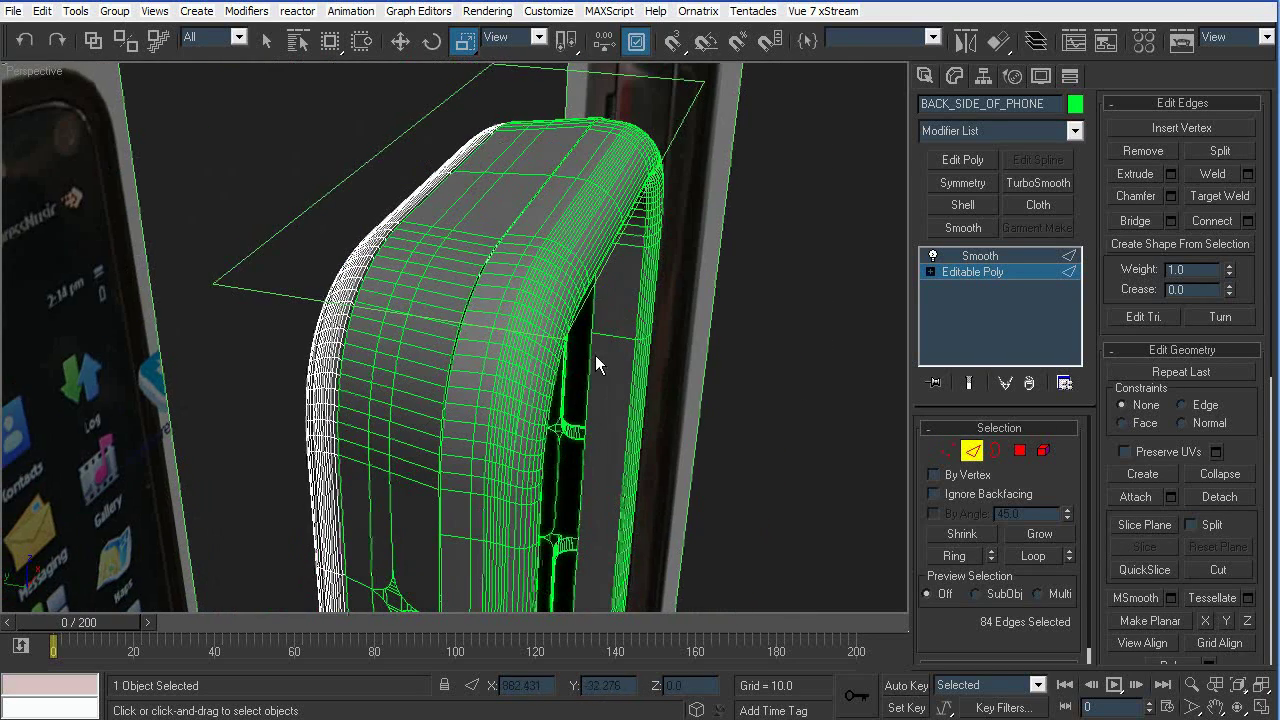
Select the back side's new lip border and set up the Move tool in the Top view at the seam
{"action": "left_click", "coordinate": [994, 453]}
{"action": "scroll", "coordinate": [403, 307], "scroll_direction": "up", "scroll_amount": 3}
{"action": "key", "text": "F4"}
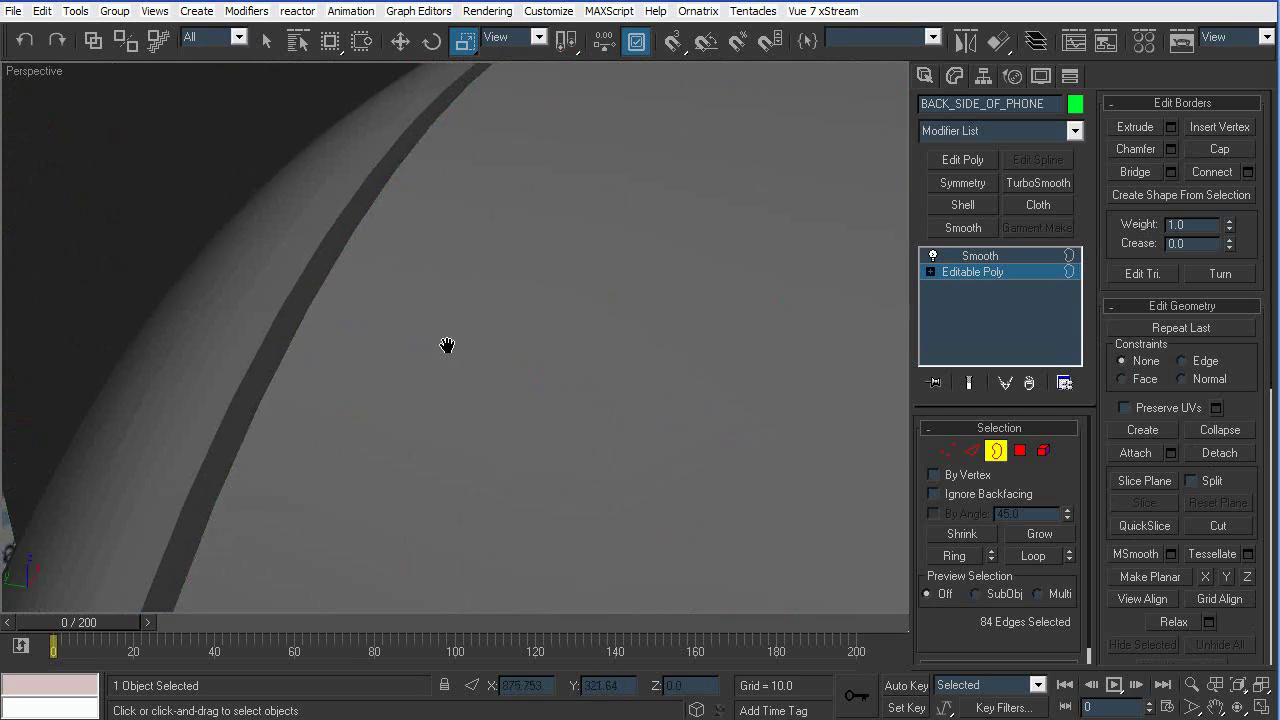
{"action": "scroll", "coordinate": [446, 348], "scroll_direction": "down", "scroll_amount": 3}
{"action": "key", "text": "F4"}
{"action": "key", "text": "t"}
{"action": "scroll", "coordinate": [466, 357], "scroll_direction": "up", "scroll_amount": 4}
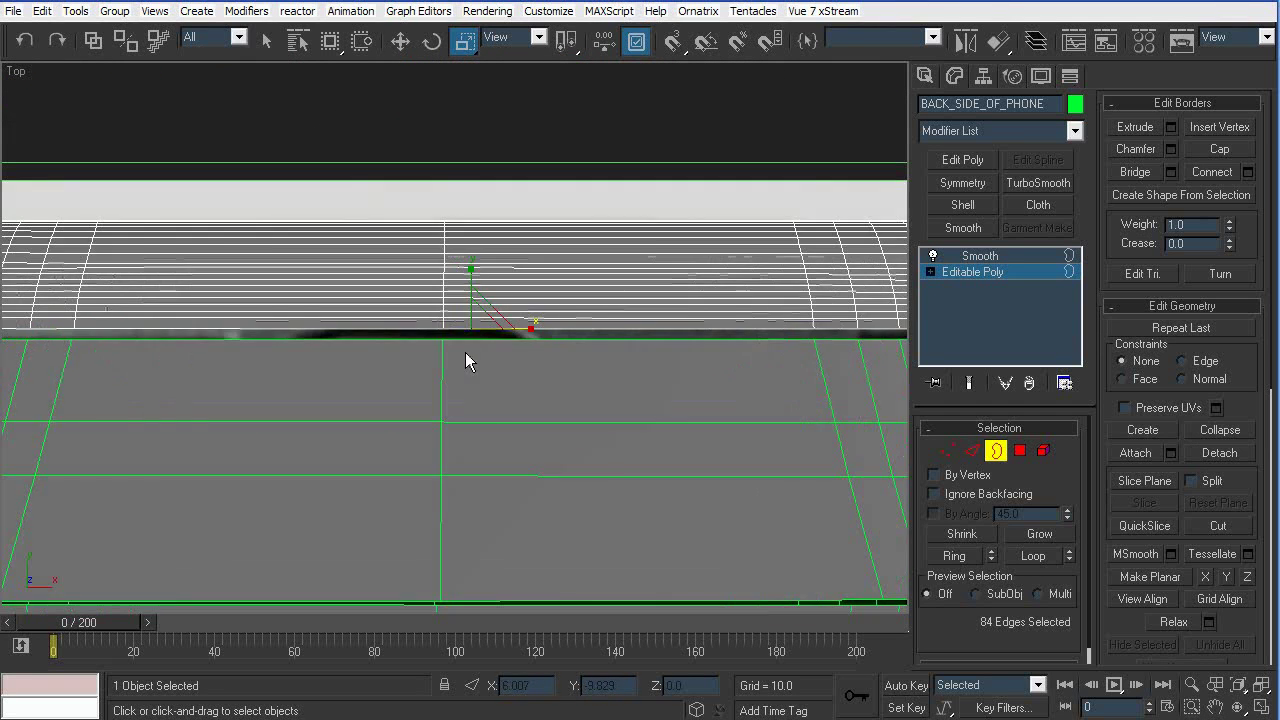
{"action": "key", "text": "w"}
{"action": "middle_click_drag", "start_coordinate": [613, 355], "coordinate": [795, 292]}
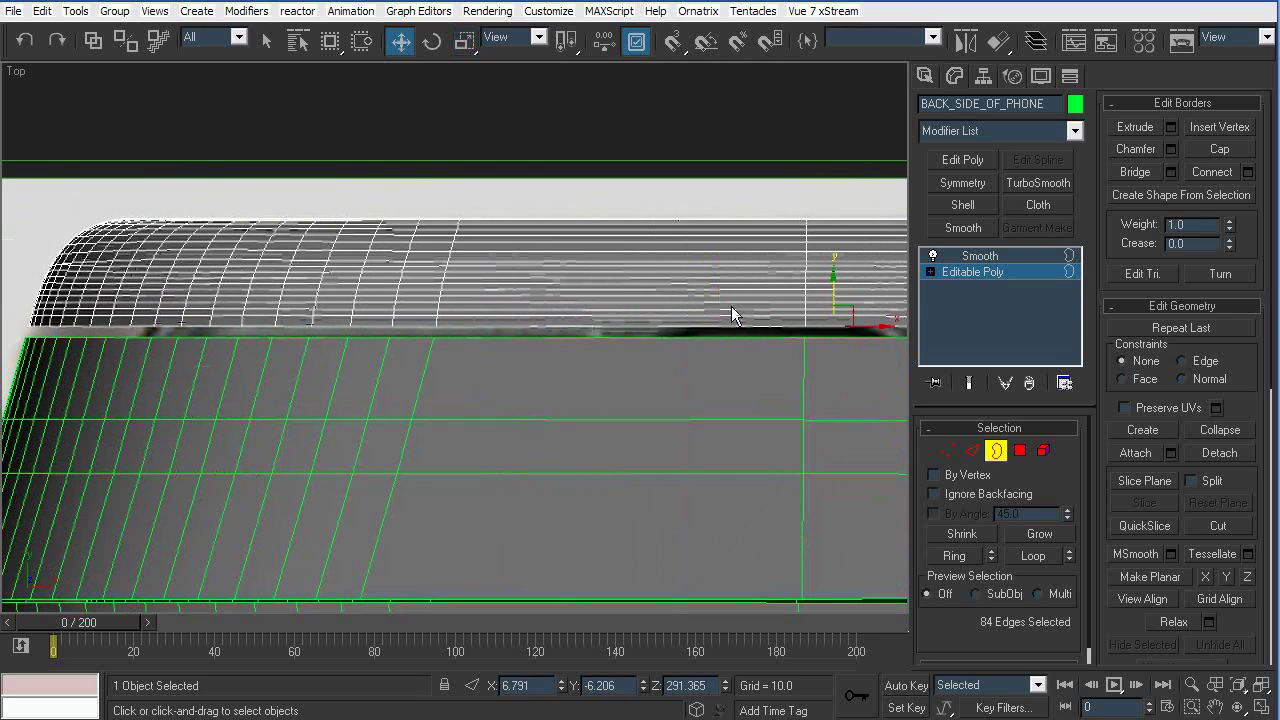
Isolate the back side to check its lip border, and unhide all objects in the Top view
{"action": "key", "text": "p"}
{"action": "middle_click_drag", "start_coordinate": [586, 334], "coordinate": [517, 431], "text": "alt"}
{"action": "key", "text": "alt+q"}
{"action": "scroll", "coordinate": [588, 335], "scroll_direction": "up", "scroll_amount": 3}
{"action": "scroll", "coordinate": [519, 428], "scroll_direction": "up", "scroll_amount": 3}
{"action": "scroll", "coordinate": [519, 428], "scroll_direction": "down", "scroll_amount": 4}
{"action": "key", "text": "t"}
{"action": "right_click", "coordinate": [559, 381]}
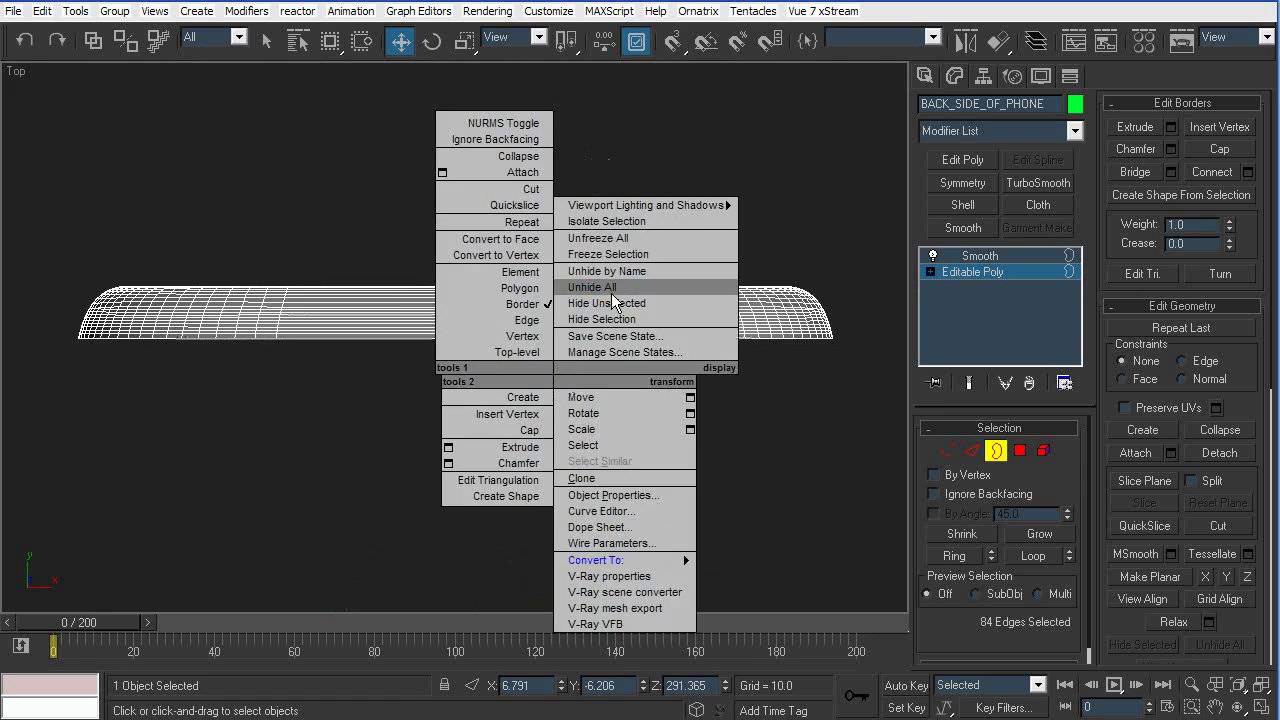
{"action": "left_click", "coordinate": [609, 287]}
Extrude the back side's lip border along Y to Y -8.337, closing the gap to the middle body
{"action": "middle_click_drag", "start_coordinate": [318, 332], "coordinate": [442, 353]}
{"action": "scroll", "coordinate": [442, 353], "scroll_direction": "up", "scroll_amount": 3}
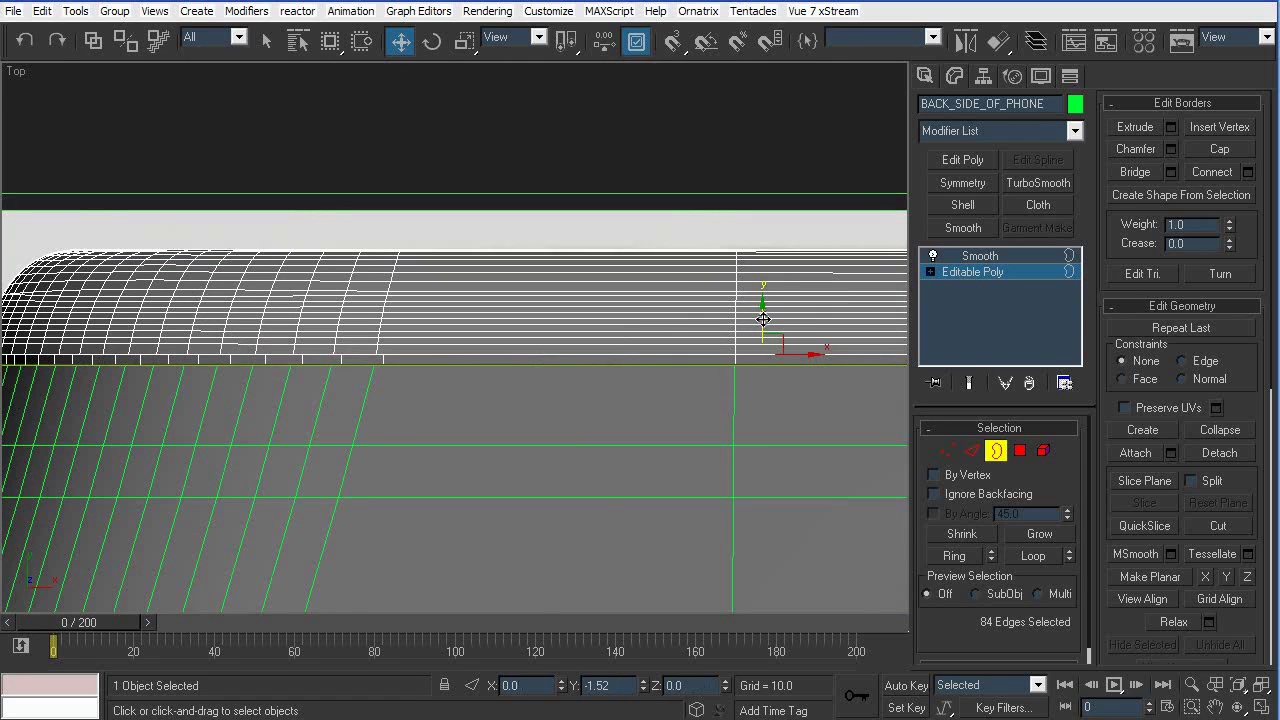
{"action": "left_click_drag", "start_coordinate": [763, 323], "coordinate": [763, 324], "text": "shift"}
{"action": "middle_click_drag", "start_coordinate": [26, 312], "coordinate": [251, 329]}
Examine the closed seam between the back side and the middle body from several angles
{"action": "key", "text": "p"}
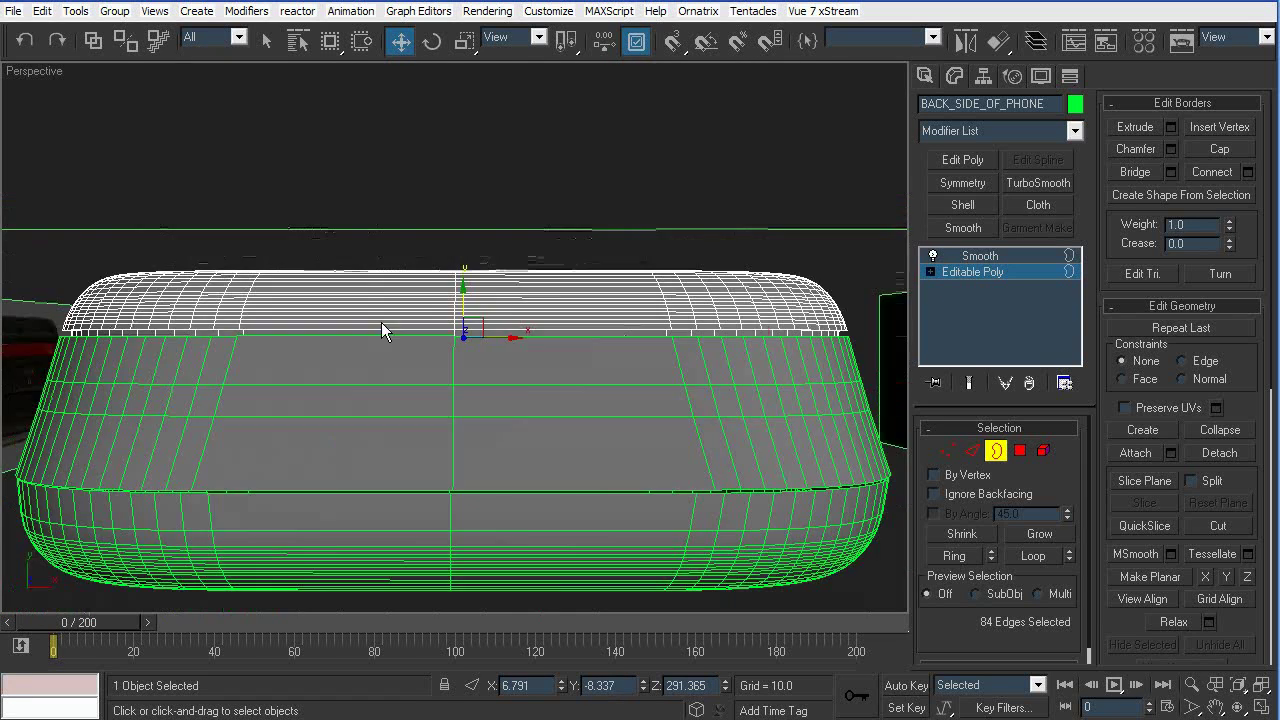
{"action": "scroll", "coordinate": [363, 323], "scroll_direction": "down", "scroll_amount": 4}
{"action": "middle_click_drag", "start_coordinate": [363, 323], "coordinate": [512, 250], "text": "alt"}
{"action": "key", "text": "F4"}
{"action": "middle_click_drag", "start_coordinate": [474, 171], "coordinate": [470, 328]}
{"action": "middle_click_drag", "start_coordinate": [563, 313], "coordinate": [535, 322], "text": "alt"}
{"action": "left_click", "coordinate": [996, 453]}
{"action": "left_click", "coordinate": [869, 378]}
{"action": "middle_click_drag", "start_coordinate": [751, 253], "coordinate": [616, 382], "text": "alt"}
{"action": "scroll", "coordinate": [616, 382], "scroll_direction": "up", "scroll_amount": 3}
{"action": "middle_click_drag", "start_coordinate": [525, 319], "coordinate": [654, 337], "text": "alt"}
{"action": "scroll", "coordinate": [605, 354], "scroll_direction": "down", "scroll_amount": 4}
Connect the back side's long edges beside the curved opening with two pinched segments near its ends, and convert the selection to vertices
{"action": "left_click", "coordinate": [303, 510]}
{"action": "left_click", "coordinate": [990, 272]}
{"action": "left_click", "coordinate": [971, 450]}
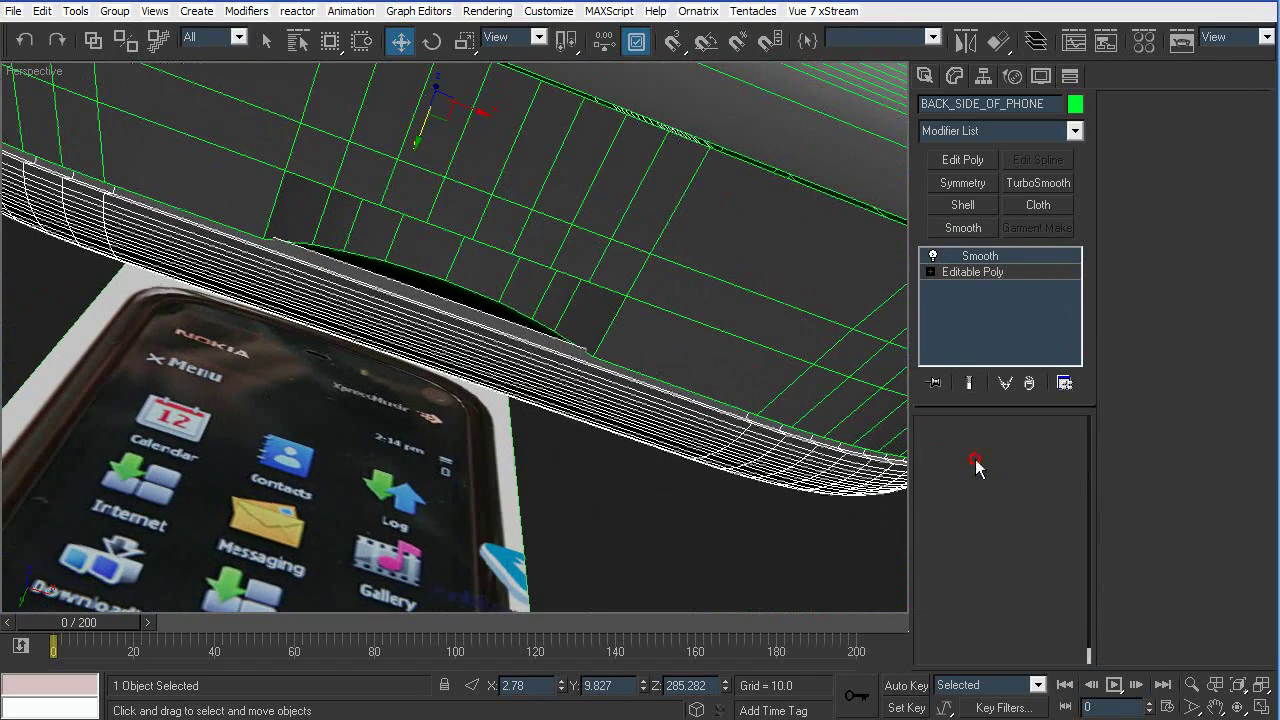
{"action": "left_click_drag", "start_coordinate": [448, 353], "coordinate": [557, 421]}
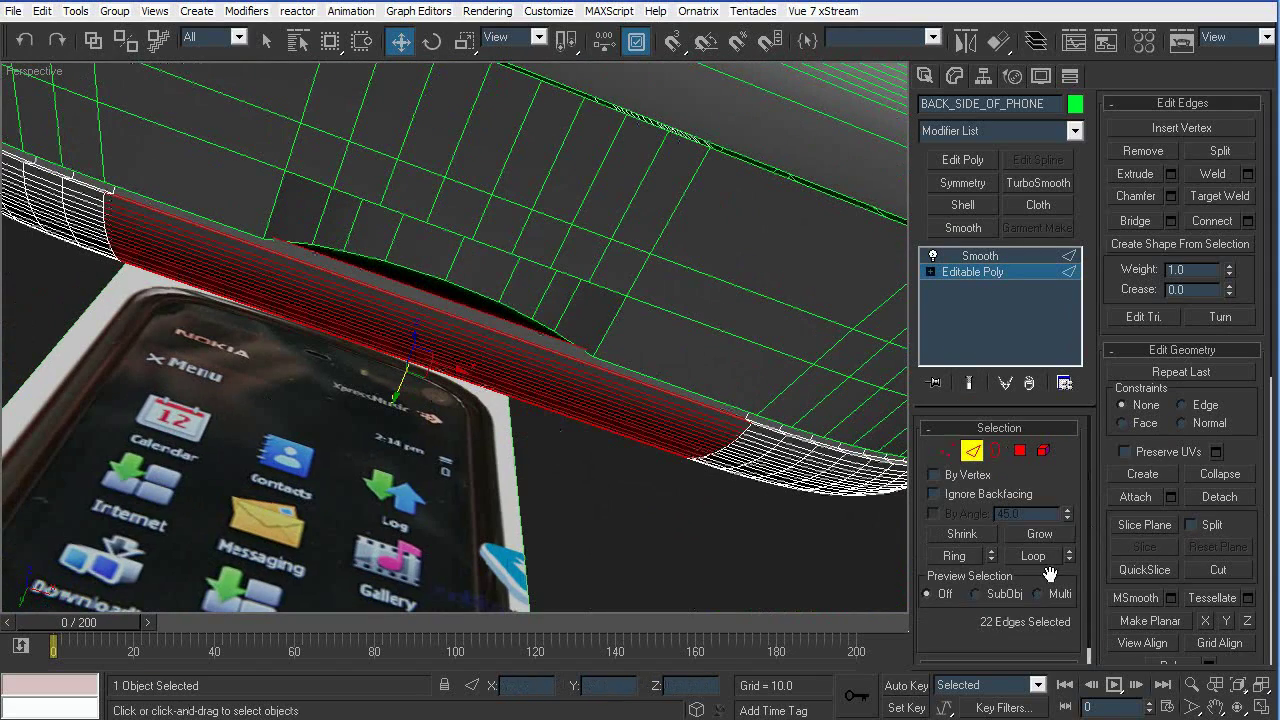
{"action": "left_click", "coordinate": [1248, 221]}
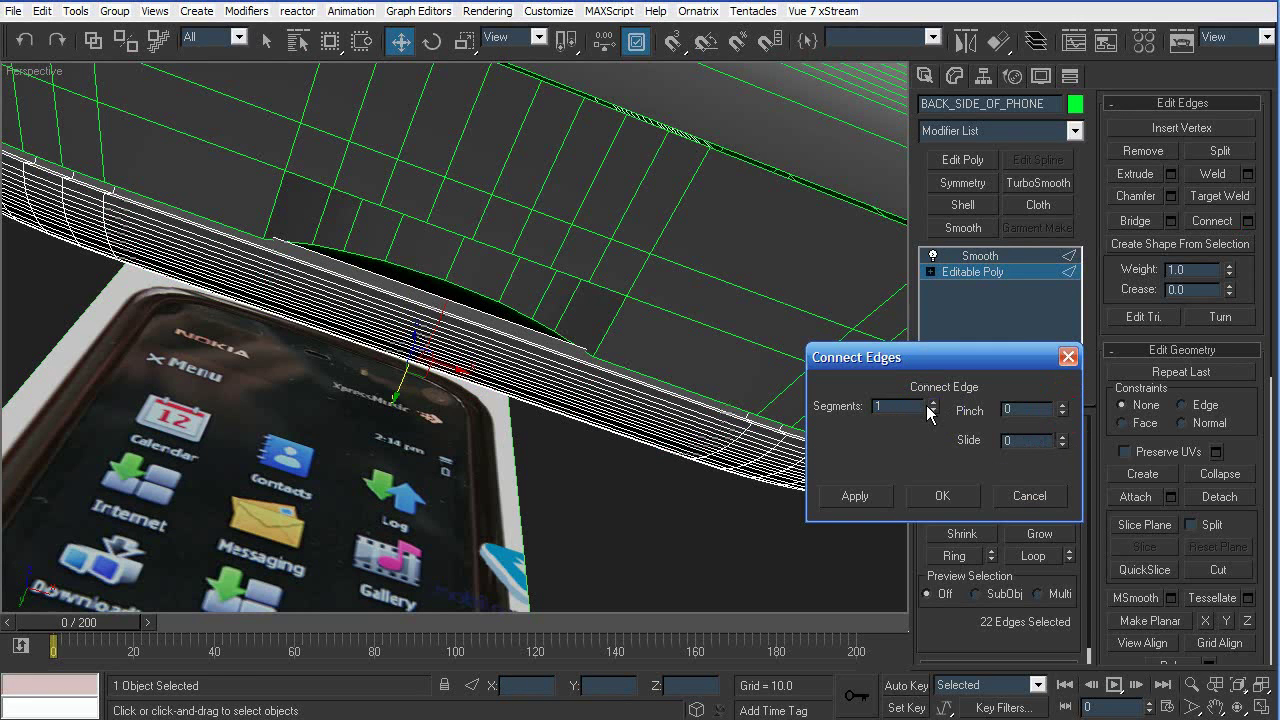
{"action": "left_click_drag", "start_coordinate": [1062, 409], "coordinate": [1068, 371]}
{"action": "left_click", "coordinate": [940, 497]}
{"action": "left_click", "coordinate": [948, 450], "text": "ctrl"}
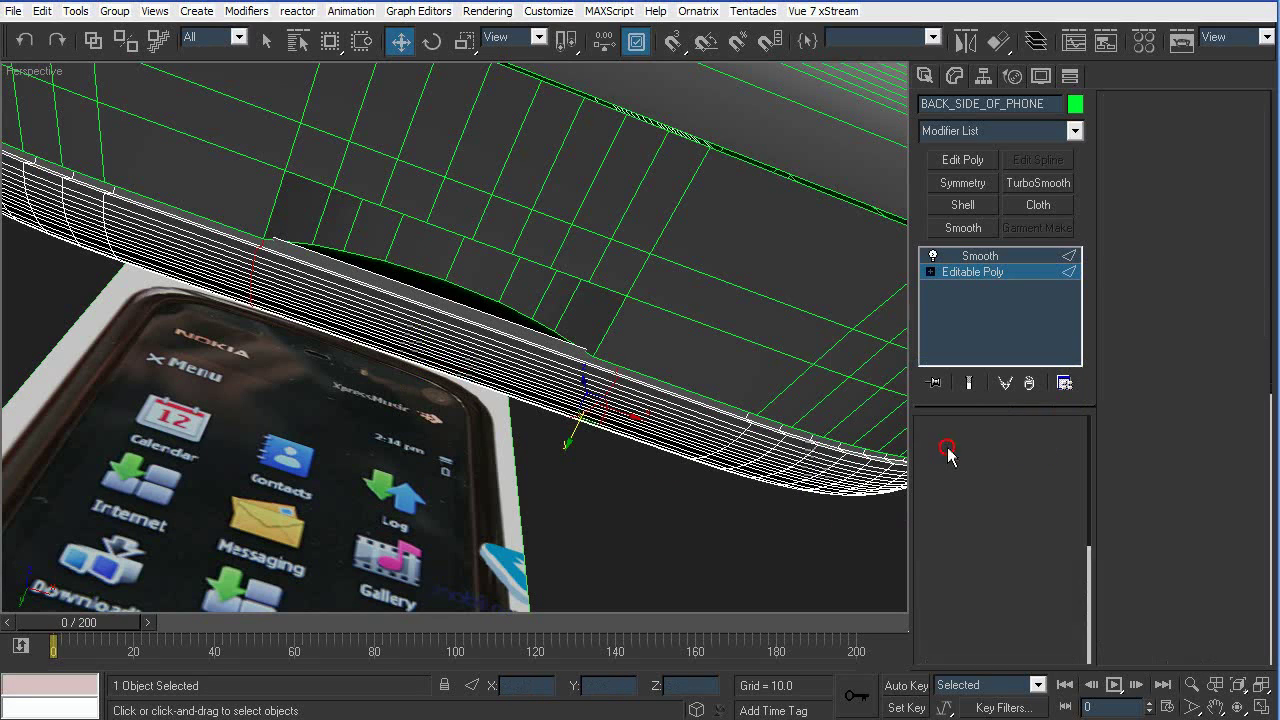
Move the vertex column beside one end of the curved opening about -4.651 along X
{"action": "left_click_drag", "start_coordinate": [145, 440], "coordinate": [146, 441], "text": "alt"}
{"action": "middle_click_drag", "start_coordinate": [656, 452], "coordinate": [545, 422], "text": "alt"}
{"action": "middle_click_drag", "start_coordinate": [648, 325], "coordinate": [665, 372], "text": "alt"}
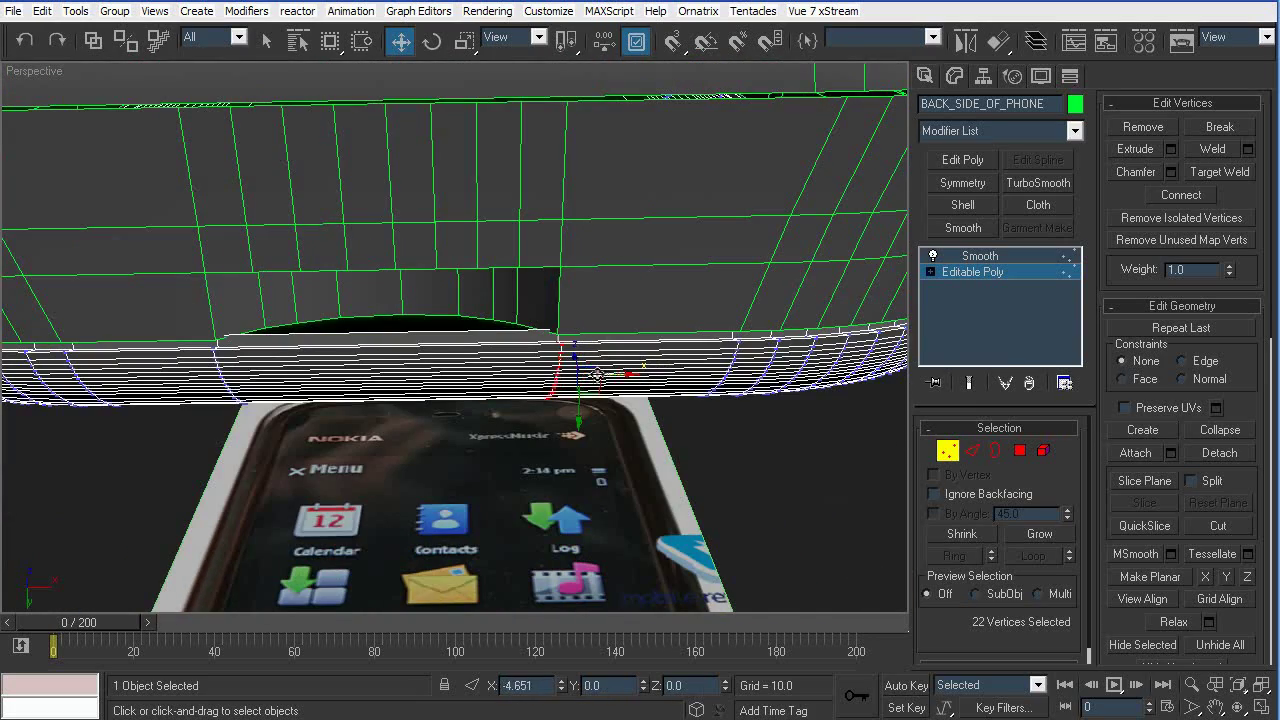
Move the back side's lip edge spanning the curved opening about 9.242 along Z
{"action": "left_click", "coordinate": [971, 452]}
{"action": "left_click", "coordinate": [400, 333]}
{"action": "mouse_move", "coordinate": [400, 333]}
{"action": "middle_mouse_down", "text": "alt"}
{"action": "mouse_move", "coordinate": [454, 333]}
{"action": "mouse_move", "coordinate": [523, 360]}
{"action": "mouse_move", "coordinate": [415, 328]}
{"action": "middle_mouse_up", "text": "alt"}
{"action": "left_click", "coordinate": [400, 310]}
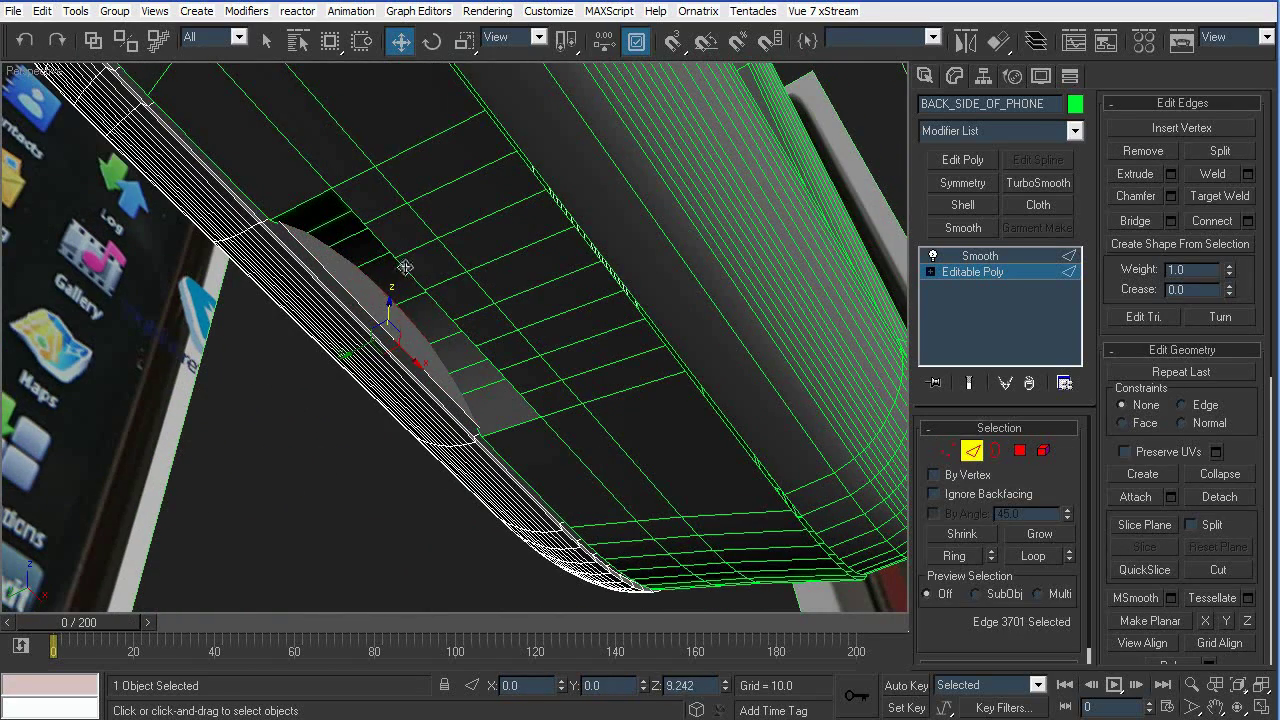
{"action": "left_click", "coordinate": [971, 451]}
{"action": "left_click", "coordinate": [254, 469]}
{"action": "mouse_move", "coordinate": [254, 469]}
{"action": "middle_mouse_down", "text": "alt"}
{"action": "mouse_move", "coordinate": [503, 374]}
{"action": "mouse_move", "coordinate": [523, 354]}
{"action": "mouse_move", "coordinate": [409, 403]}
{"action": "mouse_move", "coordinate": [510, 355]}
{"action": "mouse_move", "coordinate": [737, 429]}
{"action": "mouse_move", "coordinate": [740, 303]}
{"action": "mouse_move", "coordinate": [666, 500]}
{"action": "mouse_move", "coordinate": [494, 466]}
{"action": "mouse_move", "coordinate": [523, 460]}
{"action": "mouse_move", "coordinate": [483, 455]}
{"action": "mouse_move", "coordinate": [471, 297]}
{"action": "middle_mouse_up", "text": "alt"}
Select the front side's border facing the middle body, and isolate the front side to view it from behind
{"action": "left_click", "coordinate": [471, 297]}
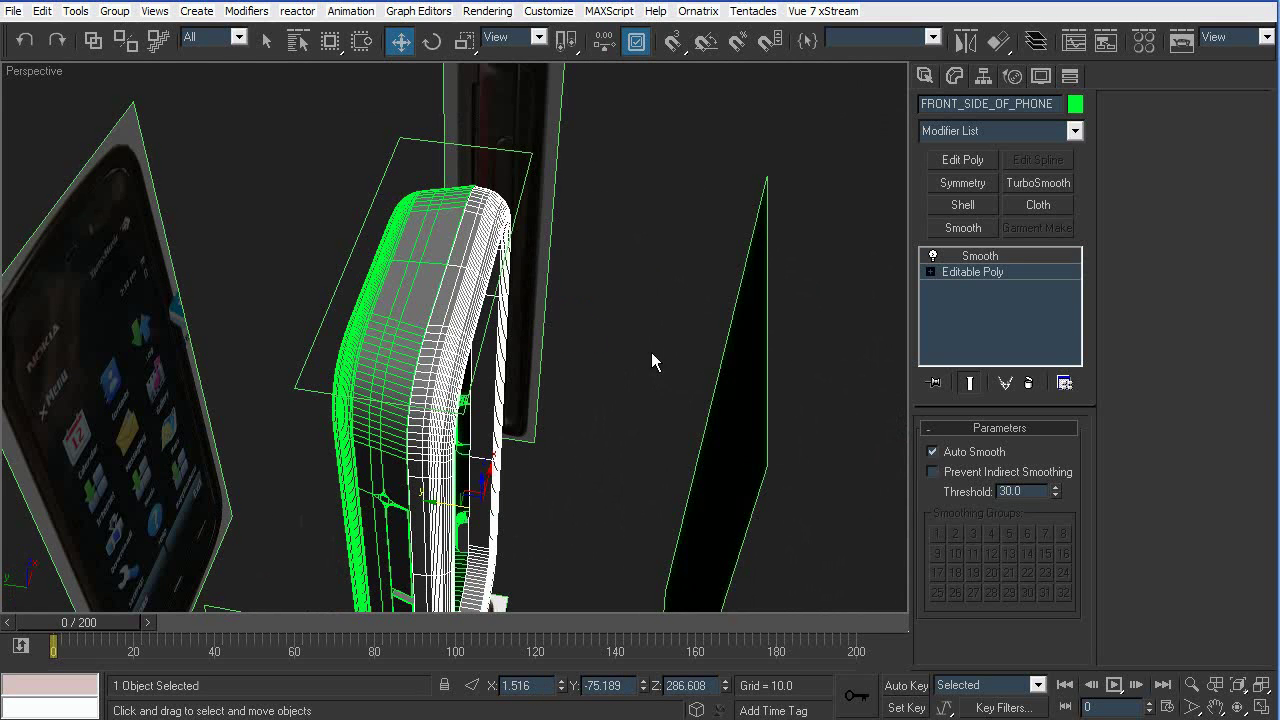
{"action": "left_click", "coordinate": [1001, 276]}
{"action": "left_click", "coordinate": [995, 451]}
{"action": "key", "text": "t"}
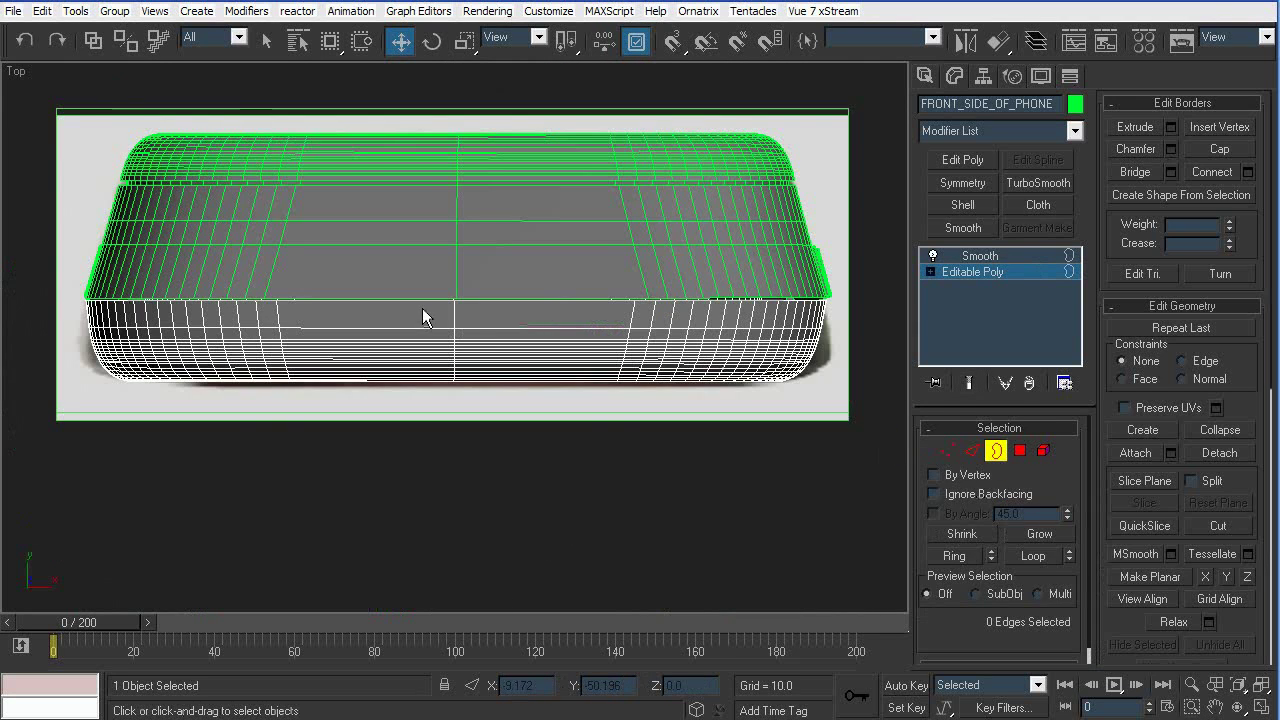
{"action": "scroll", "coordinate": [509, 314], "scroll_direction": "up", "scroll_amount": 4}
{"action": "left_click", "coordinate": [515, 291]}
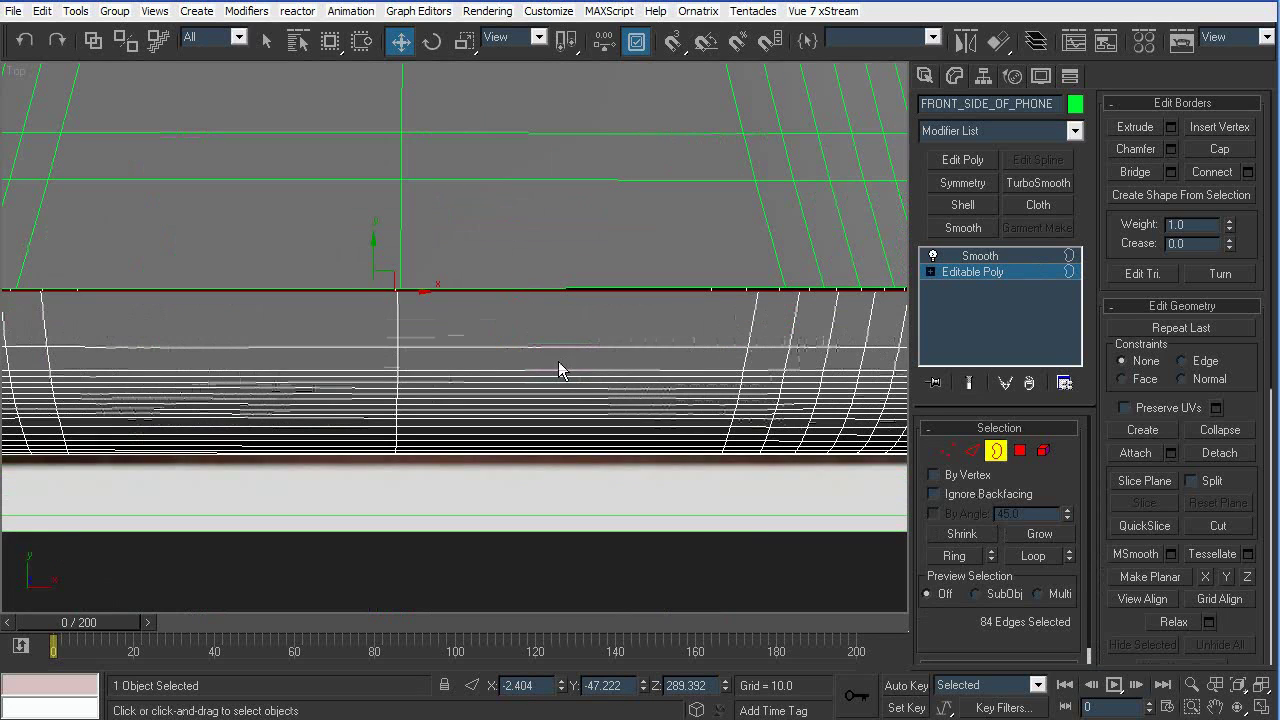
{"action": "key", "text": "p"}
{"action": "scroll", "coordinate": [559, 337], "scroll_direction": "down", "scroll_amount": 5}
{"action": "middle_click_drag", "start_coordinate": [383, 327], "coordinate": [525, 217], "text": "alt"}
{"action": "key", "text": "alt+q"}
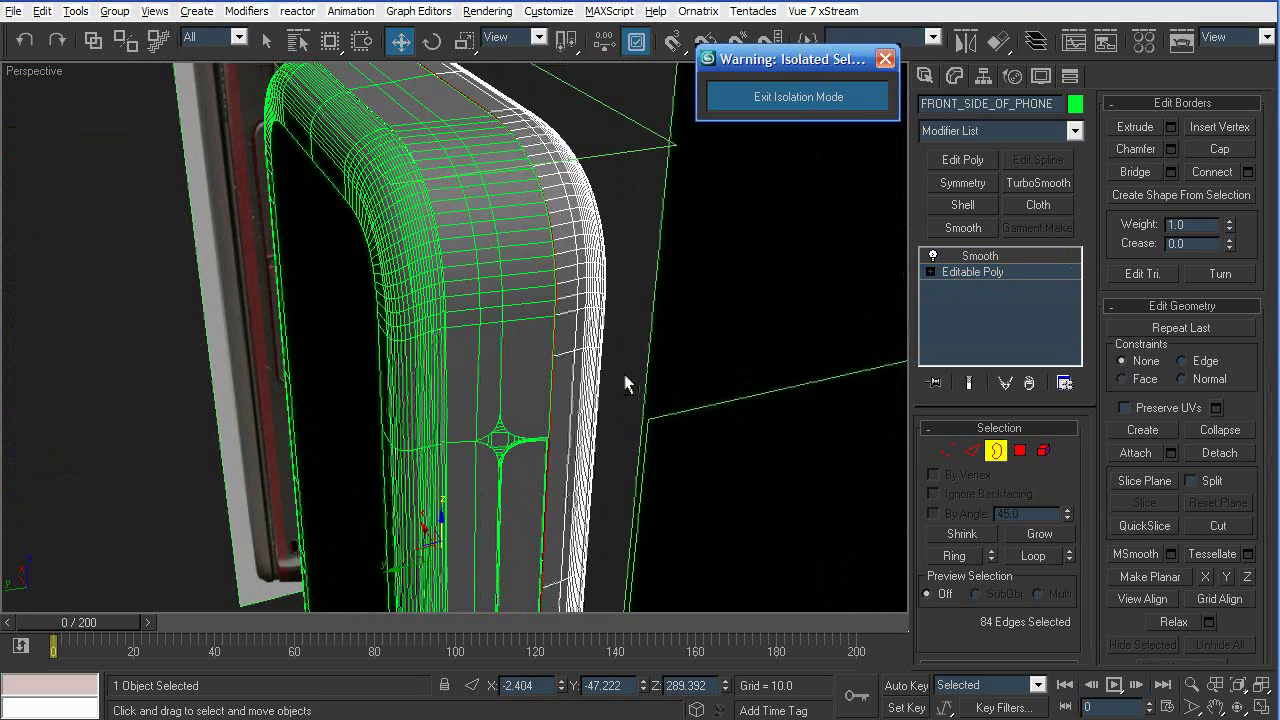
{"action": "middle_click_drag", "start_coordinate": [671, 272], "coordinate": [585, 357], "text": "alt"}
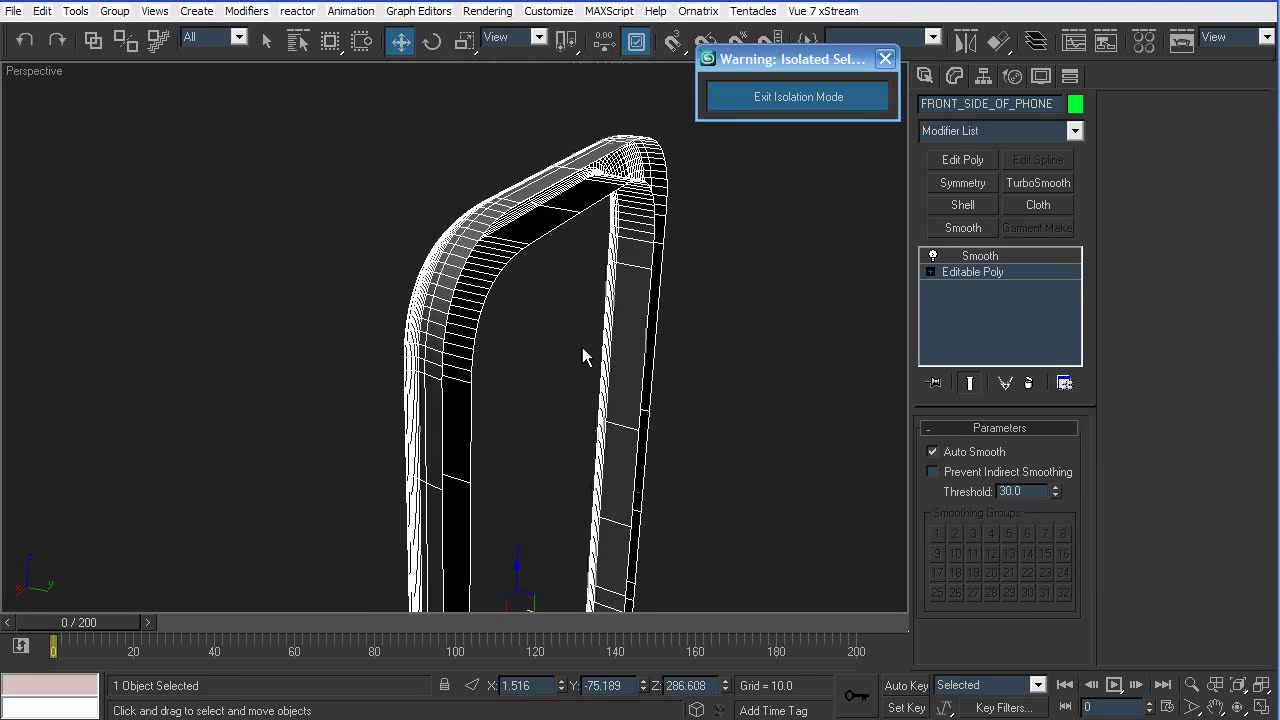
Extrude the front side's rear border slightly inward by scaling, and adjust the new border's scale along Z
{"action": "left_click", "coordinate": [975, 272]}
{"action": "left_click", "coordinate": [996, 451]}
{"action": "left_click", "coordinate": [672, 208]}
{"action": "key", "text": "e"}
{"action": "key", "text": "r"}
{"action": "middle_click_drag", "start_coordinate": [584, 604], "coordinate": [543, 466]}
{"action": "left_click_drag", "start_coordinate": [527, 484], "coordinate": [529, 484], "text": "shift"}
{"action": "middle_click_drag", "start_coordinate": [530, 484], "coordinate": [432, 466], "text": "alt"}
{"action": "left_click_drag", "start_coordinate": [398, 494], "coordinate": [398, 494]}
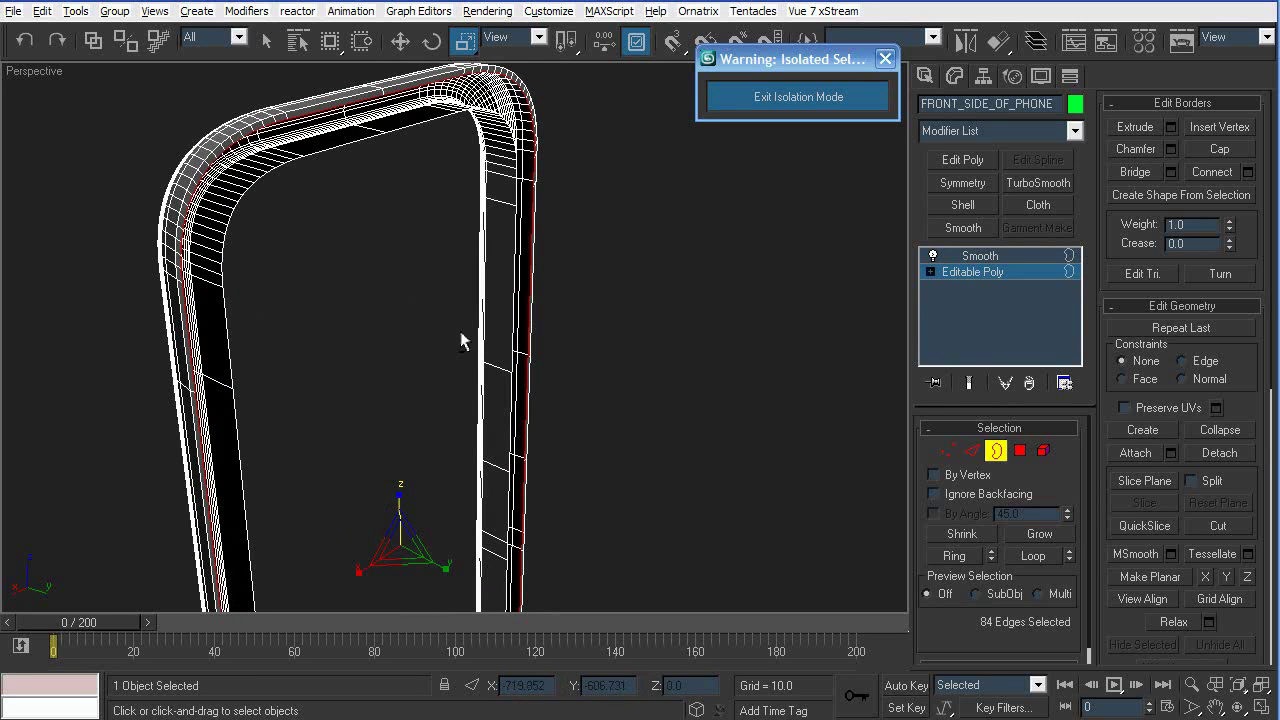
{"action": "right_click", "coordinate": [600, 250]}
Exit isolation and pull the front side's lip border about 1.368 along Y toward the middle body in the Top view
{"action": "left_click", "coordinate": [799, 97]}
{"action": "scroll", "coordinate": [558, 291], "scroll_direction": "down", "scroll_amount": 5}
{"action": "key", "text": "t"}
{"action": "middle_click_drag", "start_coordinate": [422, 301], "coordinate": [785, 378]}
{"action": "scroll", "coordinate": [528, 338], "scroll_direction": "up", "scroll_amount": 3}
{"action": "scroll", "coordinate": [655, 373], "scroll_direction": "down", "scroll_amount": 1}
{"action": "key", "text": "w"}
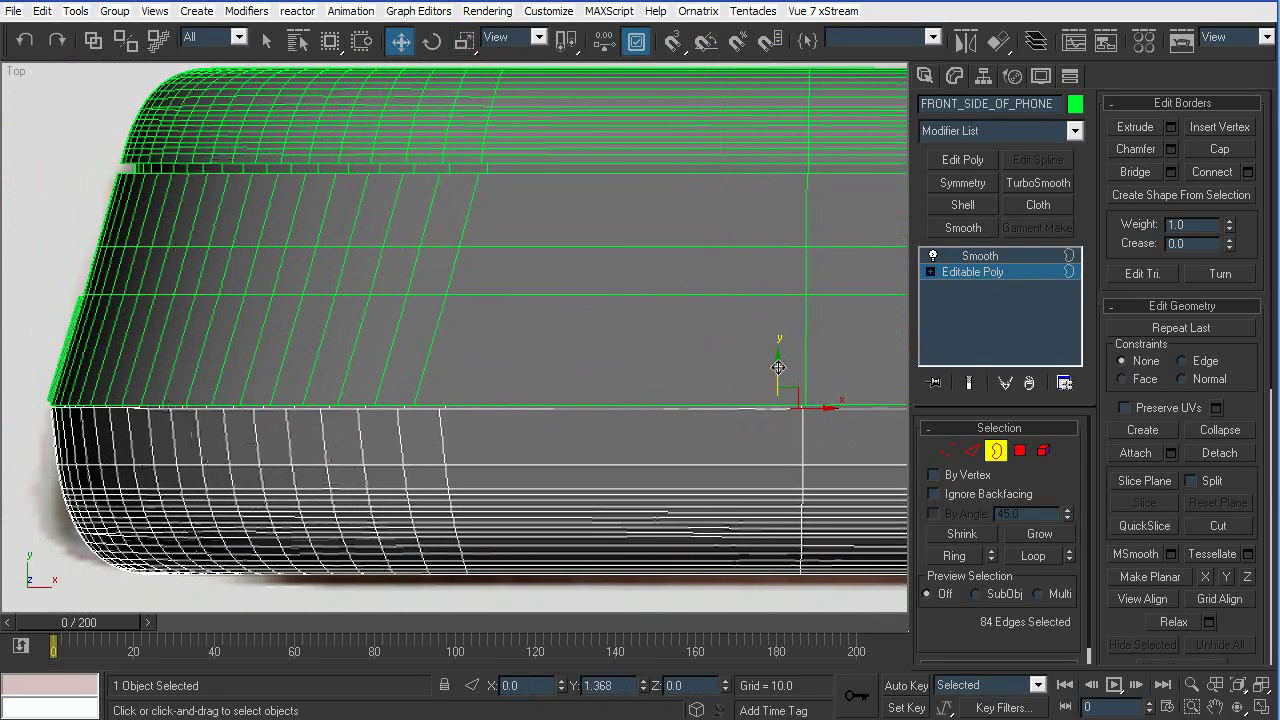
Examine the seam between the front side and the middle body up close, with and without edged faces
{"action": "key", "text": "p"}
{"action": "key", "text": "z"}
{"action": "middle_click_drag", "start_coordinate": [686, 406], "coordinate": [830, 328], "text": "alt"}
{"action": "left_click", "coordinate": [998, 451]}
{"action": "key", "text": "F4"}
{"action": "middle_click_drag", "start_coordinate": [673, 435], "coordinate": [618, 425], "text": "alt"}
{"action": "scroll", "coordinate": [652, 376], "scroll_direction": "up", "scroll_amount": 3}
{"action": "scroll", "coordinate": [618, 425], "scroll_direction": "up", "scroll_amount": 2}
{"action": "key", "text": "F4"}
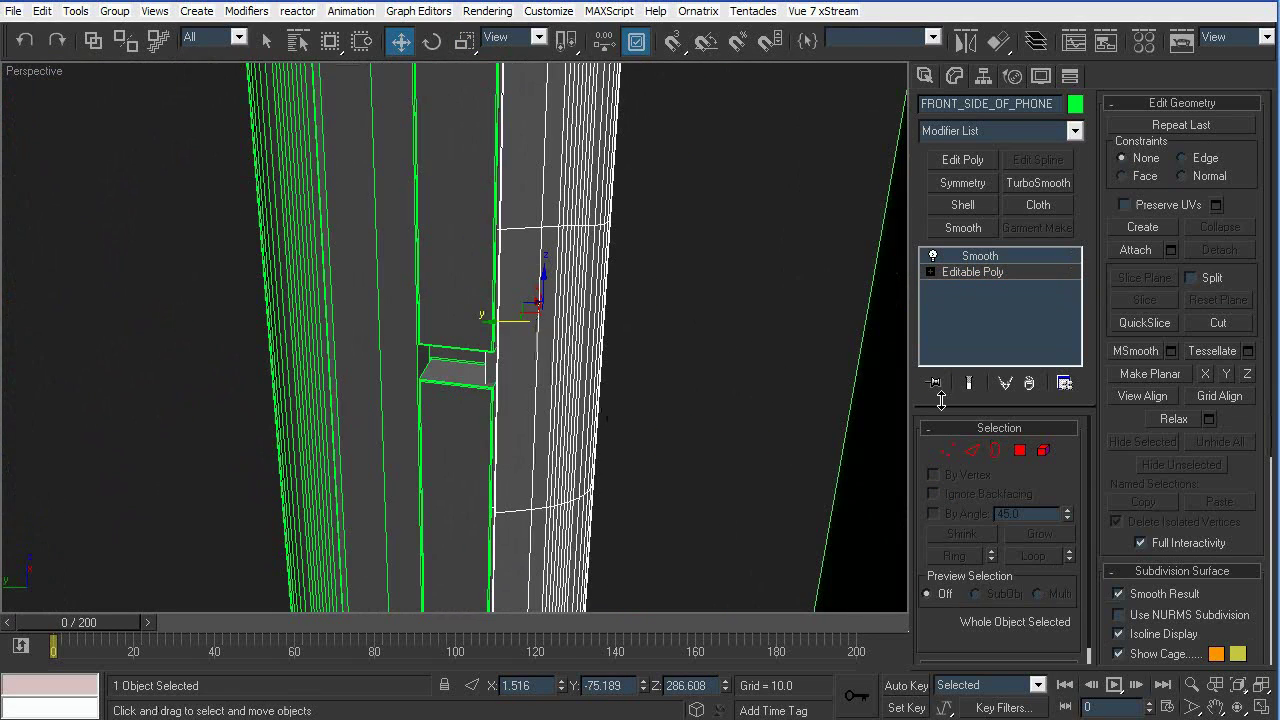
Nudge the front side's lip border along Y to Y -46.303 at the seam with the middle body
{"action": "left_click", "coordinate": [986, 451]}
{"action": "left_click_drag", "start_coordinate": [420, 325], "coordinate": [419, 324]}
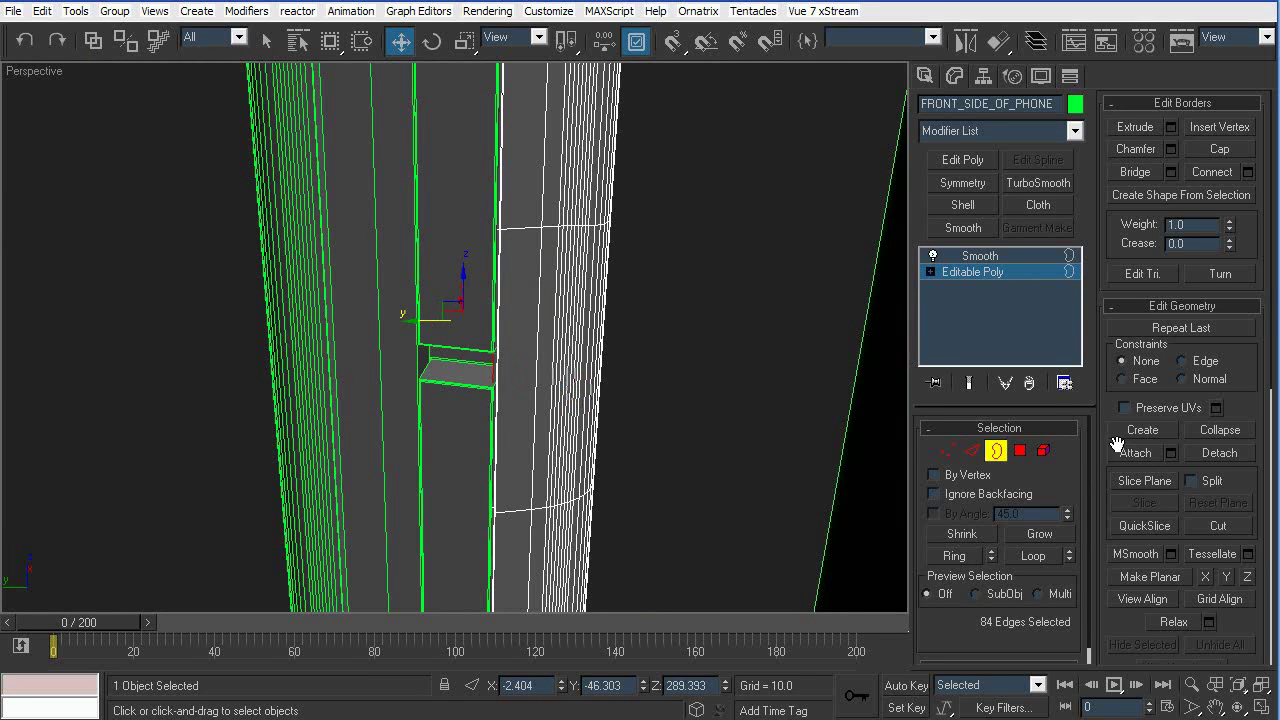
{"action": "key", "text": "F4"}
{"action": "left_click", "coordinate": [996, 451]}
Hide everything except the front side and the front reference image
{"action": "left_click", "coordinate": [706, 306]}
{"action": "middle_click_drag", "start_coordinate": [706, 306], "coordinate": [621, 358], "text": "alt"}
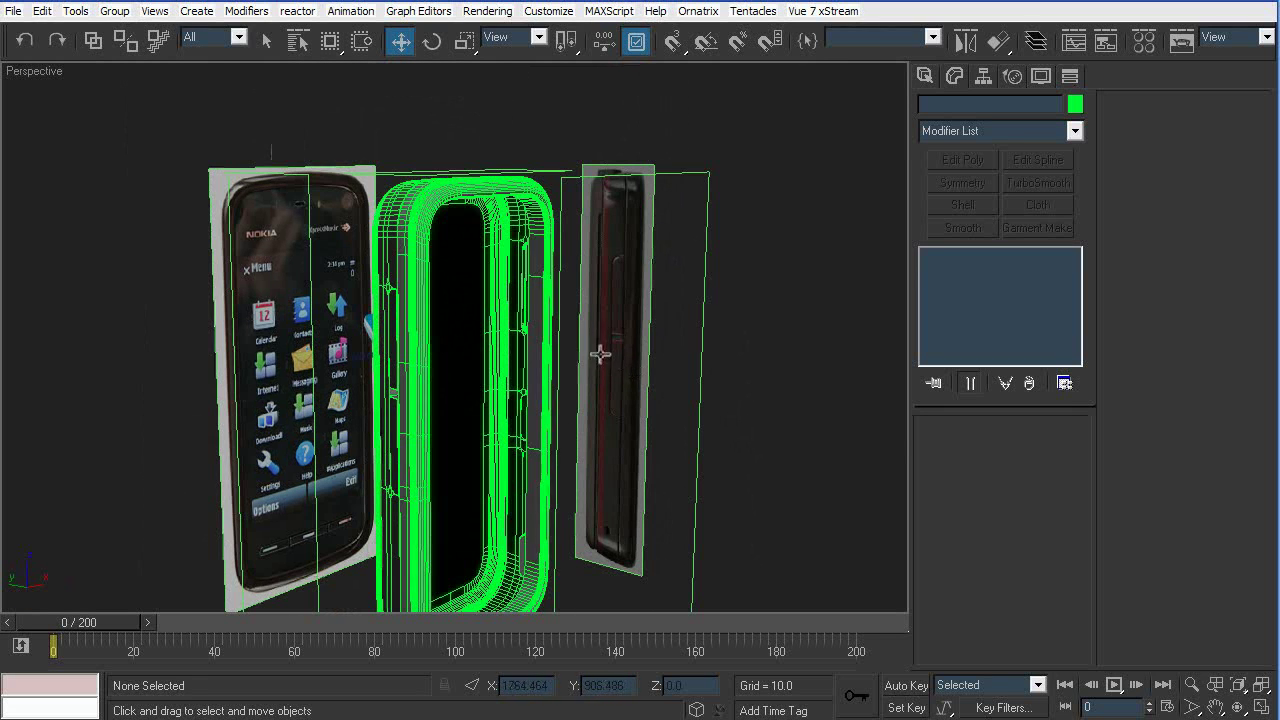
{"action": "left_click", "coordinate": [503, 192]}
{"action": "left_click", "coordinate": [321, 258], "text": "ctrl"}
{"action": "key", "text": "F4"}
{"action": "key", "text": "F4"}
{"action": "middle_click_drag", "start_coordinate": [547, 264], "coordinate": [617, 289], "text": "alt"}
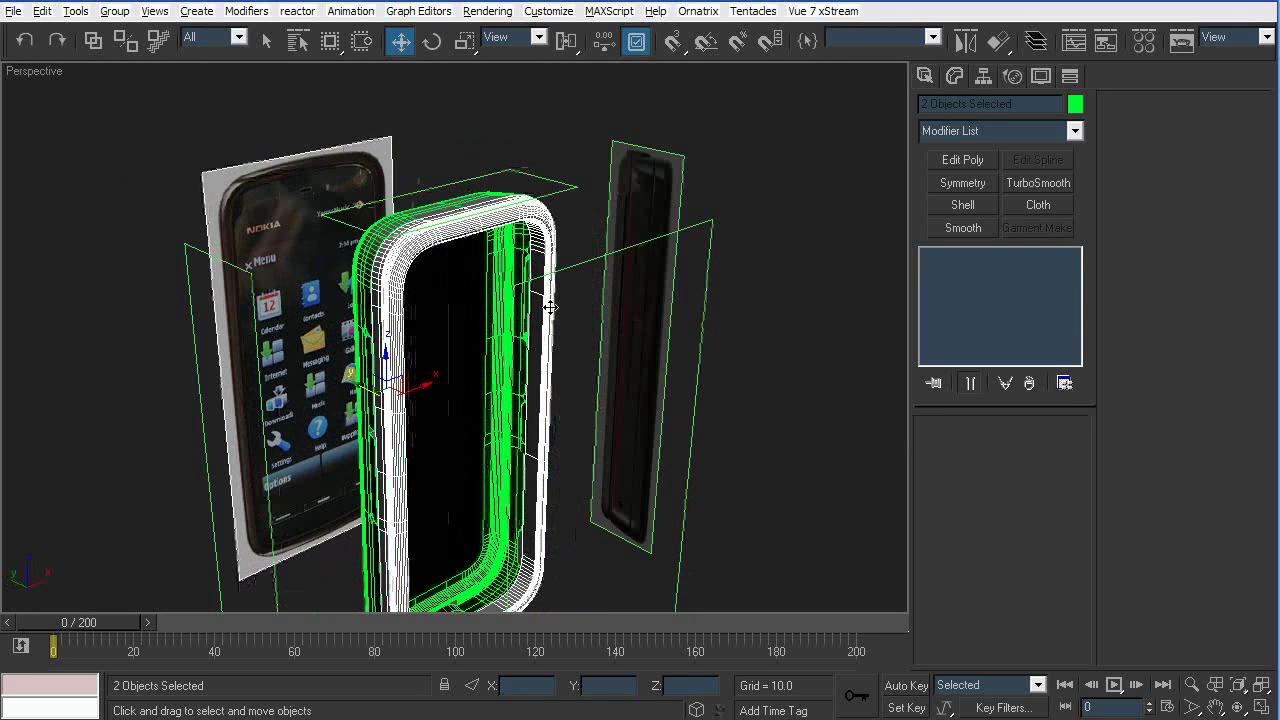
{"action": "right_click", "coordinate": [590, 238]}
{"action": "left_click", "coordinate": [615, 178]}
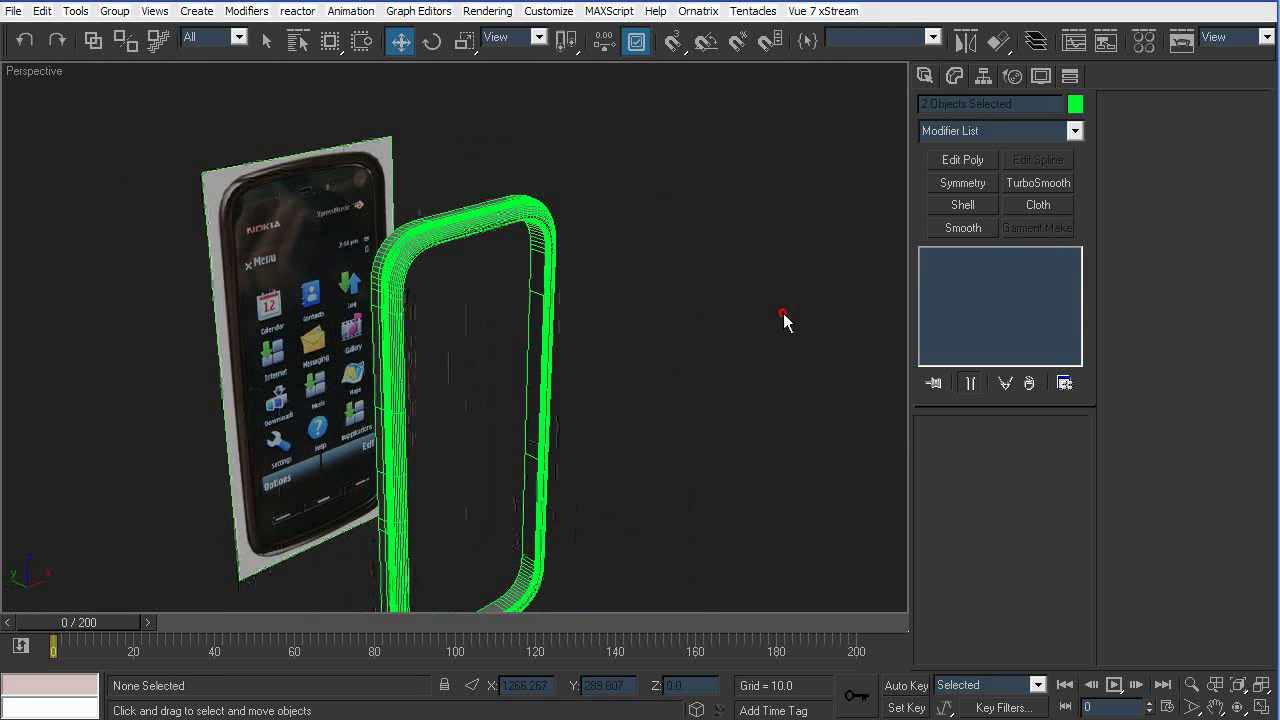
{"action": "left_click", "coordinate": [783, 306]}
Compare the front side with the reference in the Front view, and cap its inner border
{"action": "left_click", "coordinate": [485, 210]}
{"action": "key", "text": "f"}
{"action": "left_click", "coordinate": [714, 311]}
{"action": "middle_click_drag", "start_coordinate": [663, 277], "coordinate": [660, 317]}
{"action": "scroll", "coordinate": [660, 317], "scroll_direction": "up", "scroll_amount": 2}
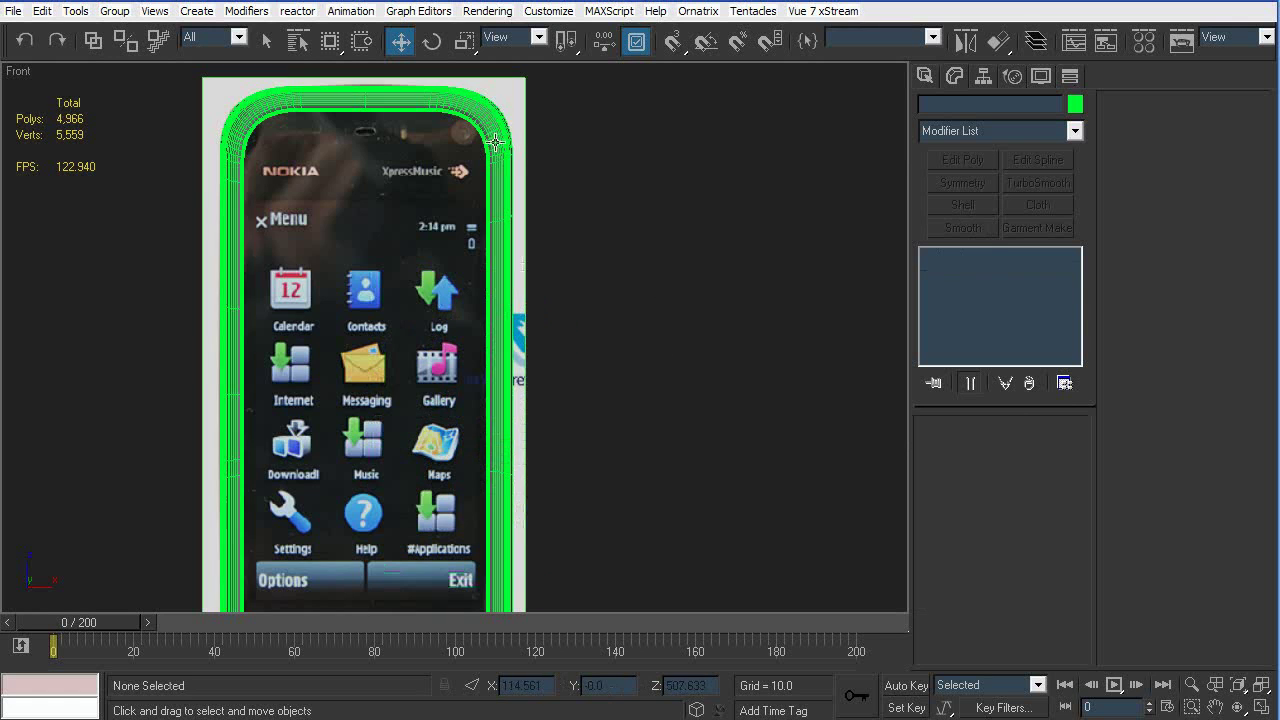
{"action": "left_click", "coordinate": [506, 122]}
{"action": "left_click", "coordinate": [972, 272]}
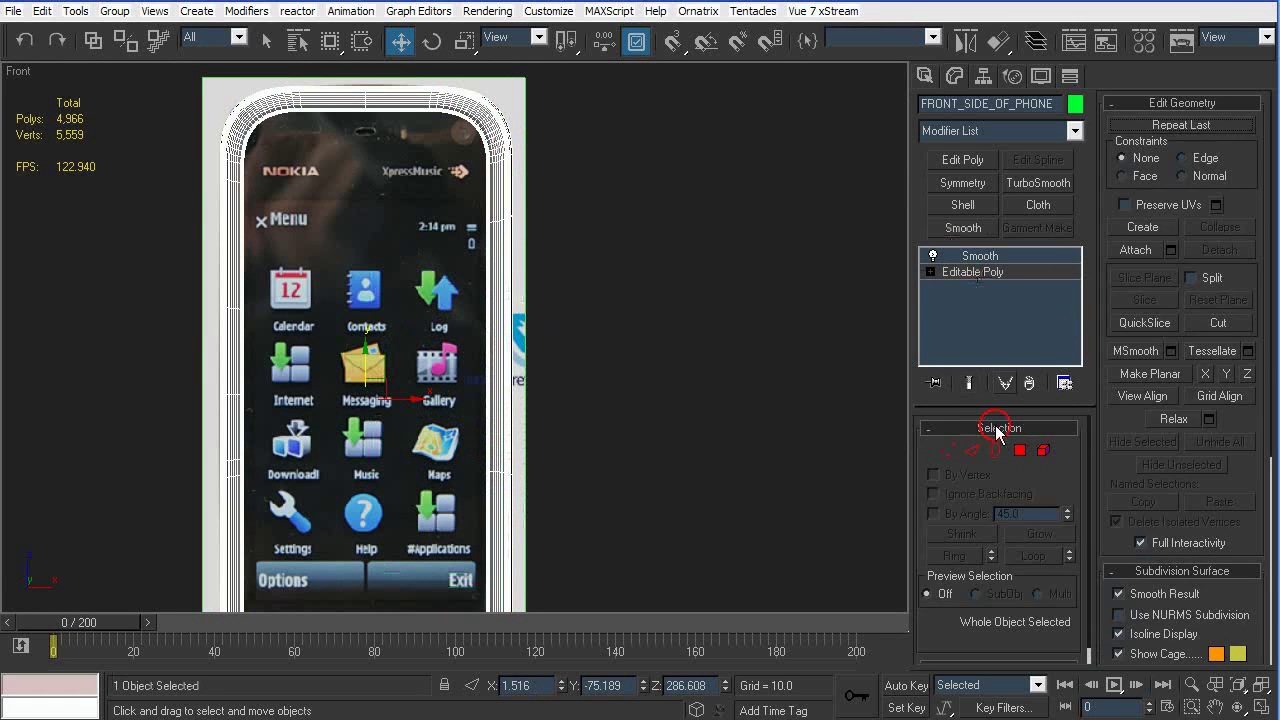
{"action": "key", "text": "p"}
{"action": "scroll", "coordinate": [645, 358], "scroll_direction": "up", "scroll_amount": 6}
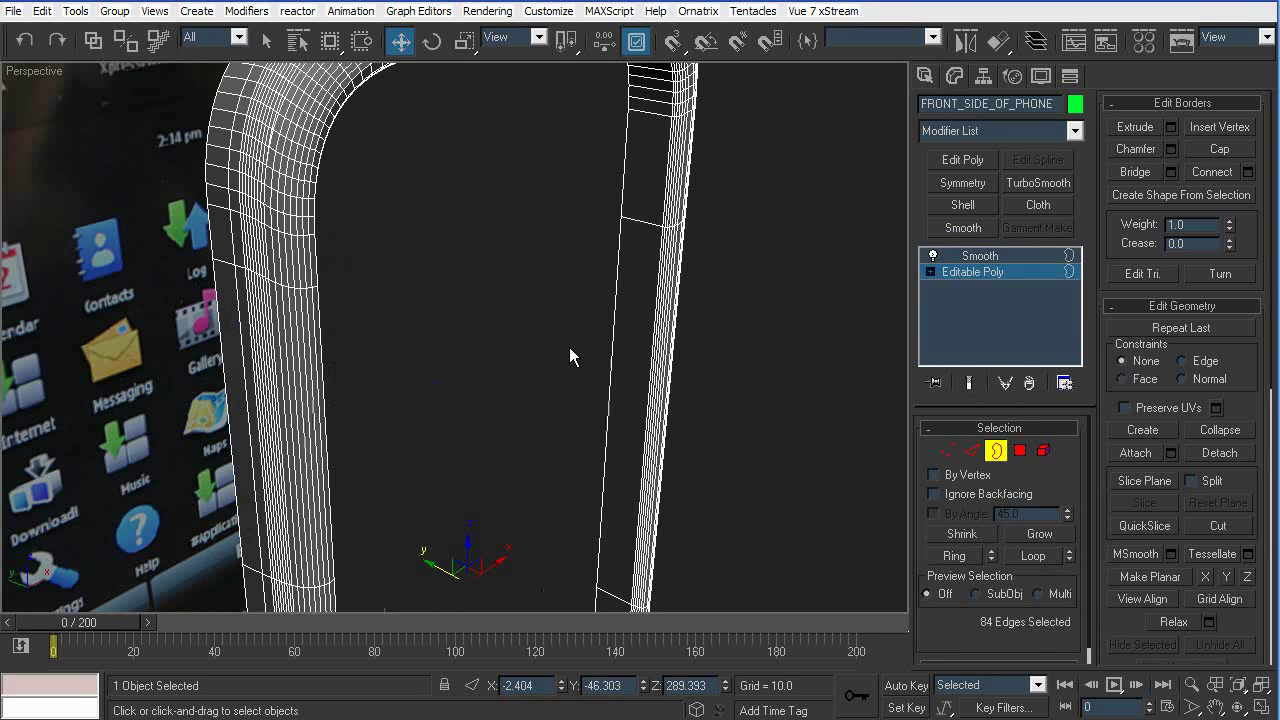
{"action": "left_click", "coordinate": [651, 314]}
{"action": "scroll", "coordinate": [651, 314], "scroll_direction": "down", "scroll_amount": 6}
{"action": "left_click", "coordinate": [1220, 150]}
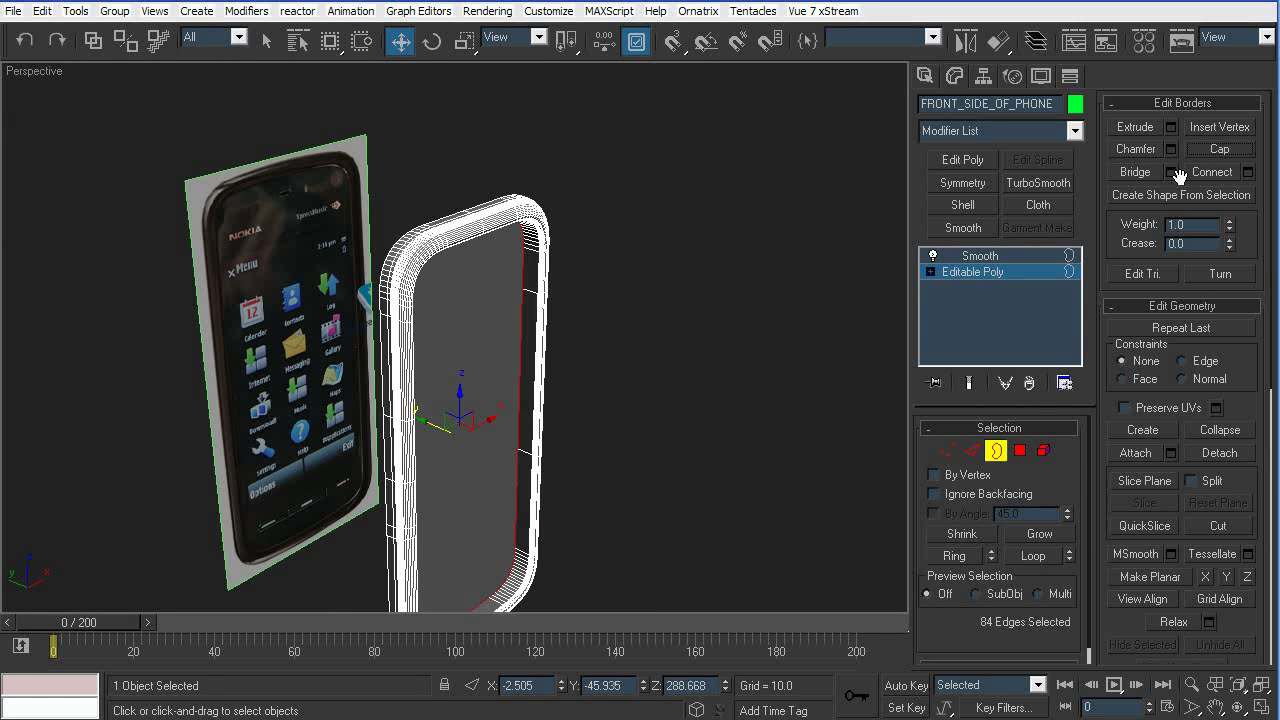
{"action": "left_click", "coordinate": [997, 450]}
Clone the front side's cap polygon along Y to Y -63.8 as a separate object named DISPLAY
{"action": "left_click", "coordinate": [572, 368]}
{"action": "left_click", "coordinate": [498, 396]}
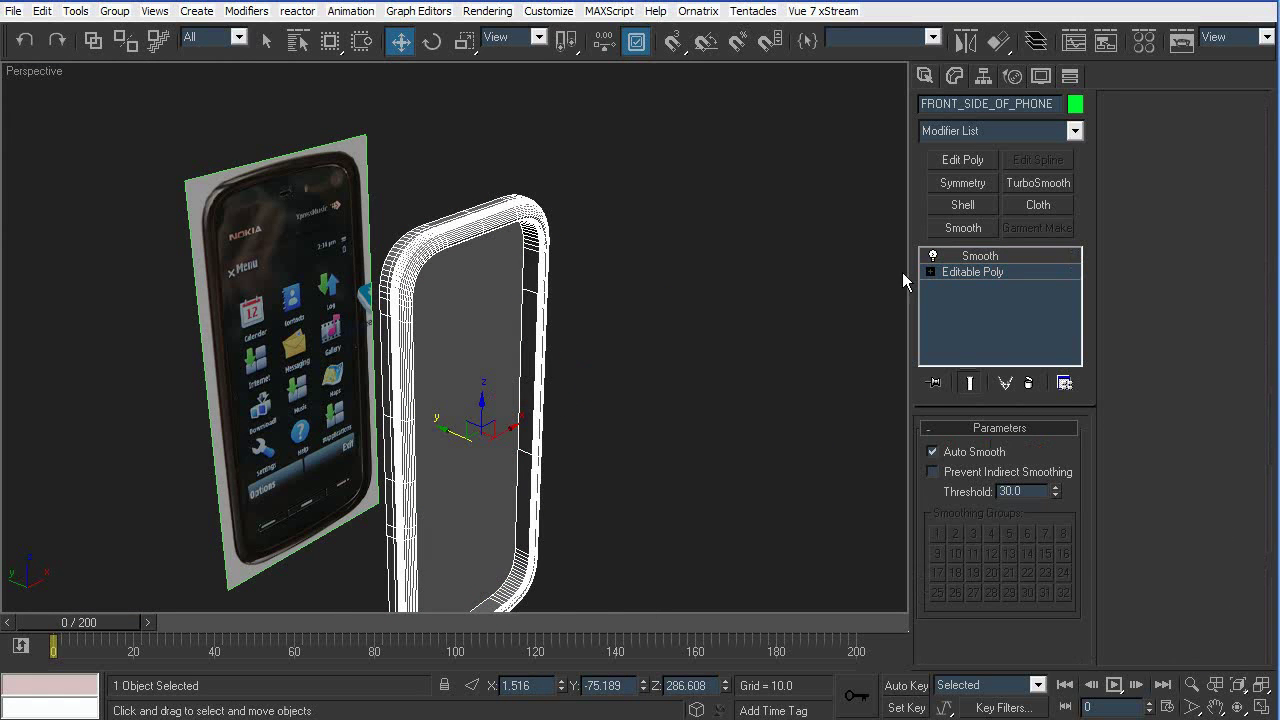
{"action": "left_click", "coordinate": [965, 276]}
{"action": "left_click", "coordinate": [1020, 451]}
{"action": "left_click", "coordinate": [491, 377]}
{"action": "middle_click_drag", "start_coordinate": [581, 462], "coordinate": [582, 410]}
{"action": "scroll", "coordinate": [507, 410], "scroll_direction": "up", "scroll_amount": 5}
{"action": "left_click_drag", "start_coordinate": [483, 176], "coordinate": [511, 194], "text": "shift"}
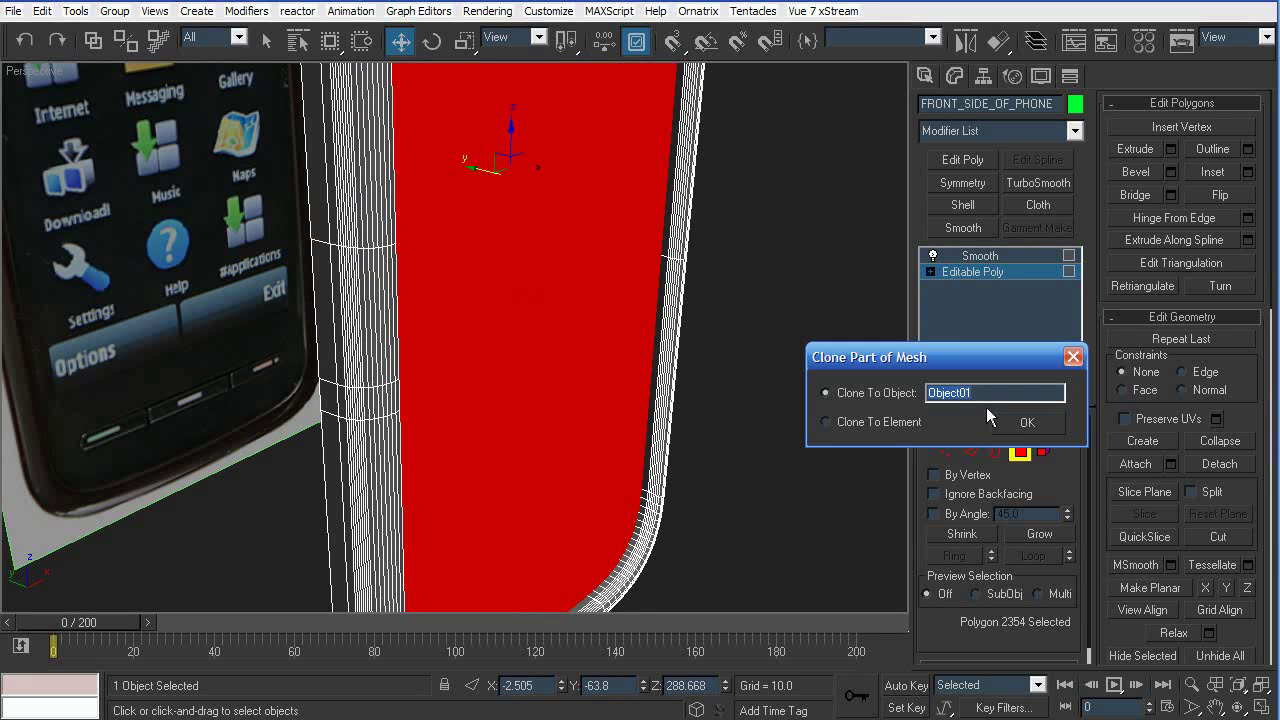
{"action": "type", "text": "DISPLAY"}
{"action": "key", "text": "Return"}
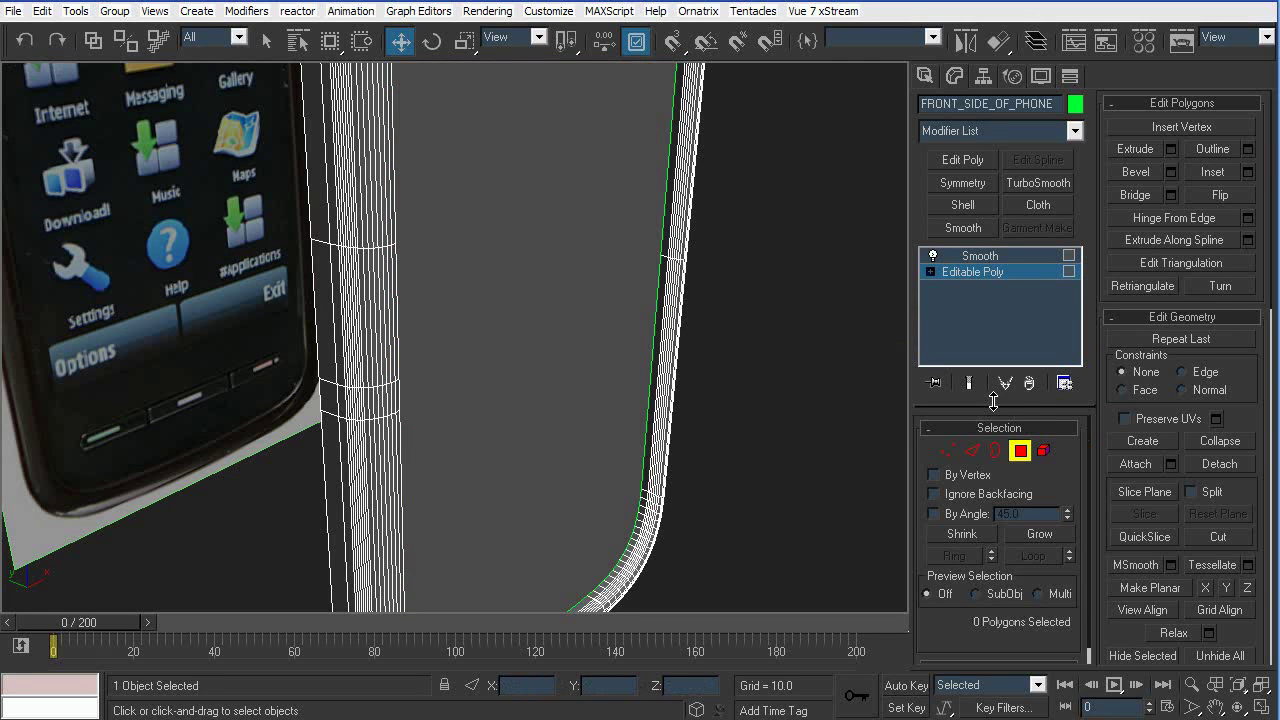
Delete the original cap polygon from the front side and leave polygon editing
{"action": "middle_click_drag", "start_coordinate": [442, 300], "coordinate": [737, 306], "text": "alt"}
{"action": "left_click", "coordinate": [593, 305]}
{"action": "middle_click_drag", "start_coordinate": [629, 293], "coordinate": [418, 287], "text": "alt"}
{"action": "key", "text": "Delete"}
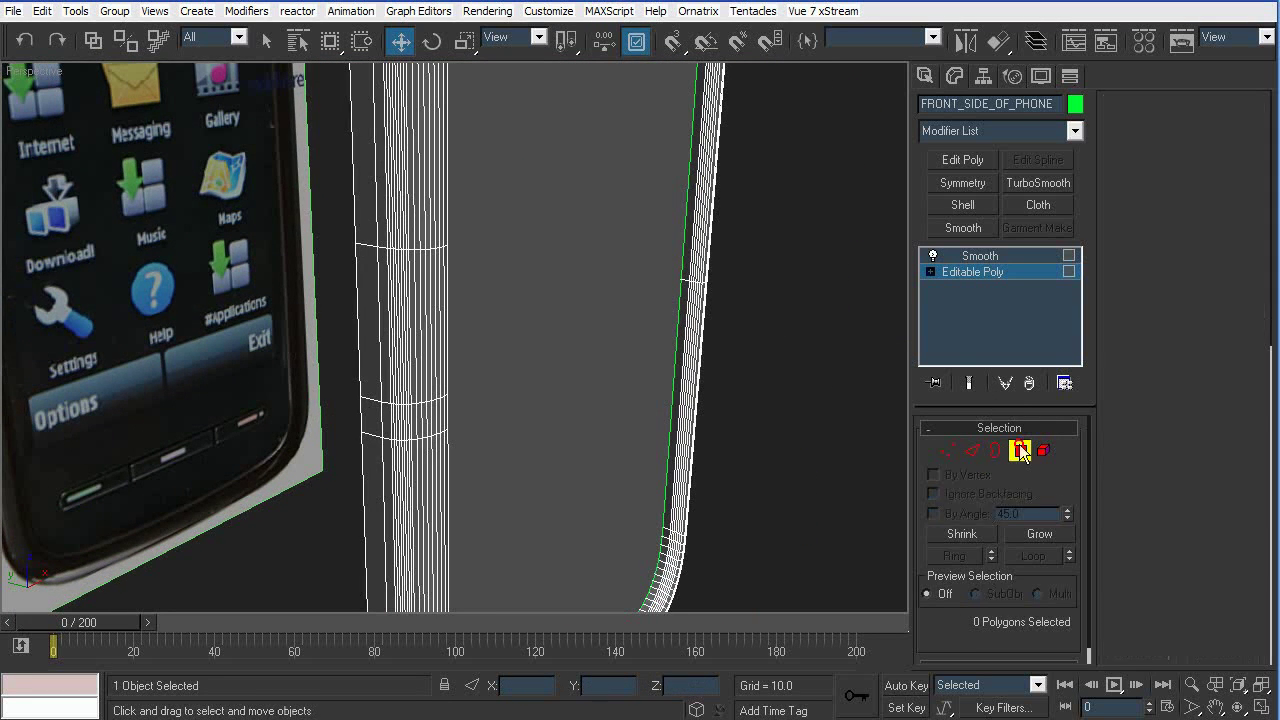
{"action": "left_click", "coordinate": [1020, 449]}
Move the DISPLAY object along Y to Y -81.864 so it sits within the front frame
{"action": "scroll", "coordinate": [790, 308], "scroll_direction": "down", "scroll_amount": 4}
{"action": "left_click", "coordinate": [790, 308]}
{"action": "mouse_move", "coordinate": [645, 295]}
{"action": "middle_mouse_down", "text": "alt"}
{"action": "mouse_move", "coordinate": [677, 374]}
{"action": "mouse_move", "coordinate": [600, 294]}
{"action": "mouse_move", "coordinate": [482, 309]}
{"action": "middle_mouse_up", "text": "alt"}
{"action": "left_click", "coordinate": [482, 309]}
{"action": "scroll", "coordinate": [429, 374], "scroll_direction": "up", "scroll_amount": 5}
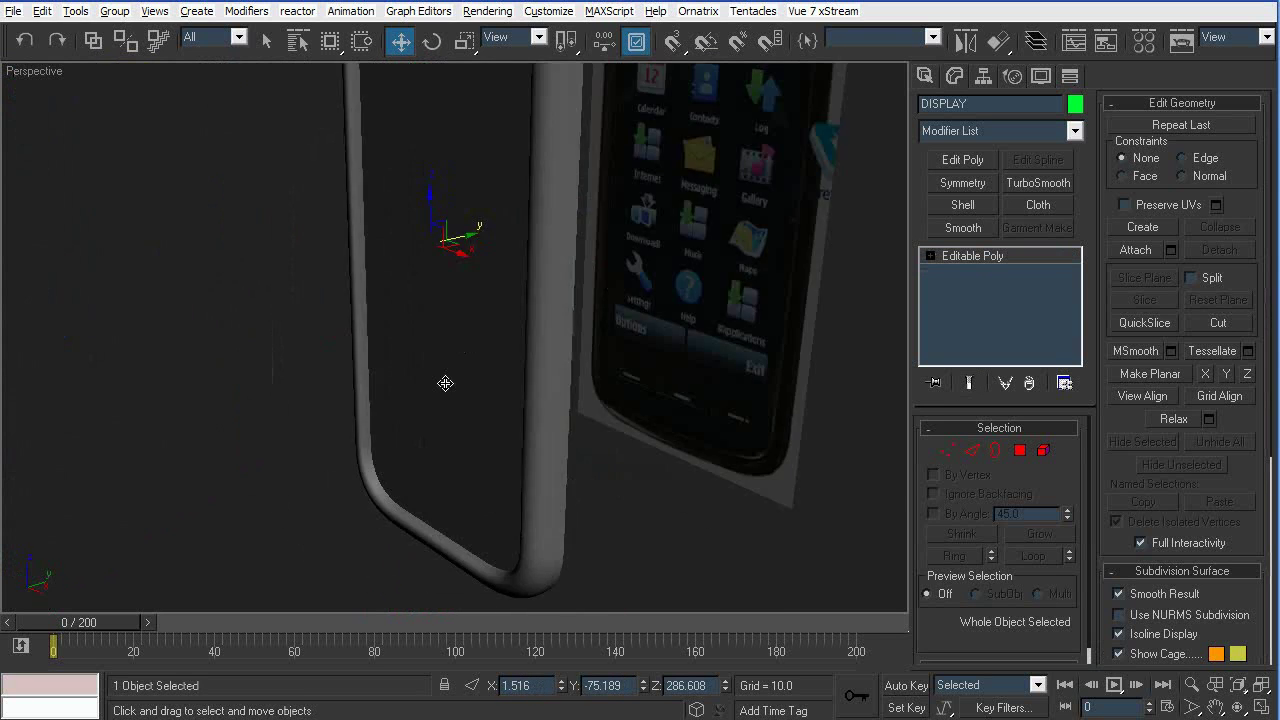
{"action": "left_click_drag", "start_coordinate": [428, 100], "coordinate": [408, 102]}
{"action": "left_click", "coordinate": [157, 421]}
{"action": "middle_click_drag", "start_coordinate": [157, 421], "coordinate": [643, 383], "text": "alt"}
{"action": "scroll", "coordinate": [548, 315], "scroll_direction": "down", "scroll_amount": 4}
{"action": "scroll", "coordinate": [586, 411], "scroll_direction": "up", "scroll_amount": 4}
{"action": "left_click", "coordinate": [528, 418]}
{"action": "middle_click_drag", "start_coordinate": [530, 419], "coordinate": [592, 372], "text": "alt"}
{"action": "scroll", "coordinate": [574, 415], "scroll_direction": "up", "scroll_amount": 4}
{"action": "scroll", "coordinate": [556, 427], "scroll_direction": "down", "scroll_amount": 4}
Unhide all objects, and hide everything except DISPLAY and the front reference image
{"action": "right_click", "coordinate": [582, 390]}
{"action": "left_click", "coordinate": [638, 307]}
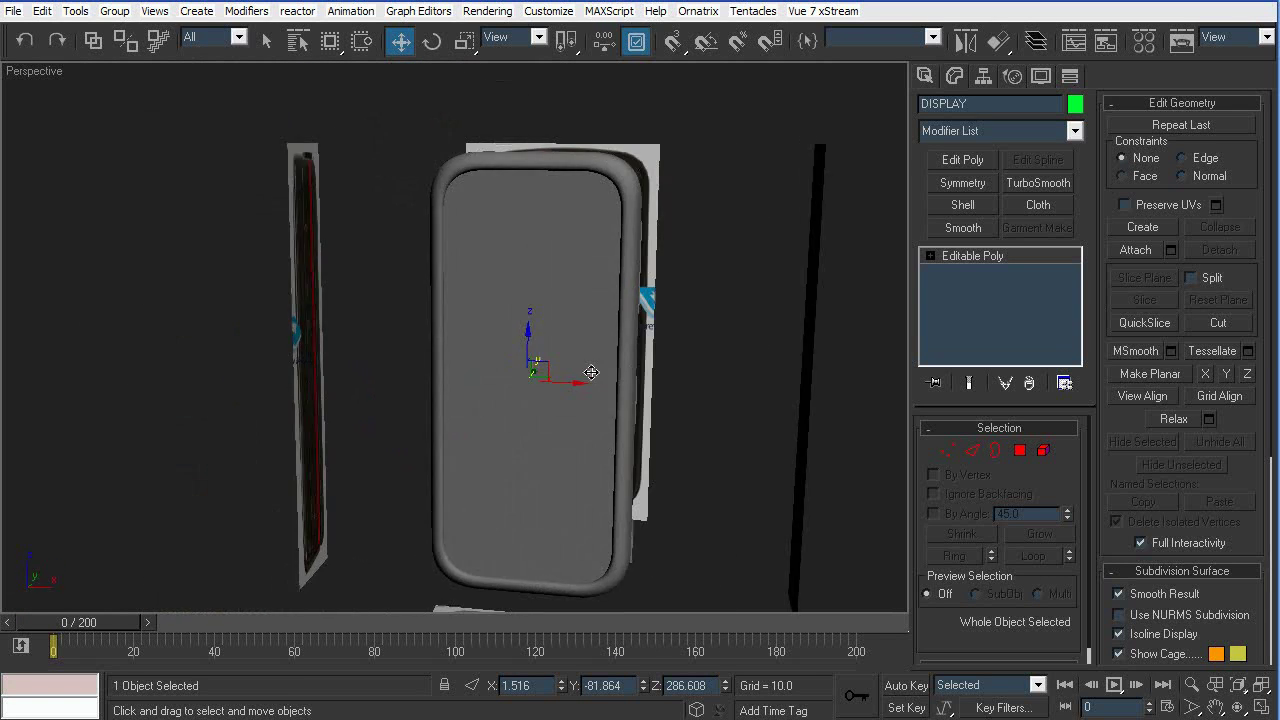
{"action": "key", "text": "F4"}
{"action": "middle_click_drag", "start_coordinate": [641, 222], "coordinate": [635, 330], "text": "alt"}
{"action": "left_click", "coordinate": [666, 288], "text": "ctrl"}
{"action": "right_click", "coordinate": [735, 243]}
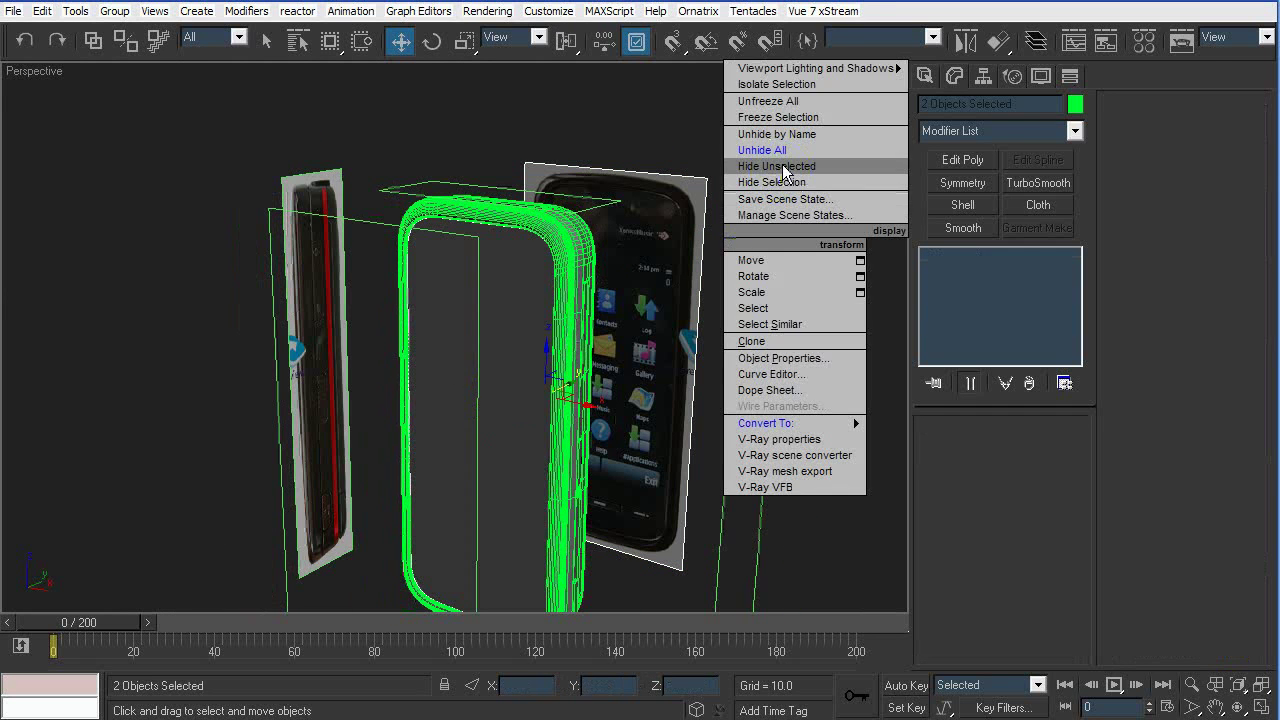
{"action": "left_click", "coordinate": [784, 168]}
{"action": "left_click", "coordinate": [789, 274]}
Make DISPLAY see-through and frame it over the phone reference in the Front view
{"action": "left_click", "coordinate": [440, 453]}
{"action": "key", "text": "l"}
{"action": "key", "text": "z"}
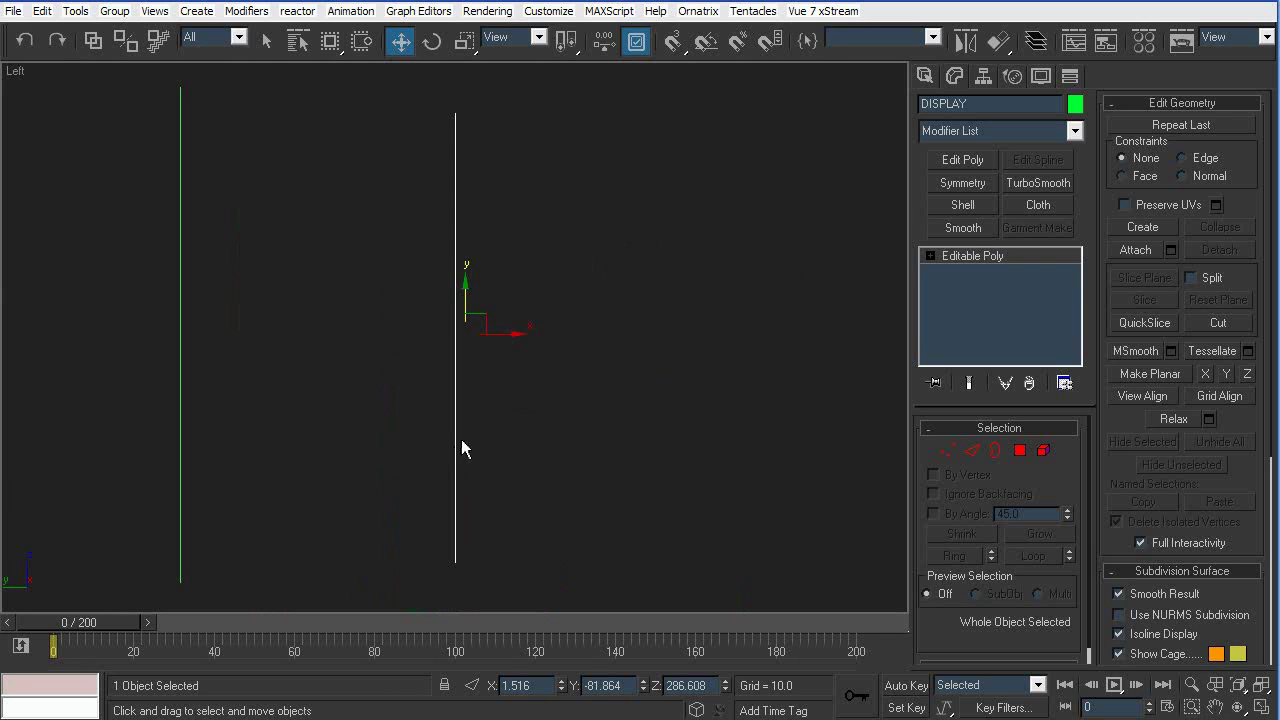
{"action": "key", "text": "f"}
{"action": "key", "text": "z"}
{"action": "key", "text": "alt+x"}
{"action": "middle_click_drag", "start_coordinate": [441, 446], "coordinate": [635, 350]}
{"action": "scroll", "coordinate": [640, 352], "scroll_direction": "up", "scroll_amount": 3}
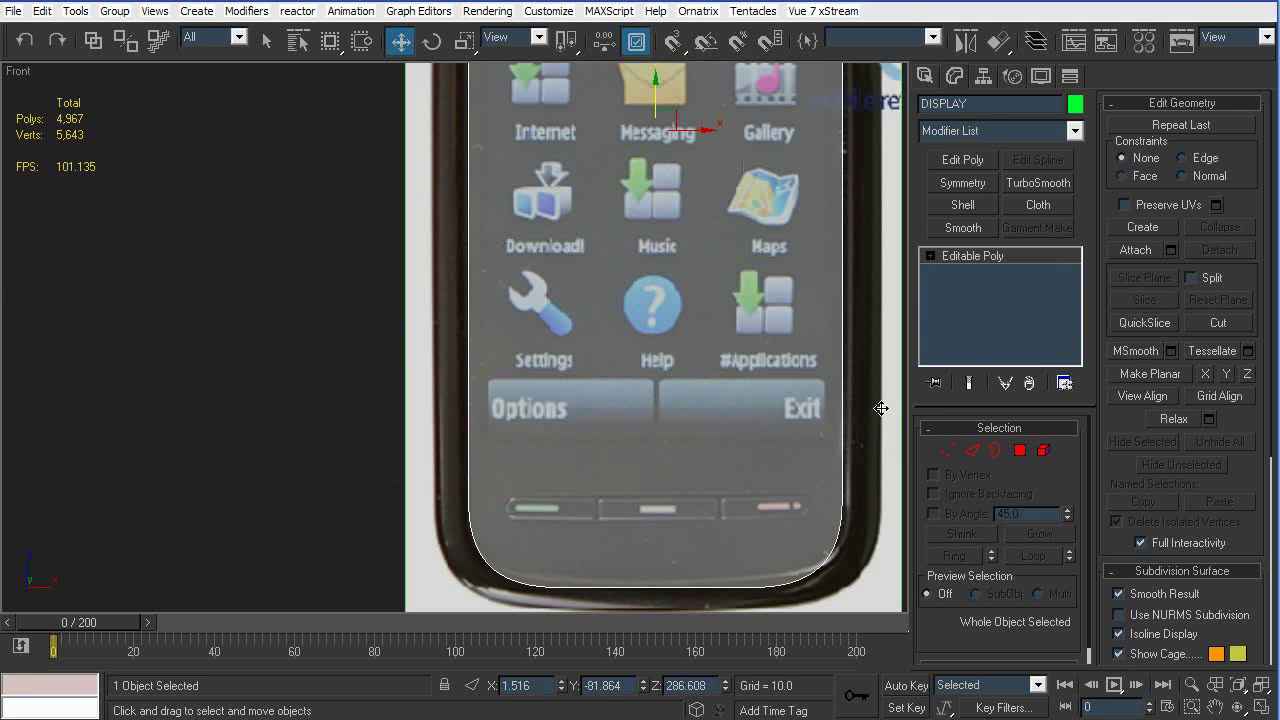
Remove the extra vertices along the display's two long straight sides
{"action": "left_click", "coordinate": [981, 459]}
{"action": "scroll", "coordinate": [605, 360], "scroll_direction": "down", "scroll_amount": 3}
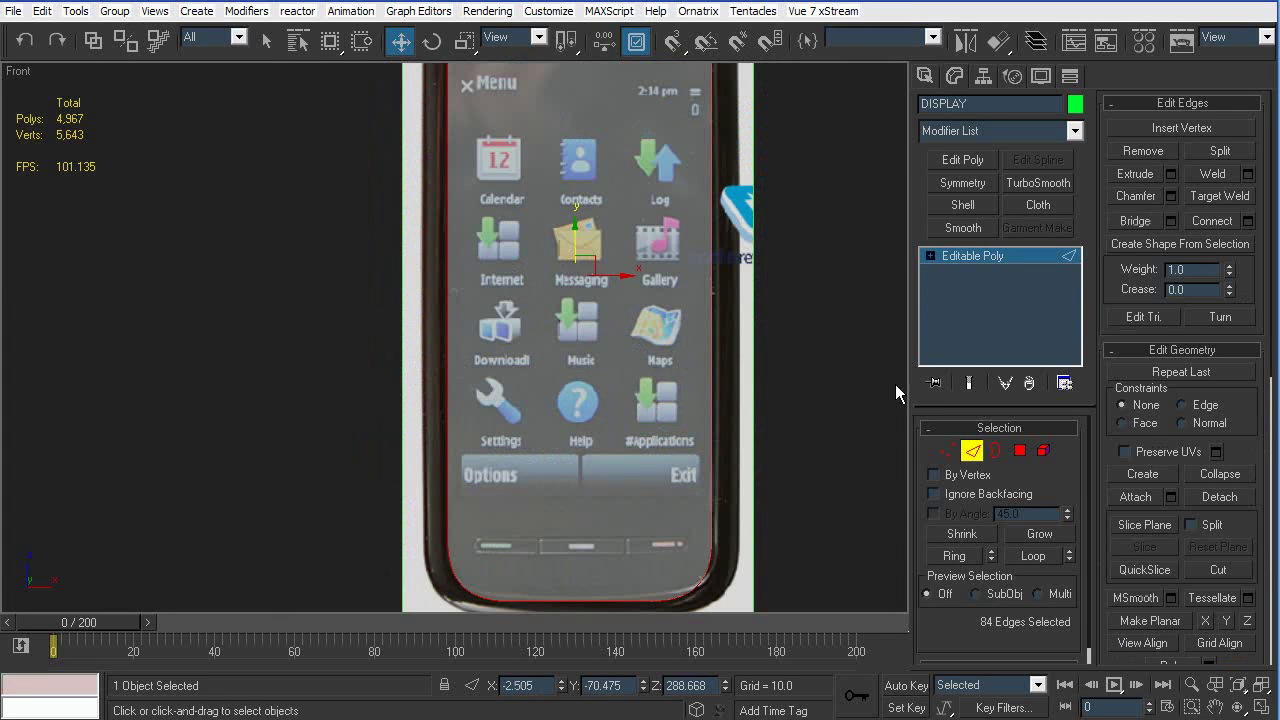
{"action": "left_click", "coordinate": [947, 451]}
{"action": "middle_click_drag", "start_coordinate": [740, 375], "coordinate": [730, 405]}
{"action": "left_click_drag", "start_coordinate": [553, 491], "coordinate": [374, 491]}
{"action": "middle_click_drag", "start_coordinate": [633, 281], "coordinate": [575, 435]}
{"action": "left_click_drag", "start_coordinate": [135, 516], "coordinate": [70, 593]}
{"action": "left_click_drag", "start_coordinate": [271, 437], "coordinate": [535, 234]}
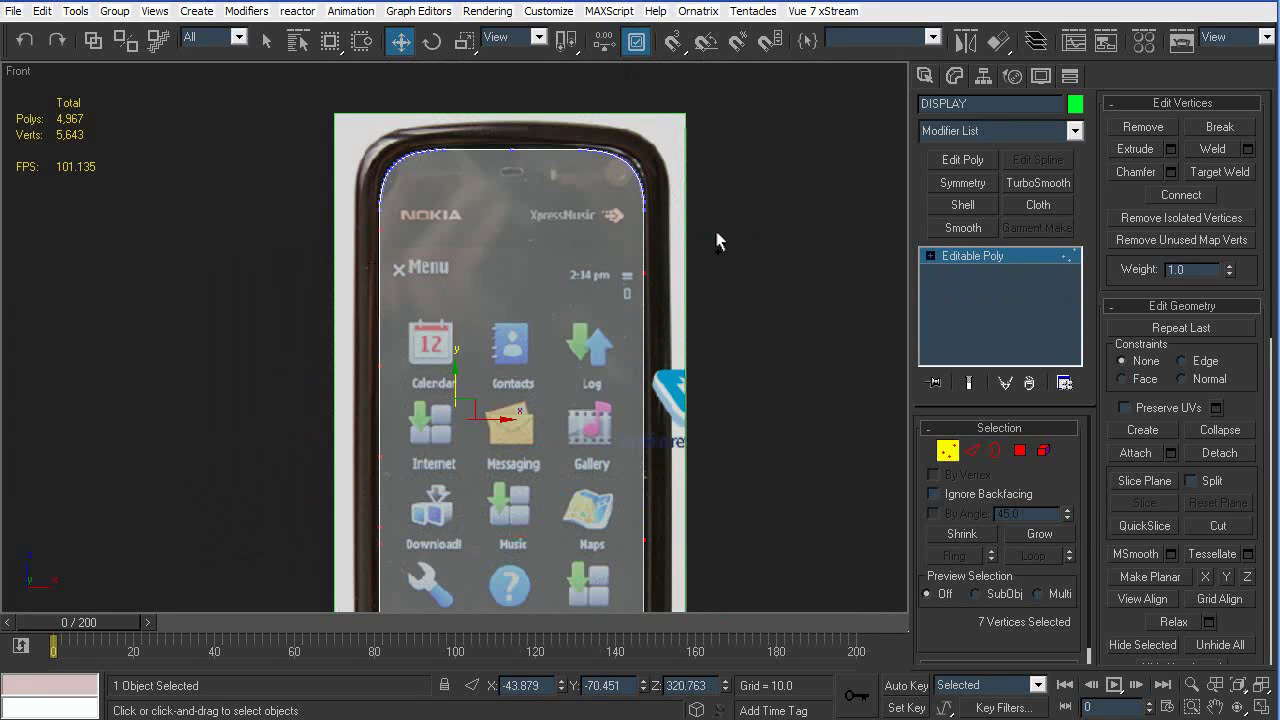
{"action": "middle_click_drag", "start_coordinate": [571, 527], "coordinate": [578, 226]}
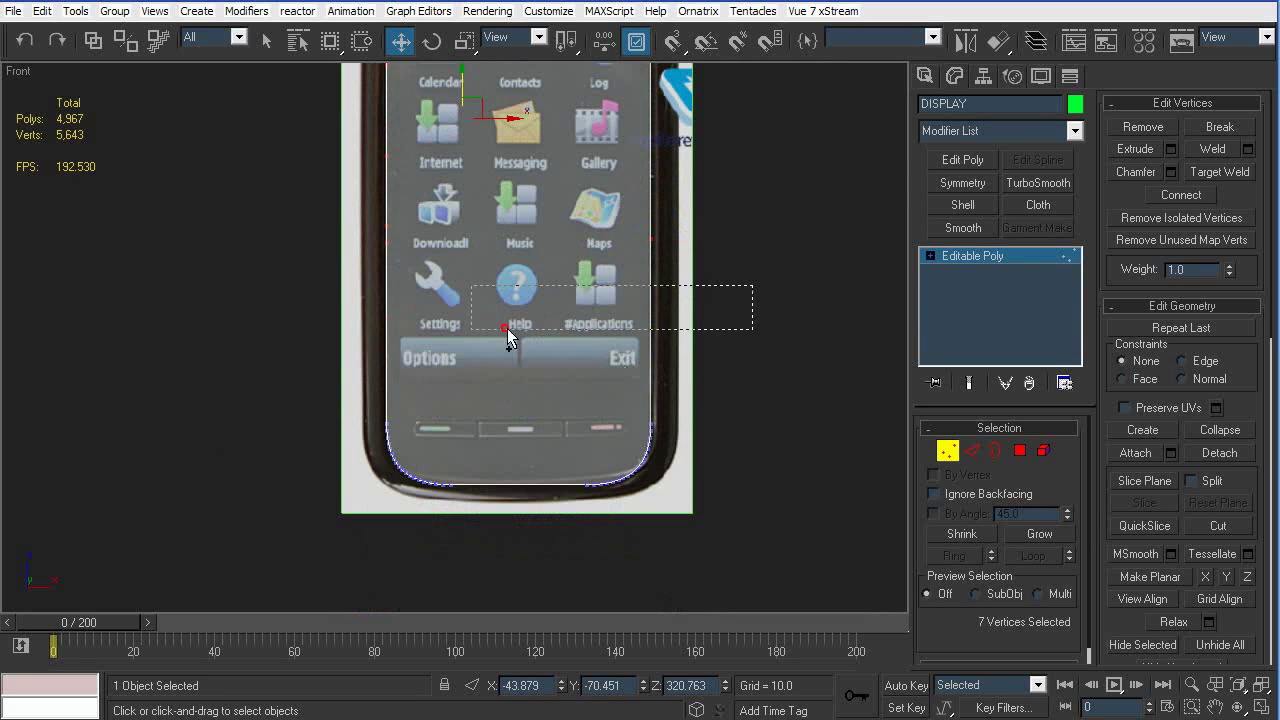
{"action": "key", "text": "BackSpace"}
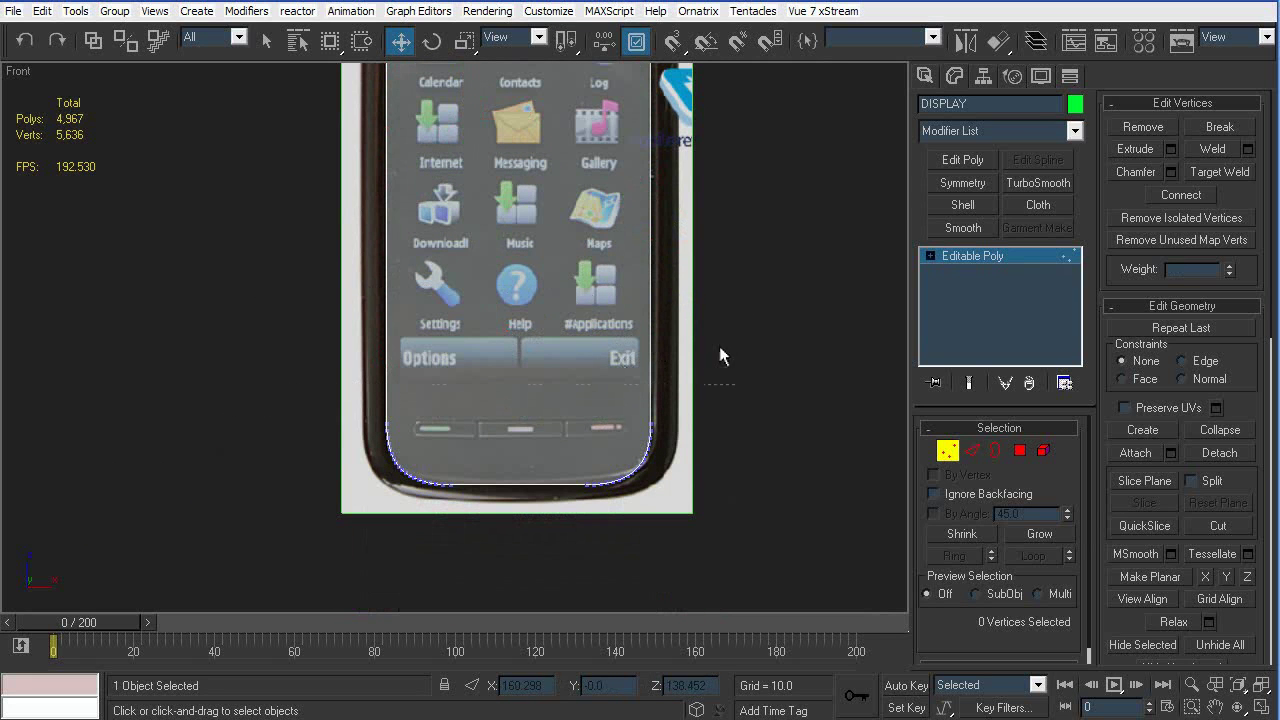
Connect the display's two long side edges with 2 segments, pinch 0 and slide 0
{"action": "key", "text": "2"}
{"action": "key", "text": "ctrl+shift+e"}
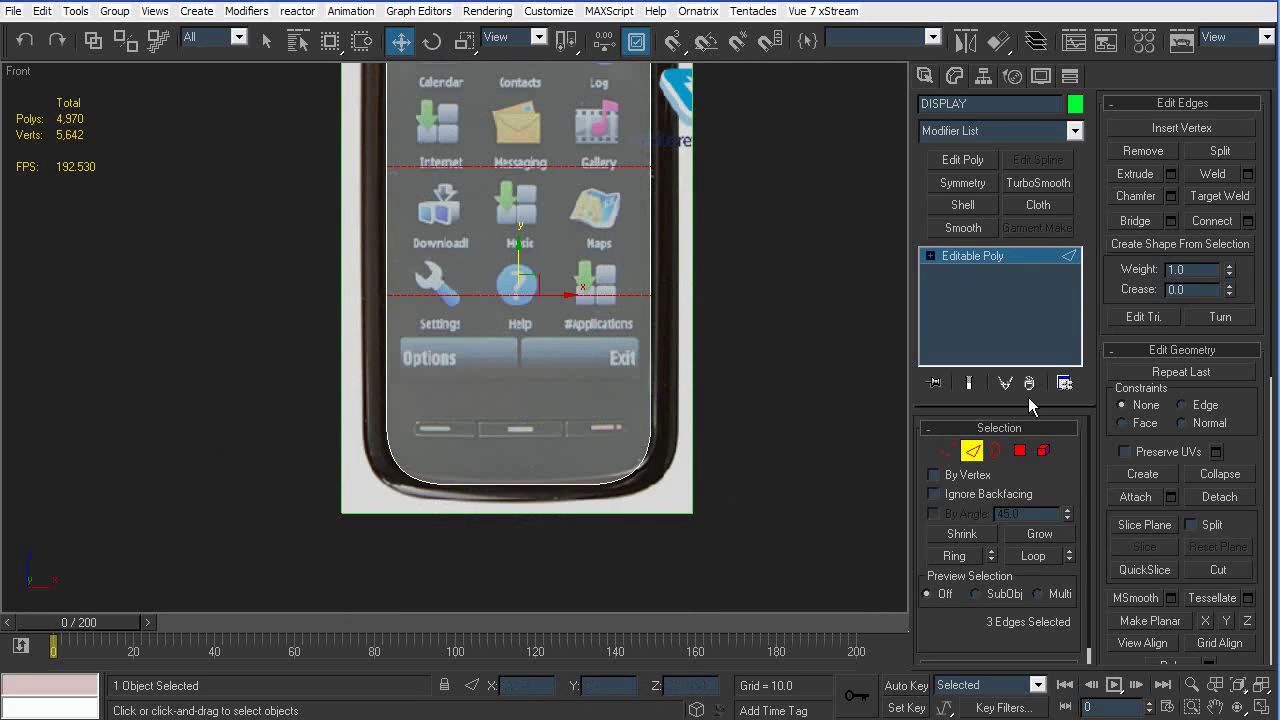
{"action": "middle_click_drag", "start_coordinate": [603, 372], "coordinate": [633, 476]}
{"action": "key", "text": "ctrl+z"}
{"action": "left_click", "coordinate": [1248, 221]}
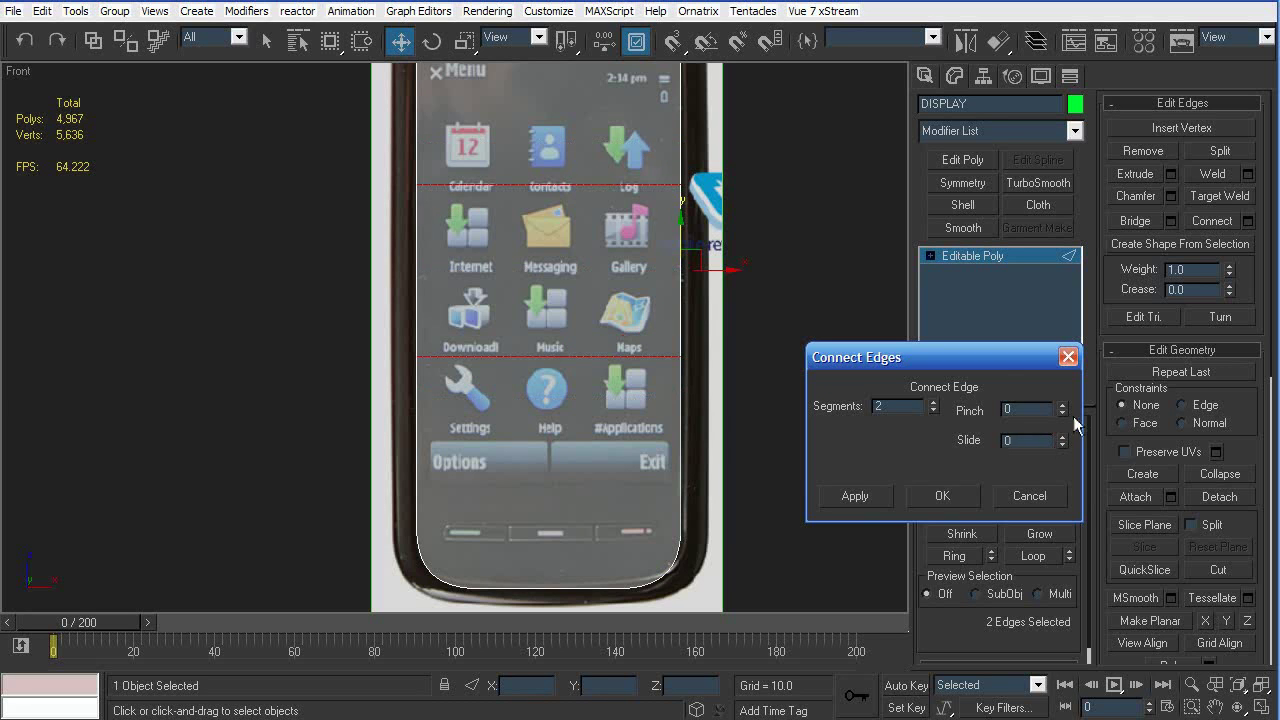
{"action": "left_click", "coordinate": [942, 495]}
Move the lower cross edge's vertices down to between the Options/Exit bar and the three keys
{"action": "left_click", "coordinate": [947, 450]}
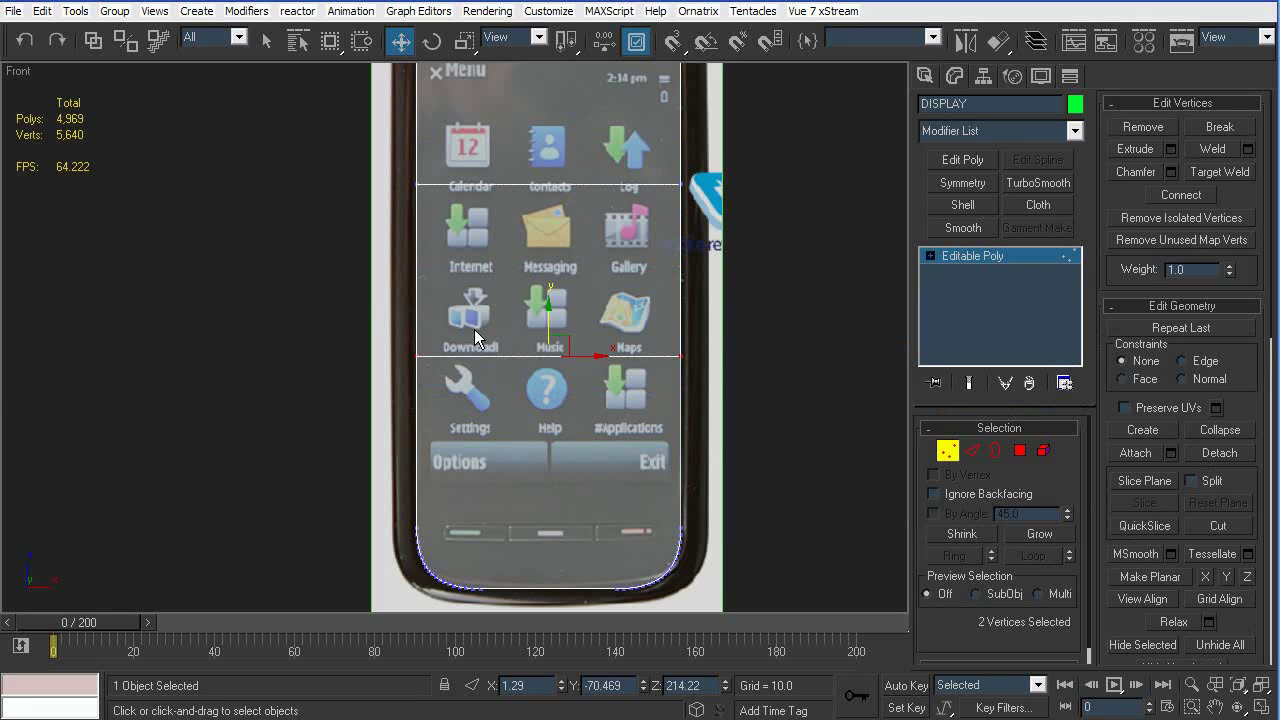
{"action": "left_click_drag", "start_coordinate": [546, 315], "coordinate": [539, 442]}
{"action": "middle_click_drag", "start_coordinate": [508, 271], "coordinate": [515, 427]}
Move the upper cross edge's two vertices up to Z 458.563, between the NOKIA logo and the Menu heading
{"action": "left_click_drag", "start_coordinate": [765, 287], "coordinate": [226, 383]}
{"action": "middle_click_drag", "start_coordinate": [429, 401], "coordinate": [447, 414]}
{"action": "scroll", "coordinate": [447, 414], "scroll_direction": "up", "scroll_amount": 2}
{"action": "left_click_drag", "start_coordinate": [626, 312], "coordinate": [626, 122]}
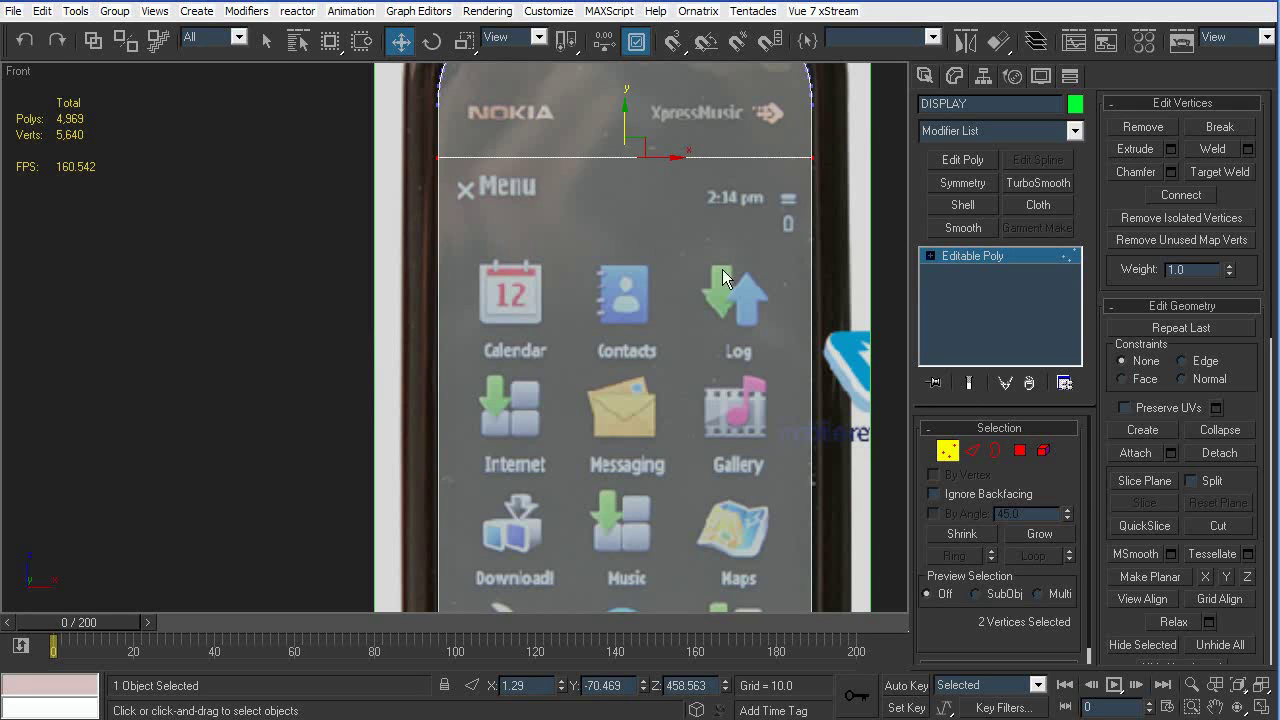
Inset the display's screen-area polygon by about 2.8
{"action": "scroll", "coordinate": [787, 365], "scroll_direction": "down", "scroll_amount": 2}
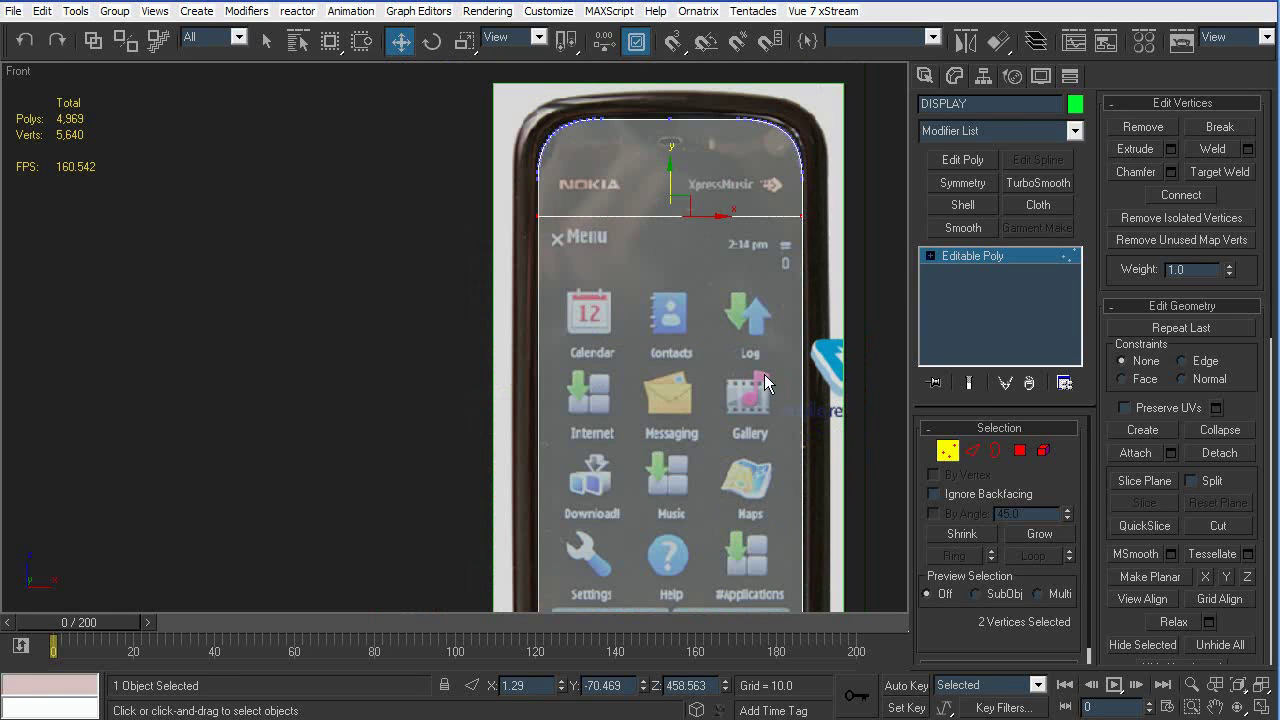
{"action": "left_click", "coordinate": [1019, 450]}
{"action": "left_click", "coordinate": [677, 331]}
{"action": "scroll", "coordinate": [654, 329], "scroll_direction": "up", "scroll_amount": 2}
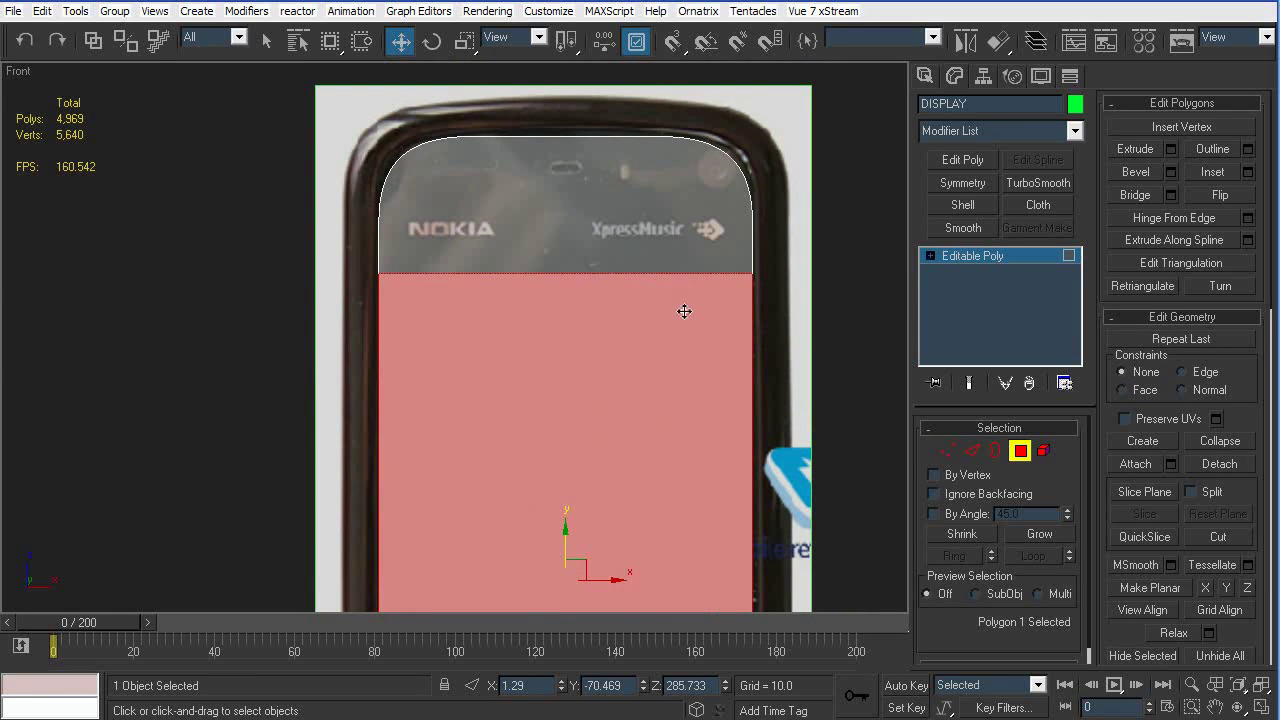
{"action": "key", "text": "F2"}
{"action": "scroll", "coordinate": [570, 332], "scroll_direction": "up", "scroll_amount": 3}
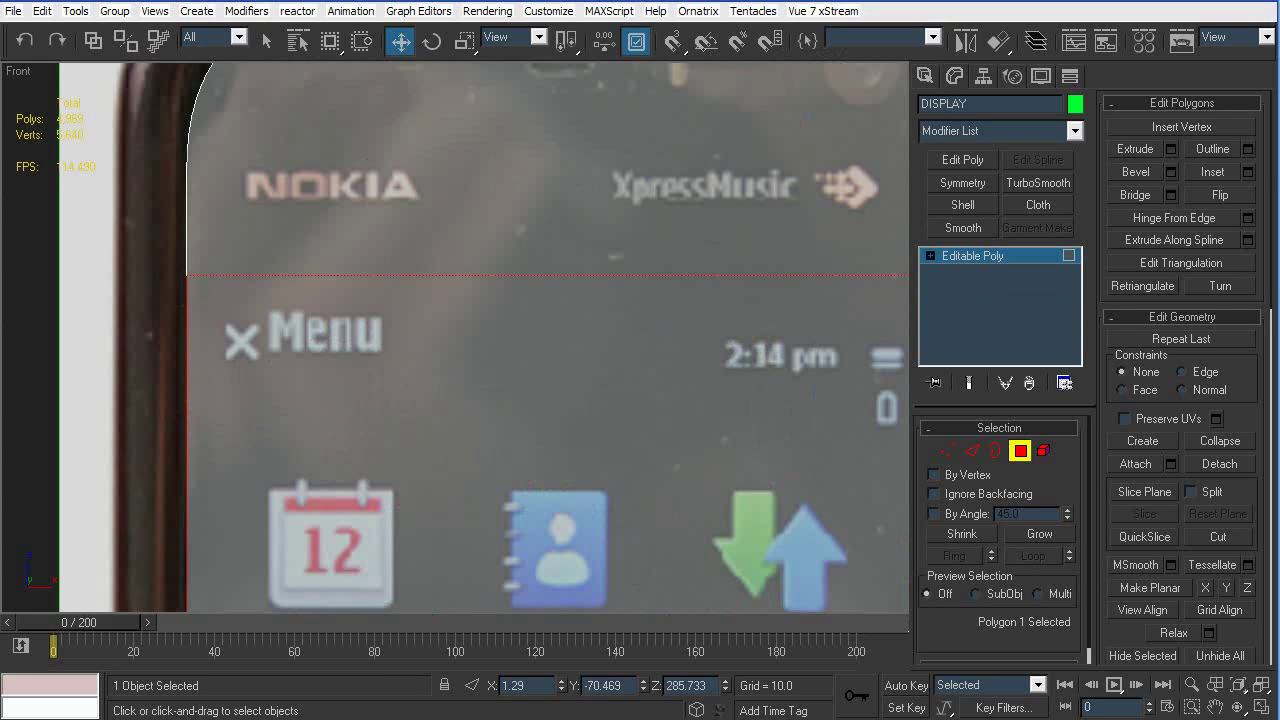
{"action": "left_click", "coordinate": [1248, 172]}
{"action": "left_click_drag", "start_coordinate": [1040, 416], "coordinate": [1035, 432]}
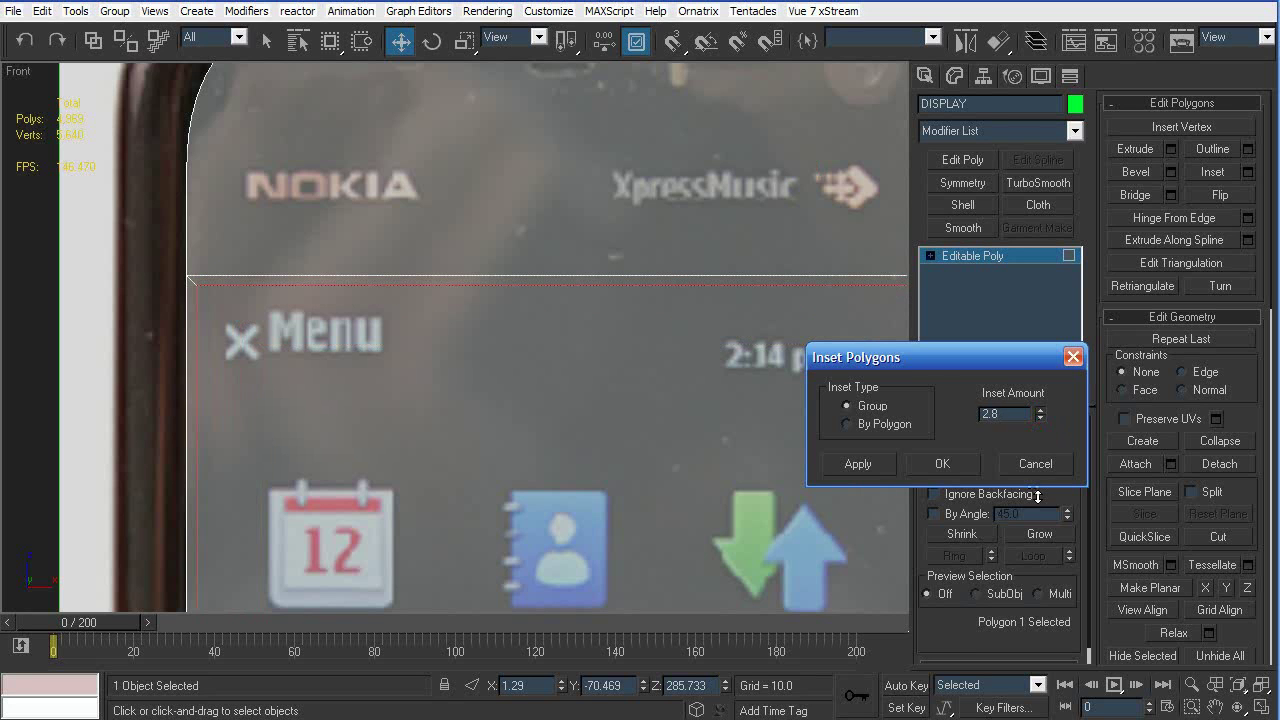
{"action": "left_click", "coordinate": [942, 464]}
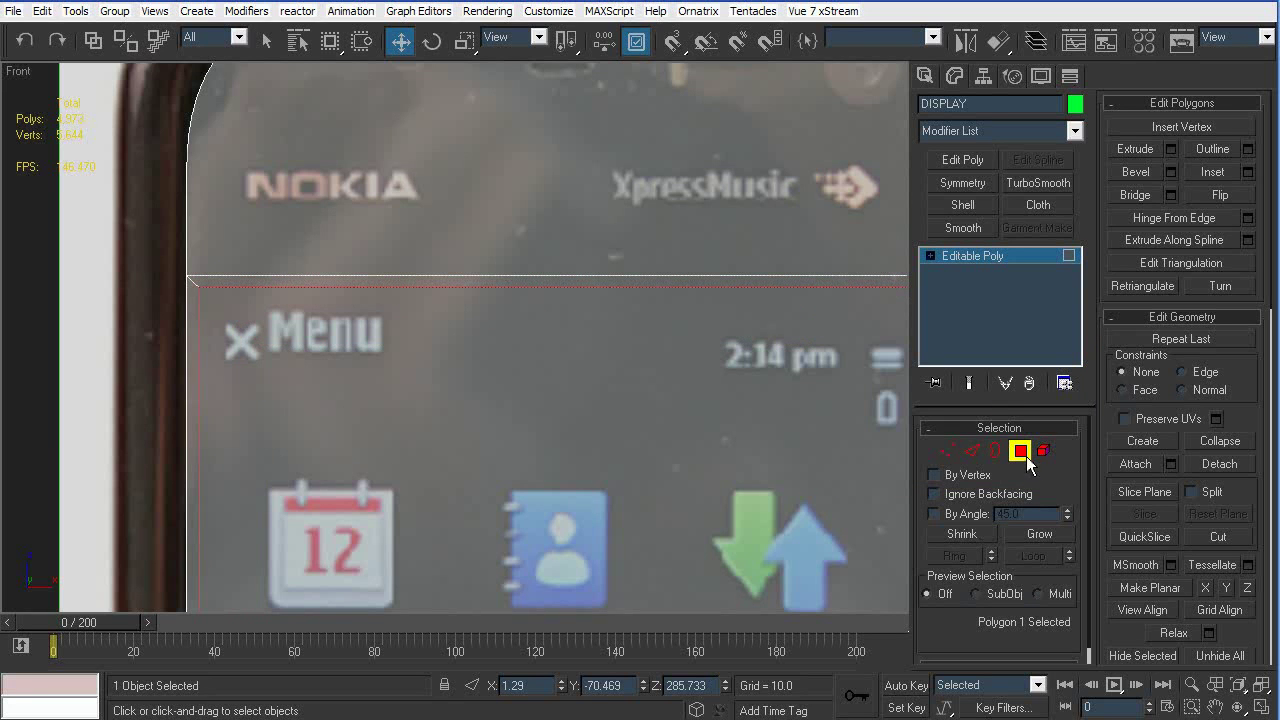
Extrude the inset screen polygon inward by about -13.8 in the Perspective view, and deselect the display
{"action": "key", "text": "p"}
{"action": "key", "text": "z"}
{"action": "key", "text": "alt+x"}
{"action": "middle_click_drag", "start_coordinate": [726, 385], "coordinate": [708, 392], "text": "alt"}
{"action": "key", "text": "F2"}
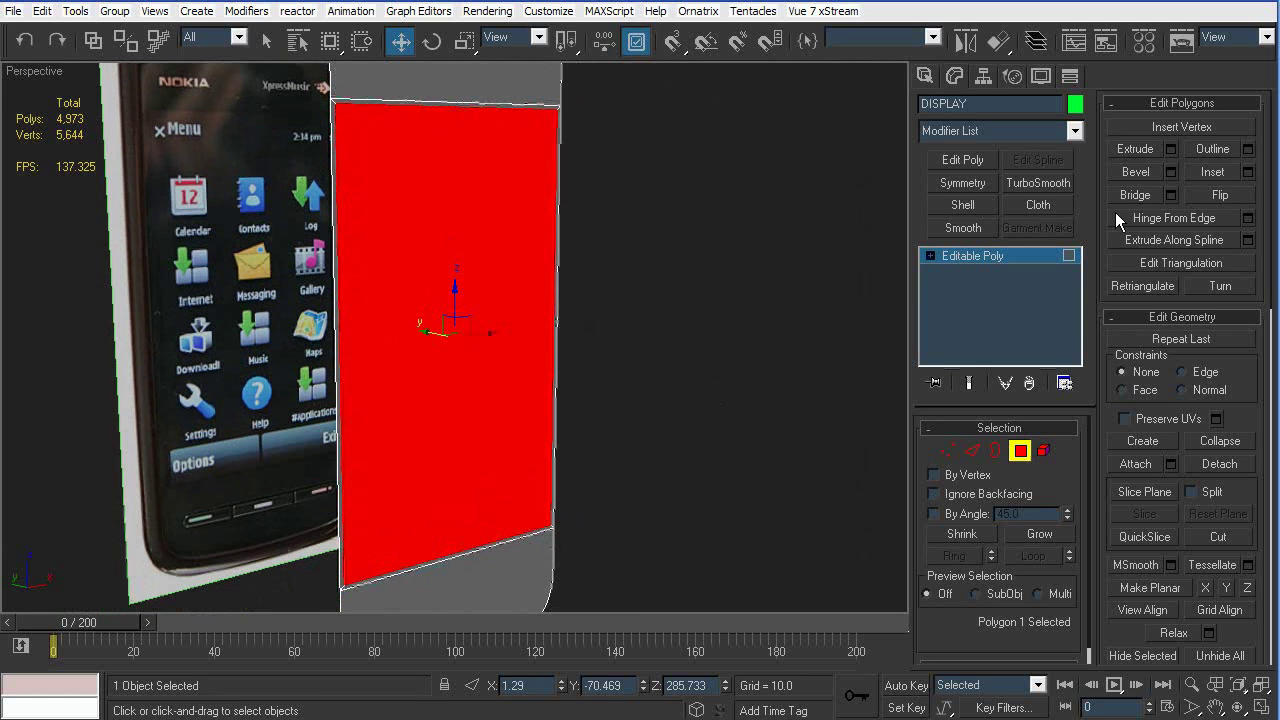
{"action": "left_click", "coordinate": [1171, 149]}
{"action": "left_click_drag", "start_coordinate": [1041, 407], "coordinate": [1030, 638]}
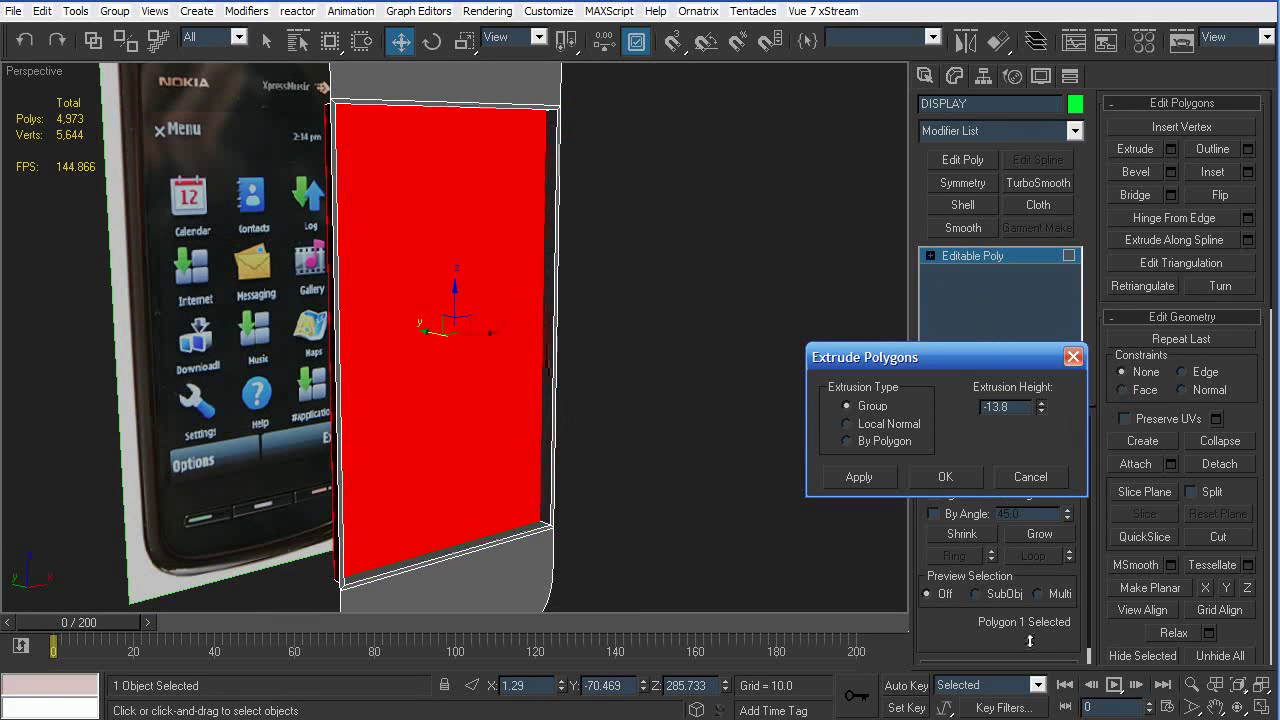
{"action": "left_click", "coordinate": [945, 477]}
{"action": "left_click", "coordinate": [1014, 432]}
{"action": "left_click", "coordinate": [700, 294]}
{"action": "right_click", "coordinate": [714, 360]}
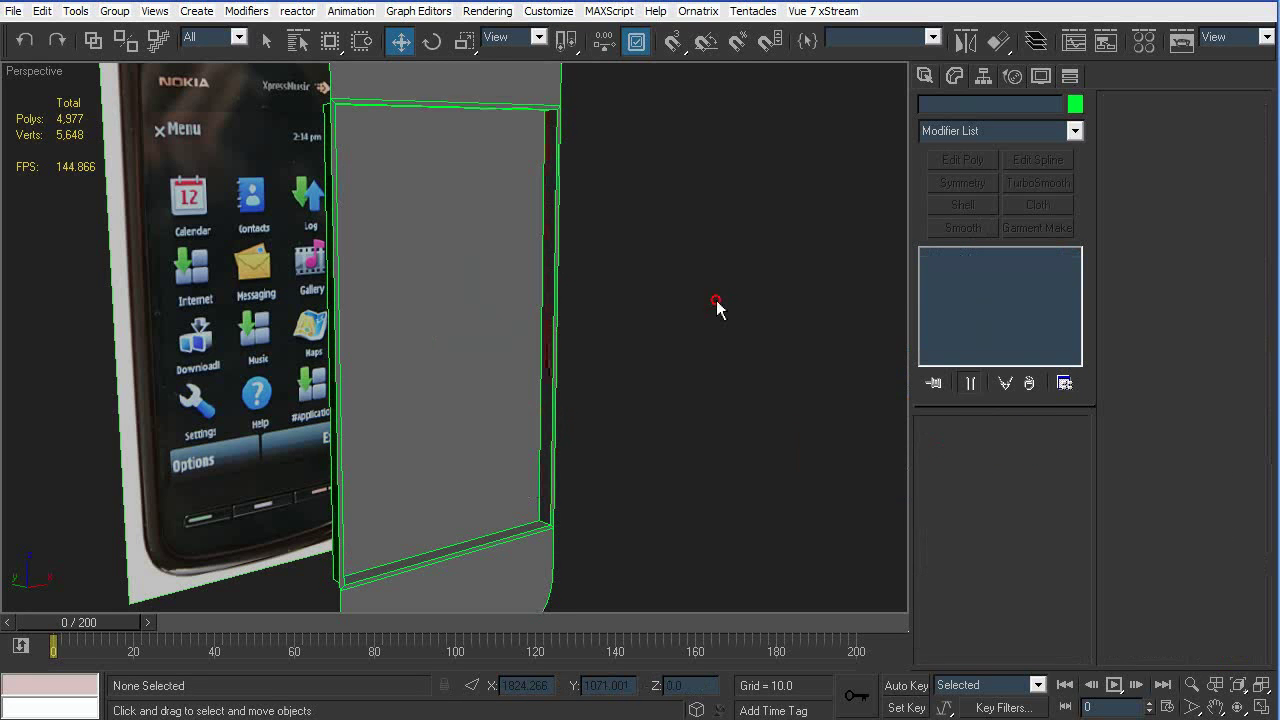
{"action": "left_click", "coordinate": [736, 217]}
Inspect the recessed screen without edge overlays, up close and against the whole phone
{"action": "middle_click_drag", "start_coordinate": [737, 217], "coordinate": [680, 232], "text": "alt"}
{"action": "key", "text": "F4"}
{"action": "scroll", "coordinate": [640, 258], "scroll_direction": "up", "scroll_amount": 3}
{"action": "middle_click_drag", "start_coordinate": [618, 276], "coordinate": [617, 206], "text": "alt"}
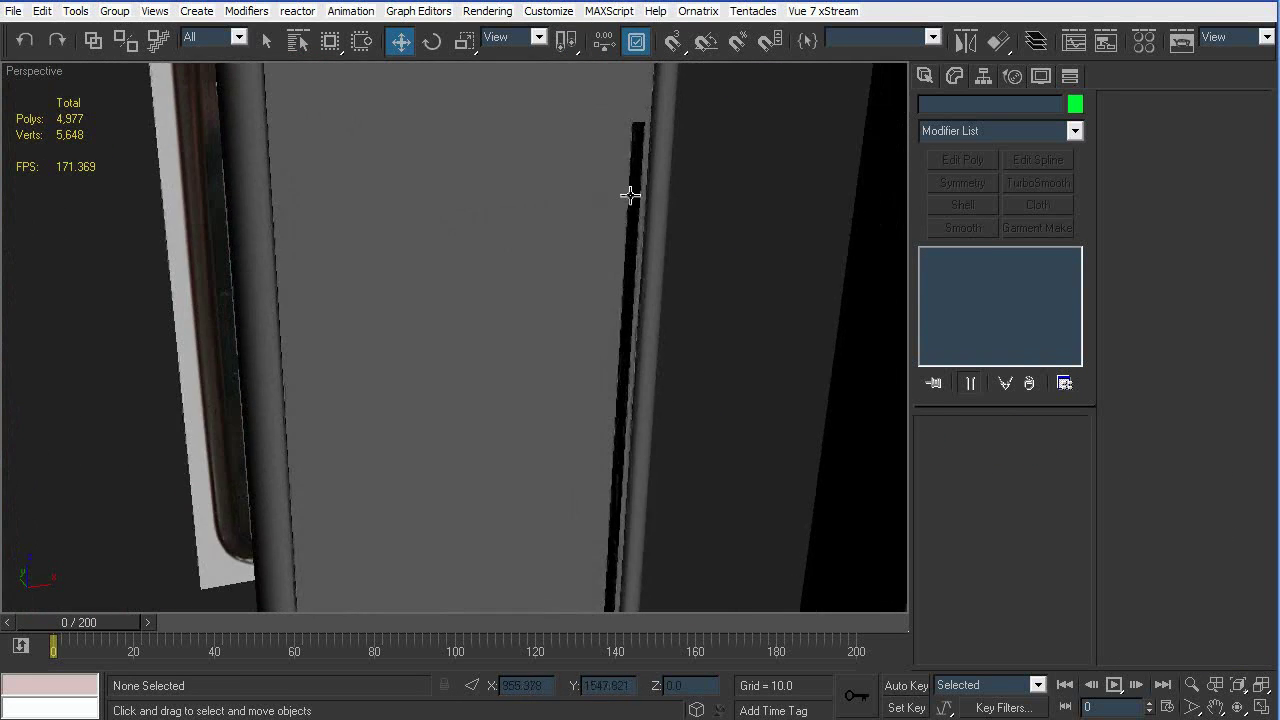
{"action": "scroll", "coordinate": [428, 331], "scroll_direction": "down", "scroll_amount": 2}
{"action": "middle_click_drag", "start_coordinate": [428, 331], "coordinate": [620, 420], "text": "alt"}
{"action": "scroll", "coordinate": [546, 280], "scroll_direction": "down", "scroll_amount": 3}
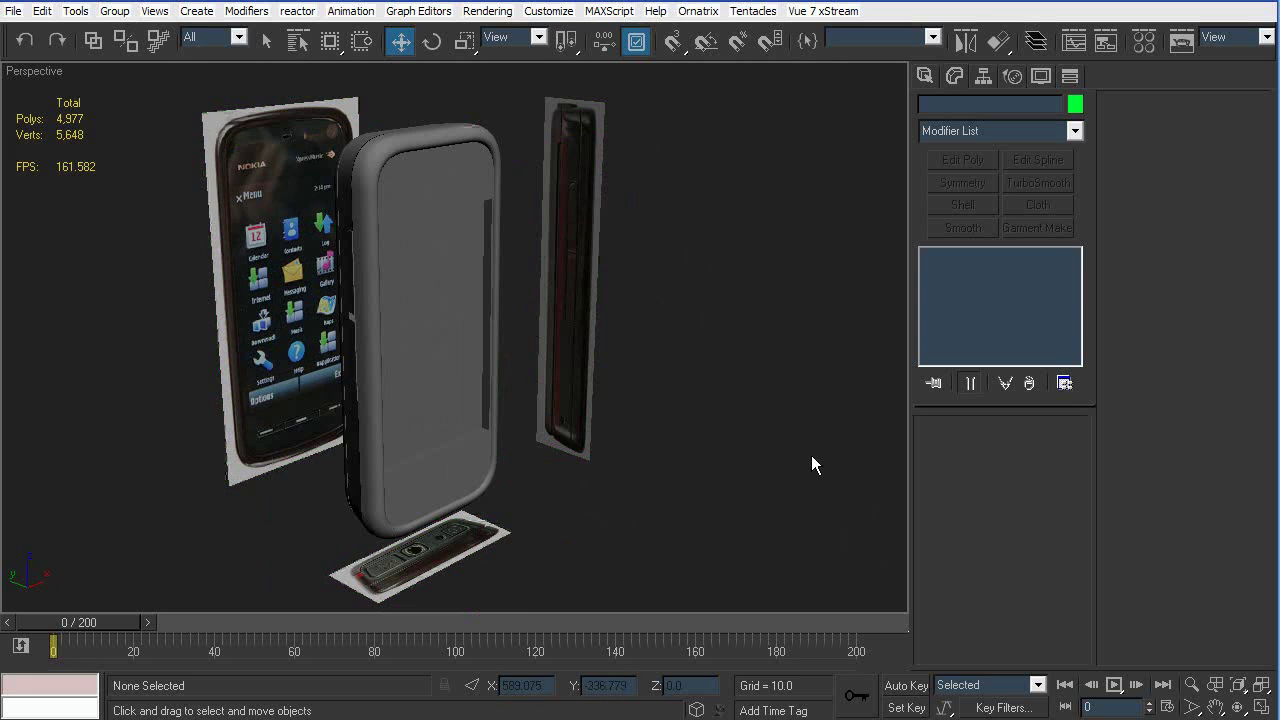
{"action": "scroll", "coordinate": [769, 470], "scroll_direction": "up", "scroll_amount": 3}
{"action": "scroll", "coordinate": [657, 451], "scroll_direction": "down", "scroll_amount": 4}
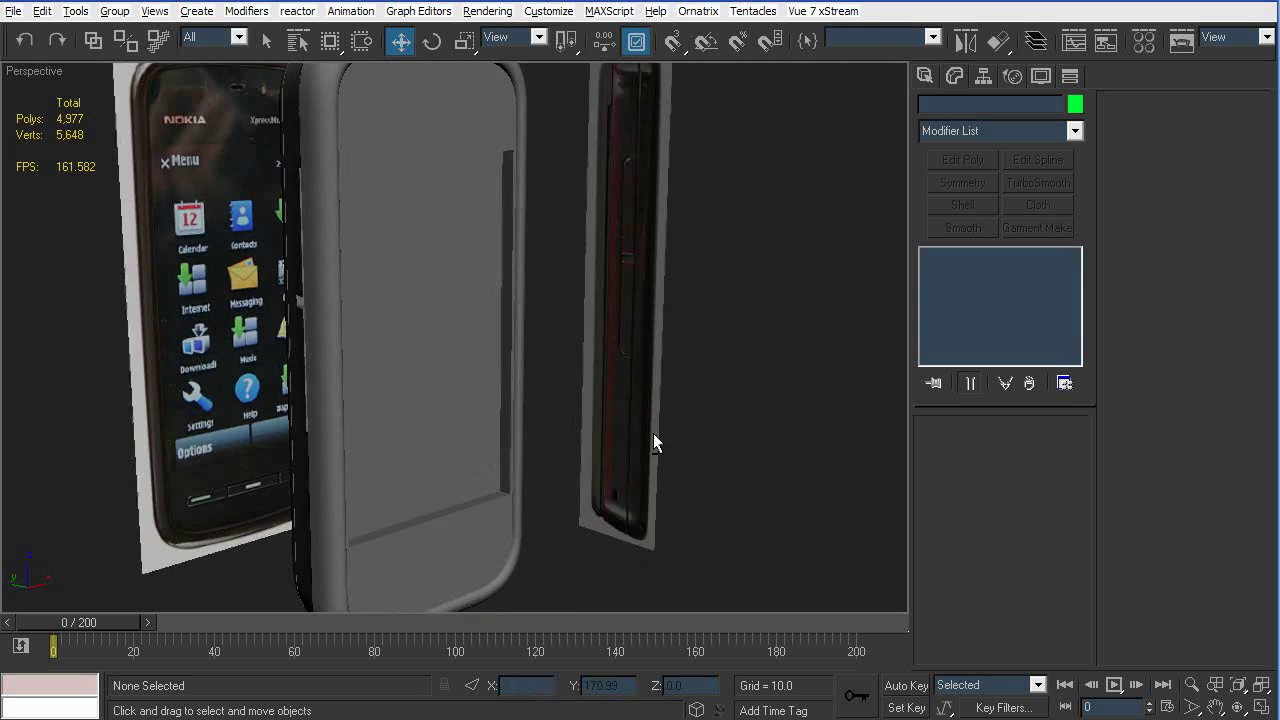
{"action": "scroll", "coordinate": [673, 381], "scroll_direction": "up", "scroll_amount": 3}
{"action": "scroll", "coordinate": [674, 381], "scroll_direction": "down", "scroll_amount": 3}
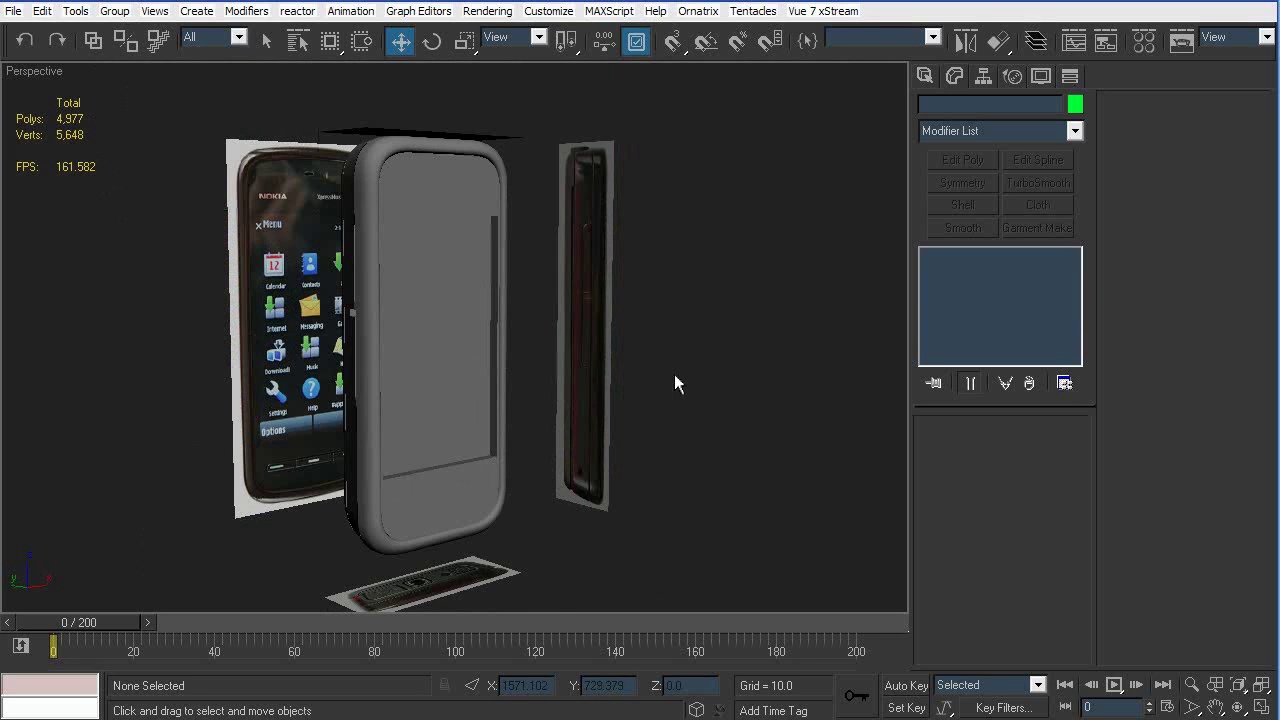
Switch the viewport to the Back view with the whole phone framed
{"action": "middle_click_drag", "start_coordinate": [650, 372], "coordinate": [898, 388], "text": "alt"}
{"action": "middle_click_drag", "start_coordinate": [823, 403], "coordinate": [946, 381], "text": "alt"}
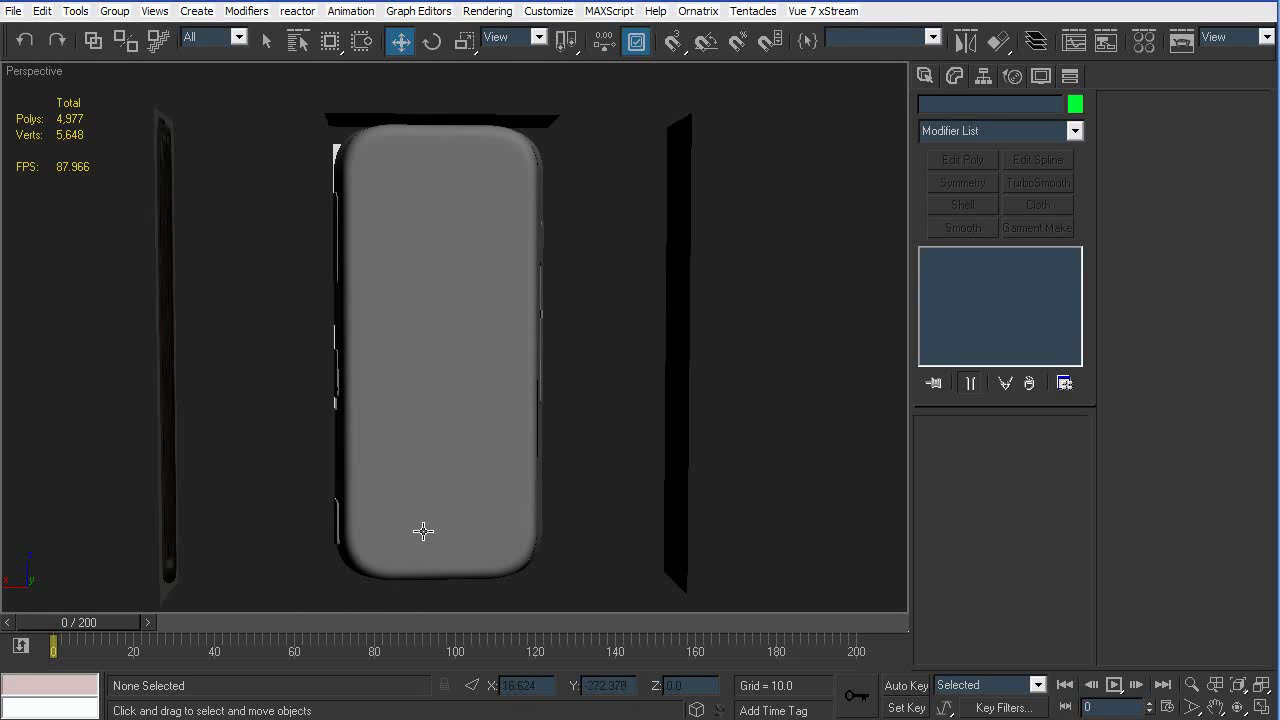
{"action": "middle_click_drag", "start_coordinate": [428, 417], "coordinate": [314, 525], "text": "alt"}
{"action": "key", "text": "v"}
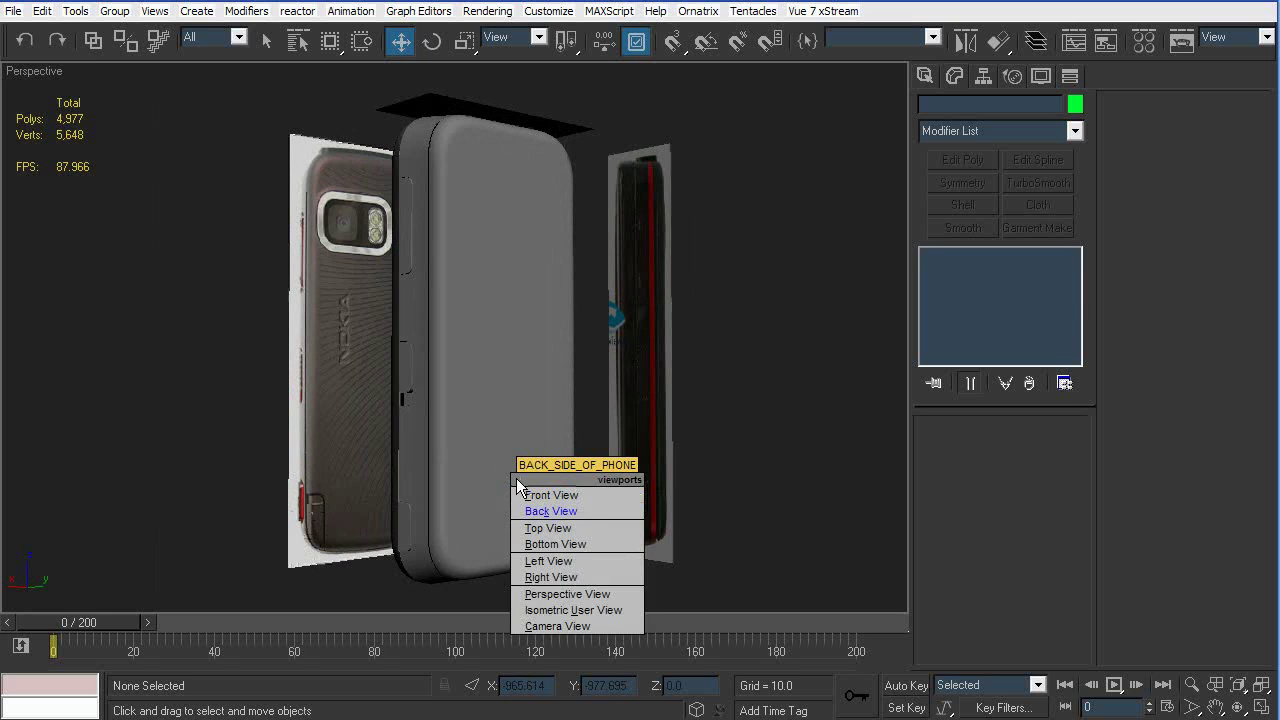
{"action": "left_click", "coordinate": [583, 512]}
{"action": "key", "text": "z"}
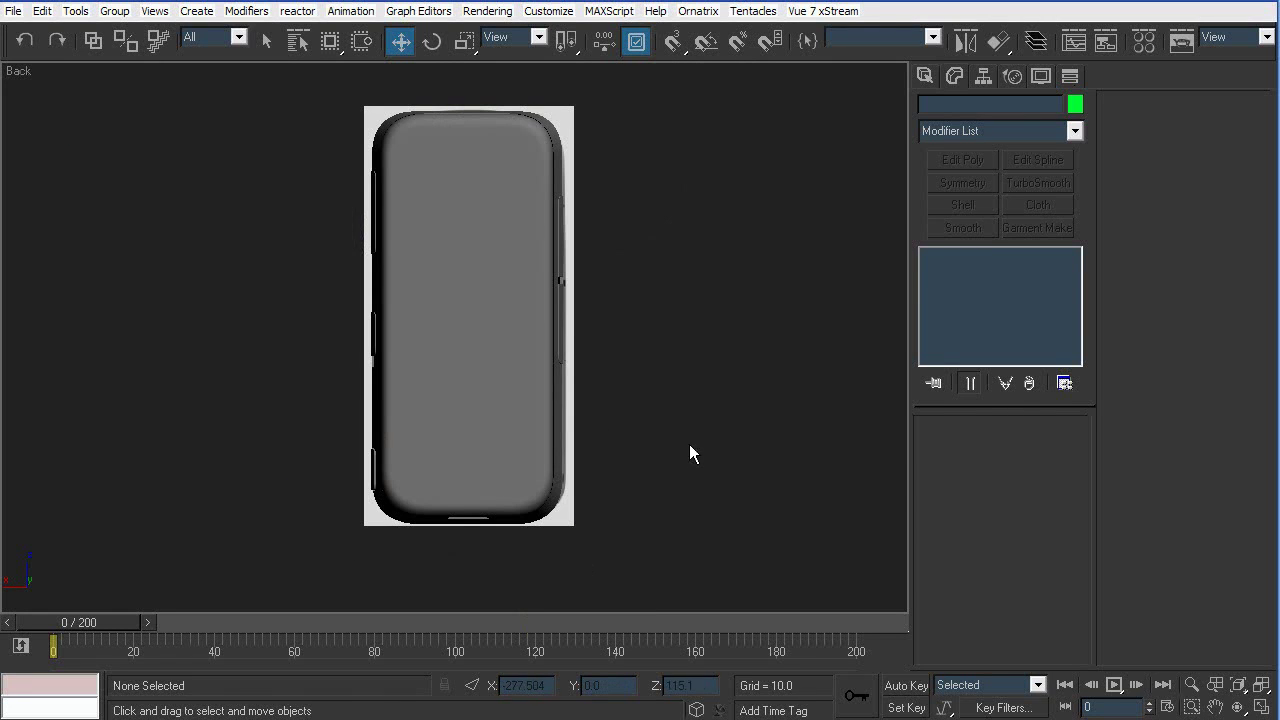
Hide everything except the back shell and the back reference image, and make the shell see-through
{"action": "left_click", "coordinate": [474, 394]}
{"action": "key", "text": "F3"}
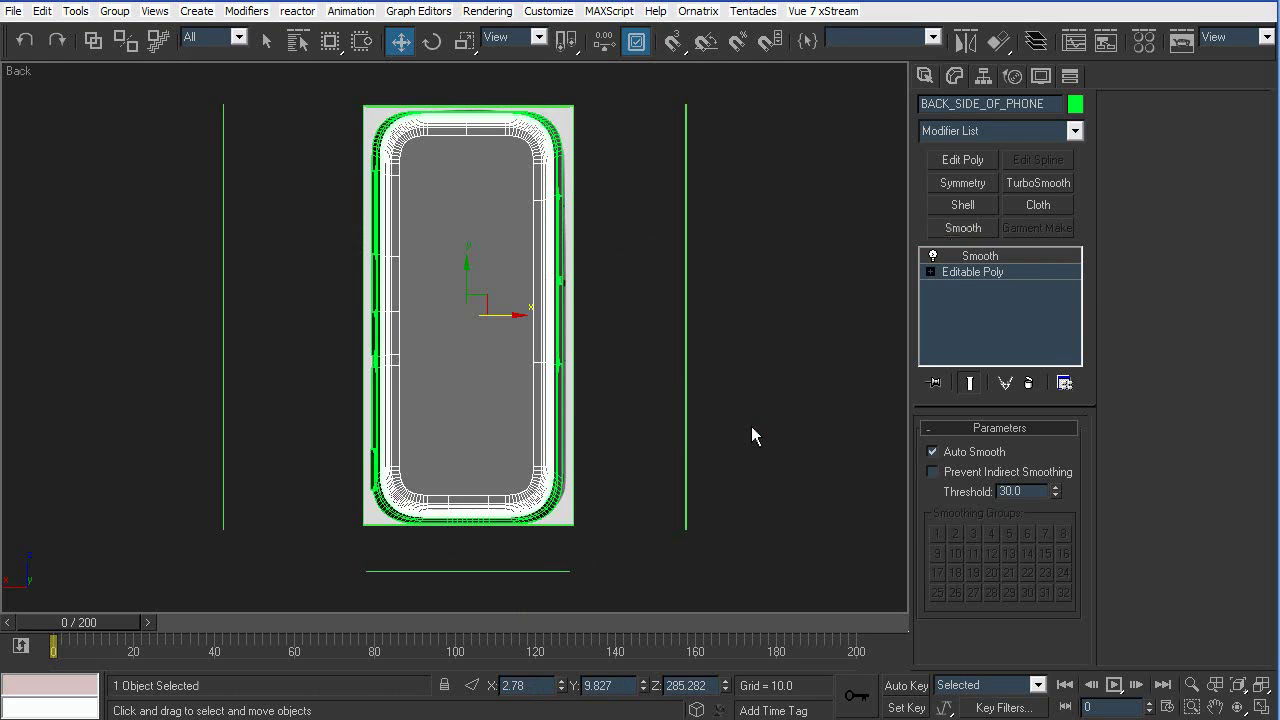
{"action": "left_click", "coordinate": [571, 127], "text": "ctrl"}
{"action": "right_click", "coordinate": [636, 206]}
{"action": "left_click", "coordinate": [687, 134]}
{"action": "left_click", "coordinate": [598, 249]}
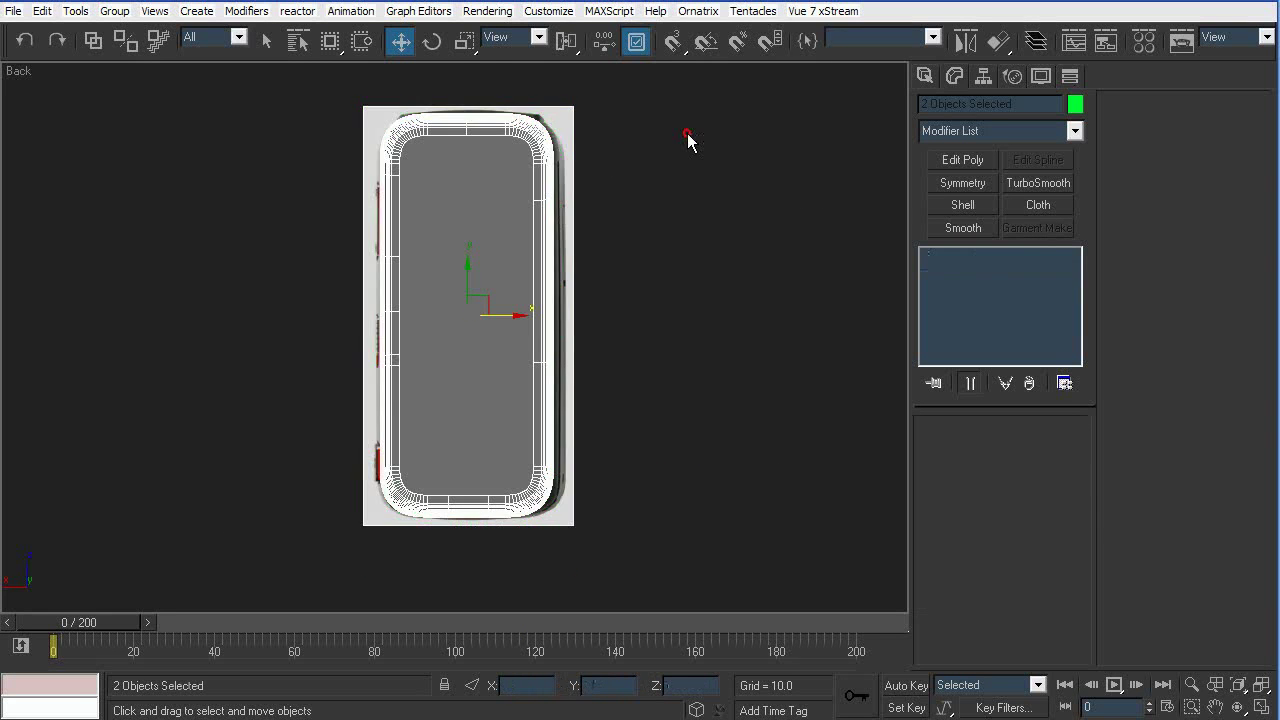
{"action": "left_click", "coordinate": [517, 288]}
{"action": "left_click", "coordinate": [729, 394]}
Remove five adjacent edge loops from the back shell's rounded lower corner at the small cover, next to the straight bottom side
{"action": "scroll", "coordinate": [423, 500], "scroll_direction": "up", "scroll_amount": 8}
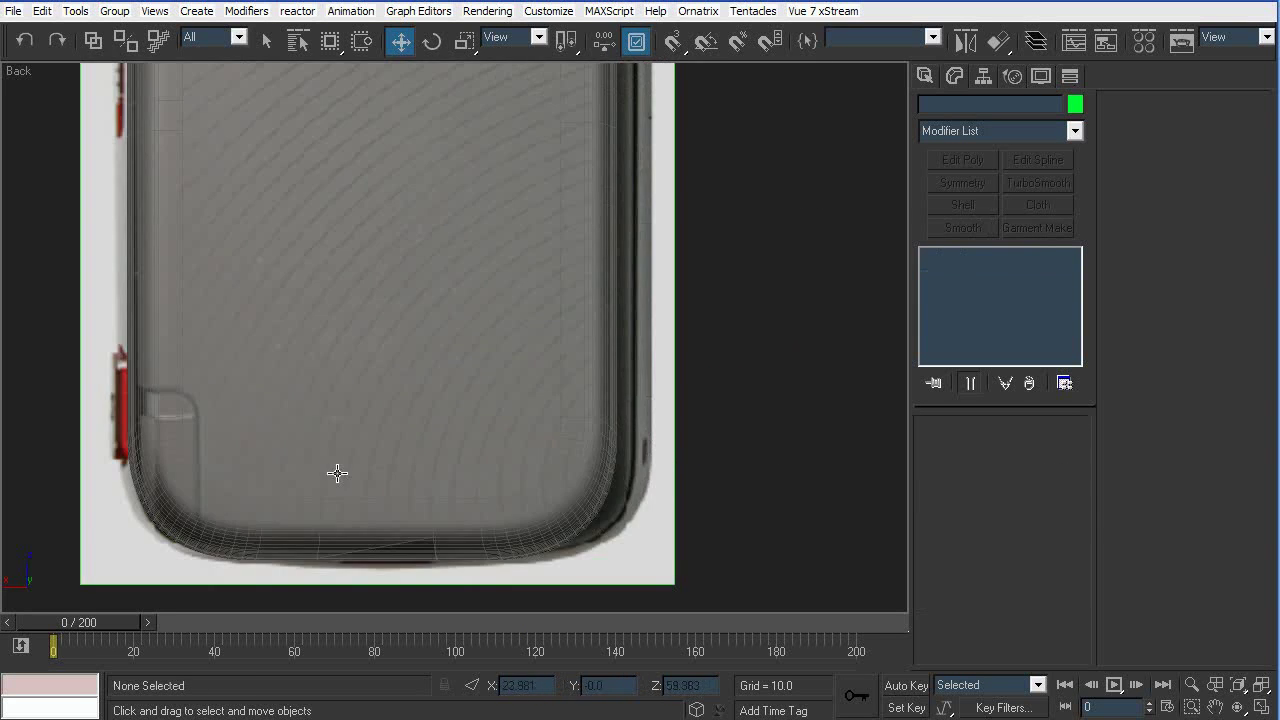
{"action": "left_click", "coordinate": [455, 446]}
{"action": "scroll", "coordinate": [594, 383], "scroll_direction": "up", "scroll_amount": 2}
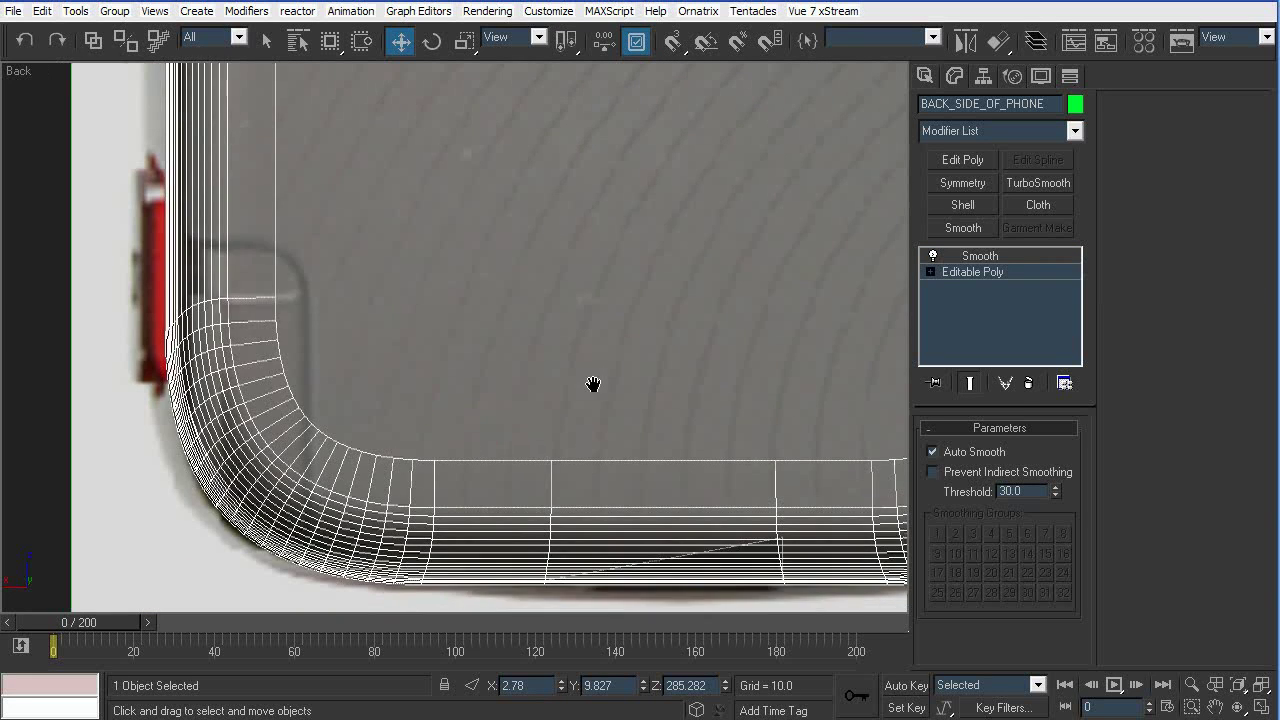
{"action": "scroll", "coordinate": [449, 341], "scroll_direction": "up", "scroll_amount": 2}
{"action": "left_click", "coordinate": [962, 272]}
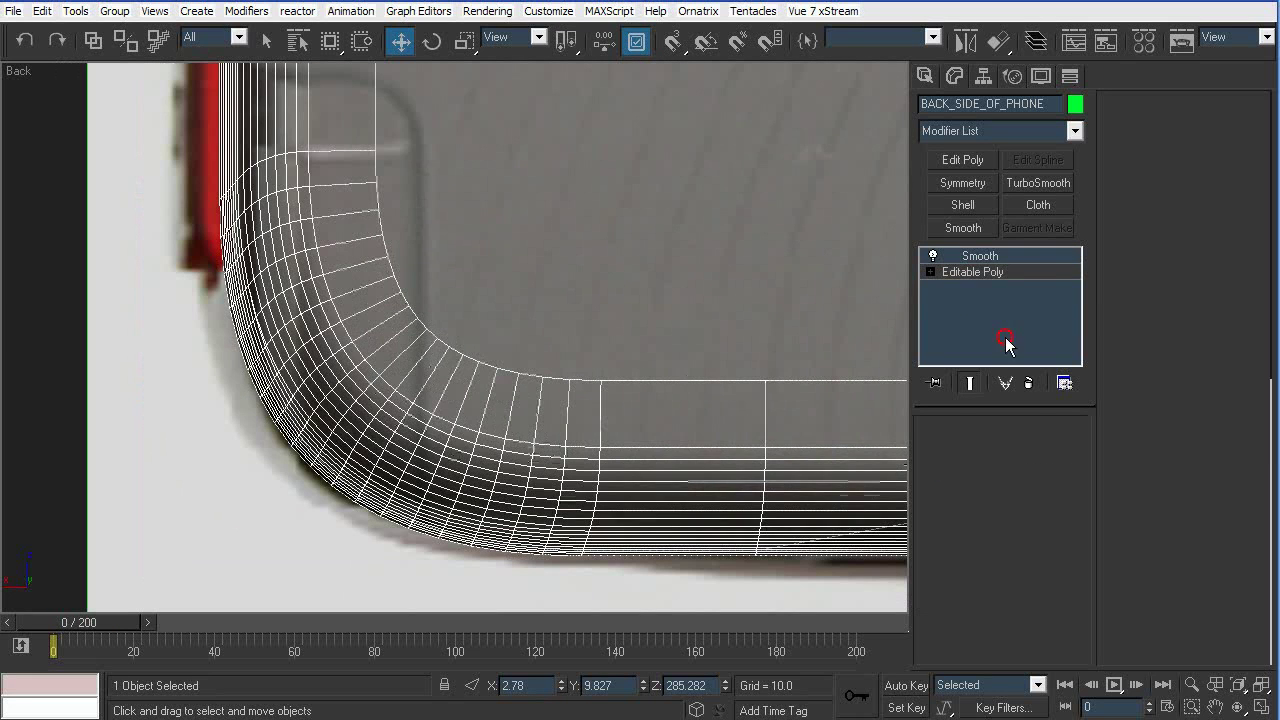
{"action": "key", "text": "2"}
{"action": "left_click", "coordinate": [455, 368]}
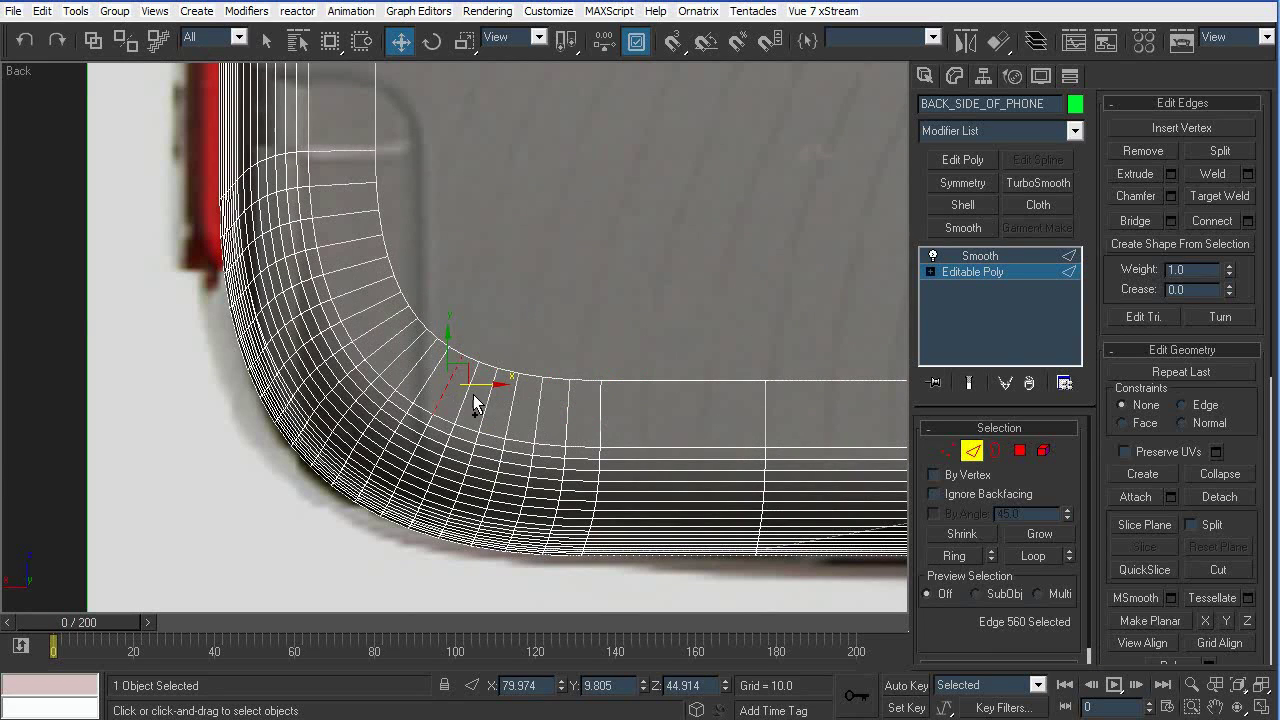
{"action": "left_click", "coordinate": [488, 398], "text": "ctrl"}
{"action": "left_click", "coordinate": [522, 405], "text": "ctrl"}
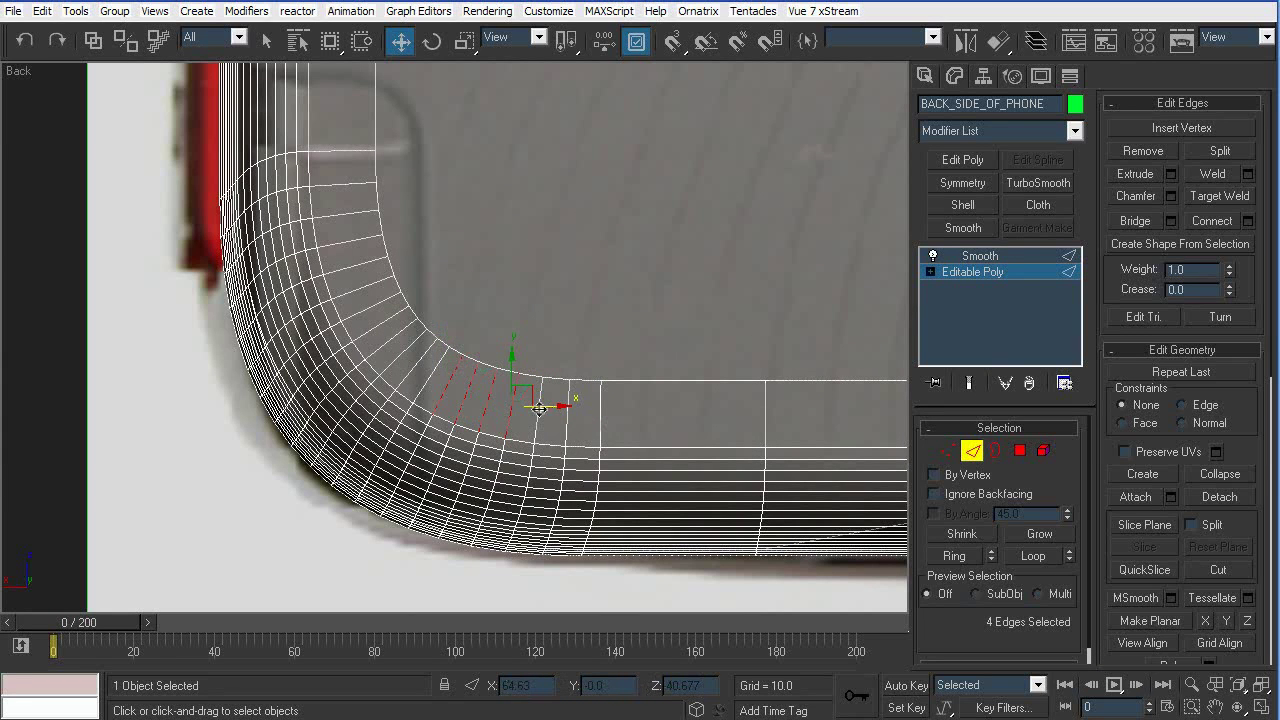
{"action": "key", "text": "alt+l"}
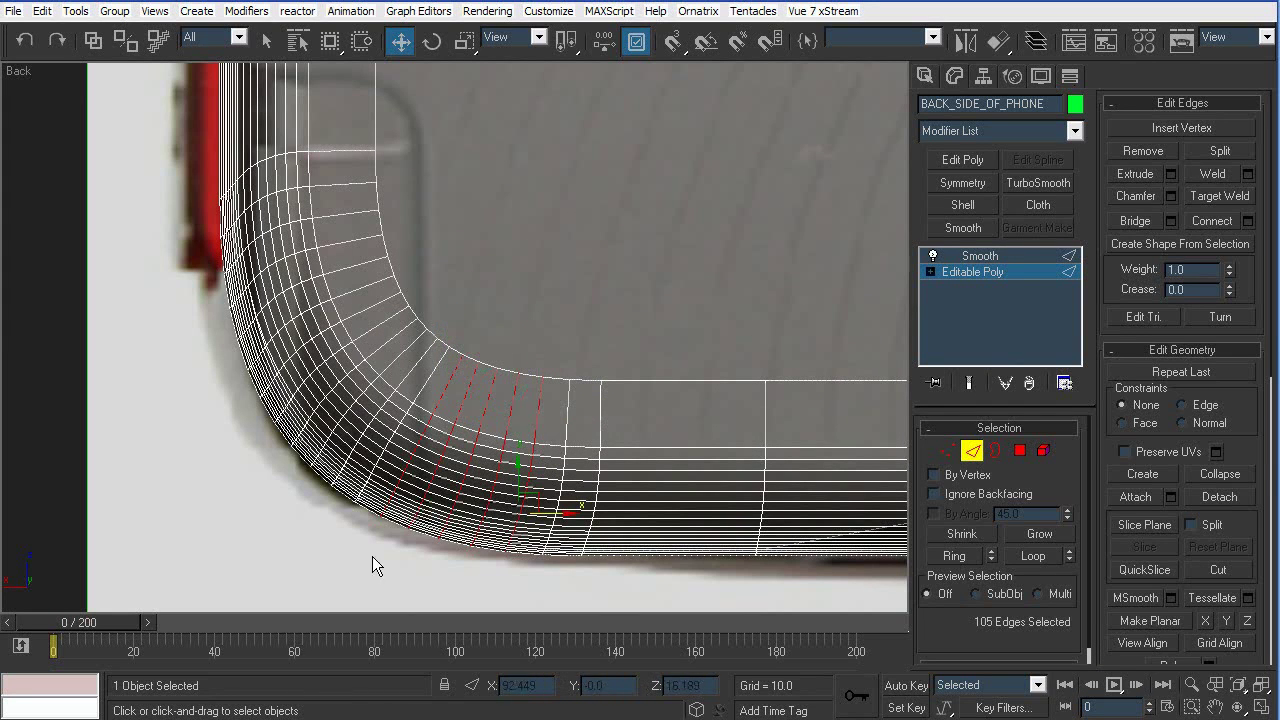
{"action": "left_click", "coordinate": [1141, 151]}
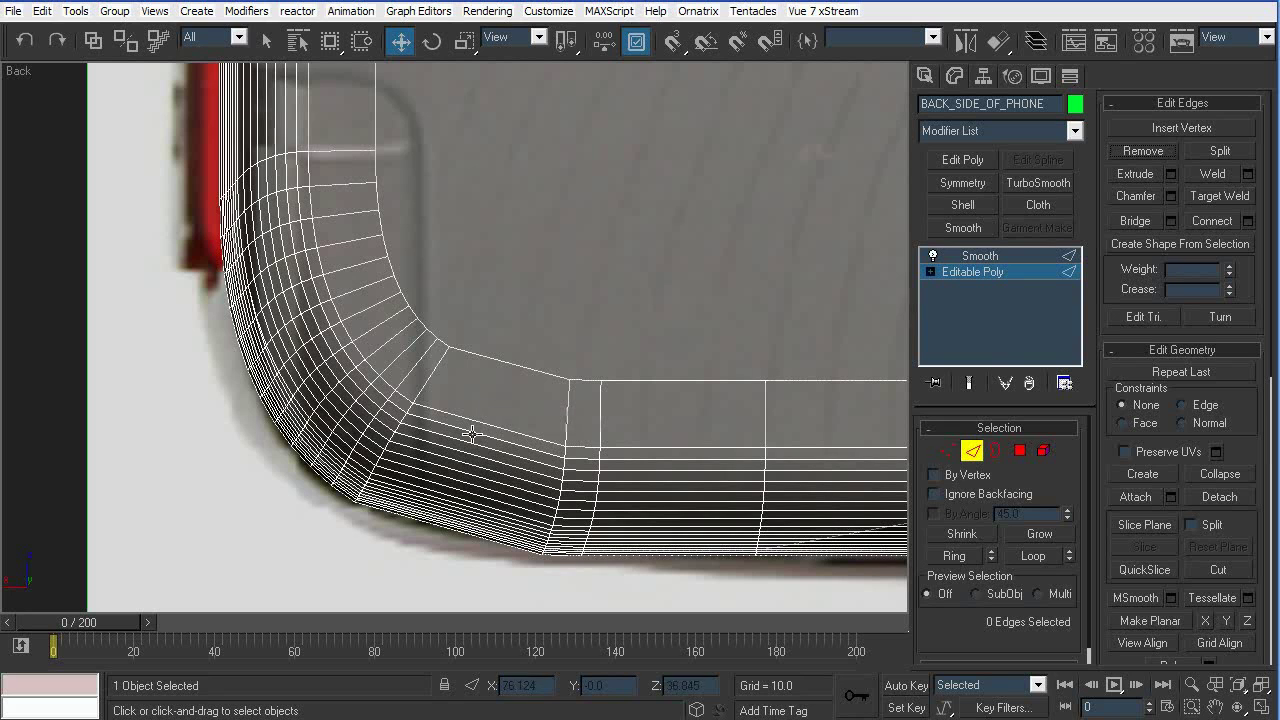
Remove three more edge loops further around the same corner and select the loop left between the two cleared areas
{"action": "left_click", "coordinate": [409, 370]}
{"action": "left_click", "coordinate": [399, 356], "text": "ctrl"}
{"action": "left_click", "coordinate": [381, 341], "text": "ctrl"}
{"action": "key", "text": "alt+l"}
{"action": "left_click", "coordinate": [1145, 151]}
{"action": "left_click", "coordinate": [431, 371]}
{"action": "key", "text": "alt+l"}
{"action": "key", "text": "e"}
{"action": "left_click_drag", "start_coordinate": [418, 446], "coordinate": [411, 358]}
{"action": "key", "text": "ctrl+z"}
{"action": "left_click", "coordinate": [1226, 620]}
{"action": "key", "text": "ctrl+z"}
Make the selected corner loop planar and vertical at X 83.826 along the cover's seam, and stretch it to the phone's outline
{"action": "left_click", "coordinate": [1247, 621]}
{"action": "key", "text": "w"}
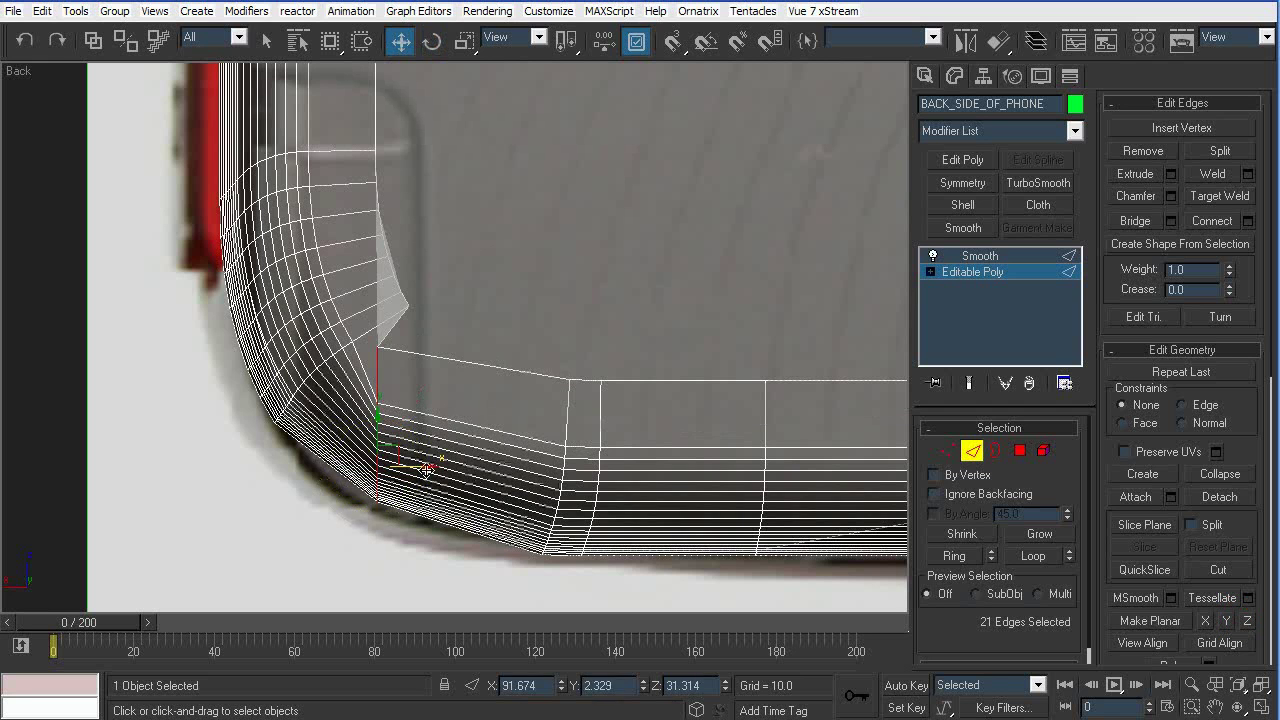
{"action": "left_click_drag", "start_coordinate": [424, 464], "coordinate": [459, 461]}
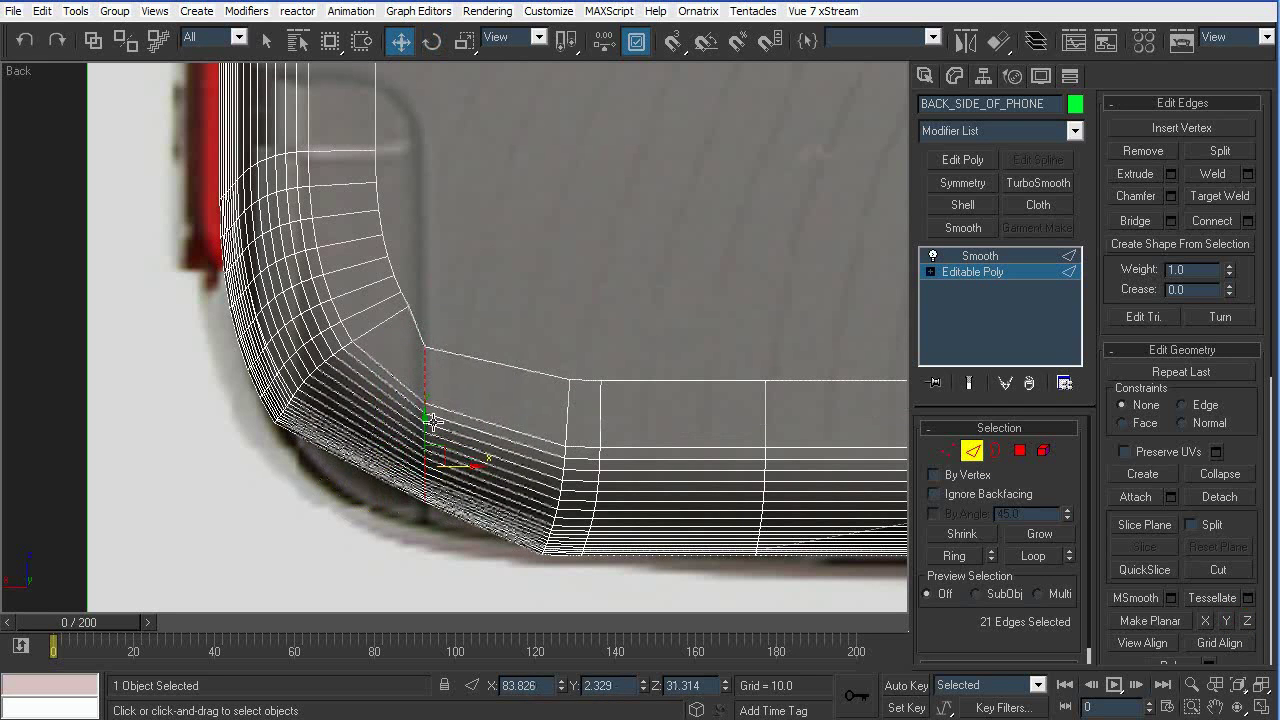
{"action": "key", "text": "e"}
{"action": "key", "text": "r"}
{"action": "left_click_drag", "start_coordinate": [425, 405], "coordinate": [580, 445]}
Move the neighbouring loop at the start of the bottom side toward the corner, to X 70.468
{"action": "key", "text": "w"}
{"action": "left_click", "coordinate": [566, 430]}
{"action": "key", "text": "alt+l"}
{"action": "left_click_drag", "start_coordinate": [588, 516], "coordinate": [490, 506]}
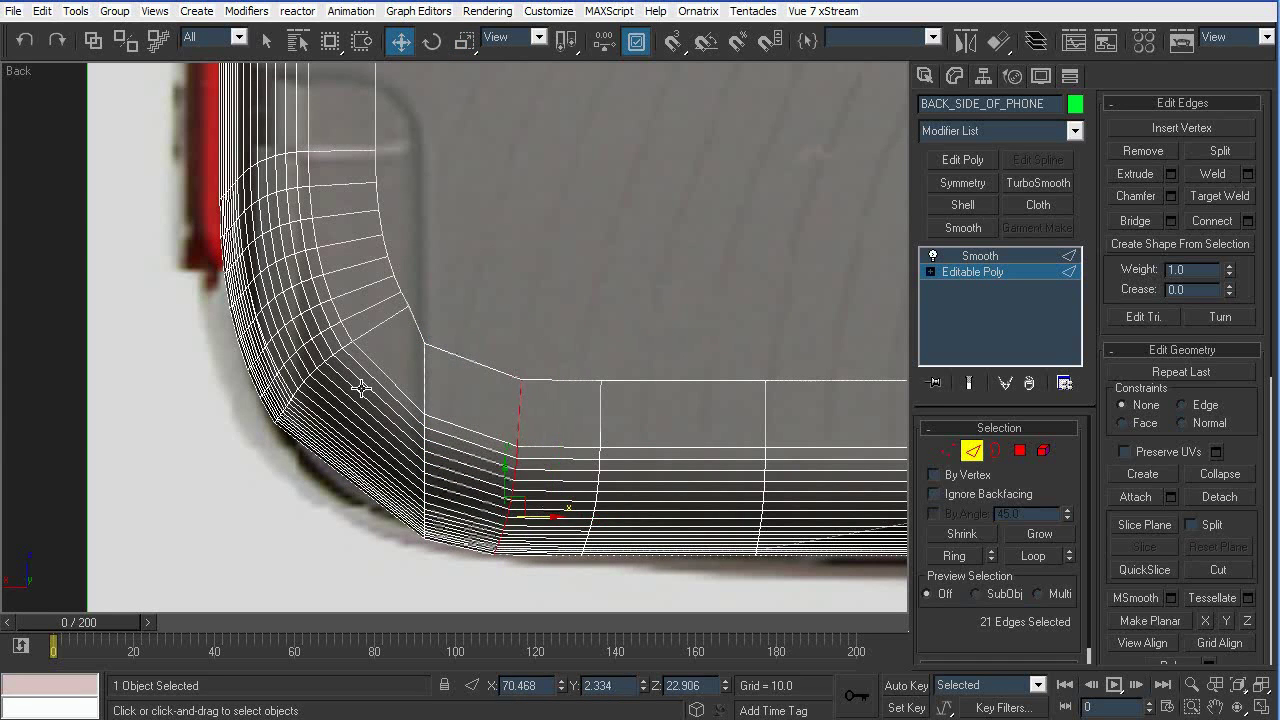
Rotate and move the diagonal loop above the vertical one to follow the corner's outline
{"action": "left_click", "coordinate": [363, 338]}
{"action": "key", "text": "alt+l"}
{"action": "key", "text": "e"}
{"action": "left_click_drag", "start_coordinate": [339, 370], "coordinate": [362, 390]}
{"action": "key", "text": "w"}
{"action": "key", "text": "e"}
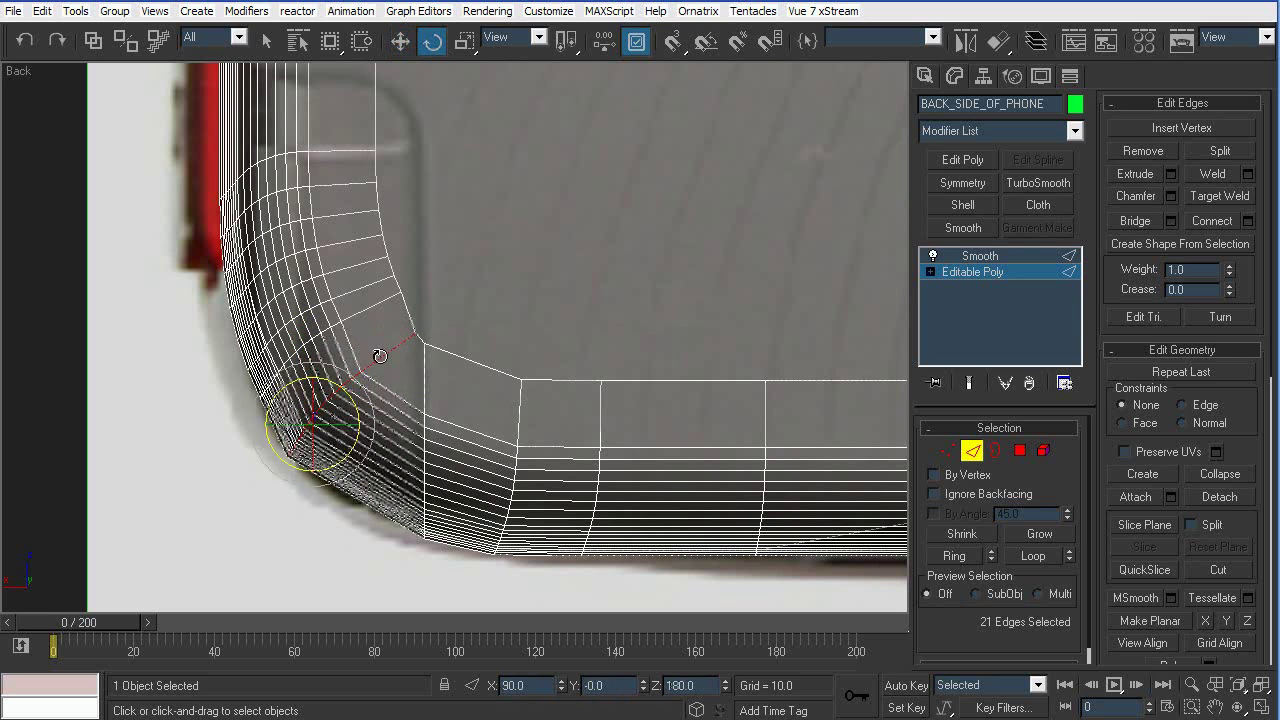
Shift the next loop around the corner outward to even out the spacing, and clear the edge selection
{"action": "left_click", "coordinate": [370, 331]}
{"action": "key", "text": "alt+l"}
{"action": "key", "text": "w"}
{"action": "left_click_drag", "start_coordinate": [311, 346], "coordinate": [293, 323]}
{"action": "left_click", "coordinate": [537, 370]}
{"action": "middle_click_drag", "start_coordinate": [491, 345], "coordinate": [494, 367]}
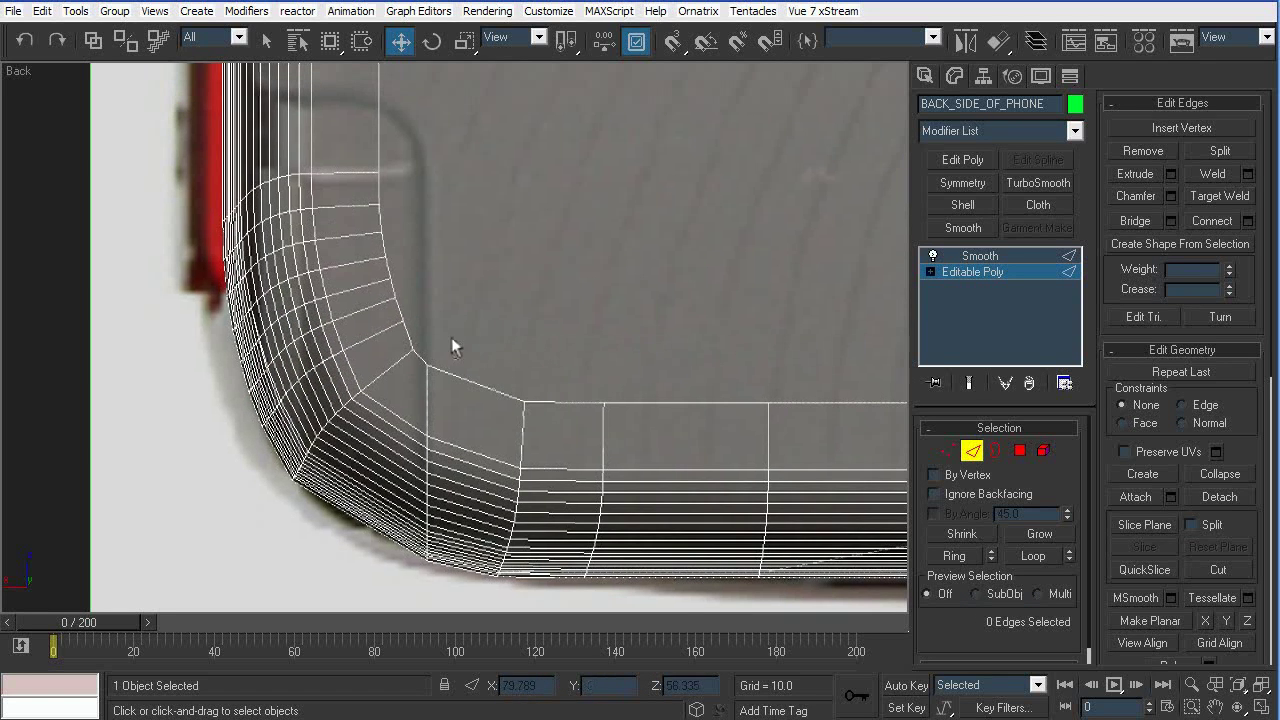
{"action": "middle_click_drag", "start_coordinate": [397, 362], "coordinate": [401, 380]}
{"action": "middle_click_drag", "start_coordinate": [544, 482], "coordinate": [501, 418]}
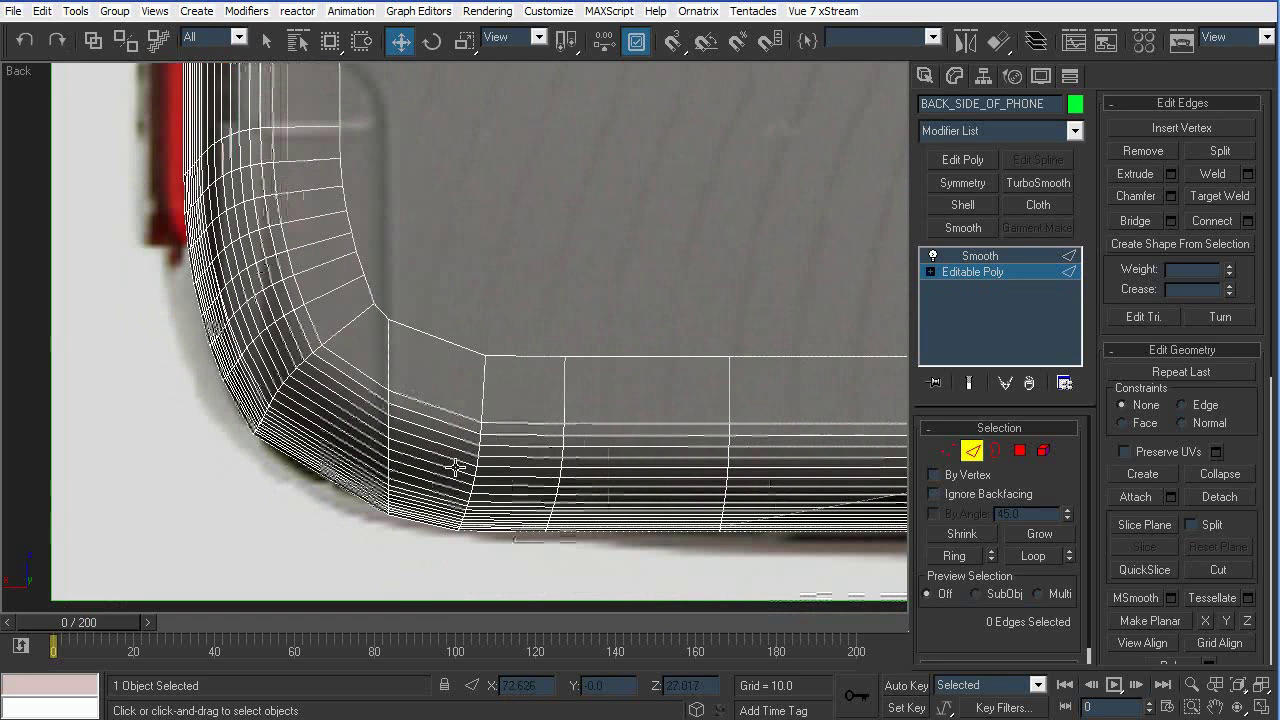
{"action": "middle_click_drag", "start_coordinate": [351, 364], "coordinate": [395, 446]}
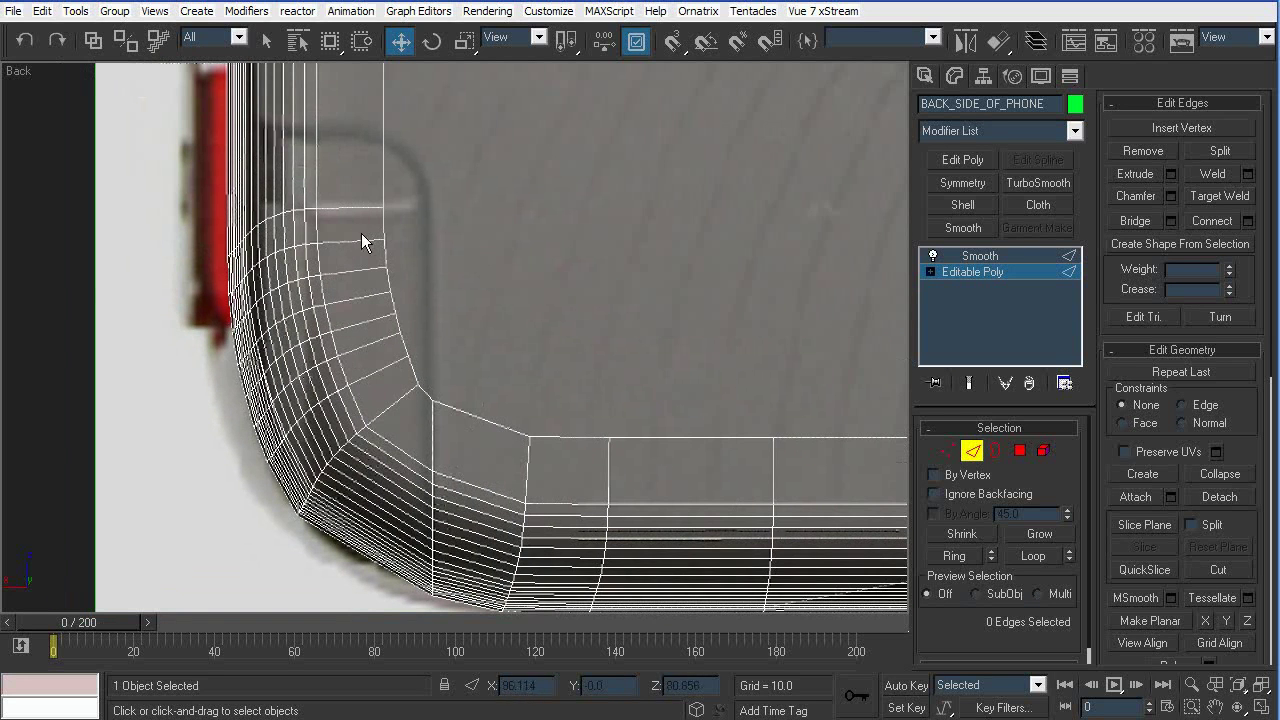
Connect the long side's vertical edge ring with 1 segment slid down near the small cover's upper seam, and flatten it horizontally
{"action": "left_click", "coordinate": [312, 132]}
{"action": "scroll", "coordinate": [310, 138], "scroll_direction": "down", "scroll_amount": 3}
{"action": "middle_click_drag", "start_coordinate": [312, 140], "coordinate": [318, 275]}
{"action": "key", "text": "alt+r"}
{"action": "middle_click_drag", "start_coordinate": [388, 182], "coordinate": [453, 384]}
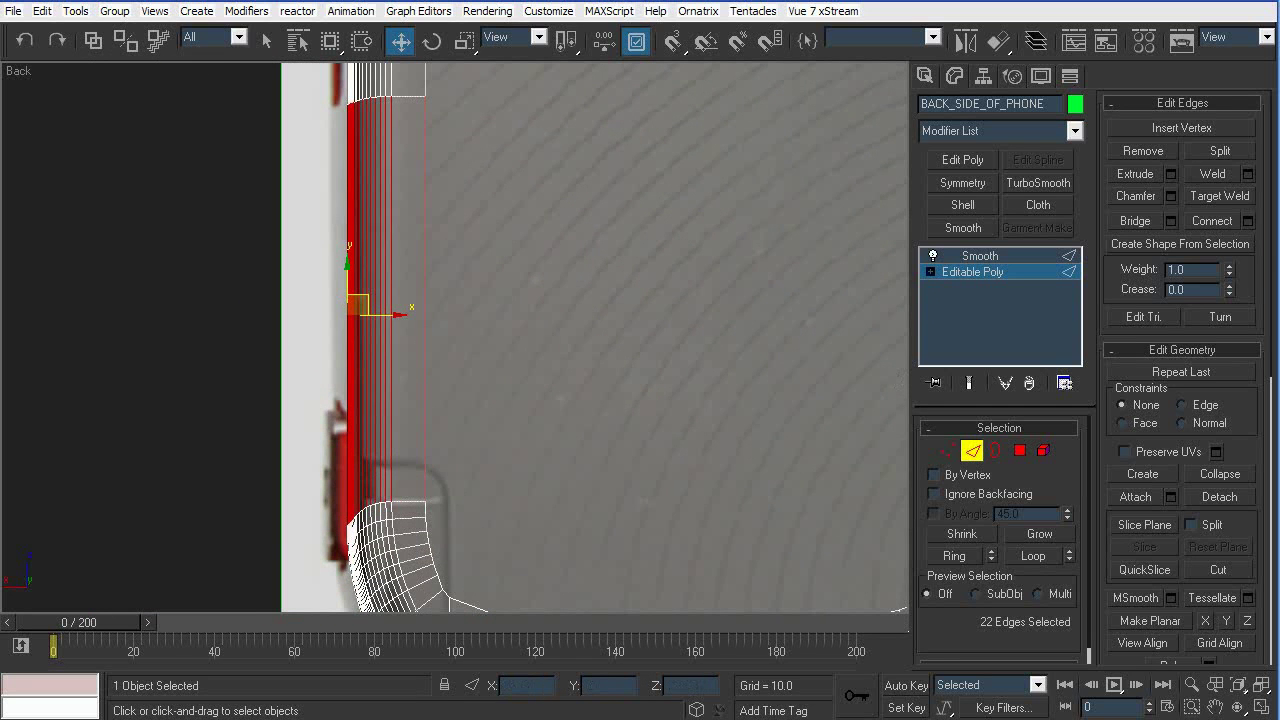
{"action": "left_click", "coordinate": [1246, 221]}
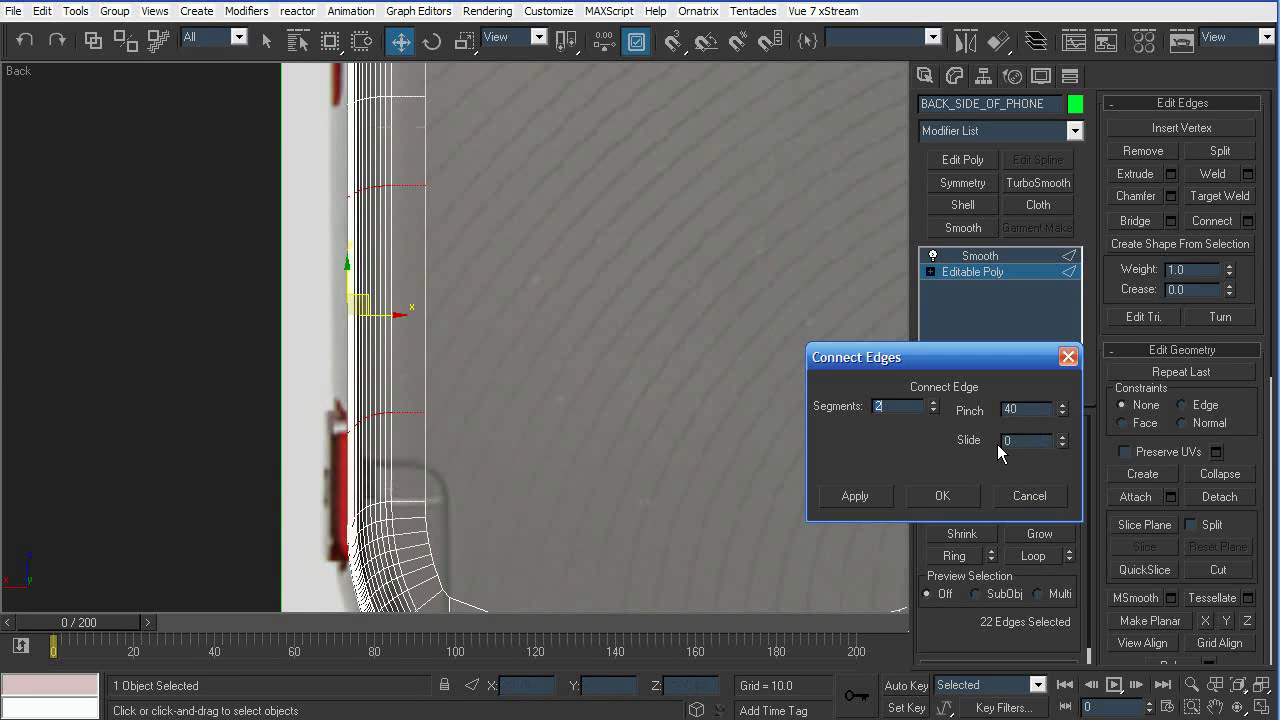
{"action": "left_click", "coordinate": [933, 410]}
{"action": "left_click_drag", "start_coordinate": [1062, 442], "coordinate": [1063, 484]}
{"action": "left_click", "coordinate": [941, 500]}
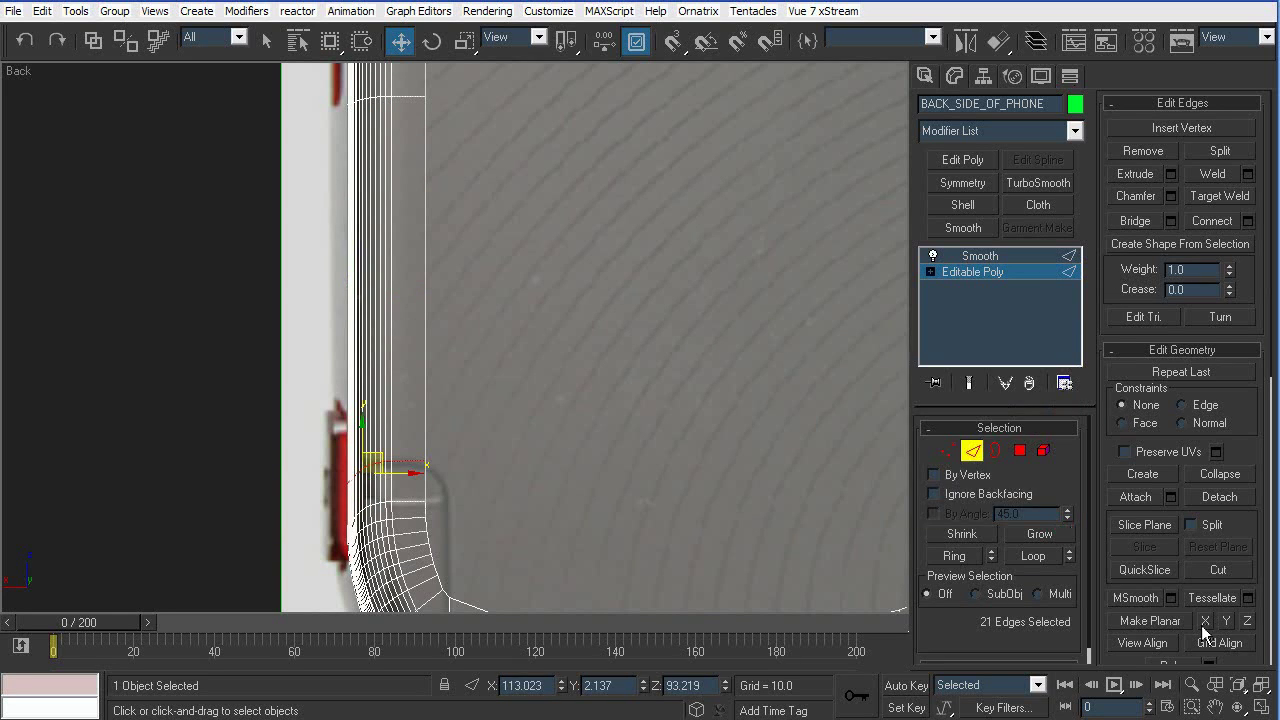
{"action": "middle_click_drag", "start_coordinate": [424, 476], "coordinate": [515, 424]}
{"action": "scroll", "coordinate": [515, 424], "scroll_direction": "up", "scroll_amount": 4}
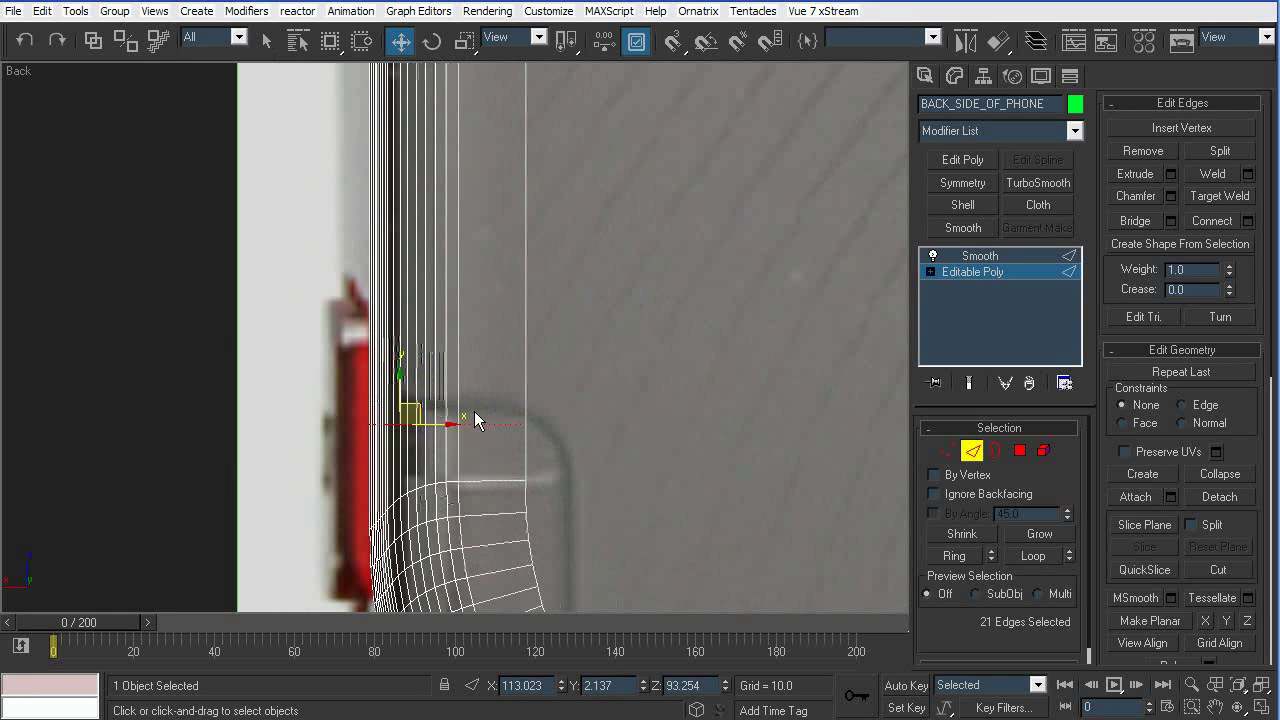
Raise the new loop to the small cover's upper seam at Z 95.949, and cut edges along the cover's inner side to the corner
{"action": "left_click_drag", "start_coordinate": [407, 392], "coordinate": [407, 376]}
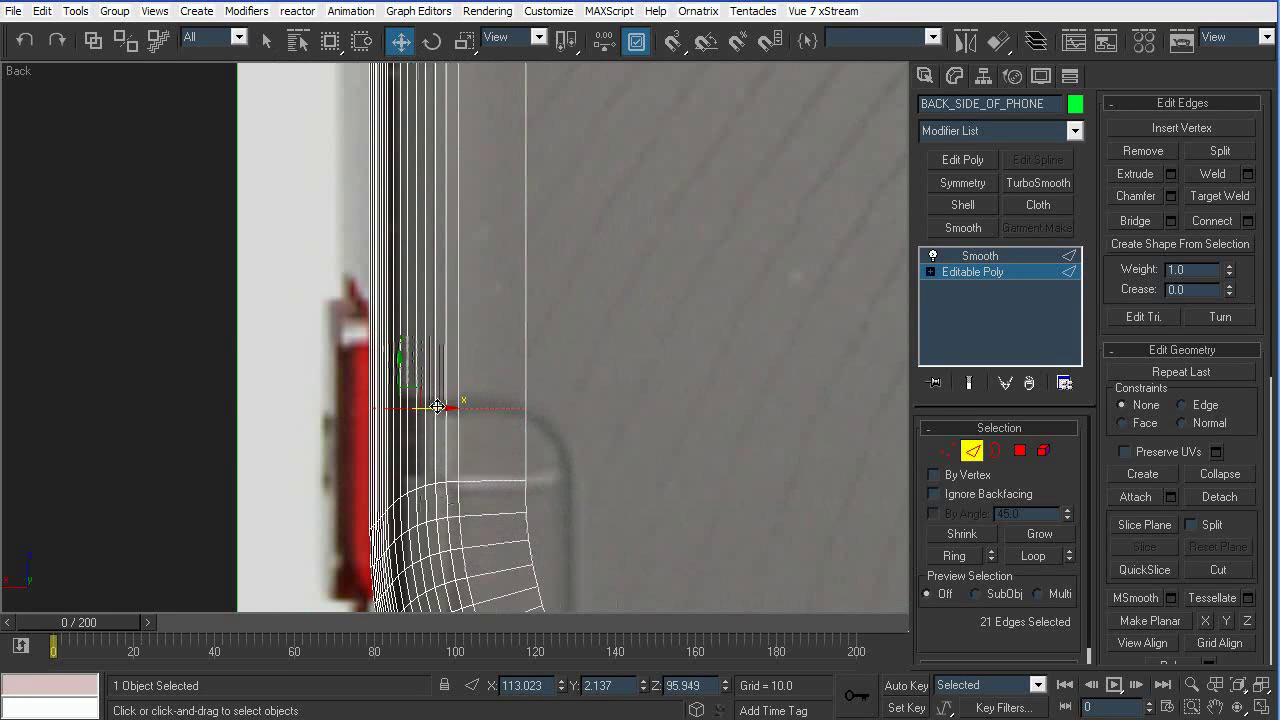
{"action": "mouse_move", "coordinate": [606, 471]}
{"action": "middle_mouse_down"}
{"action": "mouse_move", "coordinate": [566, 343]}
{"action": "mouse_move", "coordinate": [569, 380]}
{"action": "middle_mouse_up"}
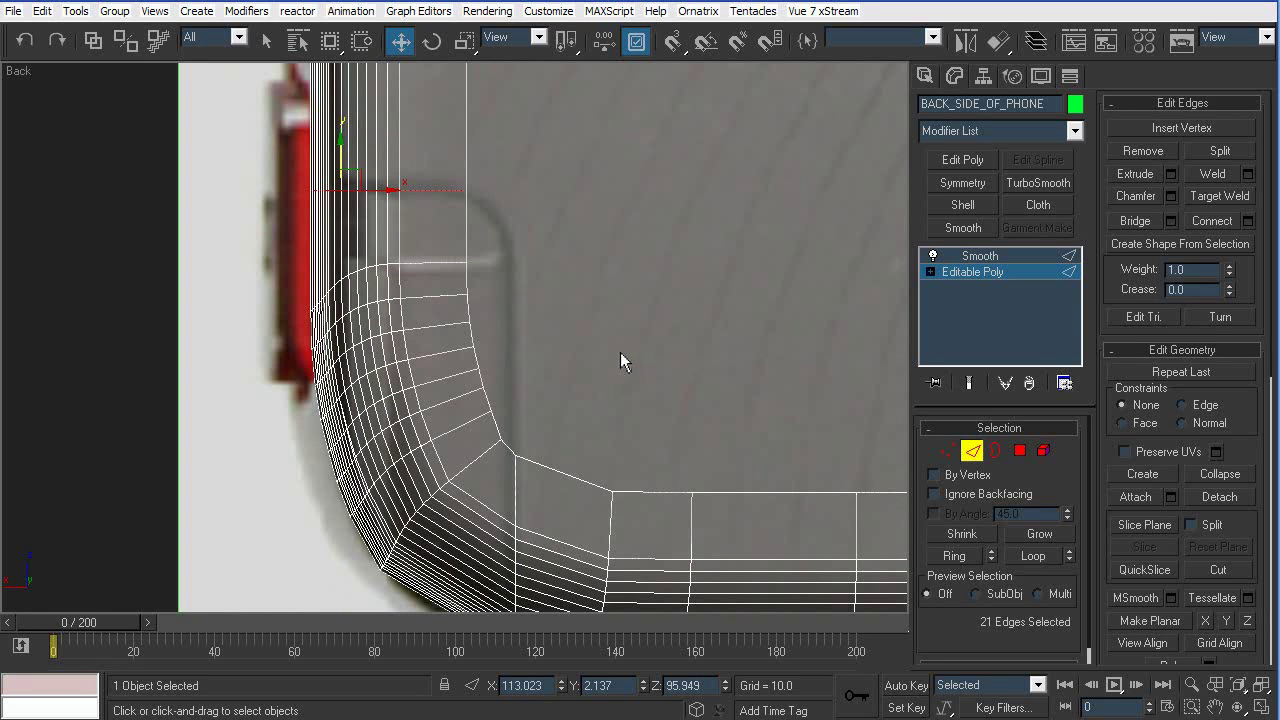
{"action": "scroll", "coordinate": [1243, 443], "scroll_direction": "down", "scroll_amount": 3}
{"action": "left_click", "coordinate": [1219, 405]}
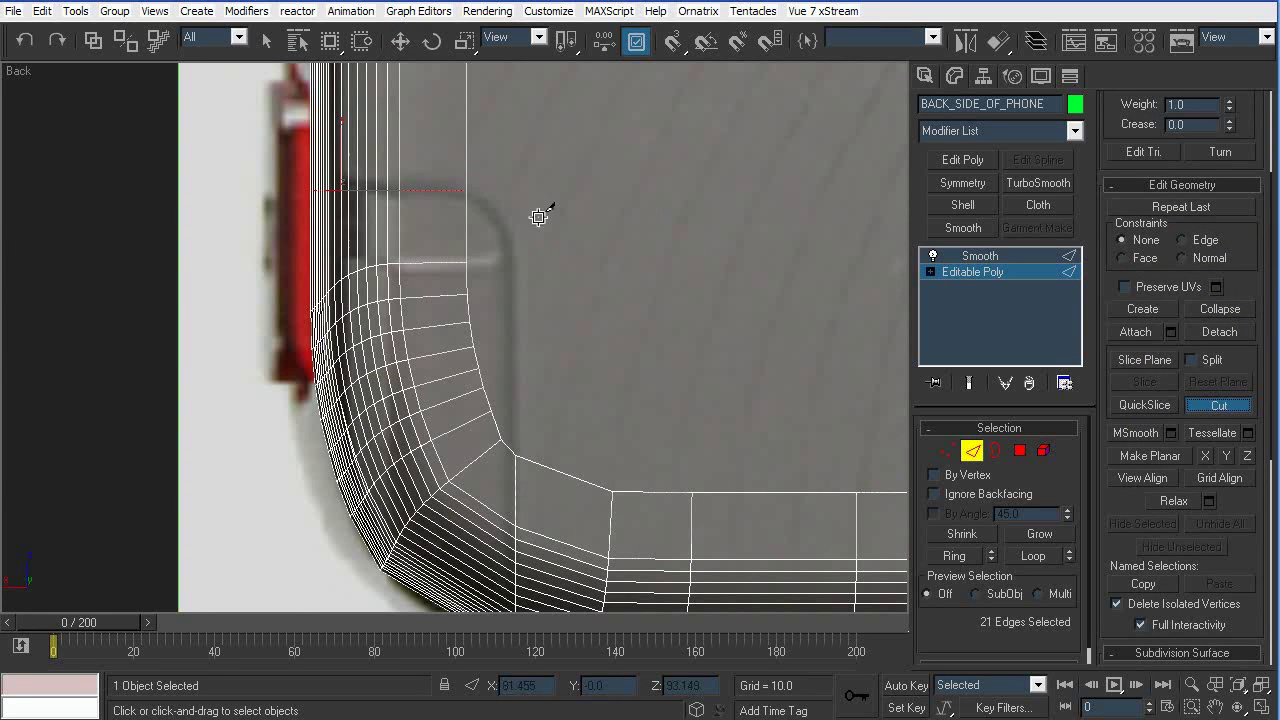
{"action": "left_click", "coordinate": [506, 189]}
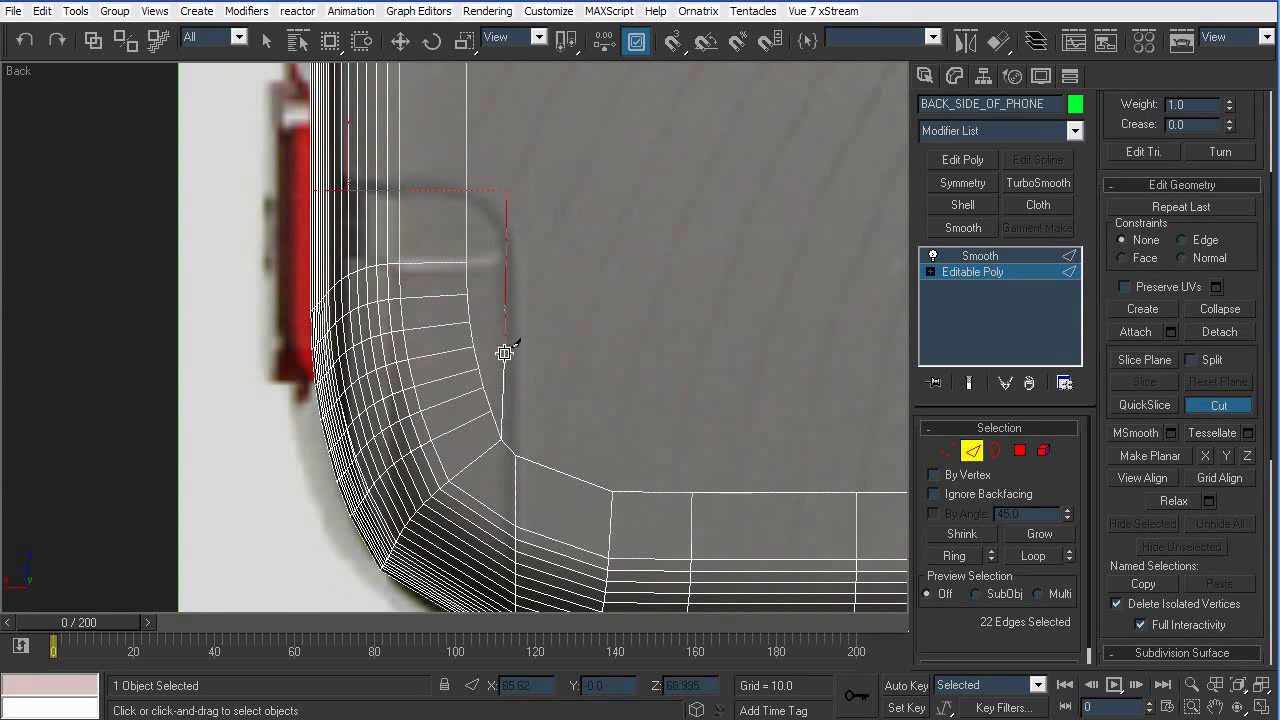
{"action": "left_click", "coordinate": [513, 455]}
{"action": "scroll", "coordinate": [560, 320], "scroll_direction": "down", "scroll_amount": 2}
{"action": "scroll", "coordinate": [535, 336], "scroll_direction": "down", "scroll_amount": 4}
{"action": "middle_click_drag", "start_coordinate": [515, 294], "coordinate": [346, 400]}
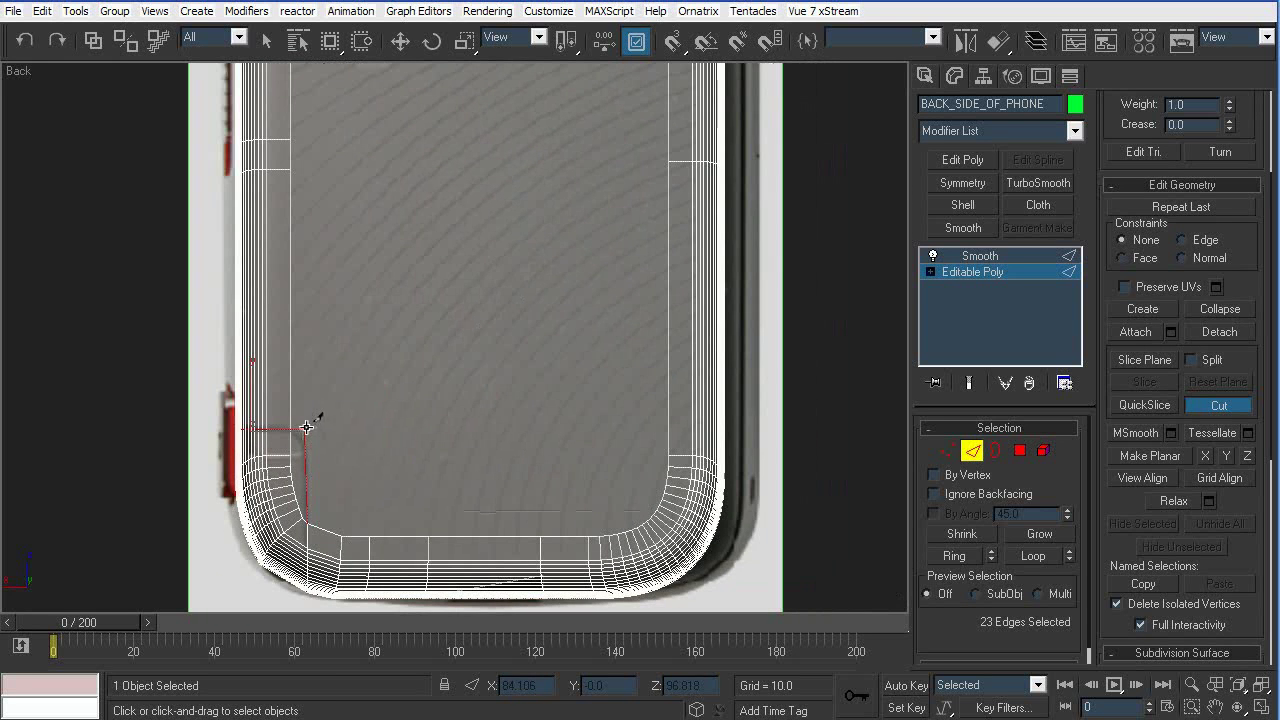
{"action": "right_click", "coordinate": [309, 427]}
Connect the cover outline's upper corner vertex to the back shell's vertex on the opposite long side
{"action": "key", "text": "1"}
{"action": "left_click", "coordinate": [667, 161]}
{"action": "left_click", "coordinate": [304, 430], "text": "ctrl"}
{"action": "key", "text": "ctrl+shift+e"}
Nudge the innermost loop's vertices around the corner to smooth its curve beside the cover outline
{"action": "scroll", "coordinate": [527, 286], "scroll_direction": "up", "scroll_amount": 3}
{"action": "middle_click_drag", "start_coordinate": [379, 424], "coordinate": [619, 327]}
{"action": "scroll", "coordinate": [619, 327], "scroll_direction": "up", "scroll_amount": 3}
{"action": "scroll", "coordinate": [597, 375], "scroll_direction": "up", "scroll_amount": 3}
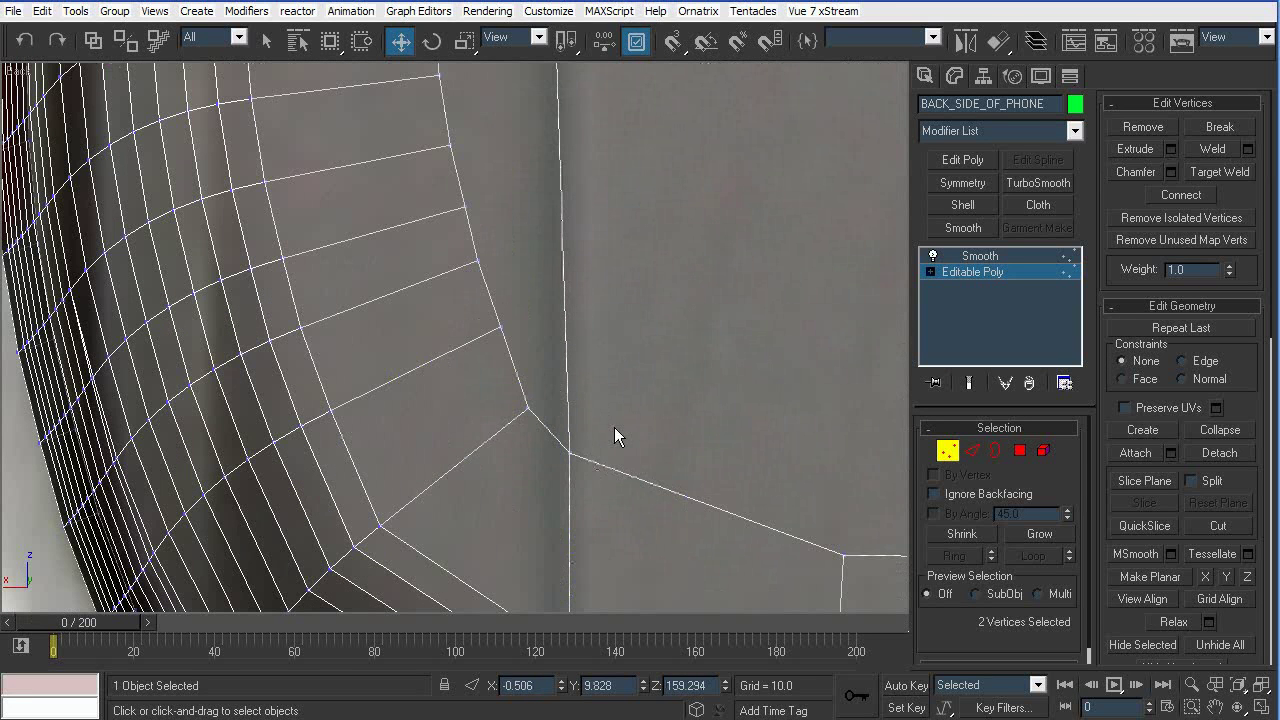
{"action": "left_click", "coordinate": [569, 453]}
{"action": "scroll", "coordinate": [602, 454], "scroll_direction": "down", "scroll_amount": 1}
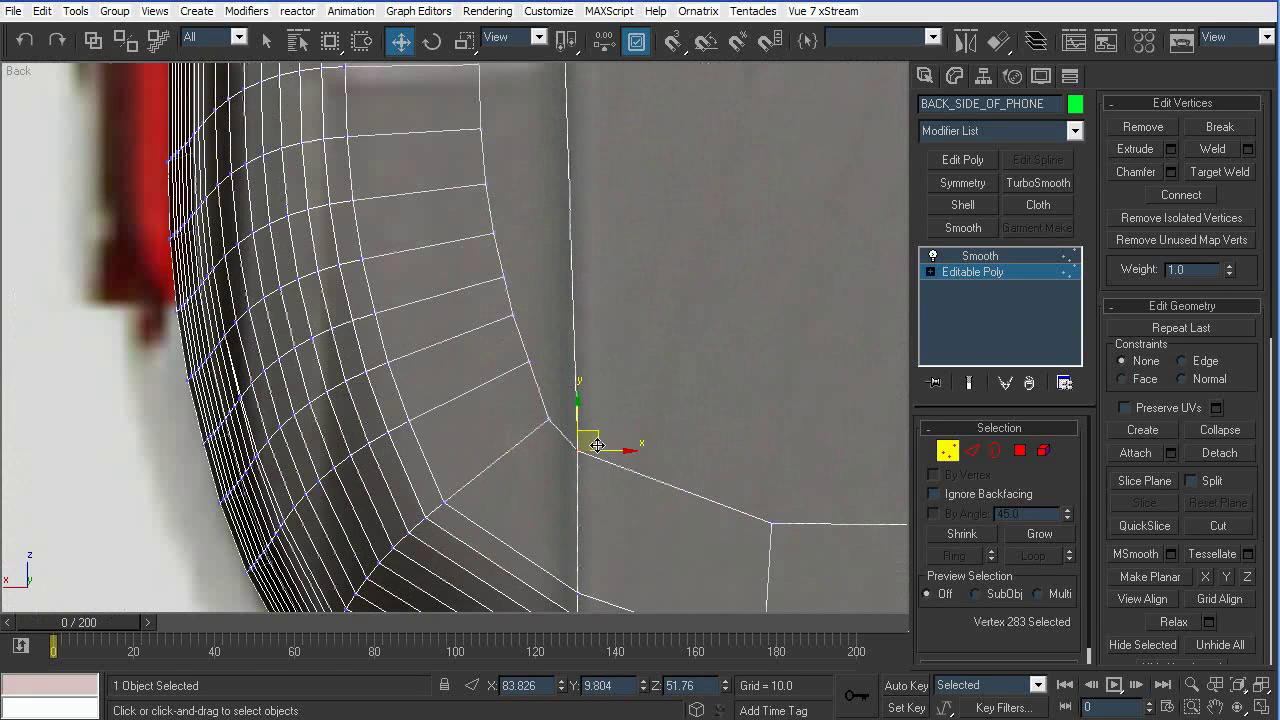
{"action": "left_click", "coordinate": [586, 470]}
{"action": "scroll", "coordinate": [577, 454], "scroll_direction": "down", "scroll_amount": 1}
{"action": "middle_click_drag", "start_coordinate": [646, 556], "coordinate": [584, 438]}
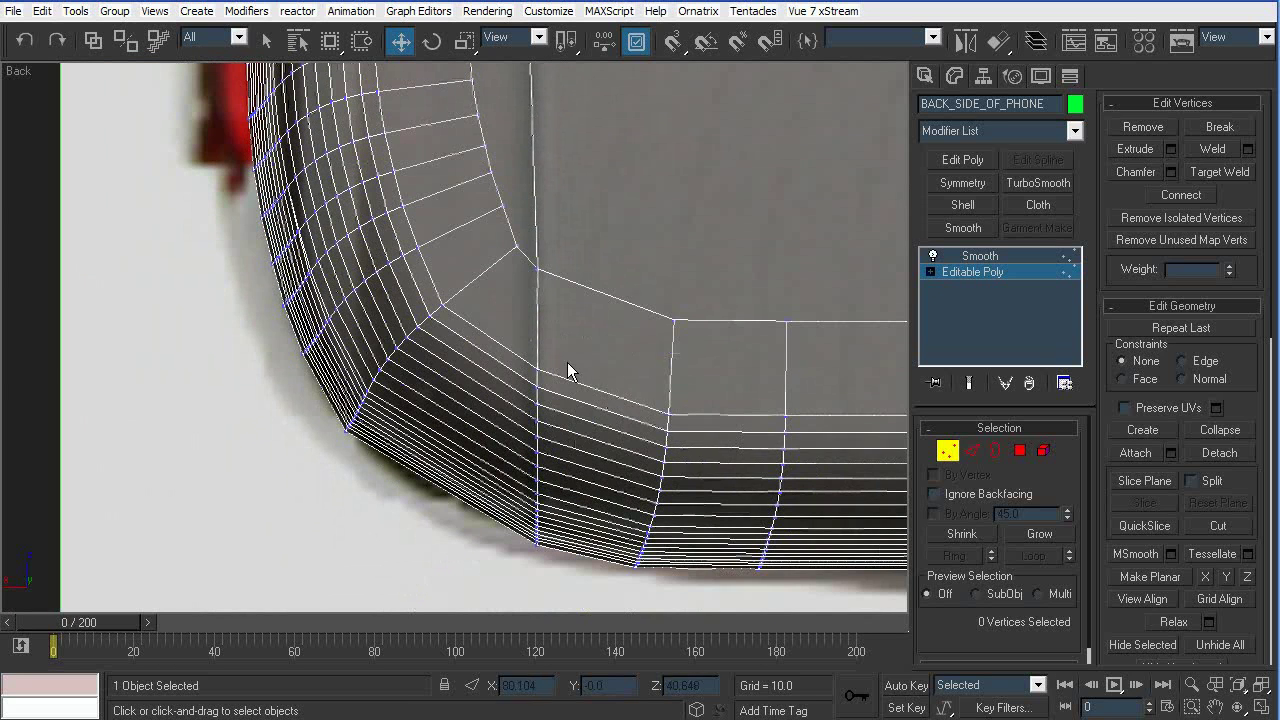
{"action": "middle_click_drag", "start_coordinate": [594, 306], "coordinate": [558, 261]}
{"action": "left_click", "coordinate": [517, 265]}
{"action": "left_click_drag", "start_coordinate": [517, 265], "coordinate": [515, 223]}
{"action": "left_click", "coordinate": [482, 222]}
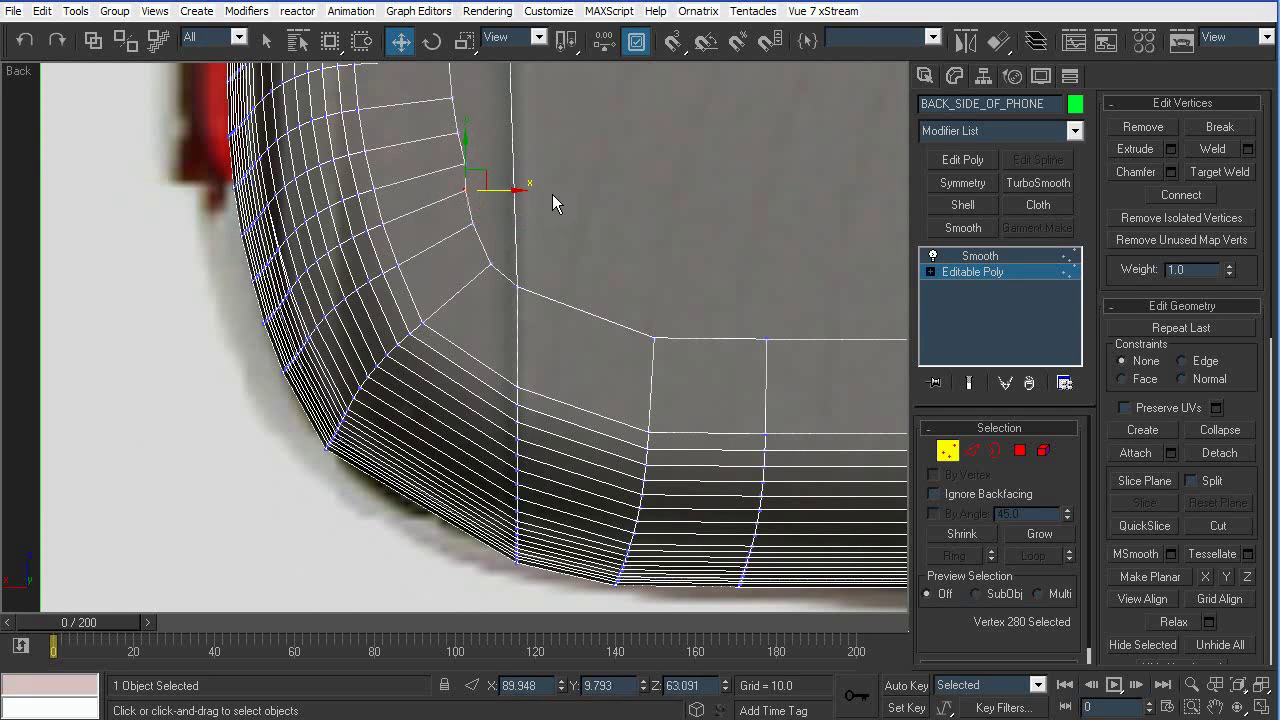
Select the ten polygons inside the small cover's outline at the corner and delete them
{"action": "key", "text": "4"}
{"action": "left_click", "coordinate": [484, 315]}
{"action": "left_click", "coordinate": [457, 288], "text": "ctrl"}
{"action": "left_click", "coordinate": [436, 229], "text": "ctrl"}
{"action": "left_click", "coordinate": [424, 182], "text": "ctrl"}
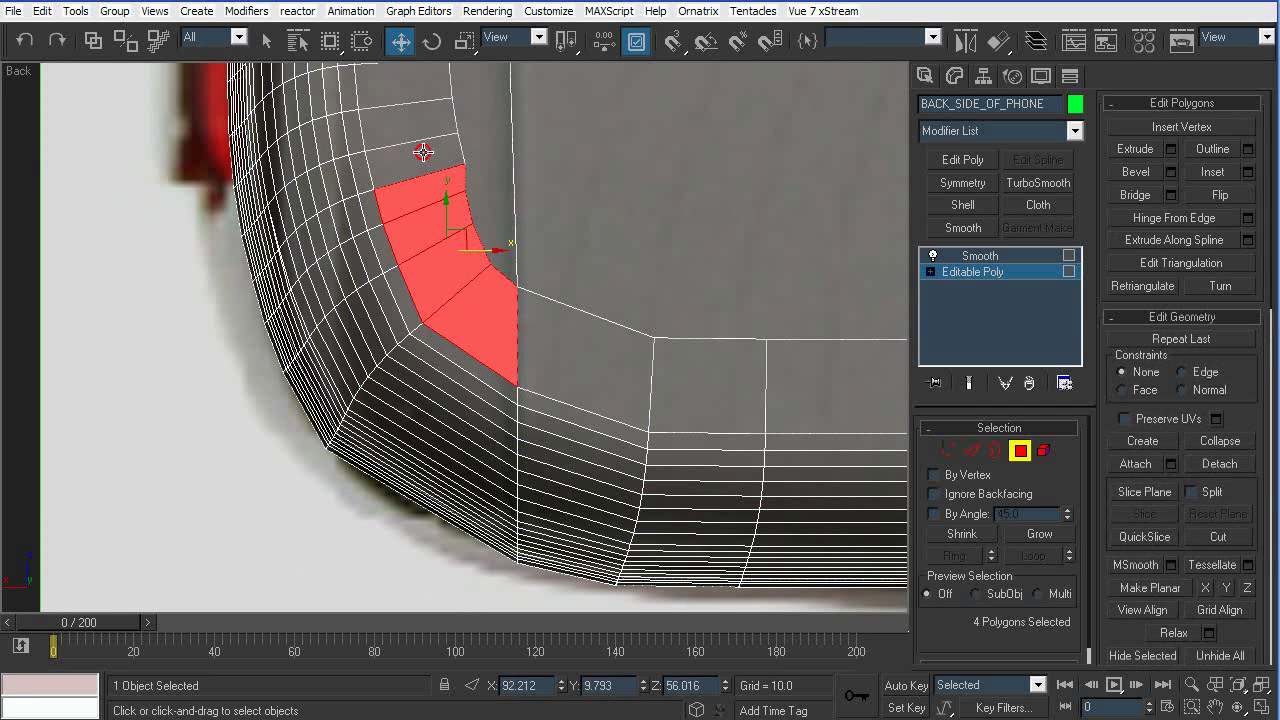
{"action": "left_click", "coordinate": [414, 127], "text": "ctrl"}
{"action": "left_click", "coordinate": [429, 166], "text": "ctrl"}
{"action": "left_click", "coordinate": [411, 97], "text": "ctrl"}
{"action": "left_click", "coordinate": [438, 147], "text": "ctrl"}
{"action": "middle_click_drag", "start_coordinate": [411, 97], "coordinate": [483, 339]}
{"action": "left_click", "coordinate": [461, 102], "text": "ctrl"}
{"action": "middle_click_drag", "start_coordinate": [602, 478], "coordinate": [551, 302]}
{"action": "left_click", "coordinate": [495, 310], "text": "ctrl"}
{"action": "scroll", "coordinate": [495, 310], "scroll_direction": "down", "scroll_amount": 3}
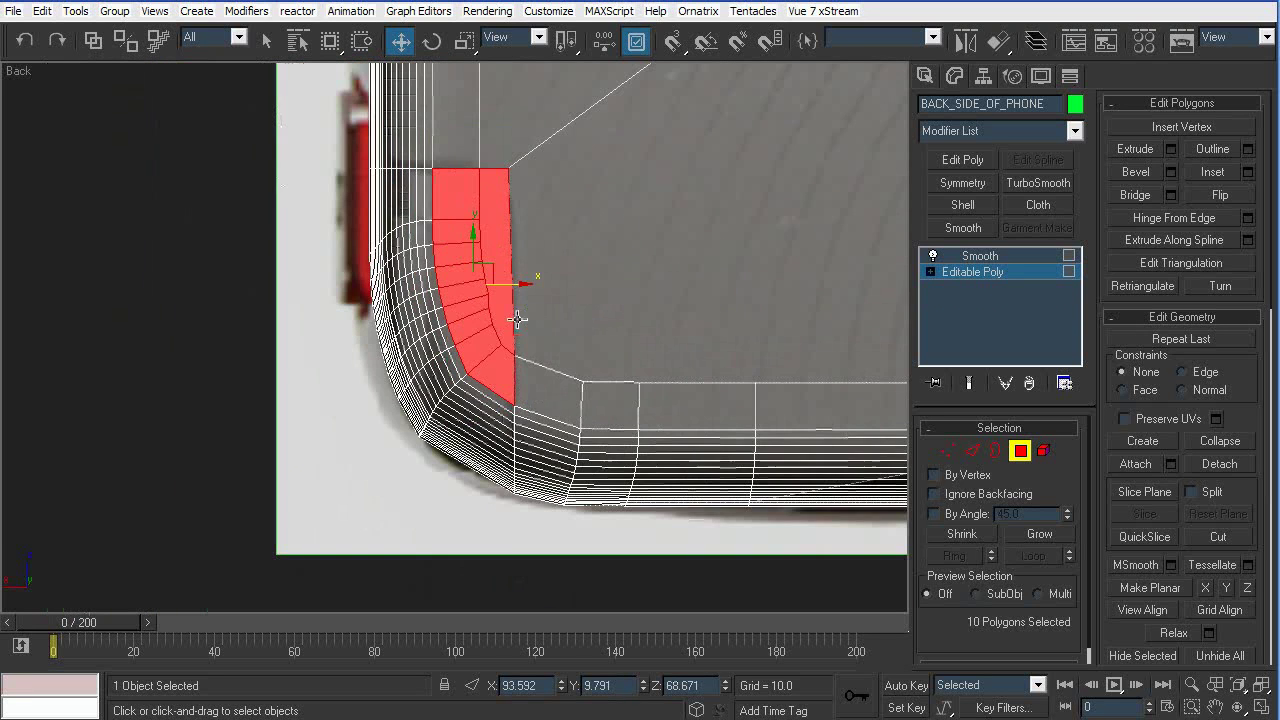
{"action": "scroll", "coordinate": [525, 259], "scroll_direction": "up", "scroll_amount": 2}
{"action": "key", "text": "Delete"}
Connect the edge ring across the corner's widest gap with 1 segment, and move the new loop outward to the reference outline
{"action": "middle_click_drag", "start_coordinate": [522, 411], "coordinate": [543, 298]}
{"action": "scroll", "coordinate": [498, 328], "scroll_direction": "up", "scroll_amount": 2}
{"action": "key", "text": "2"}
{"action": "left_click", "coordinate": [497, 328]}
{"action": "key", "text": "alt+r"}
{"action": "key", "text": "ctrl+shift+e"}
{"action": "key", "text": "ctrl+z"}
{"action": "left_click", "coordinate": [1247, 220]}
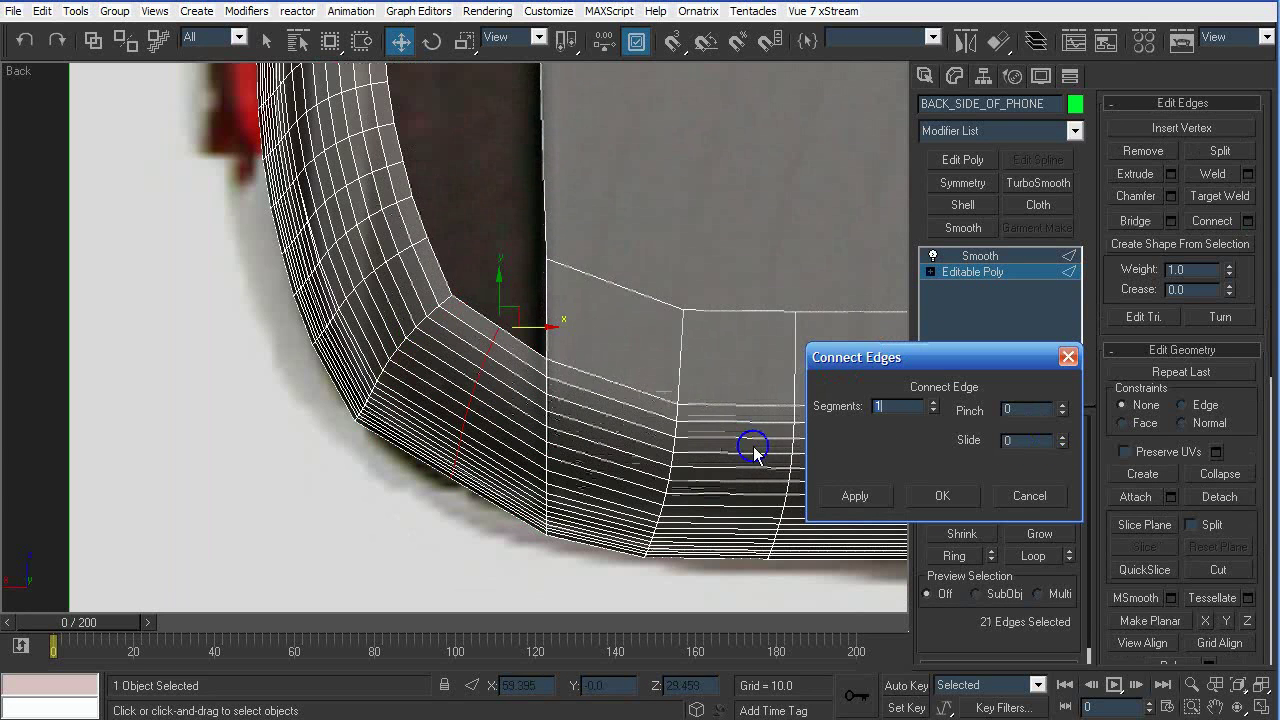
{"action": "left_click", "coordinate": [949, 494]}
{"action": "left_click_drag", "start_coordinate": [486, 411], "coordinate": [436, 406]}
Move the loops on either side of the new one to round the corner and even out the spacing
{"action": "left_click", "coordinate": [421, 322]}
{"action": "key", "text": "alt+l"}
{"action": "left_click_drag", "start_coordinate": [403, 361], "coordinate": [398, 352]}
{"action": "left_click", "coordinate": [514, 378]}
{"action": "key", "text": "alt+l"}
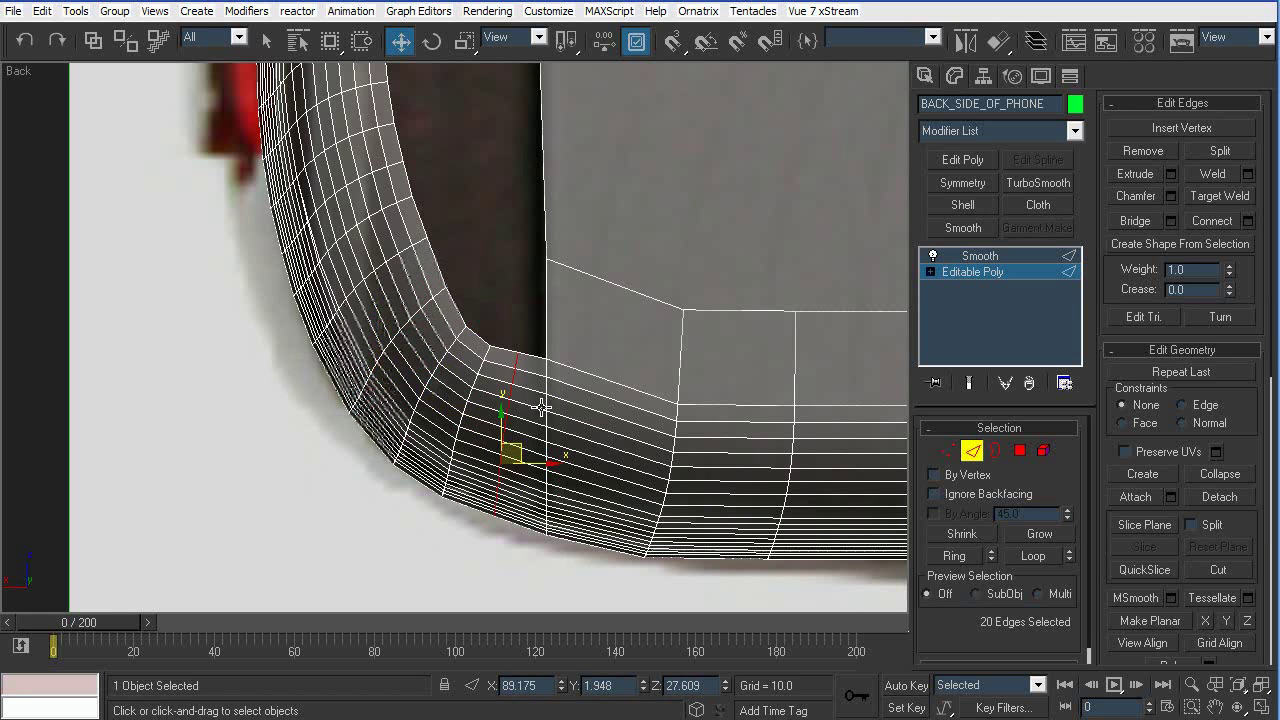
{"action": "left_click_drag", "start_coordinate": [519, 452], "coordinate": [519, 450]}
Nudge the vertex column below the cover's inner edge, and fit a new loop beside it to the corner's outline
{"action": "key", "text": "1"}
{"action": "left_click_drag", "start_coordinate": [594, 340], "coordinate": [541, 554]}
{"action": "left_click_drag", "start_coordinate": [545, 424], "coordinate": [546, 412]}
{"action": "key", "text": "2"}
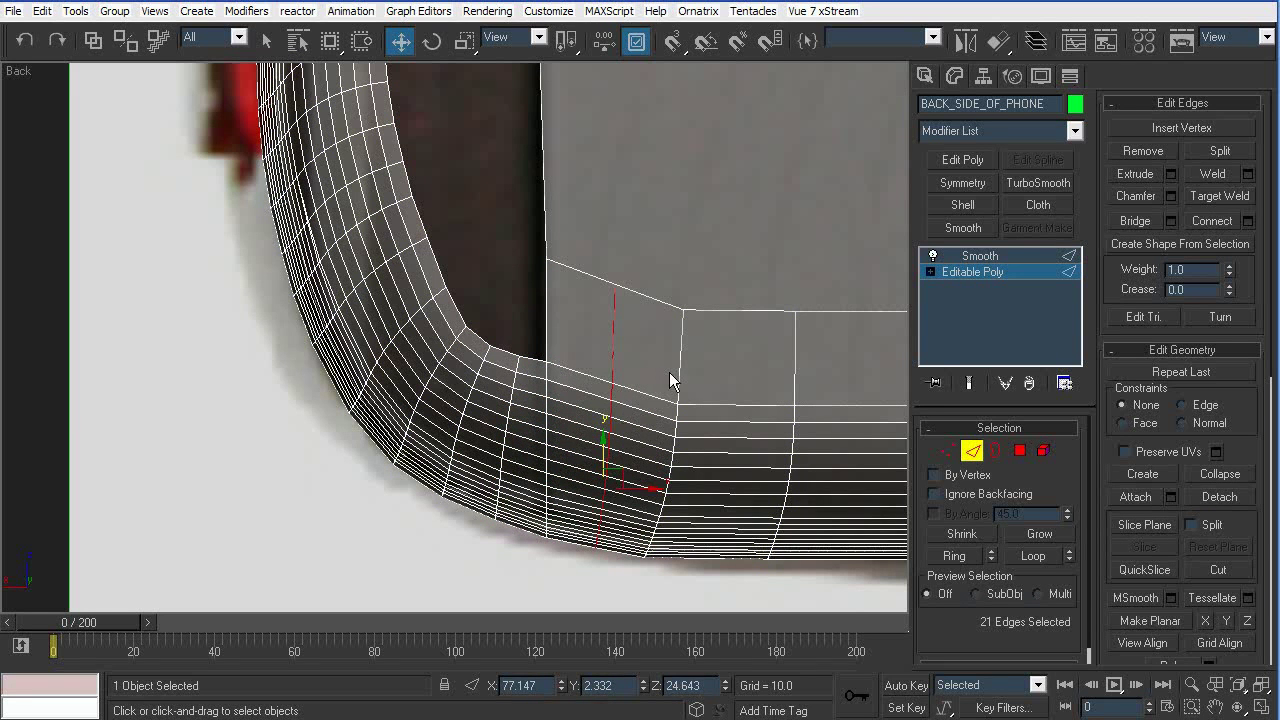
{"action": "left_click_drag", "start_coordinate": [667, 284], "coordinate": [668, 285], "text": "alt"}
{"action": "left_click_drag", "start_coordinate": [600, 458], "coordinate": [602, 460]}
{"action": "left_click", "coordinate": [677, 412]}
Connect the next edge ring at the start of the bottom side with one more vertical loop, and leave edge editing
{"action": "middle_click_drag", "start_coordinate": [658, 438], "coordinate": [483, 421]}
{"action": "left_click", "coordinate": [433, 468]}
{"action": "key", "text": "alt+r"}
{"action": "key", "text": "ctrl+shift+e"}
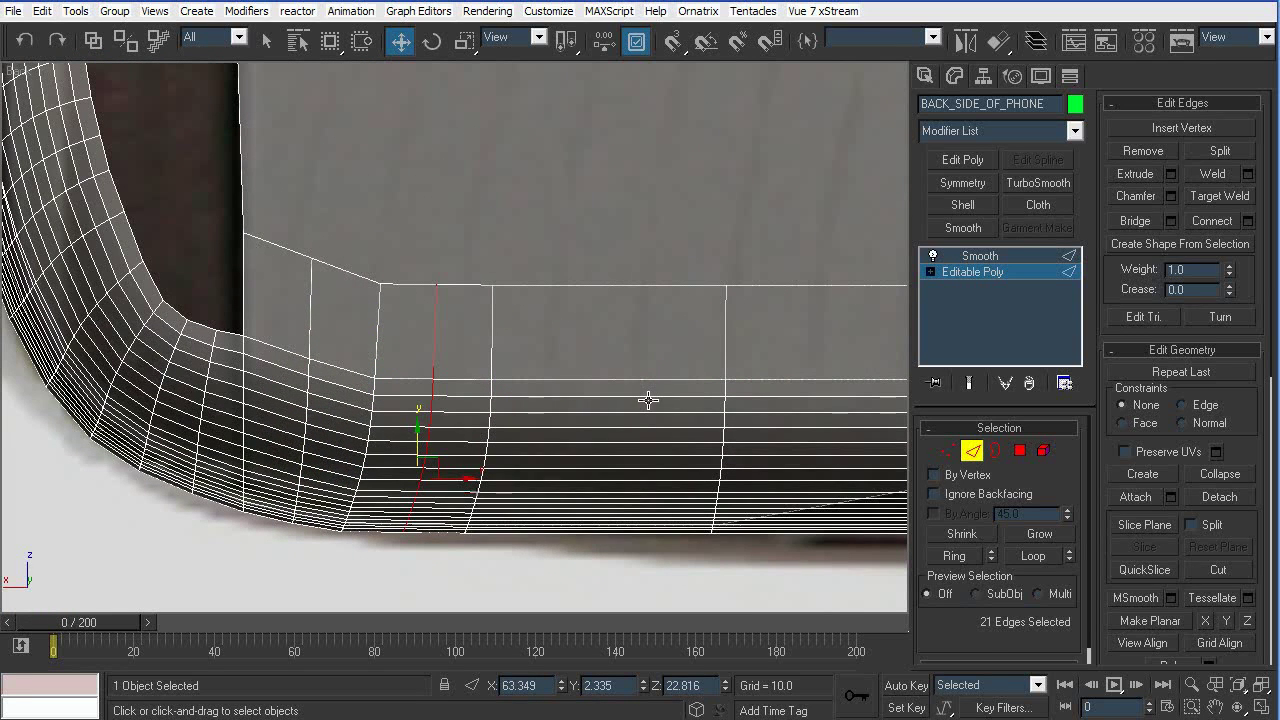
{"action": "left_click", "coordinate": [971, 452]}
Examine the back shell's corner and cover opening in the perspective and back views
{"action": "key", "text": "p"}
{"action": "key", "text": "z"}
{"action": "middle_click_drag", "start_coordinate": [532, 406], "coordinate": [638, 380], "text": "alt"}
{"action": "scroll", "coordinate": [663, 433], "scroll_direction": "up", "scroll_amount": 3}
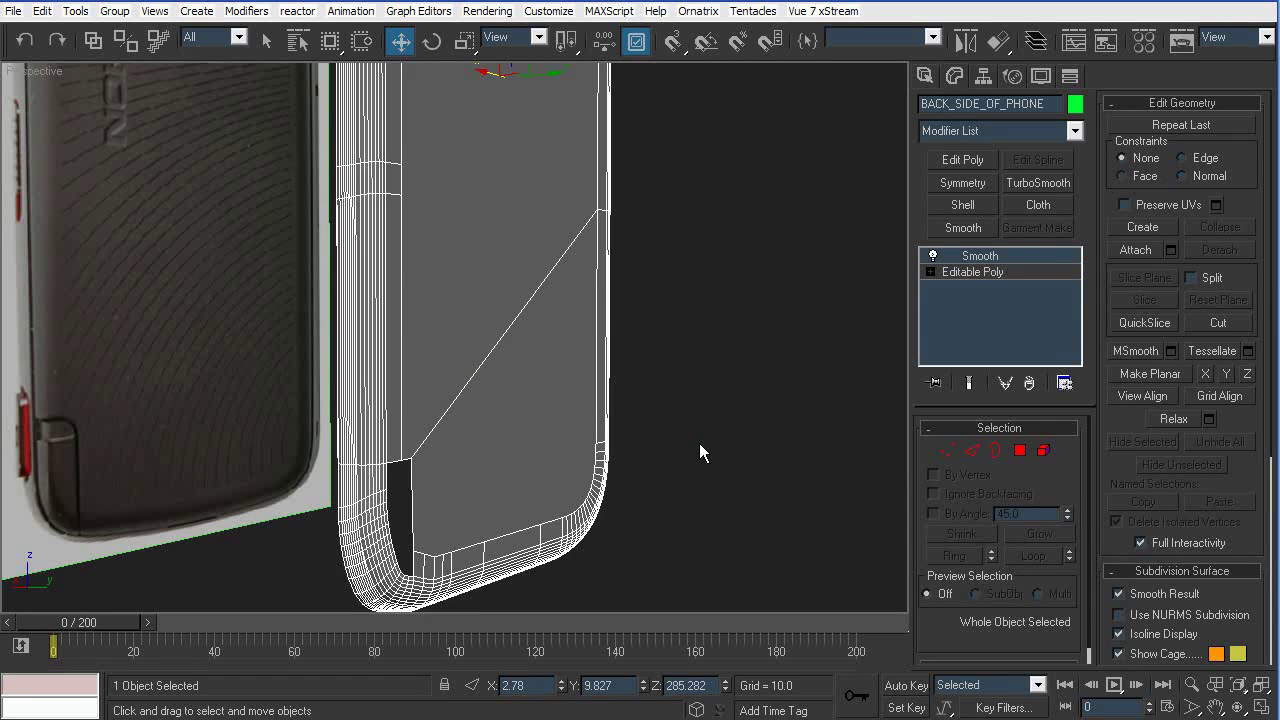
{"action": "left_click", "coordinate": [663, 433]}
{"action": "middle_click_drag", "start_coordinate": [669, 523], "coordinate": [545, 413], "text": "alt"}
{"action": "key", "text": "l"}
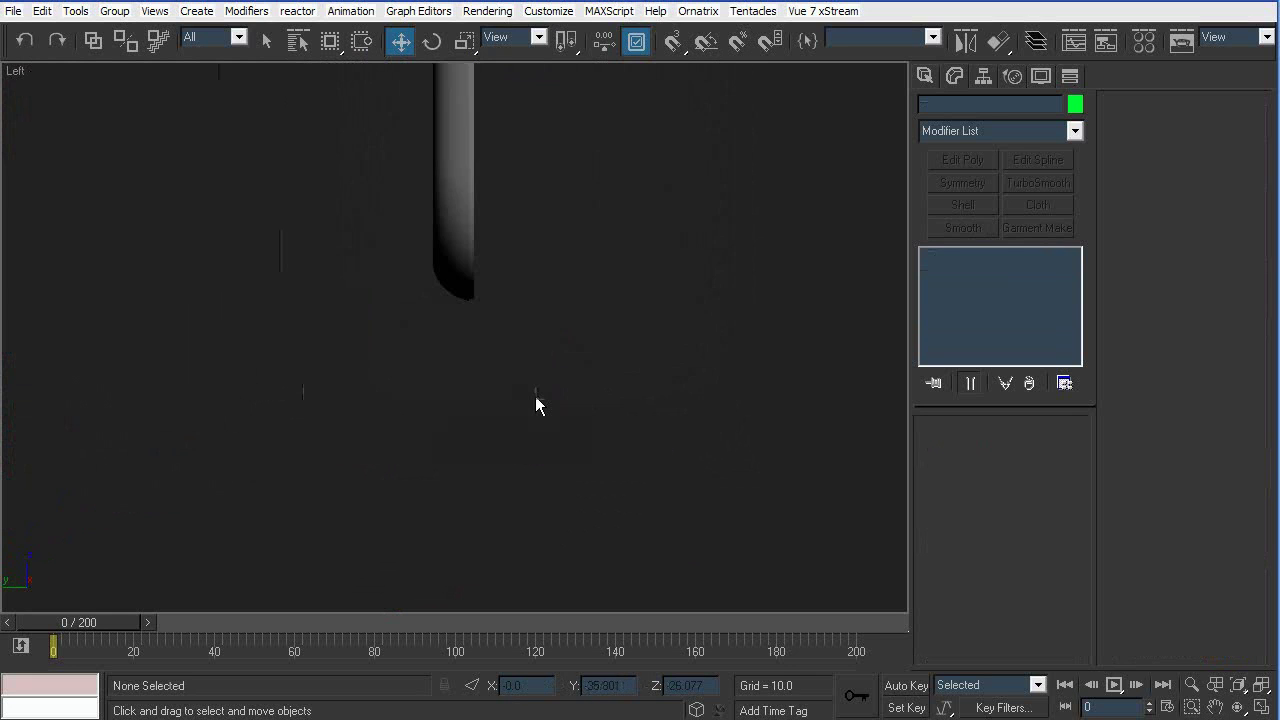
{"action": "key", "text": "f"}
{"action": "key", "text": "v"}
{"action": "left_click", "coordinate": [584, 454]}
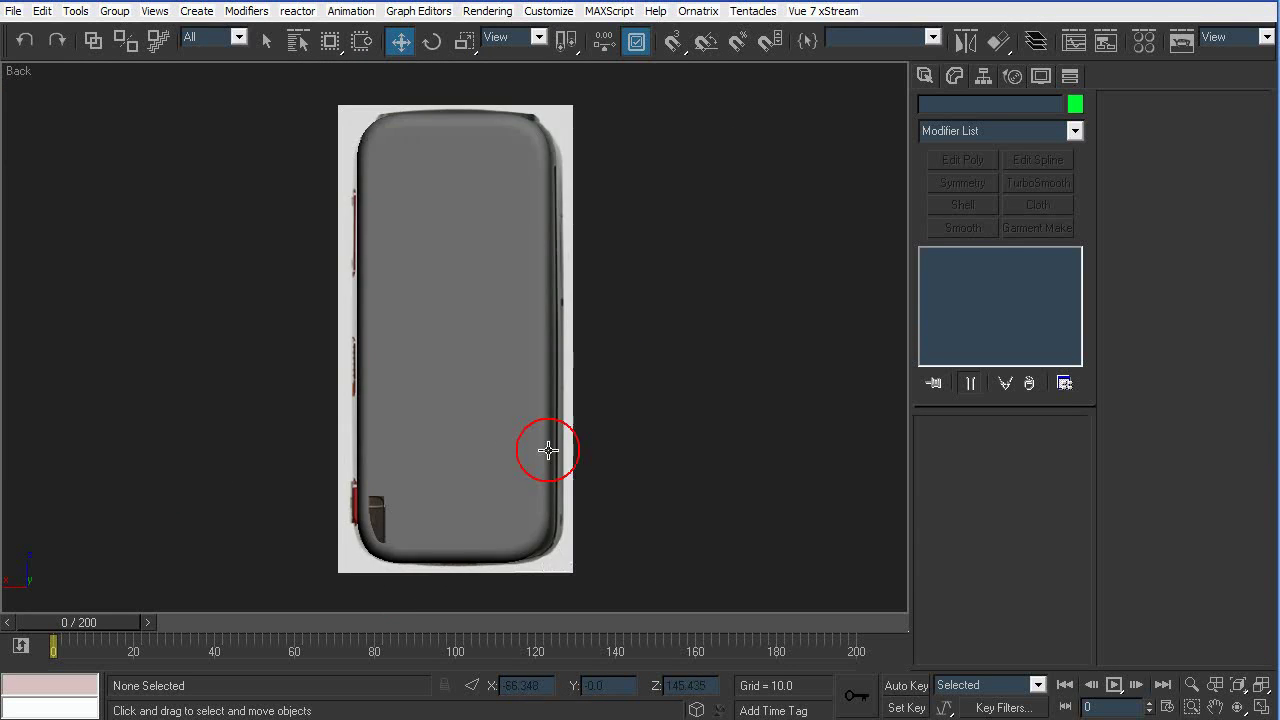
{"action": "middle_click_drag", "start_coordinate": [514, 426], "coordinate": [633, 256]}
{"action": "scroll", "coordinate": [612, 306], "scroll_direction": "up", "scroll_amount": 3}
{"action": "middle_click_drag", "start_coordinate": [320, 447], "coordinate": [504, 331]}
{"action": "scroll", "coordinate": [504, 331], "scroll_direction": "up", "scroll_amount": 2}
Edit the back shell's vertices and shift the loops on the corner's upper curve slightly to even their spacing
{"action": "left_click", "coordinate": [574, 397]}
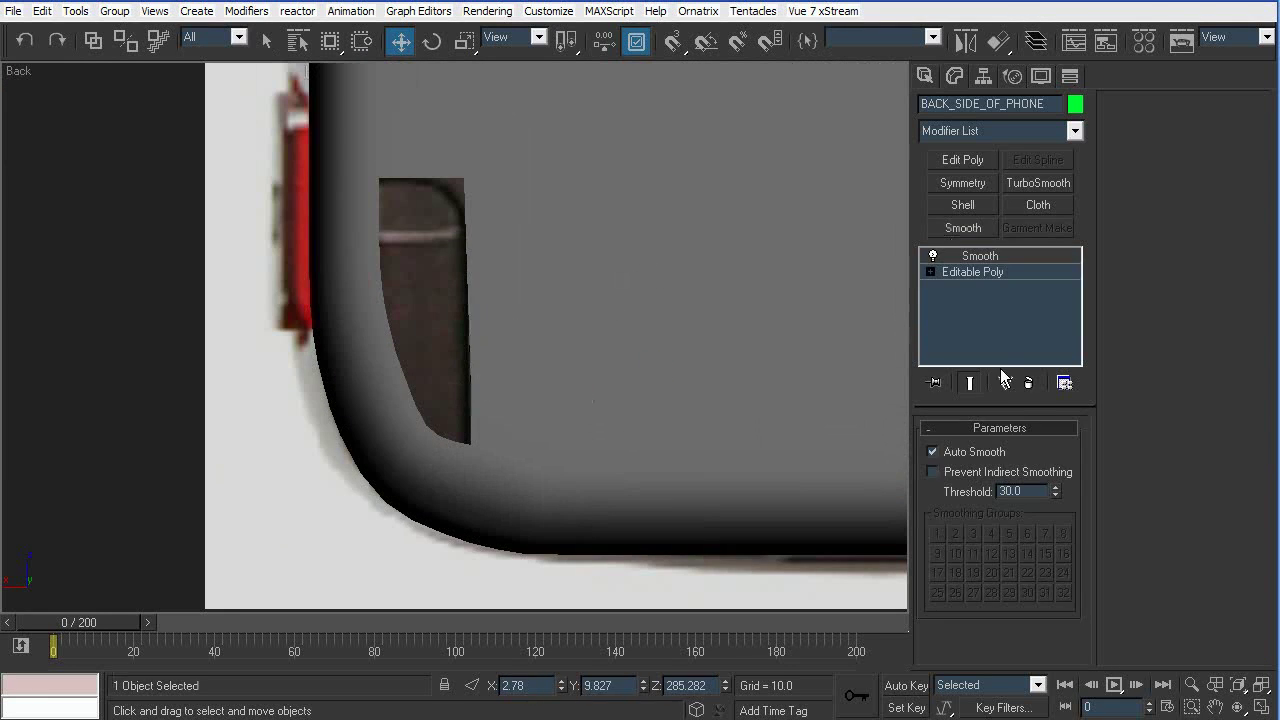
{"action": "left_click", "coordinate": [971, 274]}
{"action": "left_click", "coordinate": [947, 450]}
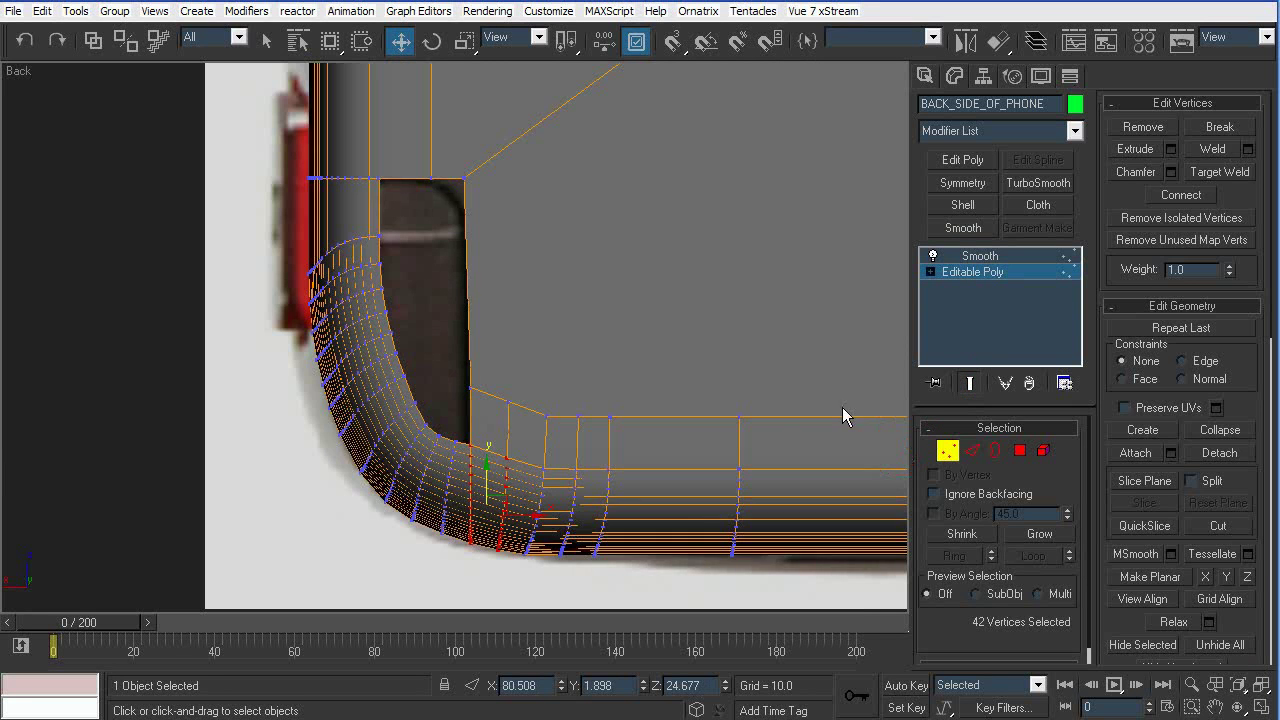
{"action": "middle_click_drag", "start_coordinate": [529, 373], "coordinate": [672, 320]}
{"action": "scroll", "coordinate": [623, 336], "scroll_direction": "up", "scroll_amount": 3}
{"action": "left_click_drag", "start_coordinate": [480, 293], "coordinate": [404, 334]}
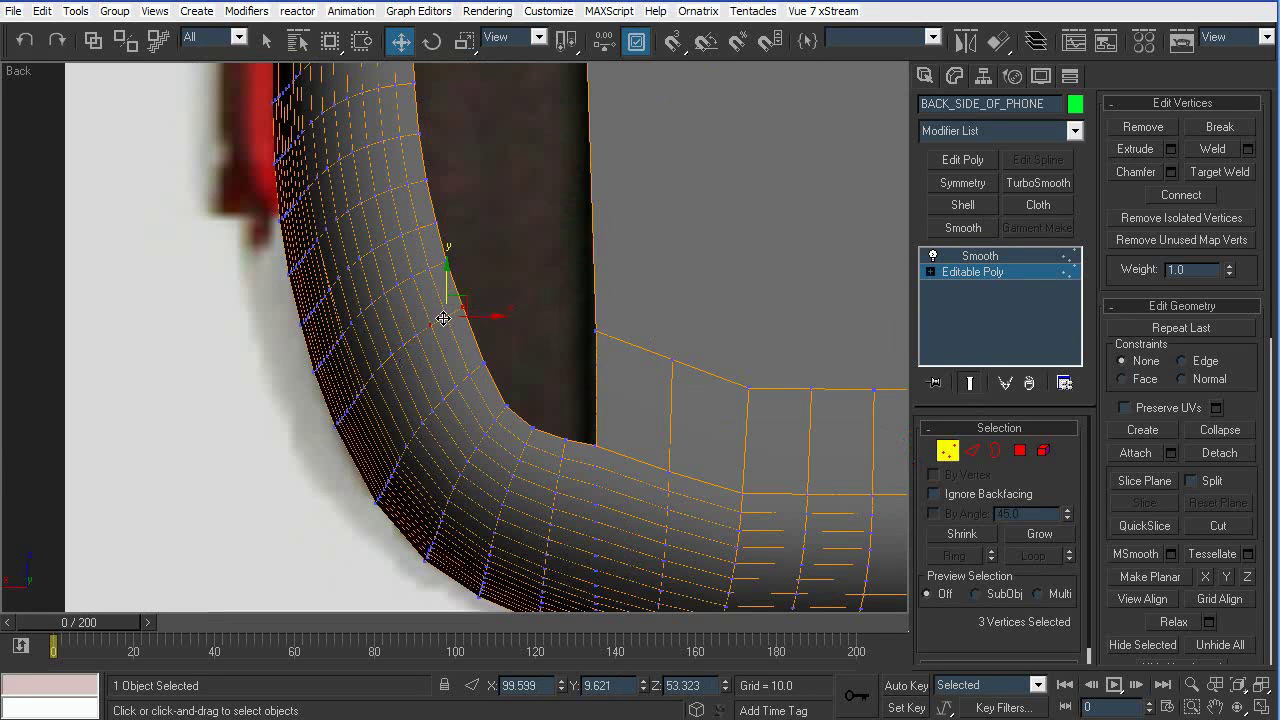
{"action": "key", "text": "q"}
{"action": "key", "text": "q"}
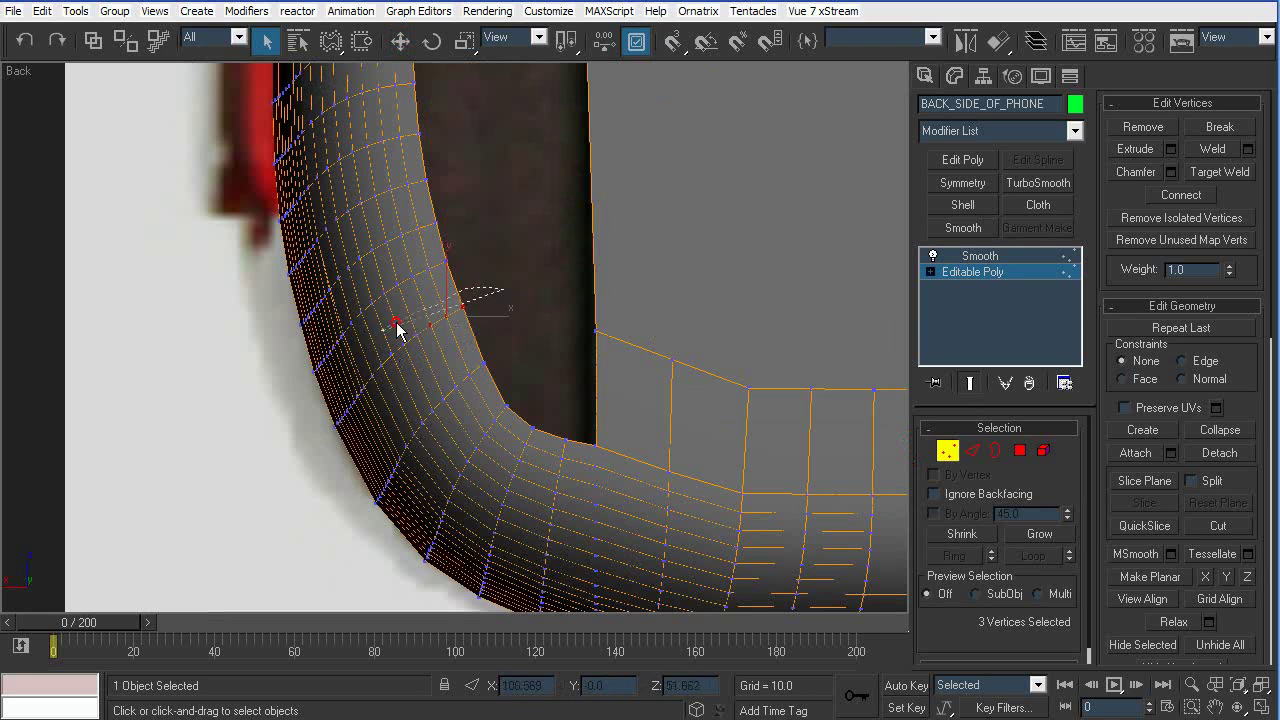
{"action": "left_click_drag", "start_coordinate": [313, 469], "coordinate": [318, 466]}
{"action": "key", "text": "w"}
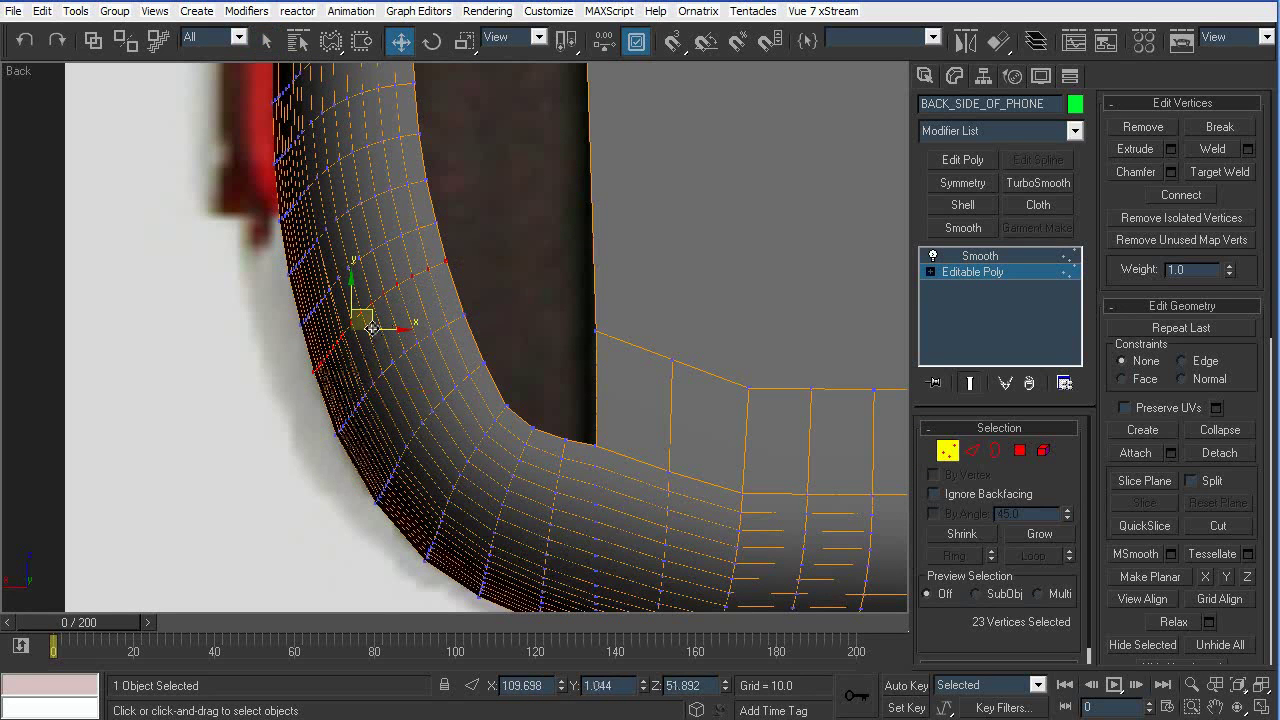
{"action": "left_click_drag", "start_coordinate": [367, 315], "coordinate": [368, 321]}
Move the vertex loops at the middle of the corner outward to the reference outline, and clear the selection
{"action": "middle_click_drag", "start_coordinate": [545, 475], "coordinate": [490, 288]}
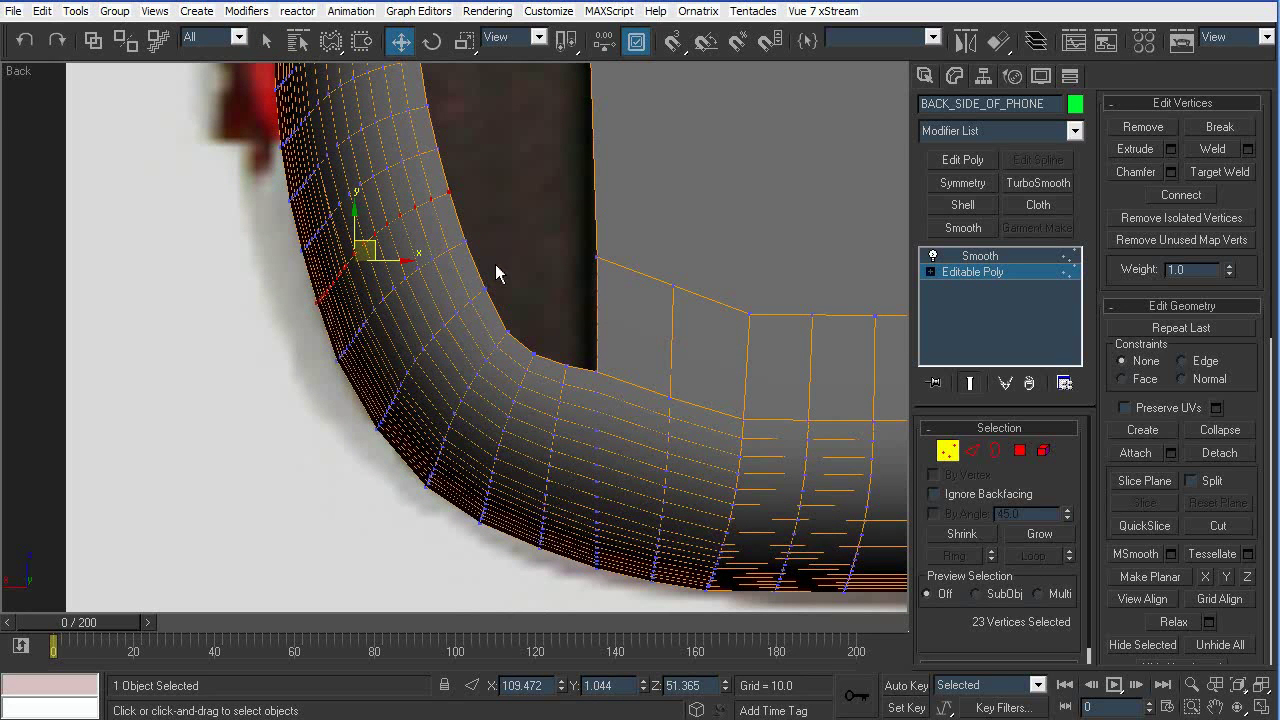
{"action": "left_click_drag", "start_coordinate": [357, 414], "coordinate": [413, 450]}
{"action": "left_click_drag", "start_coordinate": [426, 367], "coordinate": [421, 366]}
{"action": "left_click", "coordinate": [560, 393]}
{"action": "middle_click_drag", "start_coordinate": [589, 400], "coordinate": [474, 342]}
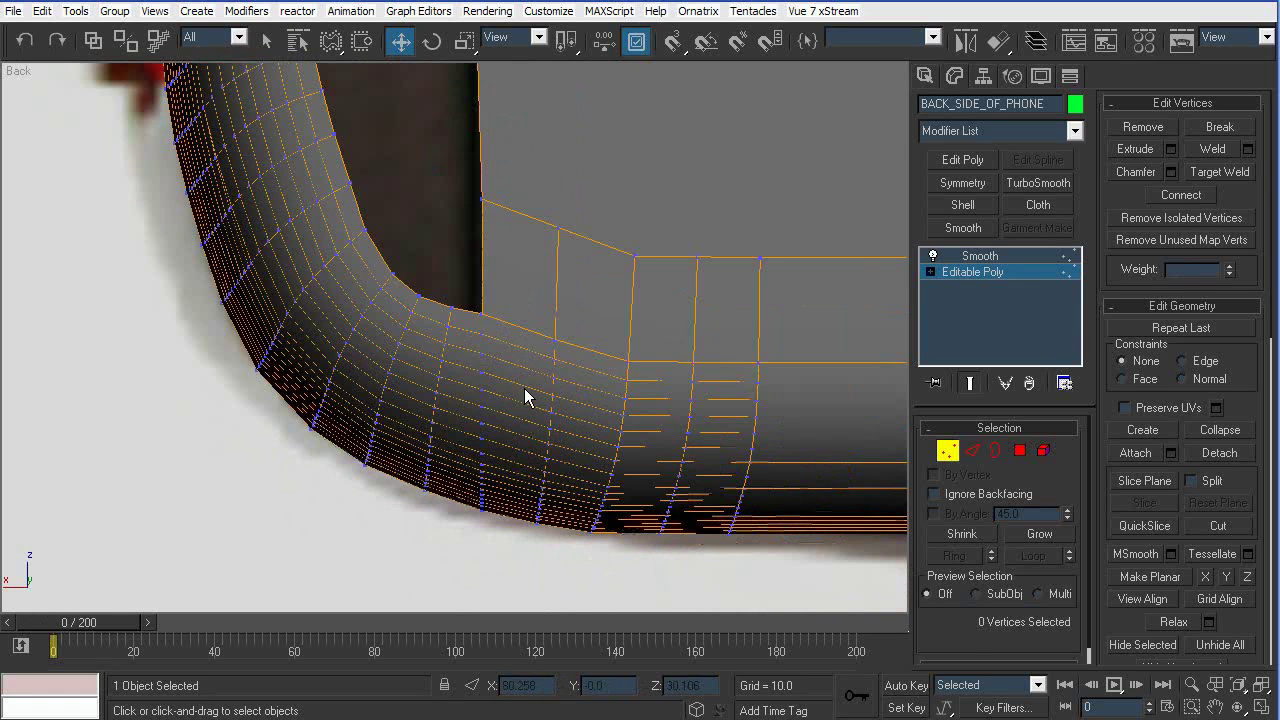
{"action": "mouse_move", "coordinate": [498, 287]}
{"action": "left_mouse_down"}
{"action": "mouse_move", "coordinate": [471, 494]}
{"action": "mouse_move", "coordinate": [546, 490]}
{"action": "left_mouse_up"}
{"action": "left_click_drag", "start_coordinate": [516, 446], "coordinate": [533, 509]}
{"action": "key", "text": "ctrl+z"}
Shift the vertex loop just before the cover's inner edge and the one starting the bottom side to refine the corner's curve
{"action": "left_click_drag", "start_coordinate": [502, 420], "coordinate": [464, 300]}
{"action": "left_click_drag", "start_coordinate": [455, 405], "coordinate": [455, 410]}
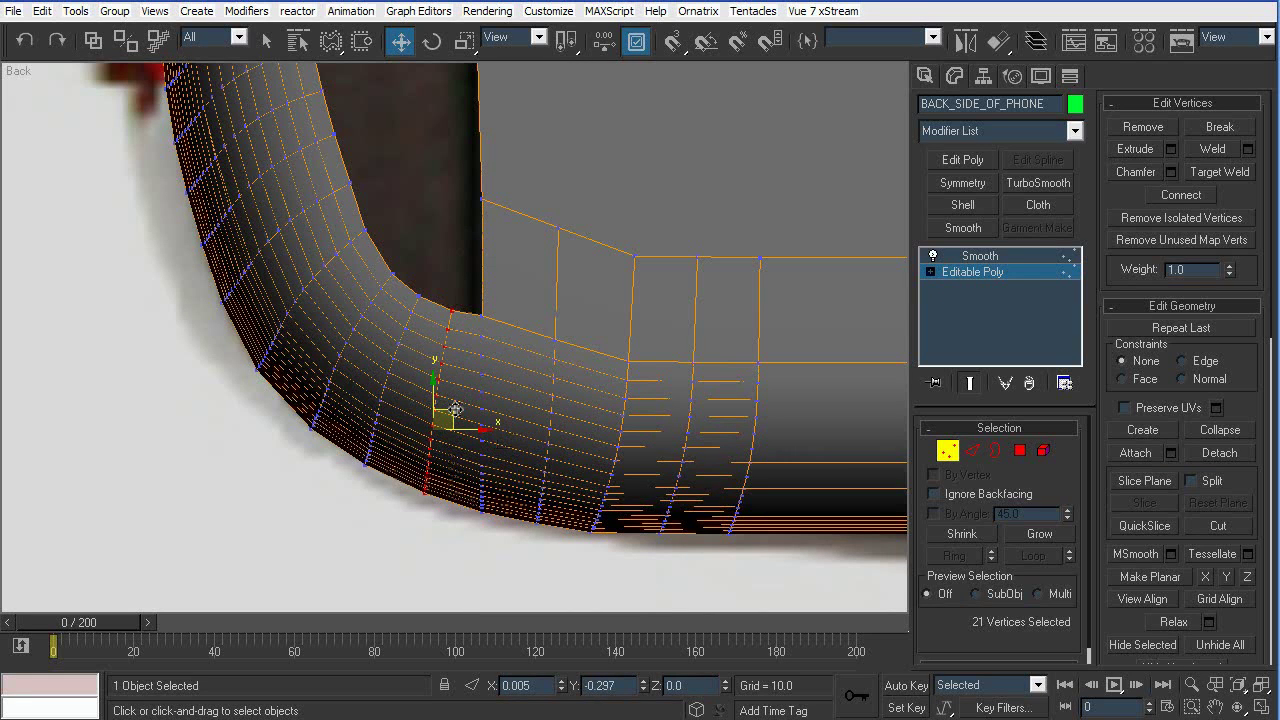
{"action": "left_click", "coordinate": [708, 447]}
{"action": "mouse_move", "coordinate": [597, 418]}
{"action": "left_mouse_down"}
{"action": "mouse_move", "coordinate": [626, 552]}
{"action": "mouse_move", "coordinate": [630, 542]}
{"action": "left_mouse_up"}
{"action": "left_click_drag", "start_coordinate": [627, 459], "coordinate": [630, 457]}
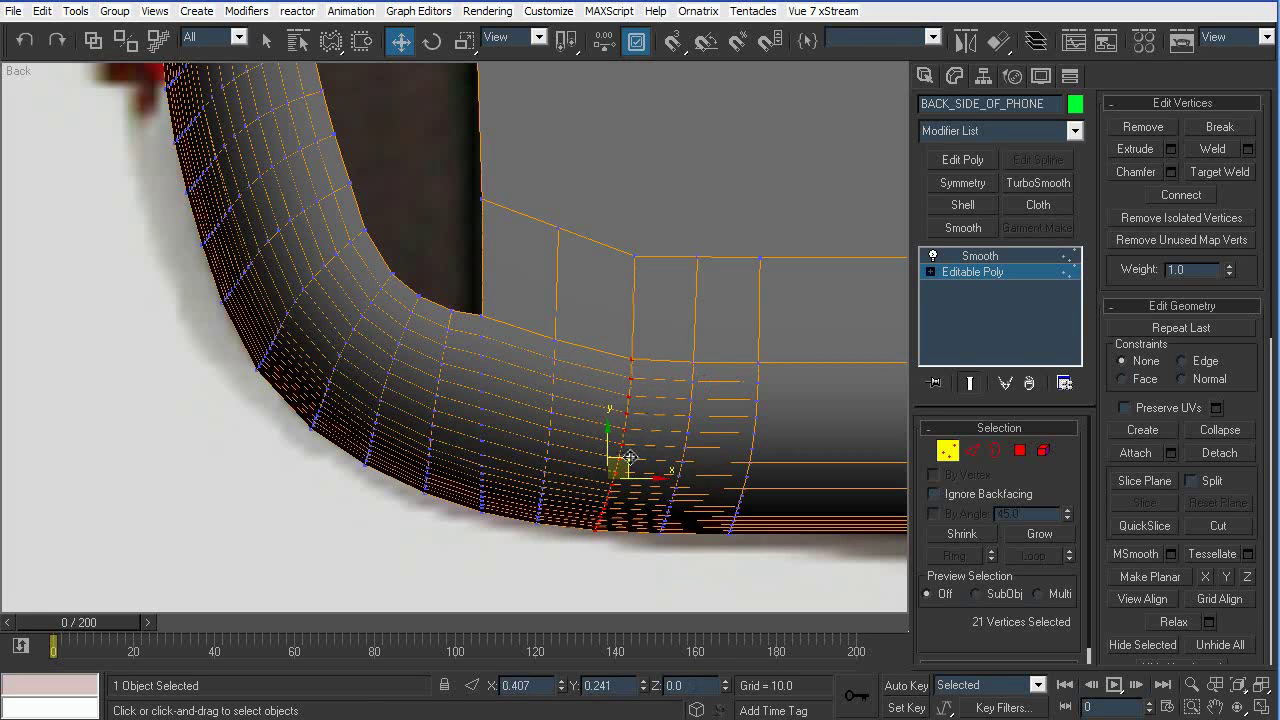
{"action": "left_click", "coordinate": [945, 450]}
Check the refined corner's shading and outline in perspective and against the back reference
{"action": "key", "text": "p"}
{"action": "key", "text": "z"}
{"action": "middle_click_drag", "start_coordinate": [636, 411], "coordinate": [724, 377], "text": "alt"}
{"action": "left_click", "coordinate": [647, 434]}
{"action": "scroll", "coordinate": [688, 396], "scroll_direction": "up", "scroll_amount": 4}
{"action": "scroll", "coordinate": [563, 363], "scroll_direction": "up", "scroll_amount": 5}
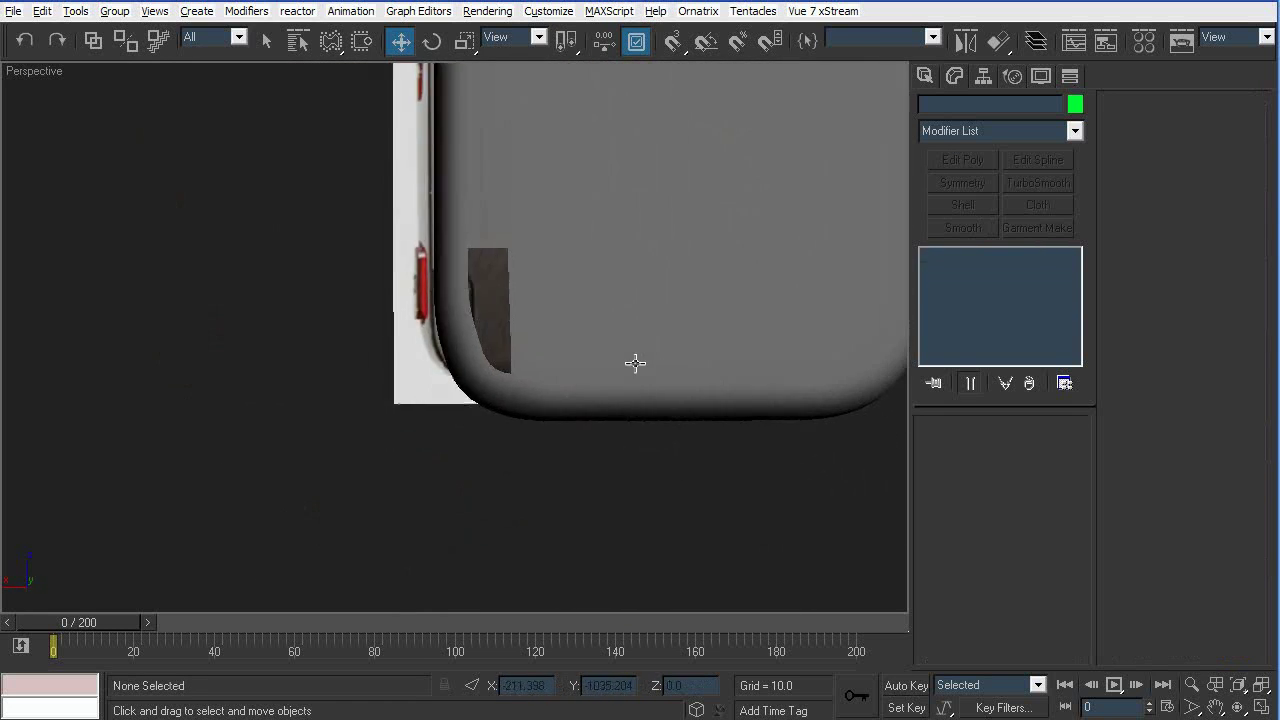
{"action": "key", "text": "v"}
{"action": "left_click", "coordinate": [575, 360]}
{"action": "scroll", "coordinate": [525, 443], "scroll_direction": "up", "scroll_amount": 5}
{"action": "scroll", "coordinate": [525, 443], "scroll_direction": "down", "scroll_amount": 5}
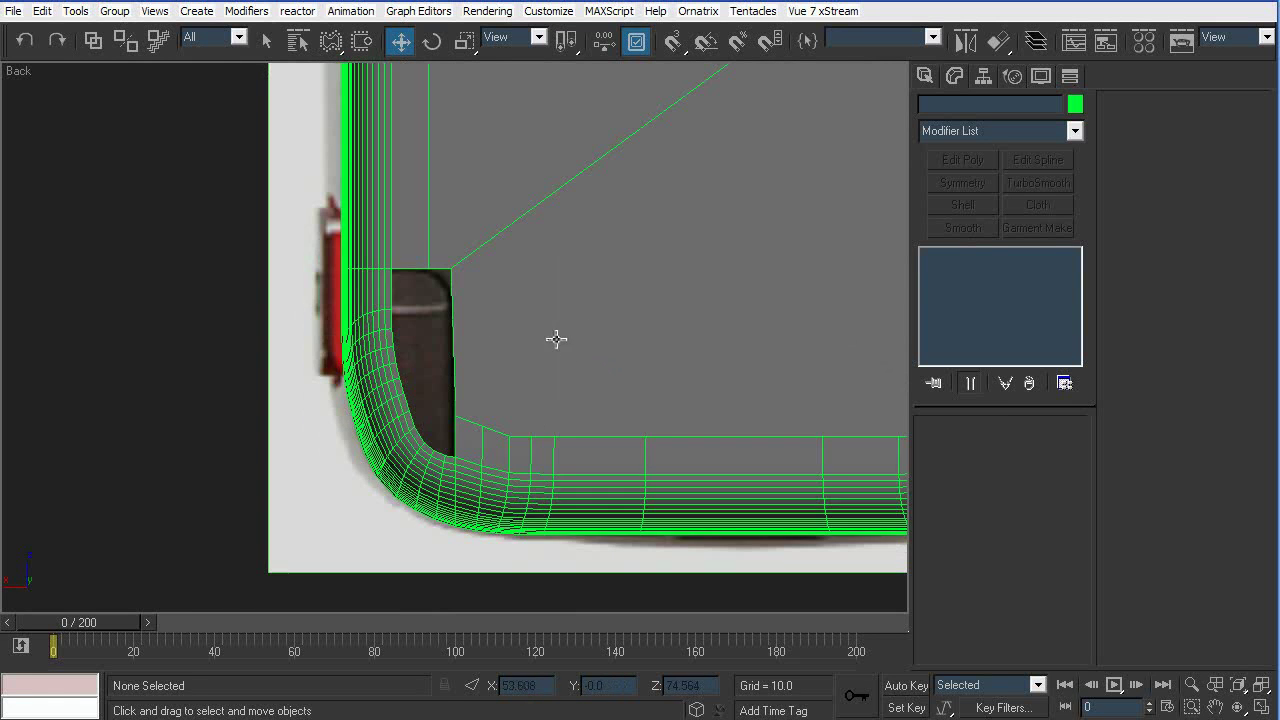
Select the border of the cover opening in the back shell and cap it with a polygon
{"action": "left_click", "coordinate": [560, 343]}
{"action": "left_click", "coordinate": [1004, 268]}
{"action": "left_click", "coordinate": [990, 448]}
{"action": "left_click", "coordinate": [454, 334]}
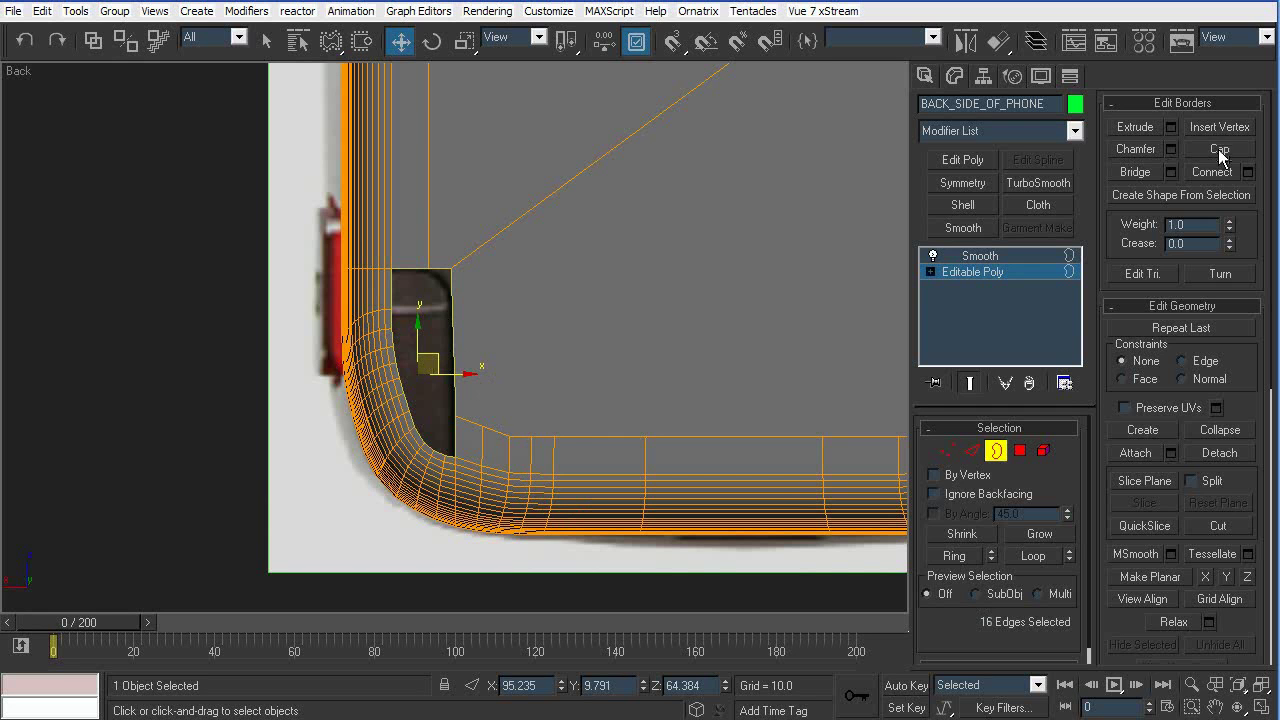
{"action": "left_click", "coordinate": [1218, 148]}
{"action": "left_click", "coordinate": [995, 451]}
Move the two uppermost edge loops of the corner up toward the small cover's seam
{"action": "scroll", "coordinate": [497, 394], "scroll_direction": "up", "scroll_amount": 5}
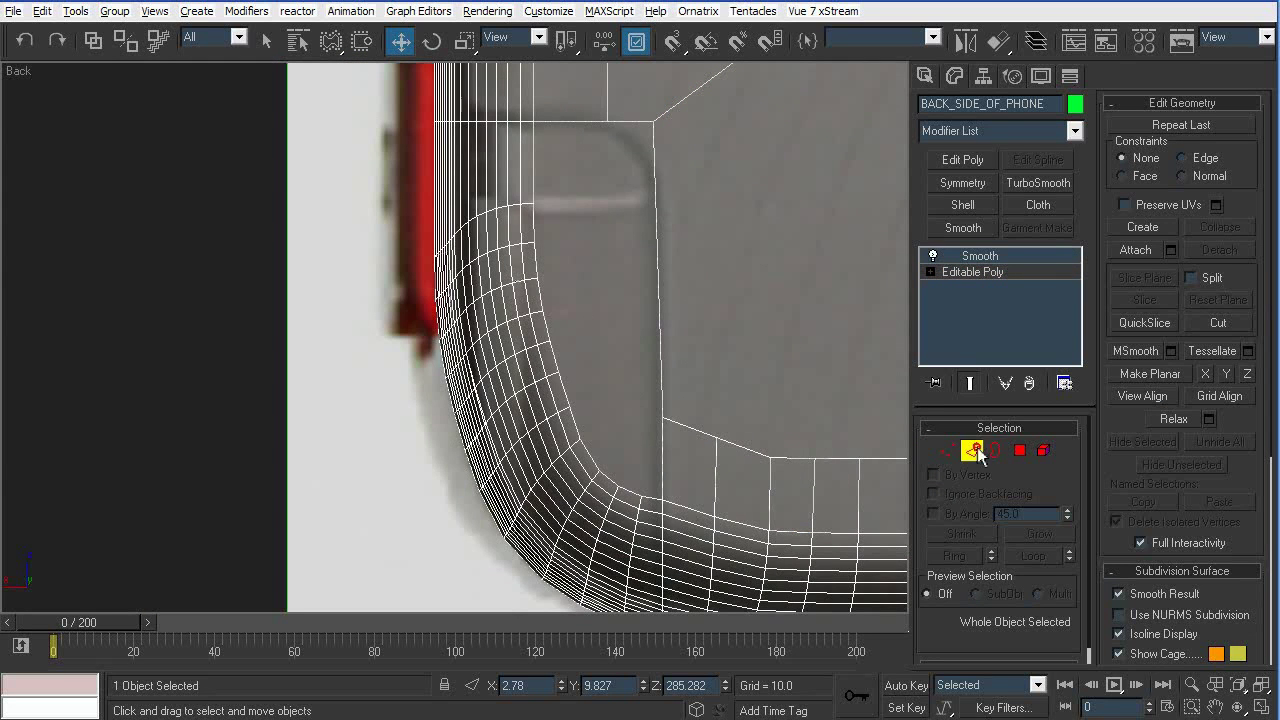
{"action": "left_click", "coordinate": [975, 450]}
{"action": "left_click", "coordinate": [511, 208]}
{"action": "key", "text": "alt+l"}
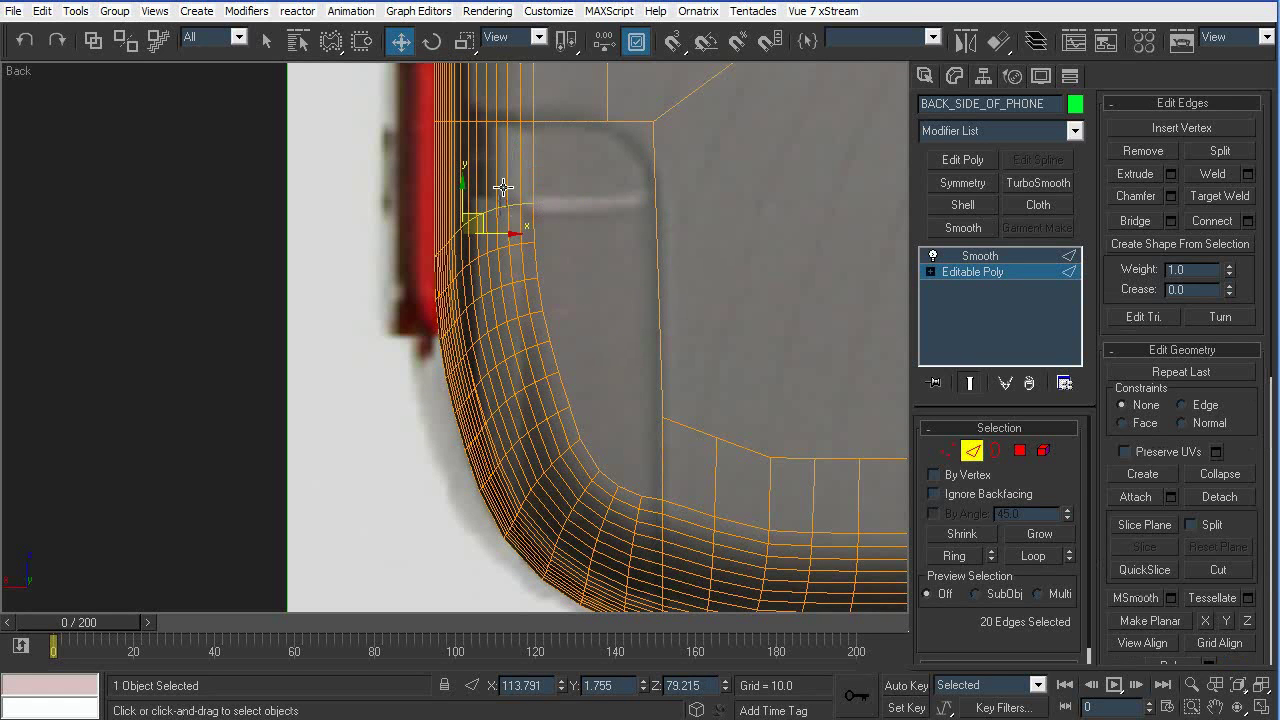
{"action": "left_click", "coordinate": [526, 289]}
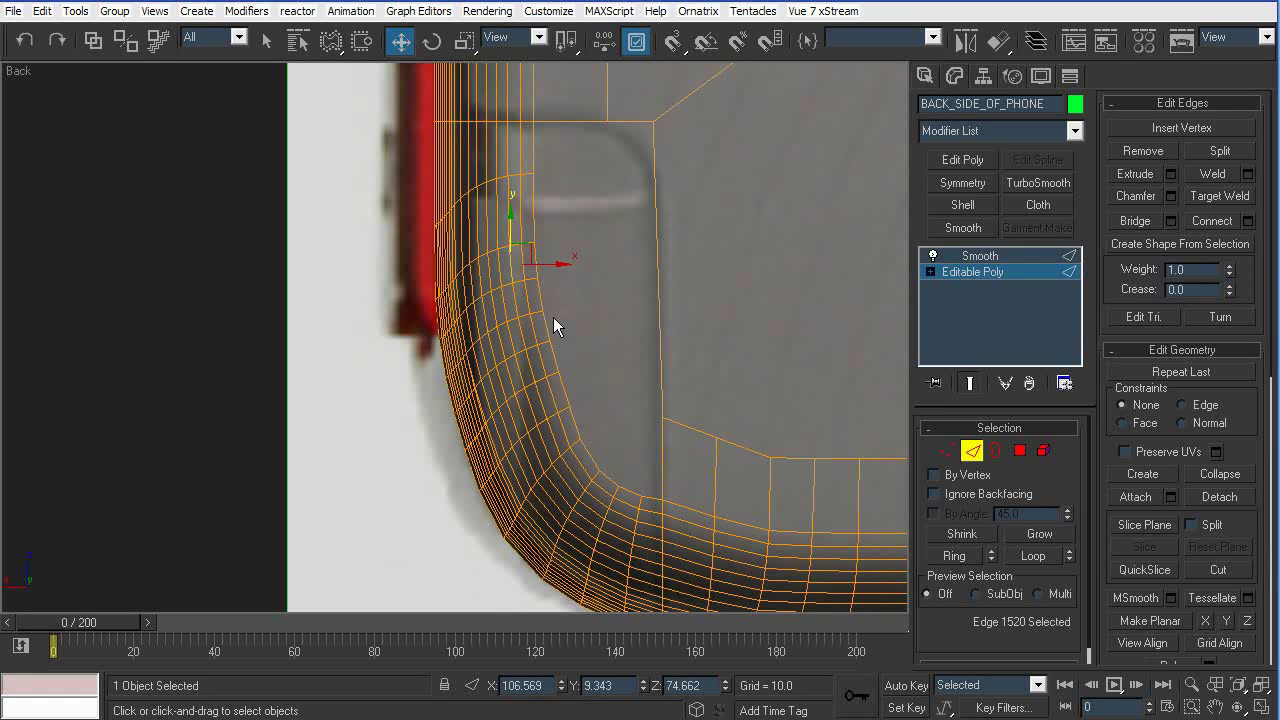
{"action": "scroll", "coordinate": [566, 255], "scroll_direction": "up", "scroll_amount": 2}
{"action": "key", "text": "alt+l"}
{"action": "left_click_drag", "start_coordinate": [428, 256], "coordinate": [427, 221]}
Shift the third edge loop from the corner's upper end to even out the spacing, and clear the edge selection
{"action": "left_click", "coordinate": [532, 341]}
{"action": "key", "text": "alt+l"}
{"action": "left_click_drag", "start_coordinate": [441, 309], "coordinate": [438, 349]}
{"action": "left_click", "coordinate": [478, 354]}
{"action": "left_click", "coordinate": [634, 363]}
{"action": "scroll", "coordinate": [634, 363], "scroll_direction": "down", "scroll_amount": 3}
{"action": "middle_click_drag", "start_coordinate": [662, 348], "coordinate": [640, 346]}
{"action": "middle_click_drag", "start_coordinate": [696, 397], "coordinate": [585, 354]}
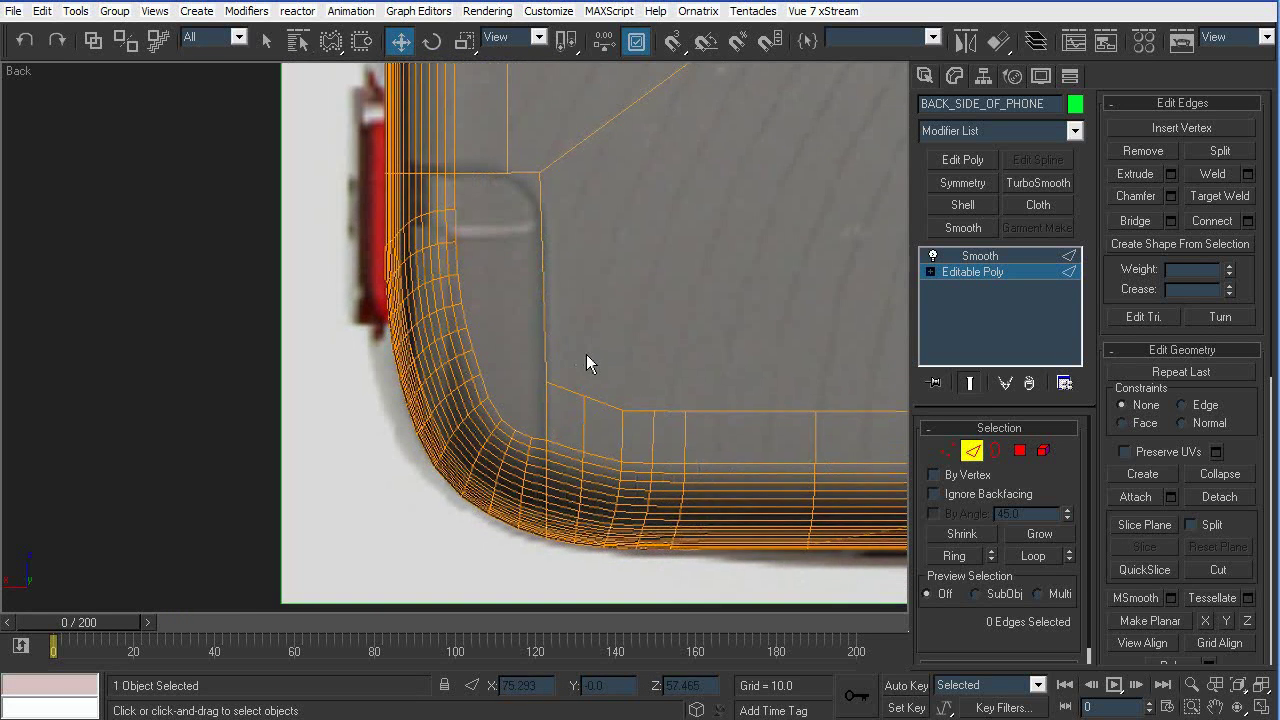
{"action": "middle_click_drag", "start_coordinate": [548, 201], "coordinate": [548, 289]}
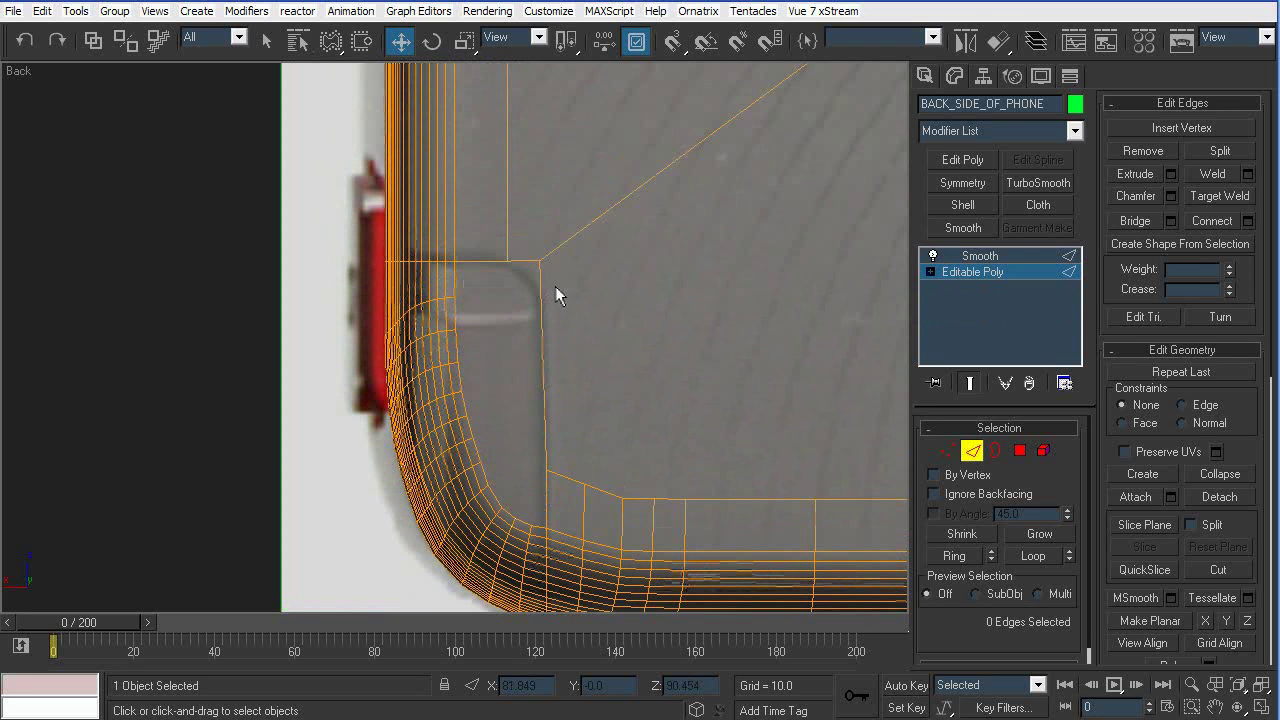
Select all the back shell polygons that make up the small corner cover in the back view
{"action": "scroll", "coordinate": [555, 286], "scroll_direction": "down", "scroll_amount": 1}
{"action": "scroll", "coordinate": [567, 316], "scroll_direction": "up", "scroll_amount": 1}
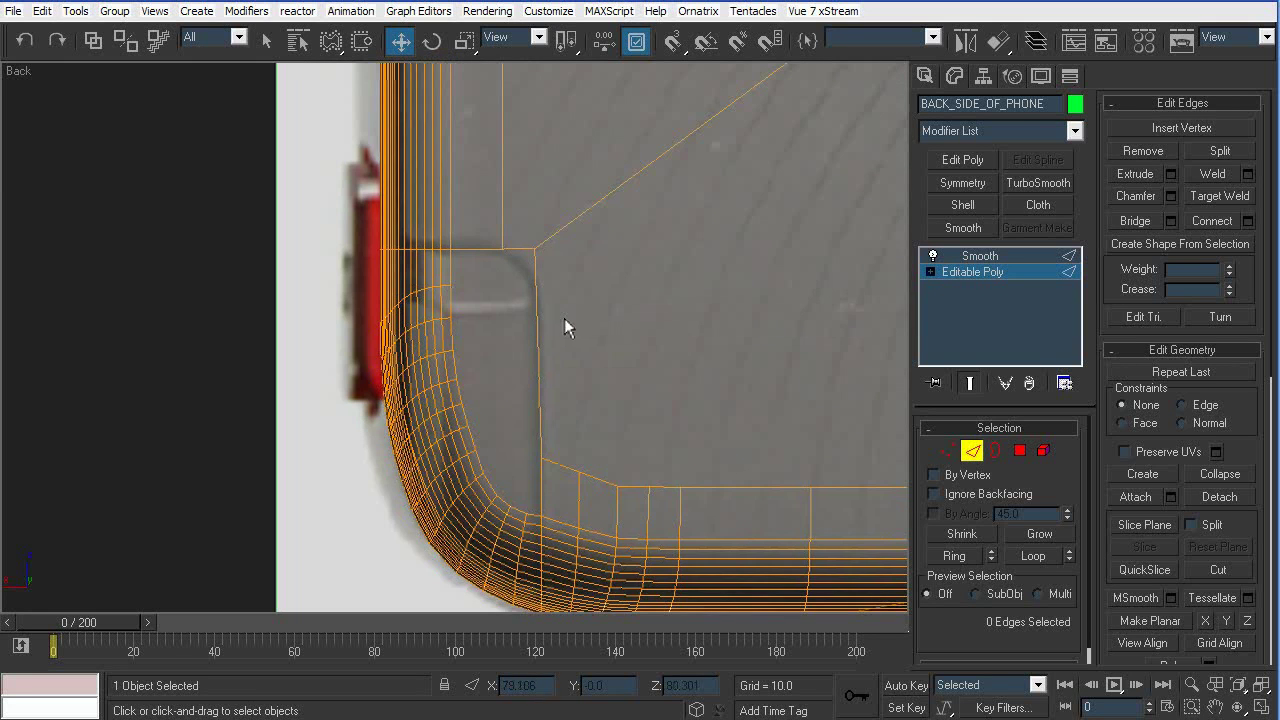
{"action": "middle_click_drag", "start_coordinate": [574, 287], "coordinate": [583, 245]}
{"action": "key", "text": "4"}
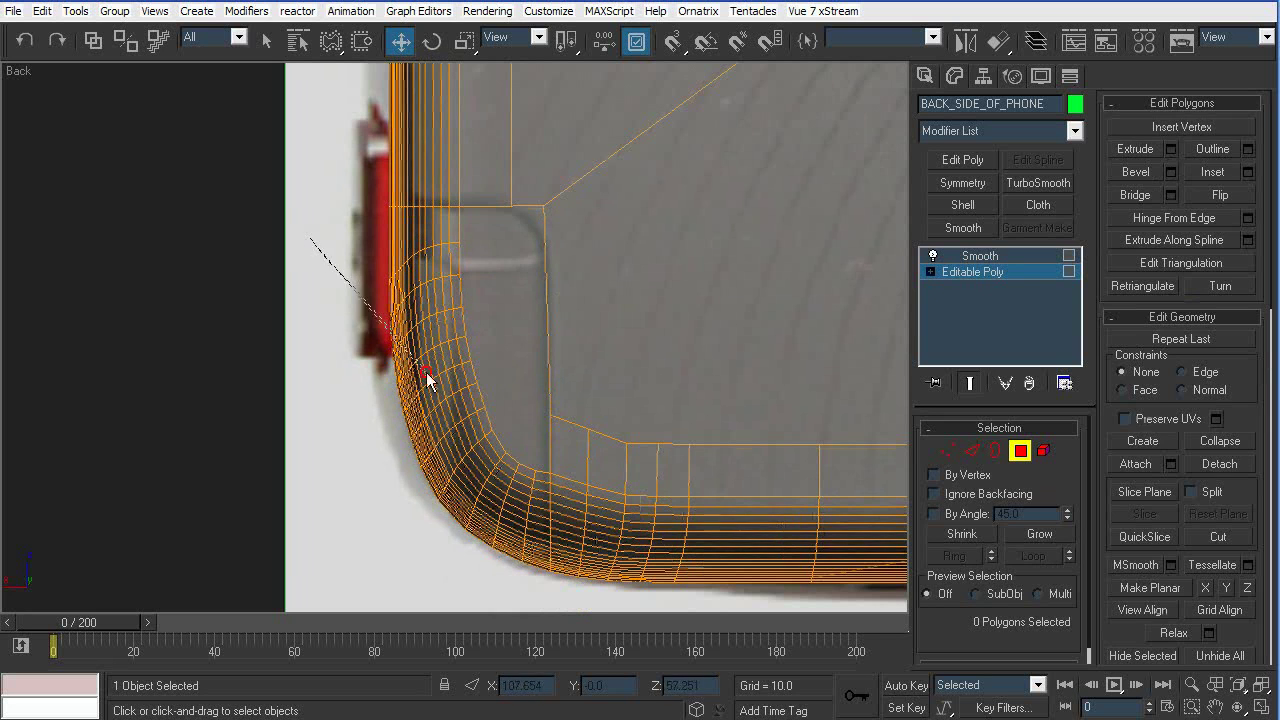
{"action": "left_click_drag", "start_coordinate": [311, 246], "coordinate": [476, 502]}
{"action": "key", "text": "q"}
{"action": "mouse_move", "coordinate": [355, 287]}
{"action": "left_mouse_down"}
{"action": "mouse_move", "coordinate": [368, 249]}
{"action": "mouse_move", "coordinate": [540, 598]}
{"action": "left_mouse_up"}
{"action": "scroll", "coordinate": [508, 458], "scroll_direction": "down", "scroll_amount": 2}
{"action": "key", "text": "F2"}
{"action": "key", "text": "w"}
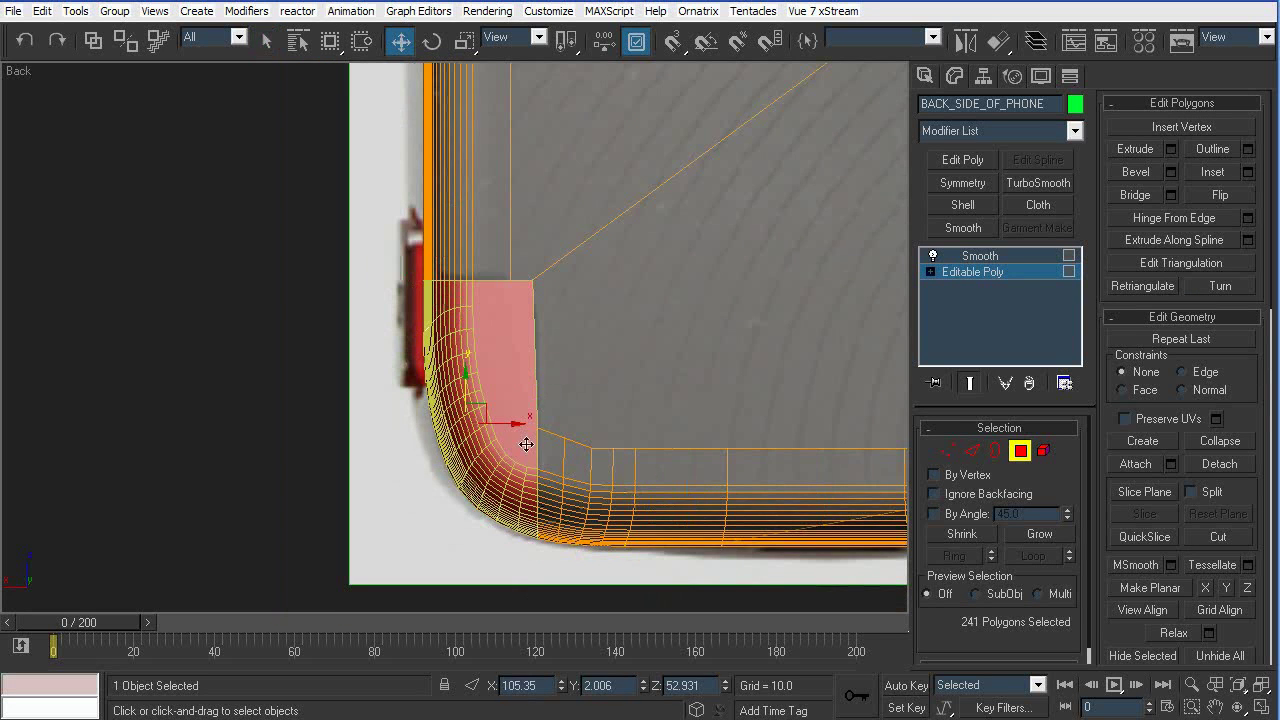
{"action": "key", "text": "F2"}
Clone the corner cover polygons beside the phone as a separate object named STYLUS, and delete the originals from the back shell
{"action": "left_click_drag", "start_coordinate": [500, 425], "coordinate": [228, 422], "text": "shift"}
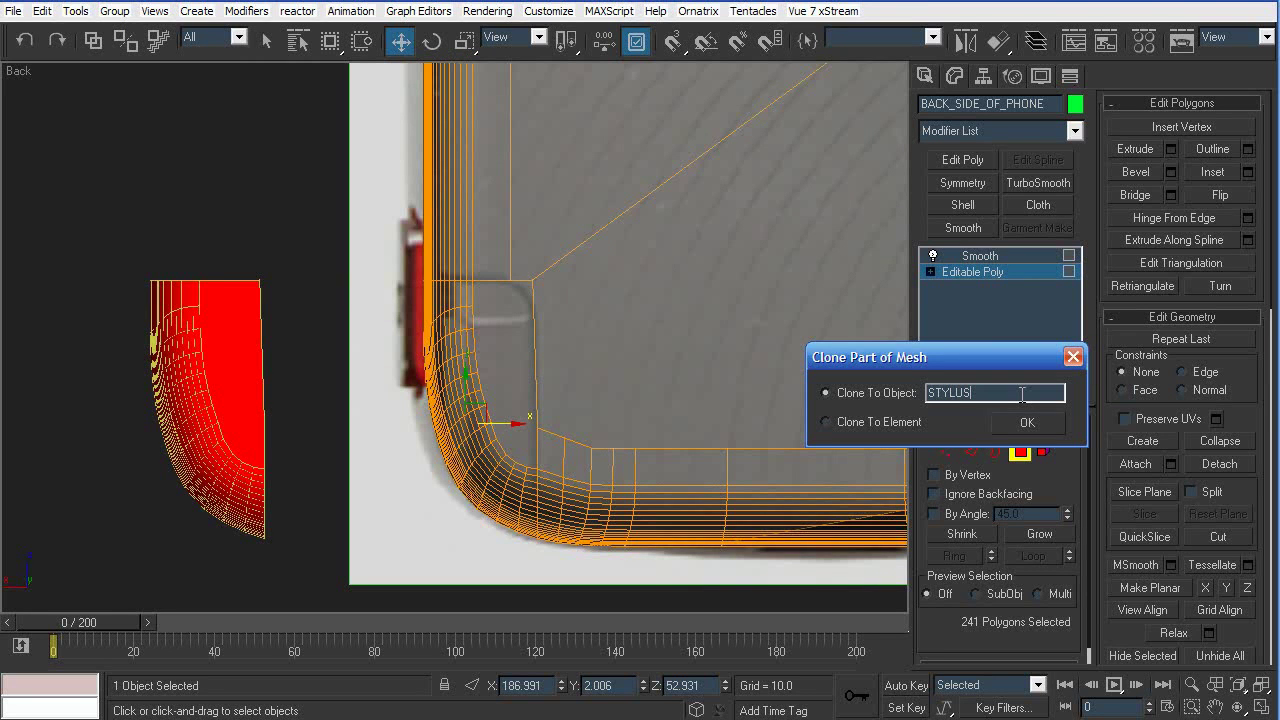
{"action": "key", "text": "Return"}
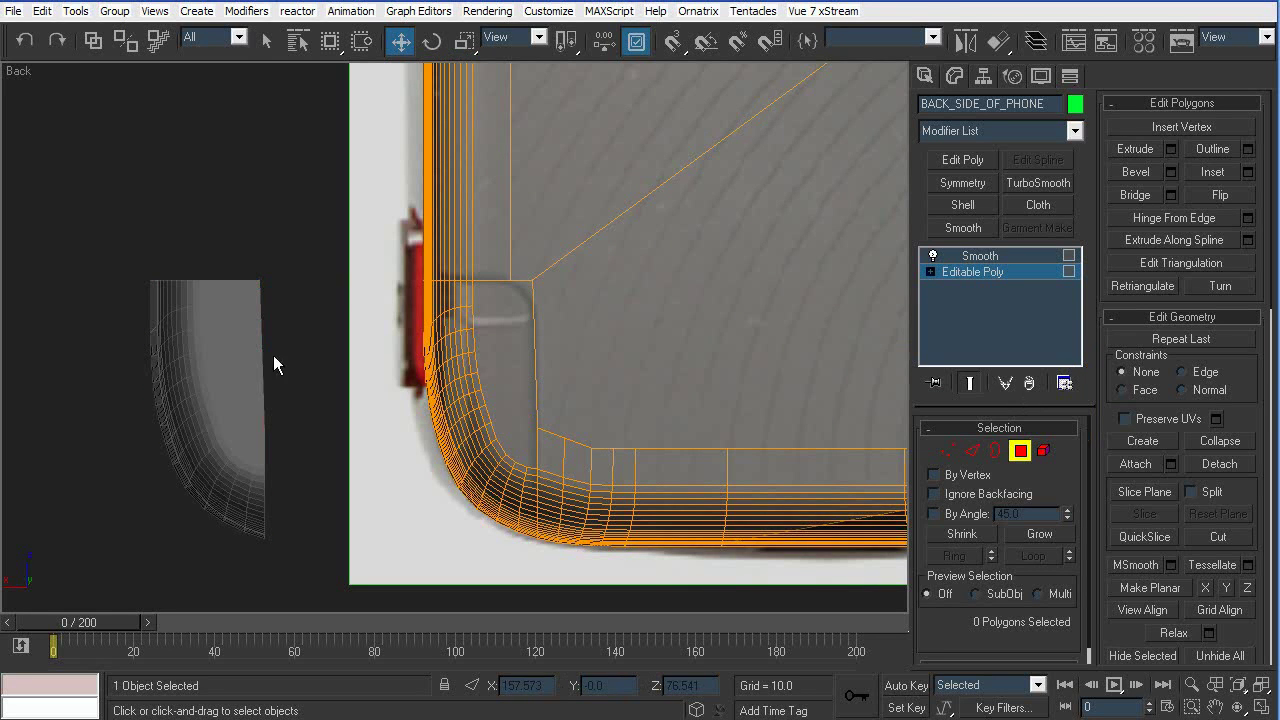
{"action": "left_click_drag", "start_coordinate": [530, 575], "coordinate": [531, 576]}
{"action": "key", "text": "Delete"}
{"action": "mouse_move", "coordinate": [583, 316]}
{"action": "middle_mouse_down", "text": "alt"}
{"action": "mouse_move", "coordinate": [597, 349]}
{"action": "mouse_move", "coordinate": [654, 340]}
{"action": "mouse_move", "coordinate": [604, 307]}
{"action": "middle_mouse_up", "text": "alt"}
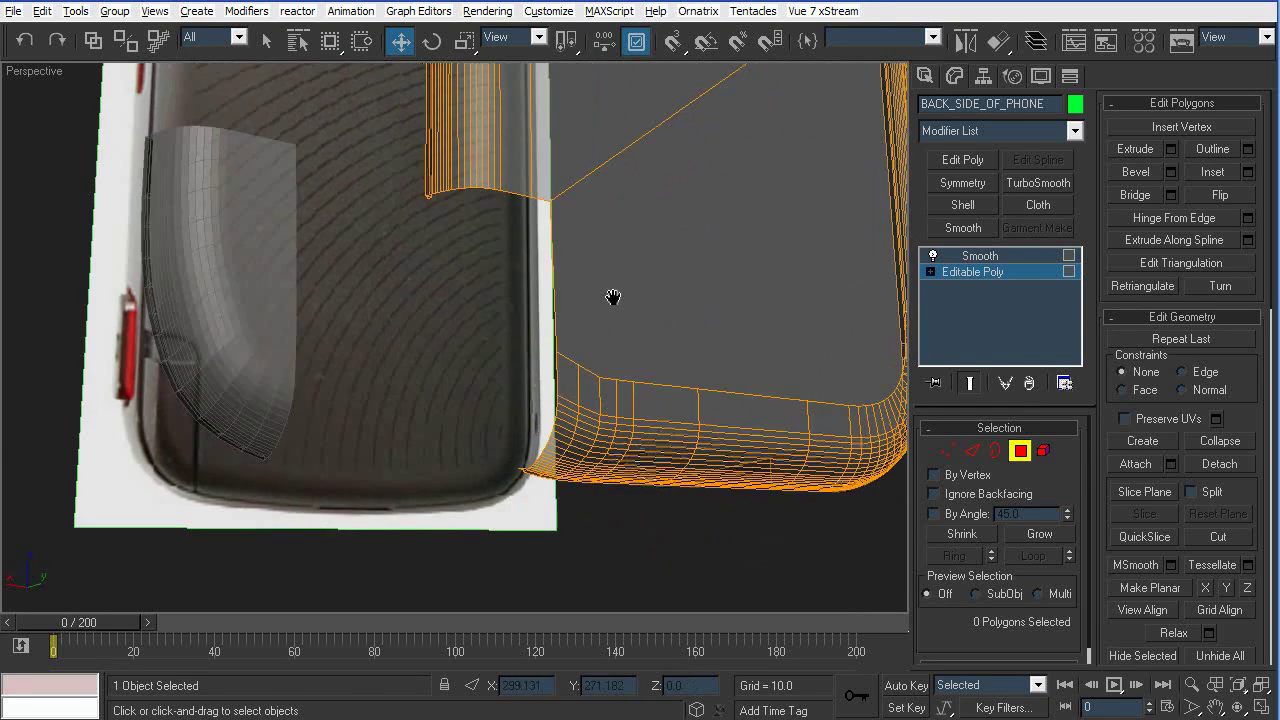
{"action": "left_click", "coordinate": [1020, 450]}
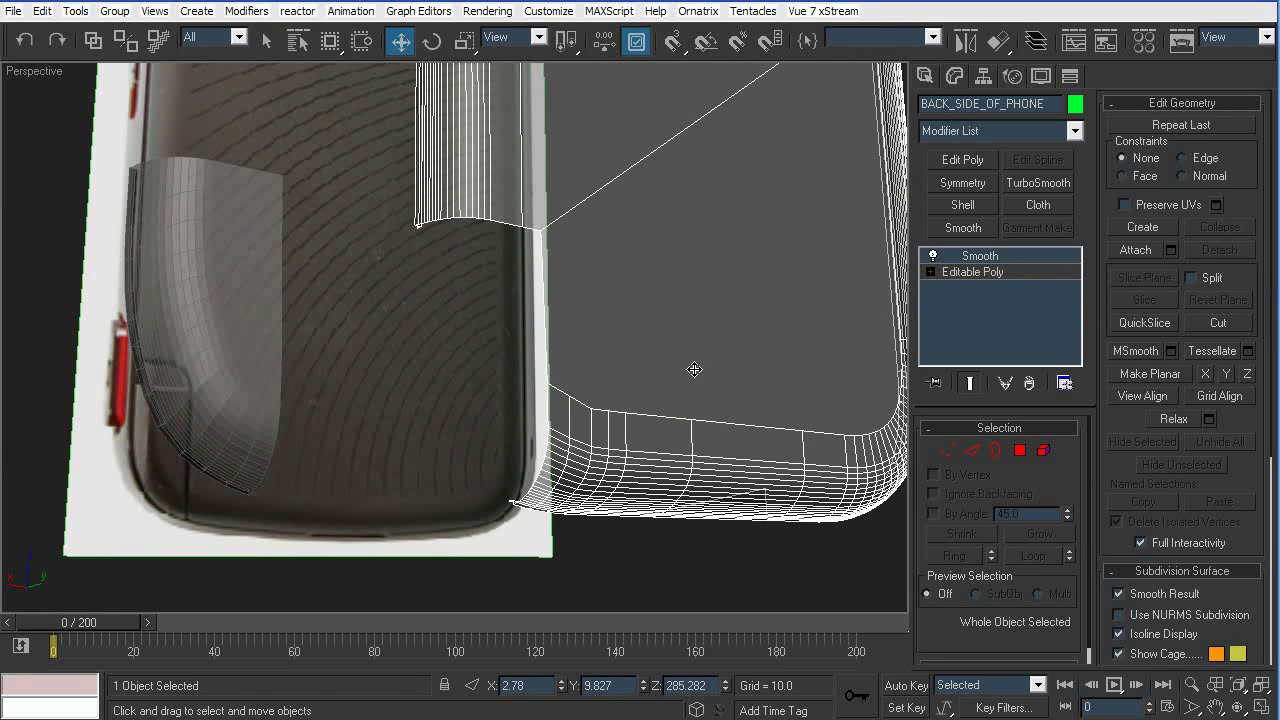
Extend the cover opening's border edges inward into the phone as a new wall and make them planar along Y
{"action": "left_click", "coordinate": [973, 457]}
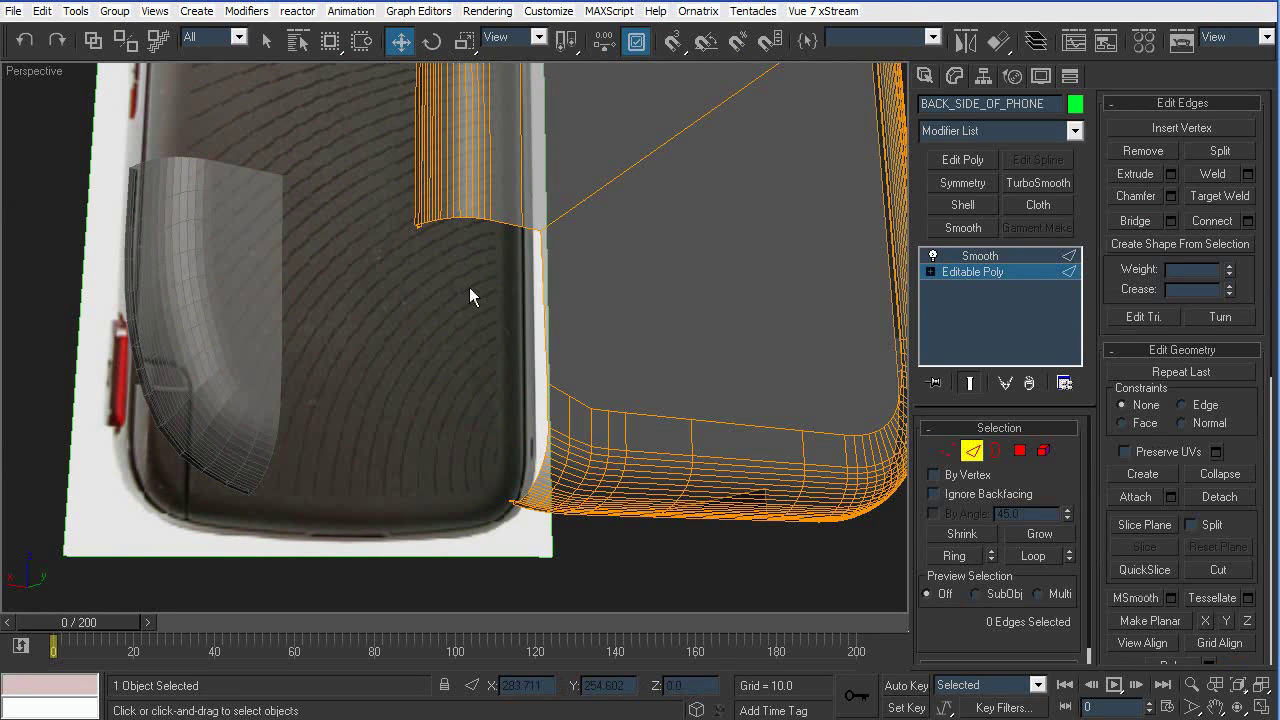
{"action": "left_click", "coordinate": [548, 308]}
{"action": "key", "text": "alt+l"}
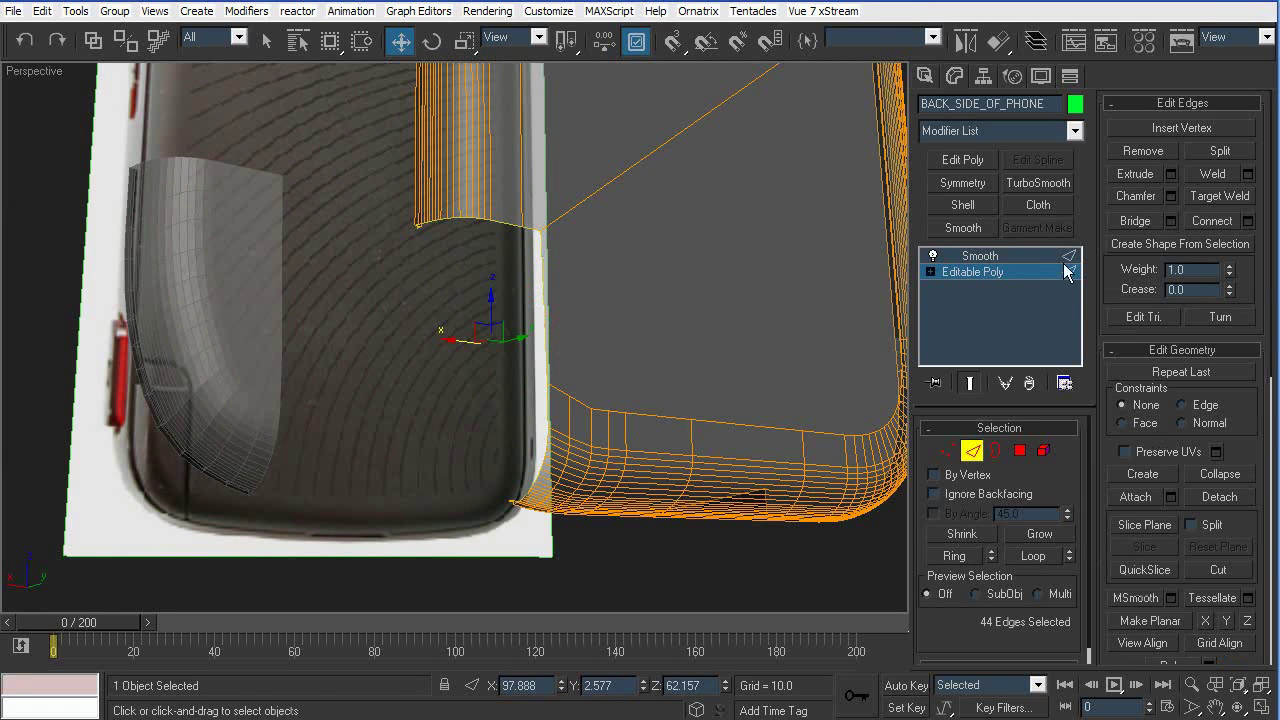
{"action": "left_click", "coordinate": [968, 383]}
{"action": "middle_click_drag", "start_coordinate": [478, 388], "coordinate": [517, 367], "text": "alt"}
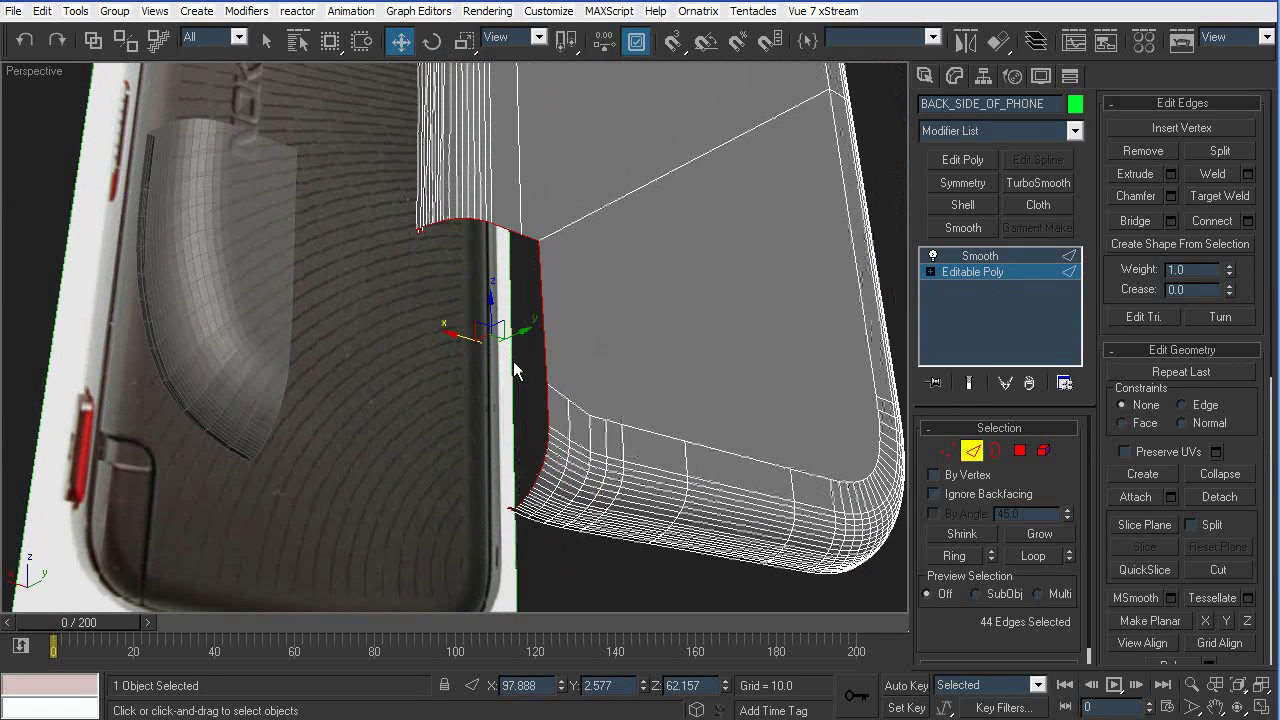
{"action": "left_click_drag", "start_coordinate": [525, 332], "coordinate": [487, 362], "text": "shift"}
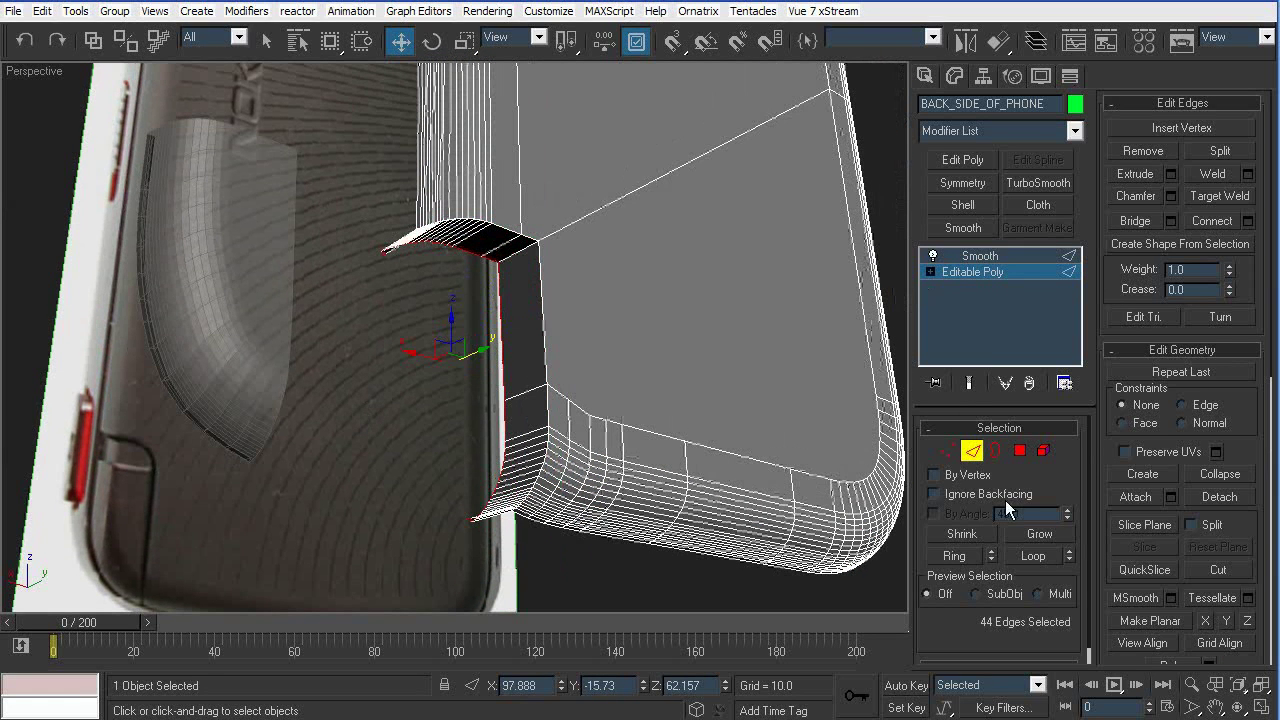
{"action": "left_click", "coordinate": [1206, 621]}
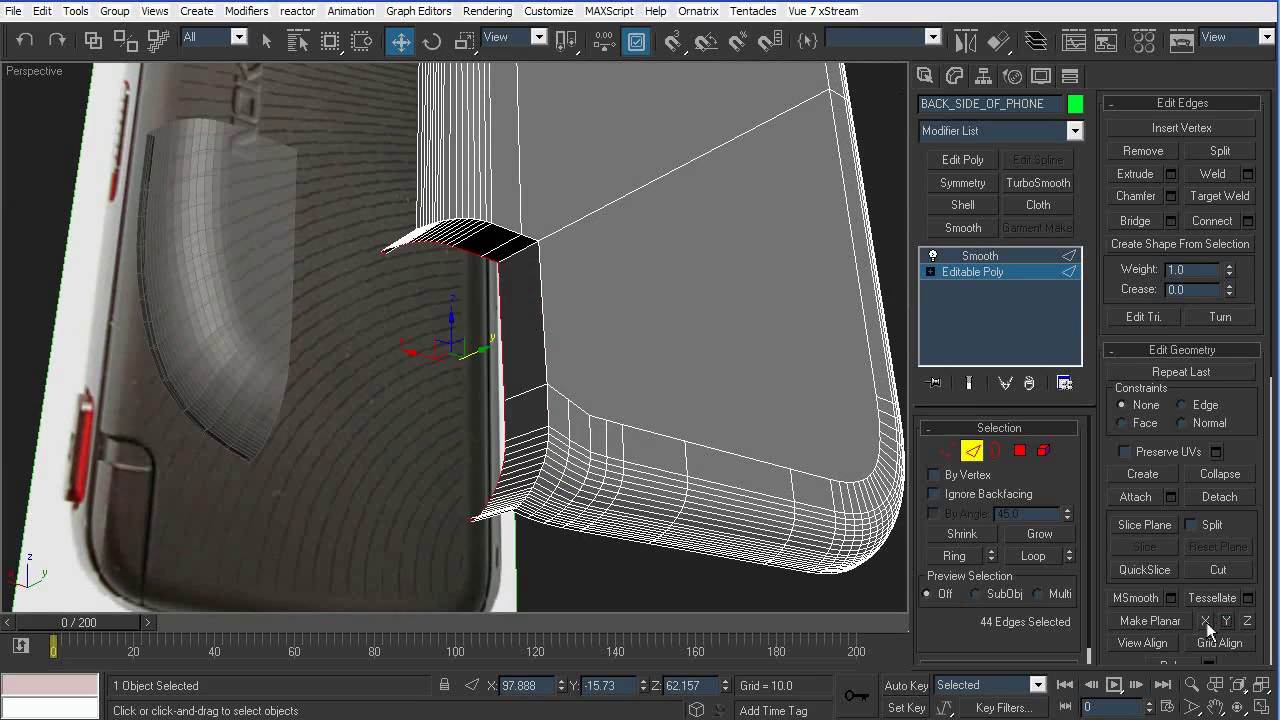
{"action": "middle_click_drag", "start_coordinate": [581, 453], "coordinate": [548, 470], "text": "alt"}
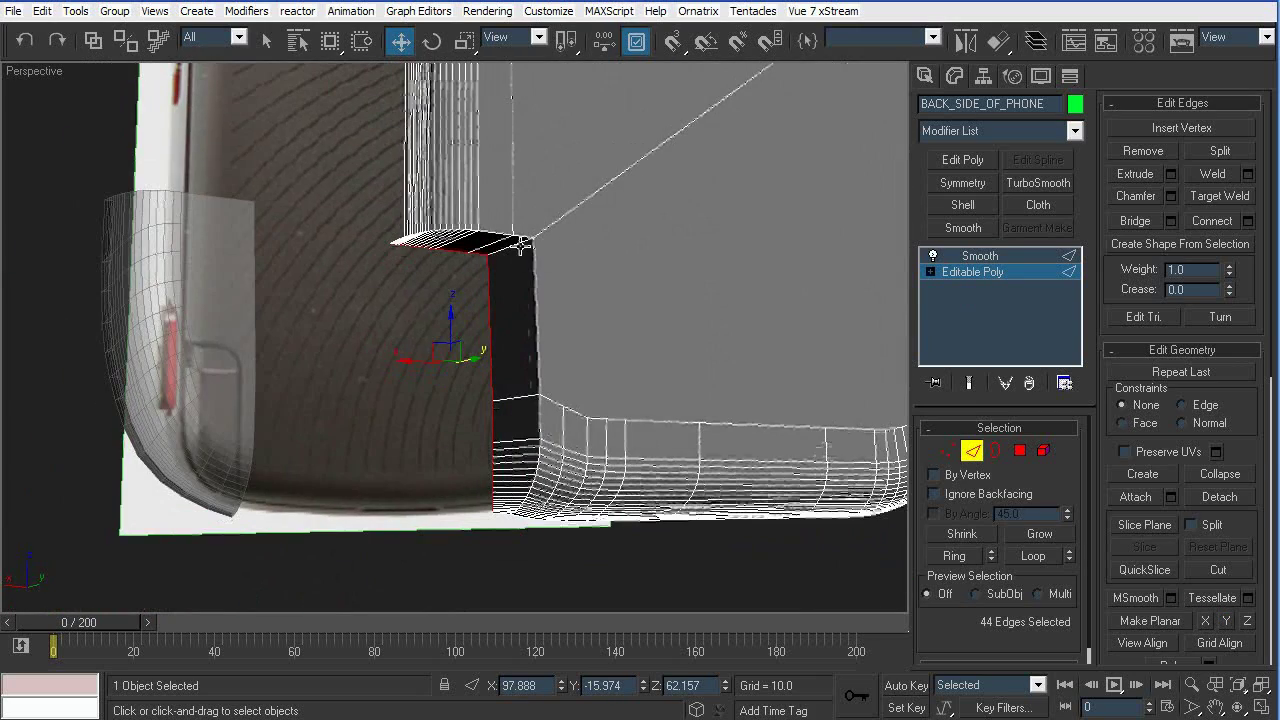
{"action": "middle_click_drag", "start_coordinate": [520, 246], "coordinate": [505, 250], "text": "alt"}
{"action": "left_click", "coordinate": [495, 249]}
{"action": "left_click_drag", "start_coordinate": [440, 242], "coordinate": [410, 242]}
{"action": "left_click", "coordinate": [512, 247]}
{"action": "key", "text": "v"}
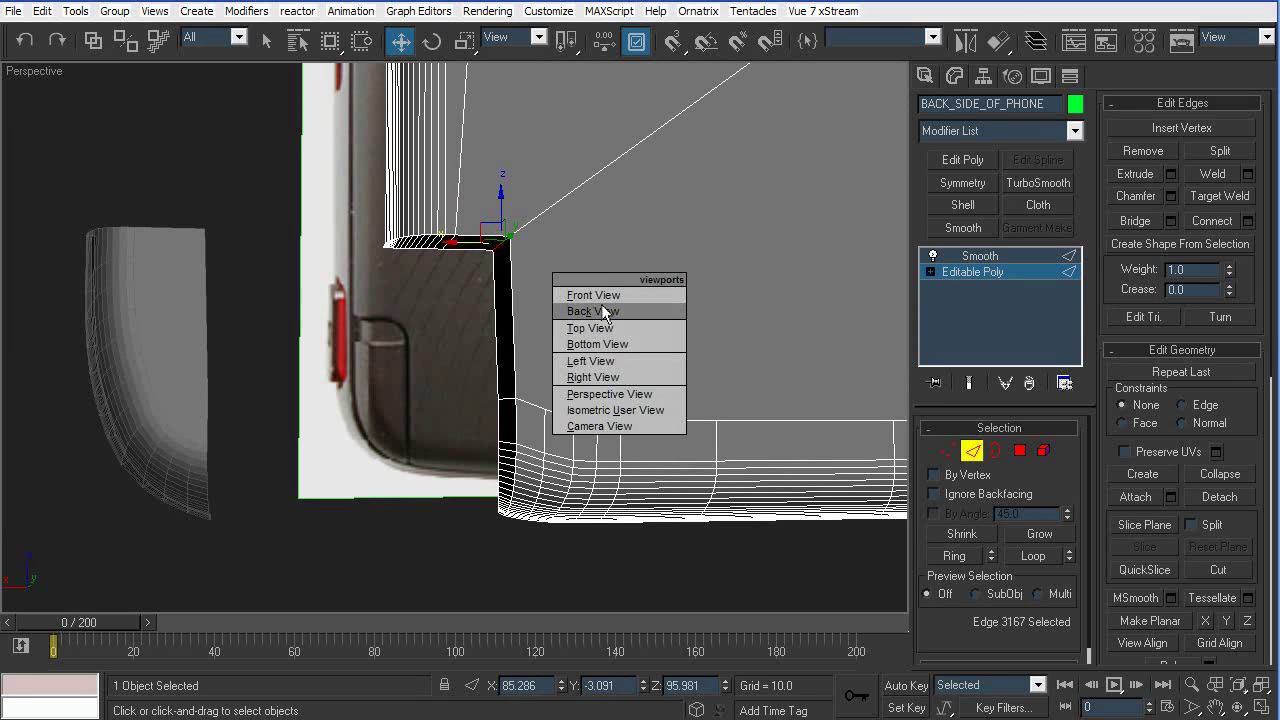
{"action": "left_click", "coordinate": [599, 308]}
{"action": "key", "text": "z"}
{"action": "middle_click_drag", "start_coordinate": [514, 354], "coordinate": [539, 333]}
{"action": "scroll", "coordinate": [545, 335], "scroll_direction": "up", "scroll_amount": 5}
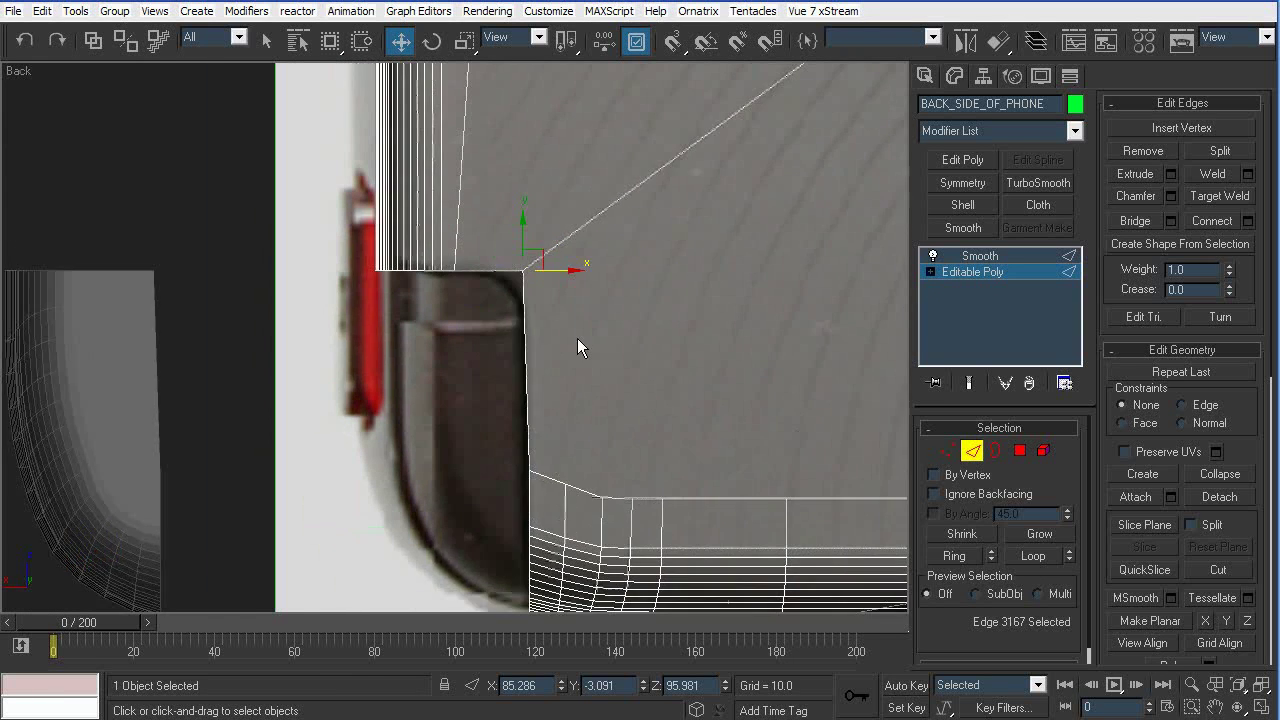
{"action": "left_click", "coordinate": [1170, 196]}
{"action": "left_click", "coordinate": [1022, 441]}
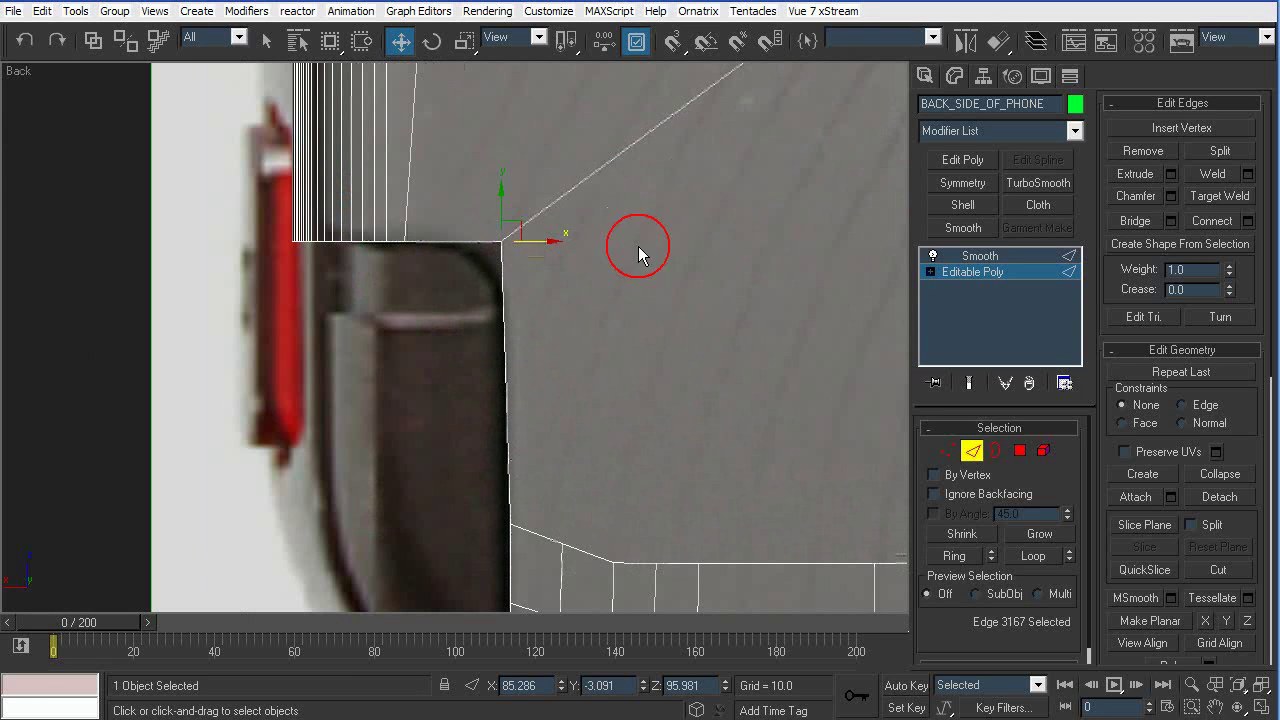
Connect the opening's upper inner corner vertex to the vertex across the back where the opposite corner's bend starts
{"action": "key", "text": "1"}
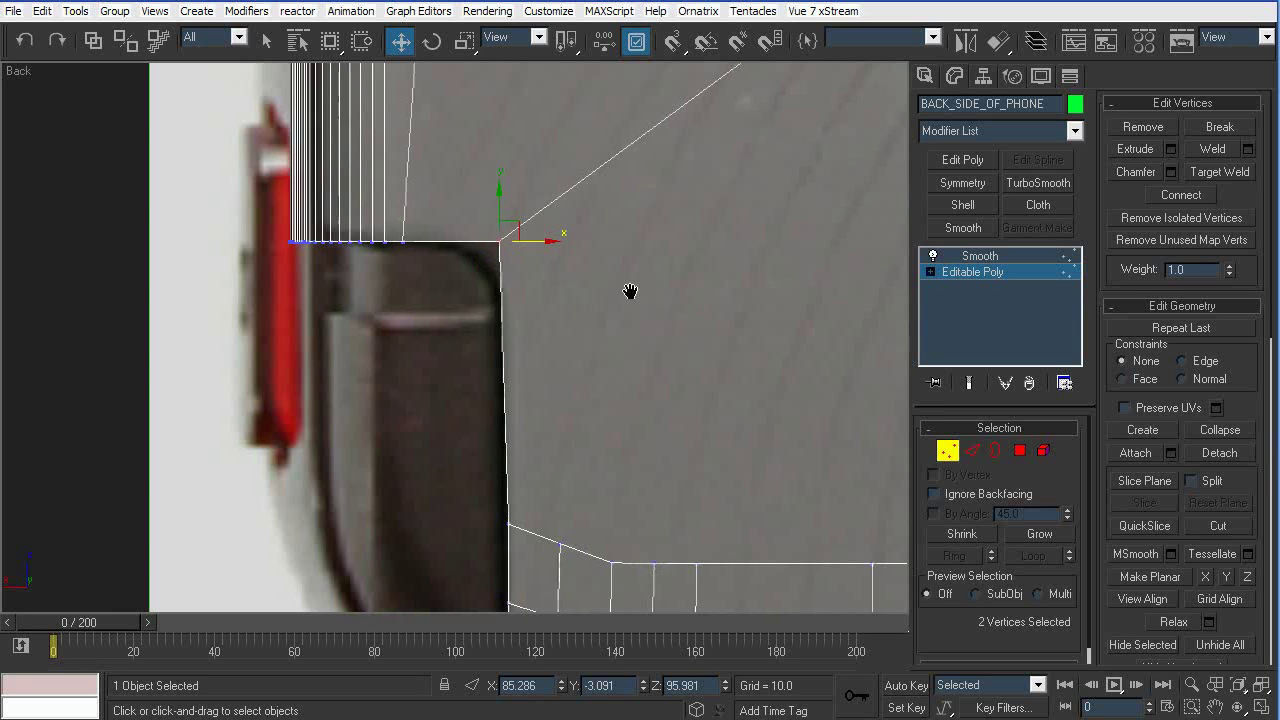
{"action": "scroll", "coordinate": [600, 290], "scroll_direction": "down", "scroll_amount": 4}
{"action": "scroll", "coordinate": [511, 310], "scroll_direction": "up", "scroll_amount": 2}
{"action": "left_click", "coordinate": [303, 336]}
{"action": "left_click", "coordinate": [305, 332]}
{"action": "left_click", "coordinate": [867, 363], "text": "ctrl"}
{"action": "key", "text": "ctrl+shift+e"}
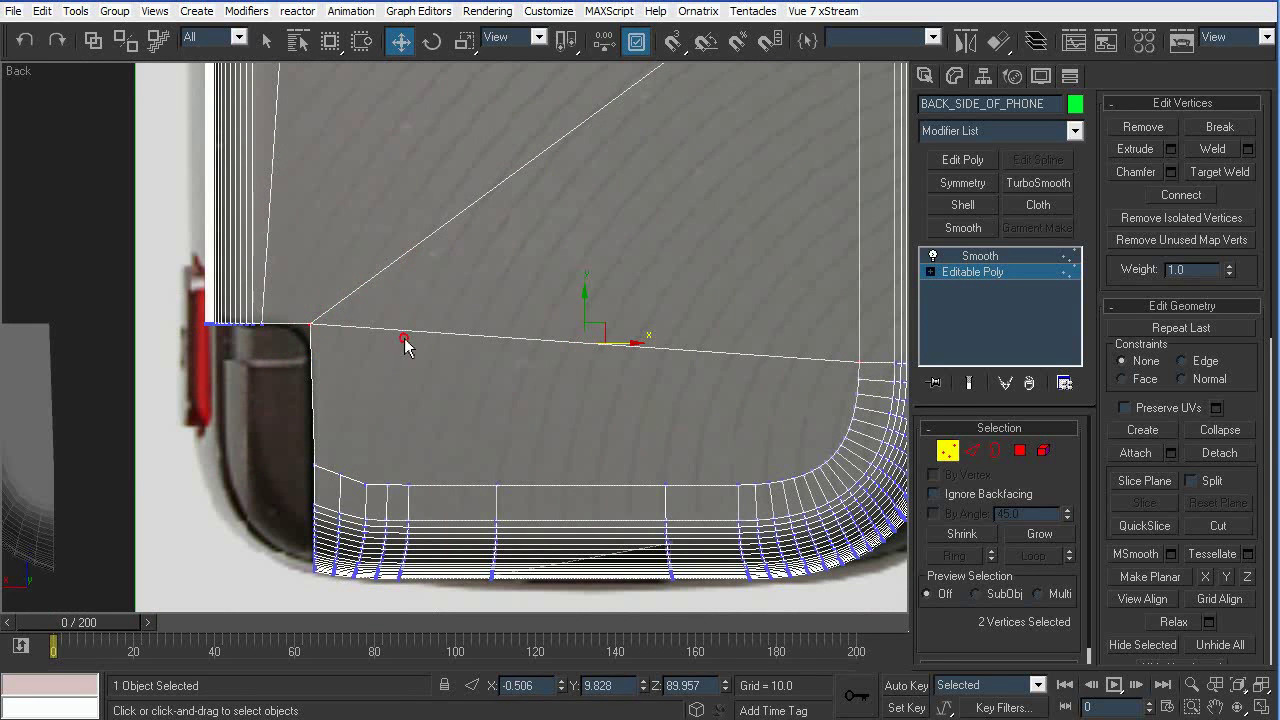
{"action": "left_click", "coordinate": [400, 338]}
{"action": "middle_click_drag", "start_coordinate": [351, 305], "coordinate": [490, 316]}
{"action": "scroll", "coordinate": [490, 323], "scroll_direction": "down", "scroll_amount": 3}
{"action": "scroll", "coordinate": [456, 272], "scroll_direction": "up", "scroll_amount": 2}
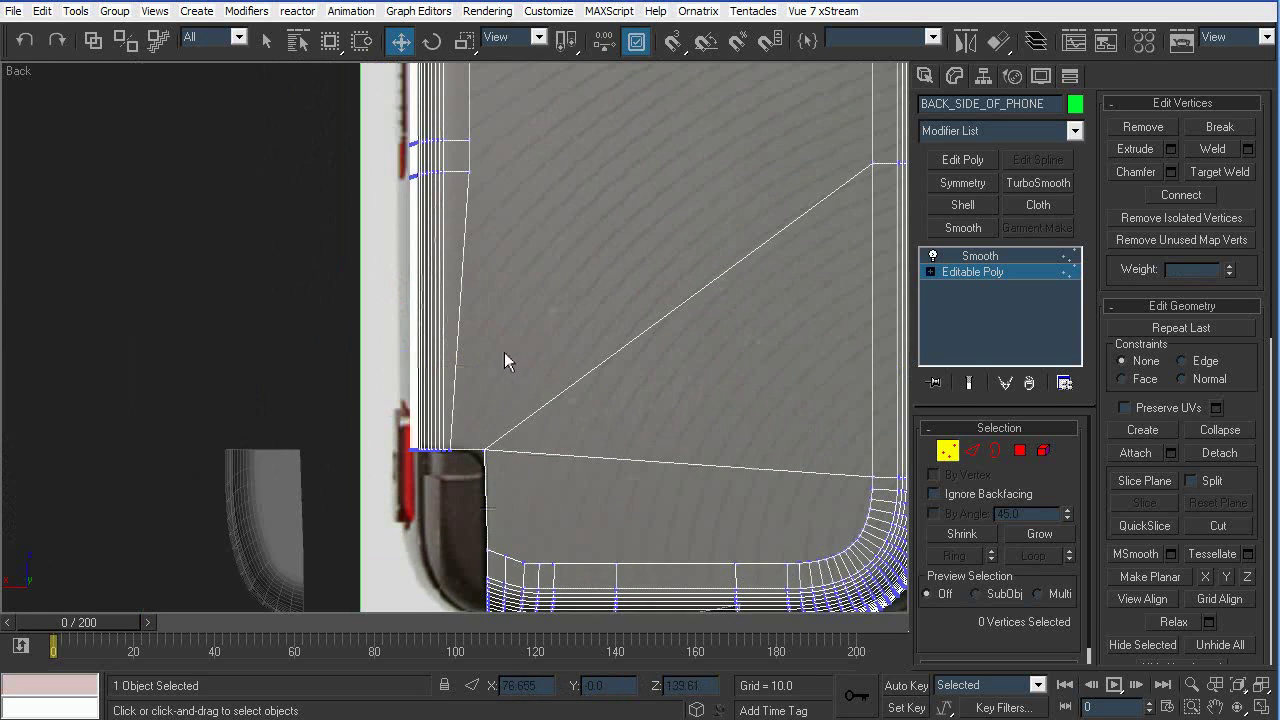
Connect the opening's corner vertex to the vertex near the upper end of the back panel with a lengthwise edge
{"action": "scroll", "coordinate": [513, 382], "scroll_direction": "down", "scroll_amount": 2}
{"action": "middle_click_drag", "start_coordinate": [528, 471], "coordinate": [540, 390]}
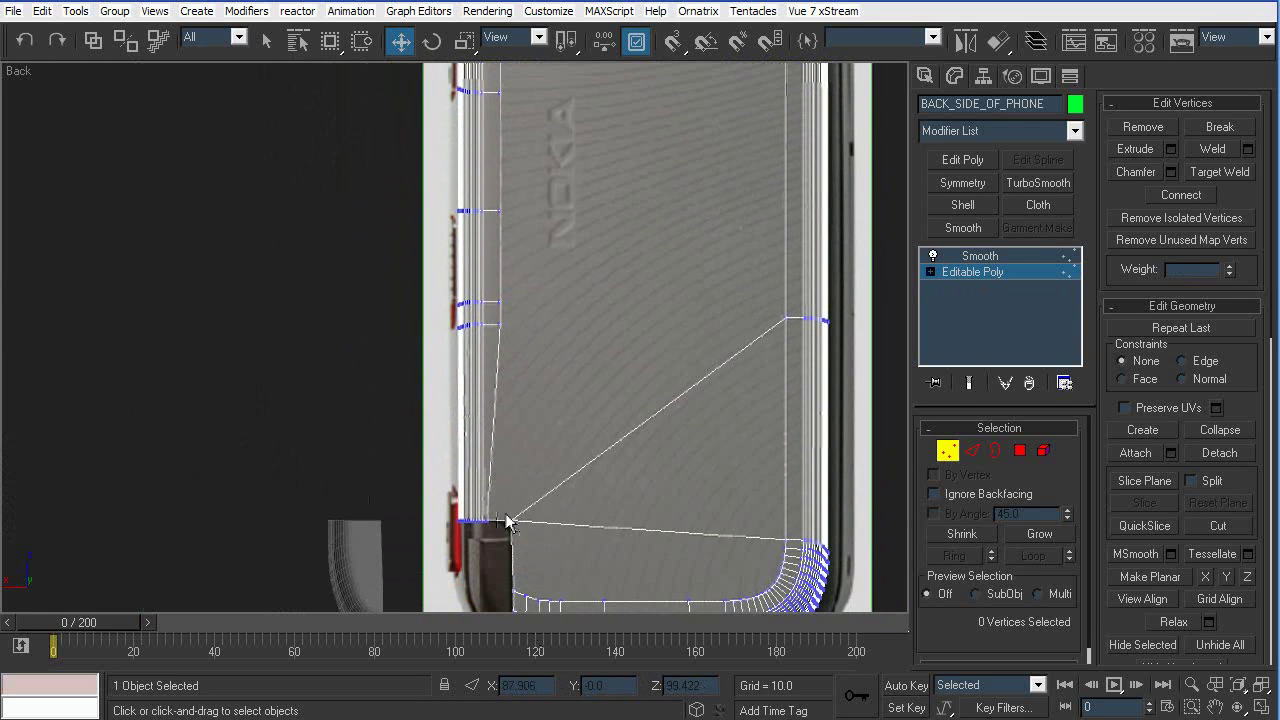
{"action": "left_click", "coordinate": [508, 518]}
{"action": "middle_click_drag", "start_coordinate": [605, 212], "coordinate": [649, 529]}
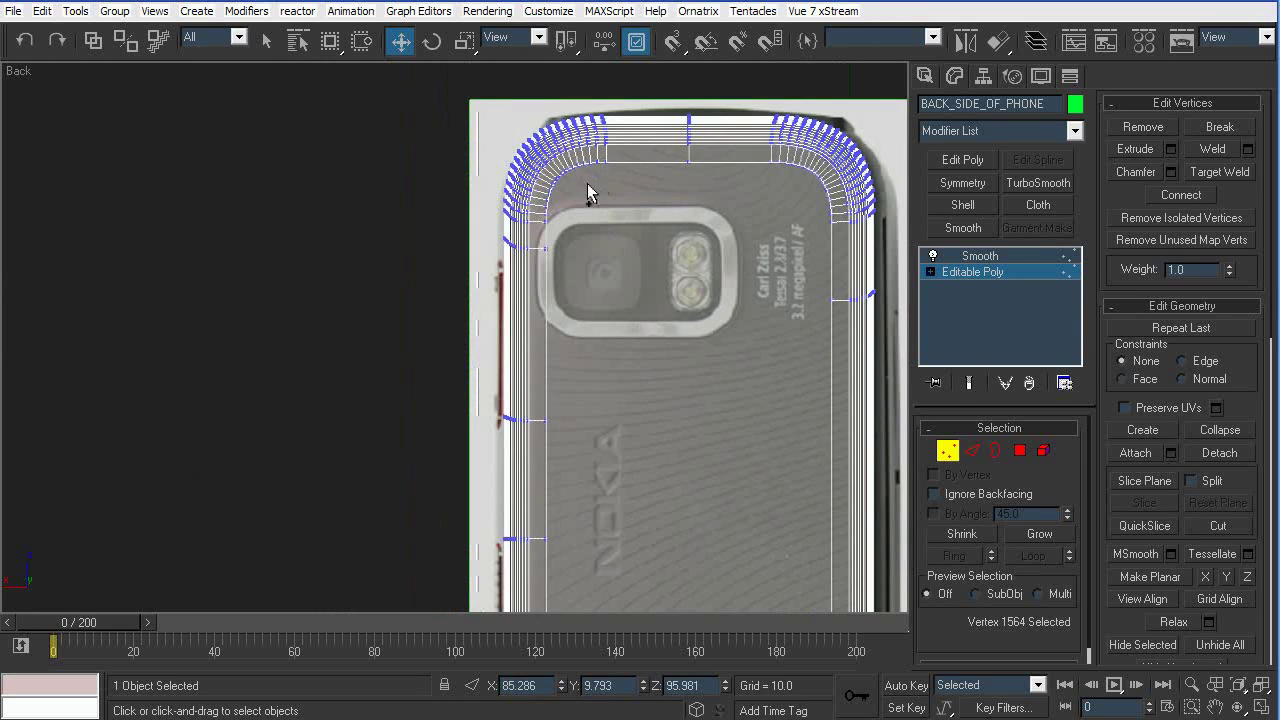
{"action": "middle_click_drag", "start_coordinate": [648, 343], "coordinate": [627, 293]}
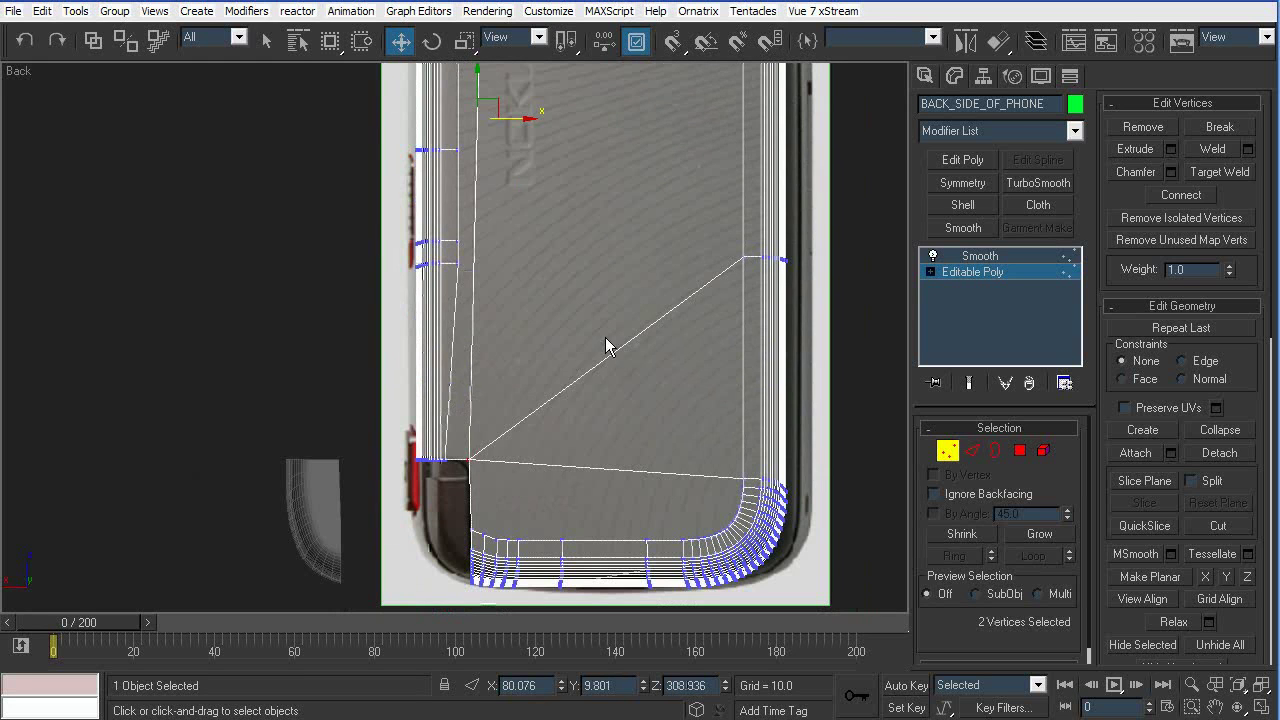
Remove the diagonal edge that runs from the opening's corner across the back panel
{"action": "key", "text": "2"}
{"action": "left_click", "coordinate": [601, 363]}
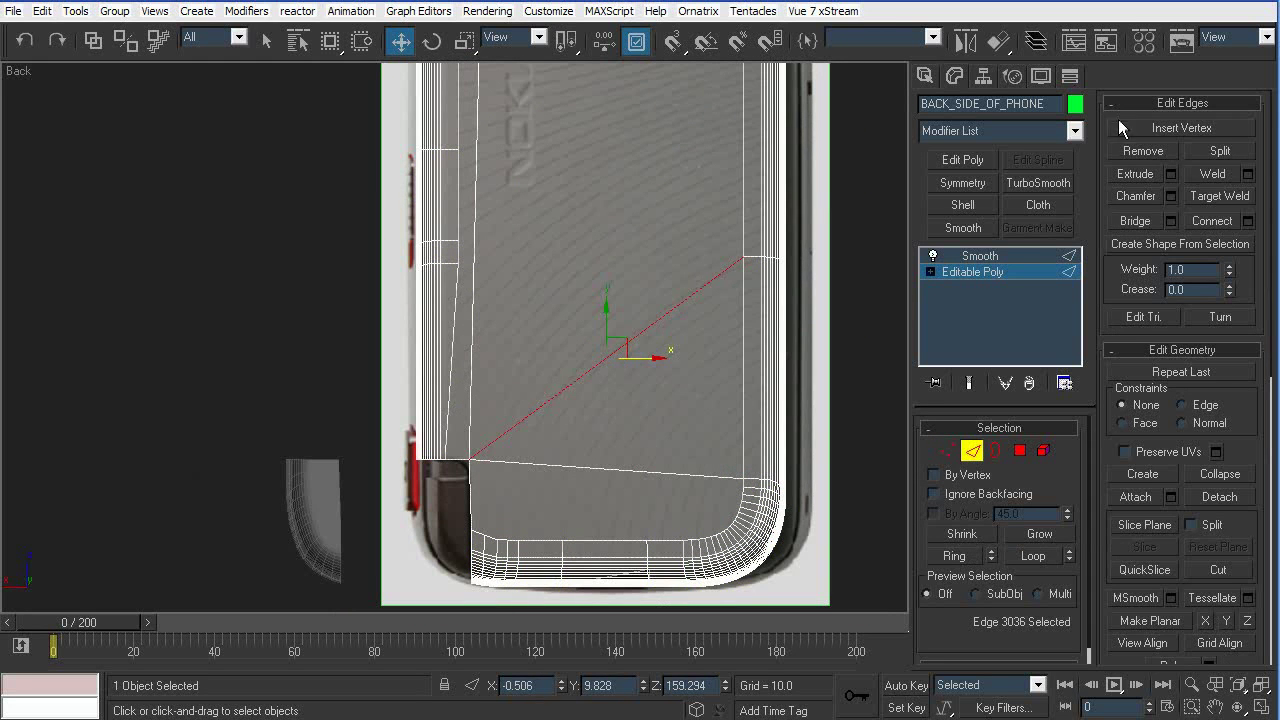
{"action": "left_click", "coordinate": [1140, 151]}
Round the opening's upper inner corner by chamfering its depth edge by 12.274 with 8 segments
{"action": "scroll", "coordinate": [571, 450], "scroll_direction": "up", "scroll_amount": 6}
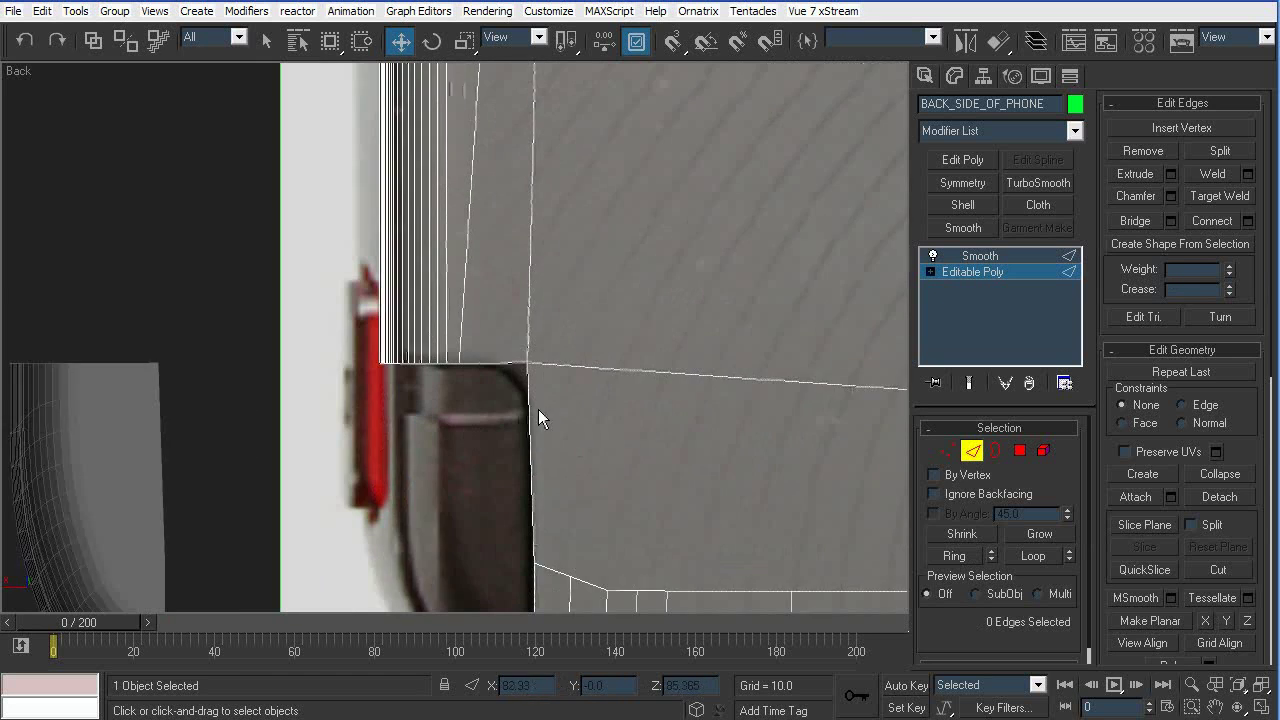
{"action": "double_click", "coordinate": [520, 378]}
{"action": "left_click_drag", "start_coordinate": [604, 376], "coordinate": [622, 332], "text": "alt"}
{"action": "left_click_drag", "start_coordinate": [620, 268], "coordinate": [503, 281], "text": "alt"}
{"action": "mouse_move", "coordinate": [476, 315]}
{"action": "left_mouse_down", "text": "alt"}
{"action": "mouse_move", "coordinate": [482, 376]}
{"action": "mouse_move", "coordinate": [556, 408]}
{"action": "left_mouse_up", "text": "alt"}
{"action": "left_click", "coordinate": [1170, 196]}
{"action": "left_click_drag", "start_coordinate": [892, 407], "coordinate": [923, 216]}
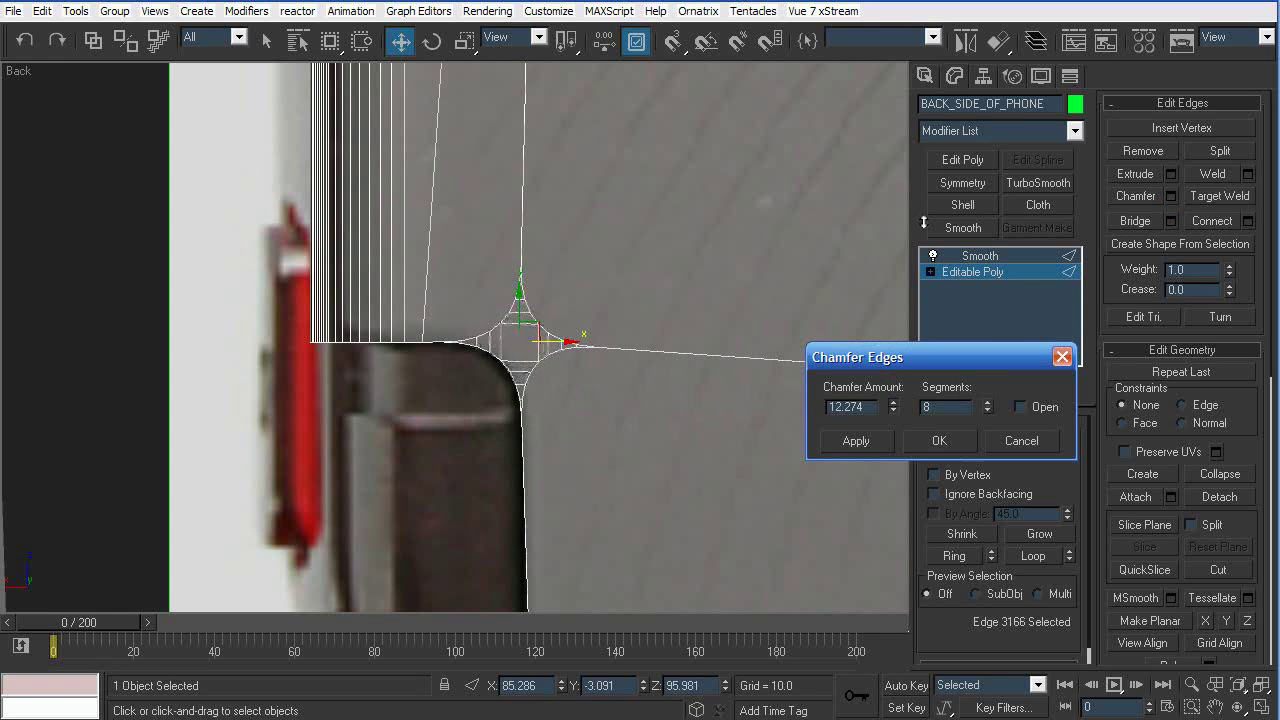
{"action": "left_click", "coordinate": [931, 444]}
{"action": "left_click", "coordinate": [972, 449]}
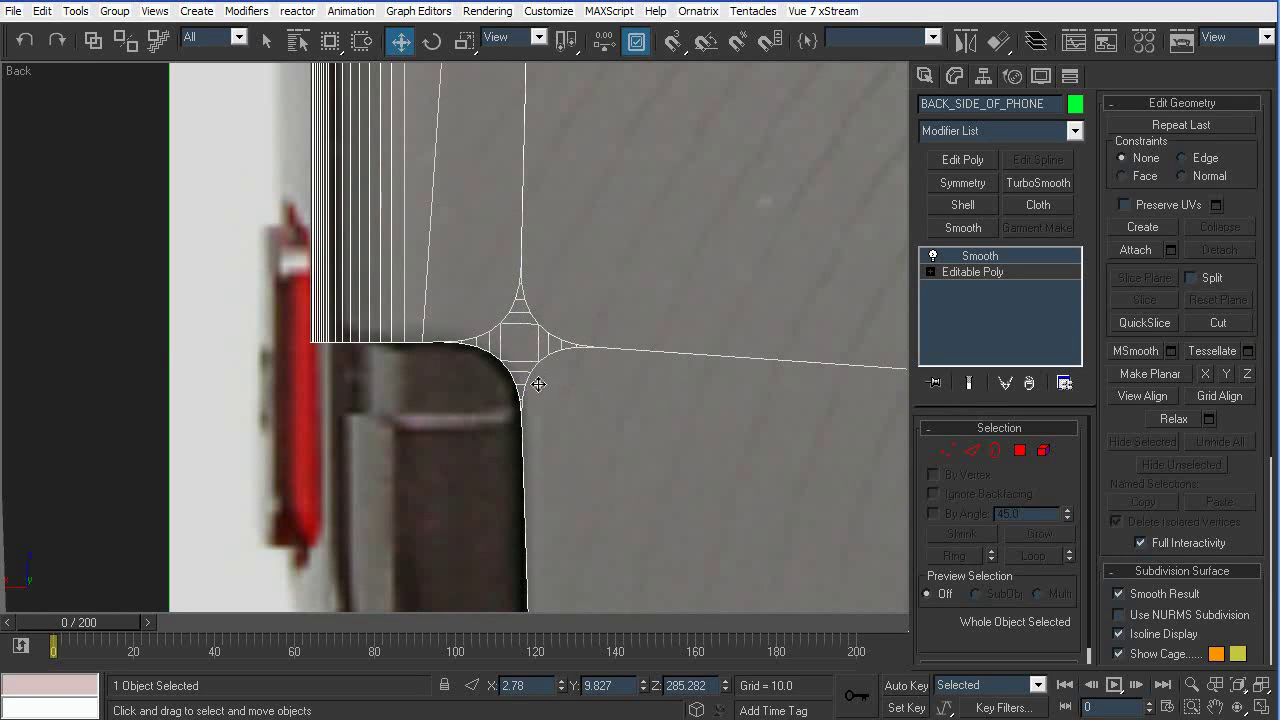
Turn off the back shell's see-through display and check the rounded opening's shading in perspective without wireframe
{"action": "key", "text": "p"}
{"action": "middle_click_drag", "start_coordinate": [596, 426], "coordinate": [589, 385], "text": "alt"}
{"action": "key", "text": "F4"}
{"action": "scroll", "coordinate": [669, 434], "scroll_direction": "down", "scroll_amount": 2}
{"action": "key", "text": "alt+x"}
{"action": "scroll", "coordinate": [563, 348], "scroll_direction": "down", "scroll_amount": 4}
{"action": "left_click", "coordinate": [670, 478]}
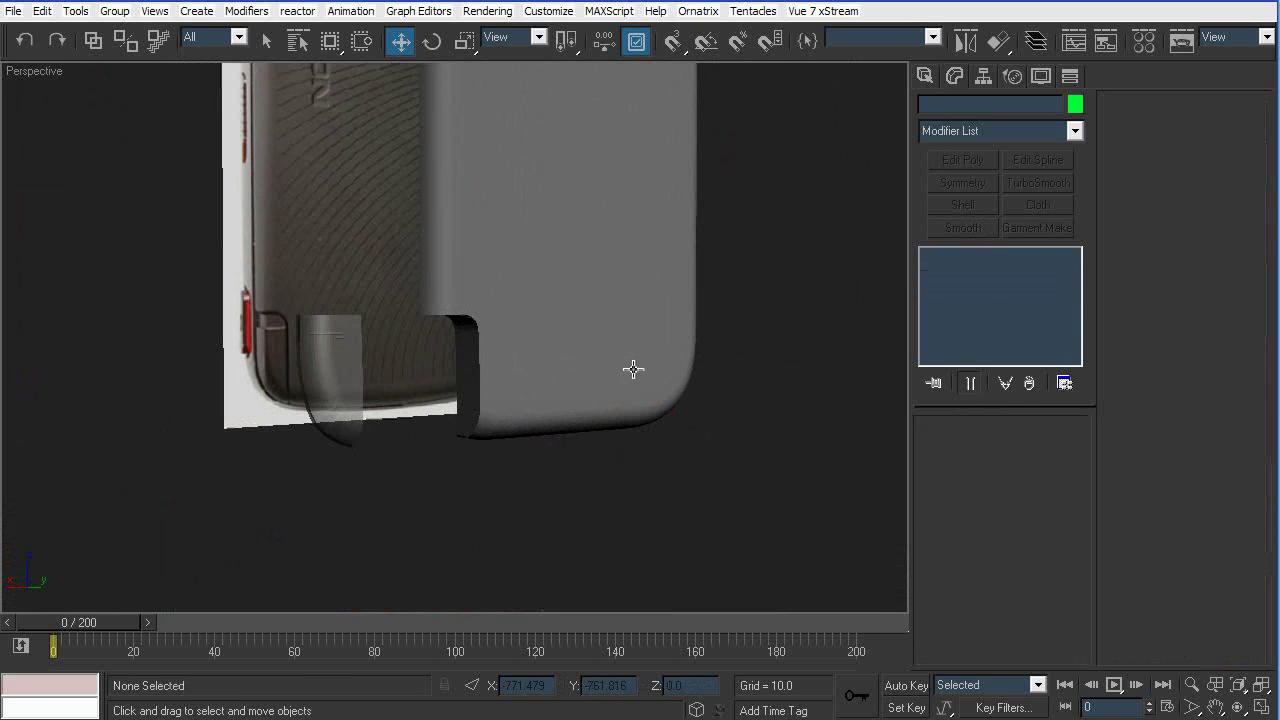
Examine the cover opening and how its inner wall meets the phone's middle body, in wireframe from several angles
{"action": "left_click", "coordinate": [648, 366]}
{"action": "middle_click_drag", "start_coordinate": [657, 363], "coordinate": [622, 384], "text": "alt"}
{"action": "left_click", "coordinate": [691, 506]}
{"action": "key", "text": "F4"}
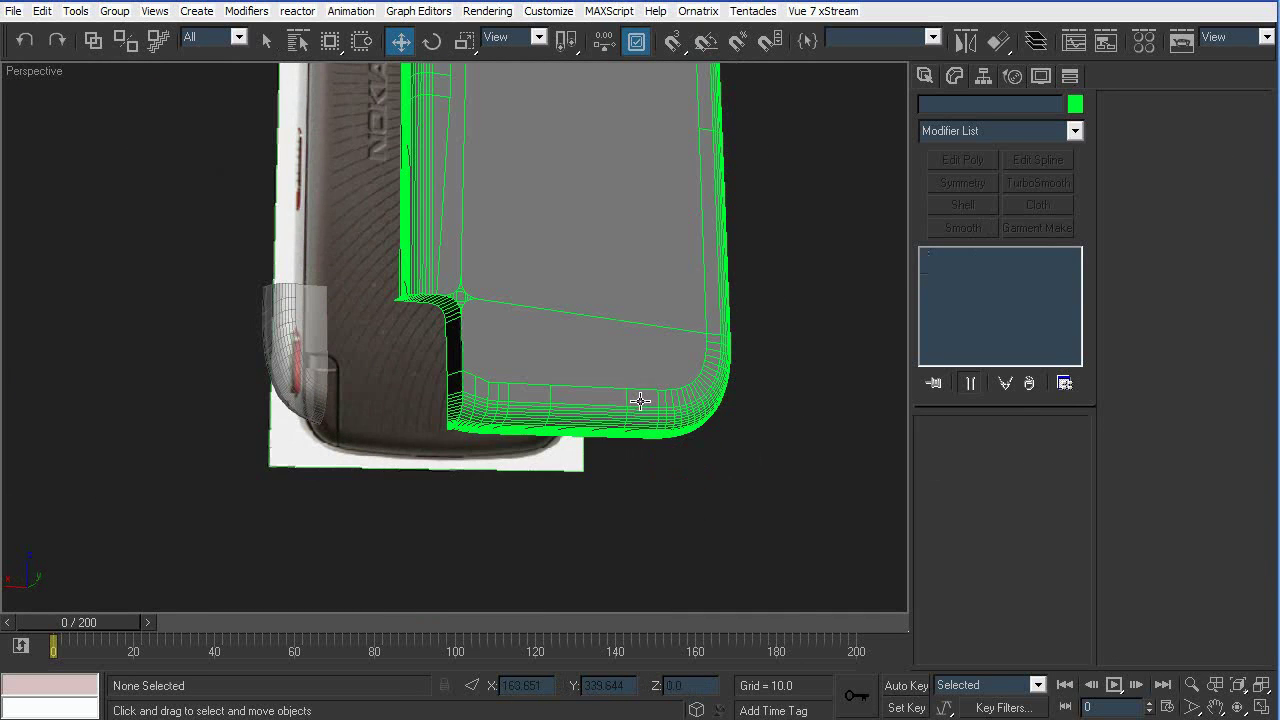
{"action": "right_click", "coordinate": [638, 401]}
{"action": "left_click", "coordinate": [731, 334]}
{"action": "middle_click_drag", "start_coordinate": [731, 334], "coordinate": [497, 451], "text": "alt"}
{"action": "scroll", "coordinate": [497, 451], "scroll_direction": "up", "scroll_amount": 5}
{"action": "middle_click_drag", "start_coordinate": [474, 397], "coordinate": [673, 308], "text": "alt"}
{"action": "left_click", "coordinate": [533, 370]}
{"action": "mouse_move", "coordinate": [575, 344]}
{"action": "middle_mouse_down", "text": "alt"}
{"action": "mouse_move", "coordinate": [584, 378]}
{"action": "mouse_move", "coordinate": [564, 364]}
{"action": "middle_mouse_up", "text": "alt"}
Select the inner border edge loop of the cover opening's wall on the back shell
{"action": "left_click", "coordinate": [971, 272]}
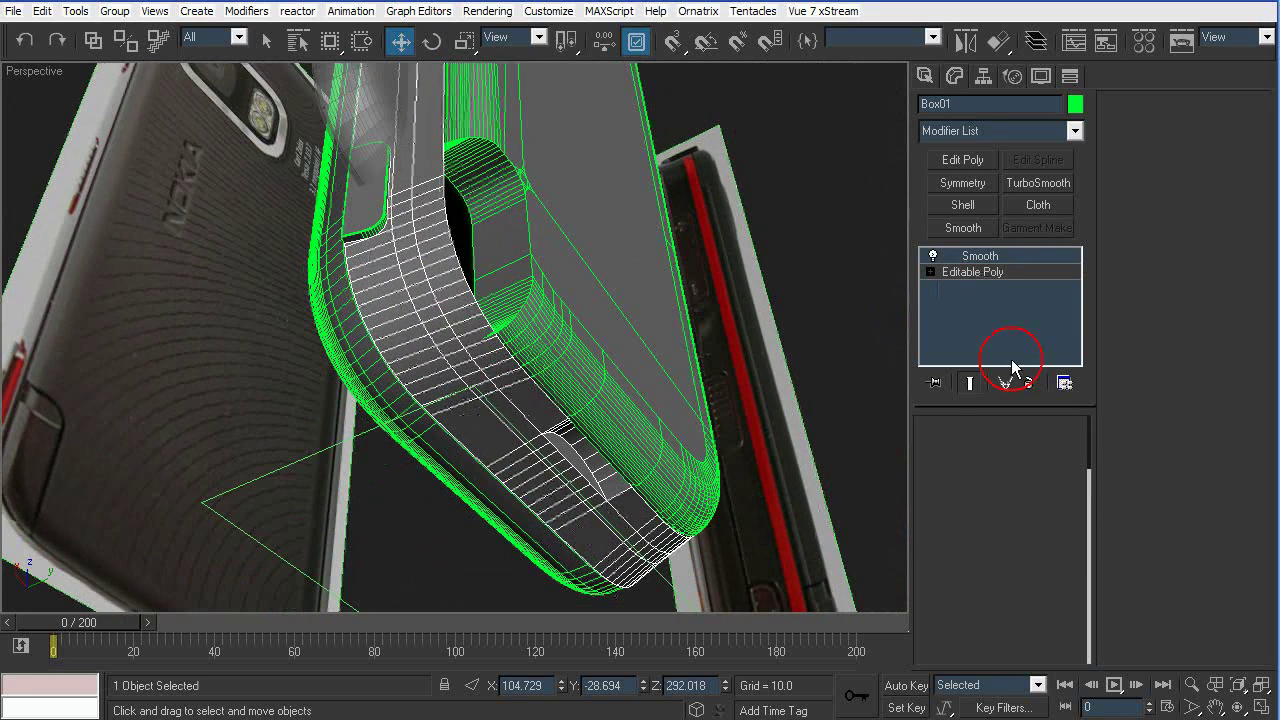
{"action": "left_click", "coordinate": [972, 451]}
{"action": "left_click", "coordinate": [972, 458]}
{"action": "left_click", "coordinate": [626, 163]}
{"action": "left_click", "coordinate": [972, 273]}
{"action": "left_click", "coordinate": [978, 459]}
{"action": "left_click", "coordinate": [972, 451]}
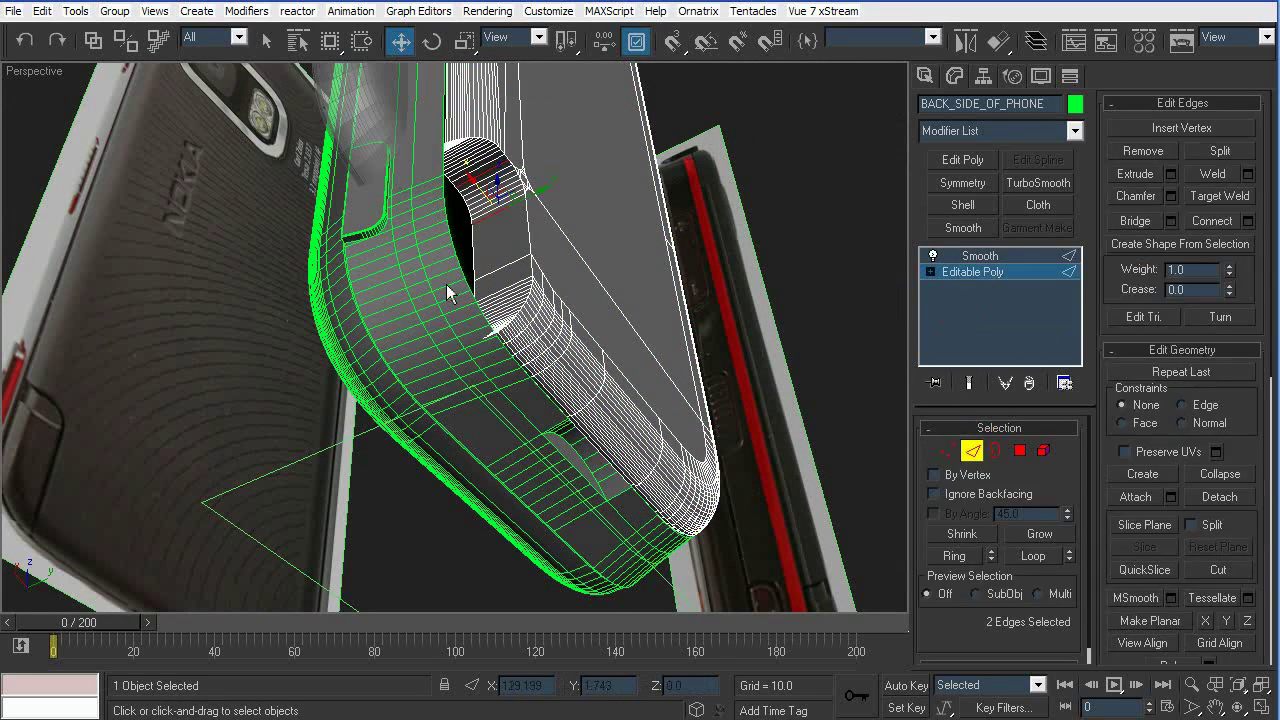
{"action": "left_click", "coordinate": [480, 244]}
{"action": "scroll", "coordinate": [450, 185], "scroll_direction": "up", "scroll_amount": 5}
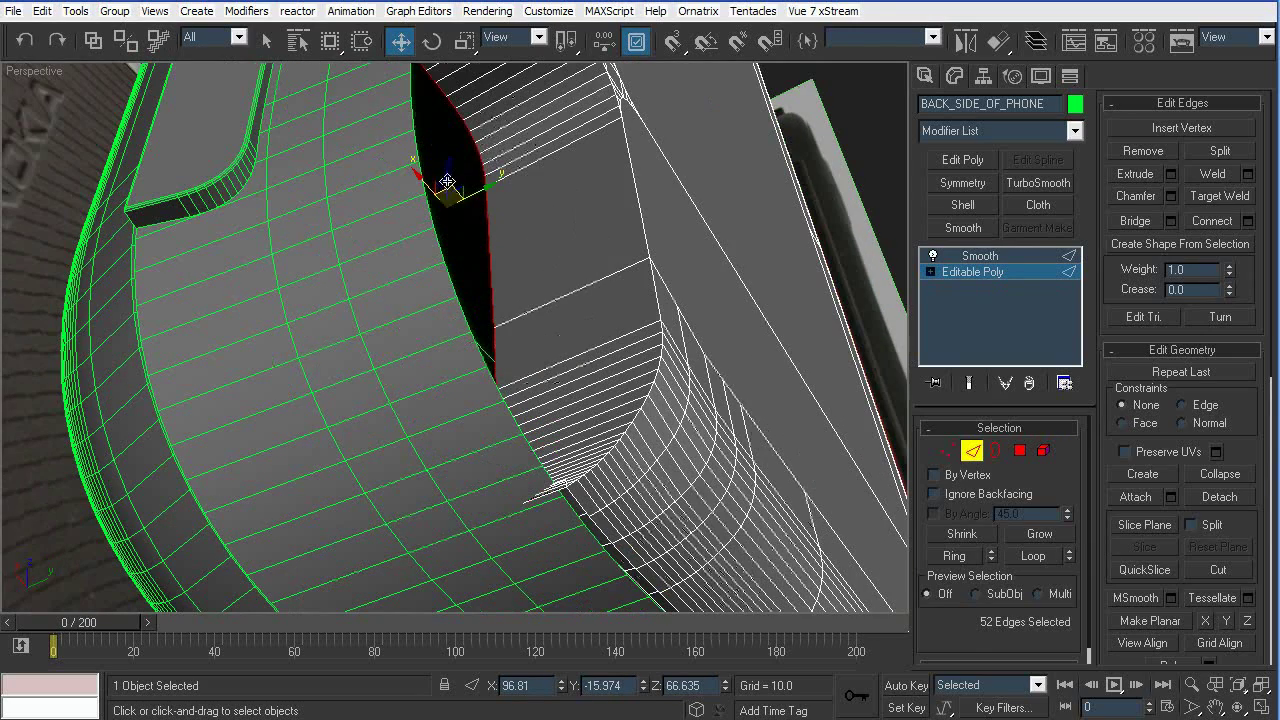
Try to move the opening's inner border loop upward along Z
{"action": "middle_click_drag", "start_coordinate": [446, 175], "coordinate": [442, 197], "text": "alt"}
{"action": "left_click_drag", "start_coordinate": [446, 169], "coordinate": [452, 130]}
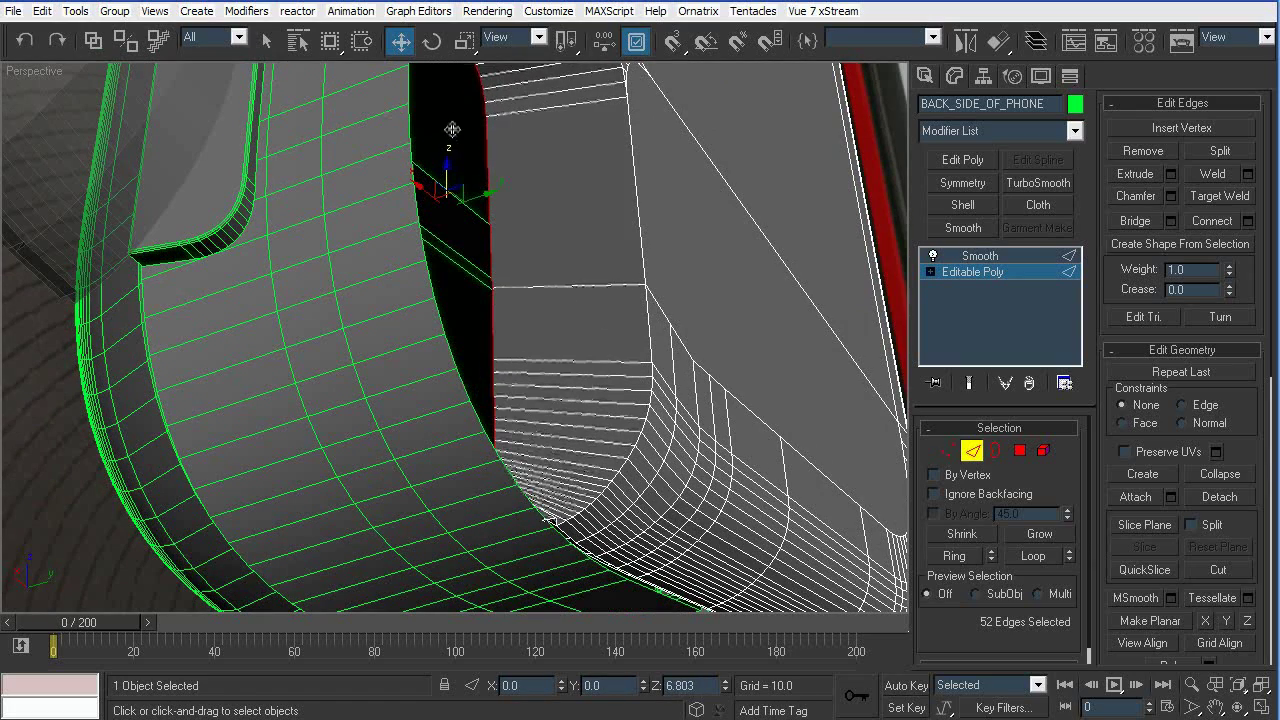
{"action": "scroll", "coordinate": [540, 185], "scroll_direction": "down", "scroll_amount": 3}
{"action": "middle_click_drag", "start_coordinate": [594, 220], "coordinate": [543, 264], "text": "alt"}
{"action": "key", "text": "ctrl+z"}
Scale the opening's inner border loop slightly and shift it along Z to fit the middle body, and deselect the shell
{"action": "key", "text": "r"}
{"action": "left_click_drag", "start_coordinate": [451, 323], "coordinate": [453, 314]}
{"action": "key", "text": "w"}
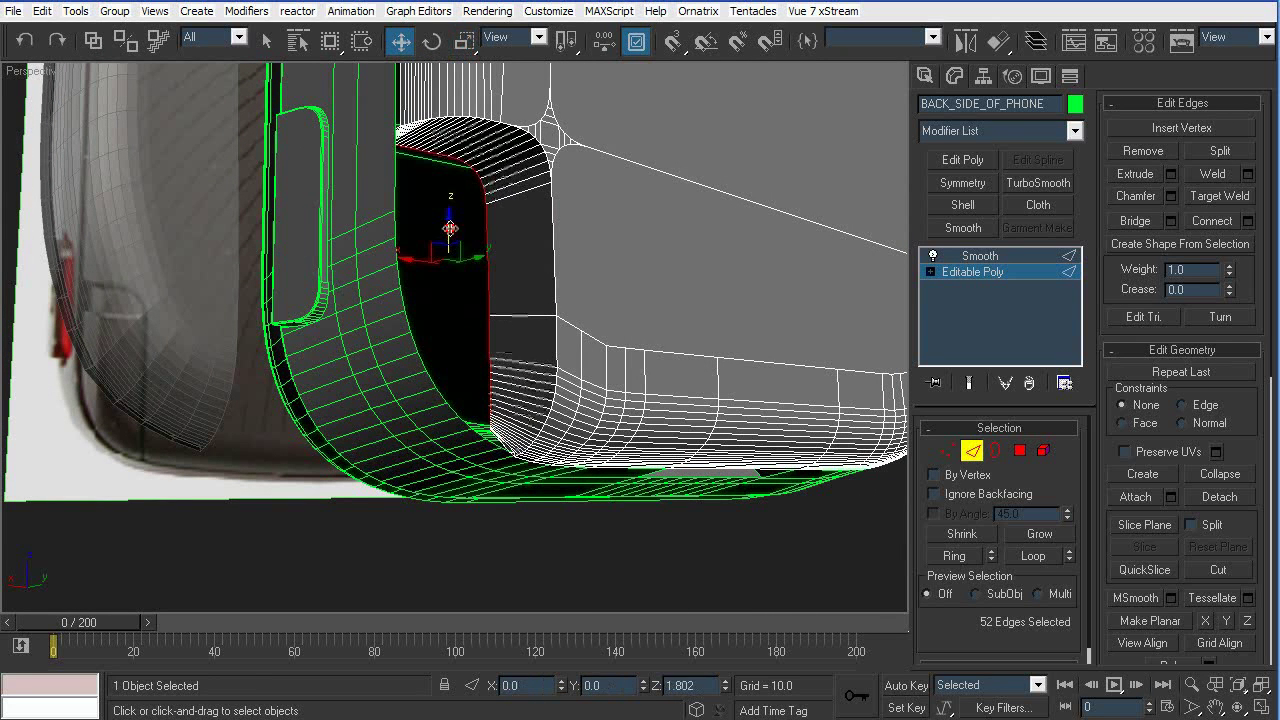
{"action": "key", "text": "r"}
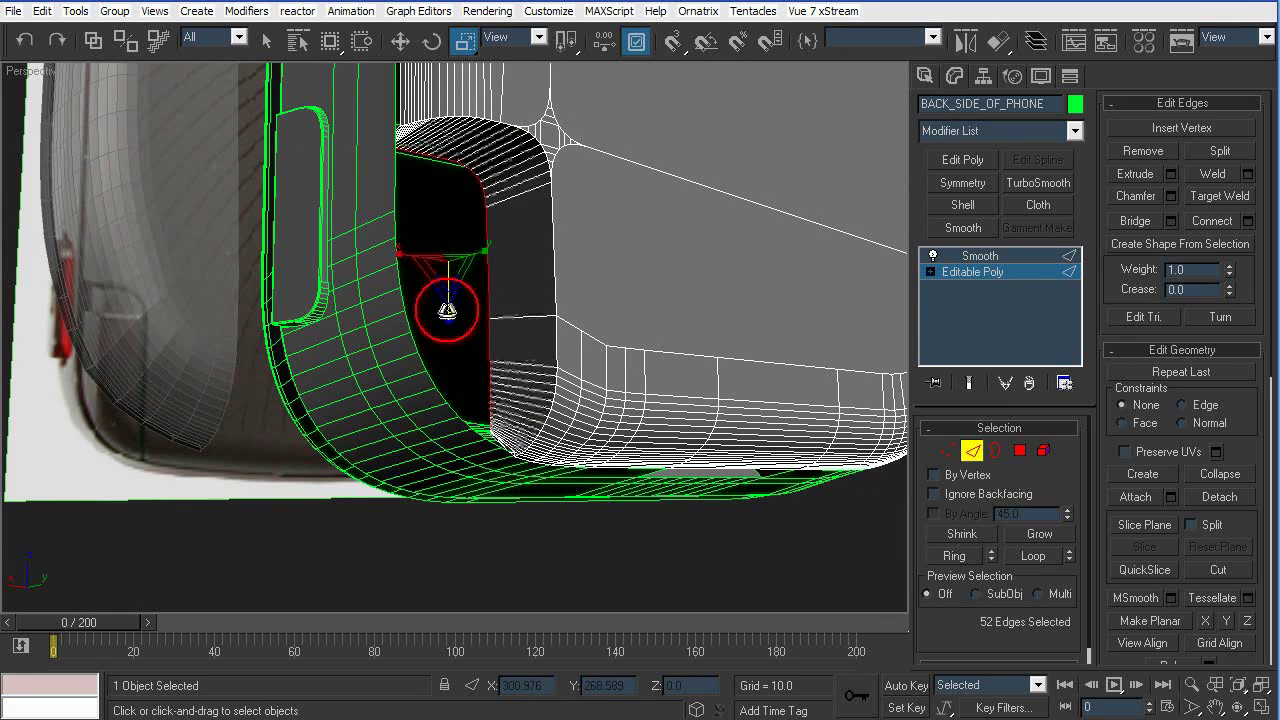
{"action": "middle_click_drag", "start_coordinate": [445, 310], "coordinate": [770, 432], "text": "alt"}
{"action": "left_click", "coordinate": [970, 458]}
{"action": "left_click", "coordinate": [597, 489]}
{"action": "middle_click_drag", "start_coordinate": [597, 489], "coordinate": [639, 452], "text": "alt"}
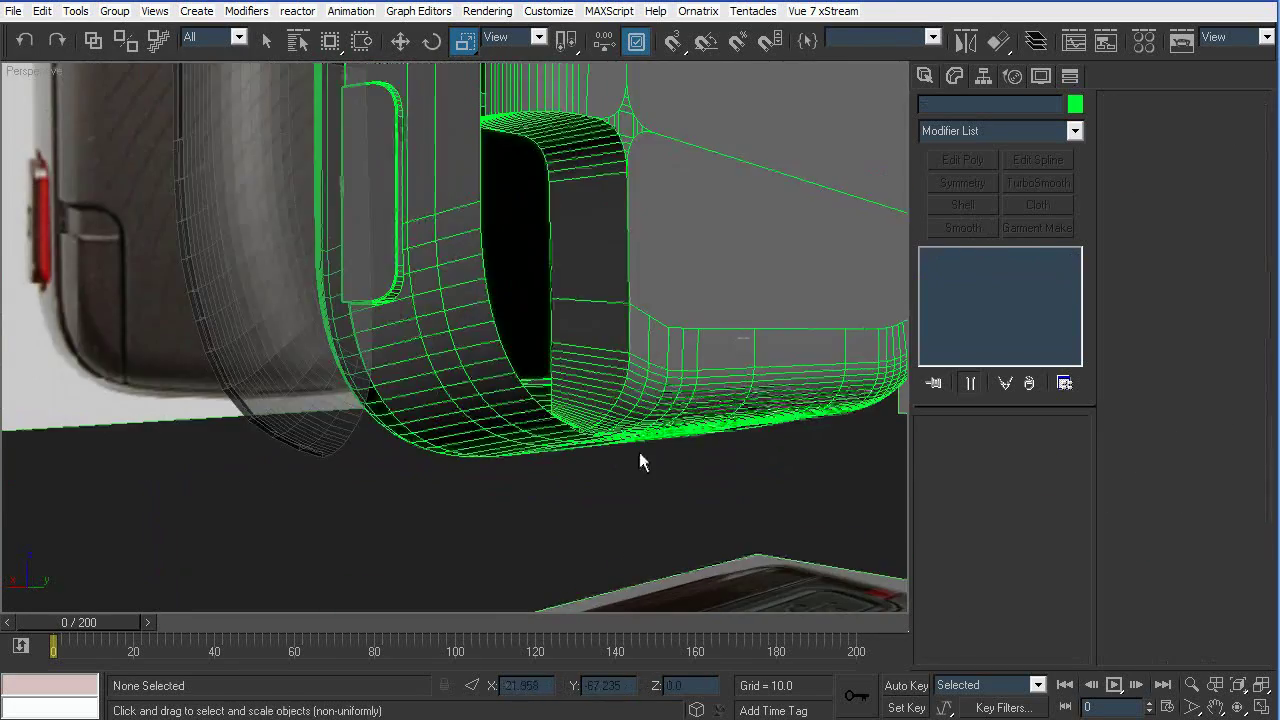
Examine the reworked inner wall of the corner cover opening, in shaded and wireframe display
{"action": "key", "text": "F4"}
{"action": "scroll", "coordinate": [566, 443], "scroll_direction": "up", "scroll_amount": 5}
{"action": "middle_click_drag", "start_coordinate": [651, 398], "coordinate": [611, 423], "text": "alt"}
{"action": "key", "text": "F4"}
{"action": "scroll", "coordinate": [566, 411], "scroll_direction": "down", "scroll_amount": 2}
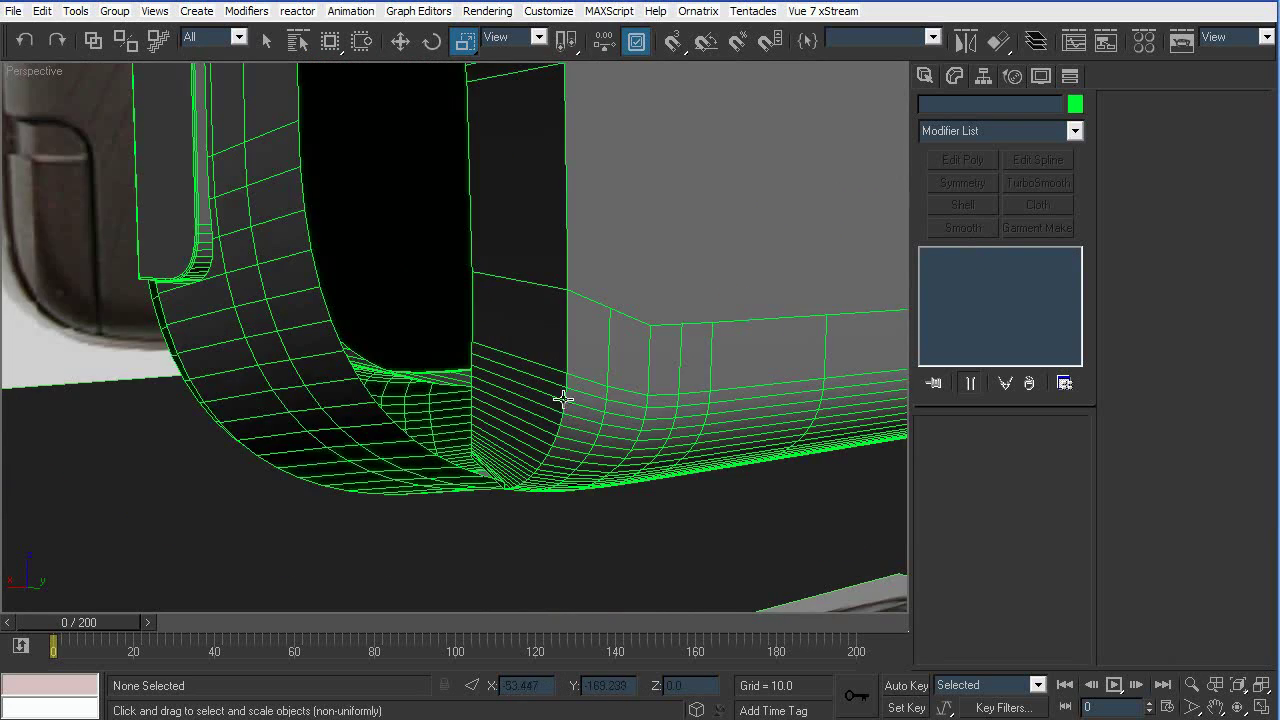
{"action": "key", "text": "F4"}
{"action": "scroll", "coordinate": [536, 373], "scroll_direction": "down", "scroll_amount": 2}
Center the pivot of the detached STYLUS corner cover on its own geometry
{"action": "left_click", "coordinate": [68, 405]}
{"action": "scroll", "coordinate": [451, 414], "scroll_direction": "down", "scroll_amount": 5}
{"action": "key", "text": "F4"}
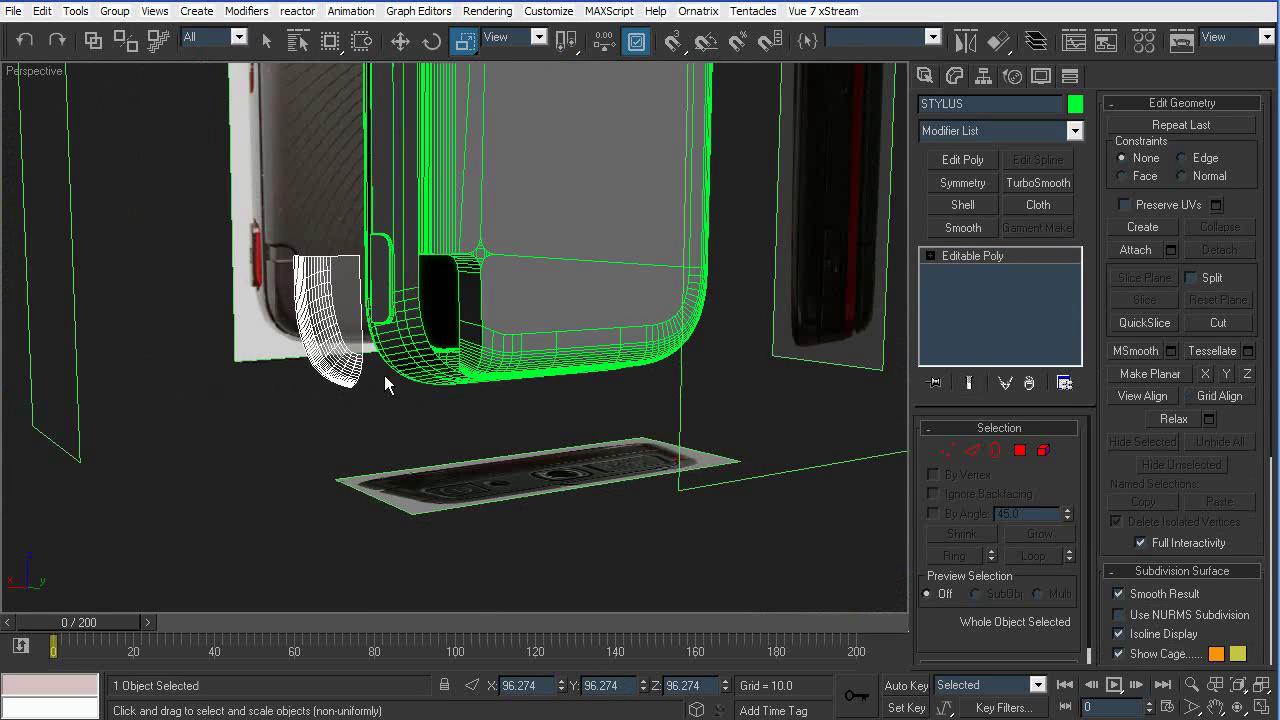
{"action": "middle_click_drag", "start_coordinate": [269, 413], "coordinate": [324, 396], "text": "alt"}
{"action": "left_click", "coordinate": [337, 452]}
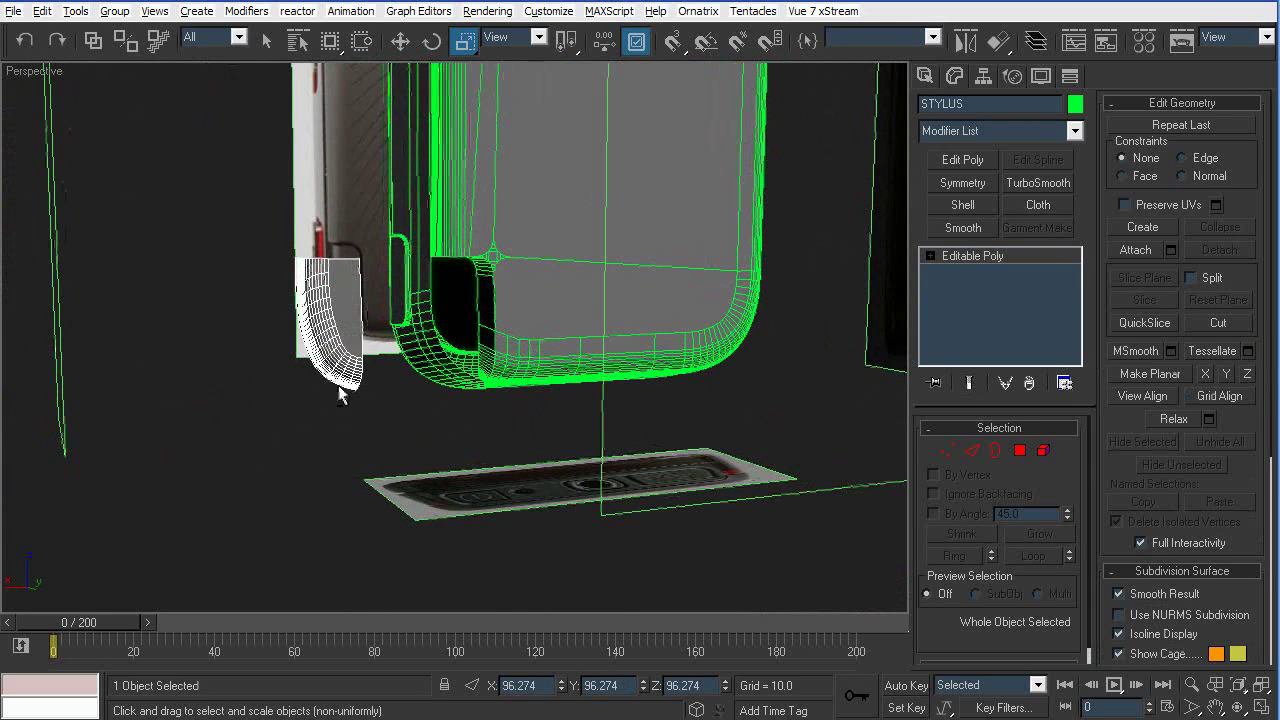
{"action": "left_click", "coordinate": [345, 365]}
{"action": "left_click", "coordinate": [983, 80]}
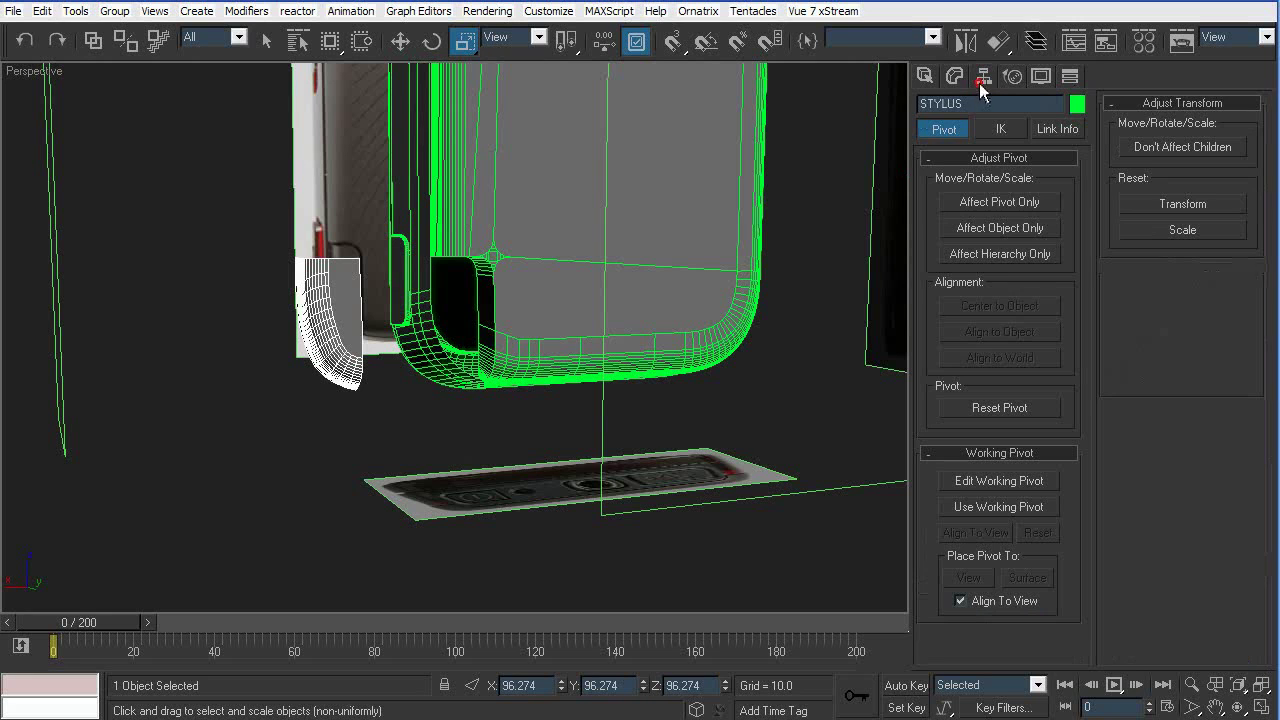
{"action": "left_click", "coordinate": [1008, 202]}
{"action": "left_click", "coordinate": [1011, 308]}
{"action": "left_click", "coordinate": [1006, 204]}
{"action": "left_click", "coordinate": [428, 388]}
{"action": "left_click", "coordinate": [338, 356]}
Hide everything except the corner cover, the back shell and the back reference image
{"action": "mouse_move", "coordinate": [470, 328]}
{"action": "middle_mouse_down", "text": "alt"}
{"action": "mouse_move", "coordinate": [406, 337]}
{"action": "mouse_move", "coordinate": [471, 320]}
{"action": "mouse_move", "coordinate": [518, 348]}
{"action": "mouse_move", "coordinate": [488, 345]}
{"action": "middle_mouse_up", "text": "alt"}
{"action": "key", "text": "F4"}
{"action": "left_click", "coordinate": [581, 356], "text": "ctrl"}
{"action": "middle_click_drag", "start_coordinate": [581, 356], "coordinate": [363, 281], "text": "alt"}
{"action": "left_click", "coordinate": [280, 234], "text": "ctrl"}
{"action": "right_click", "coordinate": [346, 233]}
{"action": "left_click", "coordinate": [411, 160]}
{"action": "left_click", "coordinate": [716, 485]}
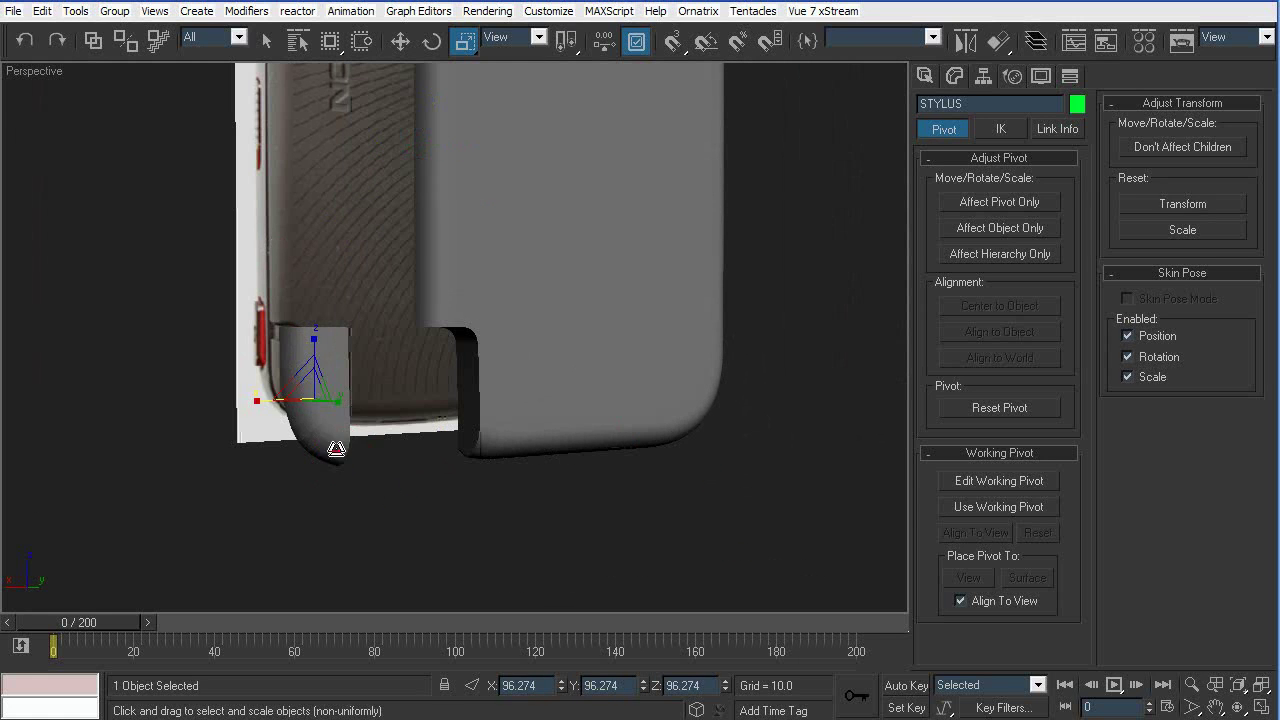
Move the corner cover along X into the back shell's opening, working in the Back view
{"action": "left_click", "coordinate": [328, 430]}
{"action": "key", "text": "f"}
{"action": "key", "text": "z"}
{"action": "key", "text": "v"}
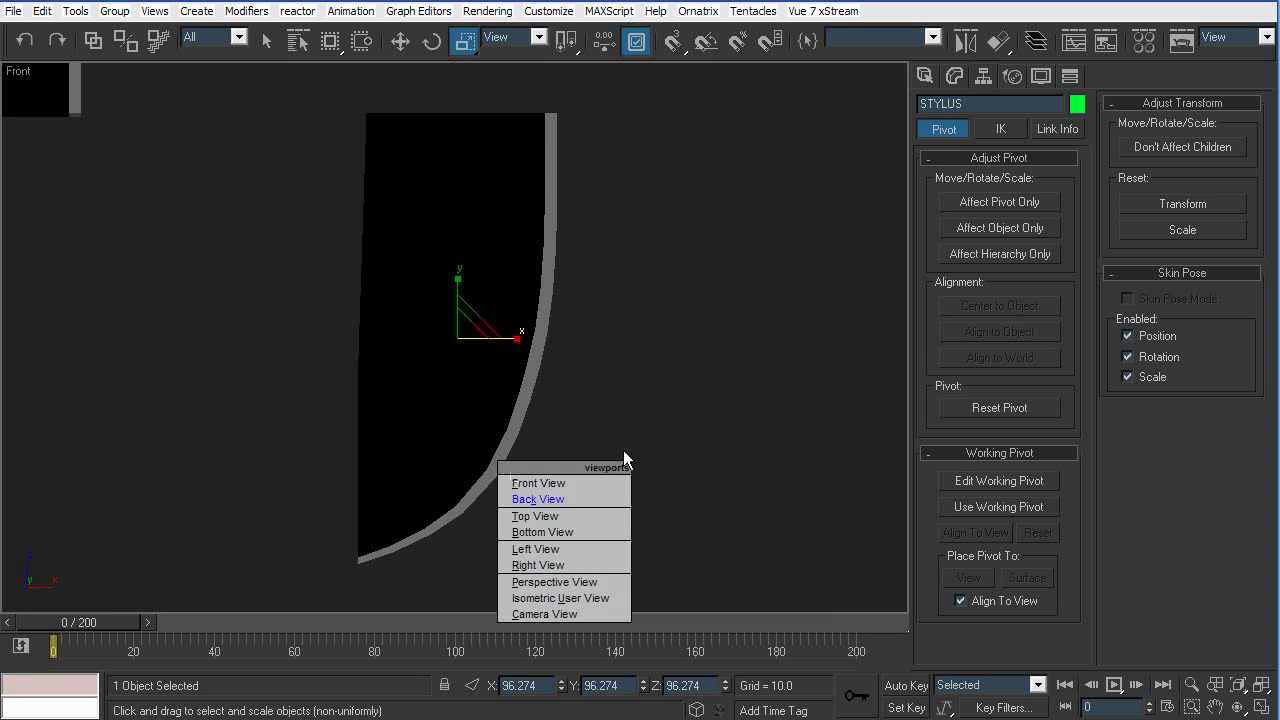
{"action": "left_click", "coordinate": [571, 498]}
{"action": "scroll", "coordinate": [610, 472], "scroll_direction": "down", "scroll_amount": 4}
{"action": "middle_click_drag", "start_coordinate": [610, 472], "coordinate": [418, 480]}
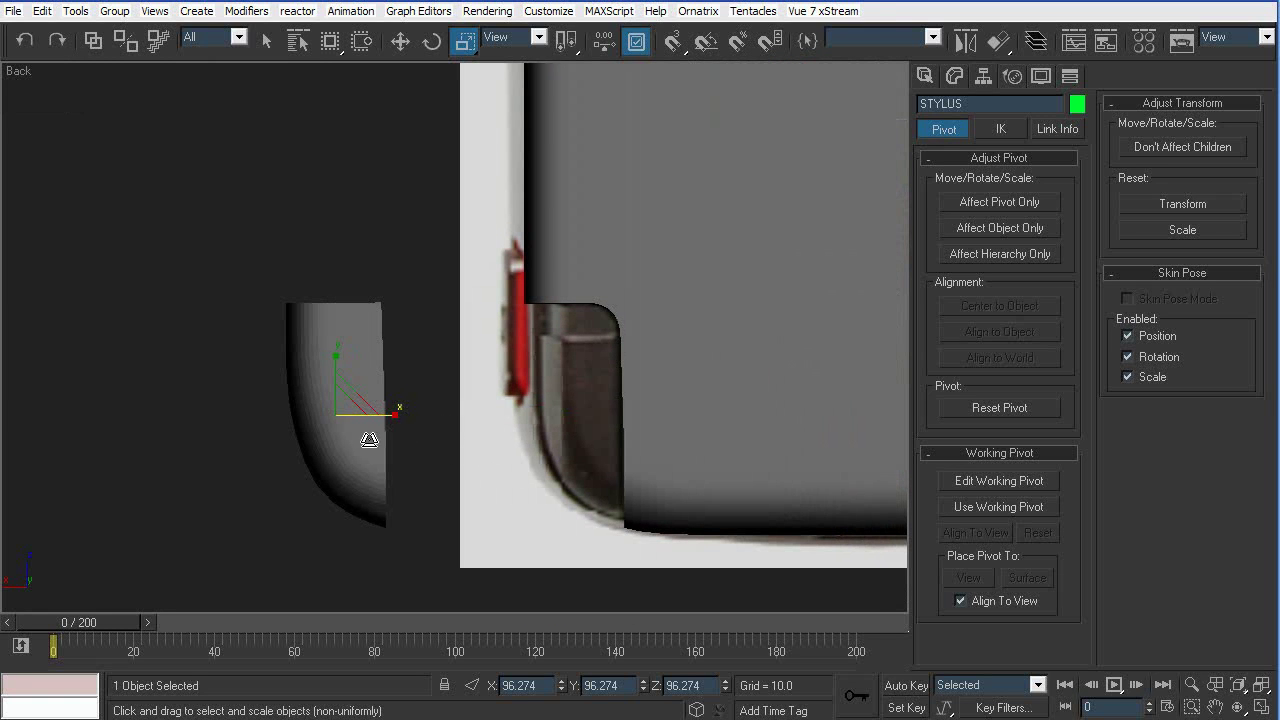
{"action": "key", "text": "w"}
{"action": "left_click_drag", "start_coordinate": [378, 414], "coordinate": [595, 414]}
{"action": "key", "text": "r"}
{"action": "key", "text": "w"}
Select the corner cover's upper edge loop and extend it inward by scaling to form a narrow ledge
{"action": "key", "text": "p"}
{"action": "middle_click_drag", "start_coordinate": [540, 423], "coordinate": [716, 287], "text": "alt"}
{"action": "scroll", "coordinate": [650, 392], "scroll_direction": "up", "scroll_amount": 4}
{"action": "left_click", "coordinate": [956, 77]}
{"action": "left_click", "coordinate": [968, 451]}
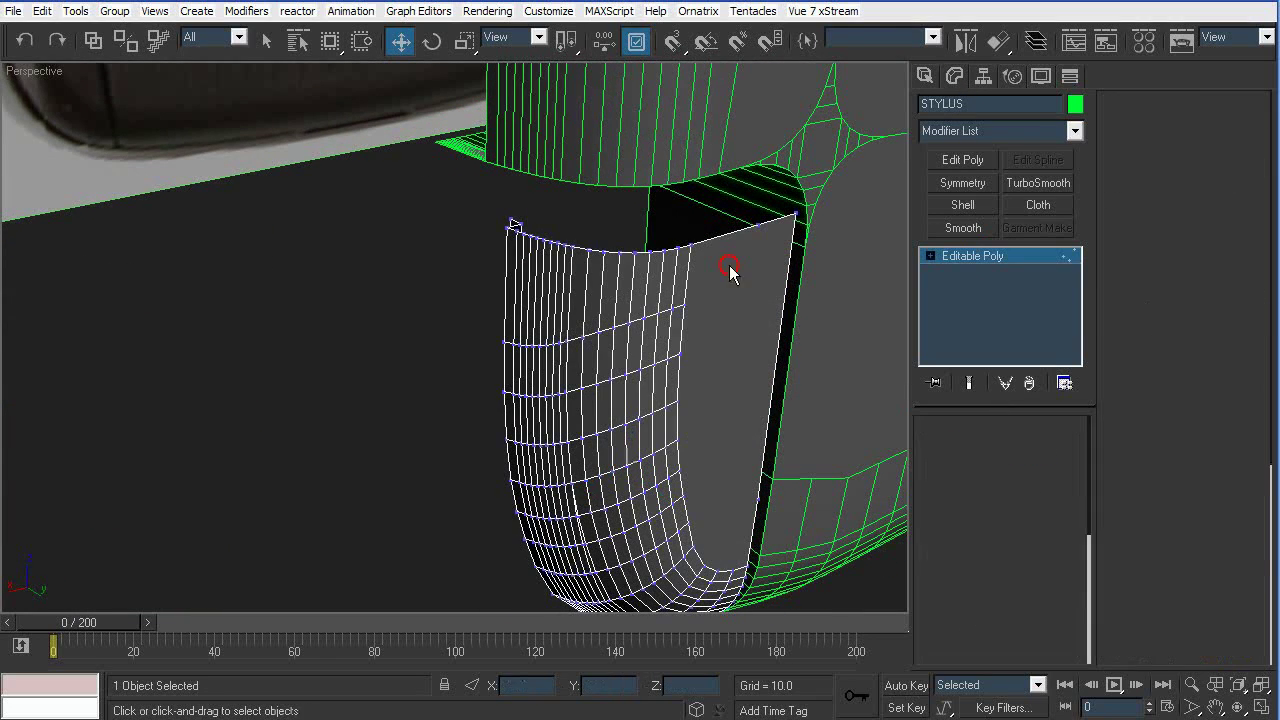
{"action": "left_click", "coordinate": [714, 240]}
{"action": "key", "text": "alt+l"}
{"action": "middle_click_drag", "start_coordinate": [711, 312], "coordinate": [566, 363], "text": "alt"}
{"action": "key", "text": "r"}
{"action": "mouse_move", "coordinate": [500, 310]}
{"action": "left_mouse_down"}
{"action": "mouse_move", "coordinate": [500, 333]}
{"action": "mouse_move", "coordinate": [516, 330]}
{"action": "mouse_move", "coordinate": [483, 318]}
{"action": "left_mouse_up"}
{"action": "key", "text": "w"}
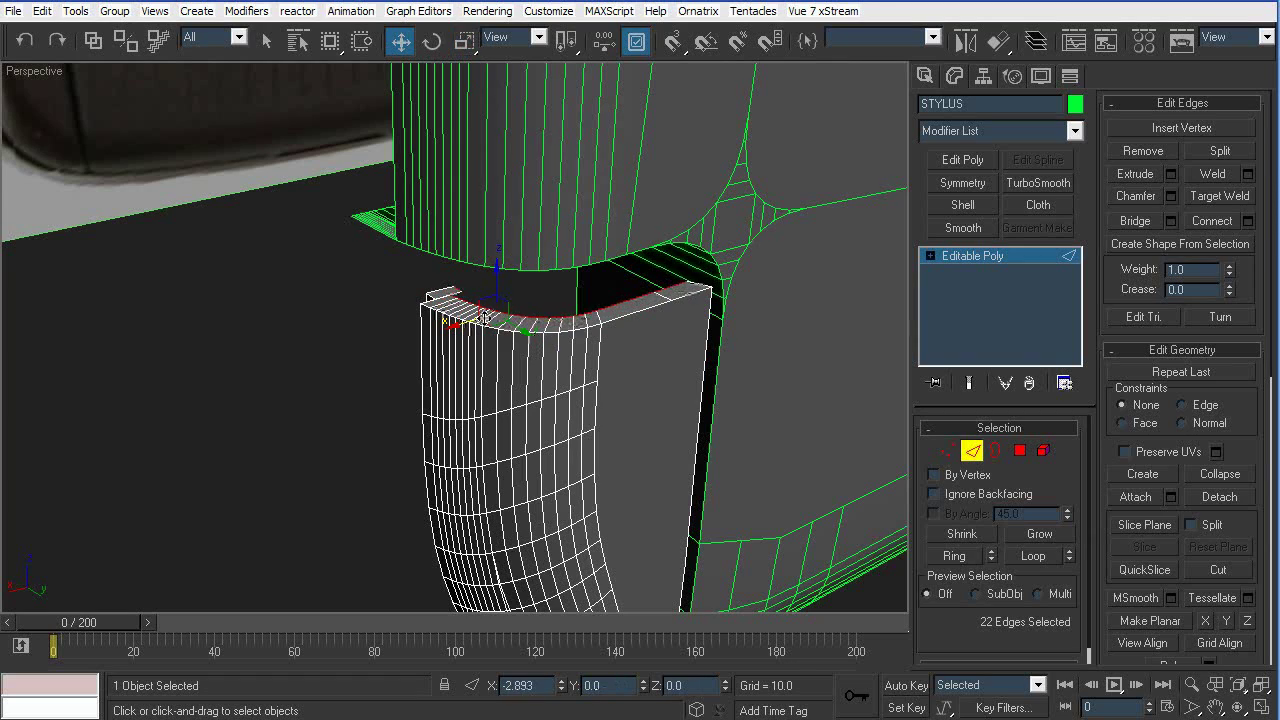
Shift the vertex at the outer end of the cover's ledge slightly along X
{"action": "middle_click_drag", "start_coordinate": [496, 318], "coordinate": [480, 400], "text": "alt"}
{"action": "scroll", "coordinate": [400, 429], "scroll_direction": "up", "scroll_amount": 5}
{"action": "key", "text": "1"}
{"action": "middle_click_drag", "start_coordinate": [380, 537], "coordinate": [350, 522]}
{"action": "left_click", "coordinate": [337, 480]}
{"action": "left_click", "coordinate": [350, 523]}
{"action": "left_click_drag", "start_coordinate": [371, 522], "coordinate": [354, 523]}
{"action": "scroll", "coordinate": [430, 468], "scroll_direction": "down", "scroll_amount": 5}
Extrude the ledge's inner border upward along Z to form a tab reaching under the back shell
{"action": "key", "text": "3"}
{"action": "middle_click_drag", "start_coordinate": [620, 349], "coordinate": [480, 314], "text": "alt"}
{"action": "middle_click_drag", "start_coordinate": [606, 310], "coordinate": [588, 293], "text": "alt"}
{"action": "left_click_drag", "start_coordinate": [503, 279], "coordinate": [510, 252], "text": "shift"}
{"action": "left_click_drag", "start_coordinate": [541, 153], "coordinate": [542, 142], "text": "shift"}
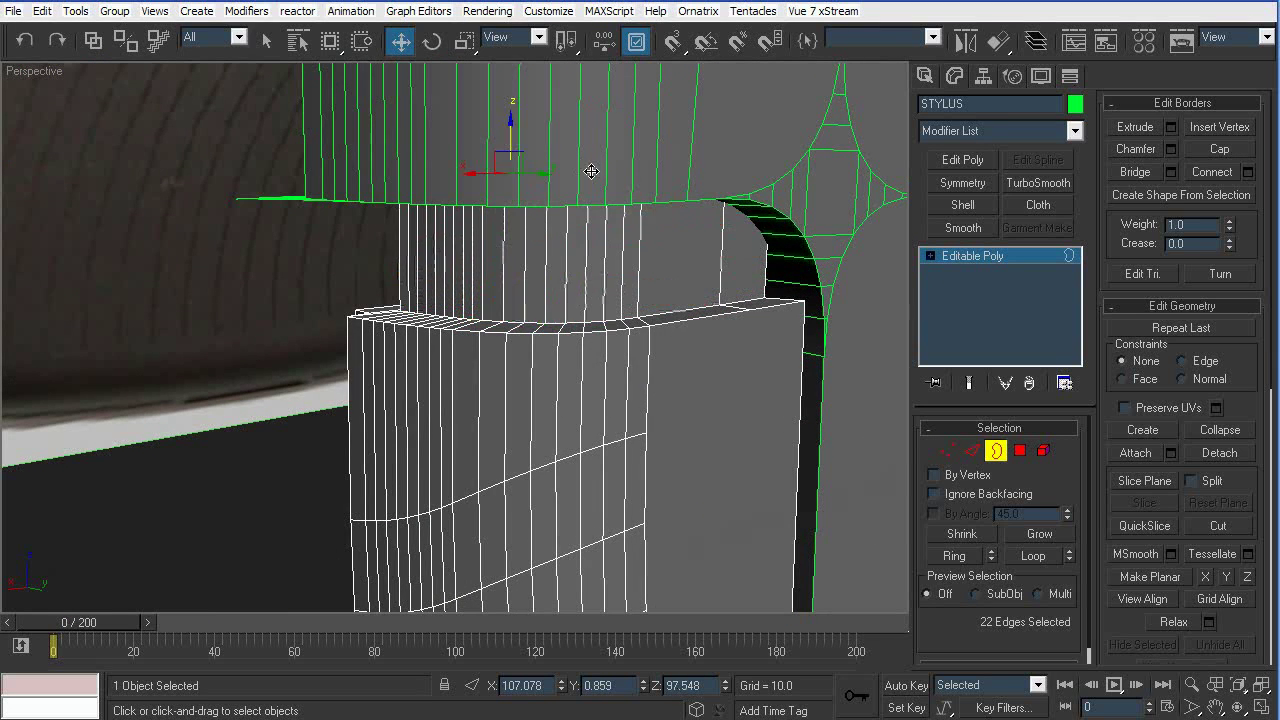
{"action": "scroll", "coordinate": [590, 205], "scroll_direction": "down", "scroll_amount": 5}
{"action": "middle_click_drag", "start_coordinate": [608, 229], "coordinate": [629, 220], "text": "alt"}
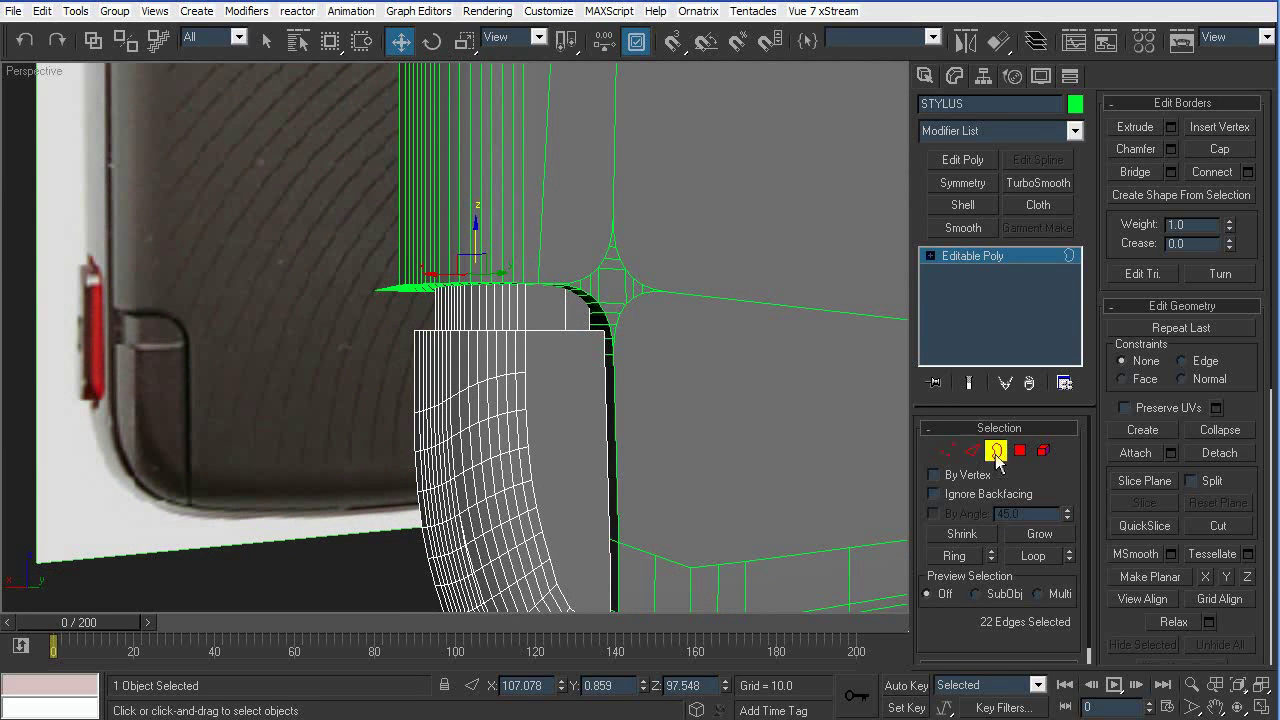
{"action": "left_click", "coordinate": [995, 453]}
Check the cover's fit in the opening and isolate the corner cover
{"action": "key", "text": "F4"}
{"action": "scroll", "coordinate": [661, 397], "scroll_direction": "down", "scroll_amount": 4}
{"action": "left_click", "coordinate": [706, 512]}
{"action": "middle_click_drag", "start_coordinate": [706, 512], "coordinate": [611, 437], "text": "alt"}
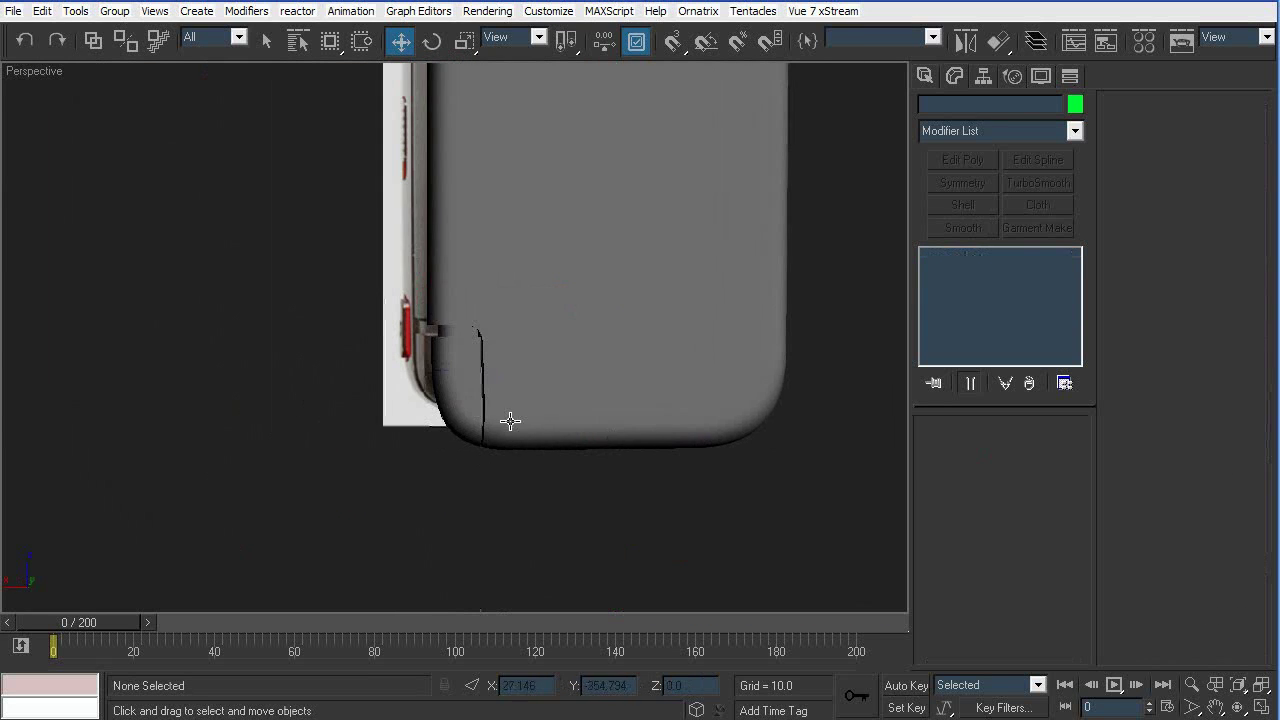
{"action": "left_click", "coordinate": [463, 409]}
{"action": "key", "text": "F4"}
{"action": "scroll", "coordinate": [490, 440], "scroll_direction": "up", "scroll_amount": 4}
{"action": "middle_click_drag", "start_coordinate": [514, 443], "coordinate": [551, 428], "text": "alt"}
{"action": "right_click", "coordinate": [551, 428]}
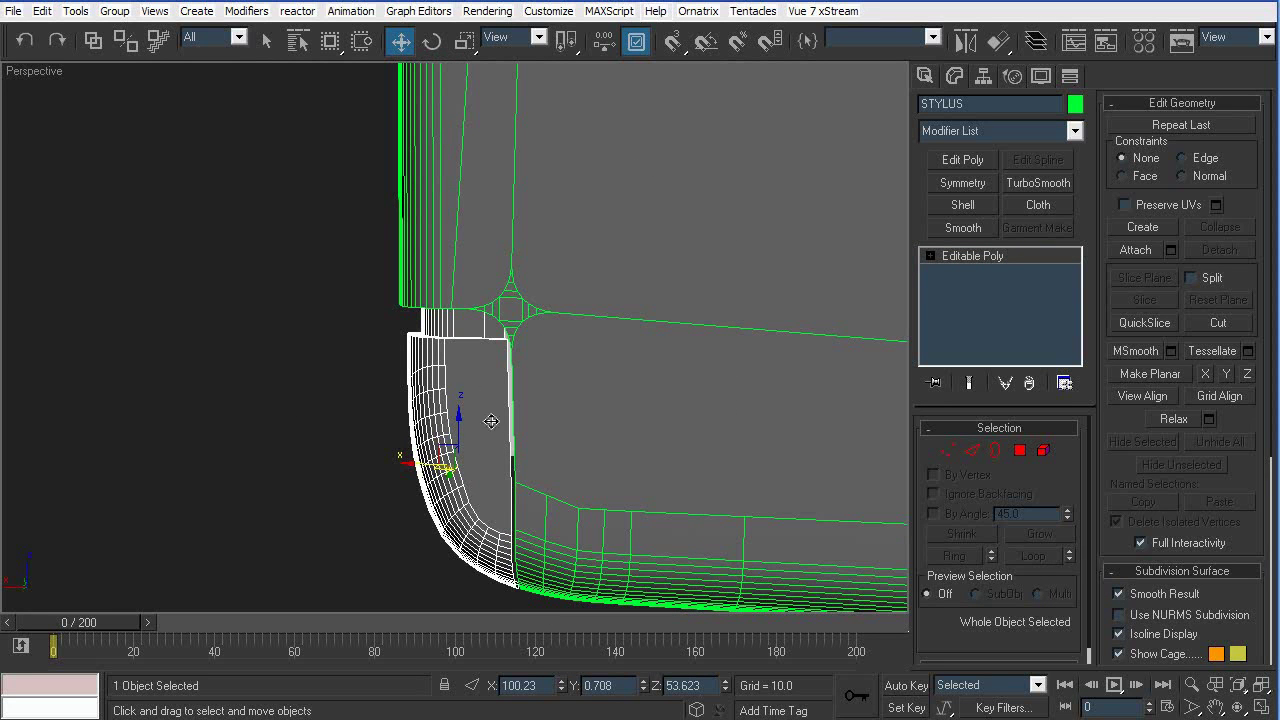
{"action": "key", "text": "alt+q"}
Select the edge loops along the cover's open side, pull them inward and make them planar in X
{"action": "middle_click_drag", "start_coordinate": [576, 398], "coordinate": [527, 438], "text": "alt"}
{"action": "left_click", "coordinate": [976, 451]}
{"action": "left_click", "coordinate": [437, 265]}
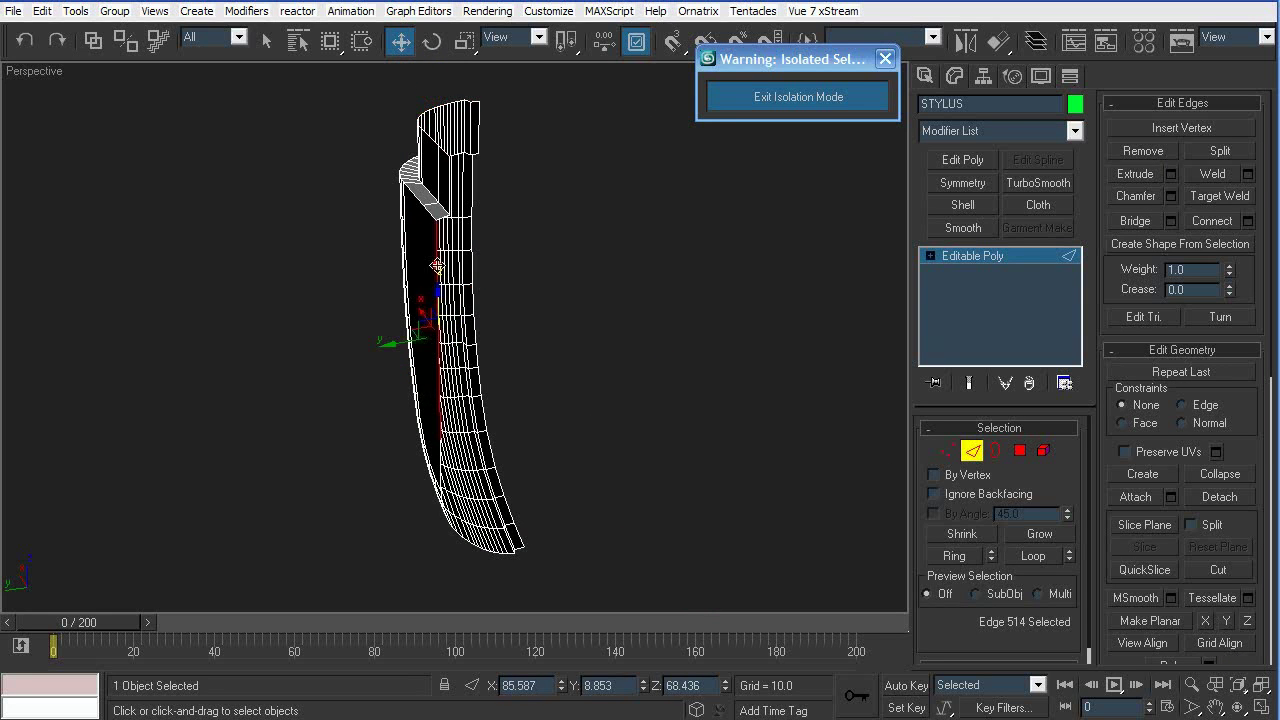
{"action": "key", "text": "alt+l"}
{"action": "middle_click_drag", "start_coordinate": [593, 332], "coordinate": [555, 490], "text": "alt"}
{"action": "left_click", "coordinate": [451, 487], "text": "ctrl"}
{"action": "key", "text": "alt+l"}
{"action": "middle_click_drag", "start_coordinate": [578, 585], "coordinate": [477, 482]}
{"action": "middle_click_drag", "start_coordinate": [450, 600], "coordinate": [446, 512]}
{"action": "left_click_drag", "start_coordinate": [420, 521], "coordinate": [515, 493]}
{"action": "left_click", "coordinate": [1206, 621]}
Exit isolation mode and examine the cover's inner walls from behind
{"action": "middle_click_drag", "start_coordinate": [452, 391], "coordinate": [576, 409], "text": "alt"}
{"action": "left_click", "coordinate": [970, 457]}
{"action": "left_click", "coordinate": [820, 106]}
{"action": "middle_click_drag", "start_coordinate": [620, 364], "coordinate": [790, 376], "text": "alt"}
{"action": "middle_click_drag", "start_coordinate": [436, 457], "coordinate": [607, 380], "text": "alt"}
{"action": "scroll", "coordinate": [607, 380], "scroll_direction": "up", "scroll_amount": 2}
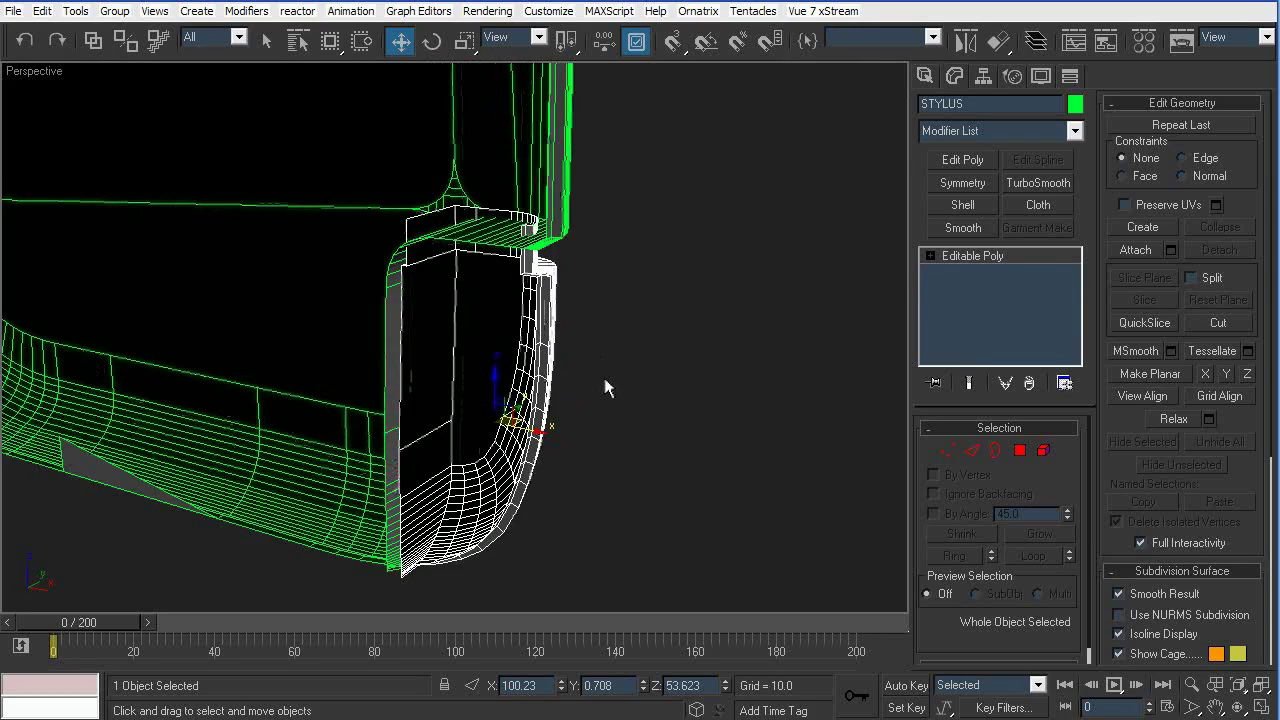
Unhide all objects and examine how the corner cover sits against the middle body in shaded view
{"action": "middle_click_drag", "start_coordinate": [720, 341], "coordinate": [550, 388], "text": "alt"}
{"action": "right_click", "coordinate": [551, 389]}
{"action": "left_click", "coordinate": [614, 300]}
{"action": "middle_click_drag", "start_coordinate": [614, 303], "coordinate": [480, 355], "text": "alt"}
{"action": "key", "text": "F4"}
{"action": "scroll", "coordinate": [474, 359], "scroll_direction": "down", "scroll_amount": 2}
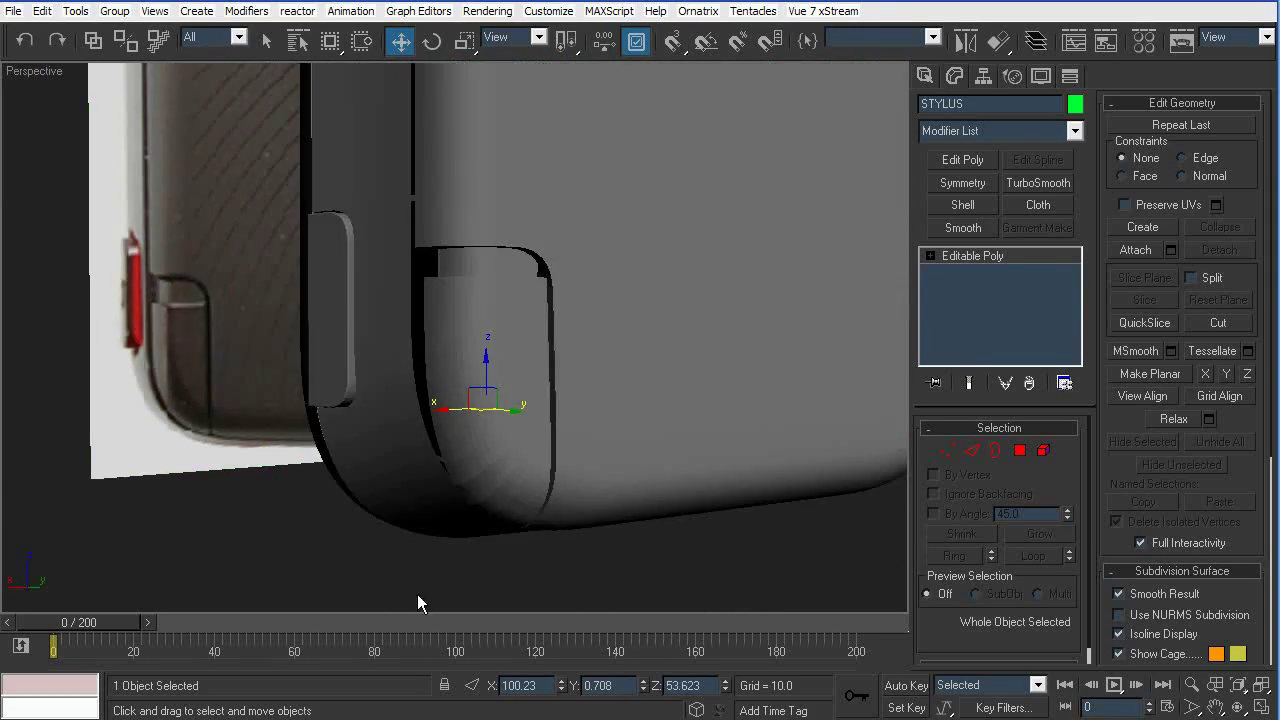
{"action": "left_click", "coordinate": [331, 568]}
{"action": "middle_click_drag", "start_coordinate": [526, 486], "coordinate": [520, 425], "text": "alt"}
{"action": "left_click", "coordinate": [449, 520]}
{"action": "scroll", "coordinate": [449, 520], "scroll_direction": "down", "scroll_amount": 3}
{"action": "middle_click_drag", "start_coordinate": [475, 492], "coordinate": [500, 471], "text": "alt"}
In the Back view, move the cover's vertices below its upper ledge slightly upward, and deselect the cover
{"action": "key", "text": "l"}
{"action": "key", "text": "v"}
{"action": "left_click", "coordinate": [652, 467]}
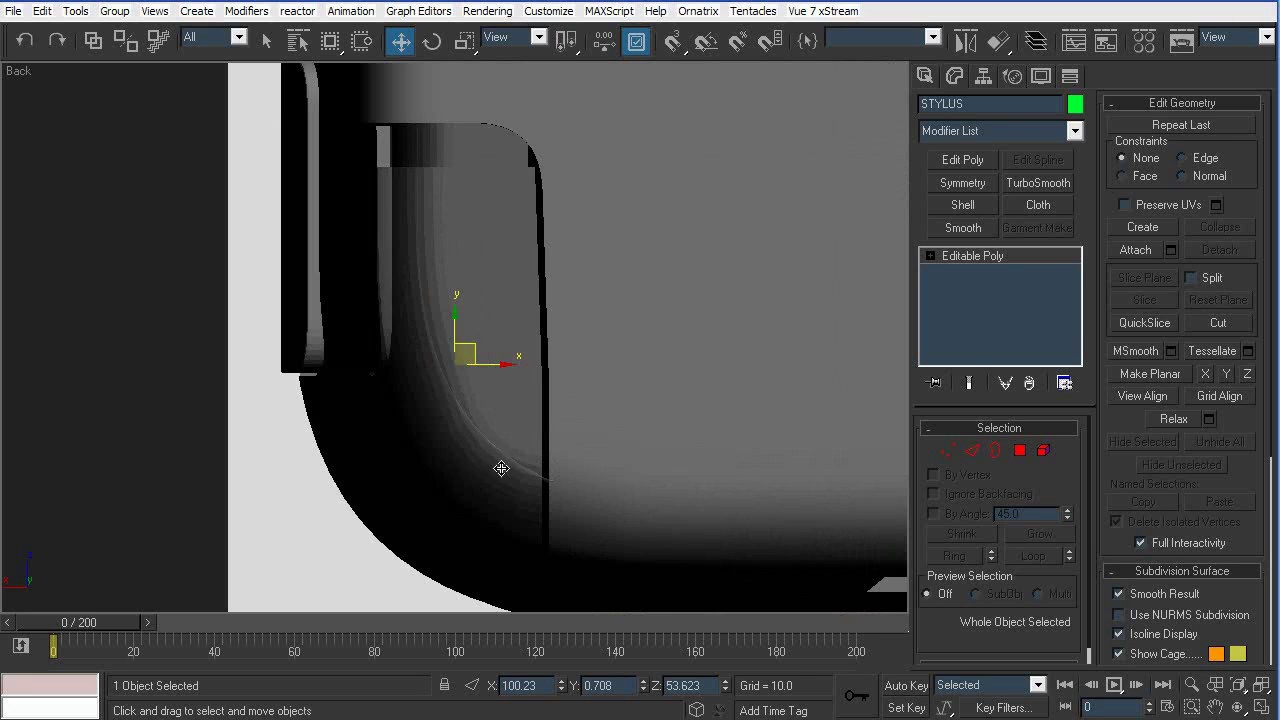
{"action": "left_click", "coordinate": [946, 451]}
{"action": "left_click_drag", "start_coordinate": [660, 205], "coordinate": [306, 611]}
{"action": "left_click_drag", "start_coordinate": [446, 371], "coordinate": [450, 345]}
{"action": "left_click", "coordinate": [948, 451]}
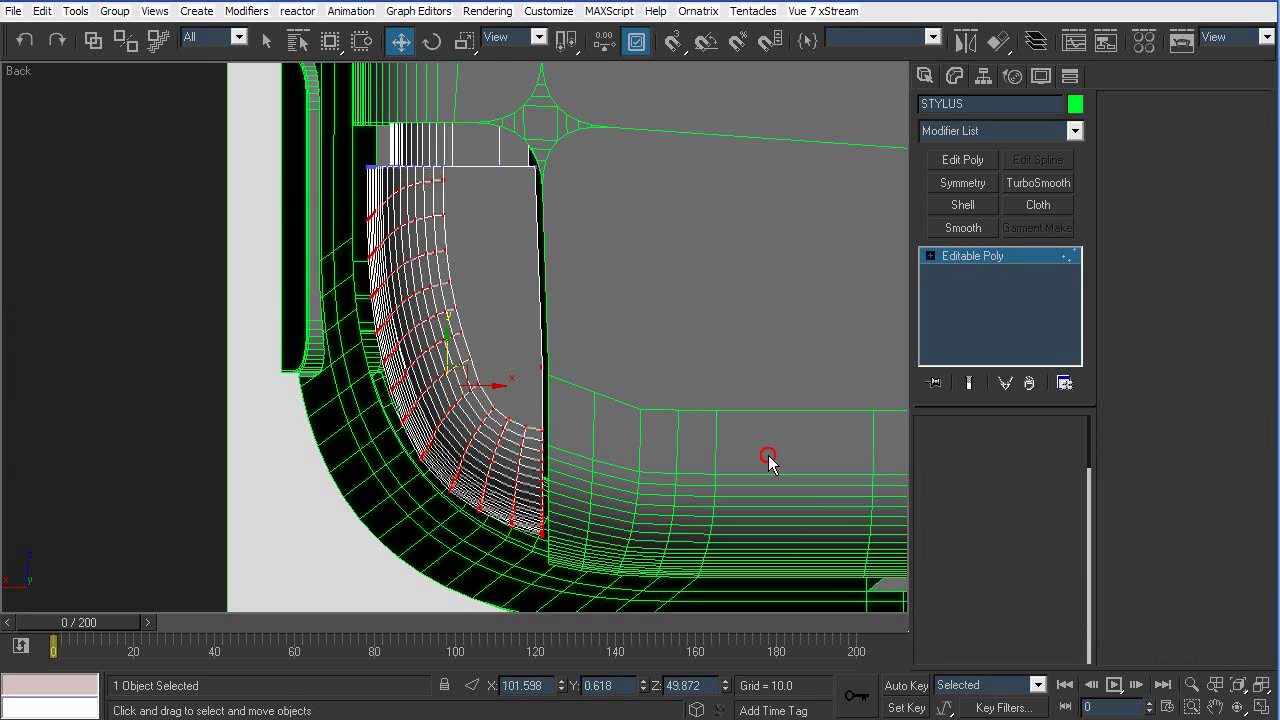
{"action": "key", "text": "p"}
{"action": "key", "text": "F4"}
{"action": "left_click", "coordinate": [801, 487]}
{"action": "middle_click_drag", "start_coordinate": [801, 487], "coordinate": [573, 359], "text": "alt"}
Connect four vertical edges of the middle body above the cover with 1 segment and a slide of 47
{"action": "key", "text": "F4"}
{"action": "left_click", "coordinate": [360, 291]}
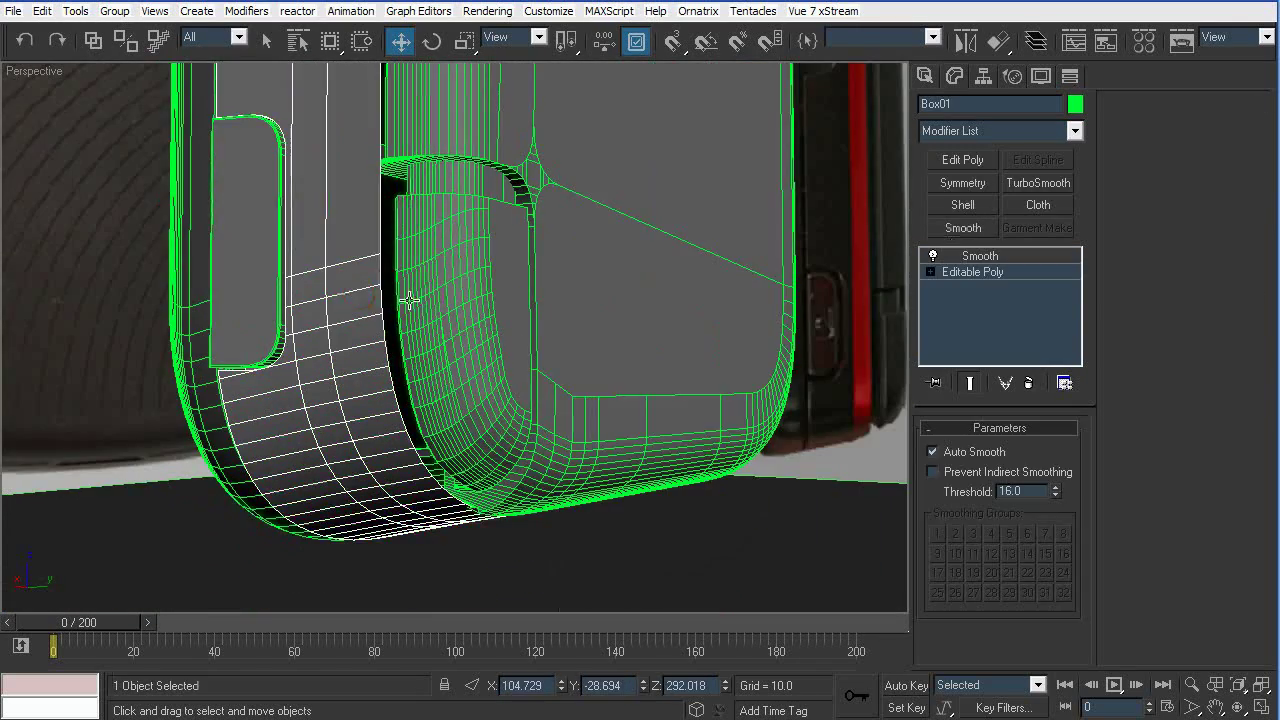
{"action": "left_click", "coordinate": [987, 304]}
{"action": "left_click", "coordinate": [973, 271]}
{"action": "left_click", "coordinate": [971, 451]}
{"action": "left_click", "coordinate": [389, 238]}
{"action": "middle_click_drag", "start_coordinate": [478, 261], "coordinate": [541, 225], "text": "alt"}
{"action": "left_click_drag", "start_coordinate": [406, 213], "coordinate": [174, 216], "text": "ctrl"}
{"action": "middle_click_drag", "start_coordinate": [659, 430], "coordinate": [560, 440], "text": "alt"}
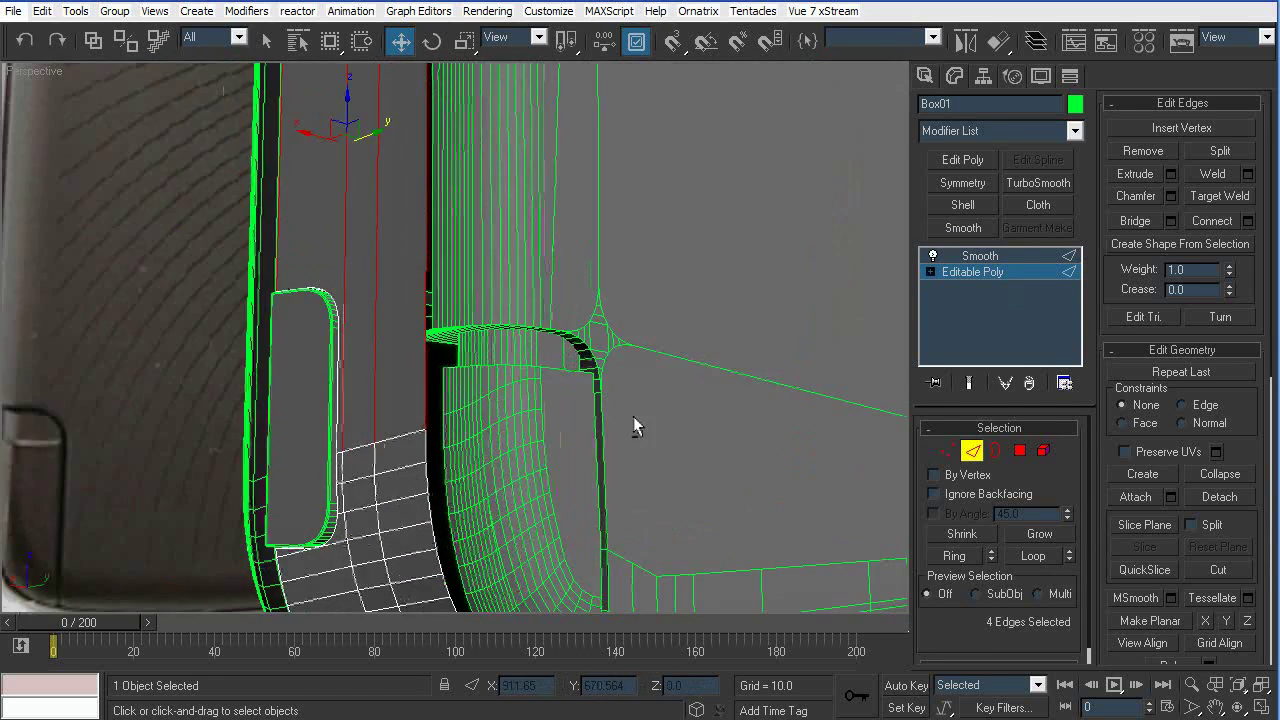
{"action": "left_click", "coordinate": [1247, 221]}
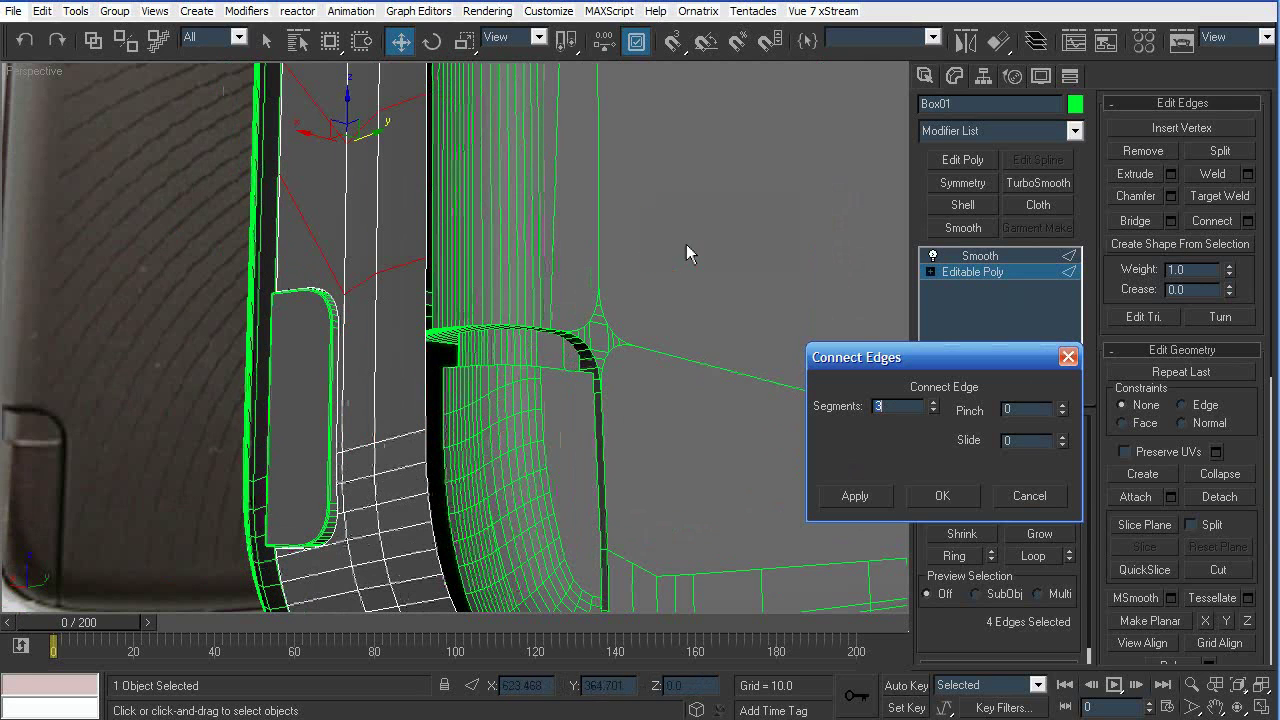
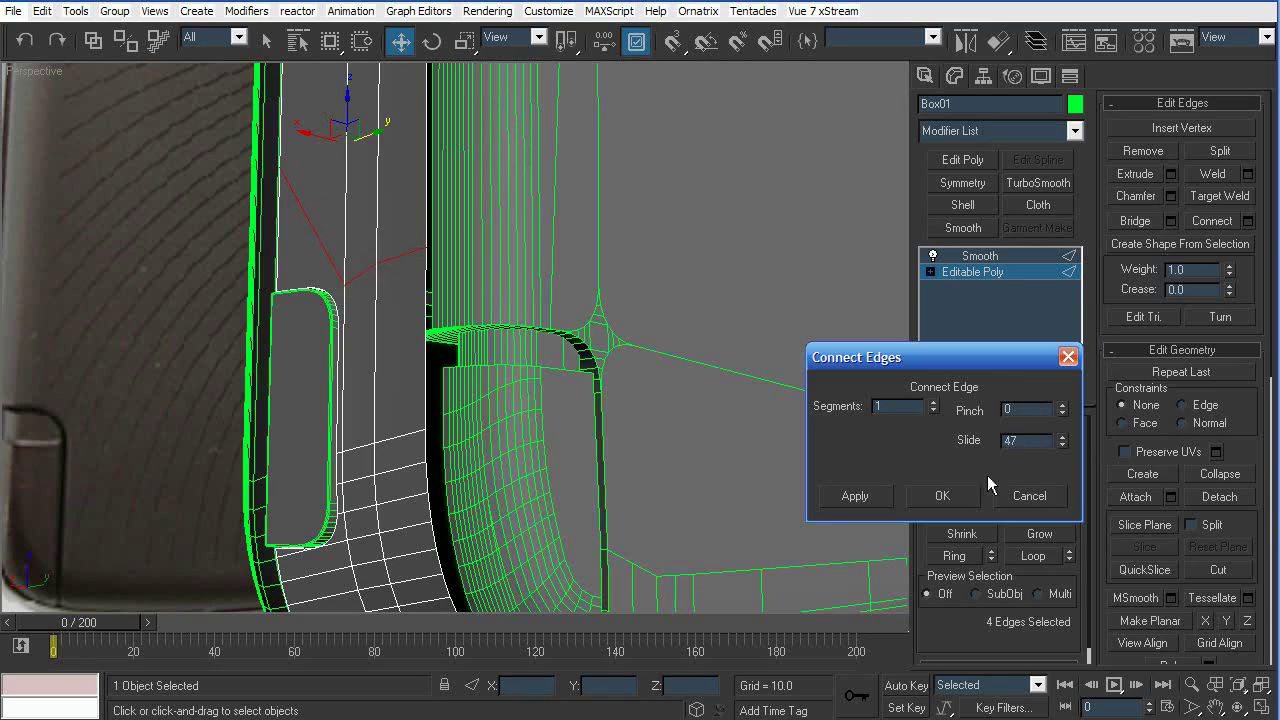
{"action": "left_click", "coordinate": [942, 495]}
Move the new vertex on the middle body's rear edge down to the top of the cover opening
{"action": "key", "text": "1"}
{"action": "left_click", "coordinate": [434, 236]}
{"action": "left_click_drag", "start_coordinate": [430, 206], "coordinate": [430, 293]}
Select the ten middle-body border edges running beside the cover and extrude them inward along X to form a ledge
{"action": "middle_click_drag", "start_coordinate": [430, 294], "coordinate": [448, 409], "text": "alt"}
{"action": "key", "text": "2"}
{"action": "left_click", "coordinate": [427, 400]}
{"action": "left_click", "coordinate": [428, 444], "text": "ctrl"}
{"action": "left_click", "coordinate": [428, 472], "text": "ctrl"}
{"action": "left_click", "coordinate": [430, 500], "text": "ctrl"}
{"action": "left_click", "coordinate": [436, 527], "text": "ctrl"}
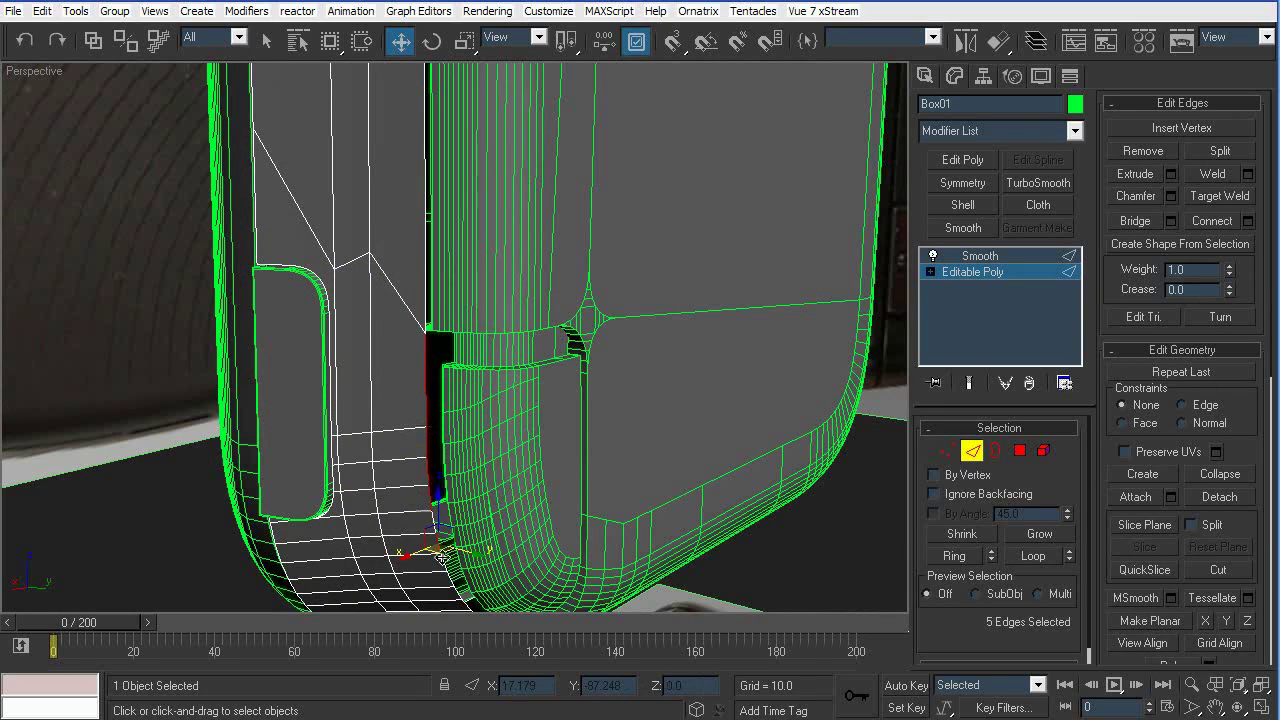
{"action": "left_click", "coordinate": [440, 546], "text": "ctrl"}
{"action": "middle_click_drag", "start_coordinate": [502, 532], "coordinate": [532, 332]}
{"action": "middle_click_drag", "start_coordinate": [532, 332], "coordinate": [502, 350], "text": "alt"}
{"action": "scroll", "coordinate": [502, 350], "scroll_direction": "up", "scroll_amount": 2}
{"action": "left_click", "coordinate": [463, 328], "text": "ctrl"}
{"action": "left_click", "coordinate": [480, 360], "text": "ctrl"}
{"action": "left_click", "coordinate": [498, 393], "text": "ctrl"}
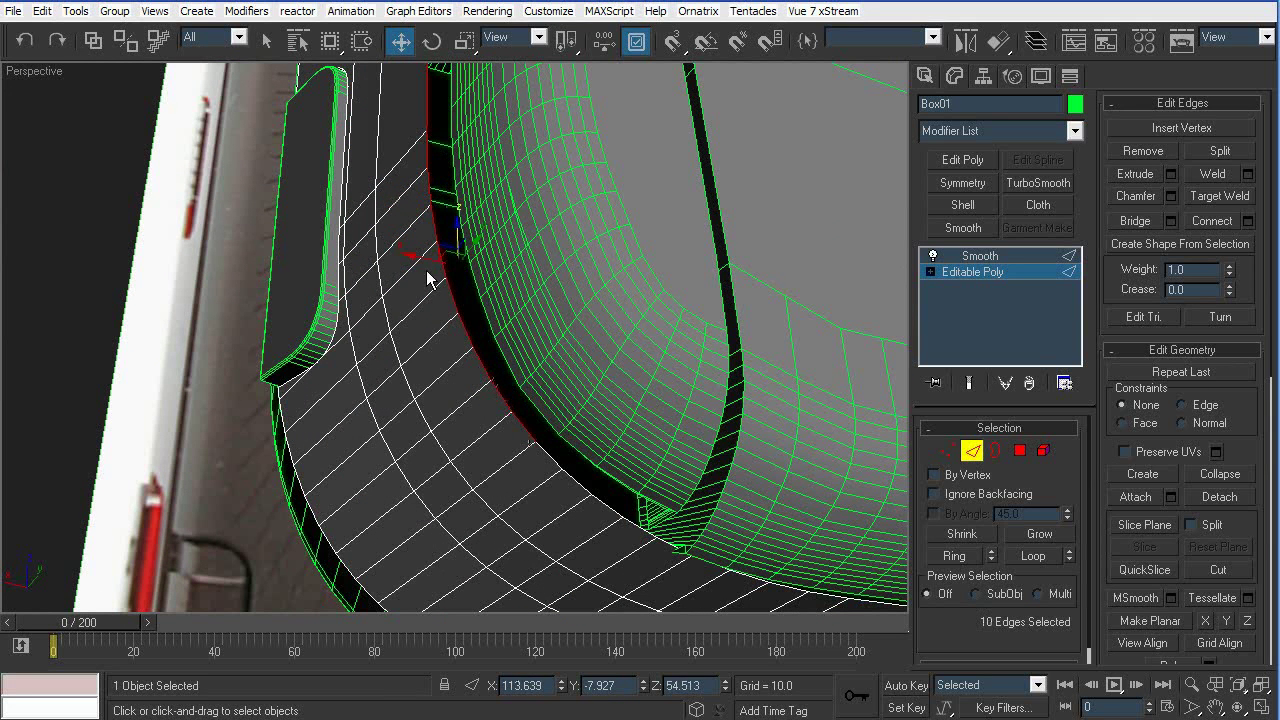
{"action": "left_click_drag", "start_coordinate": [422, 258], "coordinate": [549, 280], "text": "shift"}
{"action": "middle_click_drag", "start_coordinate": [558, 281], "coordinate": [586, 367], "text": "alt"}
{"action": "key", "text": "F4"}
{"action": "mouse_move", "coordinate": [566, 325]}
{"action": "middle_mouse_down", "text": "alt"}
{"action": "mouse_move", "coordinate": [620, 302]}
{"action": "mouse_move", "coordinate": [536, 360]}
{"action": "mouse_move", "coordinate": [585, 323]}
{"action": "middle_mouse_up", "text": "alt"}
{"action": "left_click", "coordinate": [971, 457]}
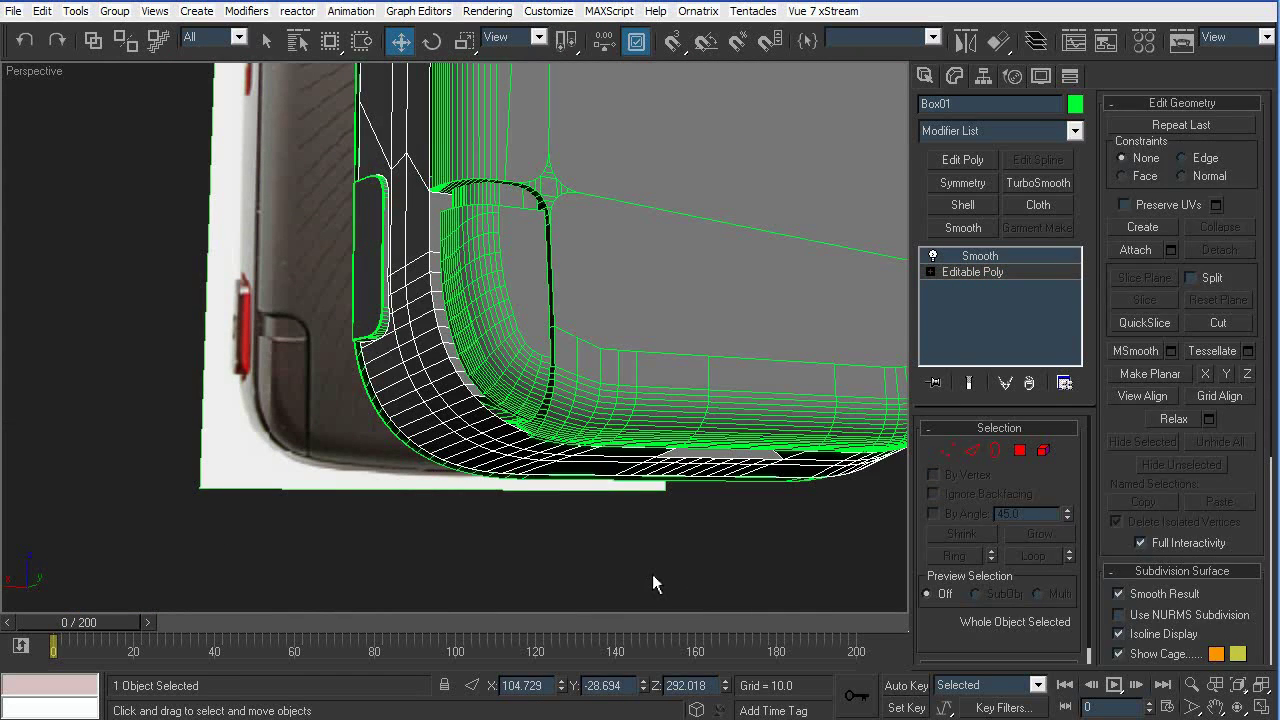
Hide everything except the corner cover and the middle body
{"action": "left_click", "coordinate": [649, 560]}
{"action": "middle_click_drag", "start_coordinate": [649, 554], "coordinate": [470, 404], "text": "alt"}
{"action": "left_click", "coordinate": [521, 311]}
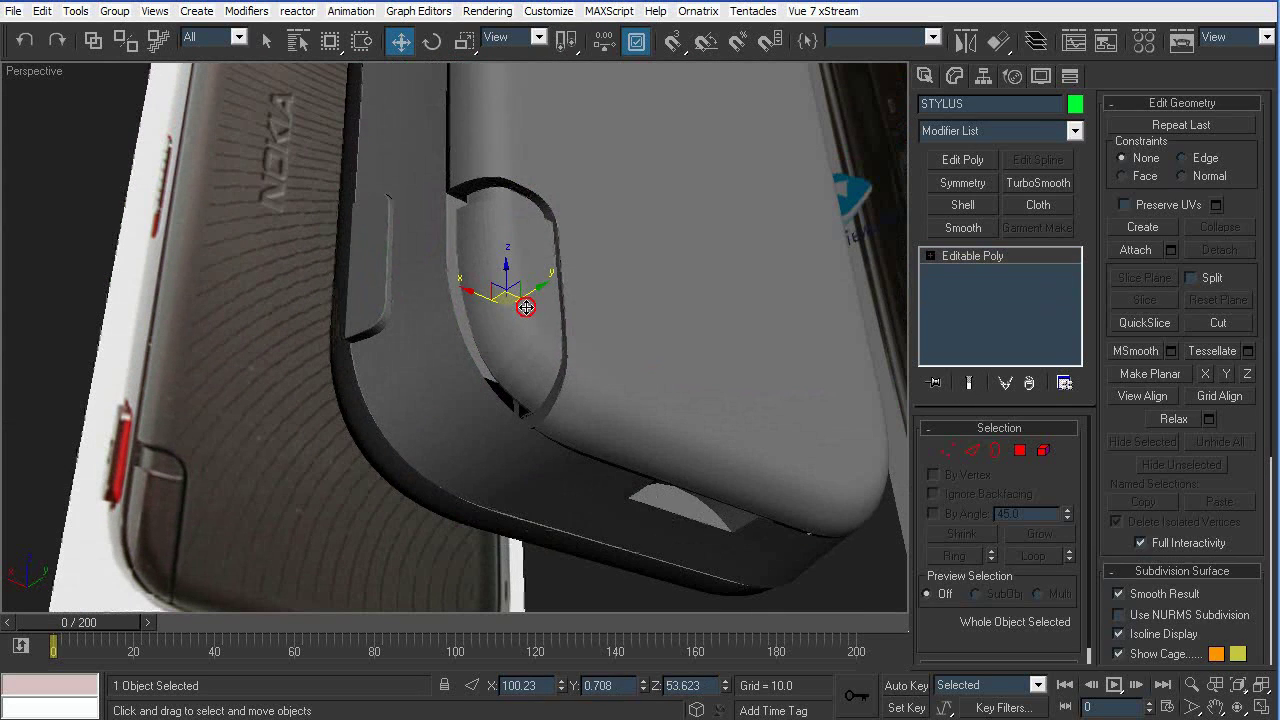
{"action": "key", "text": "F4"}
{"action": "left_click", "coordinate": [464, 432], "text": "ctrl"}
{"action": "right_click", "coordinate": [630, 410]}
{"action": "left_click", "coordinate": [684, 341]}
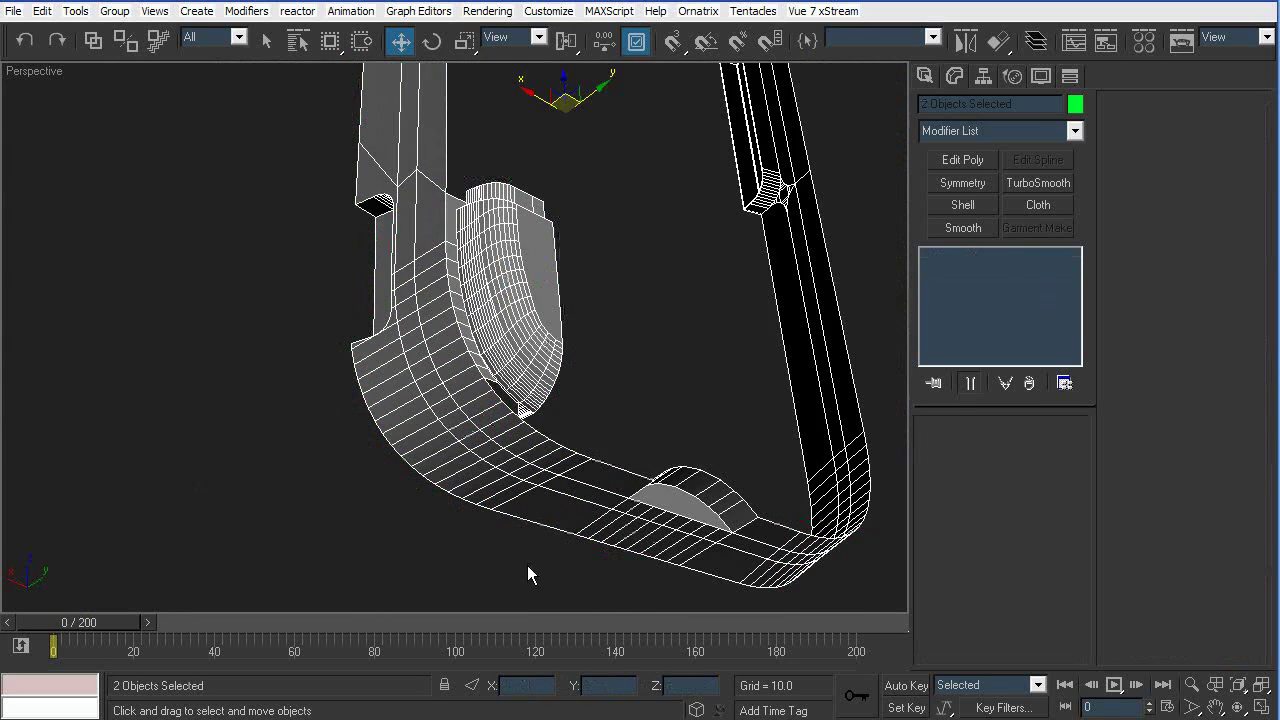
Hide the corner cover to expose the middle body's new ledge
{"action": "left_click", "coordinate": [583, 602]}
{"action": "left_click", "coordinate": [517, 378]}
{"action": "right_click", "coordinate": [534, 361]}
{"action": "left_click", "coordinate": [598, 308]}
{"action": "scroll", "coordinate": [575, 350], "scroll_direction": "up", "scroll_amount": 5}
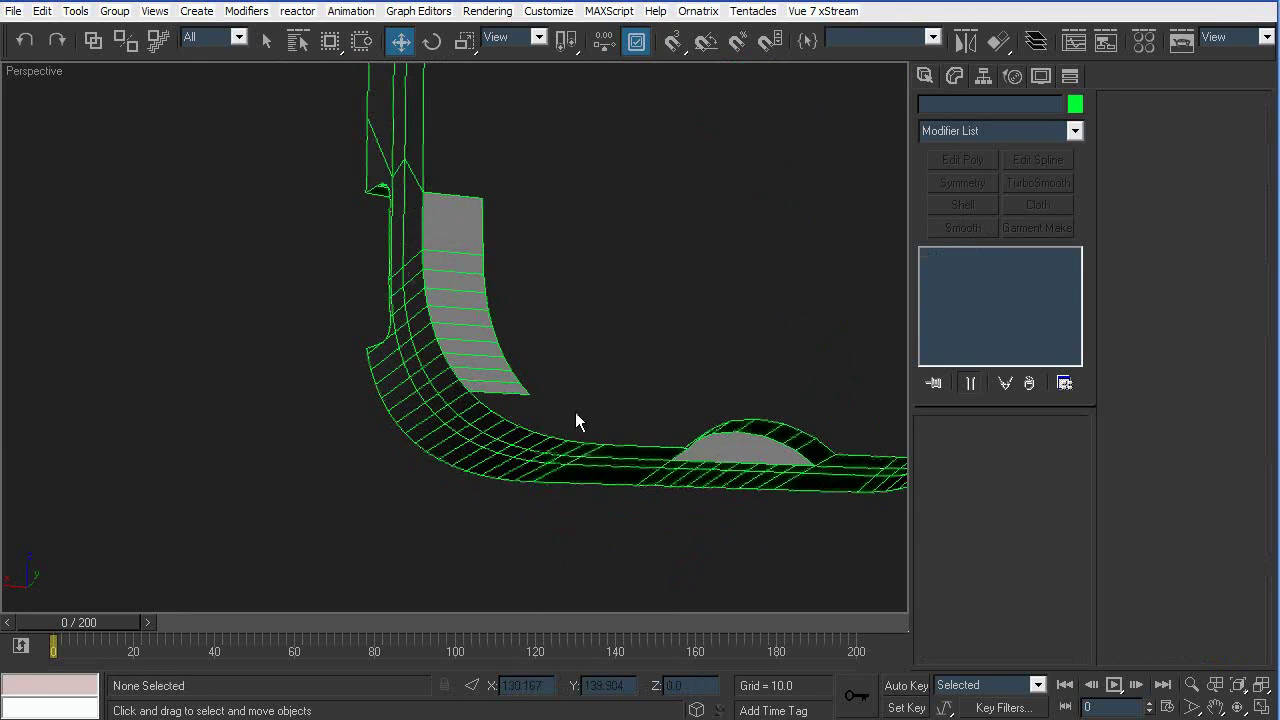
Flatten the ten inner border edges of the middle body's ledge with Make Planar Z and move them inward along X to about 90.56
{"action": "left_click", "coordinate": [558, 372]}
{"action": "left_click", "coordinate": [992, 272]}
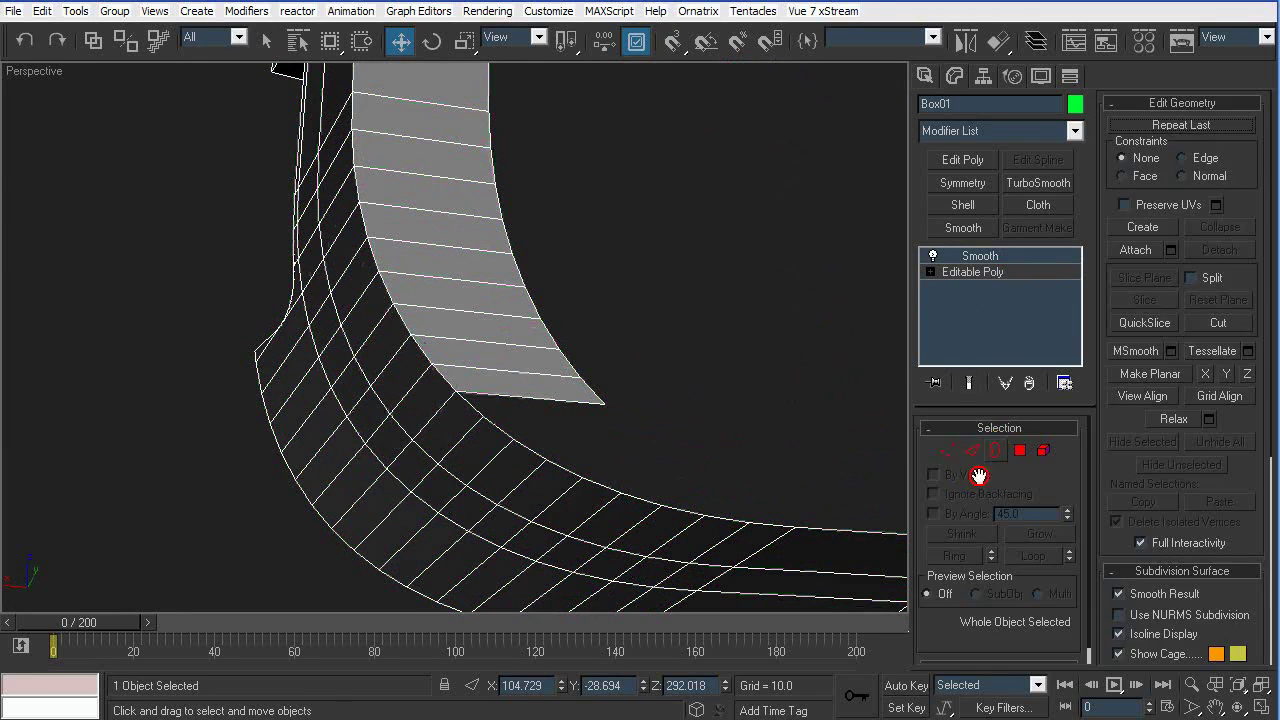
{"action": "left_click", "coordinate": [972, 451]}
{"action": "double_click", "coordinate": [608, 404]}
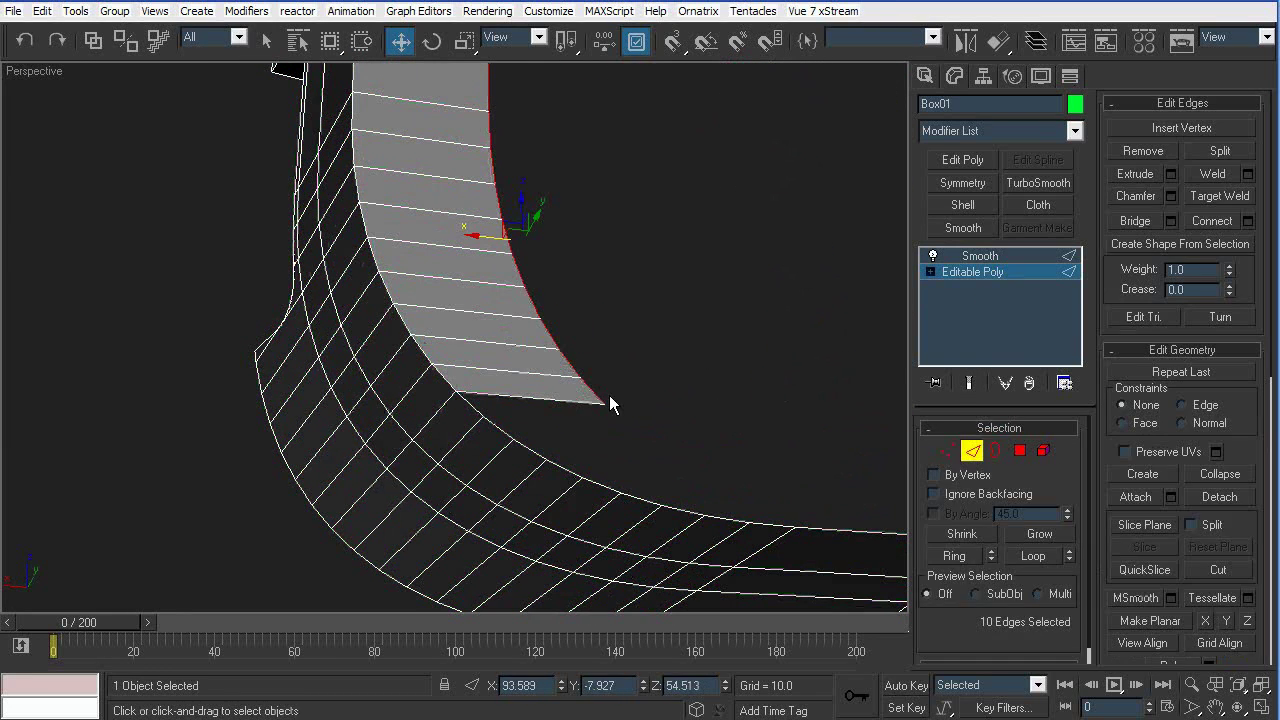
{"action": "left_click", "coordinate": [1225, 622]}
{"action": "key", "text": "ctrl+z"}
{"action": "left_click", "coordinate": [1246, 621]}
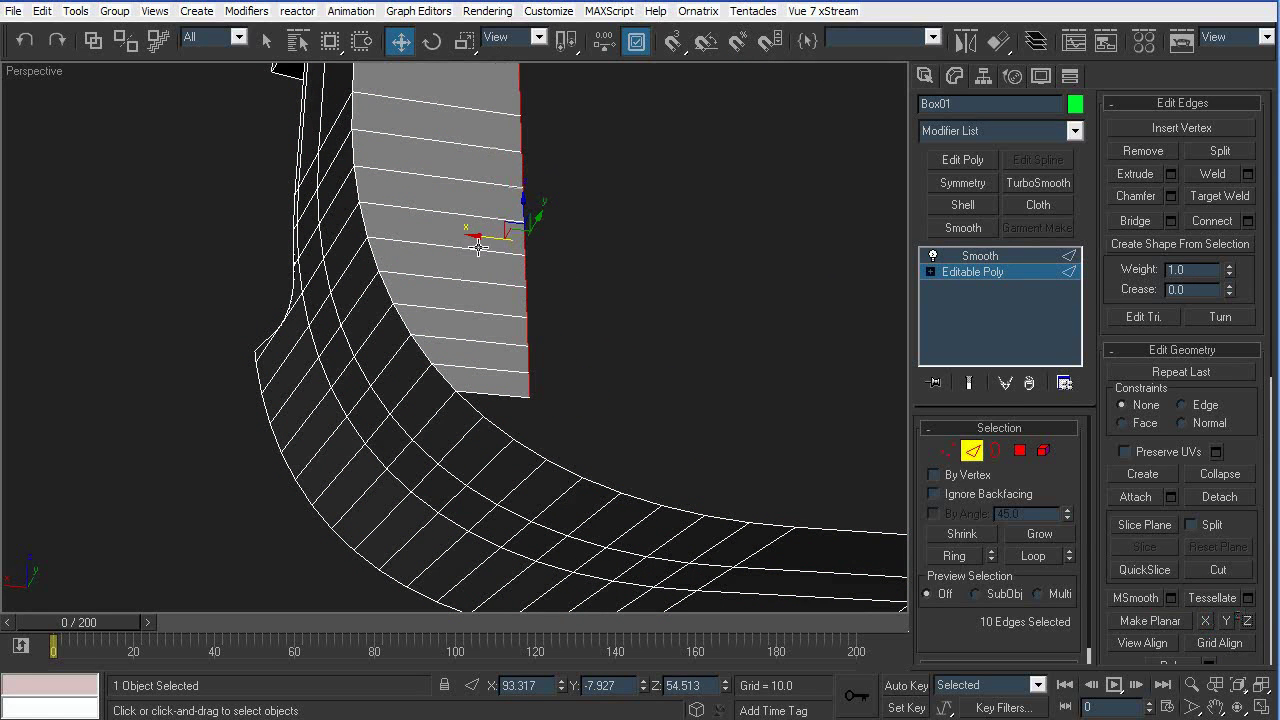
{"action": "left_click_drag", "start_coordinate": [481, 236], "coordinate": [502, 238]}
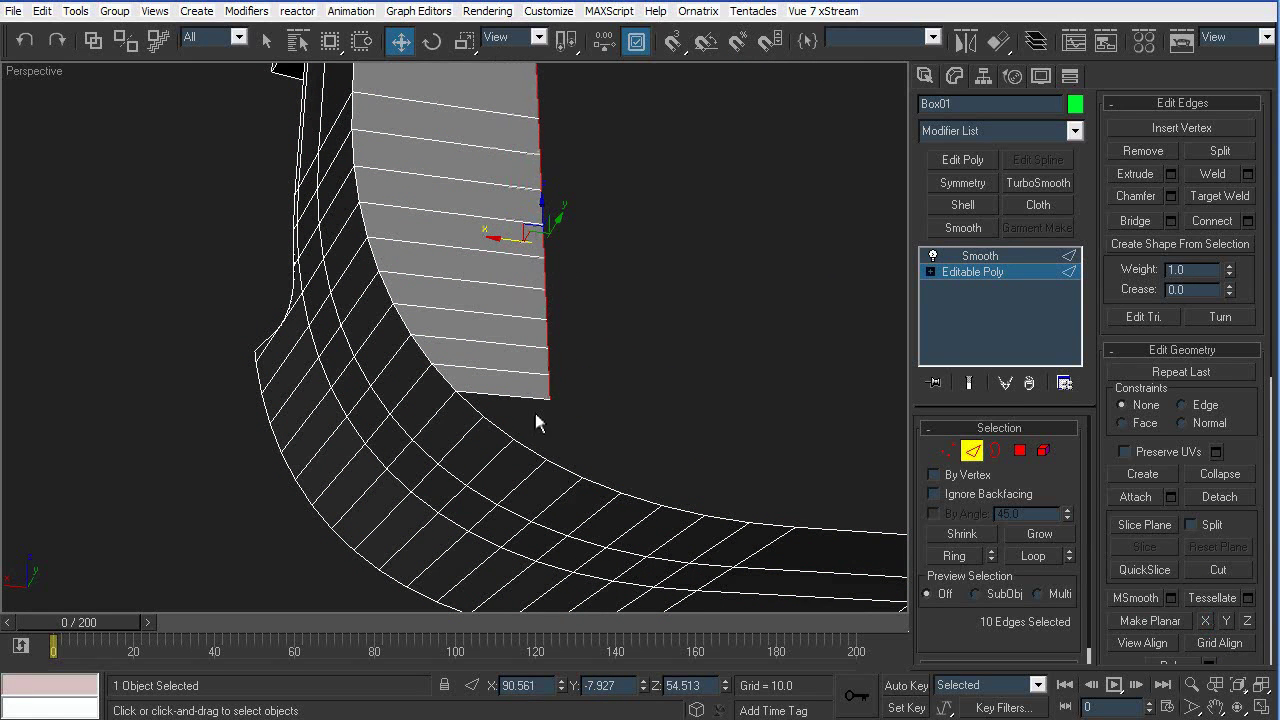
Connect the ring of edges across the ledge with a new lengthwise edge loop and straighten it with Make Planar Z
{"action": "left_click", "coordinate": [526, 397]}
{"action": "key", "text": "alt+r"}
{"action": "key", "text": "ctrl+shift+e"}
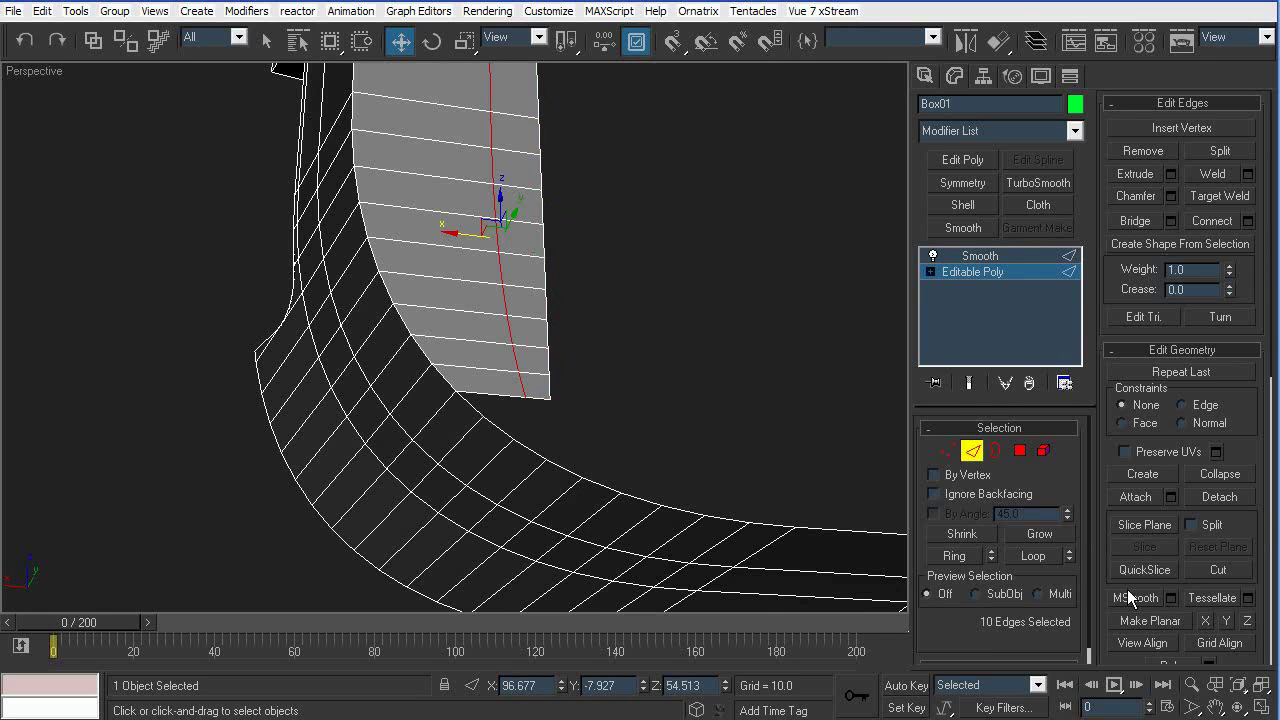
{"action": "left_click", "coordinate": [1229, 621]}
{"action": "left_click", "coordinate": [1206, 621]}
{"action": "left_click", "coordinate": [1248, 622]}
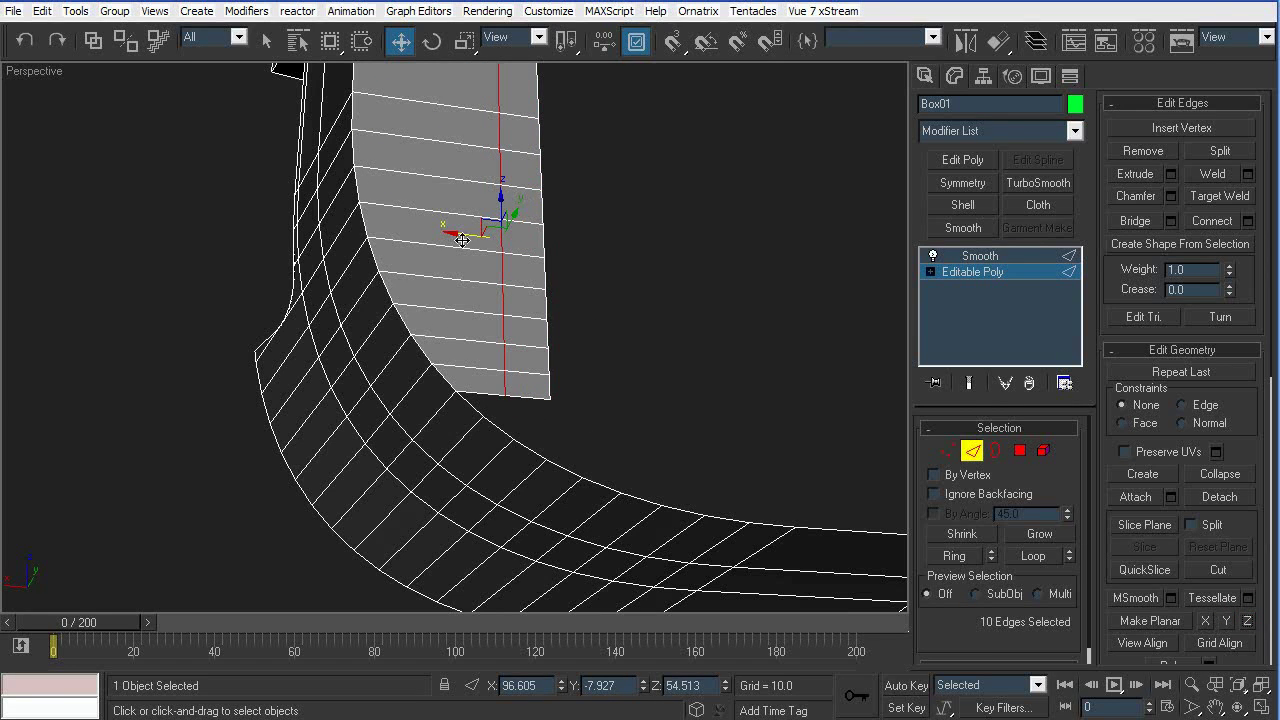
Select the inner segment of the ledge's lower end and the facing border edge on the middle body's curved corner
{"action": "left_click", "coordinate": [529, 439]}
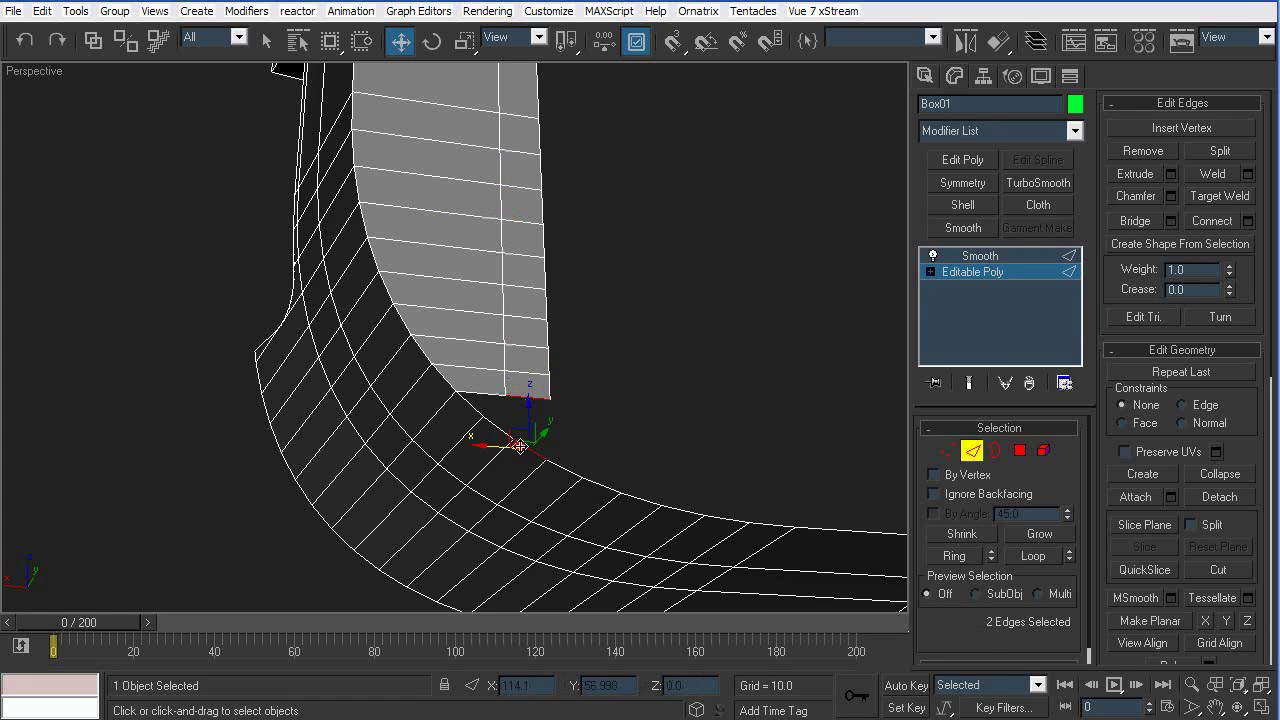
Cap the open four-edge border between the corner panel and the frame's curved inner edge on Box01
{"action": "key", "text": "3"}
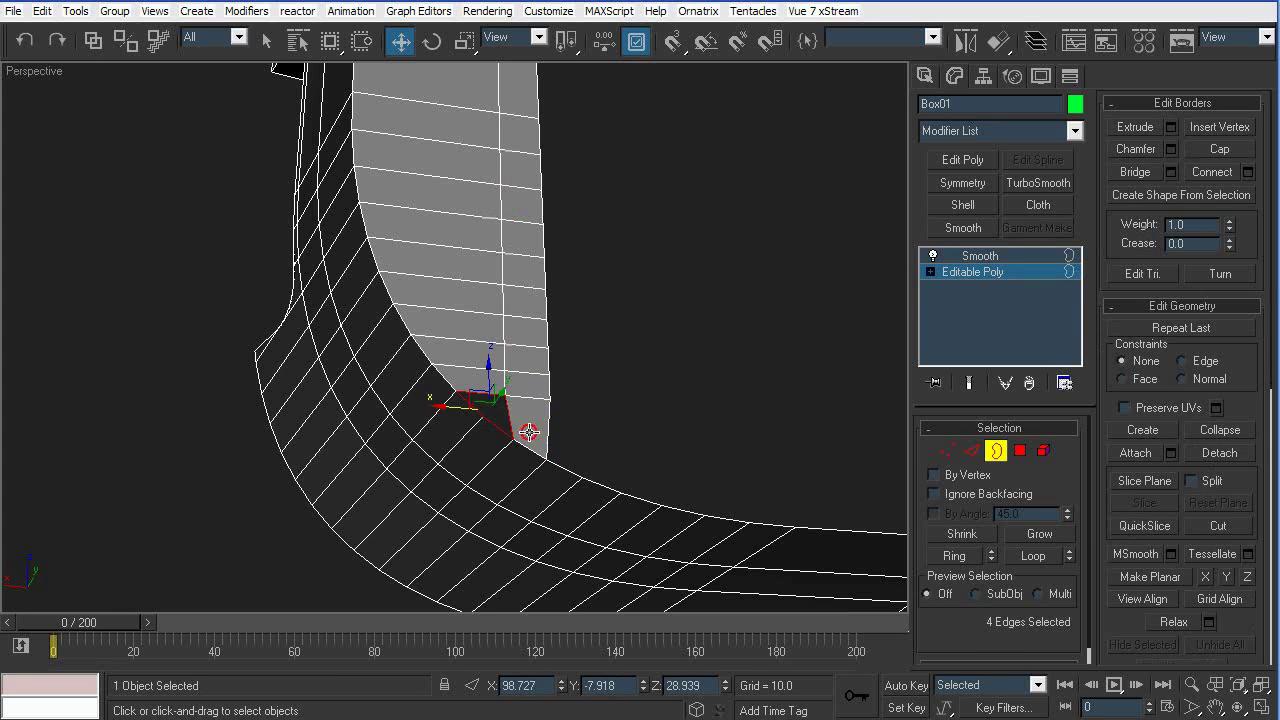
{"action": "left_click", "coordinate": [1220, 149]}
{"action": "left_click", "coordinate": [731, 380]}
Unhide all phone parts to check the filled corner in shaded display, and undo the unhide
{"action": "right_click", "coordinate": [712, 366]}
{"action": "left_click", "coordinate": [737, 263]}
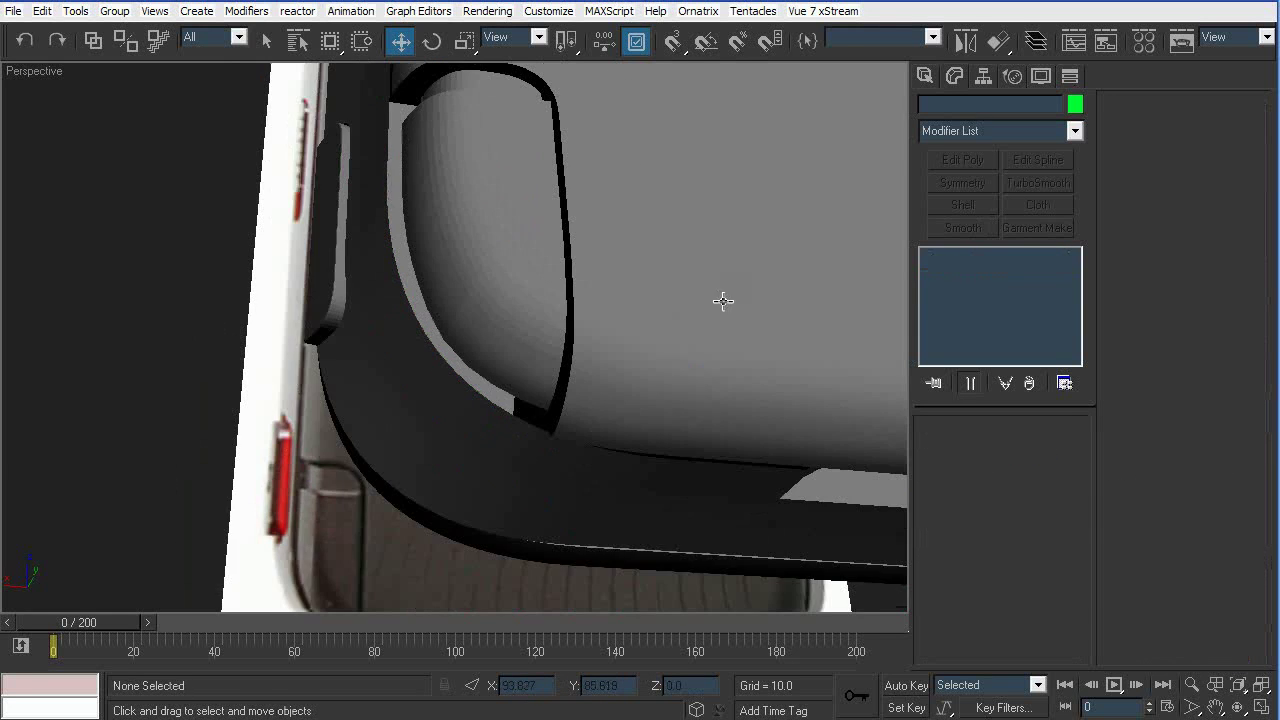
{"action": "scroll", "coordinate": [735, 286], "scroll_direction": "down", "scroll_amount": 3}
{"action": "key", "text": "F4"}
{"action": "key", "text": "ctrl+z"}
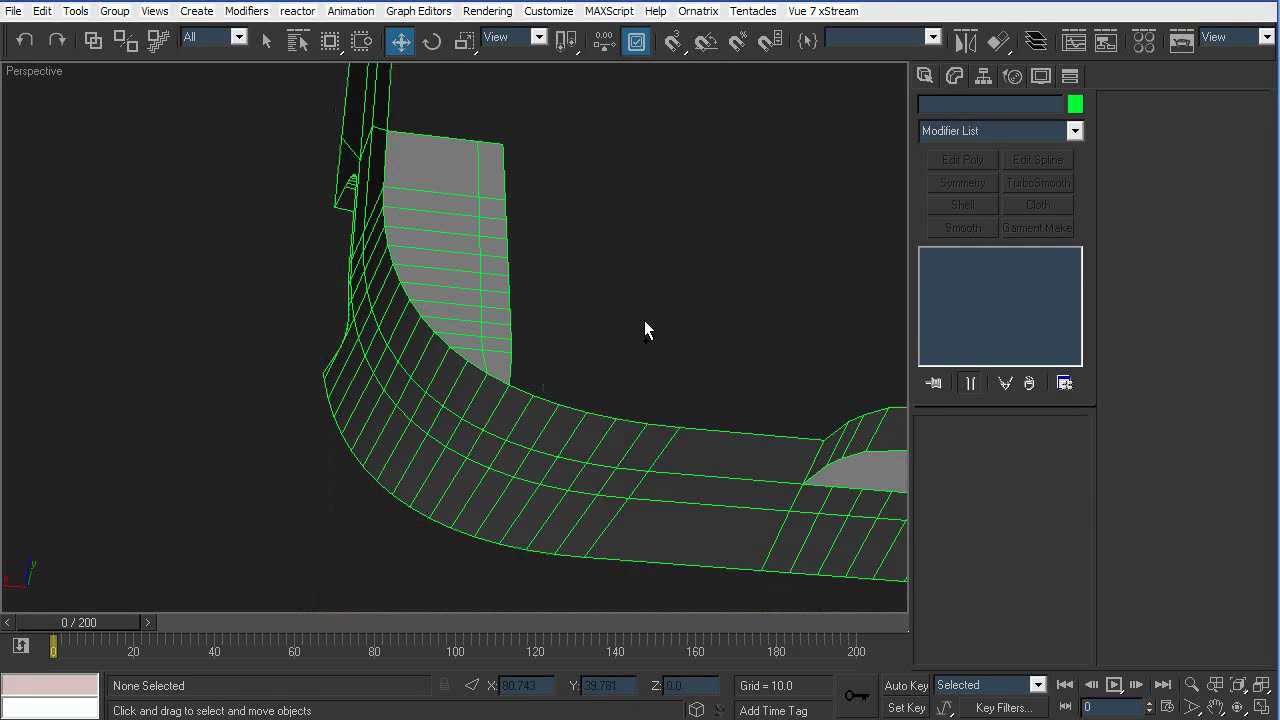
Extrude the free vertical edges of Box01's corner panel sideways to add a new strip of polygons
{"action": "middle_click_drag", "start_coordinate": [644, 321], "coordinate": [520, 314], "text": "alt"}
{"action": "left_click", "coordinate": [519, 314]}
{"action": "left_click", "coordinate": [957, 272]}
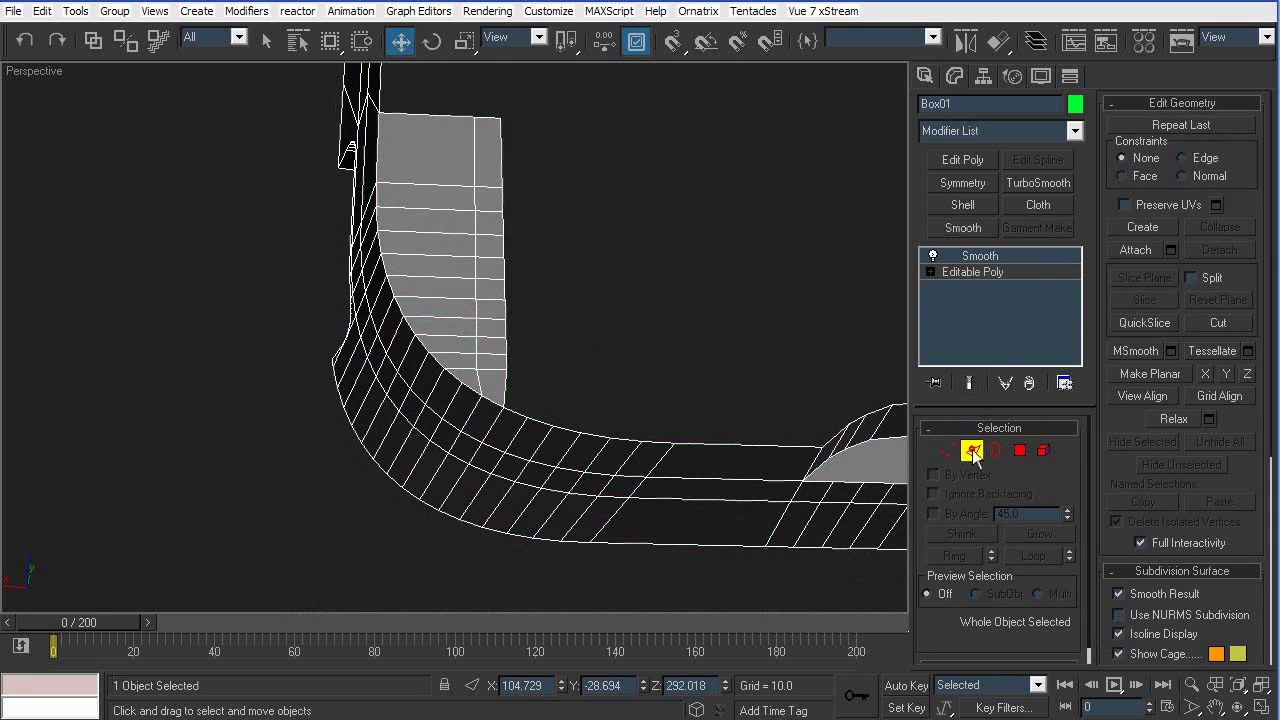
{"action": "left_click", "coordinate": [972, 451]}
{"action": "double_click", "coordinate": [505, 388]}
{"action": "left_click_drag", "start_coordinate": [397, 541], "coordinate": [516, 417], "text": "alt"}
{"action": "left_click_drag", "start_coordinate": [465, 282], "coordinate": [513, 282]}
Connect the ring of horizontal edges across the new strip with 1 segment
{"action": "left_click", "coordinate": [541, 407]}
{"action": "key", "text": "alt+r"}
{"action": "key", "text": "ctrl+shift+e"}
{"action": "key", "text": "alt+r"}
{"action": "left_click", "coordinate": [1249, 220]}
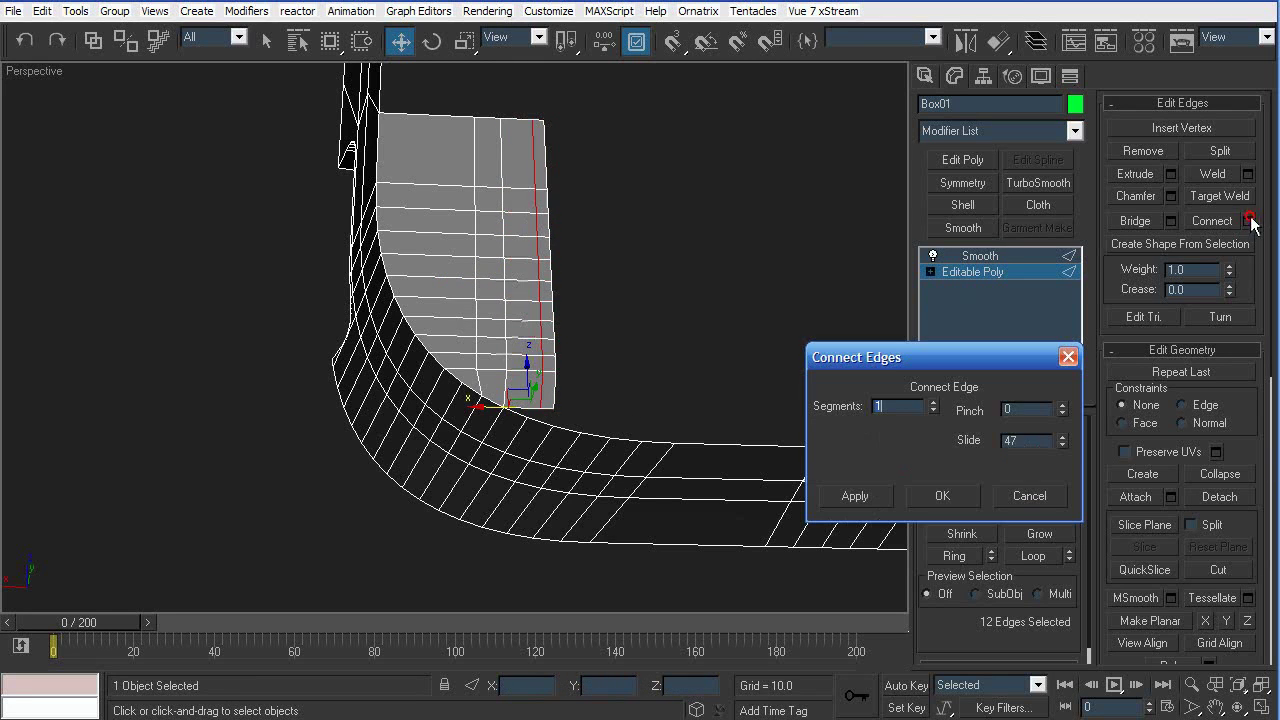
{"action": "left_click", "coordinate": [941, 498]}
Bridge the strip's outer lower edge to the frame's curved edge and cap the small remaining gap
{"action": "left_click", "coordinate": [541, 408]}
{"action": "left_click", "coordinate": [539, 421], "text": "ctrl"}
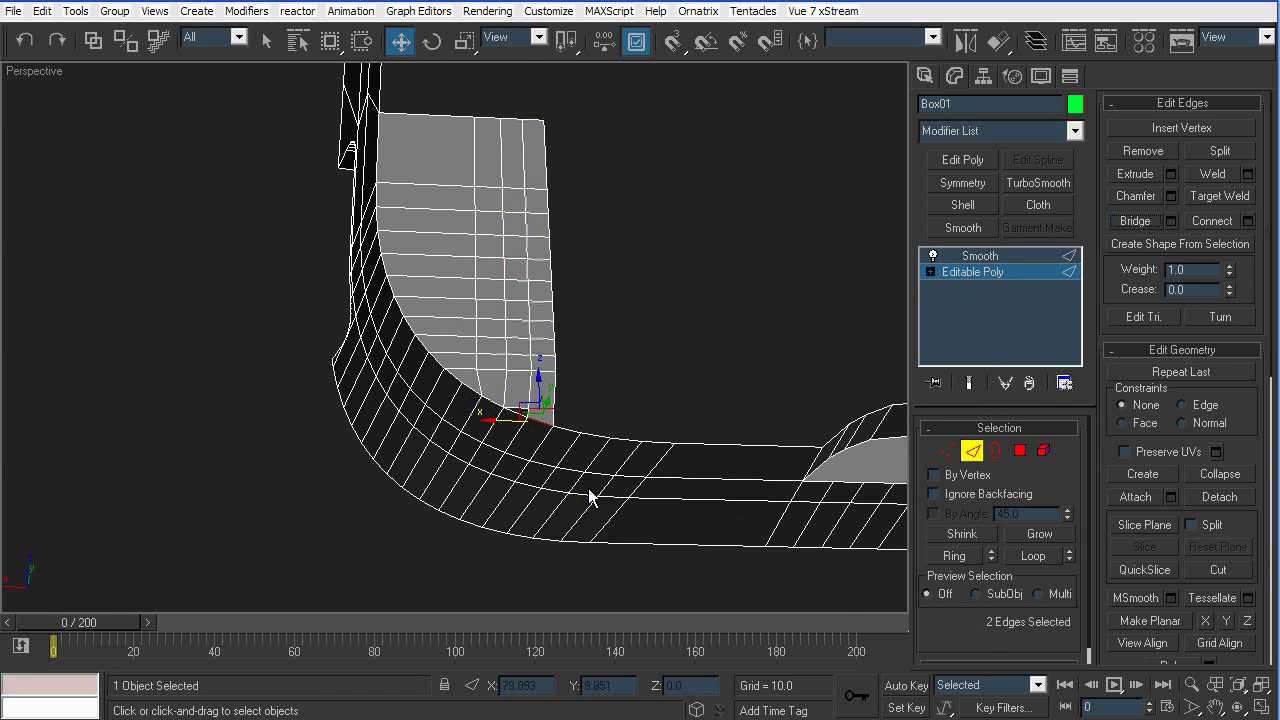
{"action": "scroll", "coordinate": [570, 489], "scroll_direction": "up", "scroll_amount": 4}
{"action": "key", "text": "3"}
{"action": "left_click", "coordinate": [647, 526]}
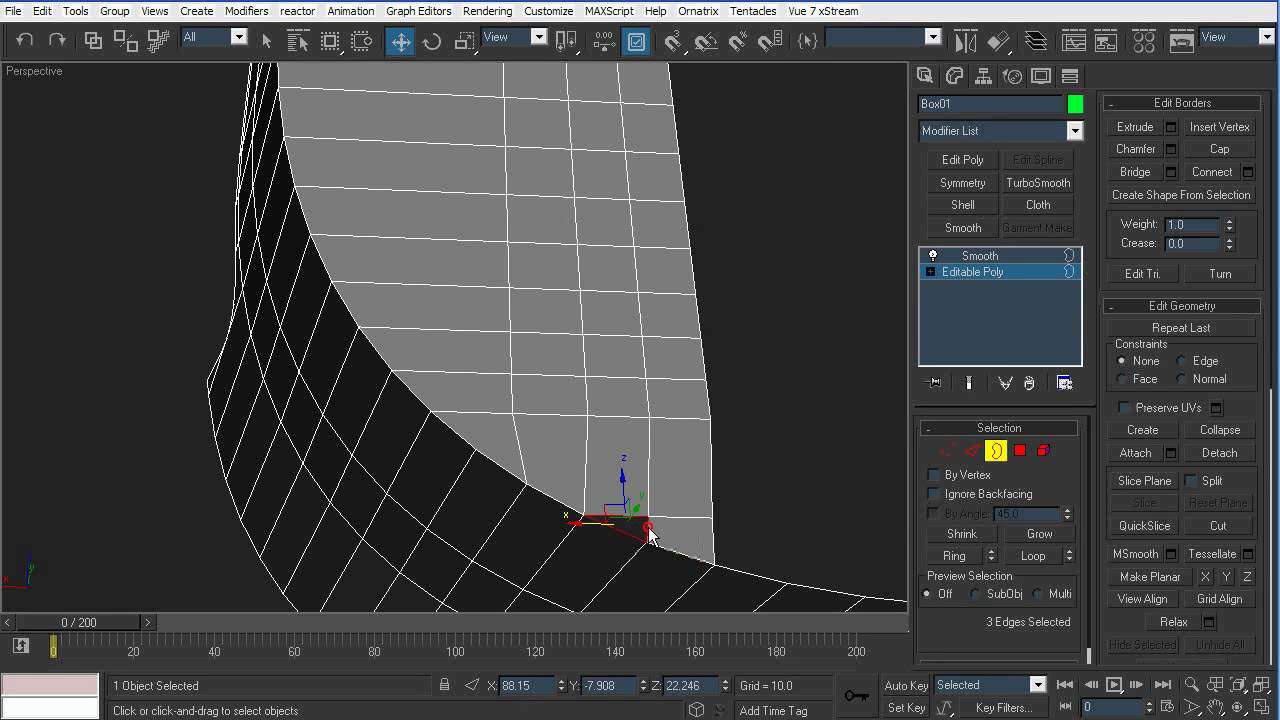
{"action": "left_click", "coordinate": [1219, 150]}
{"action": "left_click", "coordinate": [996, 450]}
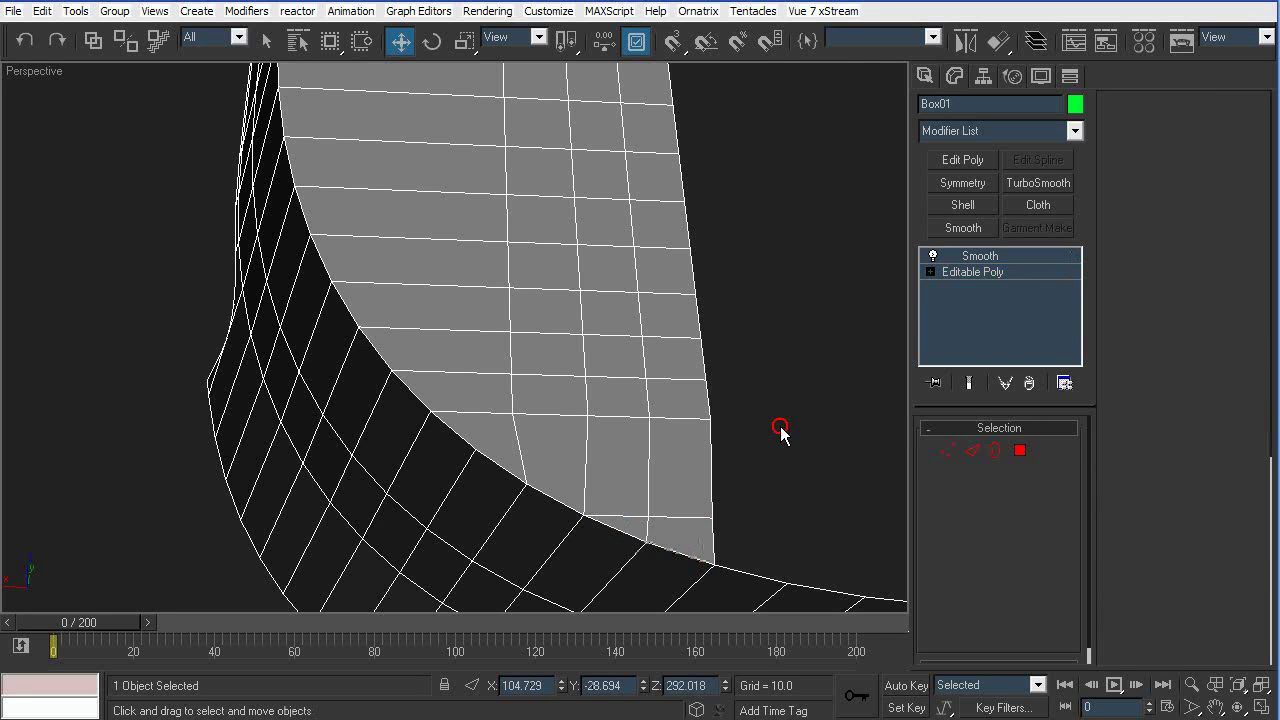
Unhide all the phone parts around the finished Box01 corner
{"action": "scroll", "coordinate": [755, 418], "scroll_direction": "down", "scroll_amount": 5}
{"action": "key", "text": "F4"}
{"action": "left_click", "coordinate": [365, 481]}
{"action": "left_click", "coordinate": [586, 420]}
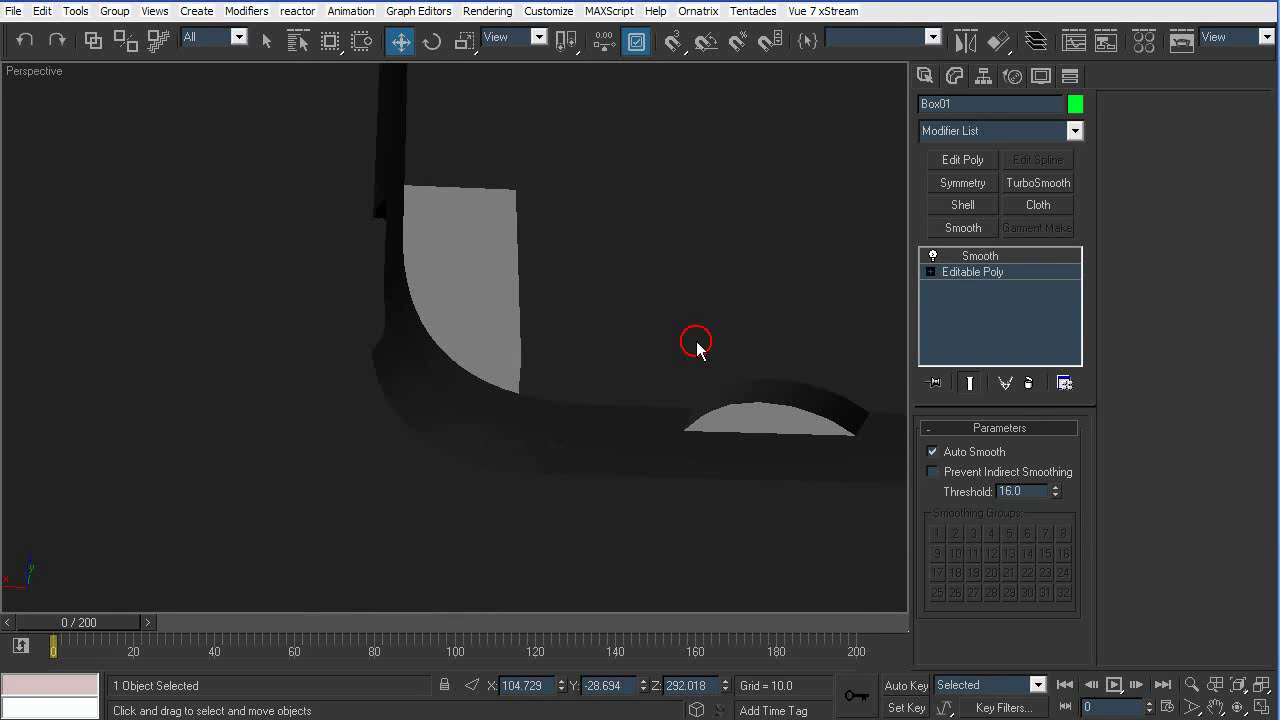
{"action": "right_click", "coordinate": [692, 343]}
{"action": "left_click", "coordinate": [731, 252]}
{"action": "middle_click_drag", "start_coordinate": [706, 289], "coordinate": [749, 334], "text": "alt"}
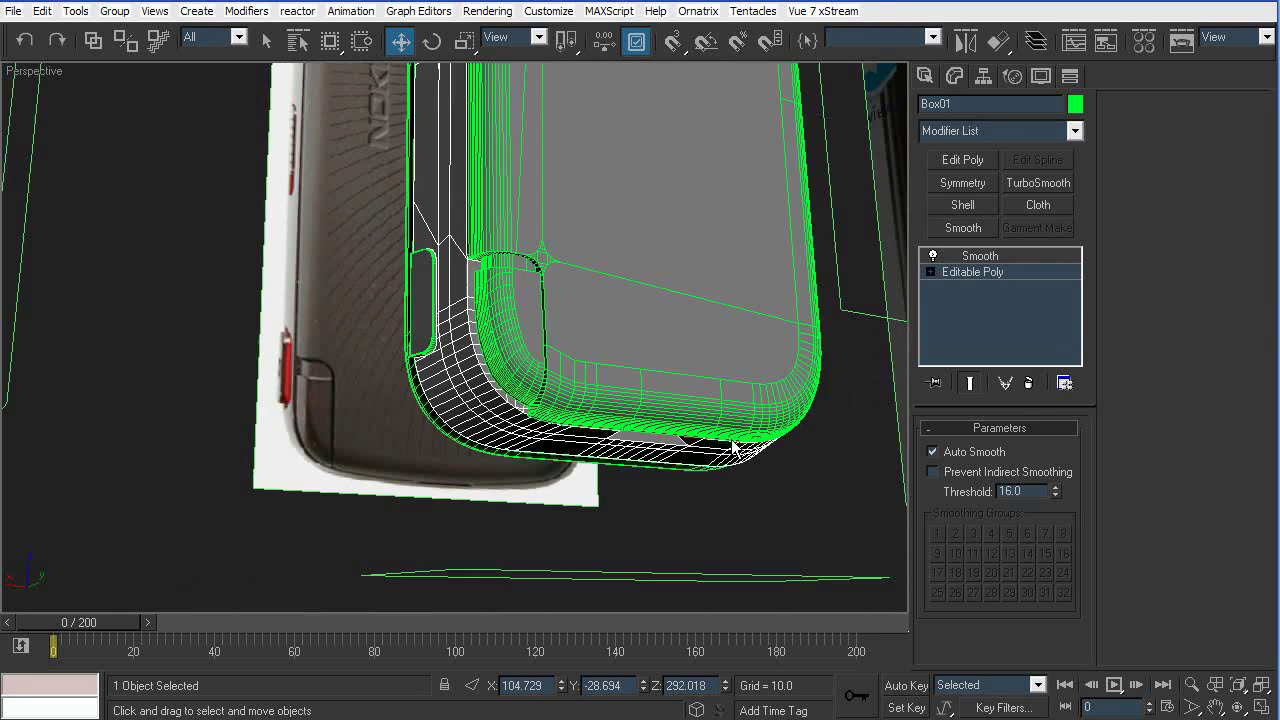
Apply a Smooth modifier with Auto Smooth enabled to the STYLUS object
{"action": "left_click", "coordinate": [794, 471]}
{"action": "middle_click_drag", "start_coordinate": [614, 369], "coordinate": [657, 373], "text": "alt"}
{"action": "left_click", "coordinate": [520, 337]}
{"action": "scroll", "coordinate": [535, 391], "scroll_direction": "up", "scroll_amount": 3}
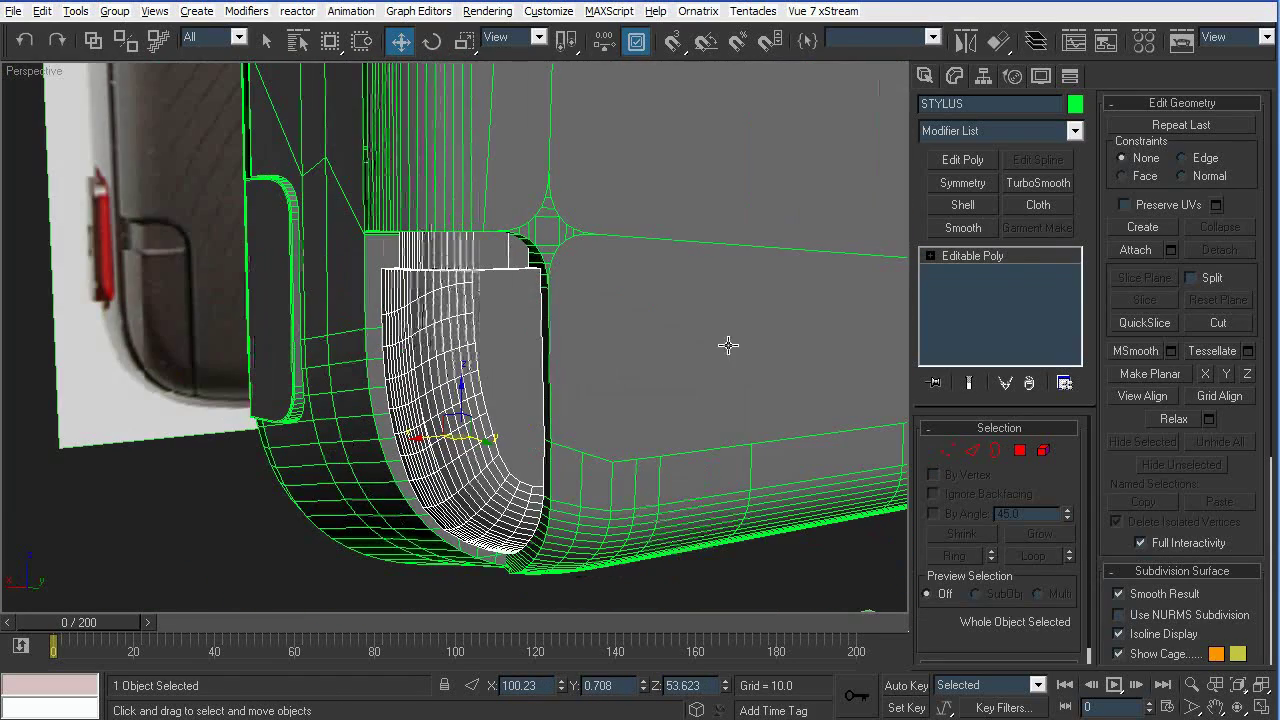
{"action": "left_click", "coordinate": [973, 229]}
{"action": "key", "text": "F4"}
{"action": "left_click", "coordinate": [953, 455]}
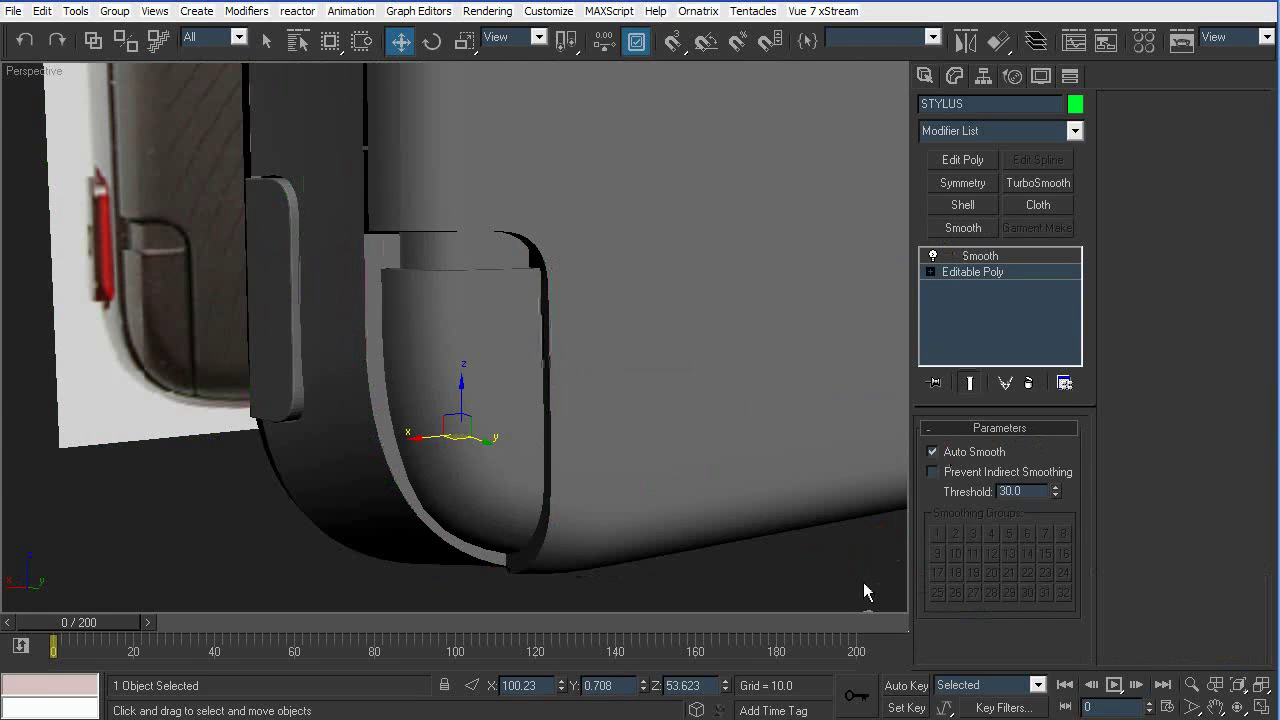
{"action": "left_click", "coordinate": [878, 557]}
Select the edge loops along the stylus cutout's outer rim on BACK_SIDE_OF_PHONE
{"action": "scroll", "coordinate": [721, 399], "scroll_direction": "down", "scroll_amount": 3}
{"action": "scroll", "coordinate": [721, 399], "scroll_direction": "down", "scroll_amount": 5}
{"action": "middle_click_drag", "start_coordinate": [722, 367], "coordinate": [741, 303], "text": "alt"}
{"action": "scroll", "coordinate": [690, 348], "scroll_direction": "up", "scroll_amount": 6}
{"action": "left_click", "coordinate": [669, 337]}
{"action": "key", "text": "F4"}
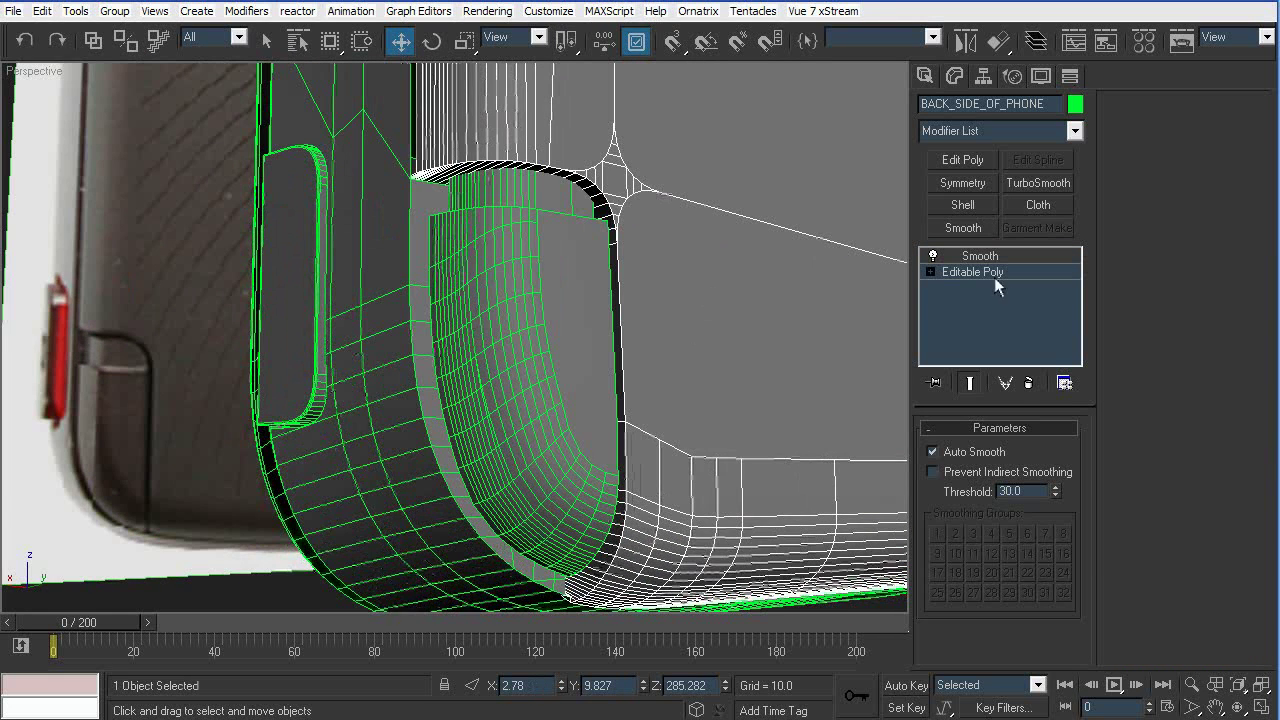
{"action": "left_click", "coordinate": [984, 273]}
{"action": "left_click", "coordinate": [921, 409]}
{"action": "key", "text": "2"}
{"action": "left_click", "coordinate": [618, 288]}
{"action": "key", "text": "alt+l"}
{"action": "middle_click_drag", "start_coordinate": [607, 284], "coordinate": [597, 310]}
{"action": "scroll", "coordinate": [597, 310], "scroll_direction": "up", "scroll_amount": 2}
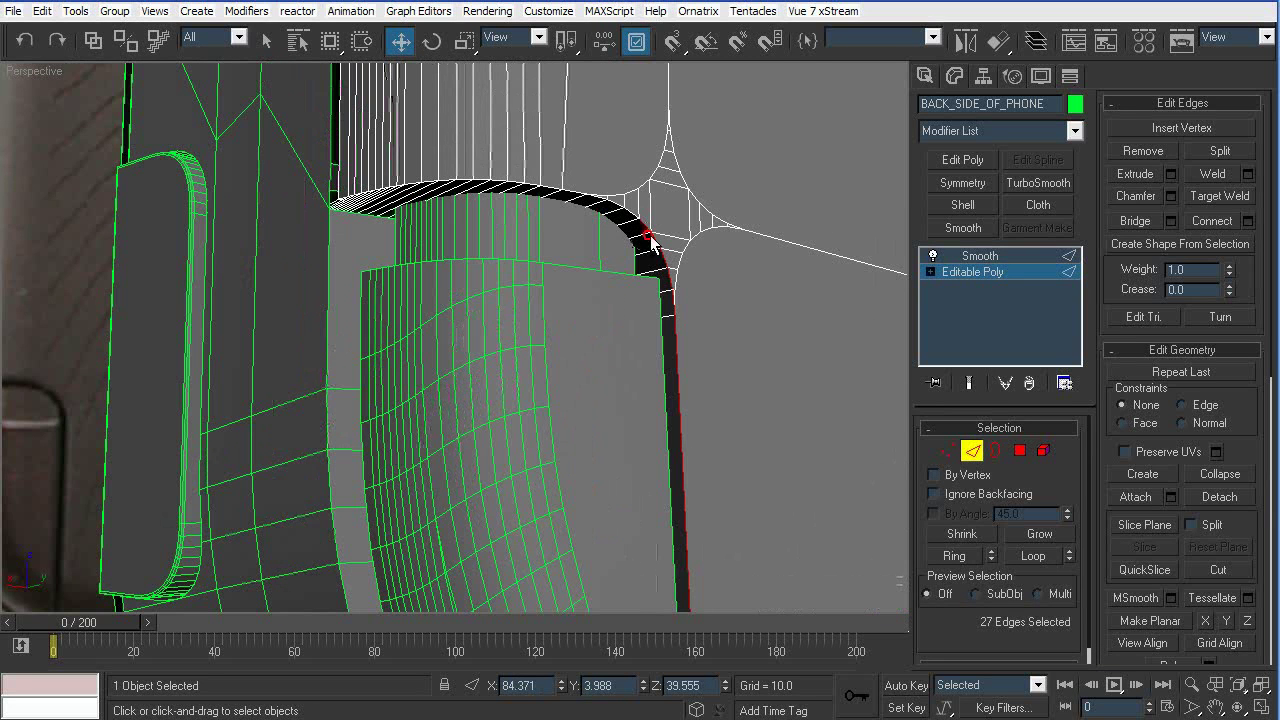
{"action": "key", "text": "alt+l"}
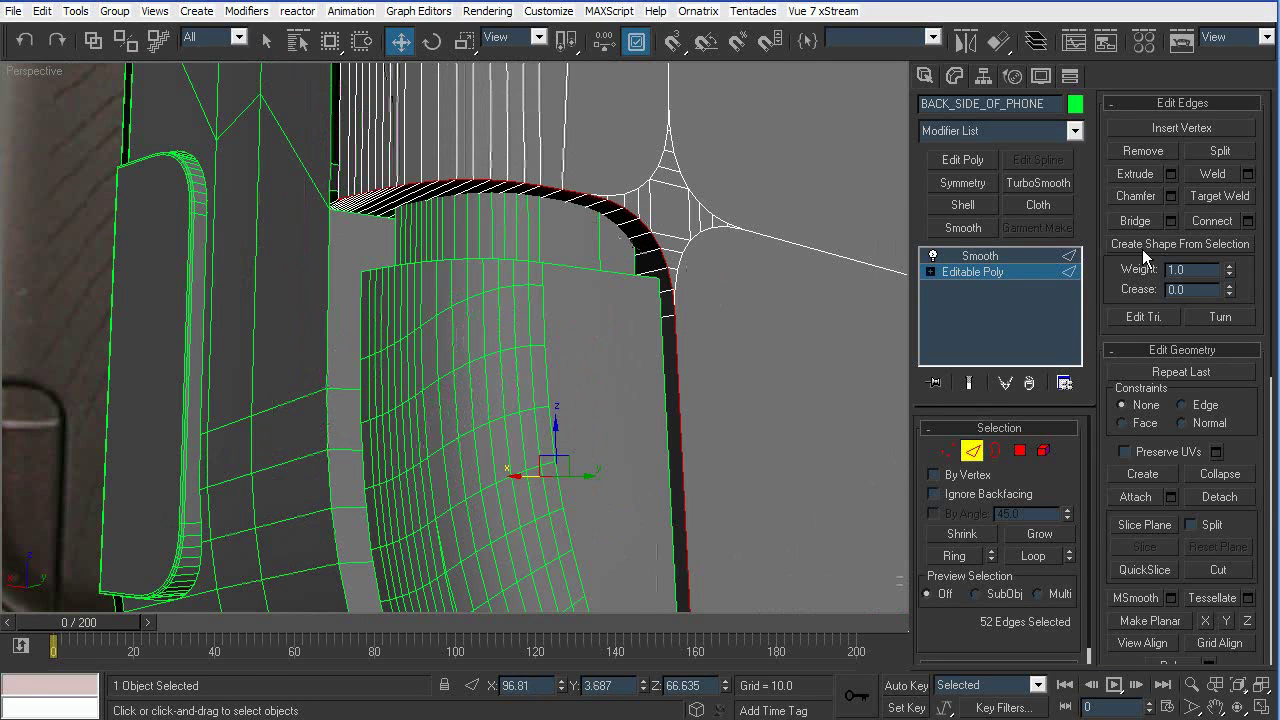
Try chamfering the selected cutout rim edges by 0.859, comparing 8 segments with 1 segment
{"action": "left_click", "coordinate": [1171, 196]}
{"action": "left_click_drag", "start_coordinate": [899, 403], "coordinate": [895, 493]}
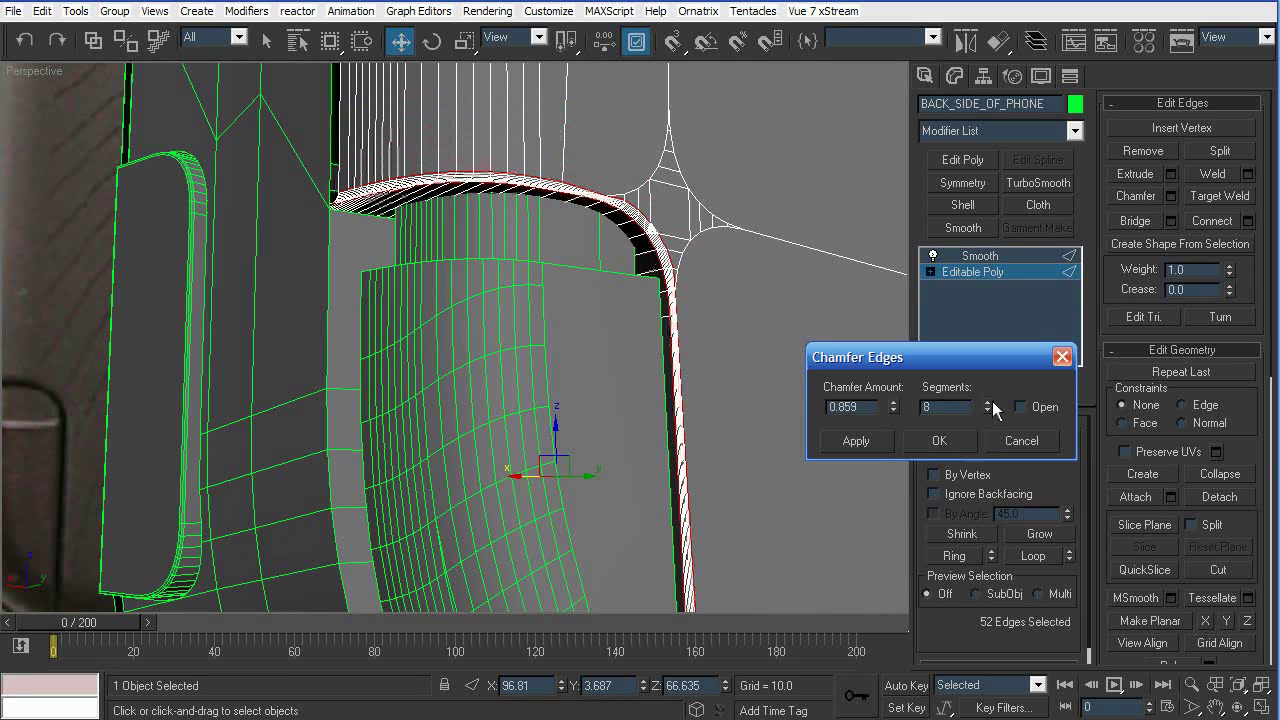
{"action": "left_click_drag", "start_coordinate": [986, 410], "coordinate": [990, 418]}
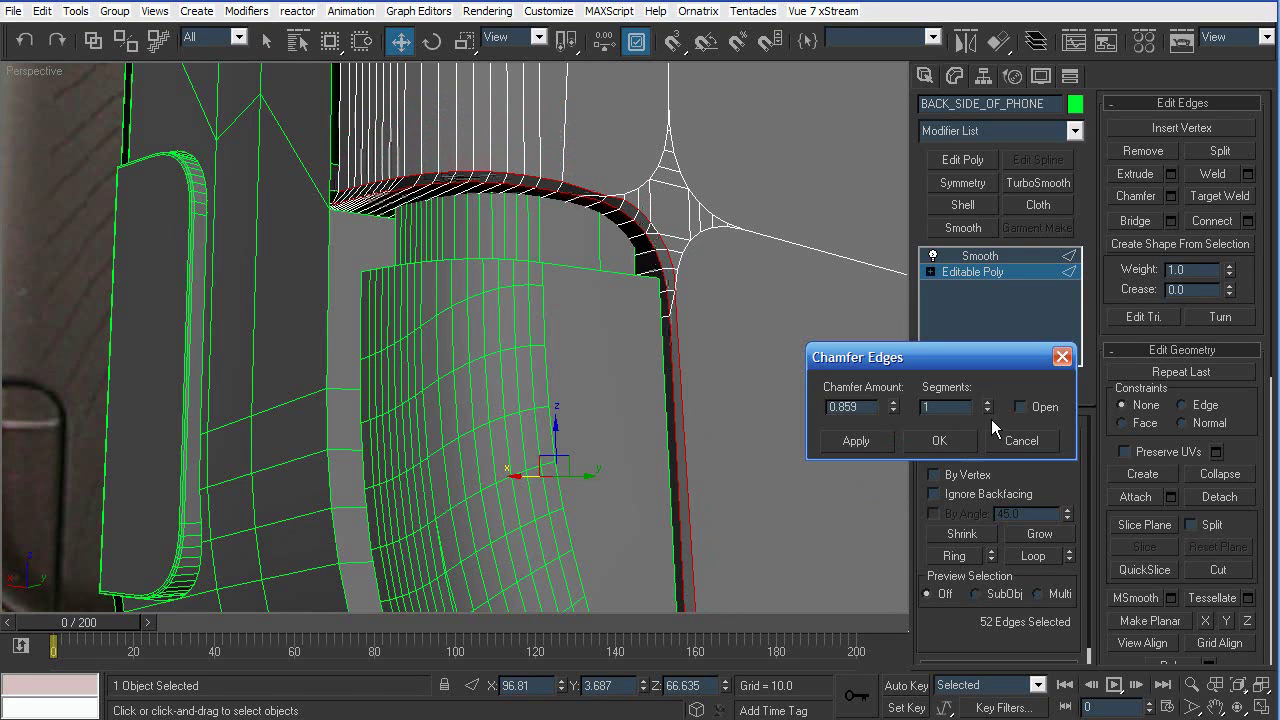
{"action": "left_click", "coordinate": [1021, 441]}
Weld the closely spaced vertex pairs where the cutout's rounded corner meets its straight vertical side
{"action": "scroll", "coordinate": [620, 290], "scroll_direction": "up", "scroll_amount": 5}
{"action": "key", "text": "1"}
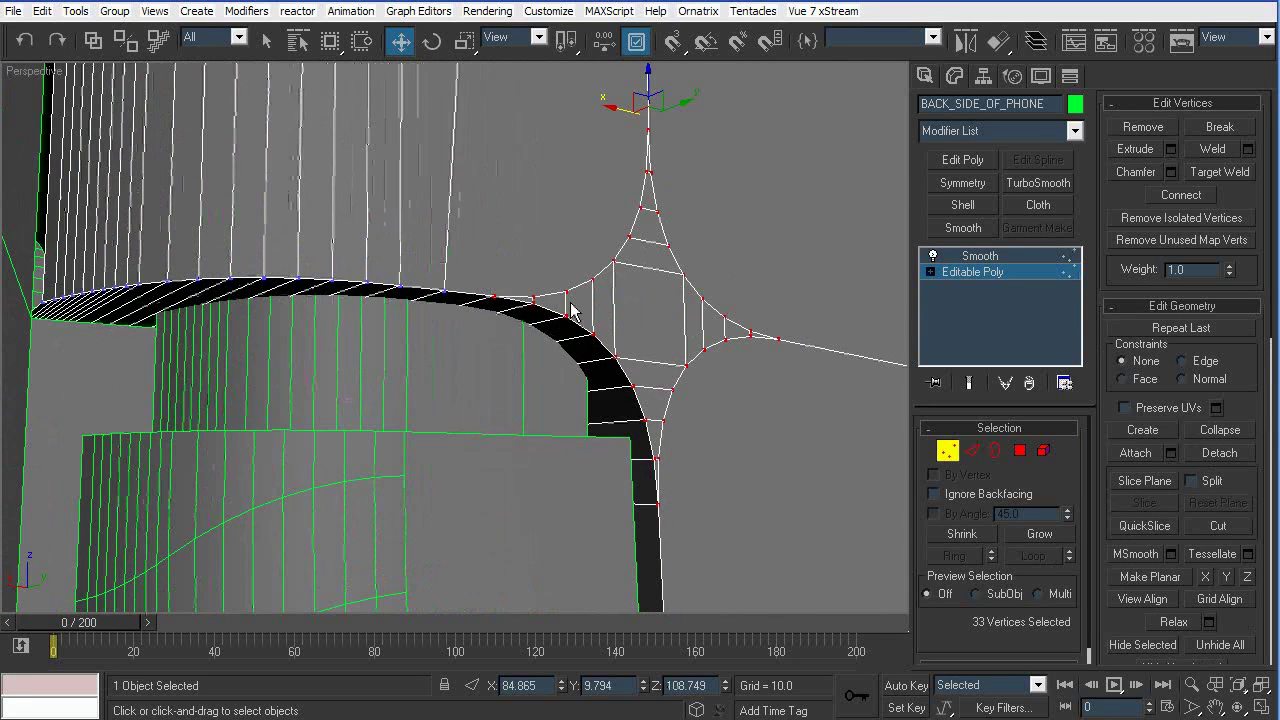
{"action": "scroll", "coordinate": [568, 310], "scroll_direction": "up", "scroll_amount": 4}
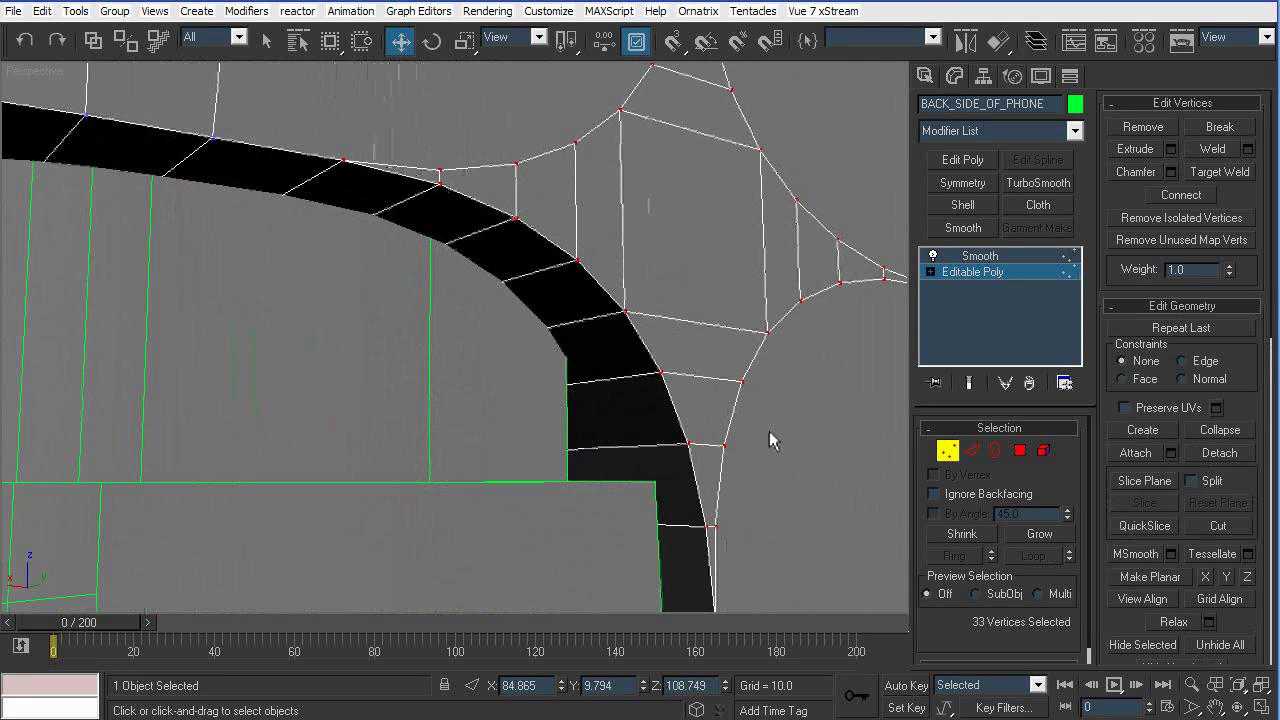
{"action": "left_click_drag", "start_coordinate": [741, 428], "coordinate": [684, 465]}
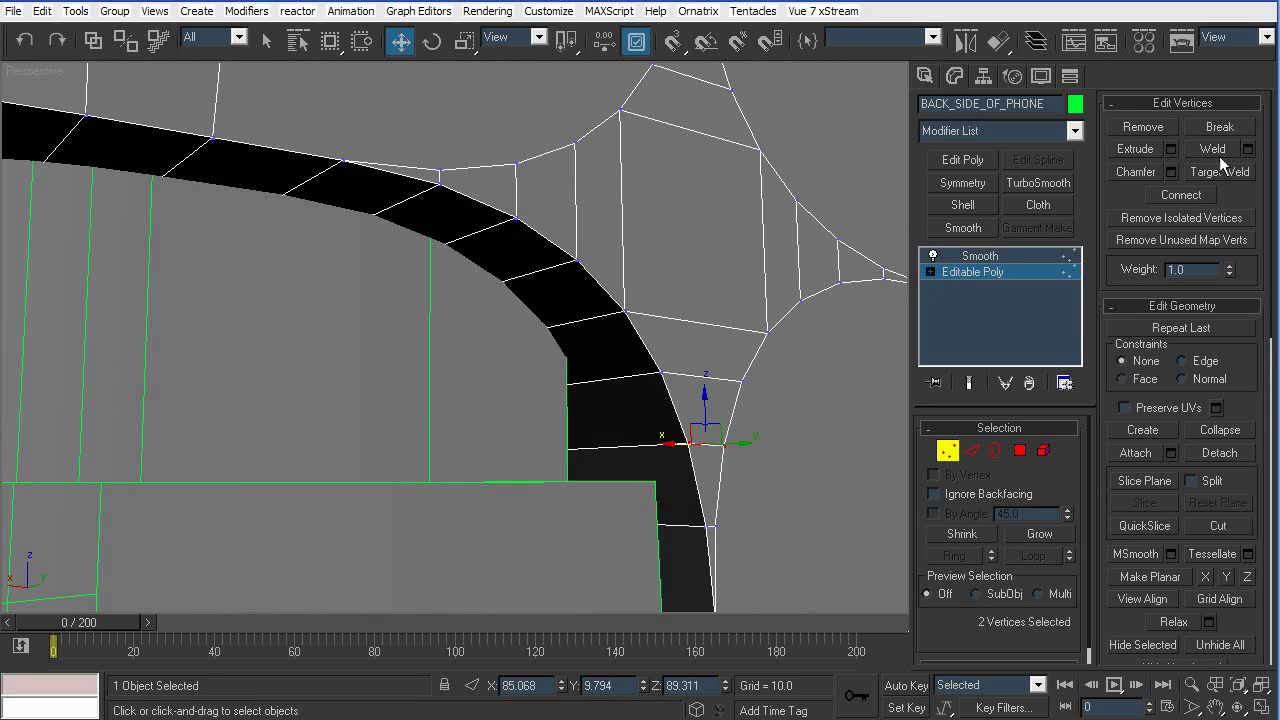
{"action": "left_click", "coordinate": [1222, 152]}
{"action": "left_click_drag", "start_coordinate": [738, 508], "coordinate": [700, 542]}
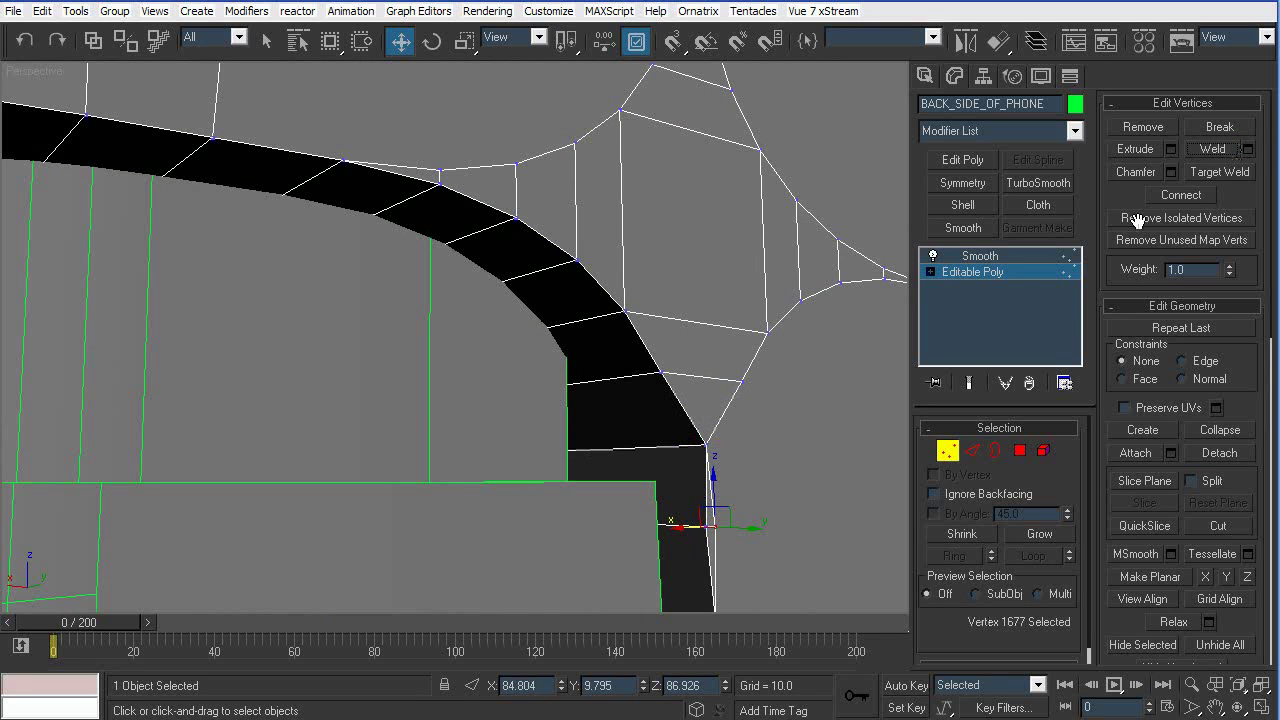
{"action": "left_click", "coordinate": [745, 530]}
{"action": "left_click_drag", "start_coordinate": [710, 529], "coordinate": [706, 531]}
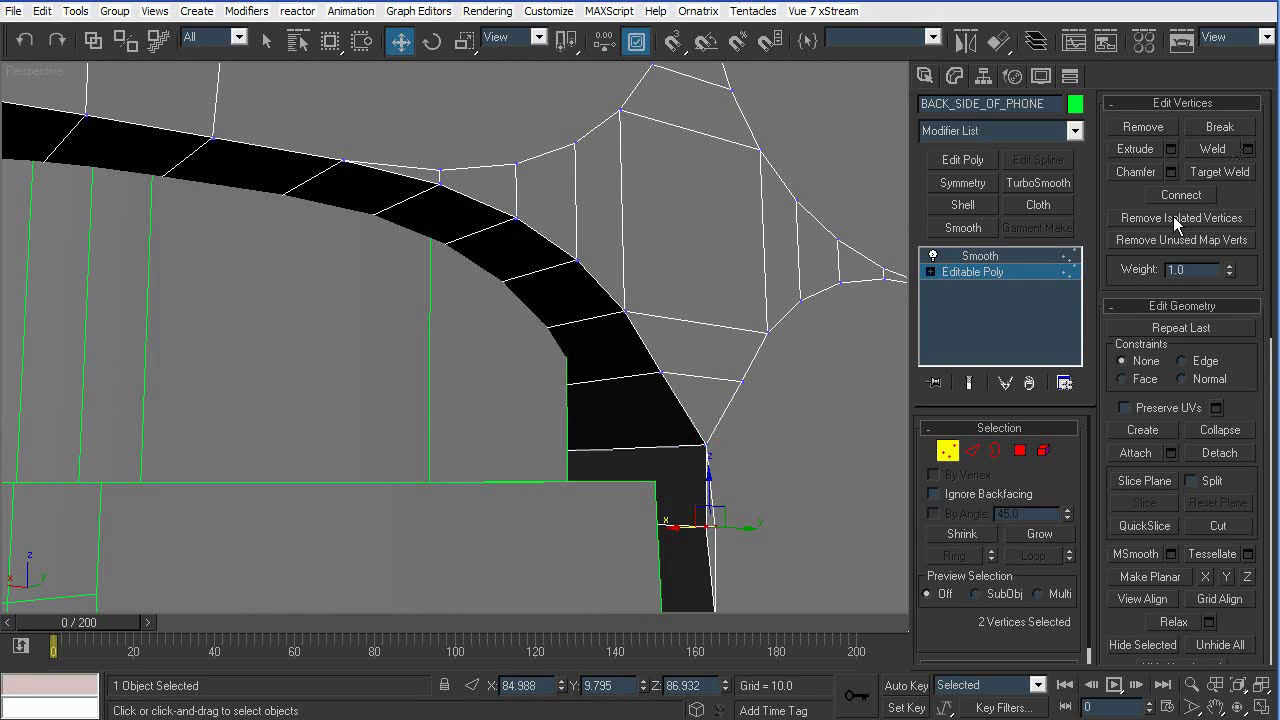
Weld the closely spaced vertex pair where the rounded corner meets the cutout's upper edge
{"action": "middle_click_drag", "start_coordinate": [489, 272], "coordinate": [636, 279]}
{"action": "left_click_drag", "start_coordinate": [633, 157], "coordinate": [606, 211]}
{"action": "left_click", "coordinate": [1223, 149]}
{"action": "left_click", "coordinate": [1222, 150]}
{"action": "left_click_drag", "start_coordinate": [511, 164], "coordinate": [528, 184]}
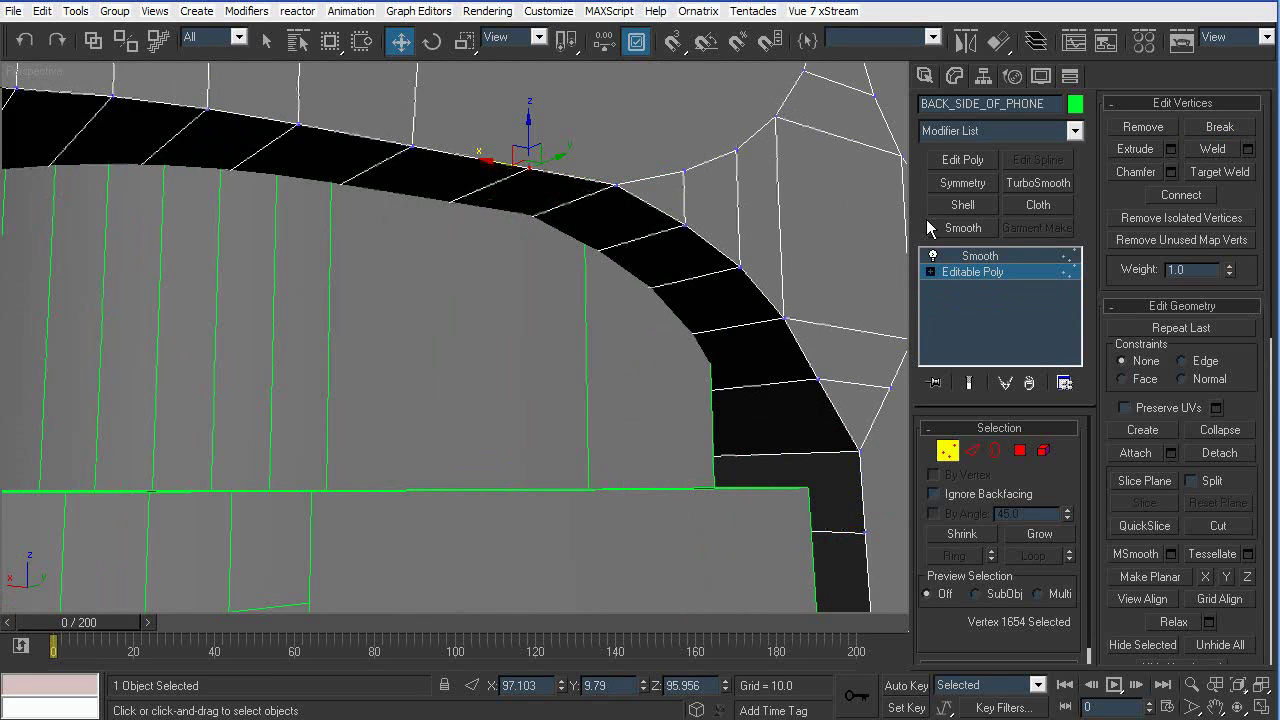
Chamfer the cutout's complete outer rim edge loop by 0.859 with 6 segments
{"action": "left_click", "coordinate": [972, 452]}
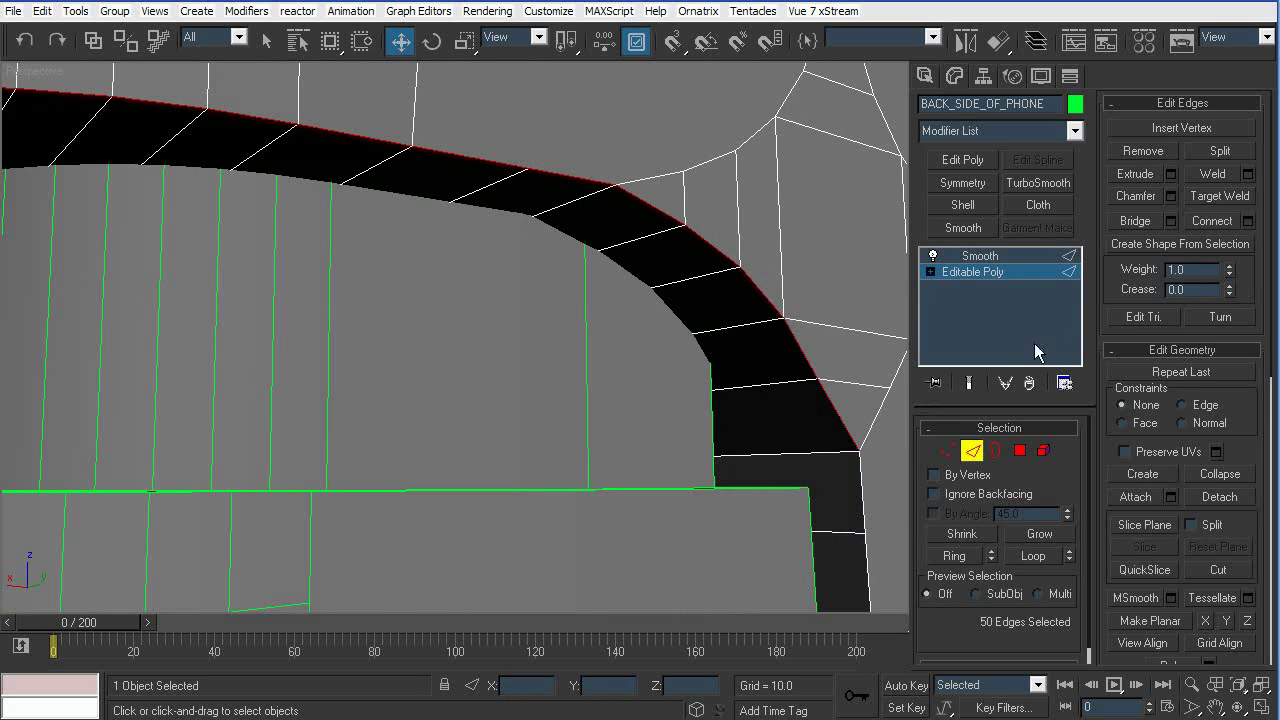
{"action": "scroll", "coordinate": [881, 481], "scroll_direction": "down", "scroll_amount": 4}
{"action": "middle_click_drag", "start_coordinate": [881, 481], "coordinate": [775, 483], "text": "alt"}
{"action": "left_click", "coordinate": [657, 421], "text": "ctrl"}
{"action": "left_click", "coordinate": [1171, 198]}
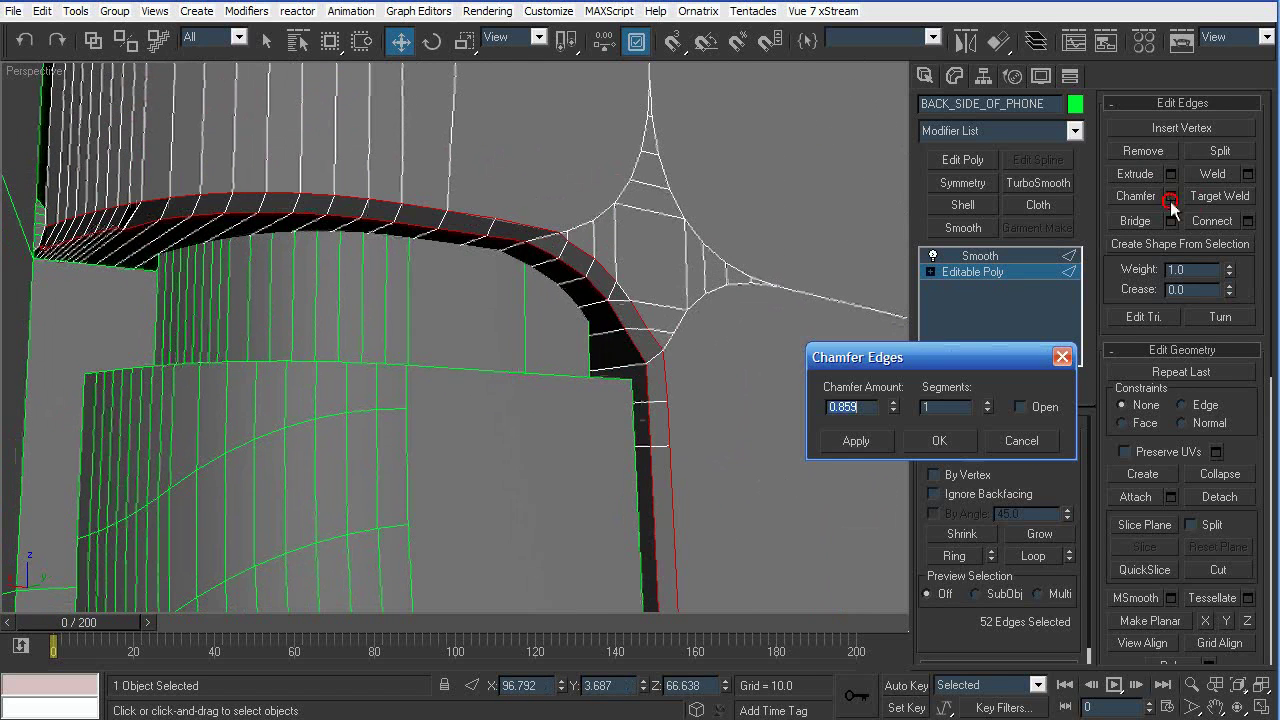
{"action": "left_click", "coordinate": [987, 404]}
{"action": "left_click", "coordinate": [986, 404]}
{"action": "left_click", "coordinate": [986, 404]}
{"action": "left_click", "coordinate": [986, 404]}
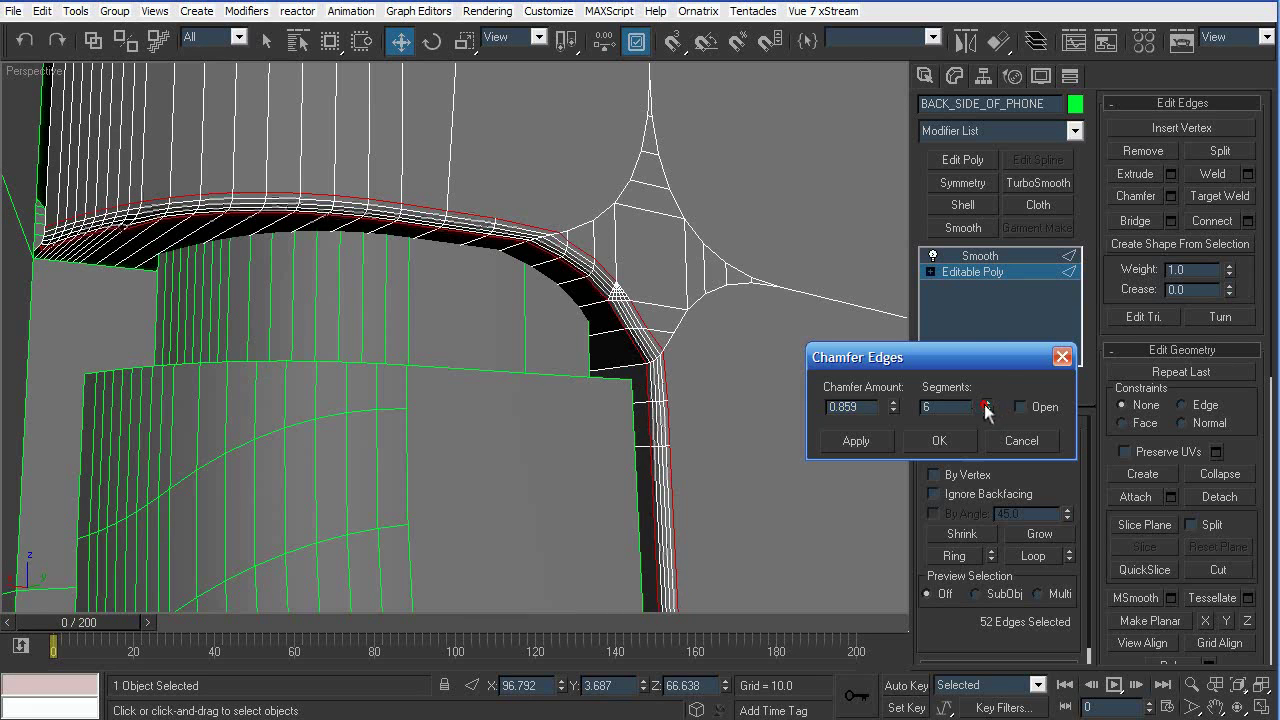
{"action": "left_click", "coordinate": [960, 440]}
Inspect the stylus cutout's rounded corner for shading and topology problems in shaded and wireframe display
{"action": "key", "text": "F4"}
{"action": "left_click", "coordinate": [973, 450]}
{"action": "scroll", "coordinate": [729, 348], "scroll_direction": "down", "scroll_amount": 3}
{"action": "scroll", "coordinate": [729, 347], "scroll_direction": "down", "scroll_amount": 4}
{"action": "left_click", "coordinate": [751, 531]}
{"action": "scroll", "coordinate": [543, 363], "scroll_direction": "up", "scroll_amount": 5}
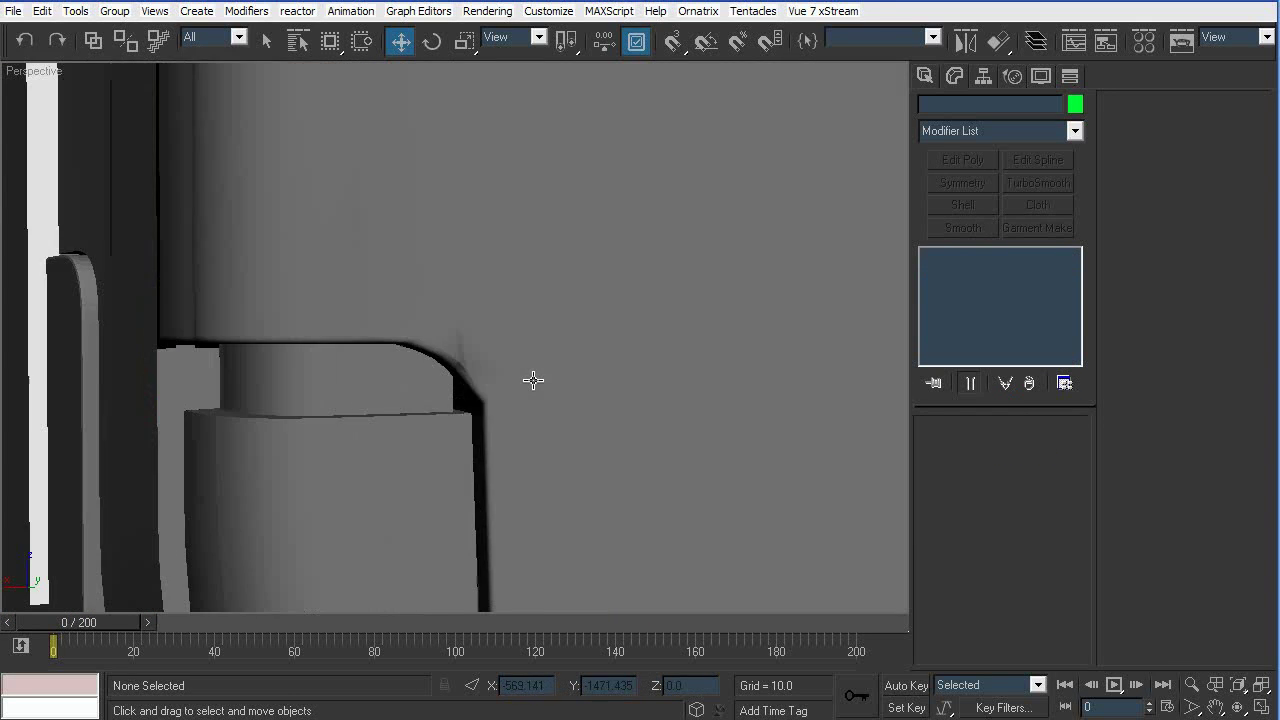
{"action": "scroll", "coordinate": [540, 365], "scroll_direction": "up", "scroll_amount": 4}
{"action": "left_click", "coordinate": [620, 300]}
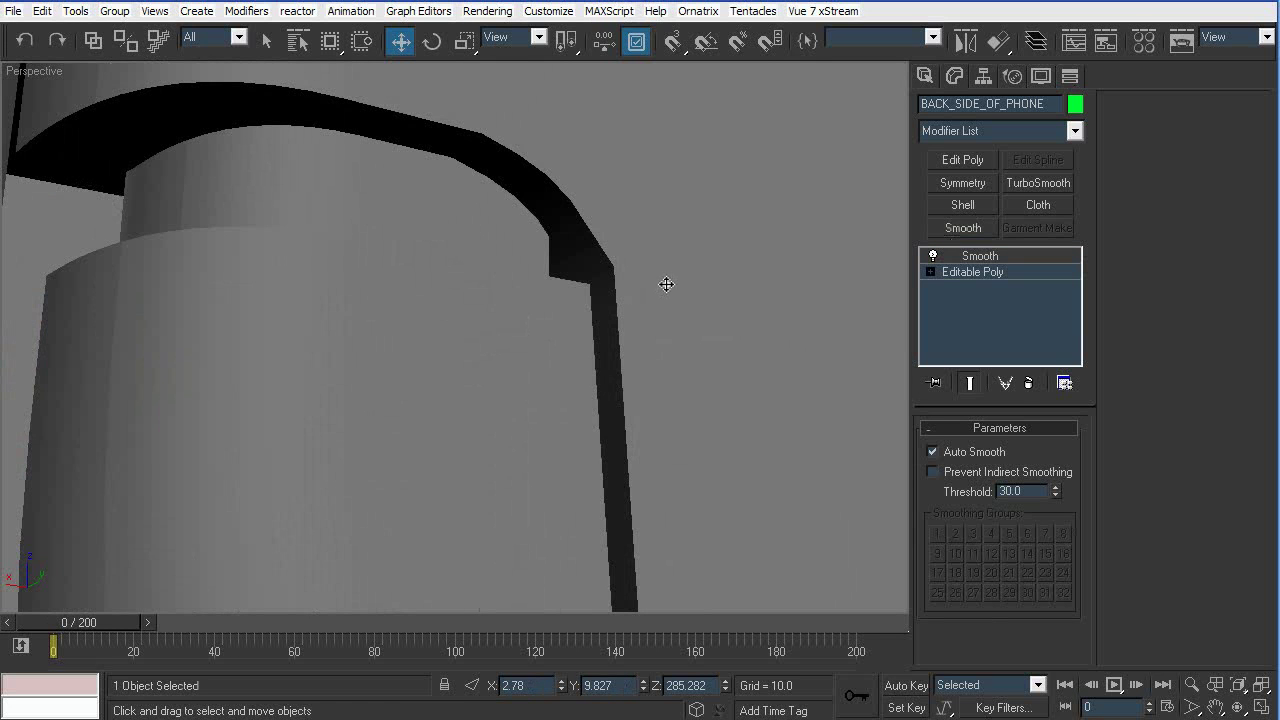
{"action": "key", "text": "F4"}
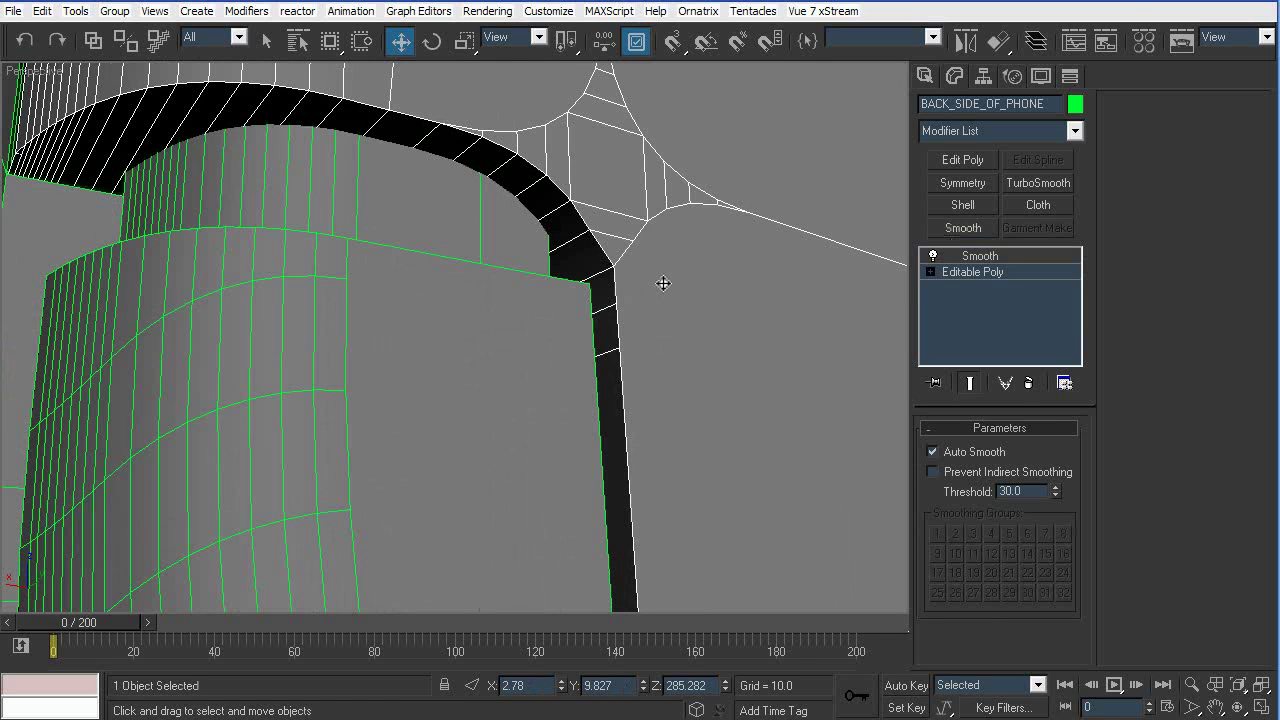
{"action": "scroll", "coordinate": [663, 283], "scroll_direction": "down", "scroll_amount": 5}
{"action": "key", "text": "F4"}
{"action": "middle_click_drag", "start_coordinate": [660, 278], "coordinate": [674, 310], "text": "alt"}
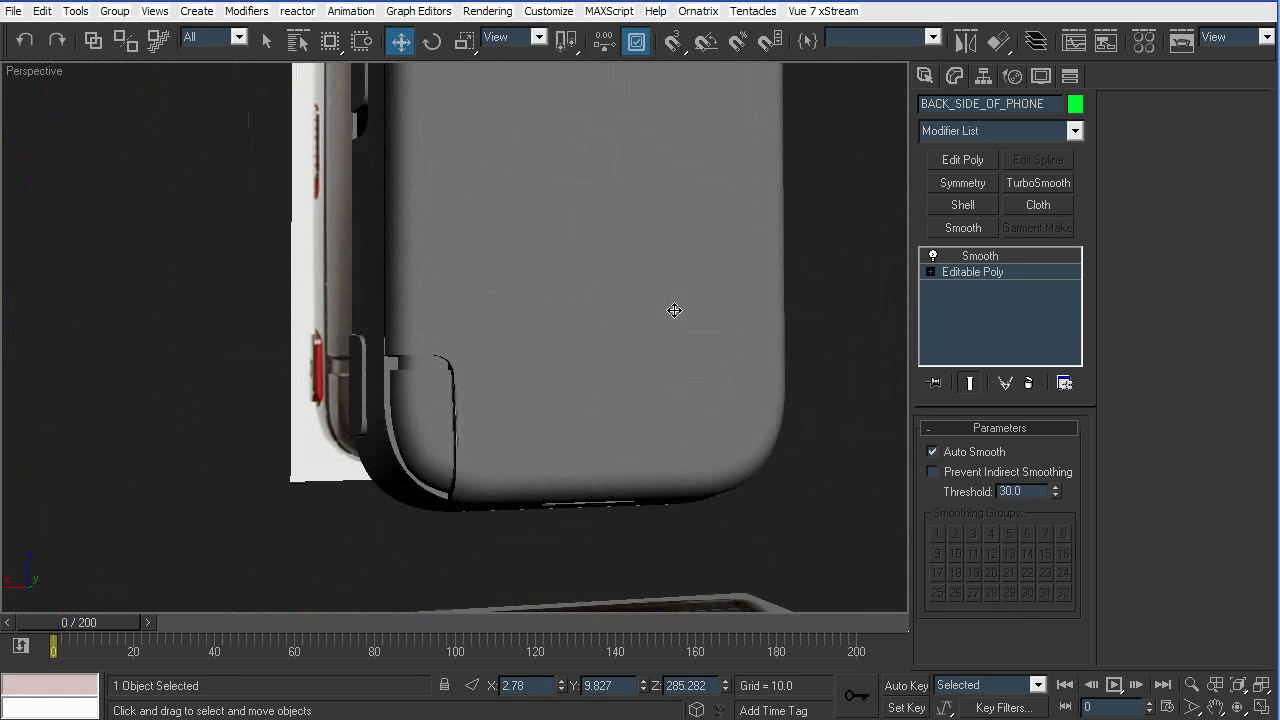
Examine the phone's lower end and stylus corner from several angles against the reference images
{"action": "left_click", "coordinate": [834, 533]}
{"action": "key", "text": "F4"}
{"action": "scroll", "coordinate": [640, 392], "scroll_direction": "down", "scroll_amount": 5}
{"action": "middle_click_drag", "start_coordinate": [626, 380], "coordinate": [650, 362], "text": "alt"}
{"action": "middle_click_drag", "start_coordinate": [500, 334], "coordinate": [557, 412]}
{"action": "middle_click_drag", "start_coordinate": [544, 322], "coordinate": [520, 390], "text": "alt"}
{"action": "middle_click_drag", "start_coordinate": [520, 505], "coordinate": [540, 437]}
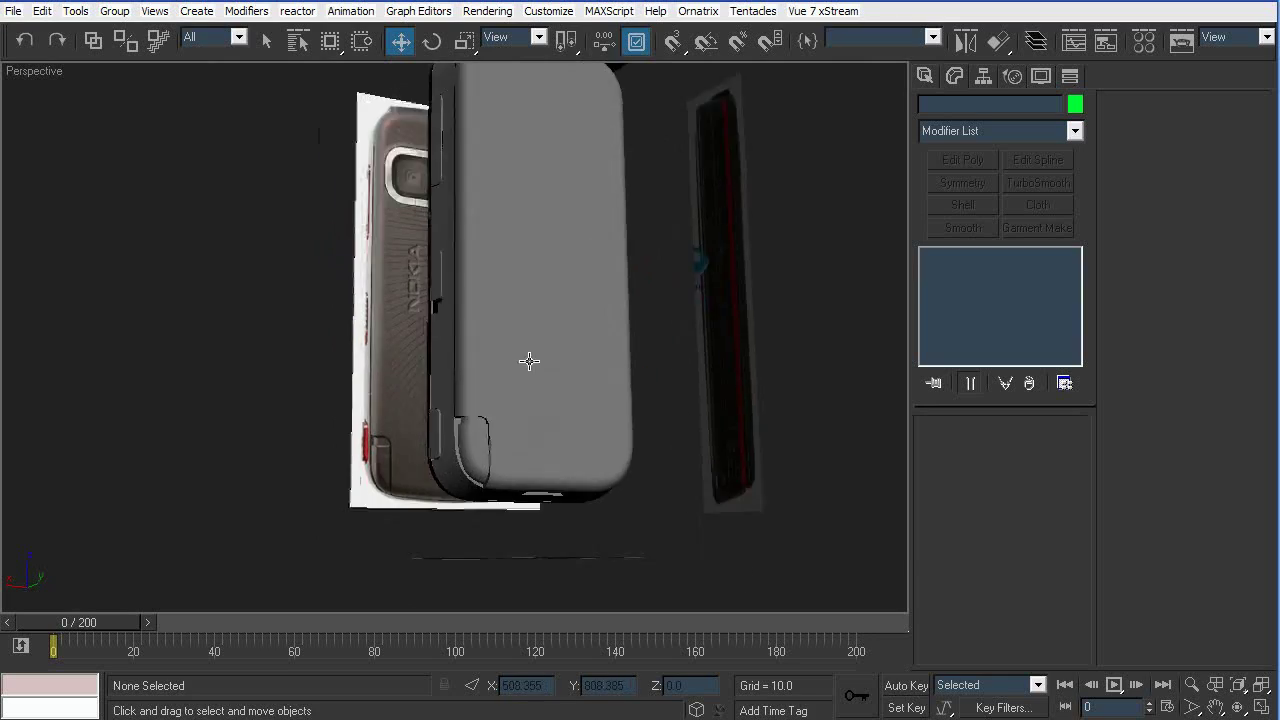
{"action": "scroll", "coordinate": [542, 435], "scroll_direction": "up", "scroll_amount": 5}
{"action": "key", "text": "F4"}
{"action": "middle_click_drag", "start_coordinate": [634, 566], "coordinate": [634, 417]}
{"action": "key", "text": "F4"}
{"action": "key", "text": "F4"}
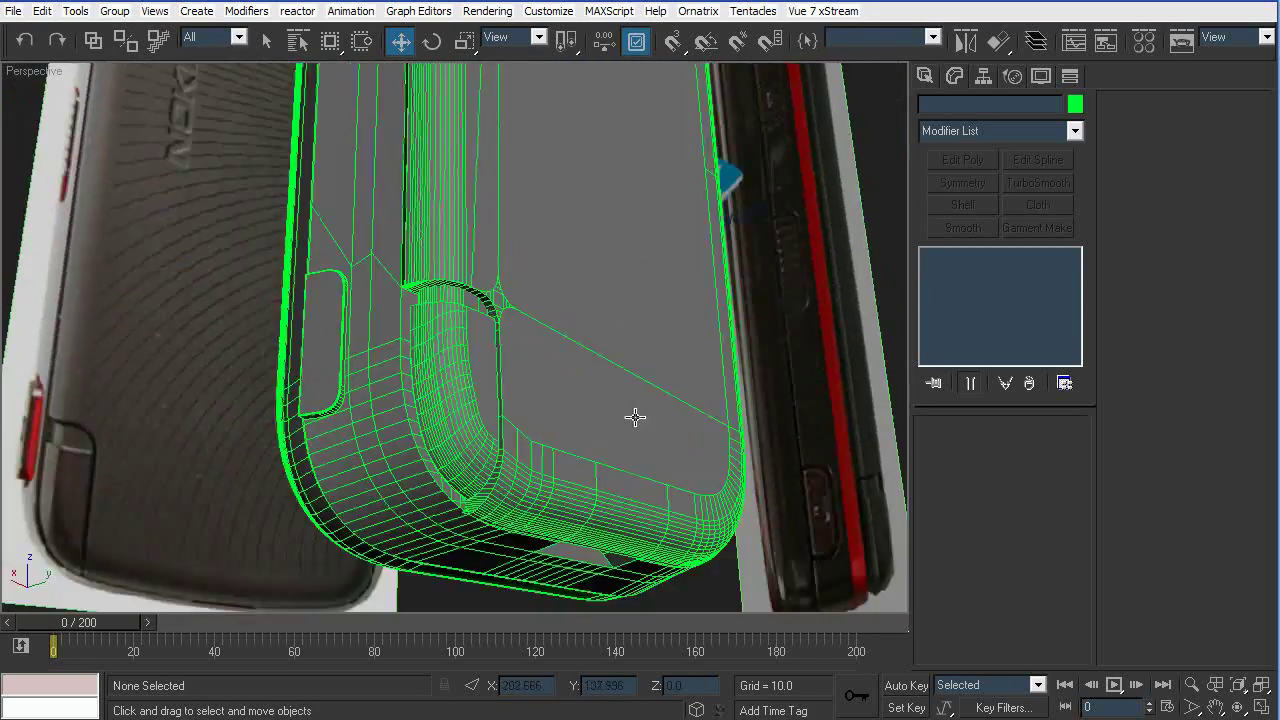
{"action": "key", "text": "F4"}
{"action": "middle_click_drag", "start_coordinate": [560, 340], "coordinate": [555, 406], "text": "alt"}
{"action": "key", "text": "F4"}
{"action": "scroll", "coordinate": [608, 437], "scroll_direction": "up", "scroll_amount": 4}
{"action": "key", "text": "F4"}
{"action": "key", "text": "F4"}
{"action": "middle_click_drag", "start_coordinate": [565, 354], "coordinate": [500, 386], "text": "alt"}
{"action": "left_click", "coordinate": [480, 337]}
{"action": "key", "text": "F4"}
{"action": "key", "text": "F4"}
{"action": "key", "text": "F4"}
{"action": "scroll", "coordinate": [480, 342], "scroll_direction": "down", "scroll_amount": 5}
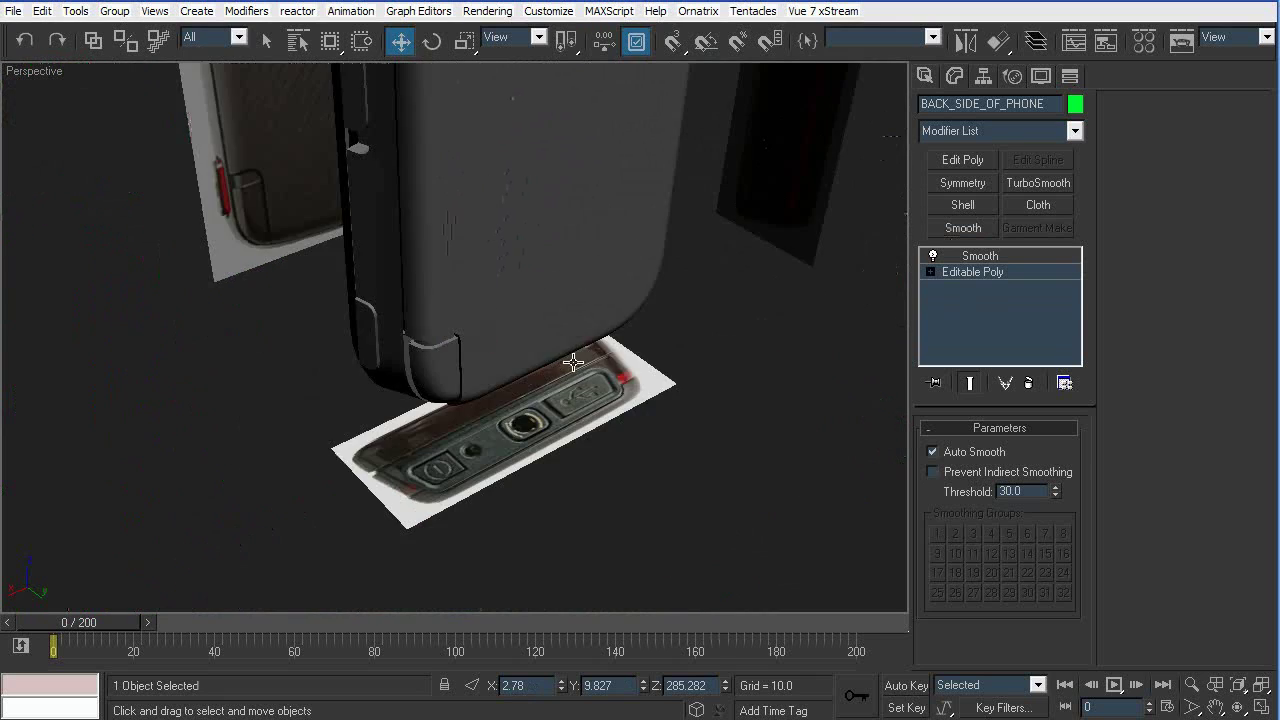
Examine the phone's side frame and the small notch beside the side button in shaded and wireframe display
{"action": "left_click", "coordinate": [629, 326]}
{"action": "middle_click_drag", "start_coordinate": [629, 326], "coordinate": [610, 376]}
{"action": "scroll", "coordinate": [626, 443], "scroll_direction": "down", "scroll_amount": 4}
{"action": "middle_click_drag", "start_coordinate": [610, 376], "coordinate": [586, 286], "text": "alt"}
{"action": "scroll", "coordinate": [494, 437], "scroll_direction": "up", "scroll_amount": 5}
{"action": "key", "text": "F4"}
{"action": "scroll", "coordinate": [548, 233], "scroll_direction": "down", "scroll_amount": 3}
{"action": "middle_click_drag", "start_coordinate": [548, 233], "coordinate": [606, 394], "text": "alt"}
{"action": "key", "text": "F4"}
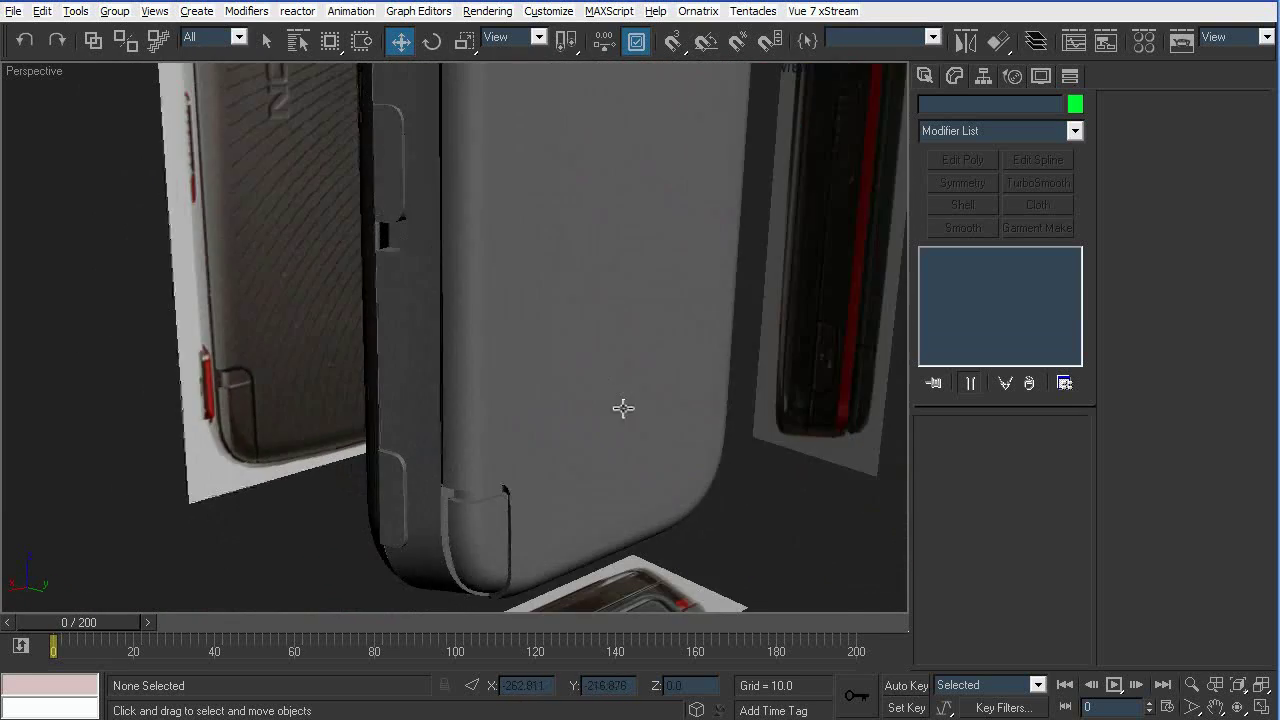
{"action": "scroll", "coordinate": [606, 394], "scroll_direction": "up", "scroll_amount": 3}
{"action": "middle_click_drag", "start_coordinate": [492, 245], "coordinate": [523, 403]}
{"action": "key", "text": "F4"}
{"action": "middle_click_drag", "start_coordinate": [422, 347], "coordinate": [466, 440]}
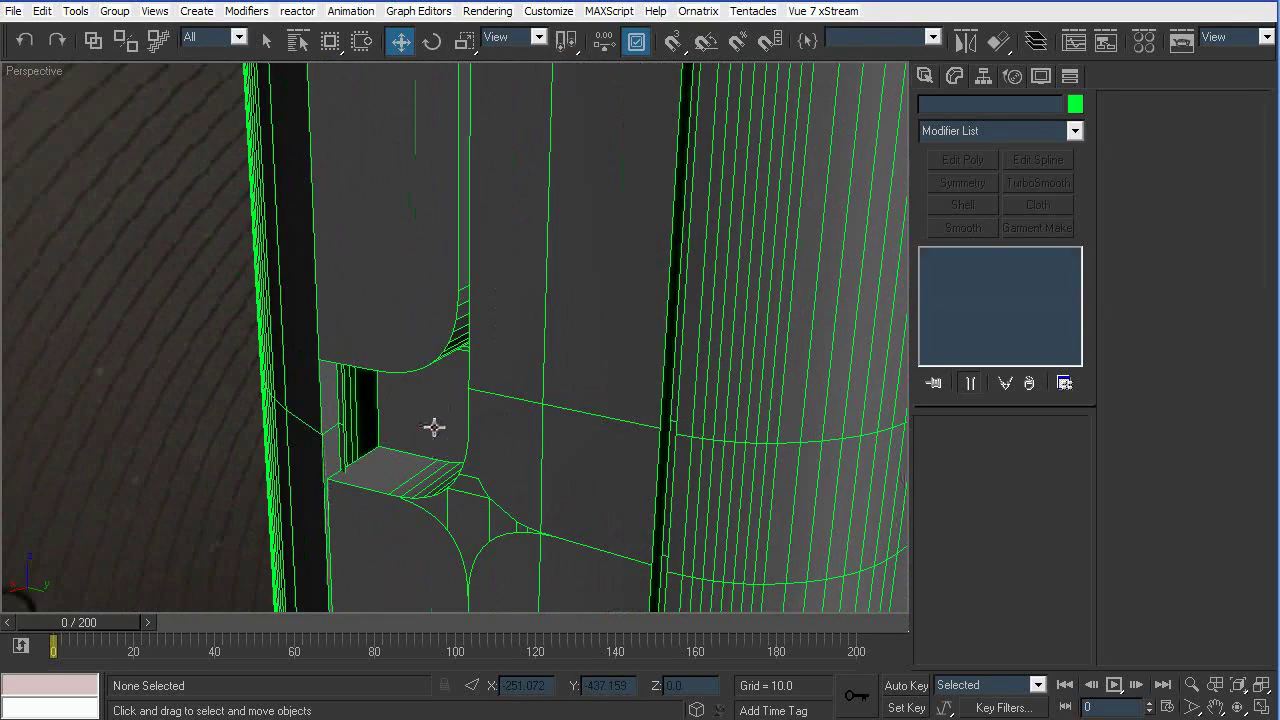
Hide everything except the phone's side frame and examine its notch from the side
{"action": "left_click", "coordinate": [434, 427]}
{"action": "middle_click_drag", "start_coordinate": [480, 391], "coordinate": [494, 391], "text": "alt"}
{"action": "right_click", "coordinate": [607, 368]}
{"action": "left_click", "coordinate": [703, 294]}
{"action": "middle_click_drag", "start_coordinate": [657, 320], "coordinate": [729, 318], "text": "alt"}
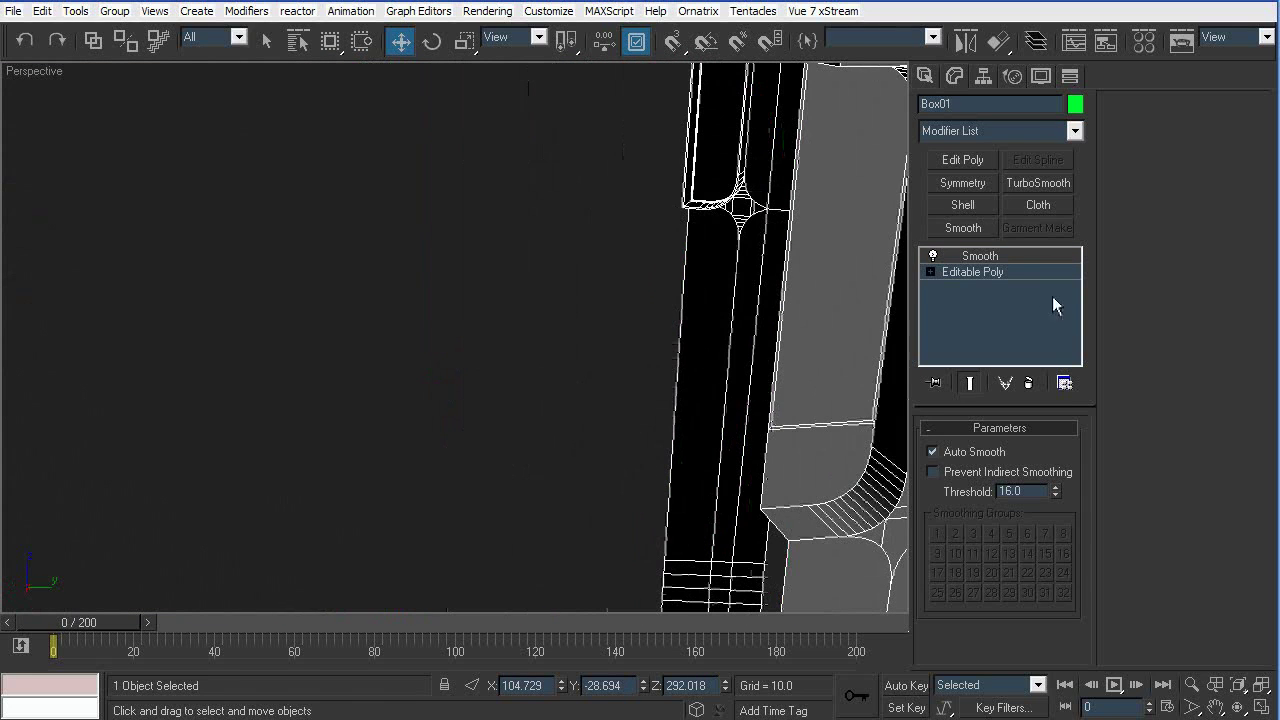
{"action": "left_click", "coordinate": [994, 410]}
Unhide all objects and examine the side frame's notch in shaded and wireframe display
{"action": "right_click", "coordinate": [503, 279]}
{"action": "left_click", "coordinate": [571, 190]}
{"action": "middle_click_drag", "start_coordinate": [580, 200], "coordinate": [440, 349], "text": "alt"}
{"action": "scroll", "coordinate": [440, 349], "scroll_direction": "up", "scroll_amount": 3}
{"action": "middle_click_drag", "start_coordinate": [403, 301], "coordinate": [600, 214]}
{"action": "key", "text": "F4"}
{"action": "scroll", "coordinate": [600, 214], "scroll_direction": "down", "scroll_amount": 1}
{"action": "middle_click_drag", "start_coordinate": [585, 460], "coordinate": [554, 351]}
{"action": "key", "text": "F4"}
Select the edge at the lower inner end of the side frame's notch and hide all other objects
{"action": "left_click", "coordinate": [973, 451]}
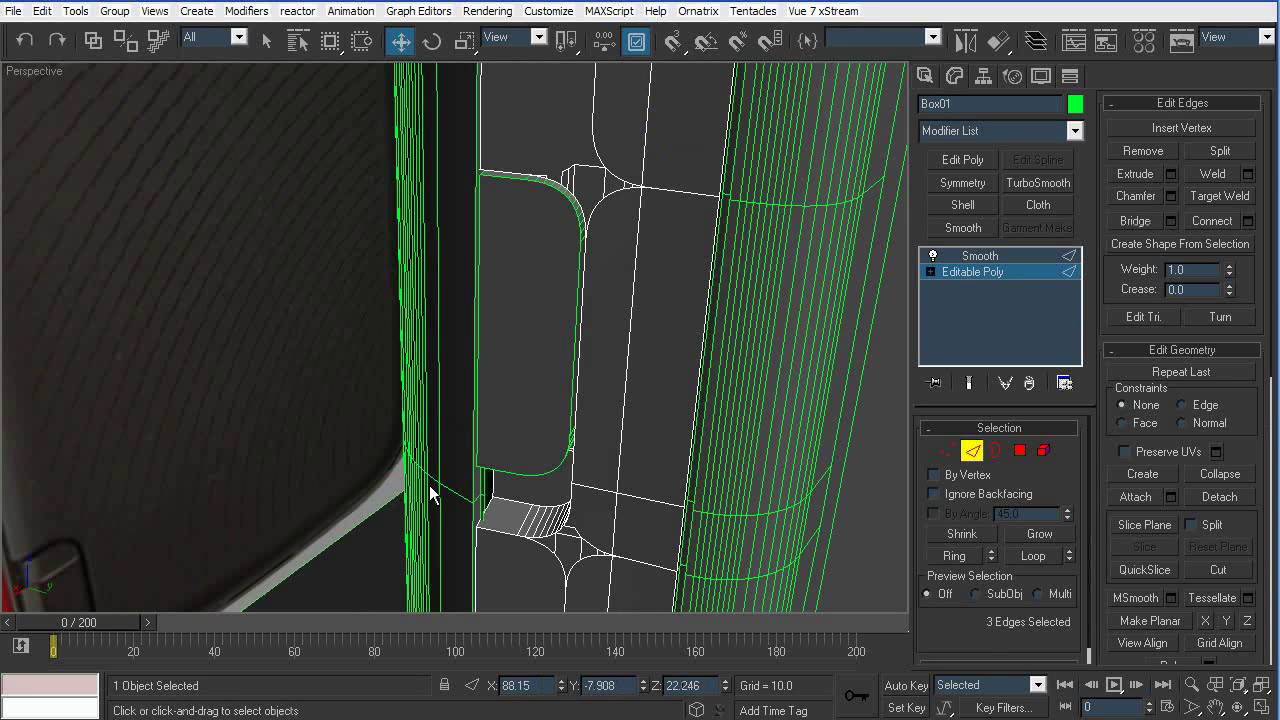
{"action": "left_click", "coordinate": [493, 481]}
{"action": "right_click", "coordinate": [602, 427]}
{"action": "left_click", "coordinate": [638, 351]}
{"action": "mouse_move", "coordinate": [637, 384]}
{"action": "middle_mouse_down", "text": "alt"}
{"action": "mouse_move", "coordinate": [606, 348]}
{"action": "mouse_move", "coordinate": [620, 375]}
{"action": "middle_mouse_up", "text": "alt"}
{"action": "middle_click_drag", "start_coordinate": [561, 436], "coordinate": [527, 447], "text": "alt"}
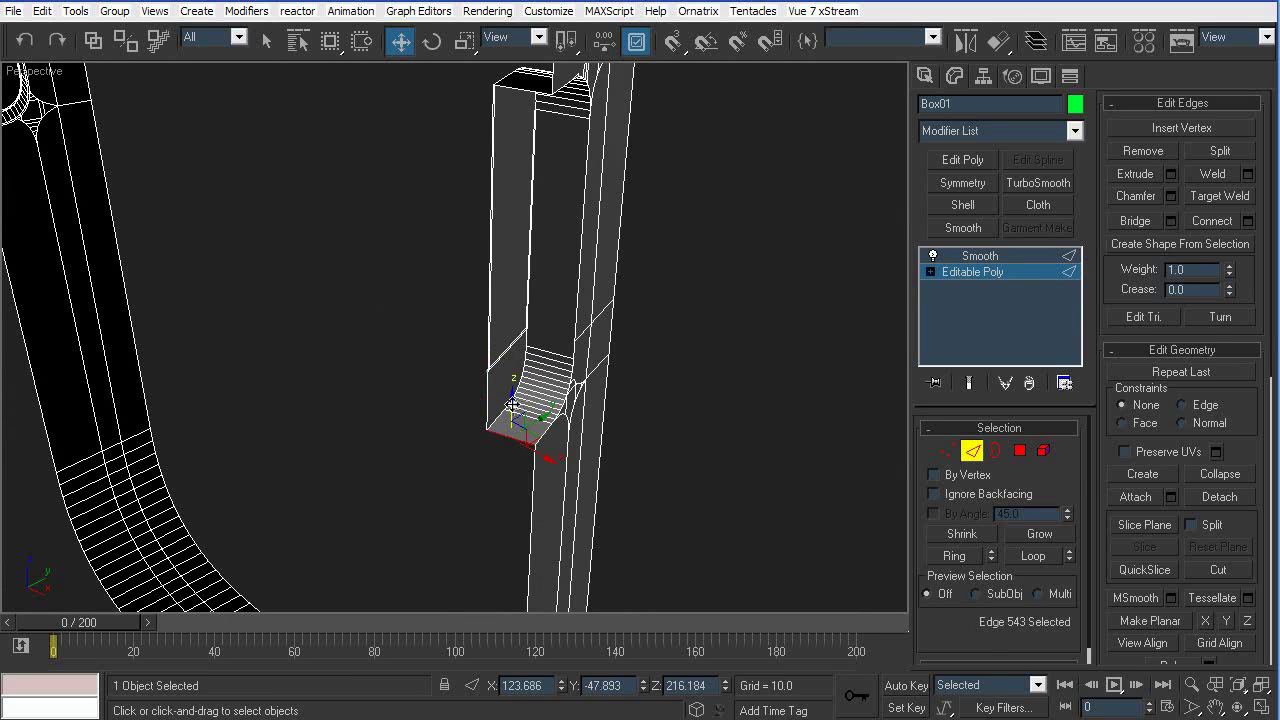
Weld the loose vertices at the notch's lower inner corner on the side frame
{"action": "key", "text": "1"}
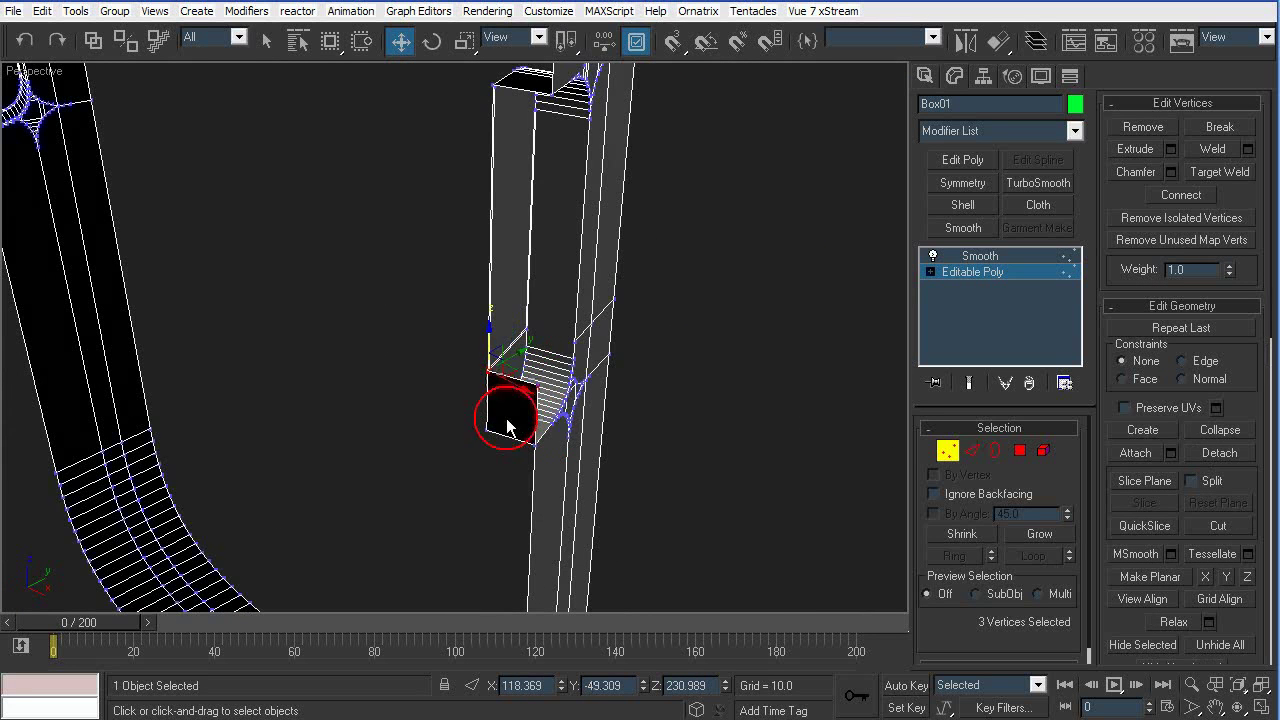
{"action": "key", "text": "z"}
{"action": "middle_click_drag", "start_coordinate": [427, 421], "coordinate": [333, 473], "text": "alt"}
{"action": "left_click", "coordinate": [341, 425]}
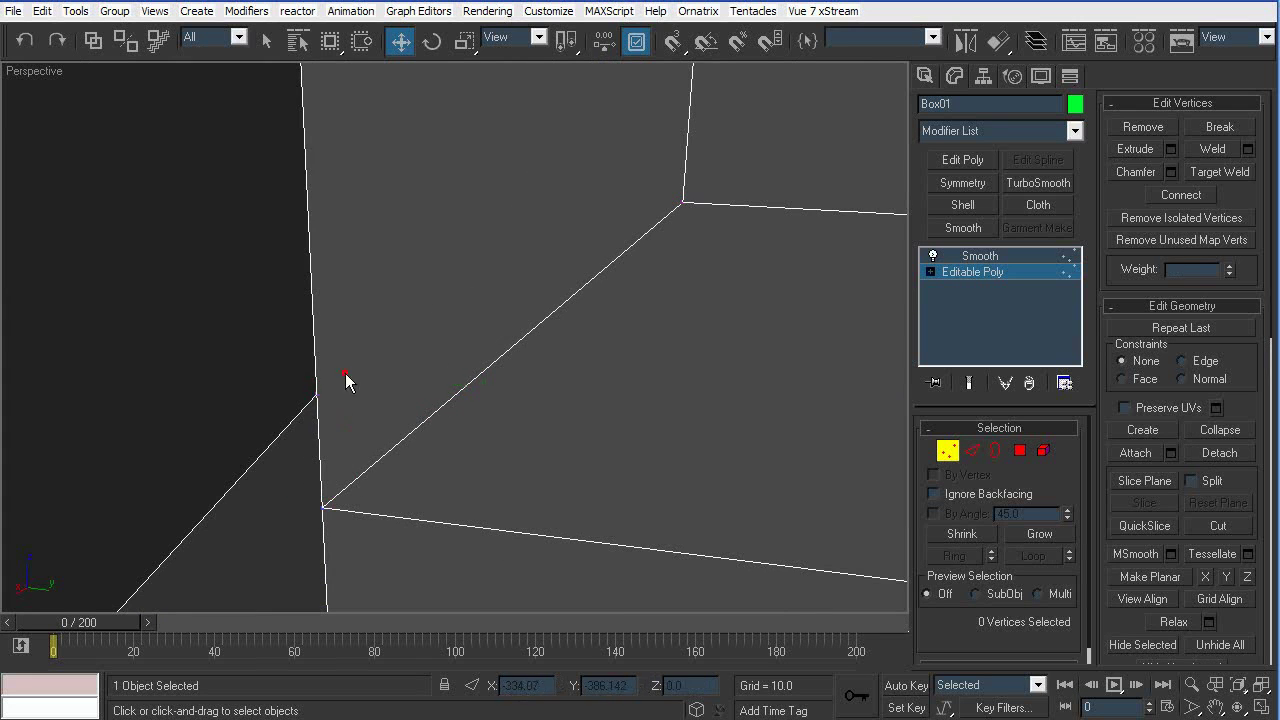
{"action": "left_click", "coordinate": [1217, 151]}
{"action": "left_click", "coordinate": [530, 484]}
{"action": "scroll", "coordinate": [530, 484], "scroll_direction": "down", "scroll_amount": 8}
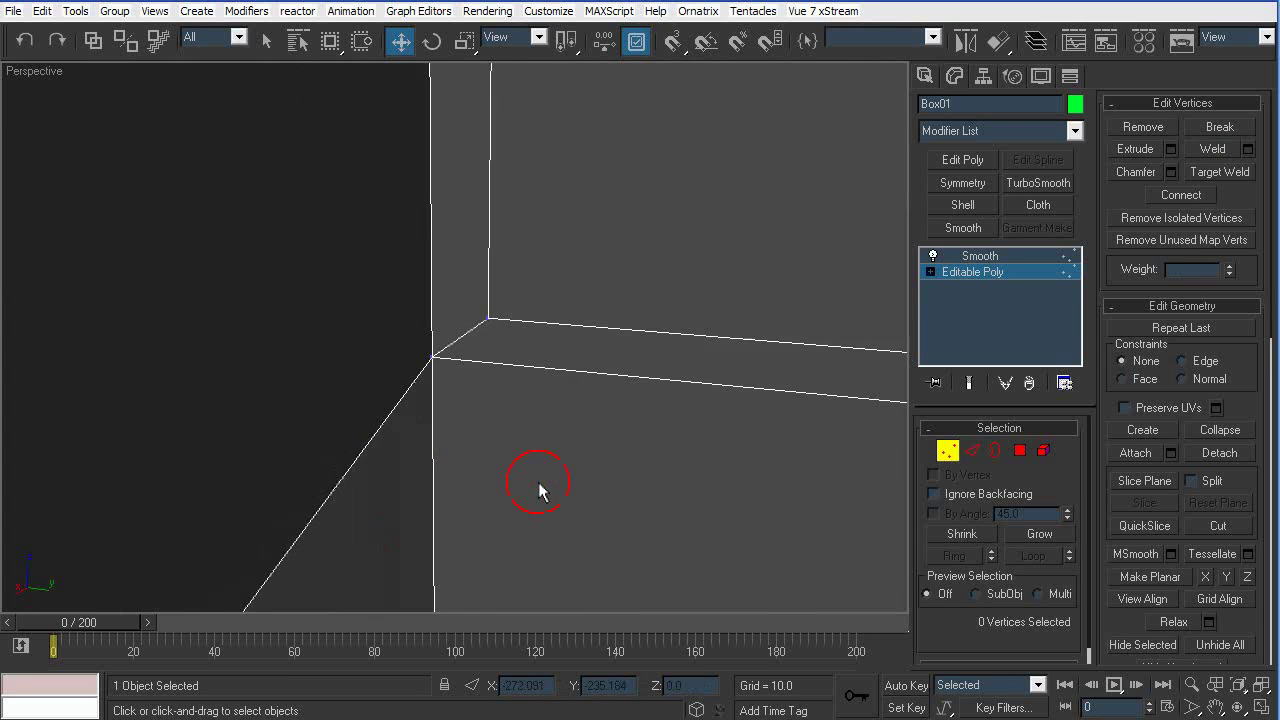
{"action": "left_click", "coordinate": [954, 450]}
Unhide all objects and view the whole phone with its reference planes
{"action": "left_click", "coordinate": [336, 462]}
{"action": "right_click", "coordinate": [334, 463]}
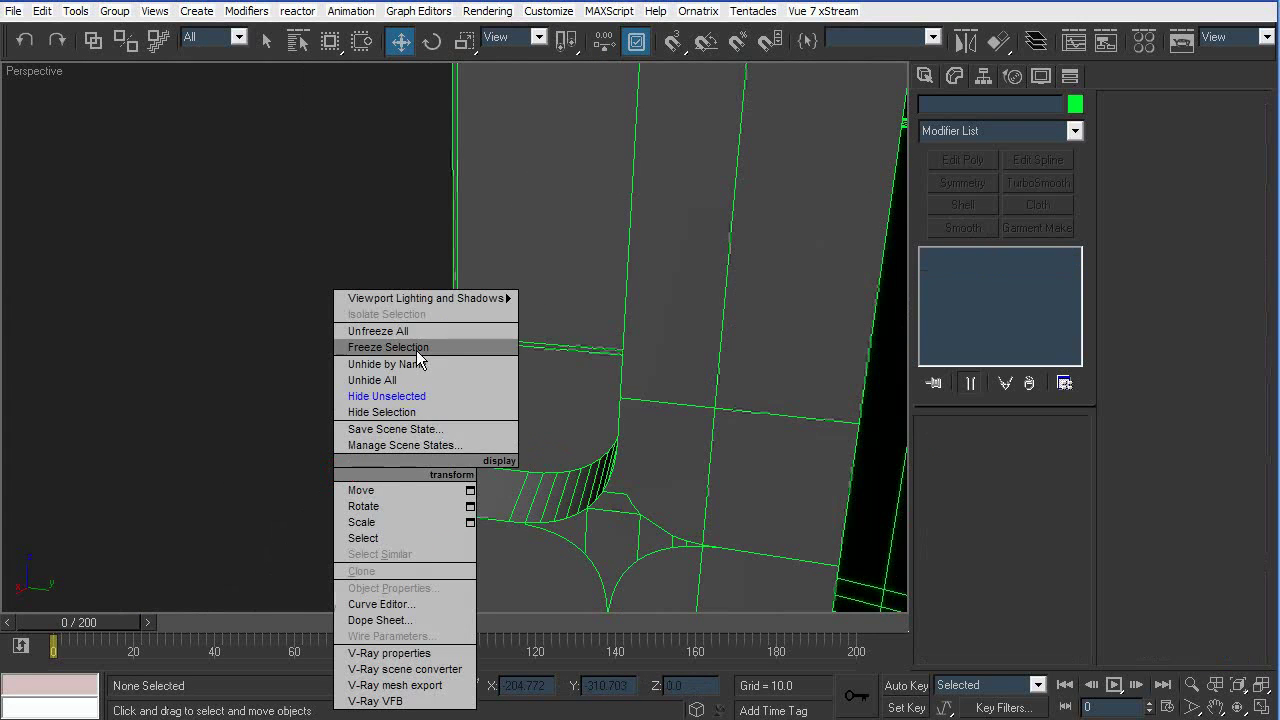
{"action": "left_click", "coordinate": [398, 379]}
{"action": "middle_click_drag", "start_coordinate": [556, 411], "coordinate": [493, 386], "text": "alt"}
{"action": "left_click", "coordinate": [417, 448]}
{"action": "middle_click_drag", "start_coordinate": [417, 448], "coordinate": [465, 402], "text": "alt"}
{"action": "scroll", "coordinate": [397, 434], "scroll_direction": "down", "scroll_amount": 10}
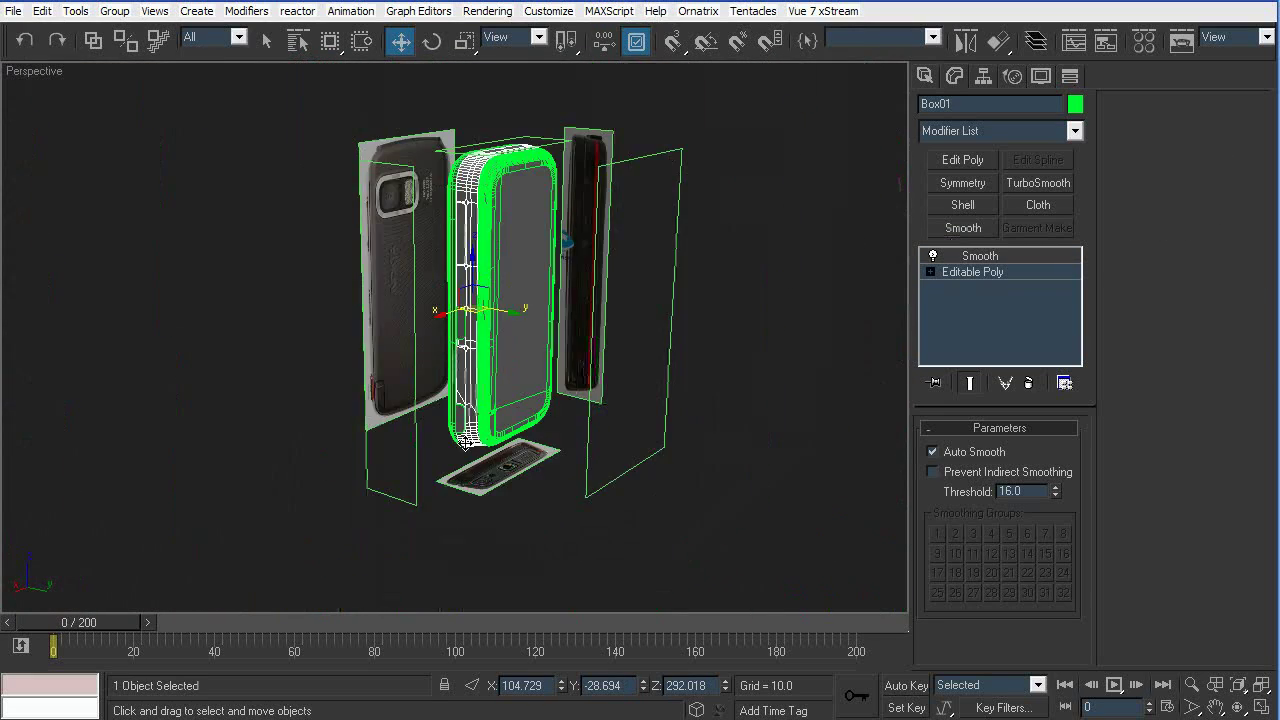
Move the two inner edges of FRONT_SIDE_OF_PHONE beside the notch along Y to close the gap
{"action": "left_click", "coordinate": [317, 446]}
{"action": "scroll", "coordinate": [434, 494], "scroll_direction": "up", "scroll_amount": 8}
{"action": "scroll", "coordinate": [425, 441], "scroll_direction": "up", "scroll_amount": 5}
{"action": "left_click", "coordinate": [463, 441]}
{"action": "left_click", "coordinate": [972, 272]}
{"action": "left_click", "coordinate": [971, 451]}
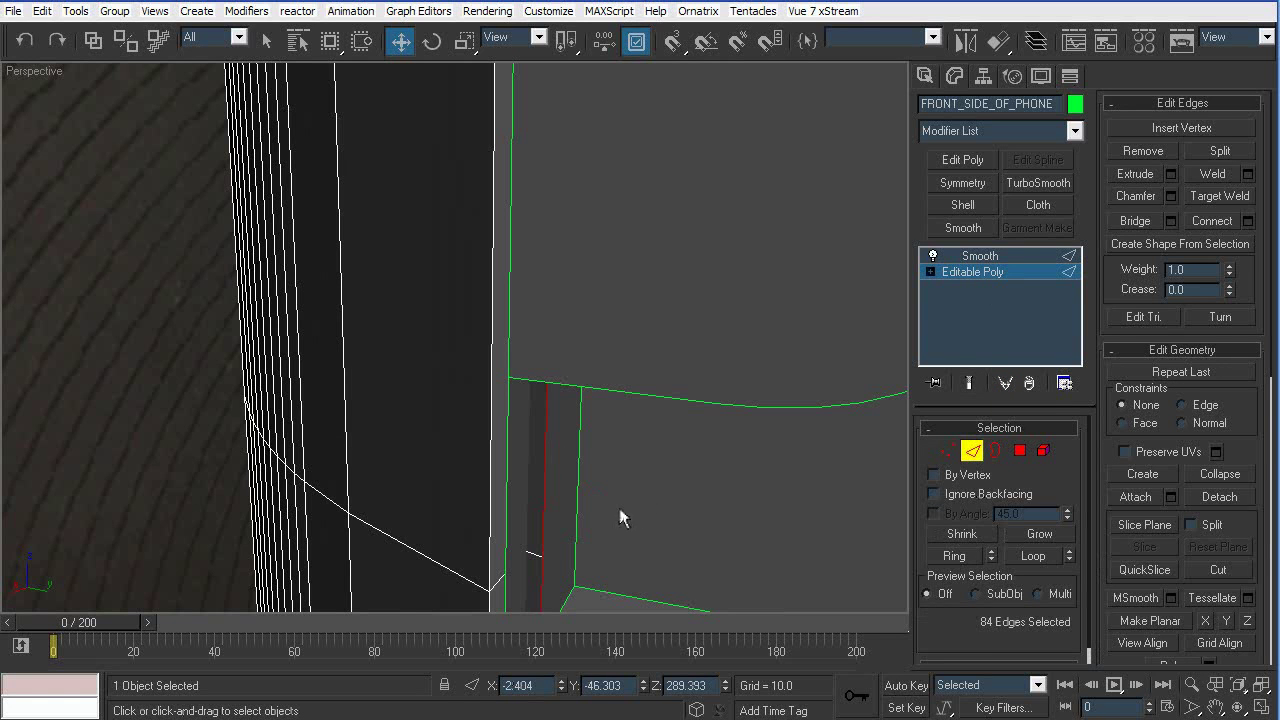
{"action": "middle_click_drag", "start_coordinate": [547, 548], "coordinate": [501, 459], "text": "alt"}
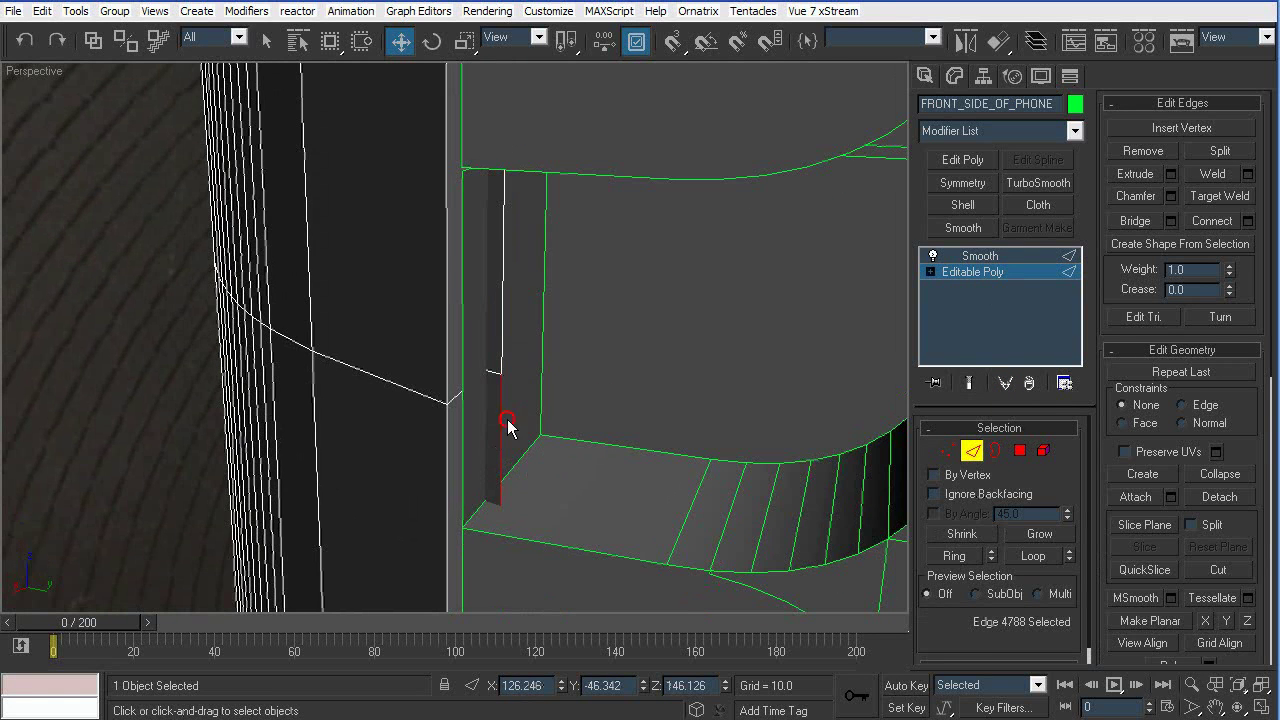
{"action": "scroll", "coordinate": [509, 368], "scroll_direction": "down", "scroll_amount": 5}
{"action": "scroll", "coordinate": [517, 371], "scroll_direction": "up", "scroll_amount": 6}
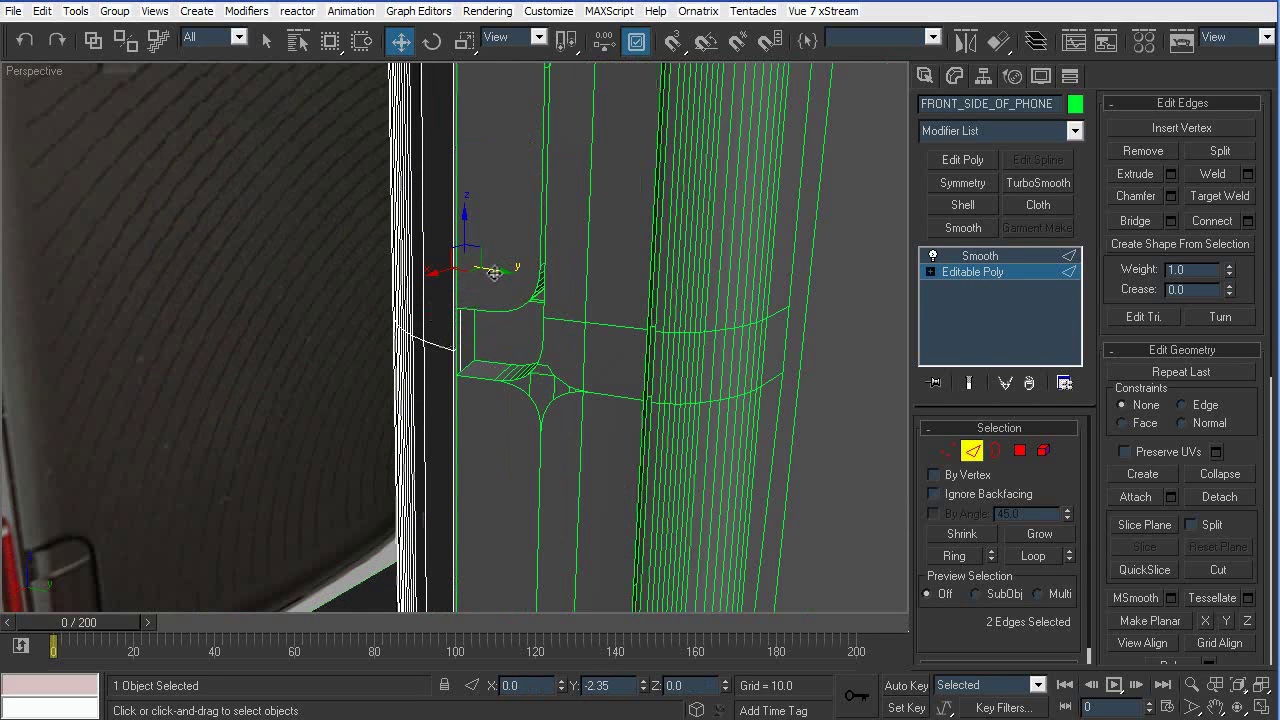
{"action": "left_click", "coordinate": [973, 454]}
Inspect the closed notch gap and the whole phone in shaded display from several angles
{"action": "key", "text": "F4"}
{"action": "middle_click_drag", "start_coordinate": [406, 433], "coordinate": [635, 364], "text": "alt"}
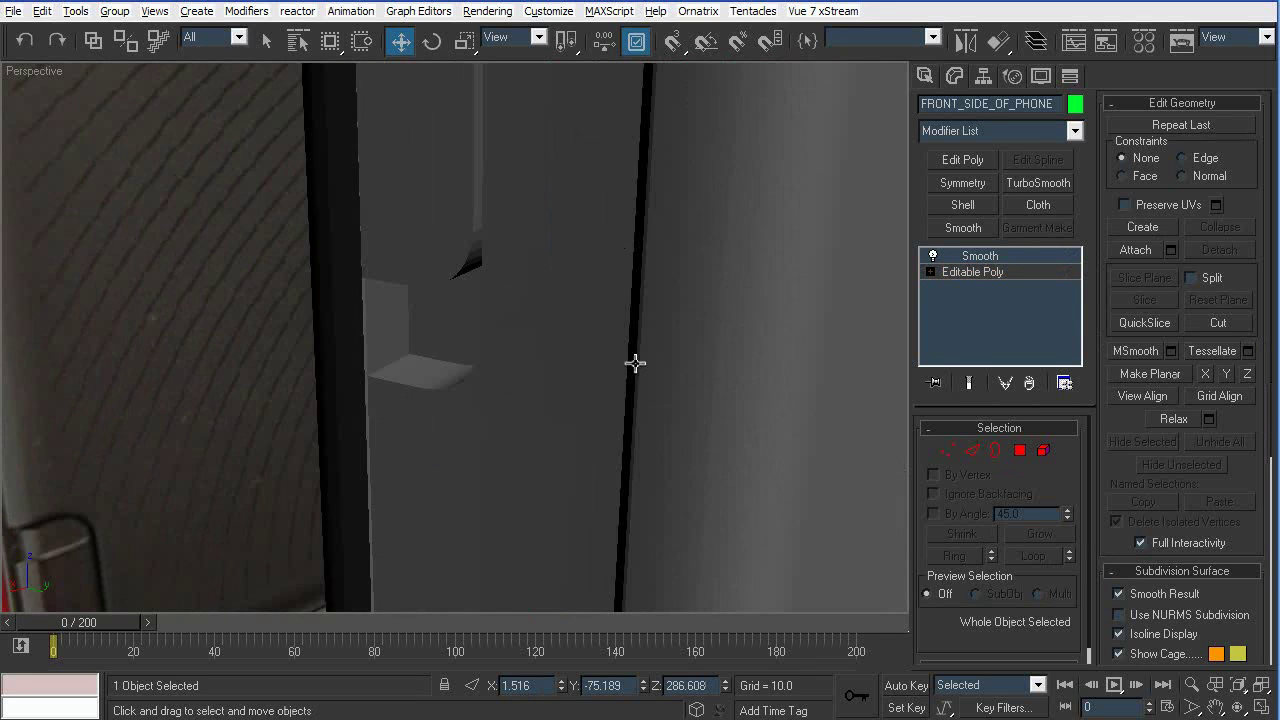
{"action": "scroll", "coordinate": [500, 370], "scroll_direction": "down", "scroll_amount": 6}
{"action": "left_click", "coordinate": [651, 466]}
{"action": "middle_click_drag", "start_coordinate": [651, 466], "coordinate": [617, 403], "text": "alt"}
{"action": "middle_click_drag", "start_coordinate": [460, 360], "coordinate": [390, 468], "text": "alt"}
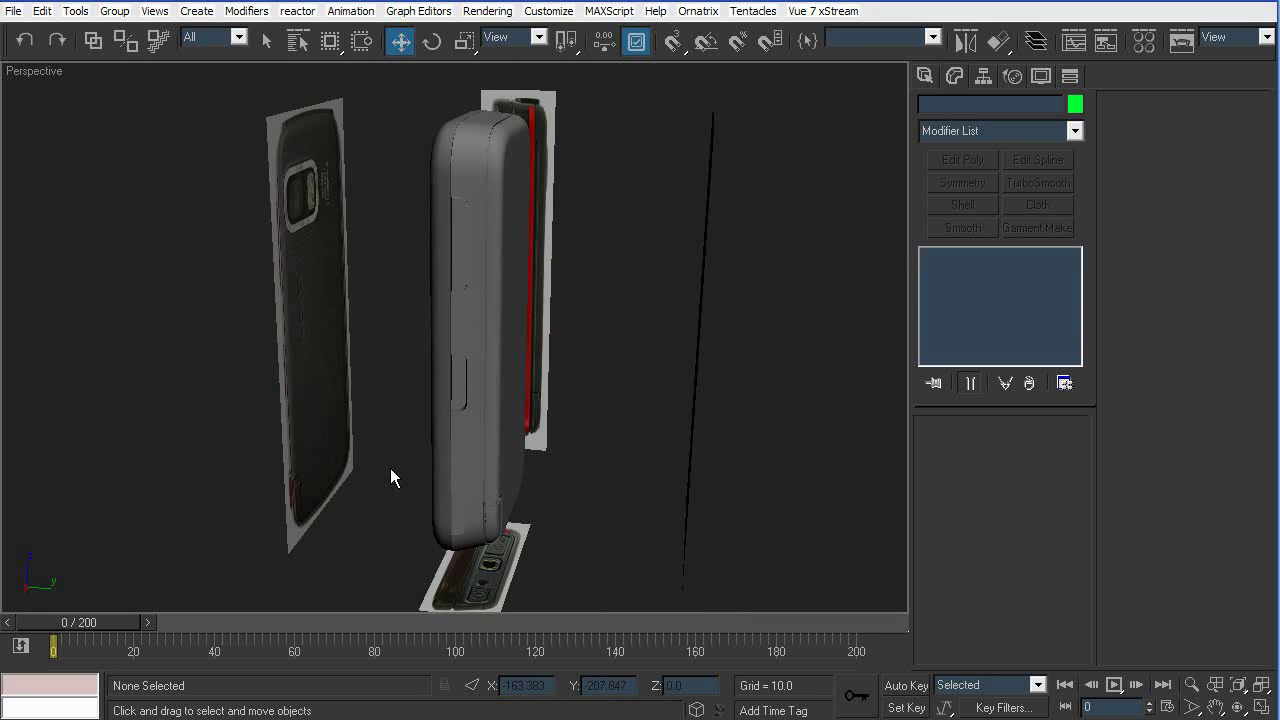
{"action": "middle_click_drag", "start_coordinate": [633, 192], "coordinate": [640, 406], "text": "alt"}
Compare the phone's top end with its reference image in the Top view and return to the perspective
{"action": "key", "text": "t"}
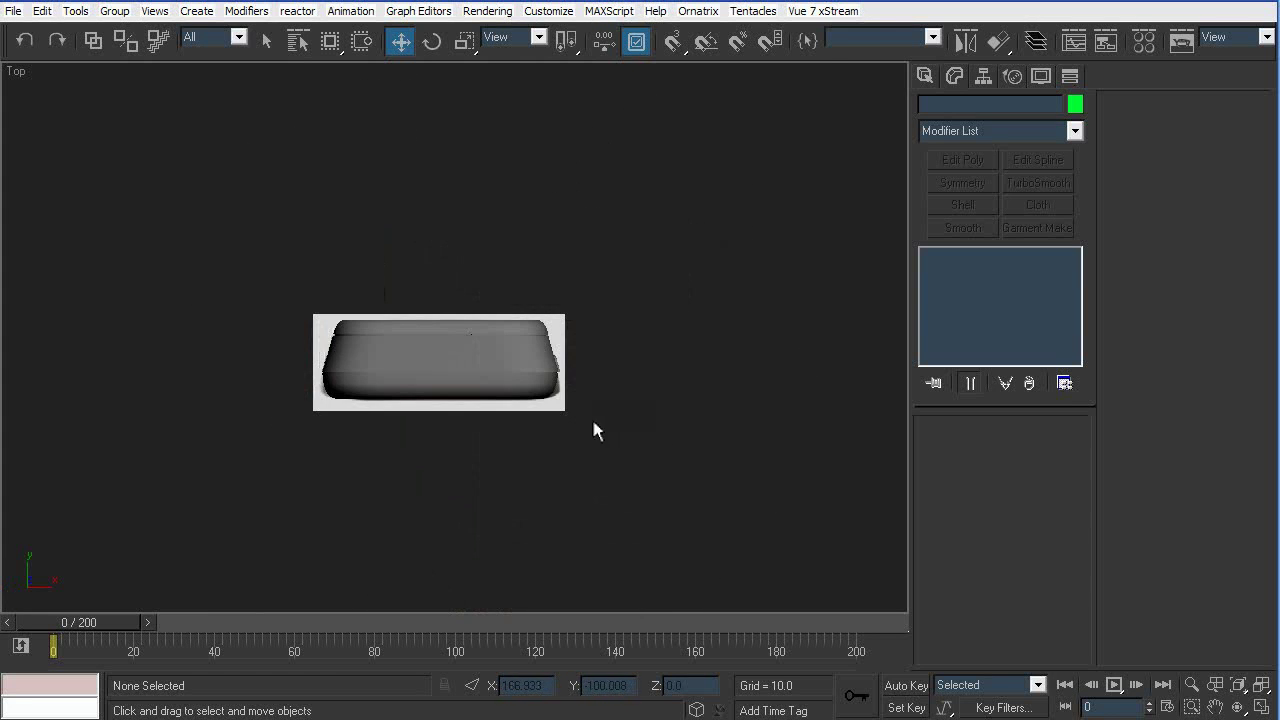
{"action": "scroll", "coordinate": [489, 380], "scroll_direction": "up", "scroll_amount": 5}
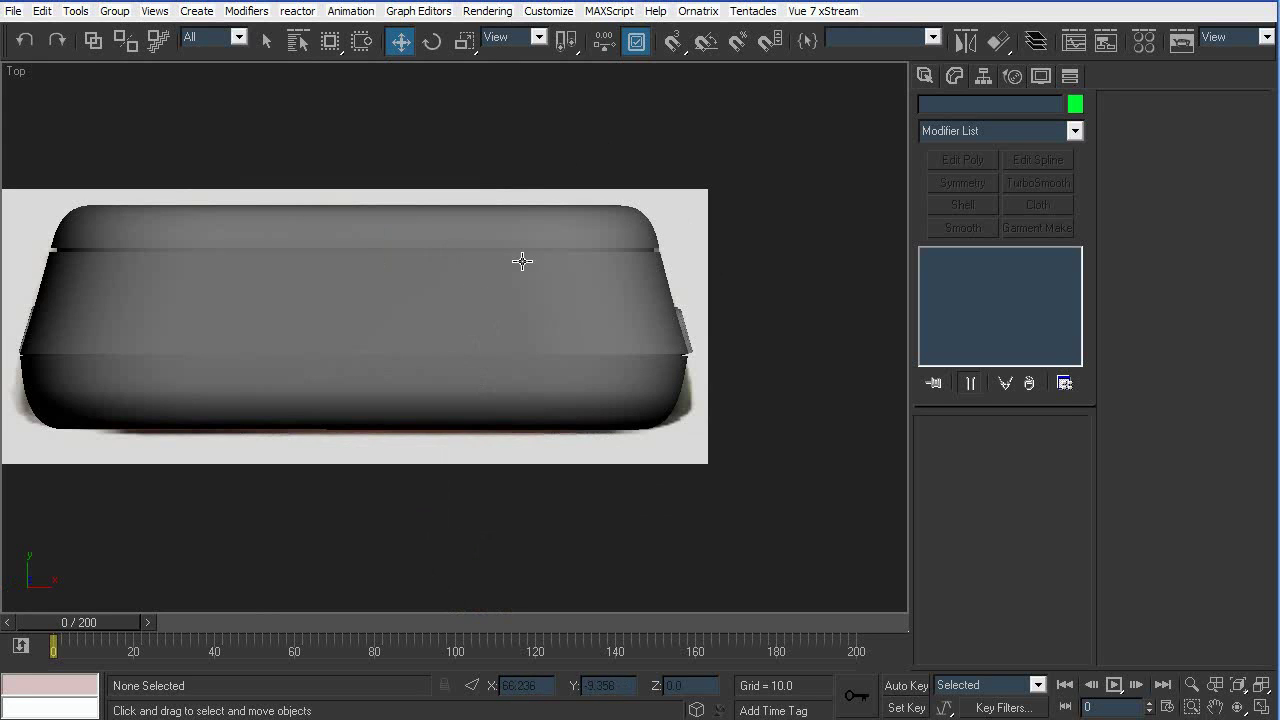
{"action": "key", "text": "p"}
{"action": "key", "text": "shift+z"}
{"action": "key", "text": "shift+z"}
{"action": "key", "text": "shift+z"}
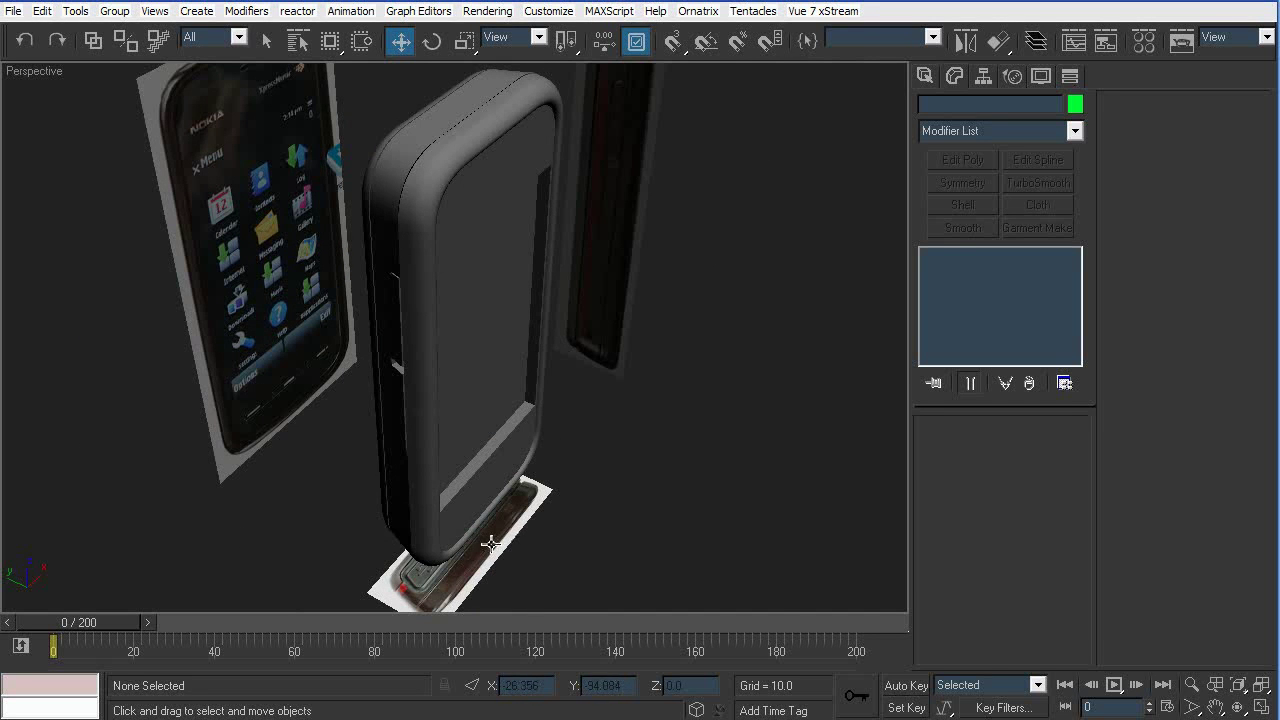
Isolate the reference plane with the connector image and frame it in the Top view
{"action": "left_click", "coordinate": [492, 543]}
{"action": "right_click", "coordinate": [640, 520]}
{"action": "left_click", "coordinate": [697, 441]}
{"action": "key", "text": "t"}
{"action": "key", "text": "z"}
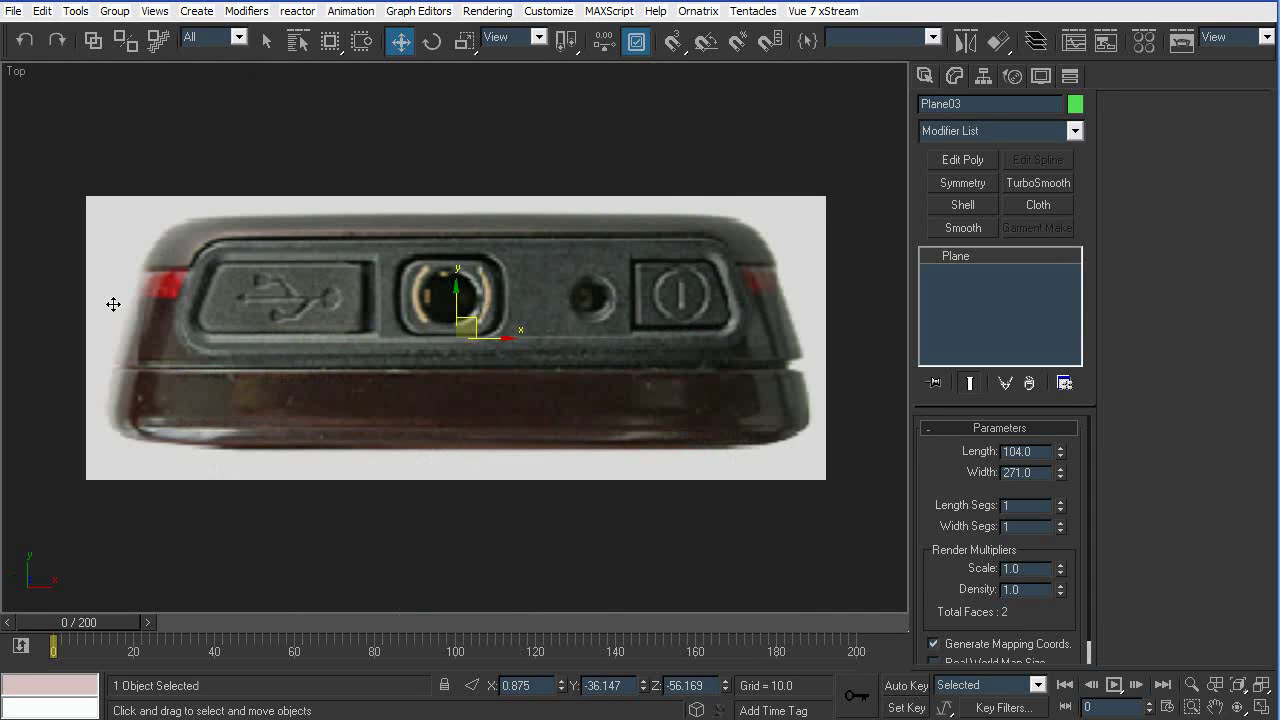
Draw a box about 93 wide and 20 high over the USB cover and headphone jack in the reference image
{"action": "left_click", "coordinate": [834, 229]}
{"action": "left_click", "coordinate": [923, 78]}
{"action": "left_click", "coordinate": [1000, 137]}
{"action": "left_click", "coordinate": [968, 150]}
{"action": "left_click", "coordinate": [961, 204]}
{"action": "scroll", "coordinate": [412, 270], "scroll_direction": "up", "scroll_amount": 2}
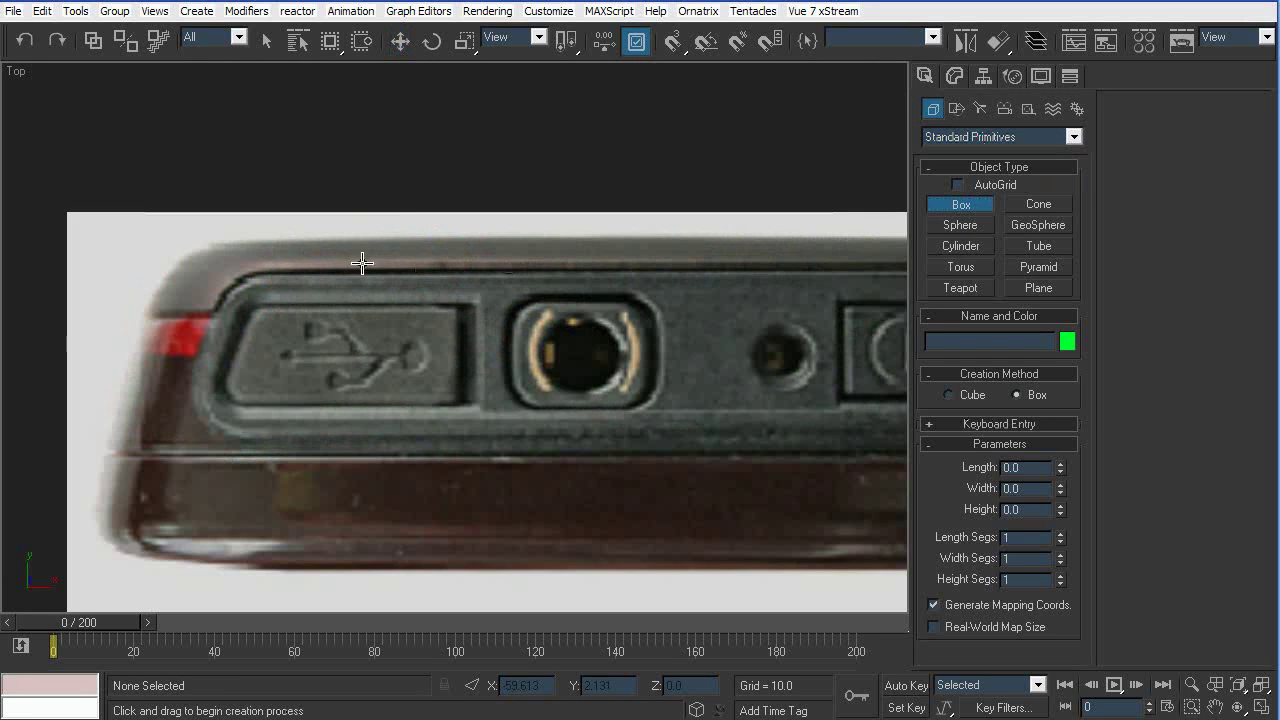
{"action": "left_click_drag", "start_coordinate": [245, 293], "coordinate": [604, 442]}
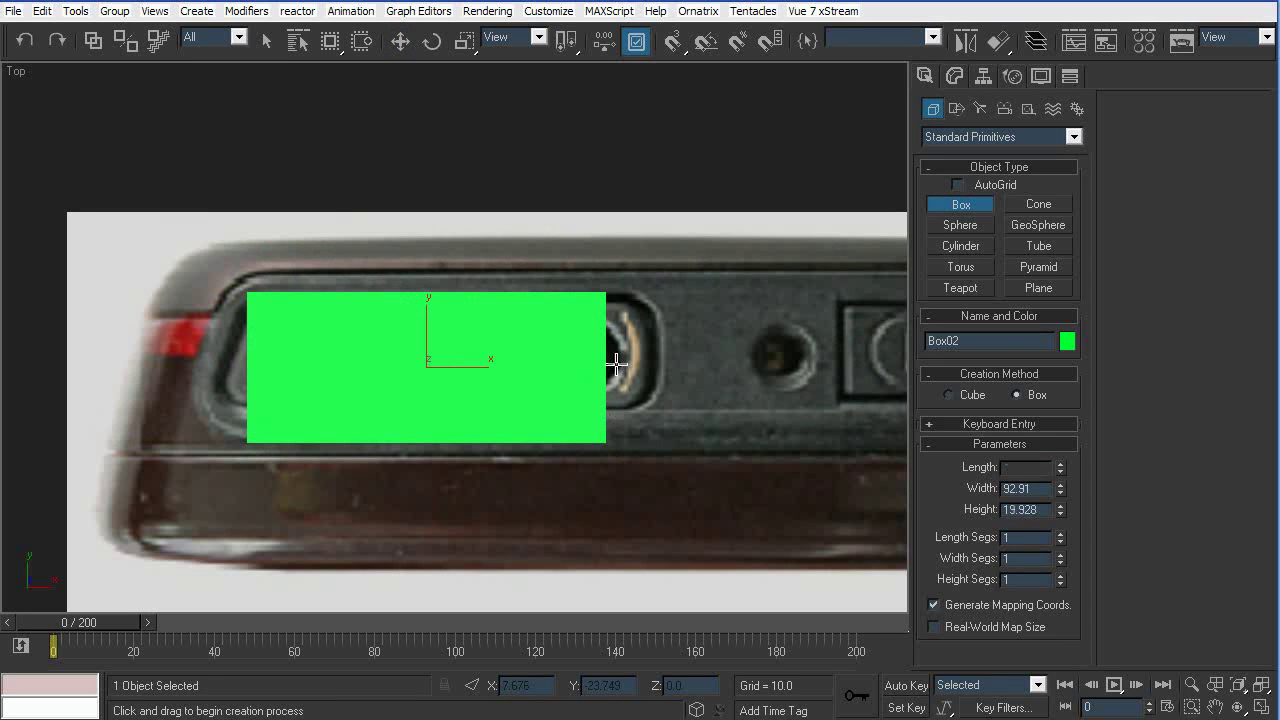
Unhide all objects and move the box up to the phone's top end in the Left view, at Z about 541
{"action": "key", "text": "l"}
{"action": "right_click", "coordinate": [686, 266]}
{"action": "right_click", "coordinate": [686, 266]}
{"action": "left_click", "coordinate": [697, 284]}
{"action": "scroll", "coordinate": [640, 400], "scroll_direction": "down", "scroll_amount": 10}
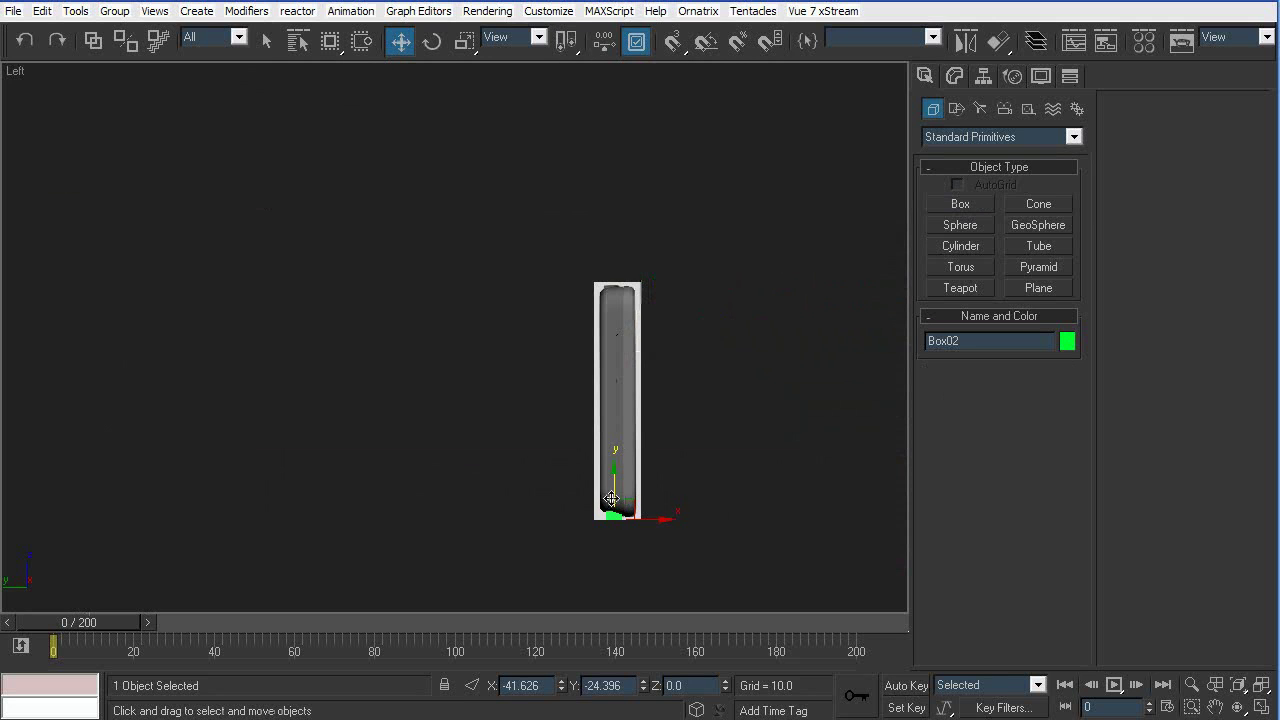
{"action": "middle_click_drag", "start_coordinate": [699, 285], "coordinate": [640, 466]}
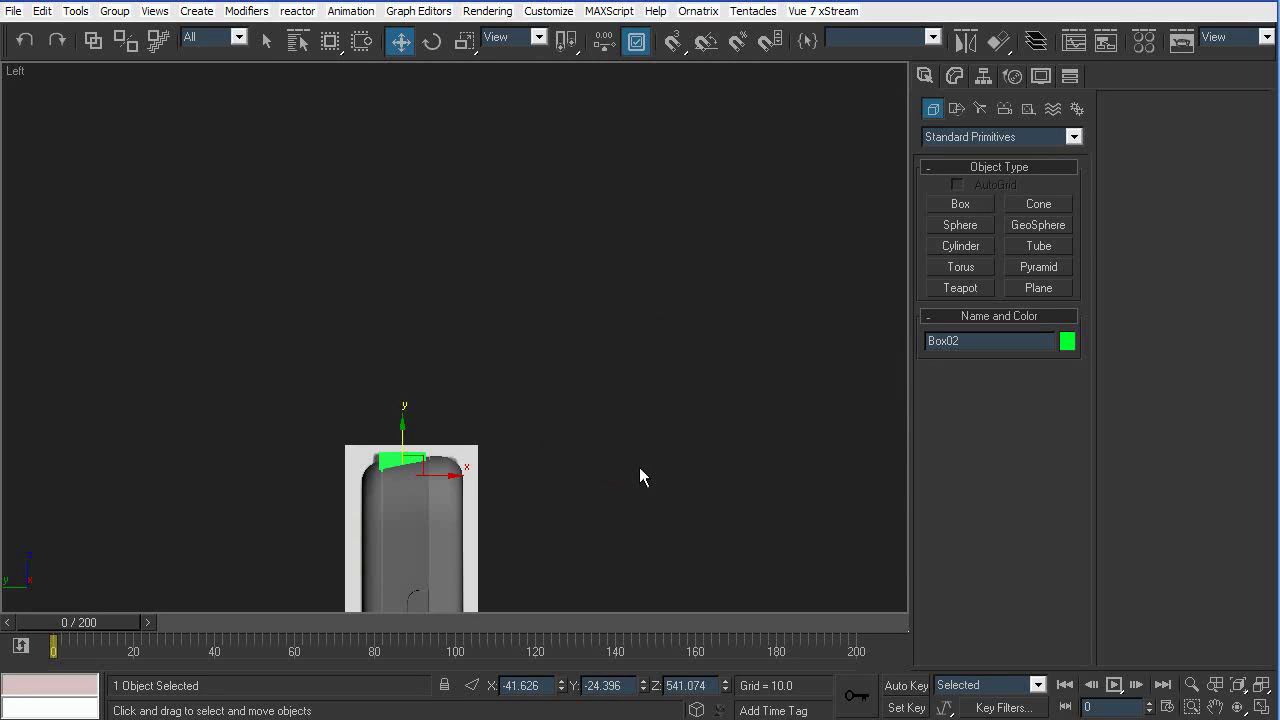
Make the box see-through and position it over the phone's top edge at about Y -18.4, Z 539.2
{"action": "scroll", "coordinate": [639, 469], "scroll_direction": "up", "scroll_amount": 5}
{"action": "middle_click_drag", "start_coordinate": [295, 520], "coordinate": [494, 477]}
{"action": "scroll", "coordinate": [560, 465], "scroll_direction": "up", "scroll_amount": 5}
{"action": "middle_click_drag", "start_coordinate": [705, 357], "coordinate": [569, 509]}
{"action": "left_click_drag", "start_coordinate": [580, 418], "coordinate": [588, 431]}
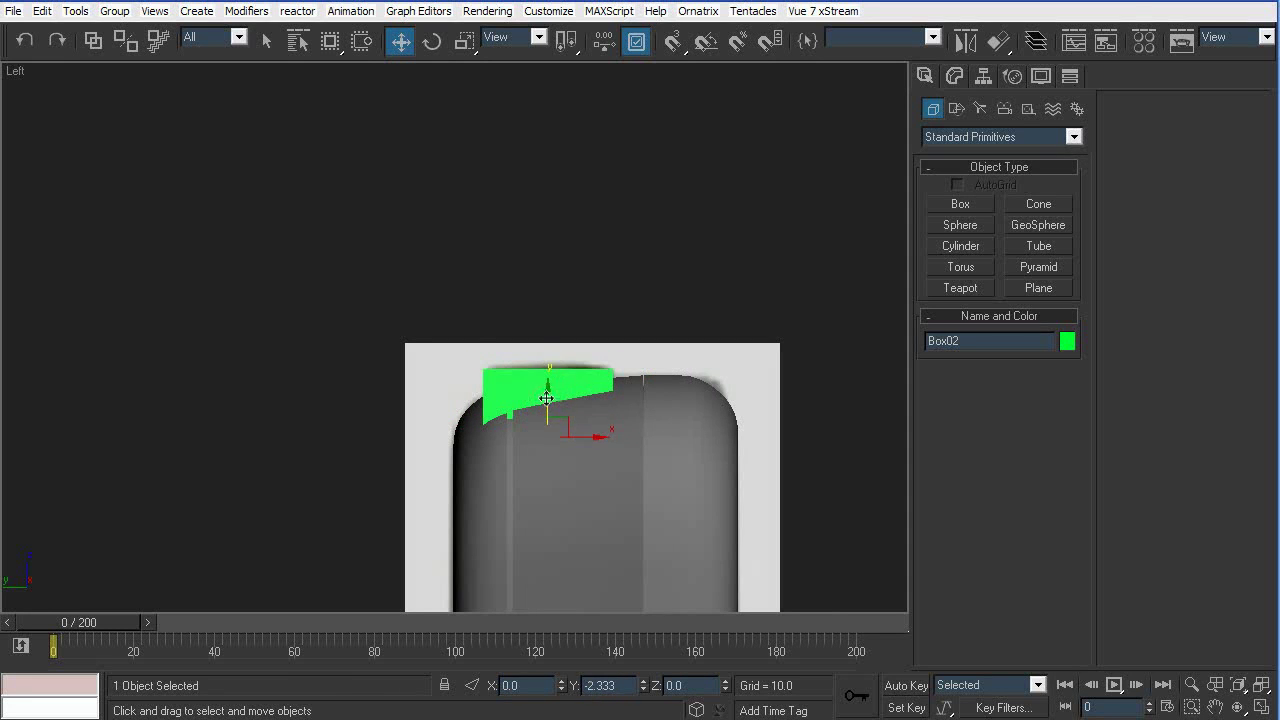
{"action": "key", "text": "alt+x"}
{"action": "scroll", "coordinate": [545, 428], "scroll_direction": "up", "scroll_amount": 3}
{"action": "key", "text": "r"}
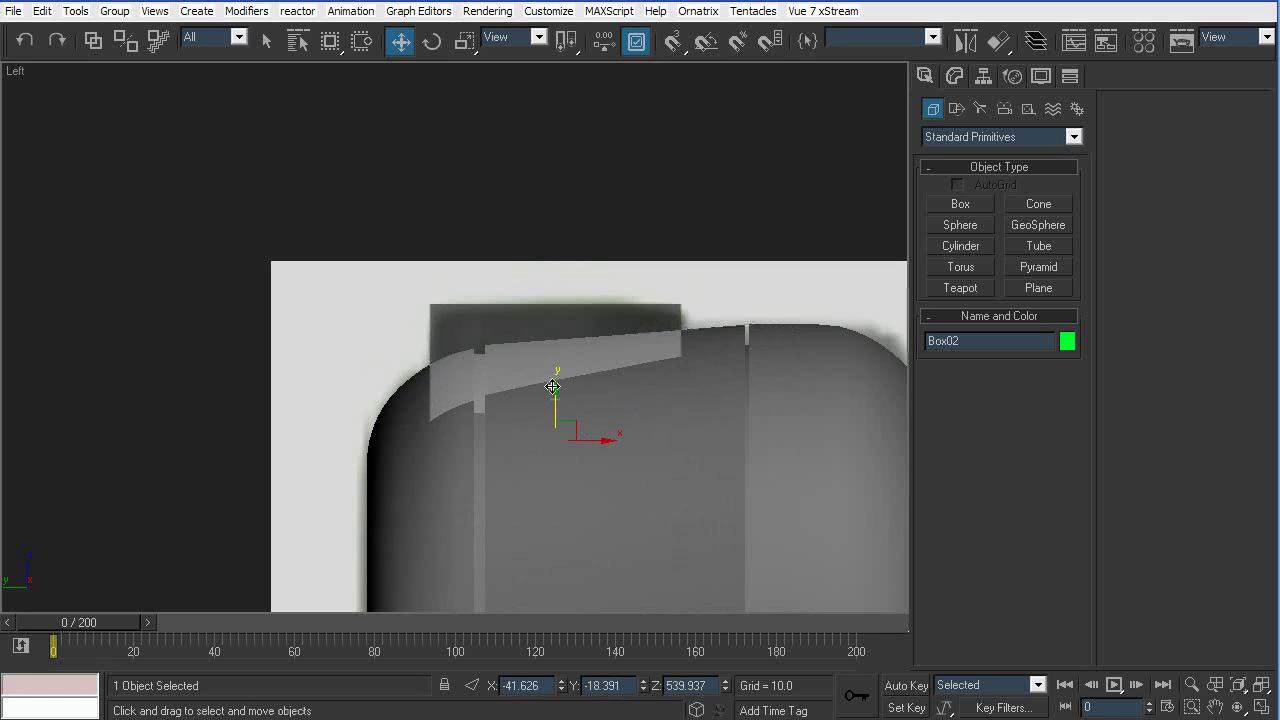
Turn off the box's see-through display and check its placement on the phone in perspective with edges shown
{"action": "key", "text": "p"}
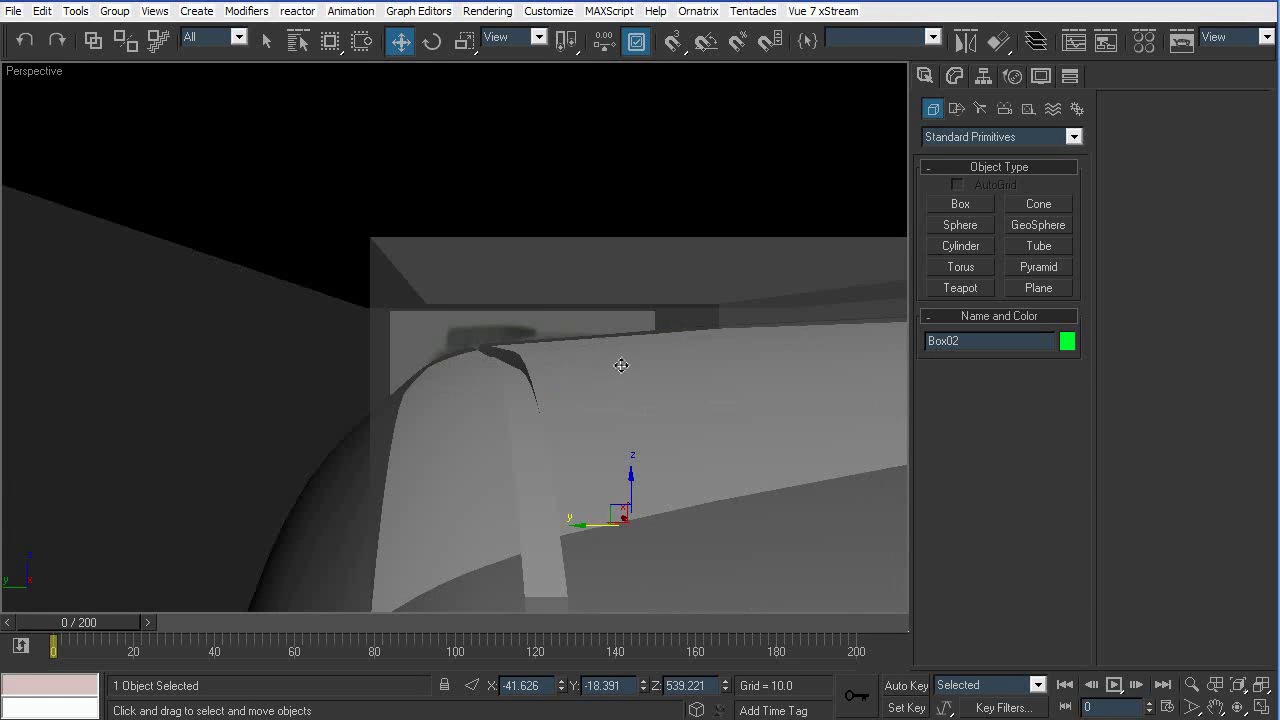
{"action": "key", "text": "alt+x"}
{"action": "scroll", "coordinate": [621, 366], "scroll_direction": "down", "scroll_amount": 5}
{"action": "middle_click_drag", "start_coordinate": [646, 346], "coordinate": [660, 395], "text": "alt"}
{"action": "key", "text": "F4"}
Hide the phone parts in the Top view, leaving only the box and the reference plane
{"action": "key", "text": "t"}
{"action": "scroll", "coordinate": [700, 410], "scroll_direction": "down", "scroll_amount": 3}
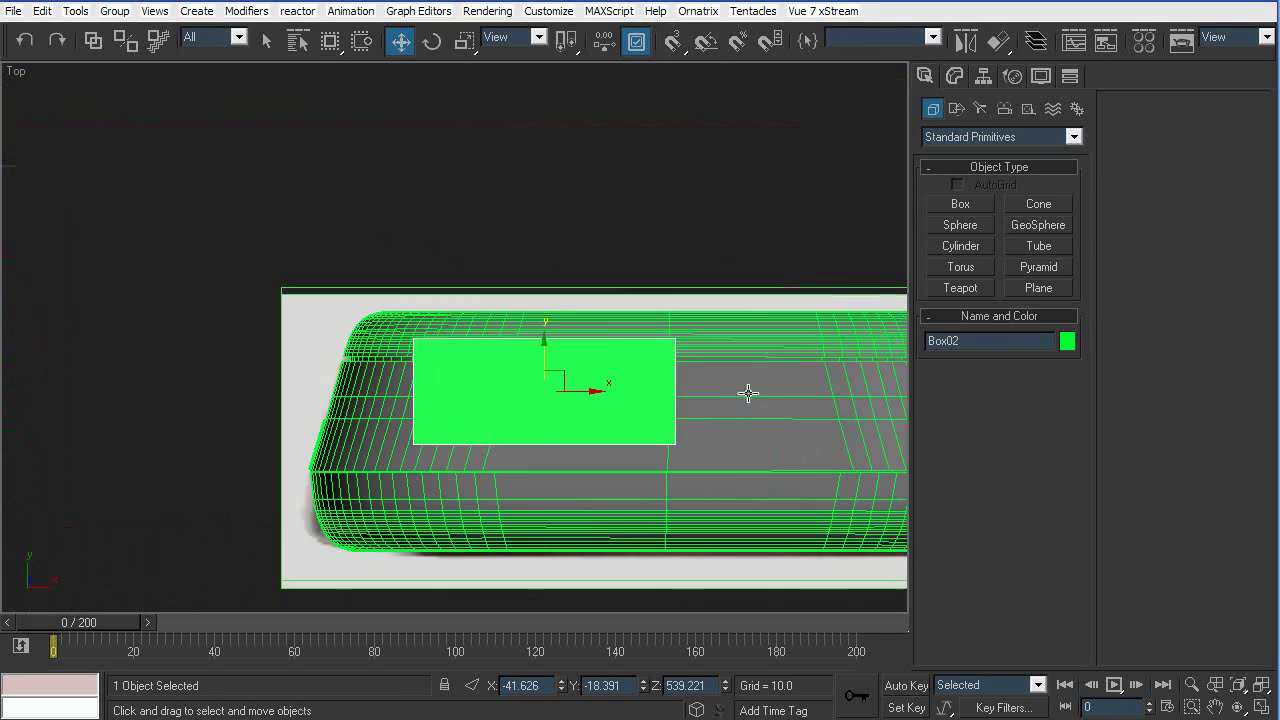
{"action": "right_click", "coordinate": [524, 349]}
{"action": "left_click", "coordinate": [560, 292]}
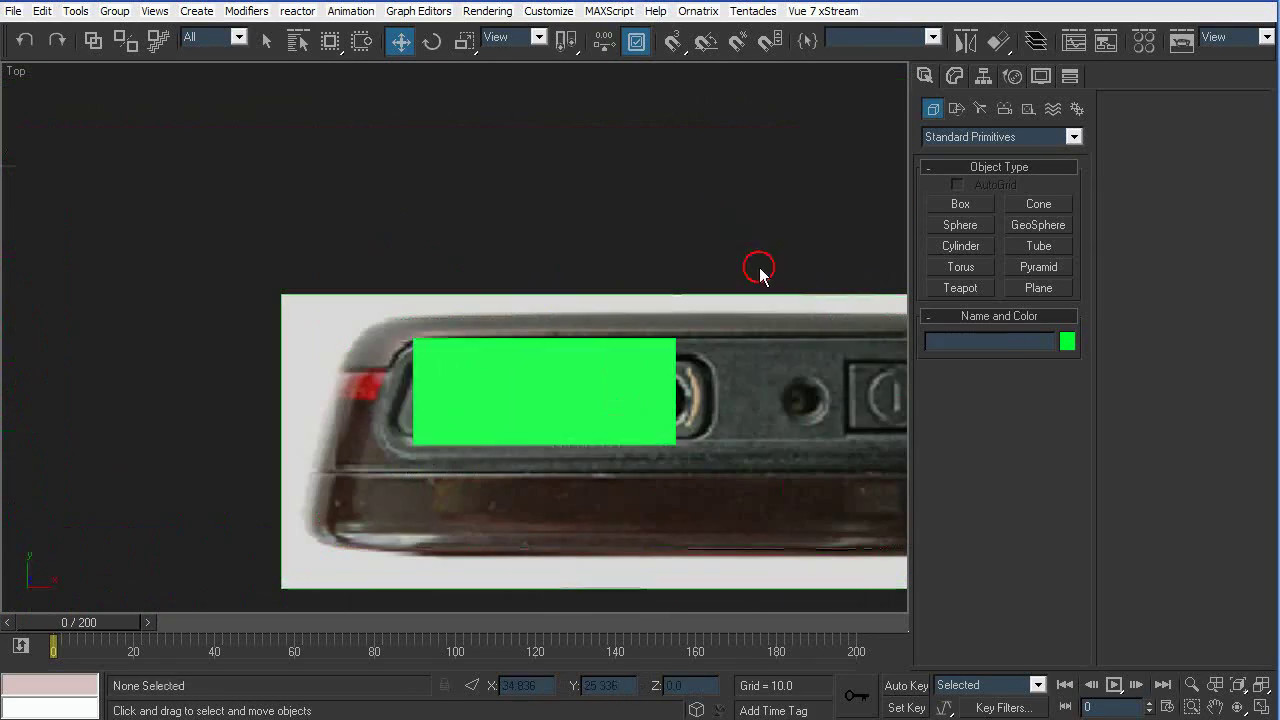
{"action": "middle_click_drag", "start_coordinate": [567, 387], "coordinate": [396, 387]}
{"action": "middle_click_drag", "start_coordinate": [572, 436], "coordinate": [546, 426]}
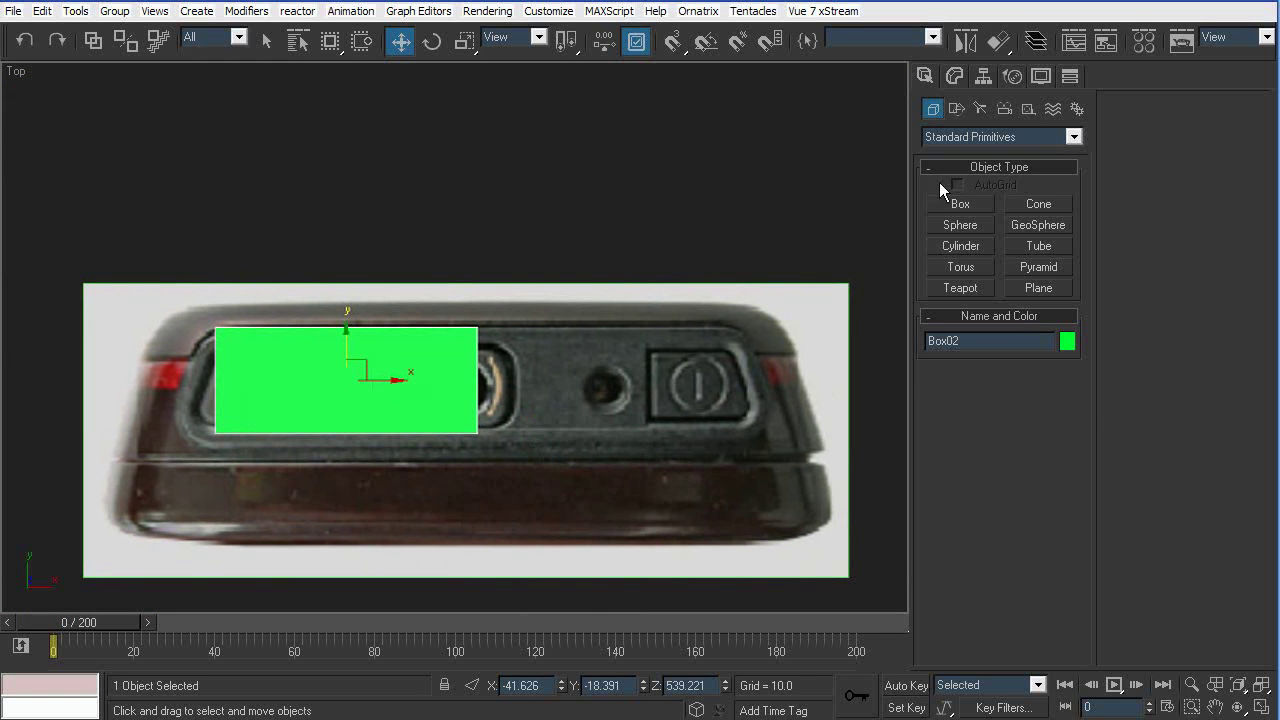
Convert the box to Editable Poly and move its lower outer vertices outward to follow the connector panel's slanted side
{"action": "left_click", "coordinate": [954, 77]}
{"action": "right_click", "coordinate": [460, 362]}
{"action": "mouse_move", "coordinate": [500, 541]}
{"action": "left_click", "coordinate": [700, 562]}
{"action": "left_click", "coordinate": [947, 450]}
{"action": "left_click_drag", "start_coordinate": [192, 412], "coordinate": [238, 450]}
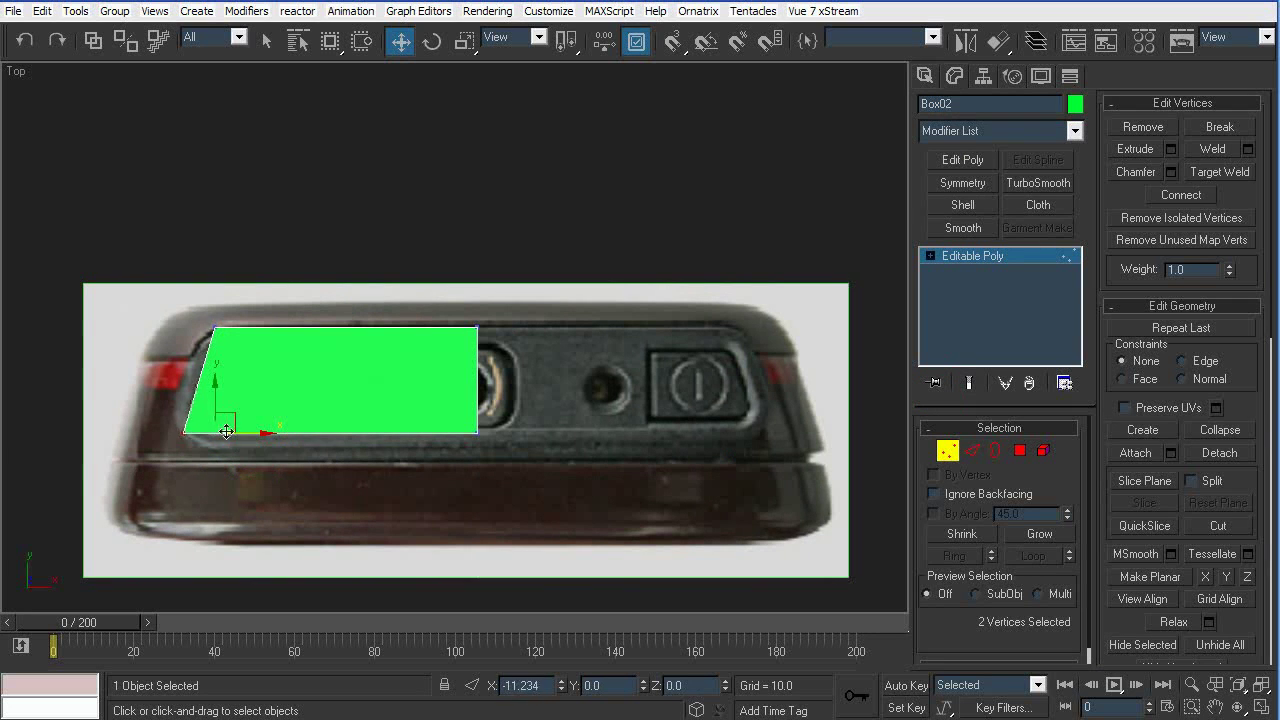
{"action": "left_click", "coordinate": [947, 451]}
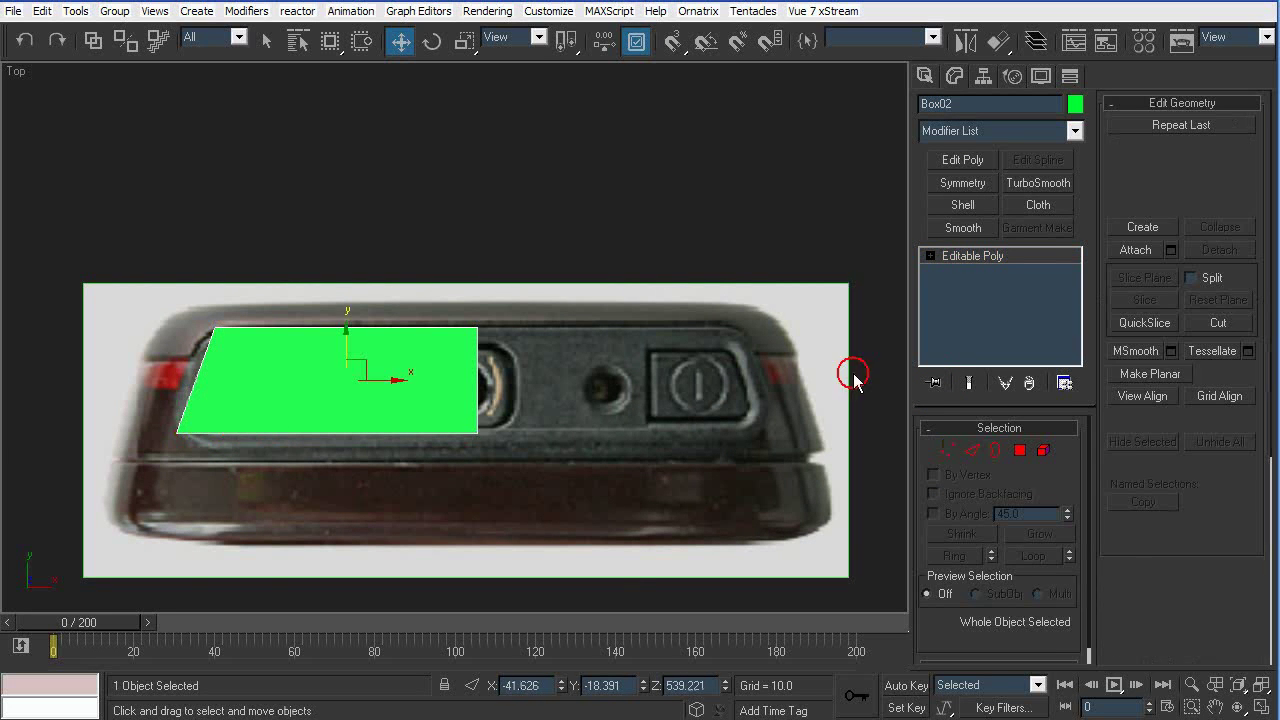
{"action": "left_click", "coordinate": [957, 44]}
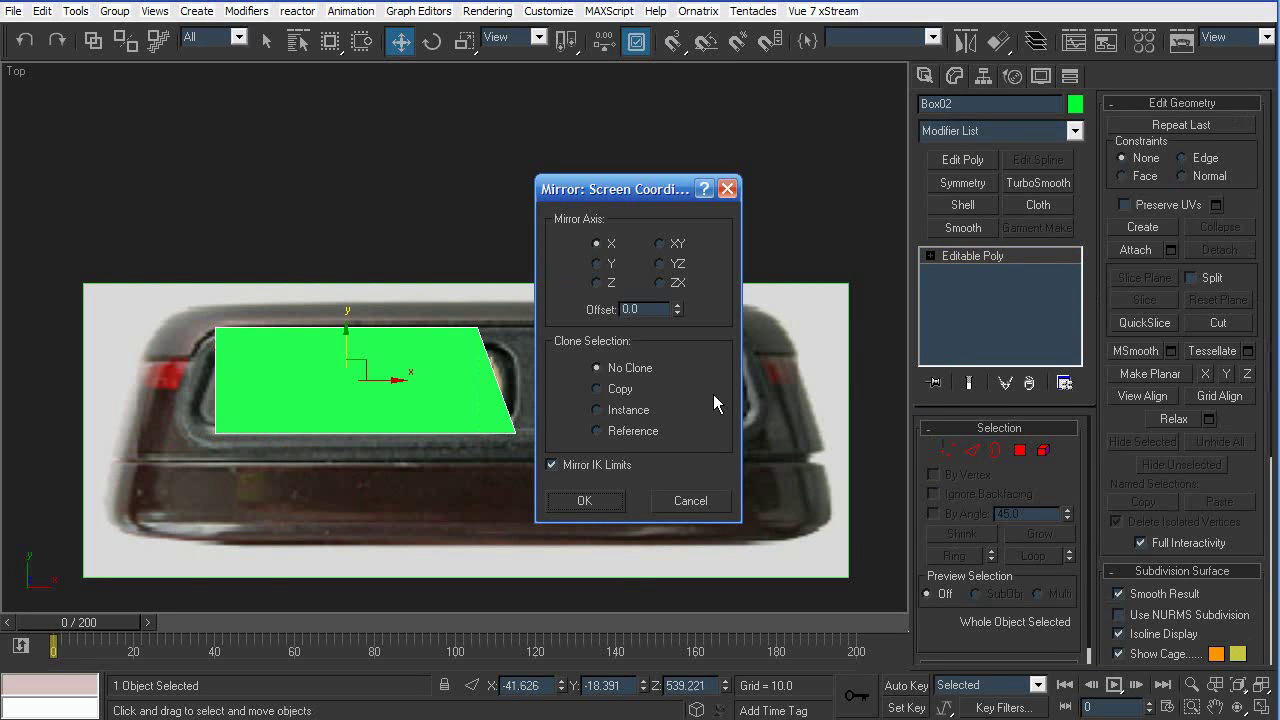
{"action": "left_click", "coordinate": [622, 389]}
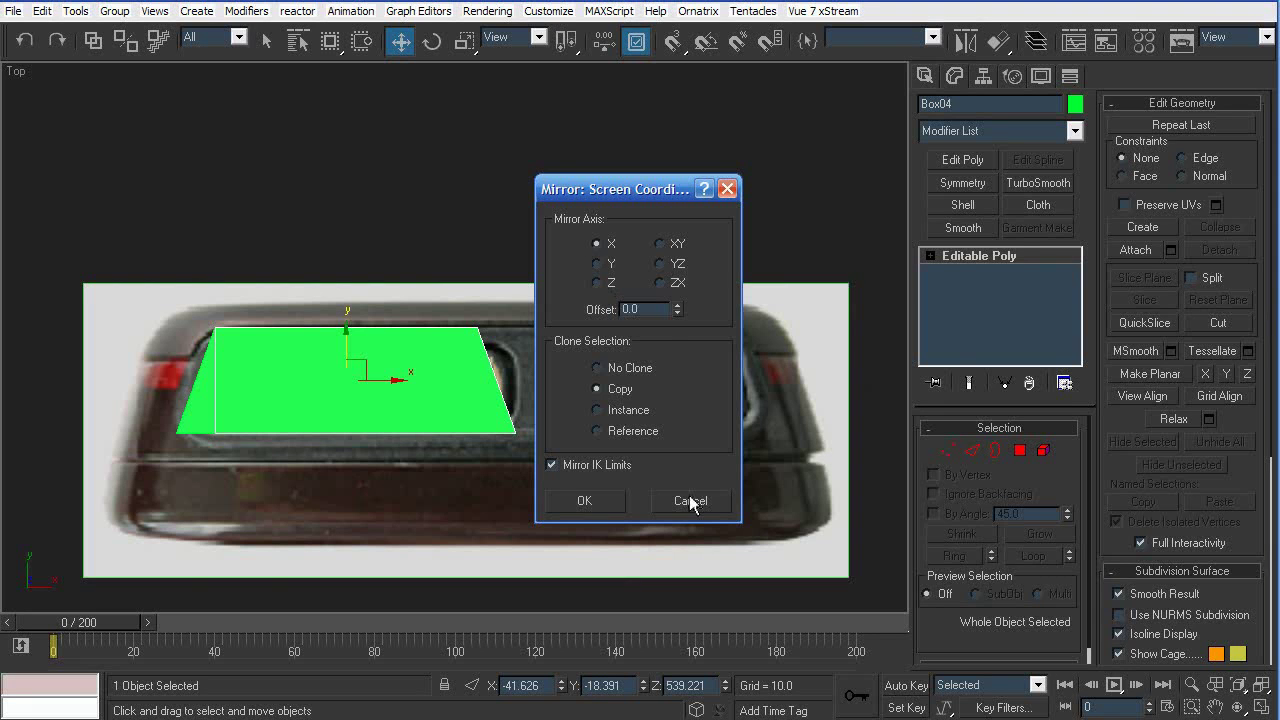
{"action": "left_click", "coordinate": [693, 500]}
Delete the box's straight end face opposite the slanted side
{"action": "left_click", "coordinate": [1020, 450]}
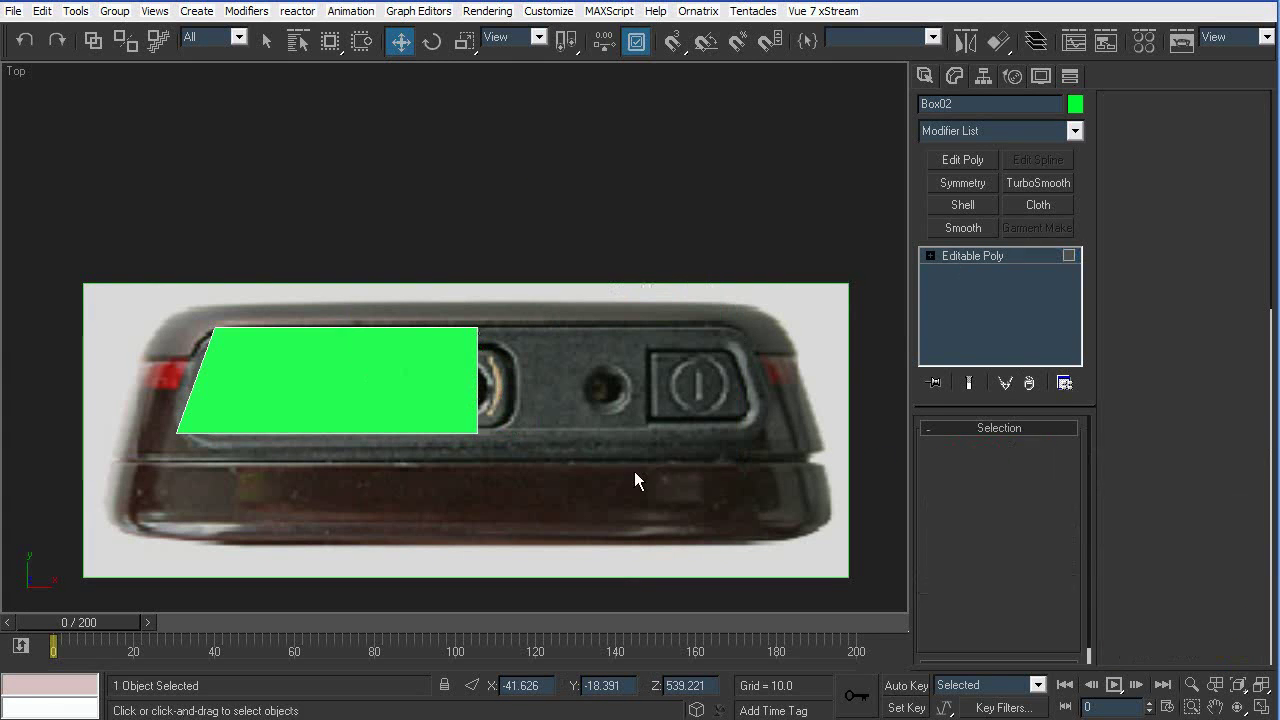
{"action": "key", "text": "p"}
{"action": "middle_click_drag", "start_coordinate": [674, 413], "coordinate": [642, 362], "text": "alt"}
{"action": "left_click", "coordinate": [634, 414]}
{"action": "key", "text": "Delete"}
{"action": "left_click", "coordinate": [995, 450]}
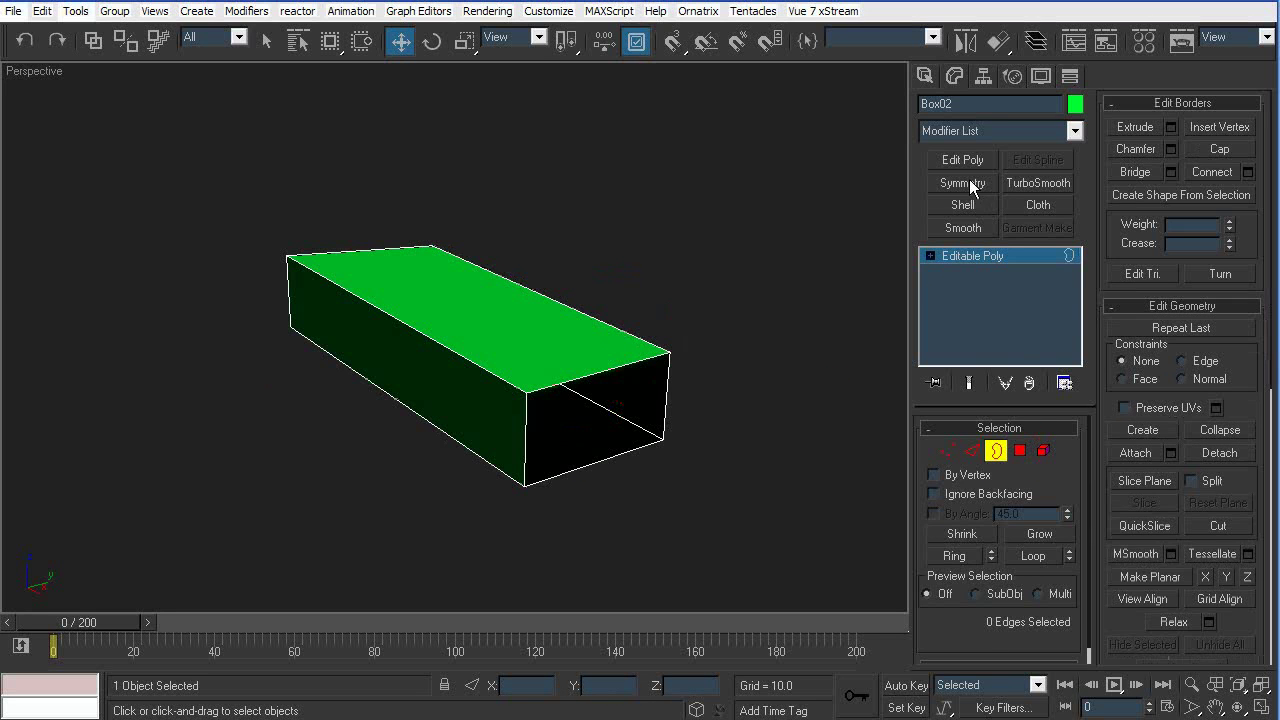
{"action": "left_click", "coordinate": [990, 448]}
Apply a Symmetry modifier to the box with mirror axis X and Flip enabled
{"action": "left_click", "coordinate": [962, 183]}
{"action": "middle_click_drag", "start_coordinate": [785, 285], "coordinate": [845, 305], "text": "alt"}
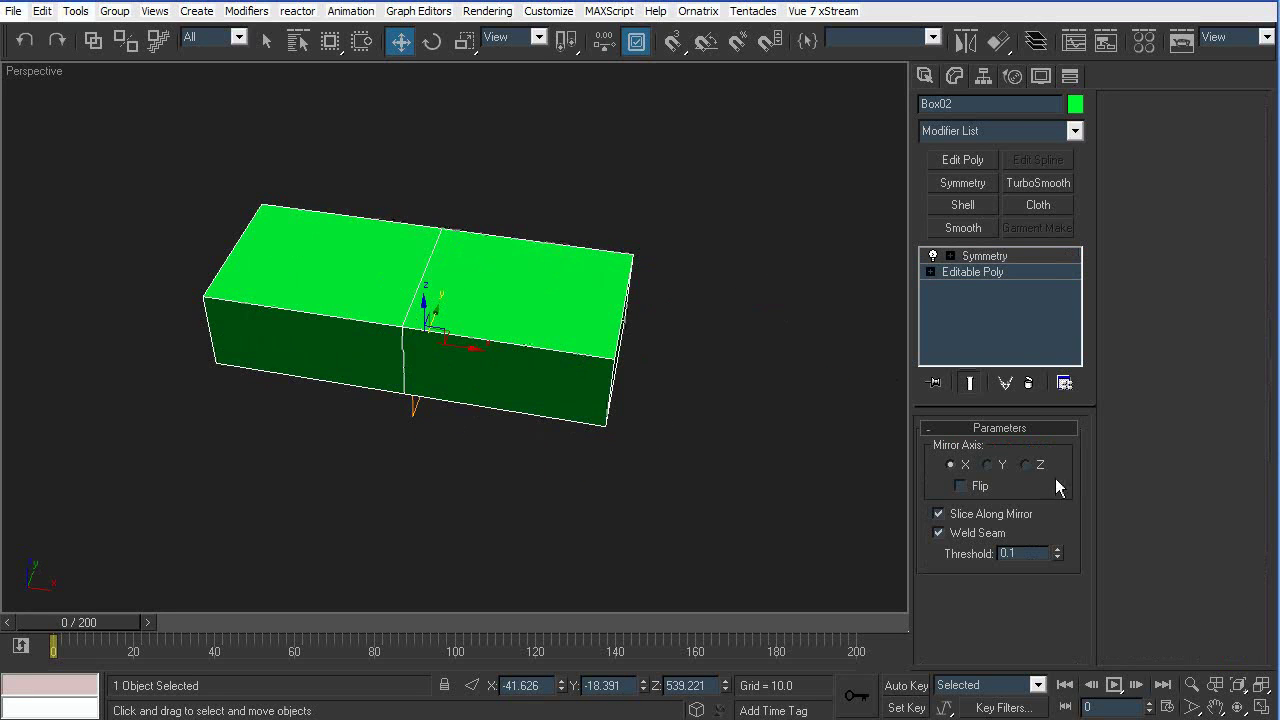
{"action": "left_click", "coordinate": [960, 486]}
{"action": "left_click", "coordinate": [985, 265]}
{"action": "key", "text": "t"}
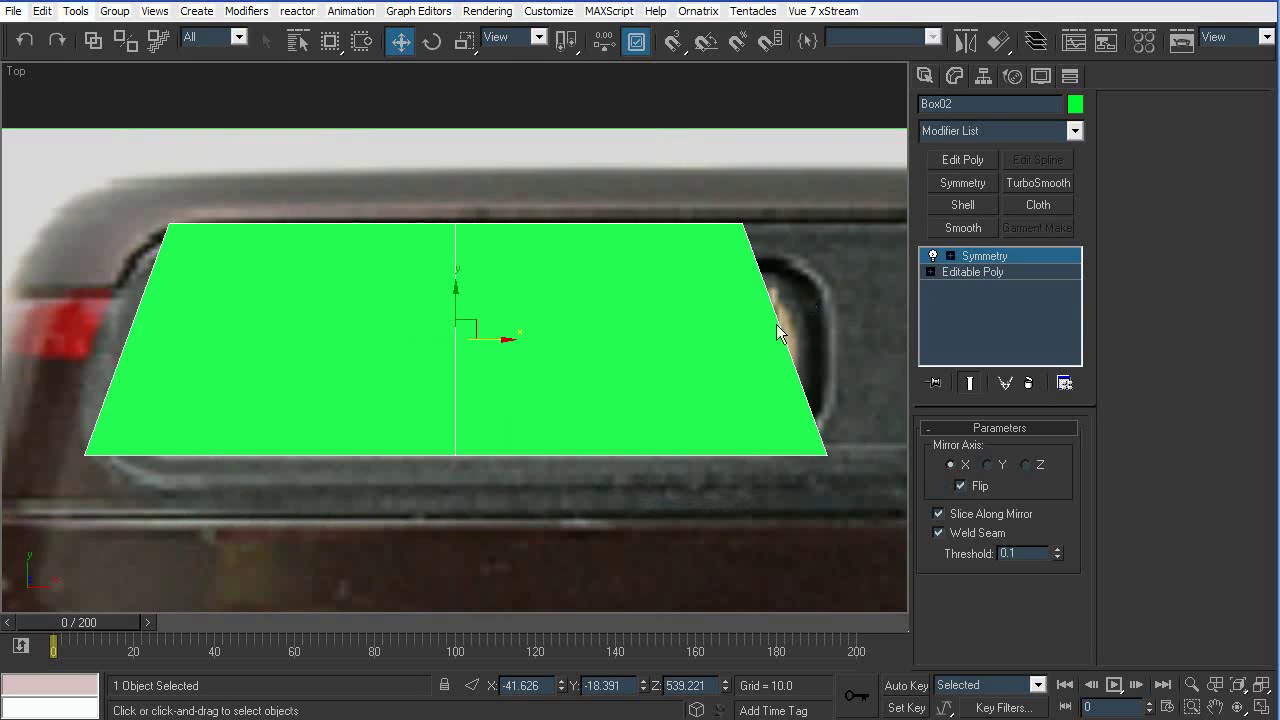
Move the box's lower vertices down to the panel's bottom line and its upper vertices down about 2.3 units to fit the panel outline
{"action": "scroll", "coordinate": [586, 371], "scroll_direction": "down", "scroll_amount": 3}
{"action": "middle_click_drag", "start_coordinate": [637, 376], "coordinate": [544, 383]}
{"action": "left_click_drag", "start_coordinate": [413, 381], "coordinate": [556, 396]}
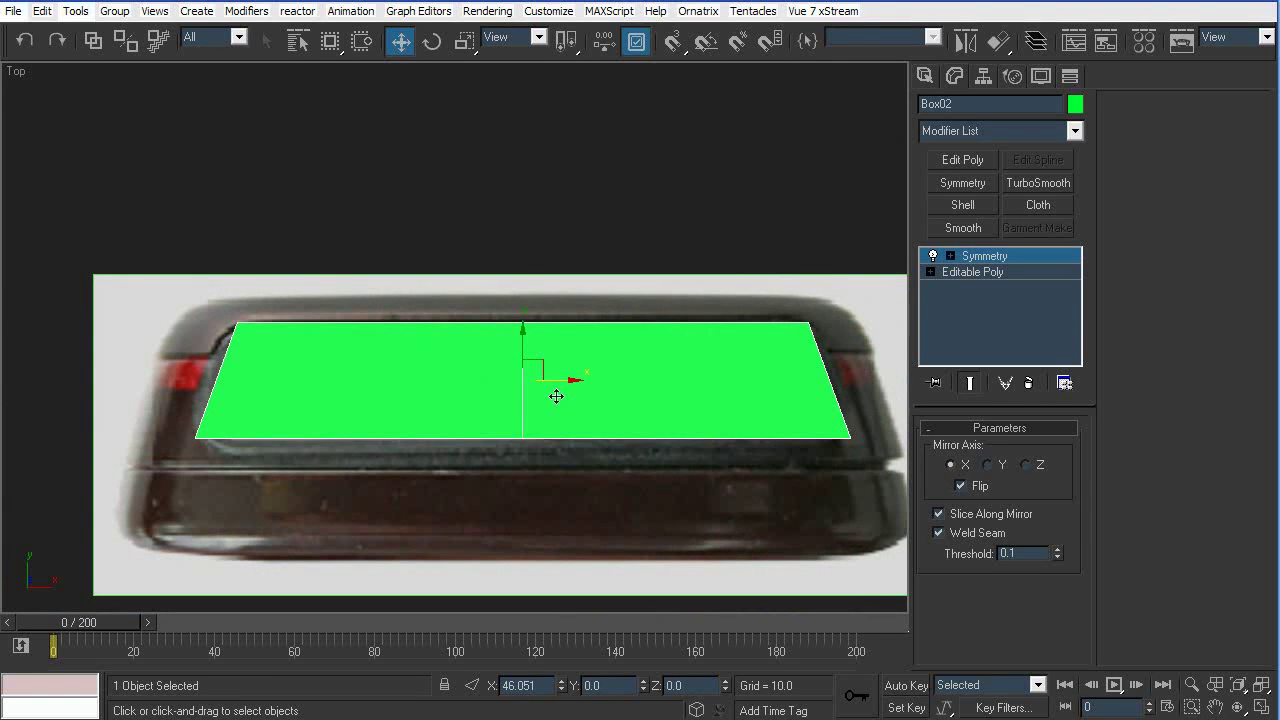
{"action": "left_click", "coordinate": [972, 272]}
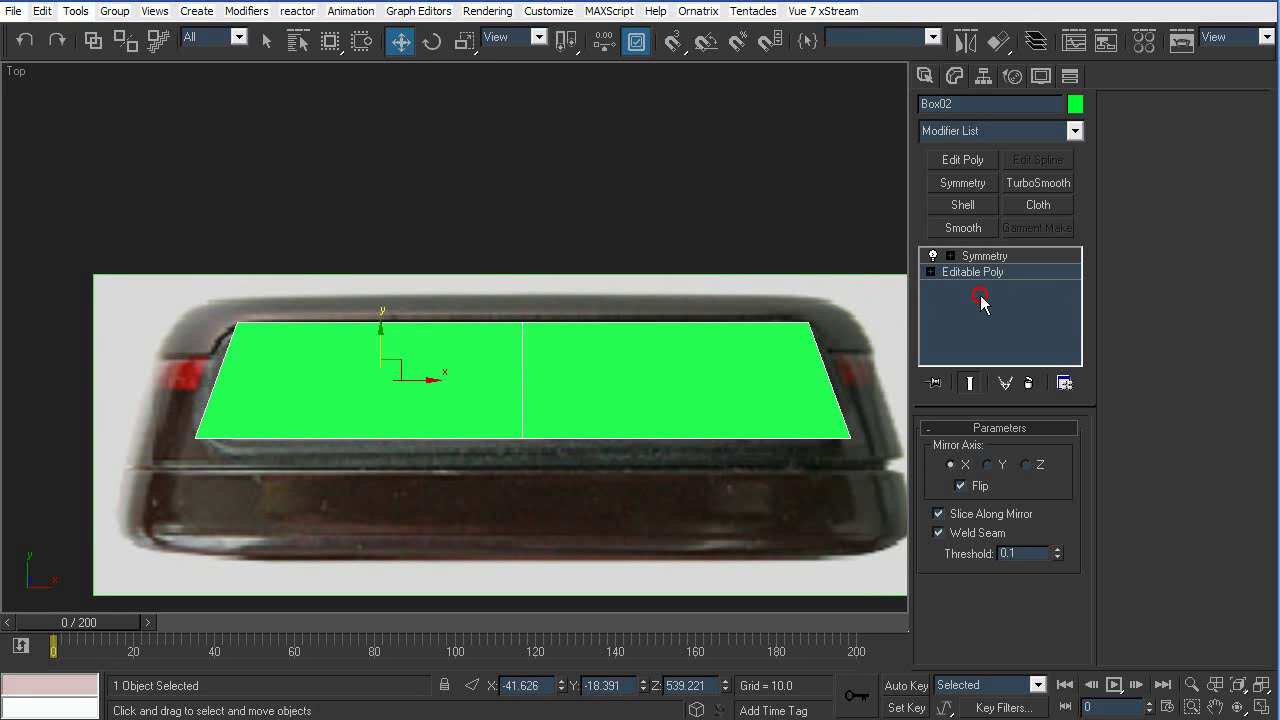
{"action": "left_click", "coordinate": [946, 450]}
{"action": "left_click", "coordinate": [257, 455]}
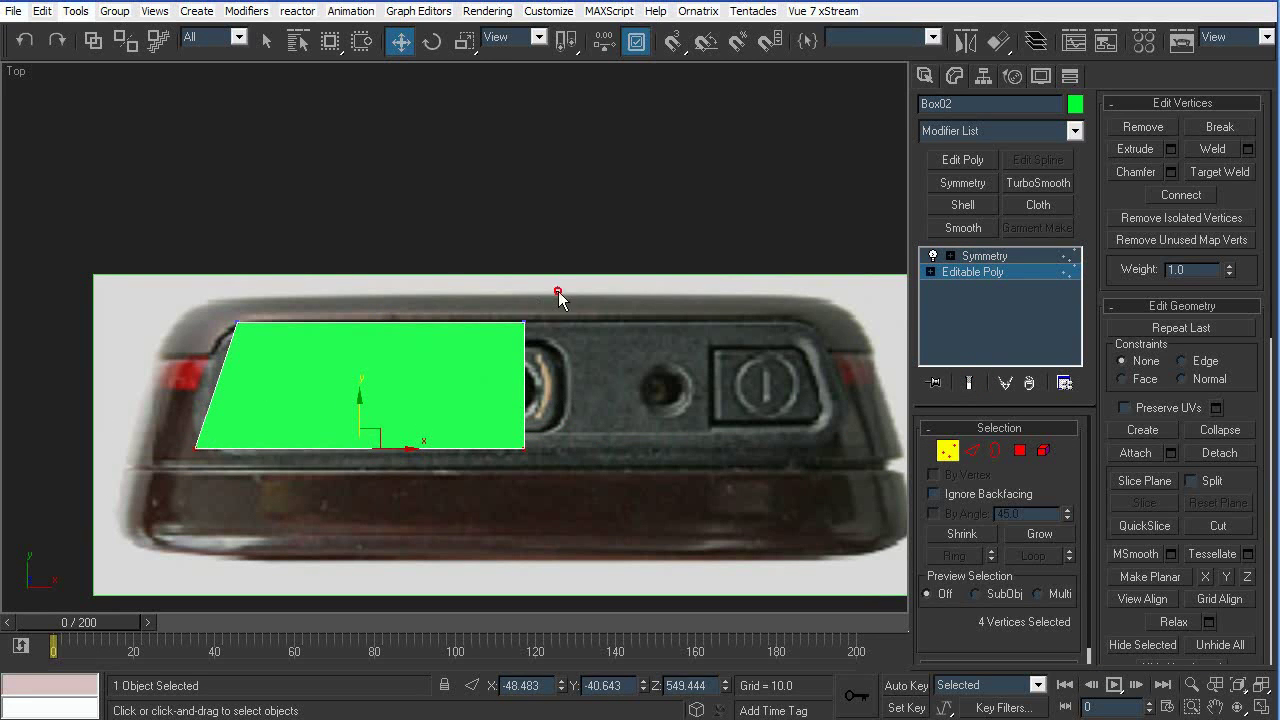
{"action": "left_click_drag", "start_coordinate": [376, 276], "coordinate": [374, 290]}
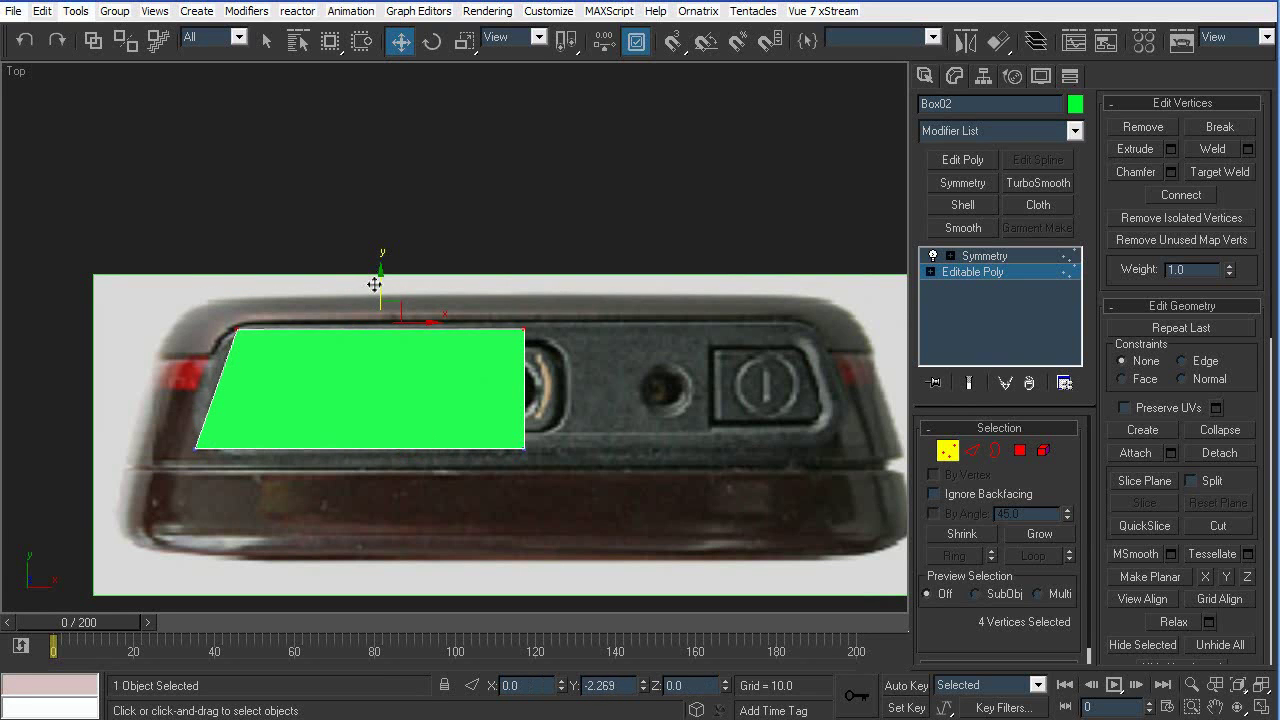
Chamfer the two corner edges of the box's slanted side by 6.29 with 4 segments
{"action": "left_click", "coordinate": [972, 450]}
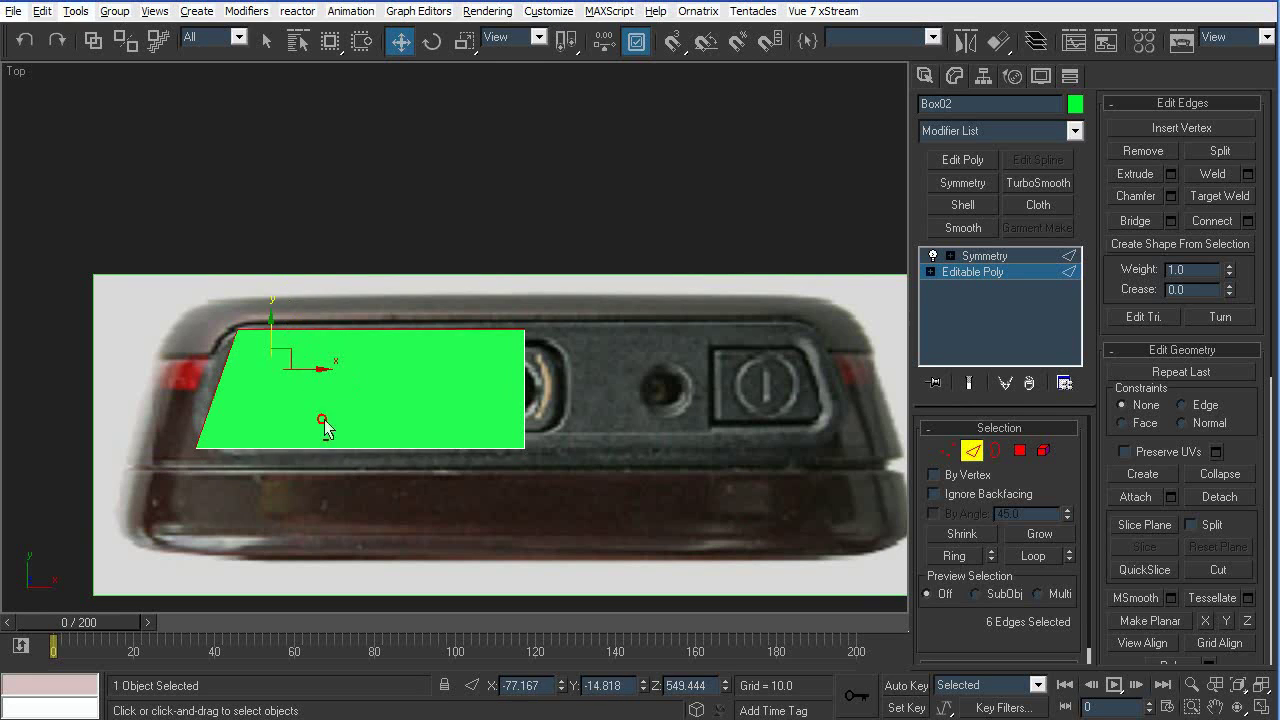
{"action": "left_click_drag", "start_coordinate": [400, 298], "coordinate": [386, 345], "text": "alt"}
{"action": "middle_click_drag", "start_coordinate": [210, 342], "coordinate": [412, 355]}
{"action": "scroll", "coordinate": [412, 355], "scroll_direction": "up", "scroll_amount": 2}
{"action": "left_click", "coordinate": [1171, 196]}
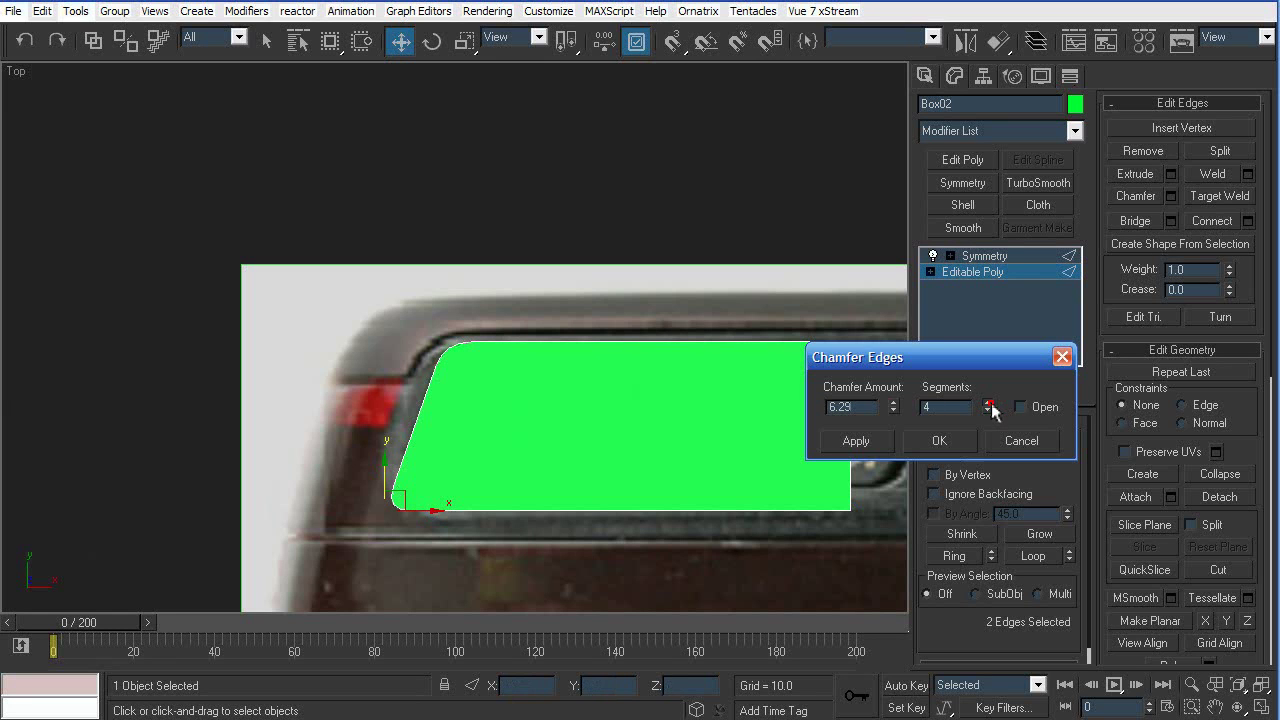
{"action": "left_click", "coordinate": [943, 441]}
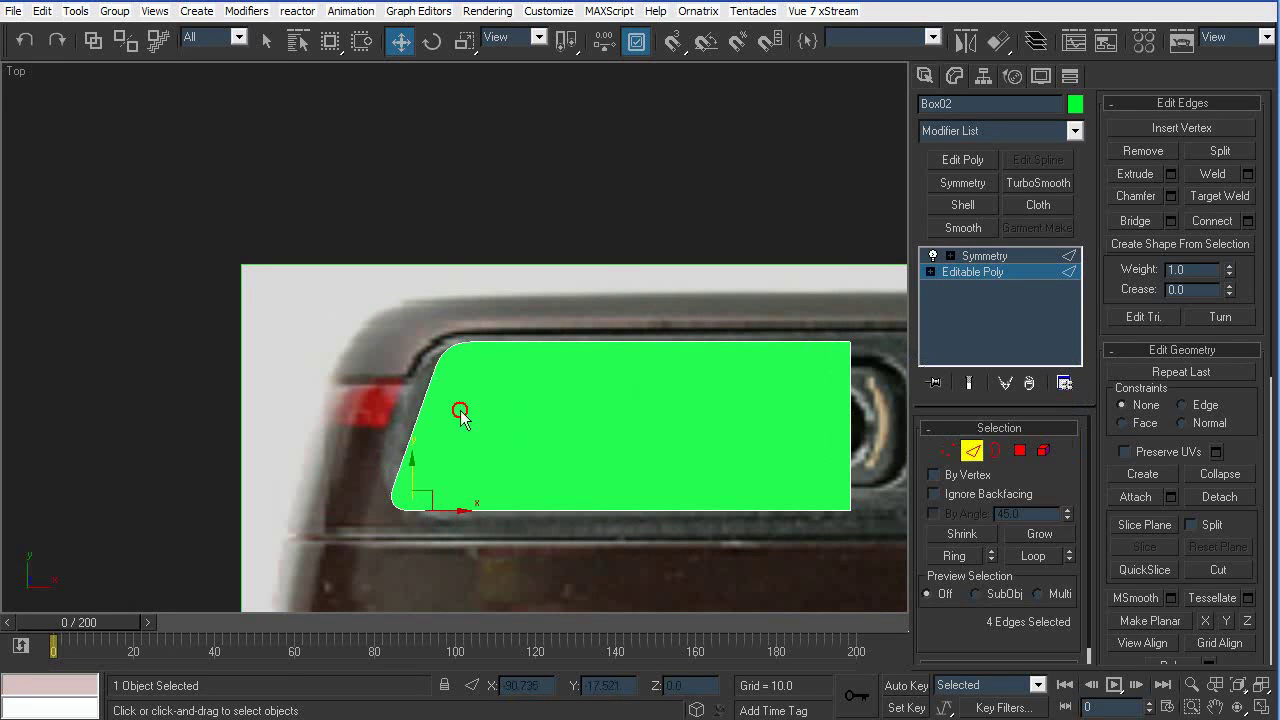
Undo the corner chamfer on the box
{"action": "scroll", "coordinate": [468, 446], "scroll_direction": "up", "scroll_amount": 2}
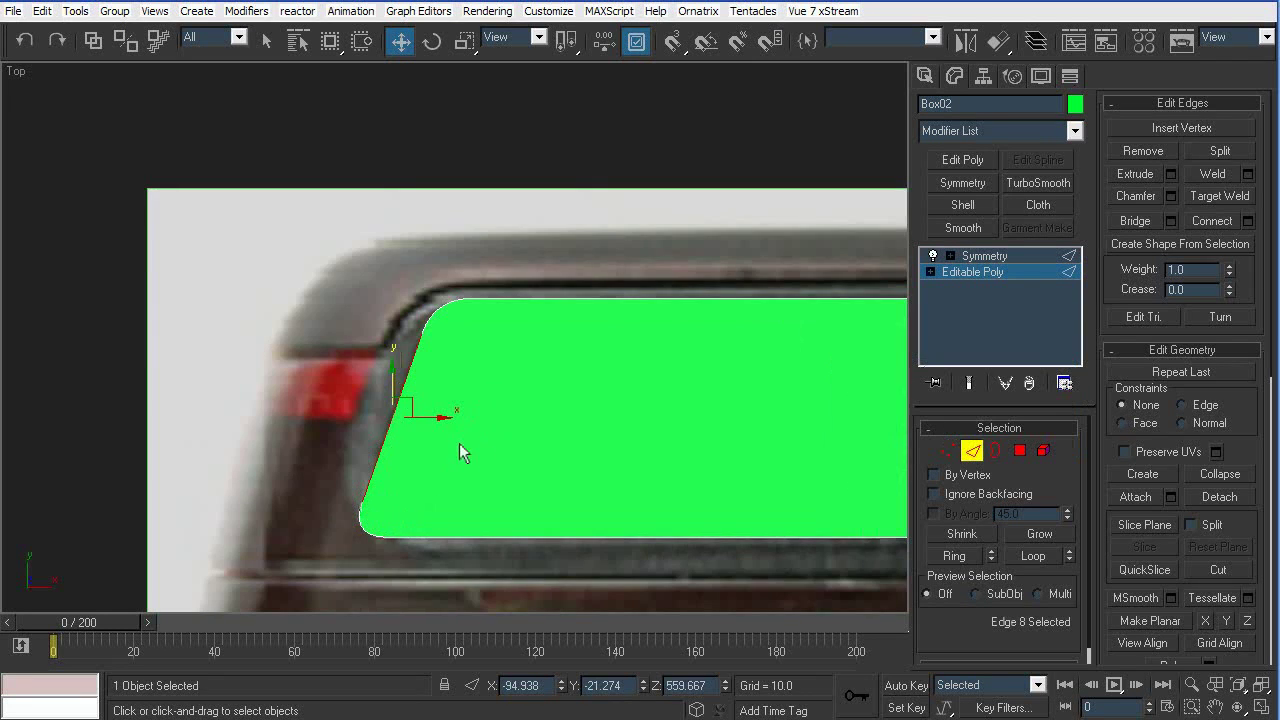
{"action": "left_click", "coordinate": [459, 443]}
{"action": "scroll", "coordinate": [560, 423], "scroll_direction": "down", "scroll_amount": 2}
{"action": "key", "text": "ctrl+z"}
{"action": "key", "text": "ctrl+z"}
{"action": "key", "text": "ctrl+z"}
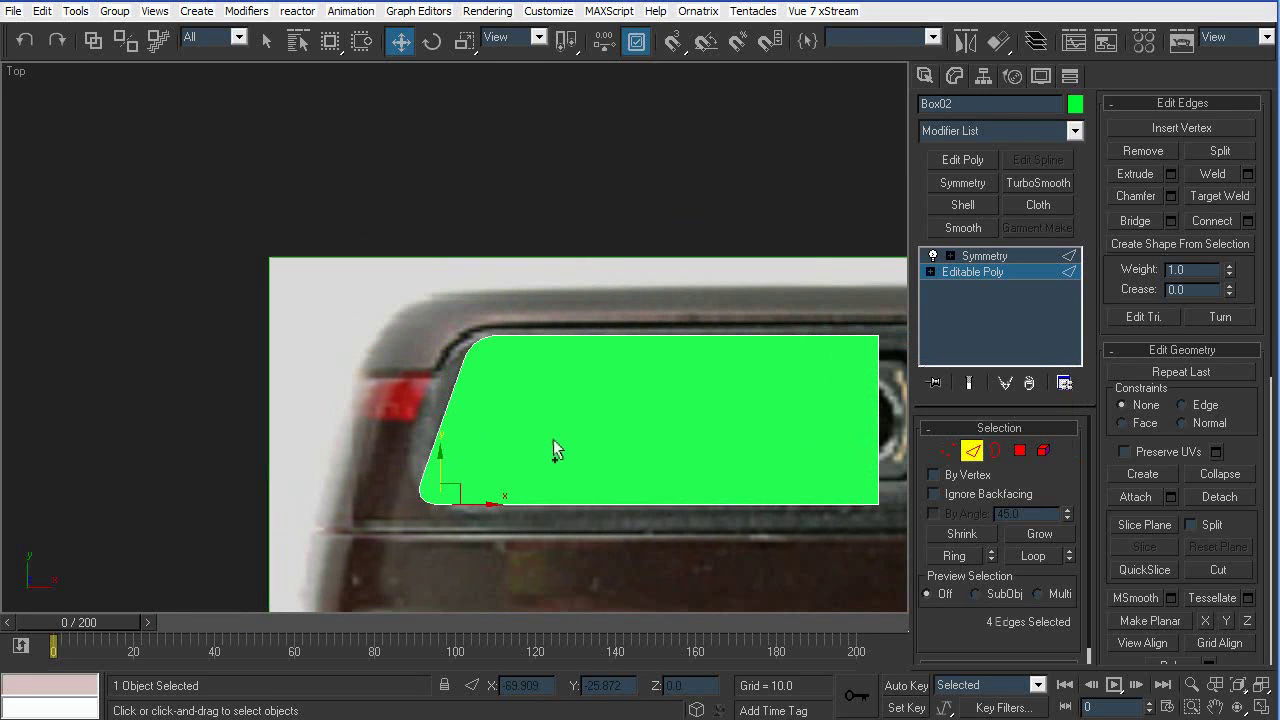
Add three lengthwise edge loops to the box and shift their outer vertices so the slanted side follows the panel's curve
{"action": "key", "text": "1"}
{"action": "left_click_drag", "start_coordinate": [477, 422], "coordinate": [474, 422]}
{"action": "key", "text": "2"}
{"action": "left_click", "coordinate": [449, 388]}
{"action": "key", "text": "alt+r"}
{"action": "key", "text": "ctrl+shift+e"}
{"action": "key", "text": "1"}
{"action": "left_click_drag", "start_coordinate": [493, 351], "coordinate": [441, 384]}
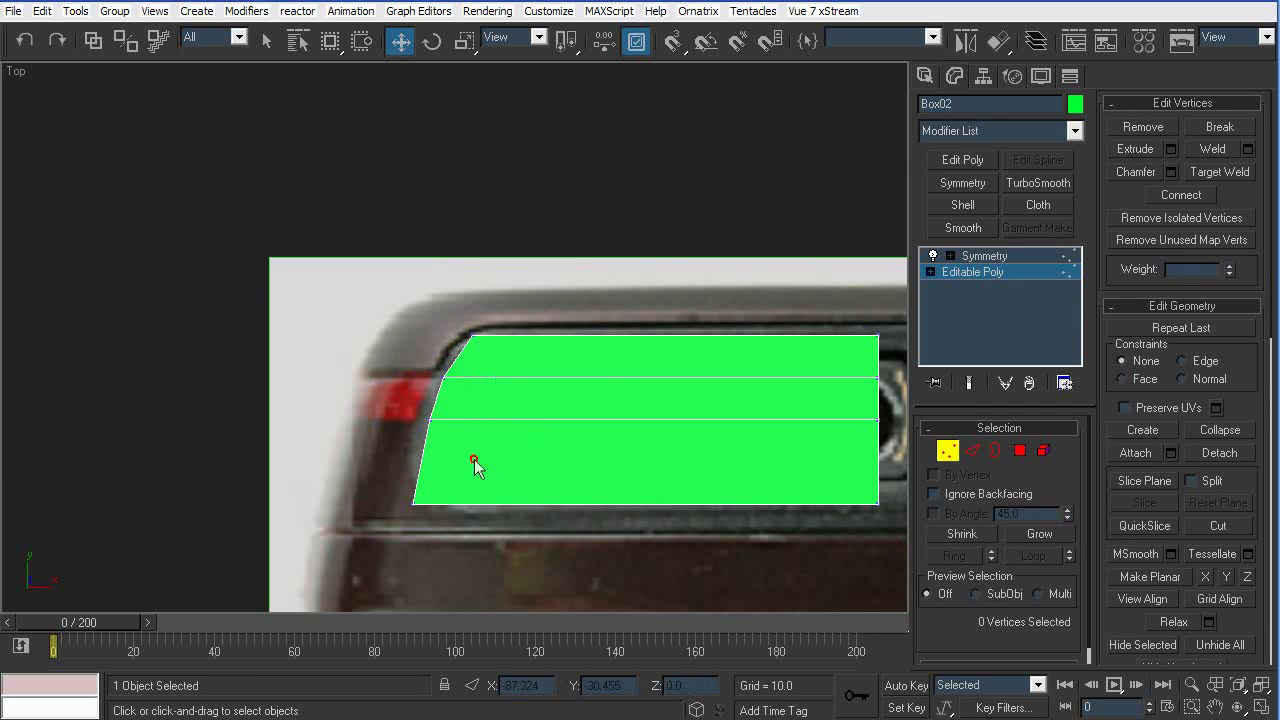
{"action": "key", "text": "2"}
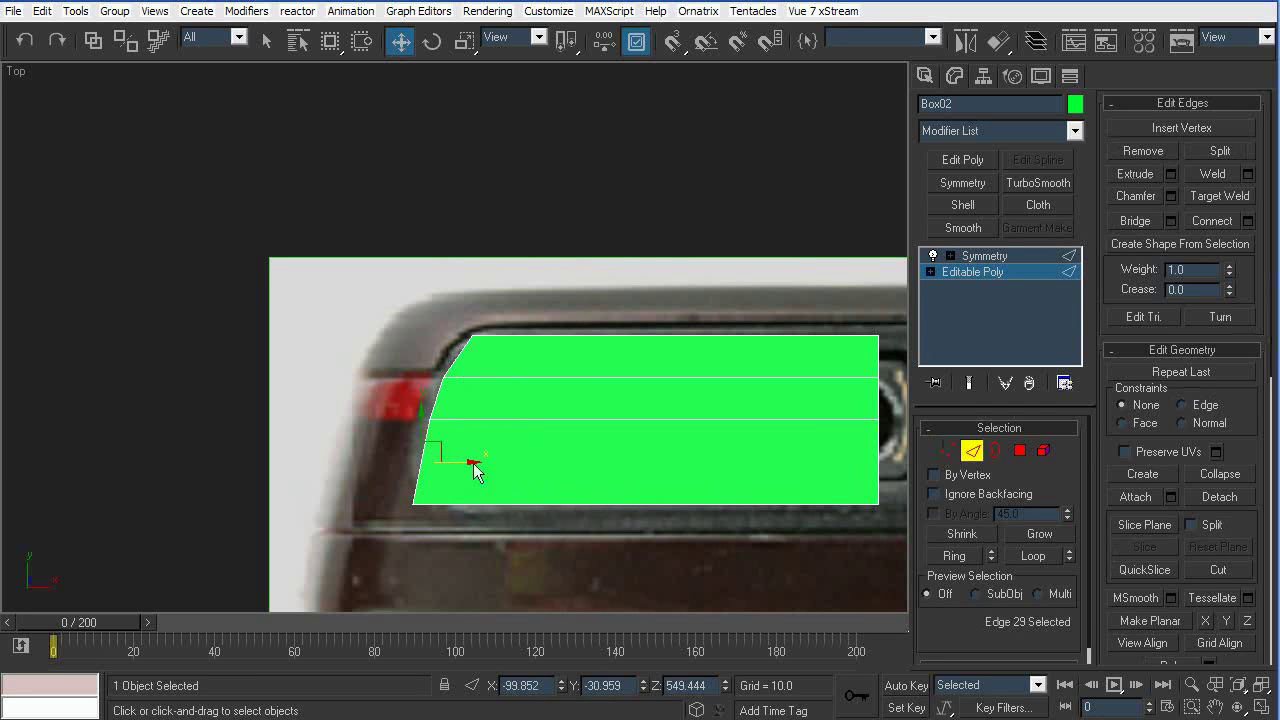
{"action": "key", "text": "1"}
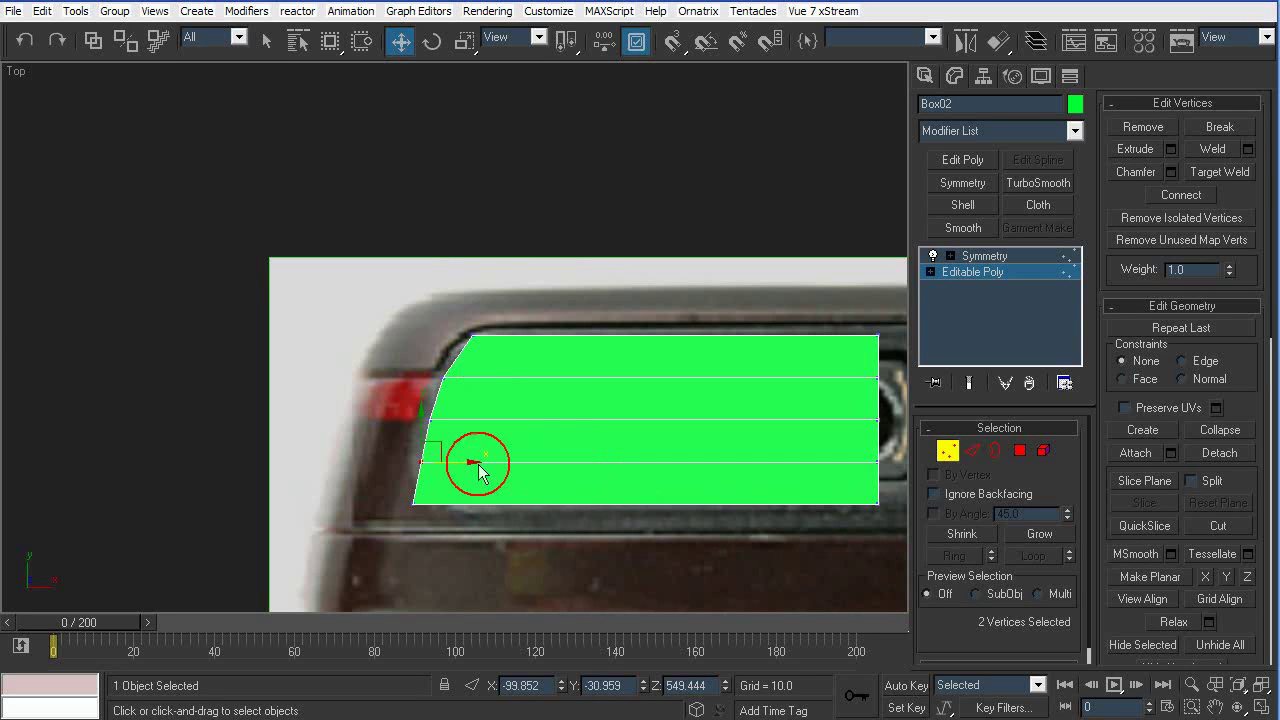
{"action": "key", "text": "2"}
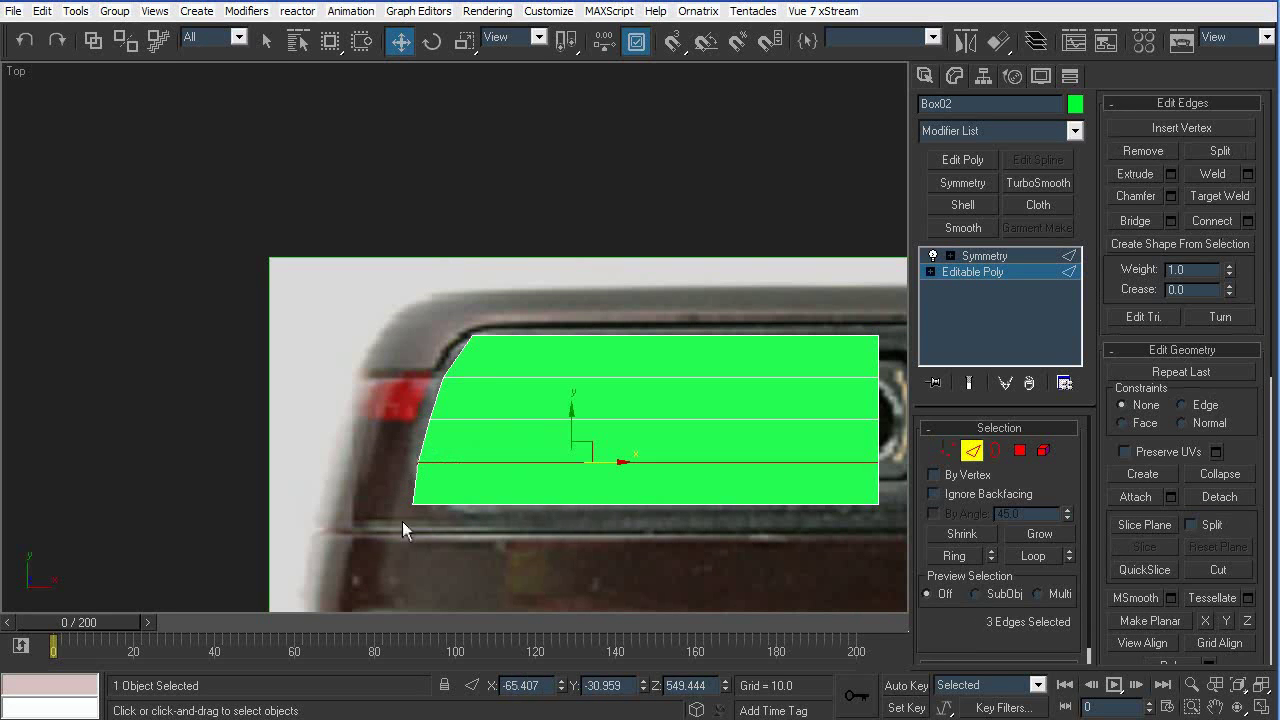
Chamfer the upper and lower corner edges of the box's curved side by 6.29 with 7 segments
{"action": "left_click", "coordinate": [452, 539]}
{"action": "left_click_drag", "start_coordinate": [423, 483], "coordinate": [484, 498]}
{"action": "left_click_drag", "start_coordinate": [350, 440], "coordinate": [456, 468], "text": "alt"}
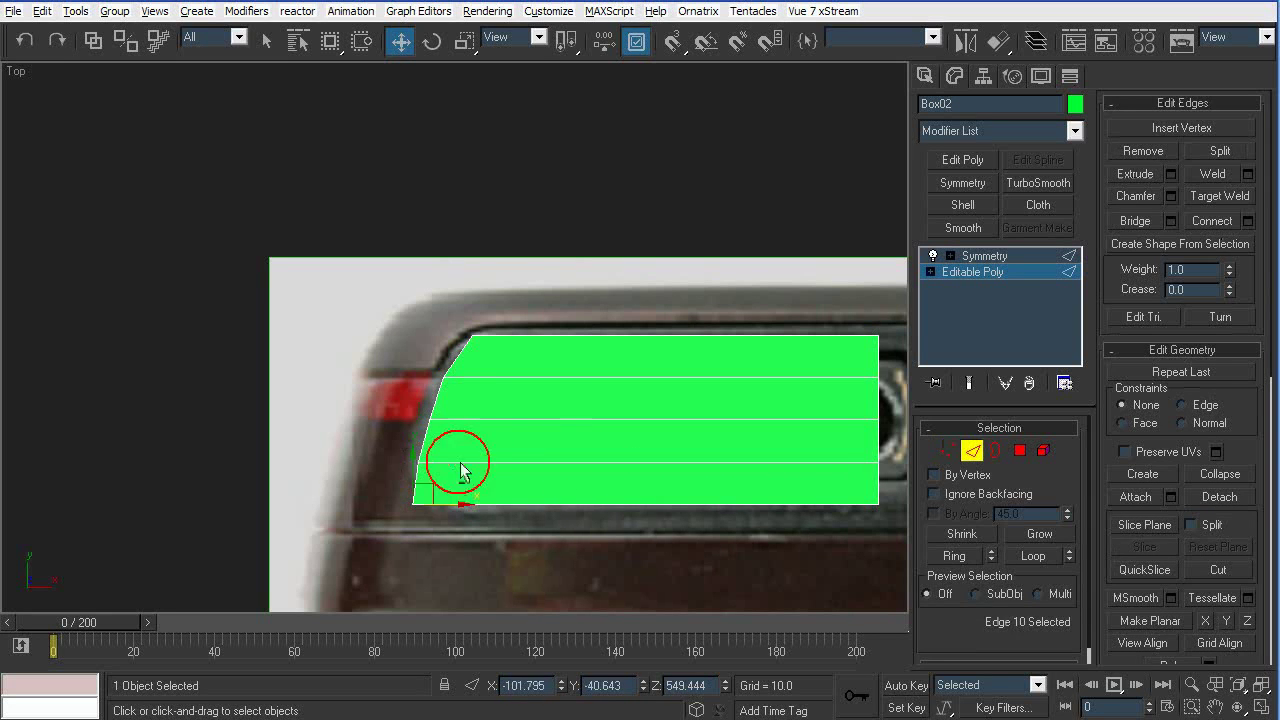
{"action": "left_click_drag", "start_coordinate": [505, 321], "coordinate": [458, 366], "text": "ctrl"}
{"action": "left_click_drag", "start_coordinate": [504, 318], "coordinate": [563, 382], "text": "alt"}
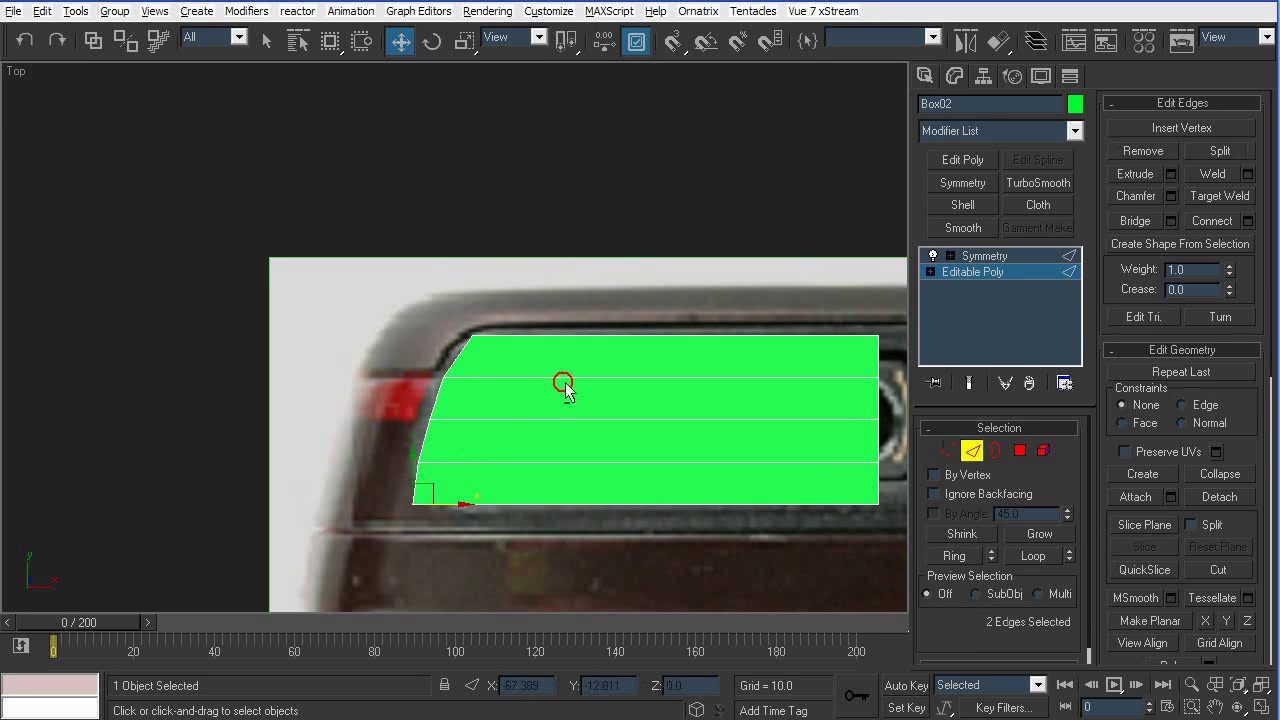
{"action": "left_click", "coordinate": [1171, 196]}
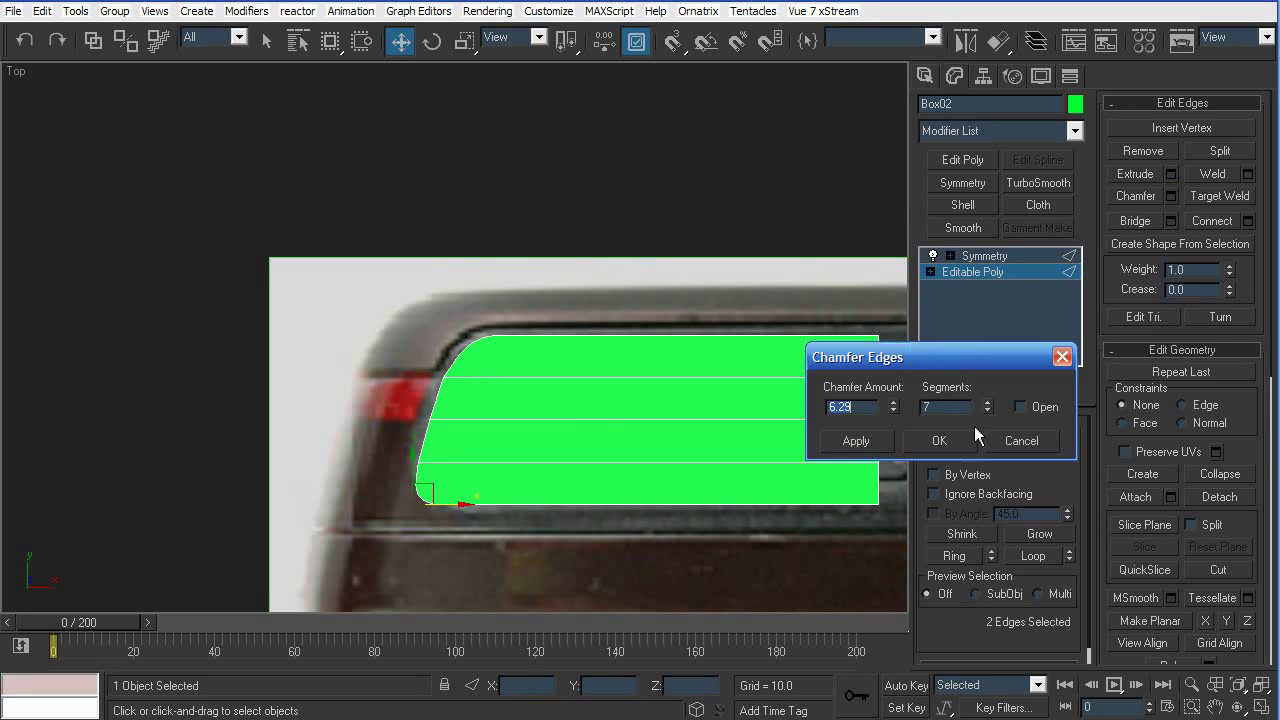
{"action": "left_click", "coordinate": [939, 441]}
Nudge the vertices of the rounded side slightly to match the connector panel's outline
{"action": "scroll", "coordinate": [583, 412], "scroll_direction": "up", "scroll_amount": 3}
{"action": "key", "text": "1"}
{"action": "left_click_drag", "start_coordinate": [335, 344], "coordinate": [342, 344]}
{"action": "left_click", "coordinate": [352, 486]}
{"action": "scroll", "coordinate": [352, 486], "scroll_direction": "down", "scroll_amount": 3}
{"action": "middle_click_drag", "start_coordinate": [352, 486], "coordinate": [271, 472]}
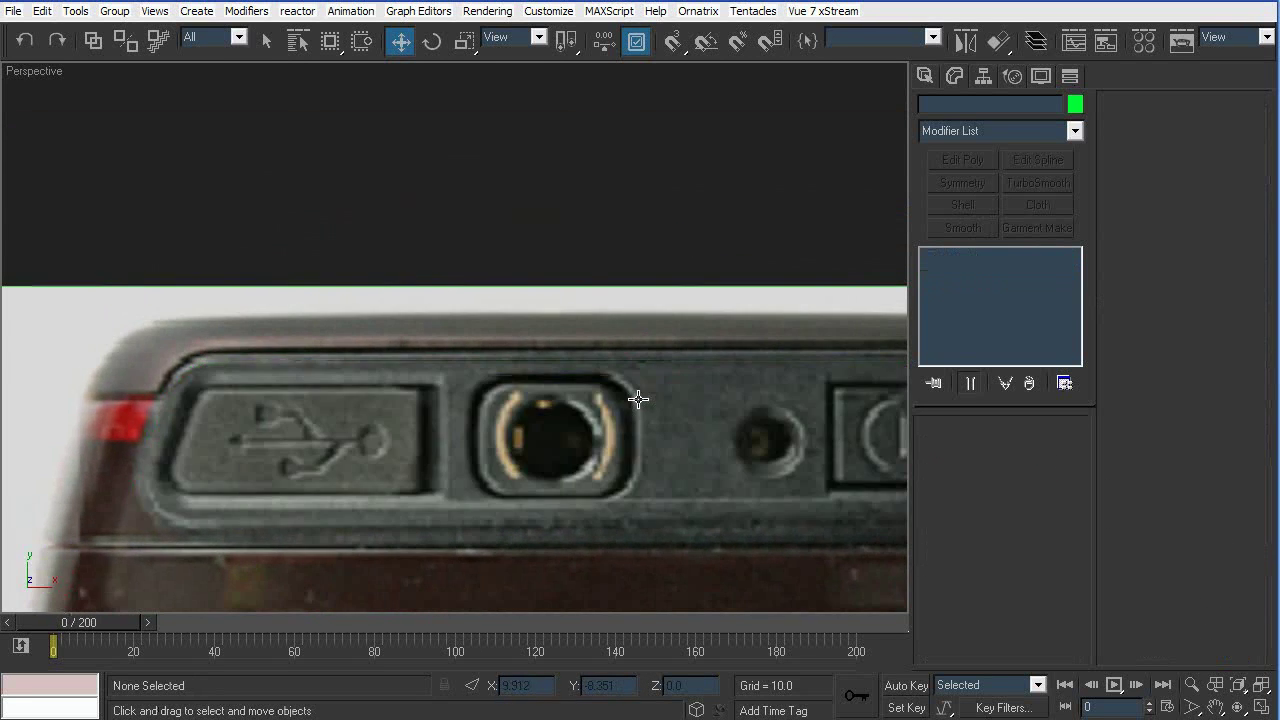
Delete the polygons on the underside of the box in the Perspective view
{"action": "scroll", "coordinate": [650, 385], "scroll_direction": "down", "scroll_amount": 8}
{"action": "left_click", "coordinate": [442, 165]}
{"action": "key", "text": "z"}
{"action": "middle_click_drag", "start_coordinate": [442, 165], "coordinate": [661, 182], "text": "alt"}
{"action": "left_click", "coordinate": [982, 275]}
{"action": "left_click", "coordinate": [1015, 450]}
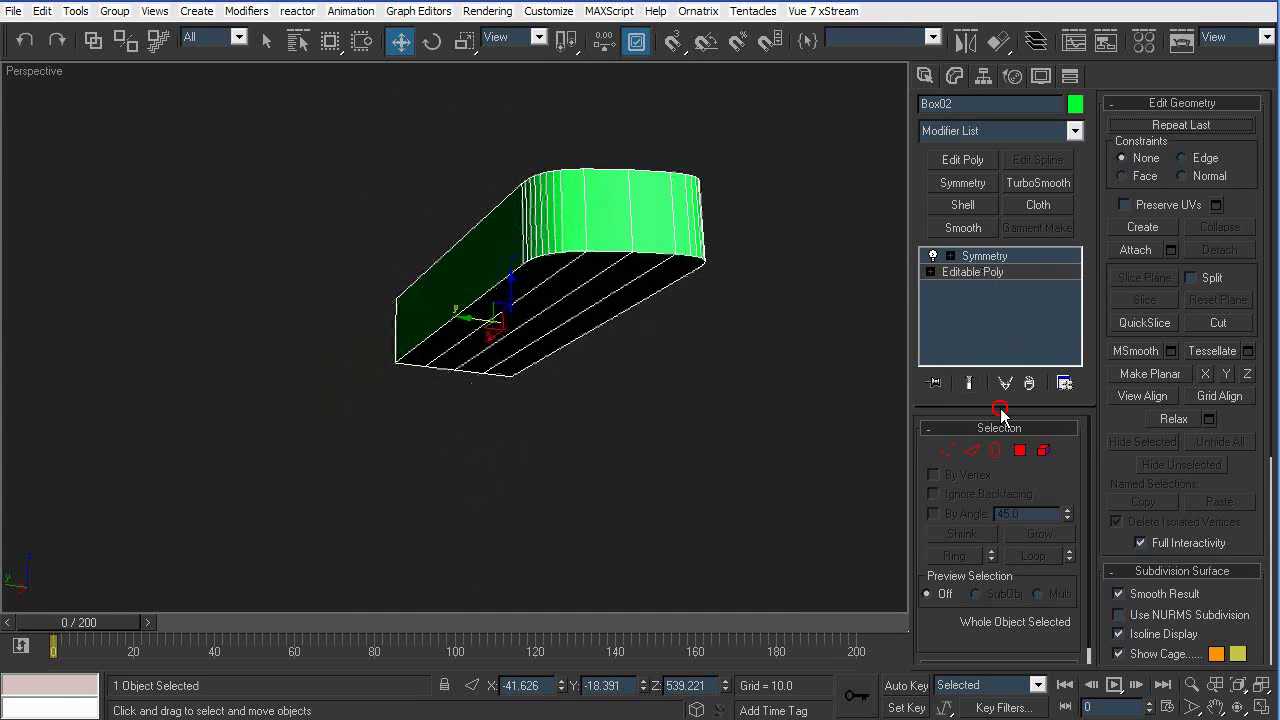
{"action": "left_click", "coordinate": [650, 280]}
{"action": "left_click", "coordinate": [634, 272], "text": "ctrl"}
{"action": "left_click", "coordinate": [600, 265], "text": "ctrl"}
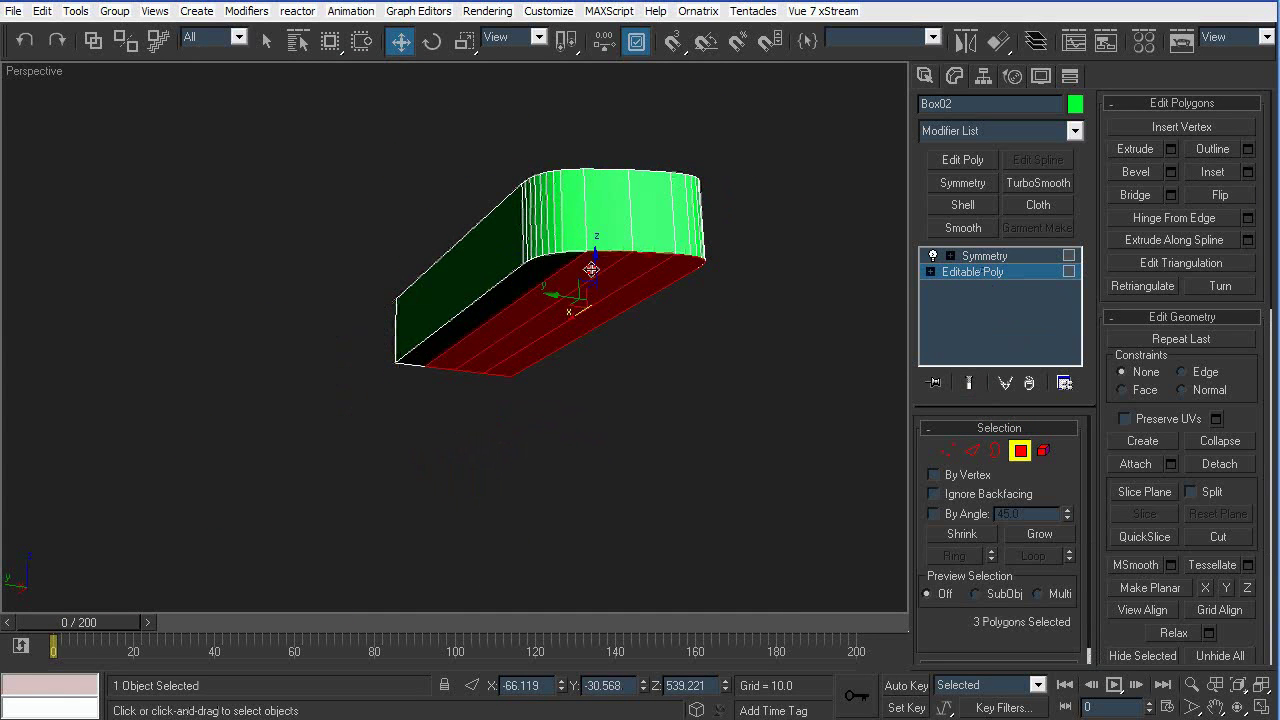
{"action": "key", "text": "Delete"}
{"action": "left_click", "coordinate": [1022, 453]}
{"action": "left_click", "coordinate": [777, 337]}
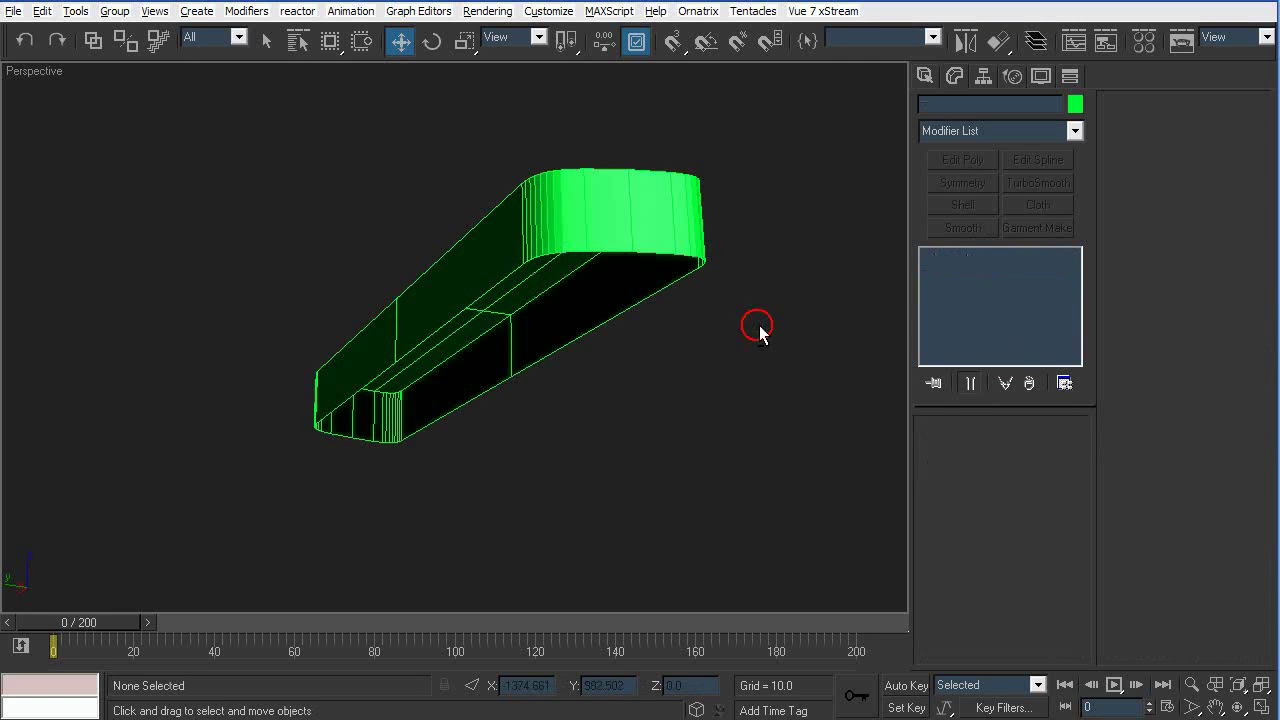
Unhide all the phone parts around the box
{"action": "middle_click_drag", "start_coordinate": [777, 337], "coordinate": [648, 370], "text": "alt"}
{"action": "right_click", "coordinate": [647, 370]}
{"action": "left_click", "coordinate": [697, 282]}
Select the open border of the middle band (Box01) along the seam with the phone's front side
{"action": "middle_click_drag", "start_coordinate": [697, 284], "coordinate": [528, 376], "text": "alt"}
{"action": "scroll", "coordinate": [480, 401], "scroll_direction": "up", "scroll_amount": 3}
{"action": "left_click", "coordinate": [480, 401]}
{"action": "left_click", "coordinate": [969, 276]}
{"action": "left_click", "coordinate": [996, 451]}
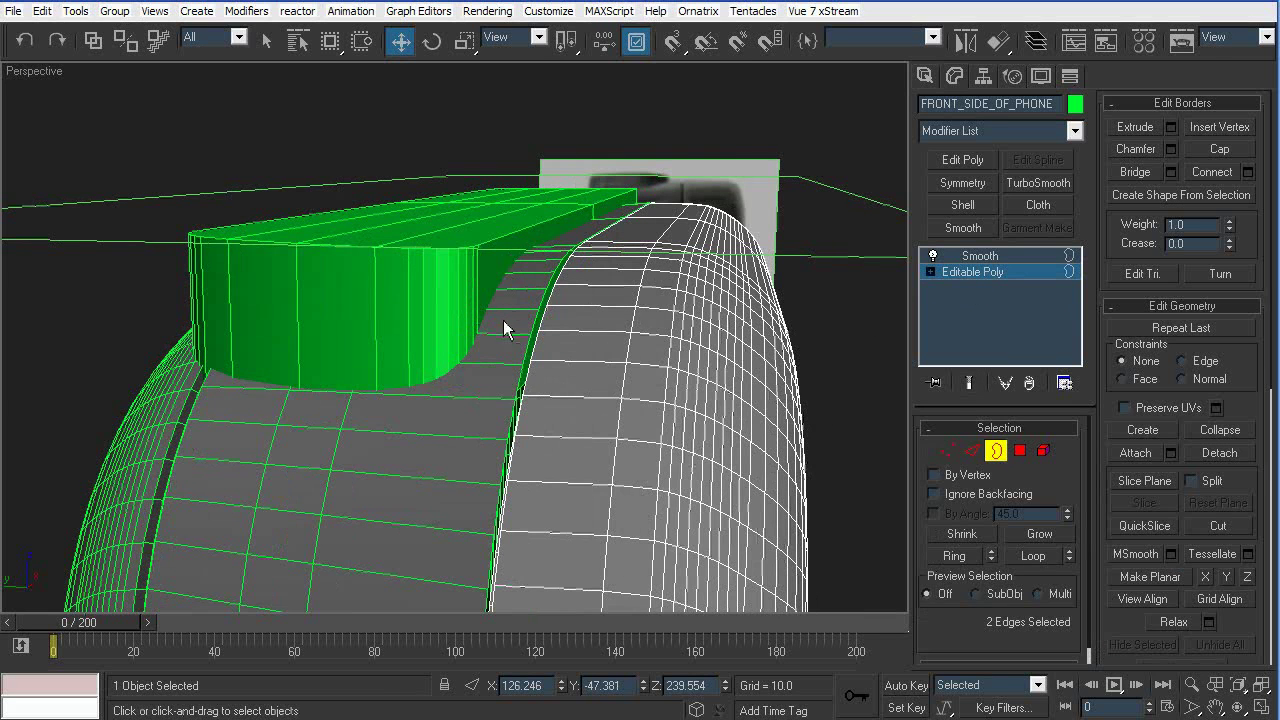
{"action": "left_click", "coordinate": [991, 452]}
{"action": "left_click", "coordinate": [523, 282]}
{"action": "left_click", "coordinate": [963, 273]}
{"action": "left_click", "coordinate": [992, 454]}
{"action": "left_click", "coordinate": [540, 308]}
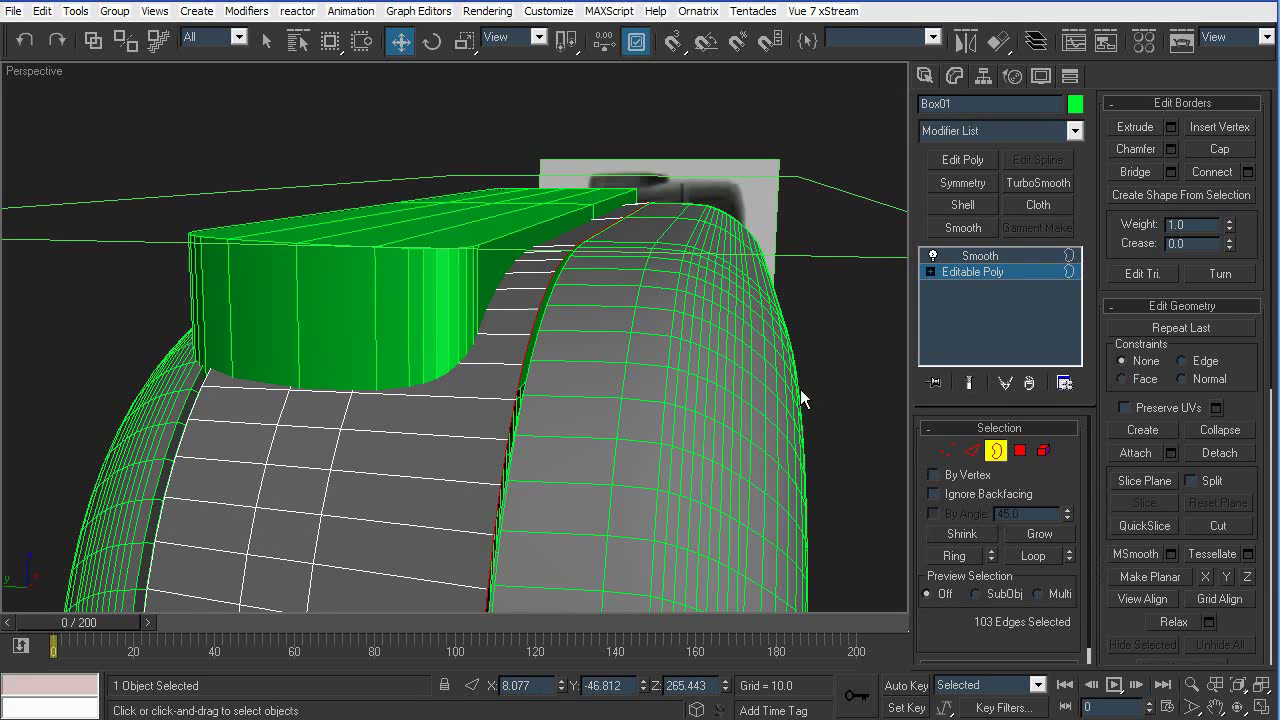
Isolate the middle band and extend its open border inward with a scaled copy, stretching the new border to about 103% in Z
{"action": "key", "text": "alt+q"}
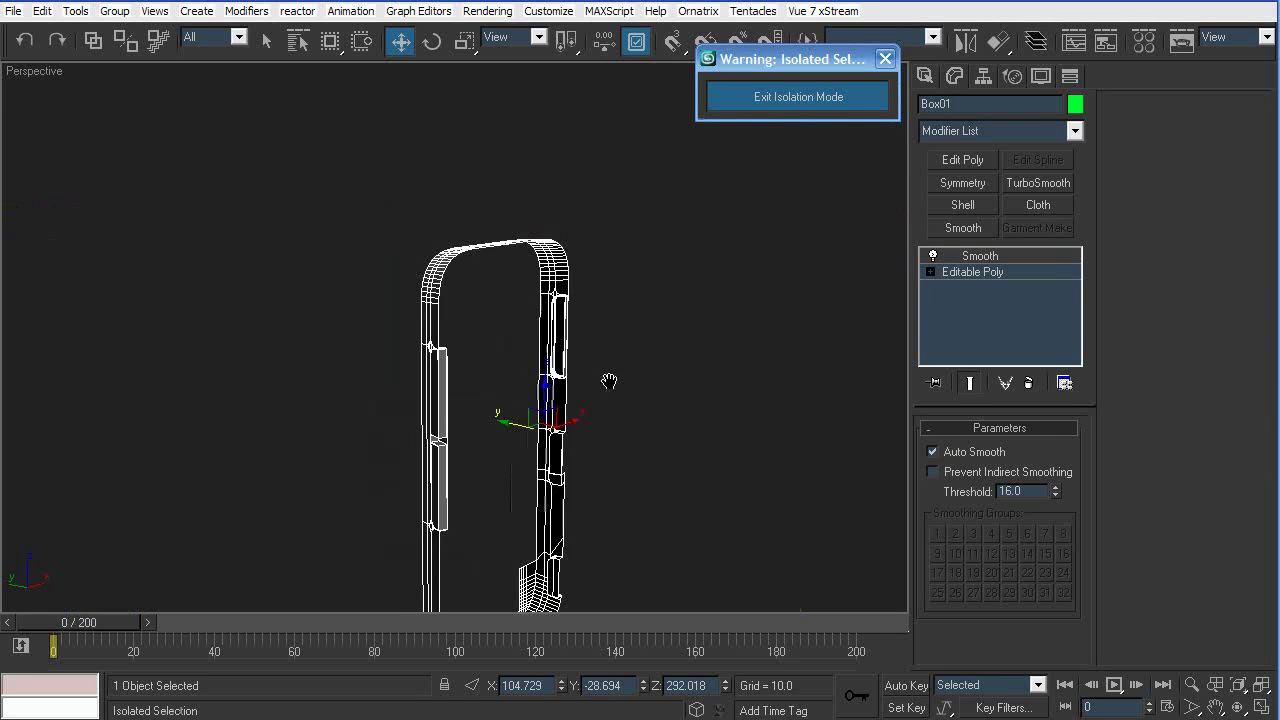
{"action": "left_click", "coordinate": [966, 275]}
{"action": "left_click", "coordinate": [998, 451]}
{"action": "middle_click_drag", "start_coordinate": [566, 310], "coordinate": [525, 195], "text": "alt"}
{"action": "key", "text": "e"}
{"action": "key", "text": "r"}
{"action": "left_click_drag", "start_coordinate": [492, 509], "coordinate": [495, 508], "text": "shift"}
{"action": "key", "text": "w"}
{"action": "key", "text": "r"}
{"action": "left_click_drag", "start_coordinate": [489, 464], "coordinate": [490, 461]}
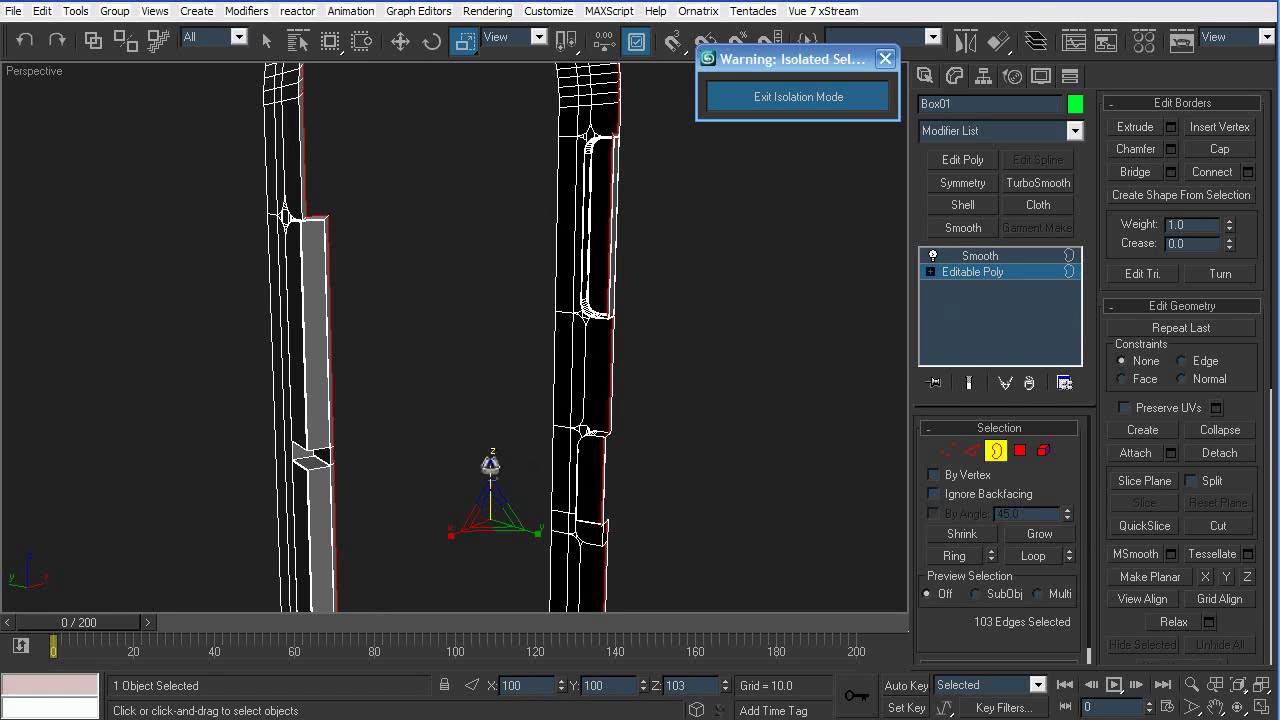
Extrude the band's border about 7 units along Y beneath the phone's front side and leave isolation
{"action": "middle_click_drag", "start_coordinate": [490, 467], "coordinate": [567, 524], "text": "alt"}
{"action": "key", "text": "w"}
{"action": "left_click_drag", "start_coordinate": [463, 515], "coordinate": [475, 518], "text": "shift"}
{"action": "left_click", "coordinate": [750, 100]}
{"action": "right_click", "coordinate": [705, 190]}
{"action": "left_click", "coordinate": [674, 120]}
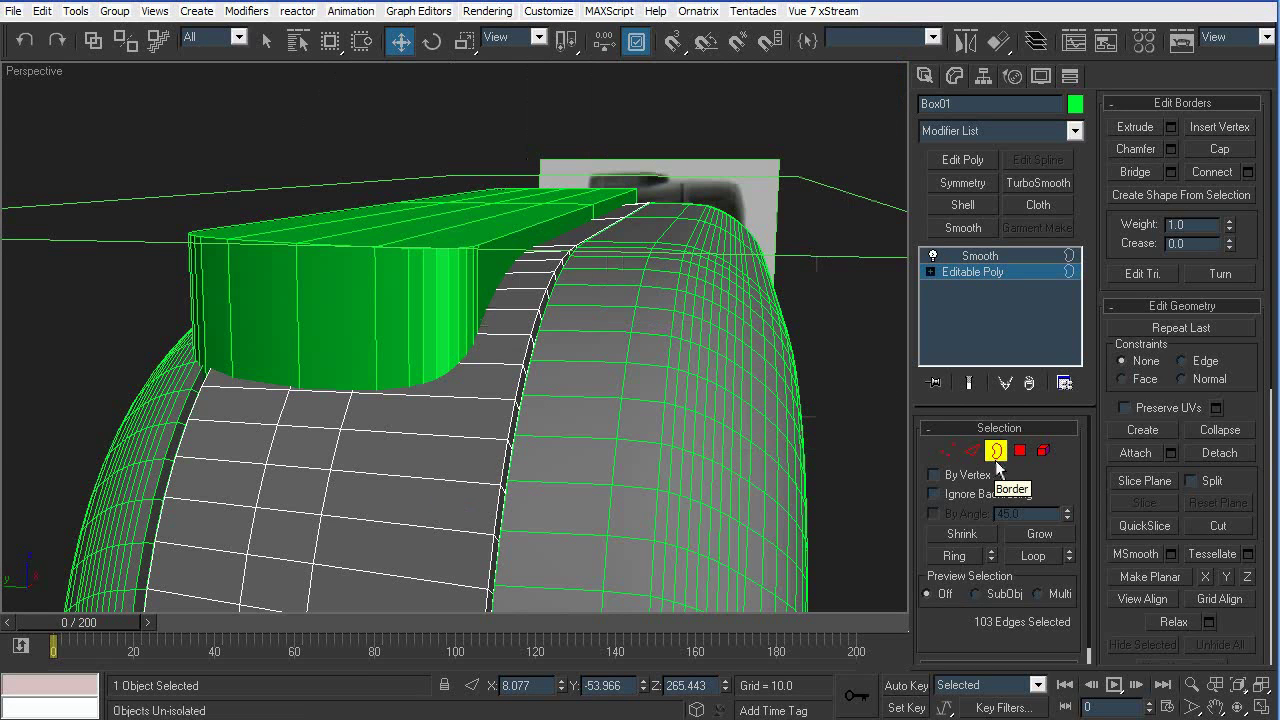
Examine the seam between the middle band and the front side around the phone's top end
{"action": "left_click", "coordinate": [994, 456]}
{"action": "left_click", "coordinate": [847, 280]}
{"action": "middle_click_drag", "start_coordinate": [797, 334], "coordinate": [594, 326], "text": "alt"}
{"action": "scroll", "coordinate": [599, 290], "scroll_direction": "down", "scroll_amount": 4}
{"action": "left_click", "coordinate": [469, 242]}
{"action": "scroll", "coordinate": [486, 246], "scroll_direction": "up", "scroll_amount": 4}
{"action": "middle_click_drag", "start_coordinate": [486, 246], "coordinate": [535, 345], "text": "alt"}
{"action": "middle_click_drag", "start_coordinate": [594, 259], "coordinate": [623, 306], "text": "alt"}
{"action": "left_click", "coordinate": [700, 206]}
{"action": "key", "text": "F4"}
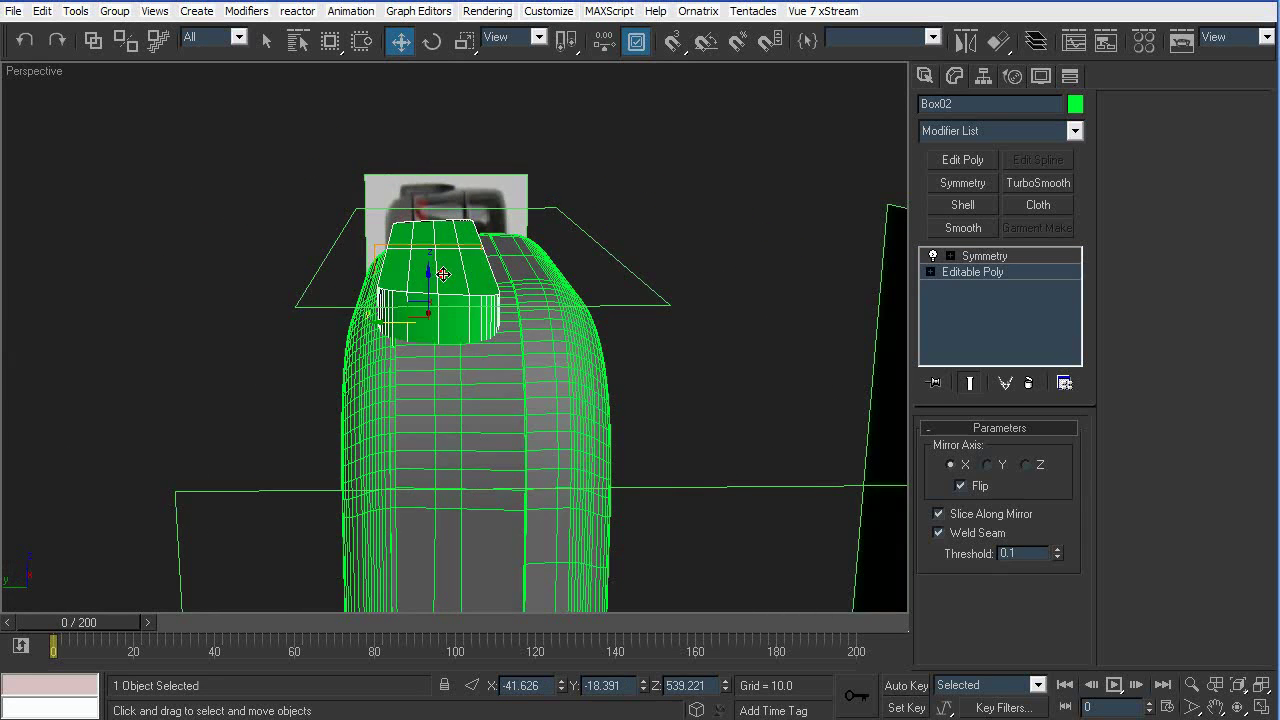
Hide everything except the box and the reference plane in the Top view, and make the box see-through
{"action": "left_click", "coordinate": [443, 274]}
{"action": "key", "text": "t"}
{"action": "key", "text": "ctrl+i"}
{"action": "right_click", "coordinate": [792, 255]}
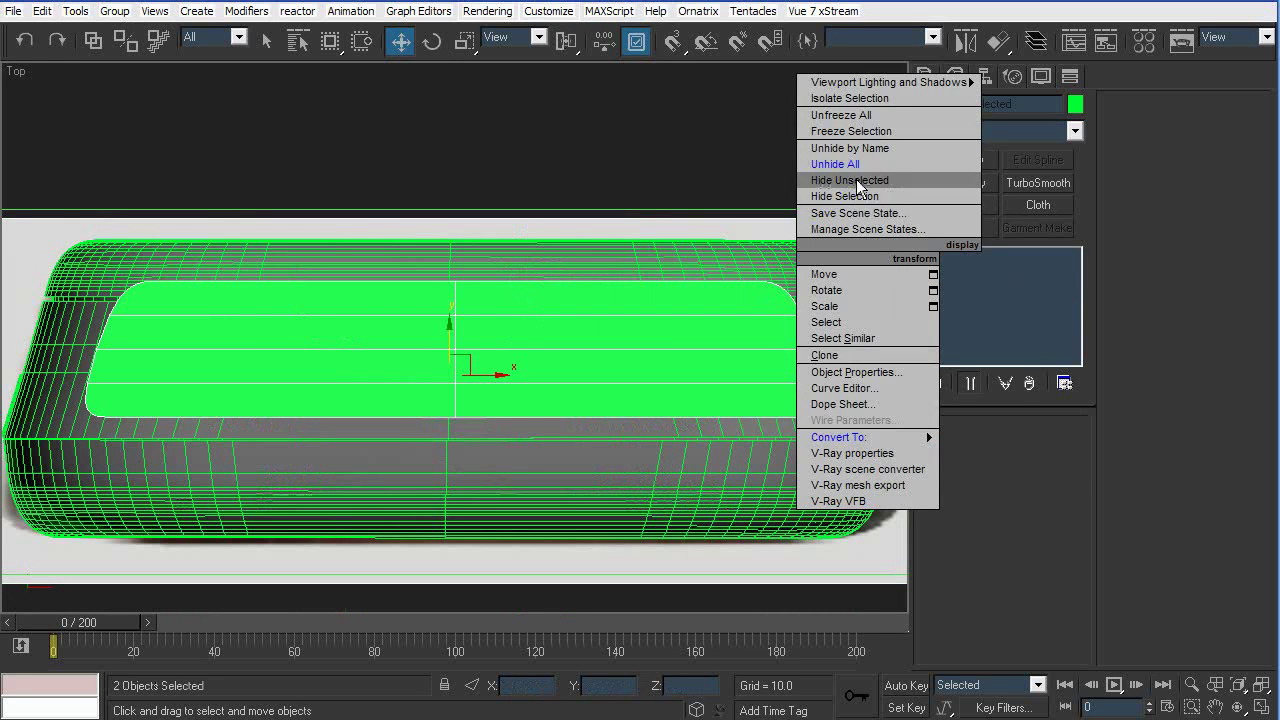
{"action": "left_click", "coordinate": [840, 195]}
{"action": "key", "text": "ctrl+i"}
{"action": "key", "text": "alt+x"}
{"action": "left_click", "coordinate": [586, 212]}
{"action": "left_click", "coordinate": [326, 312]}
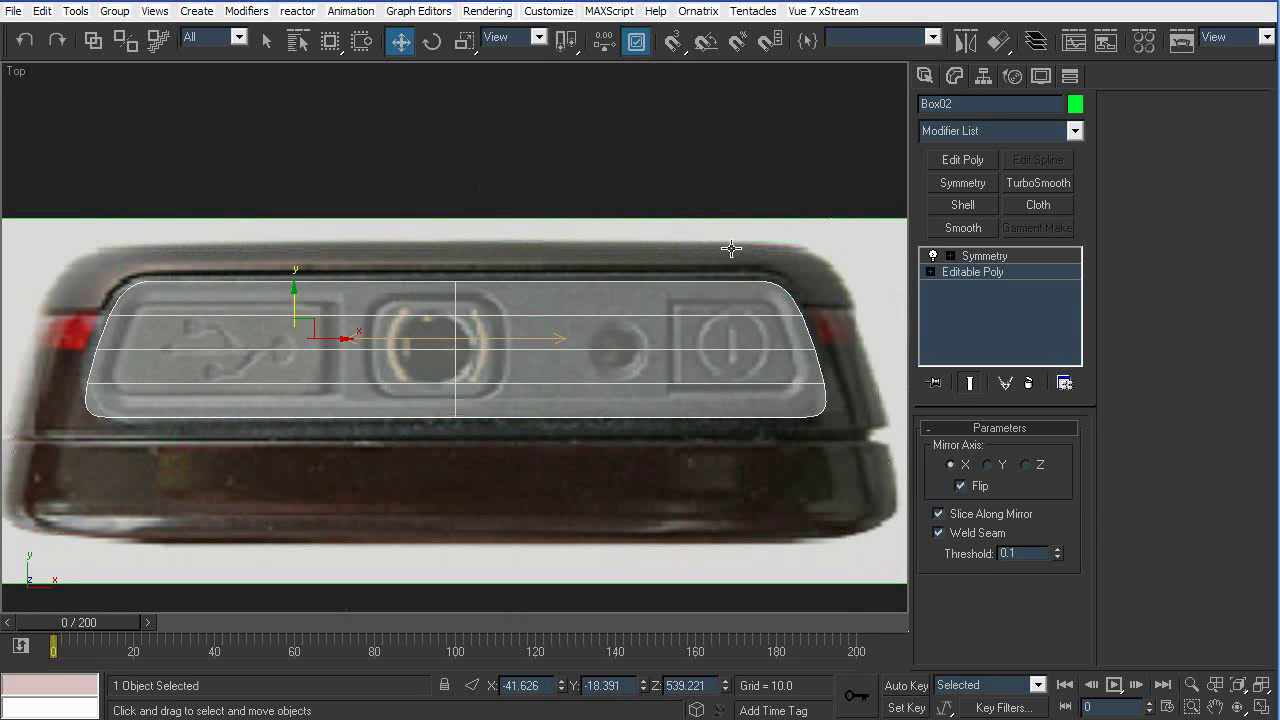
Collapse the box with its Symmetry modifier into an Editable Poly
{"action": "middle_click_drag", "start_coordinate": [518, 357], "coordinate": [568, 355]}
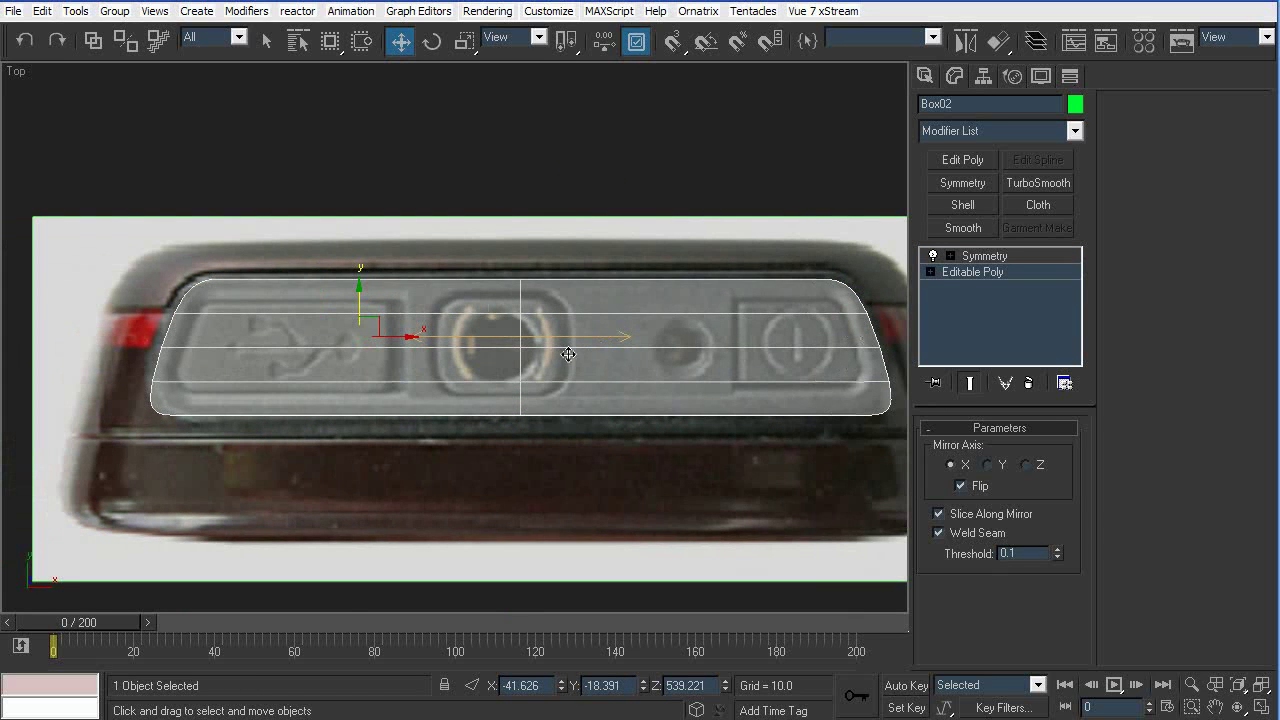
{"action": "left_click", "coordinate": [975, 272]}
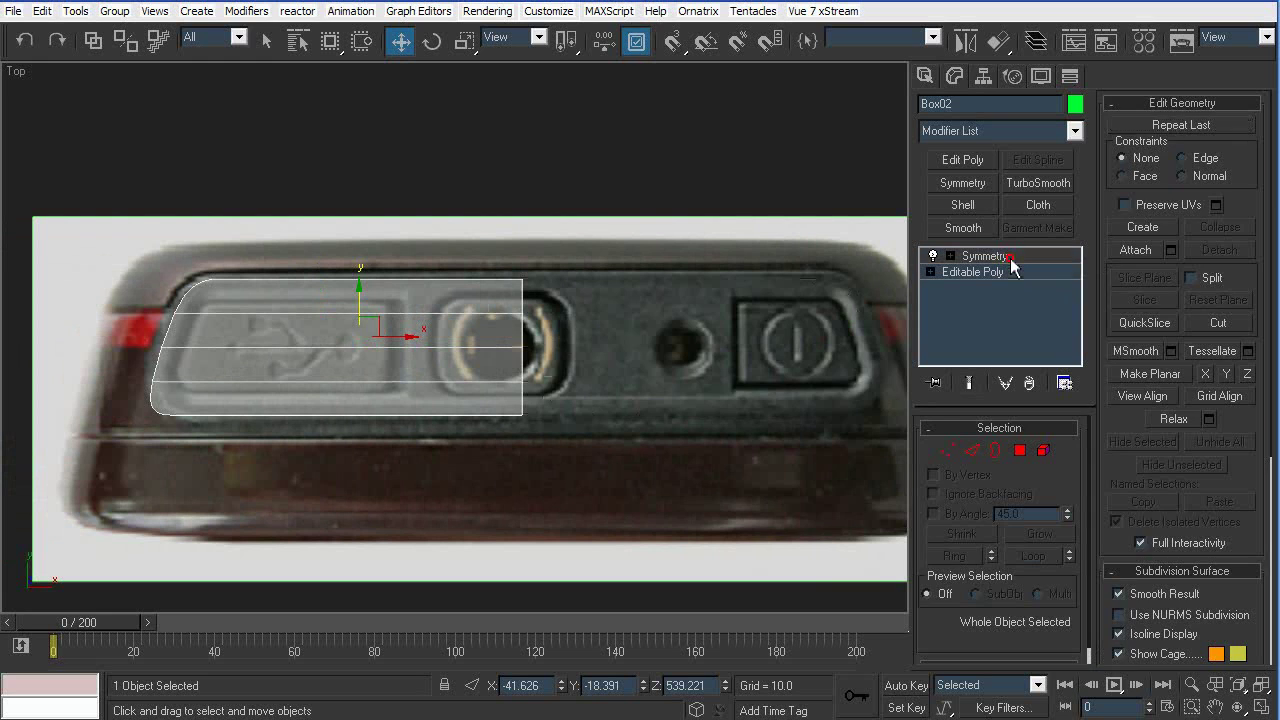
{"action": "left_click", "coordinate": [1005, 257]}
{"action": "right_click", "coordinate": [684, 341]}
{"action": "mouse_move", "coordinate": [690, 517]}
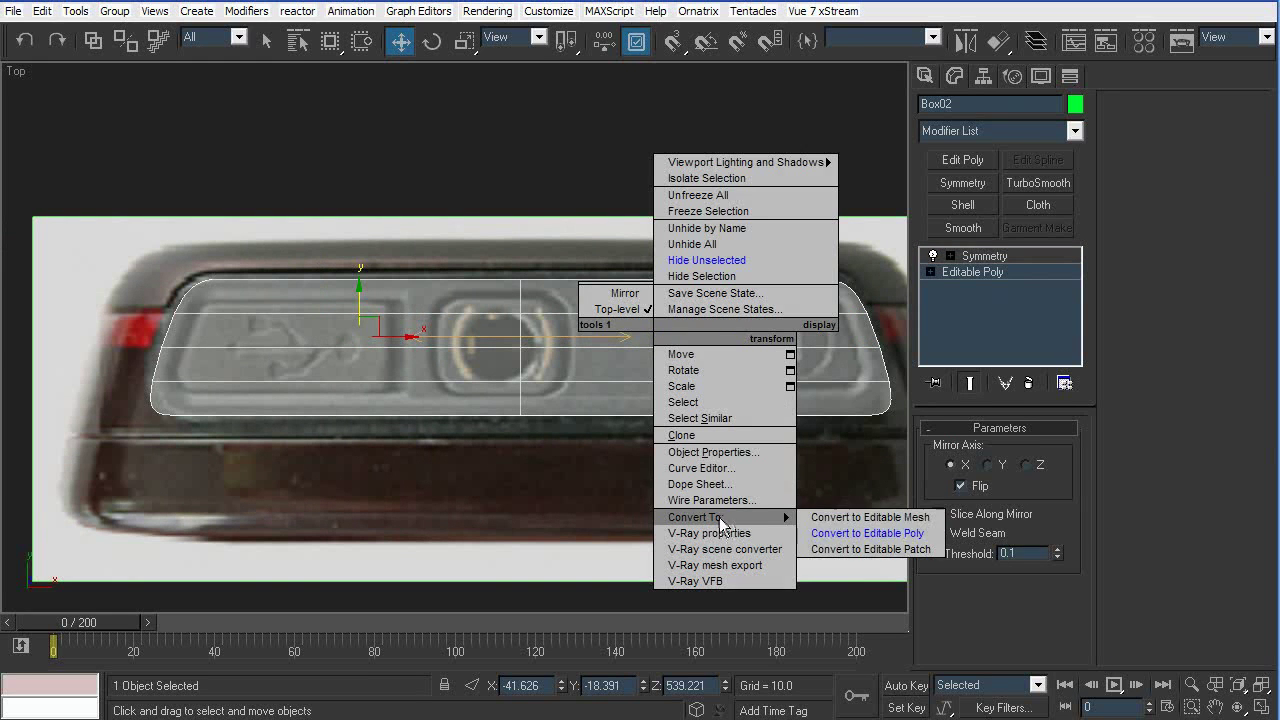
{"action": "left_click", "coordinate": [850, 532]}
Select all eight polygons of the box's top face on both sides of the centre line
{"action": "left_click", "coordinate": [1021, 450]}
{"action": "left_click", "coordinate": [629, 394]}
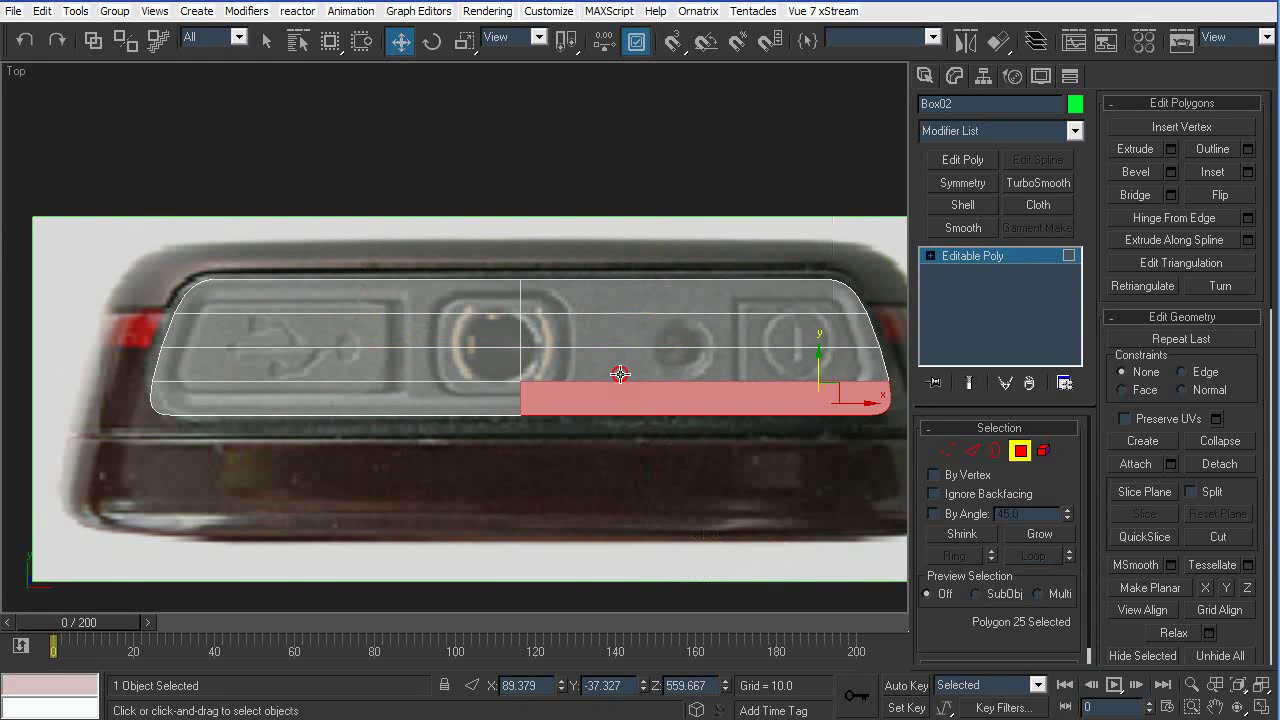
{"action": "left_click", "coordinate": [606, 300], "text": "ctrl"}
{"action": "left_click", "coordinate": [595, 333], "text": "ctrl"}
{"action": "left_click", "coordinate": [589, 377], "text": "ctrl"}
{"action": "left_click", "coordinate": [420, 396], "text": "ctrl"}
{"action": "left_click", "coordinate": [420, 364], "text": "ctrl"}
{"action": "left_click", "coordinate": [420, 332], "text": "ctrl"}
{"action": "left_click", "coordinate": [422, 309], "text": "ctrl"}
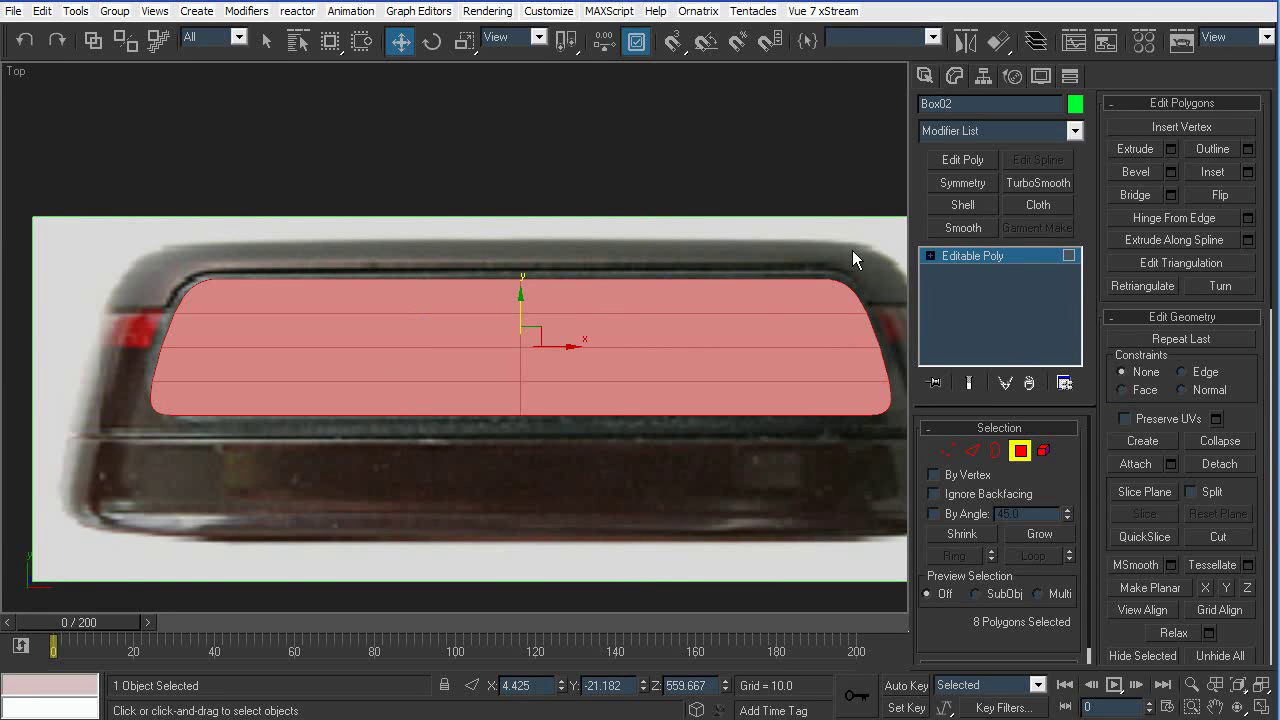
Inset the selected top-face polygons of the box as a group by 2.47 and display the box solid
{"action": "key", "text": "p"}
{"action": "middle_click_drag", "start_coordinate": [811, 287], "coordinate": [664, 262], "text": "alt"}
{"action": "scroll", "coordinate": [664, 262], "scroll_direction": "up", "scroll_amount": 3}
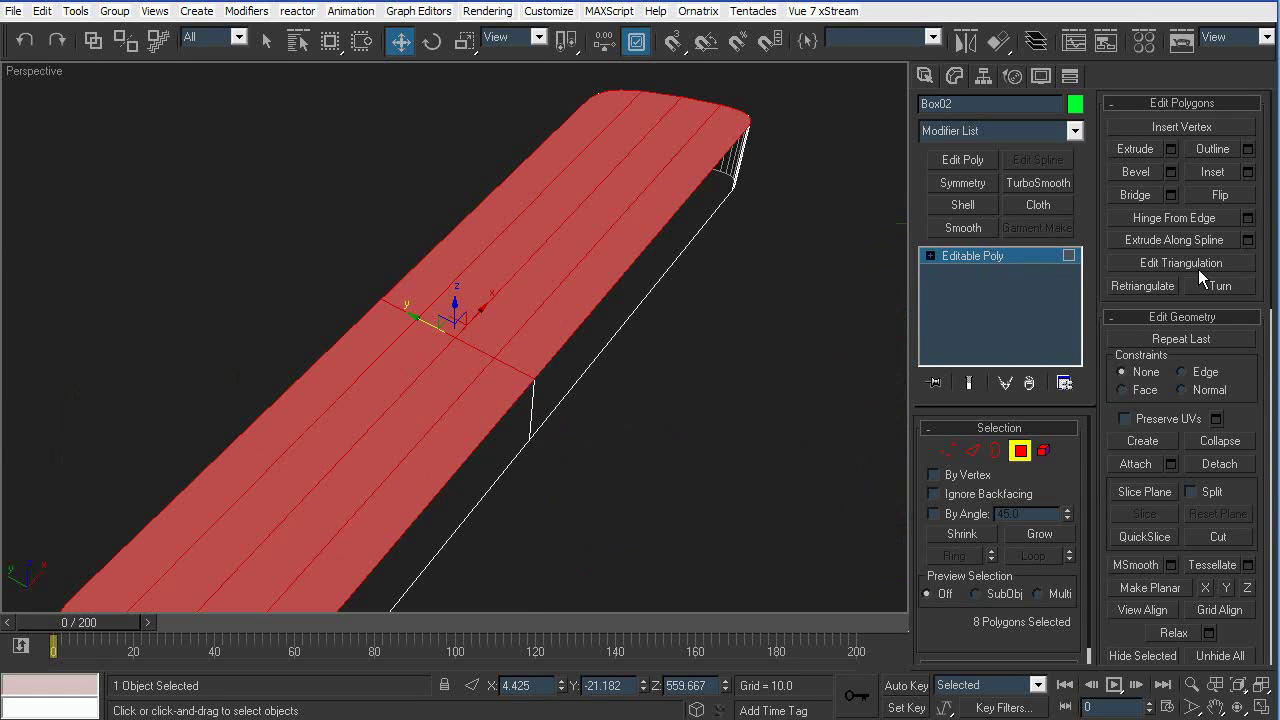
{"action": "left_click", "coordinate": [1248, 172]}
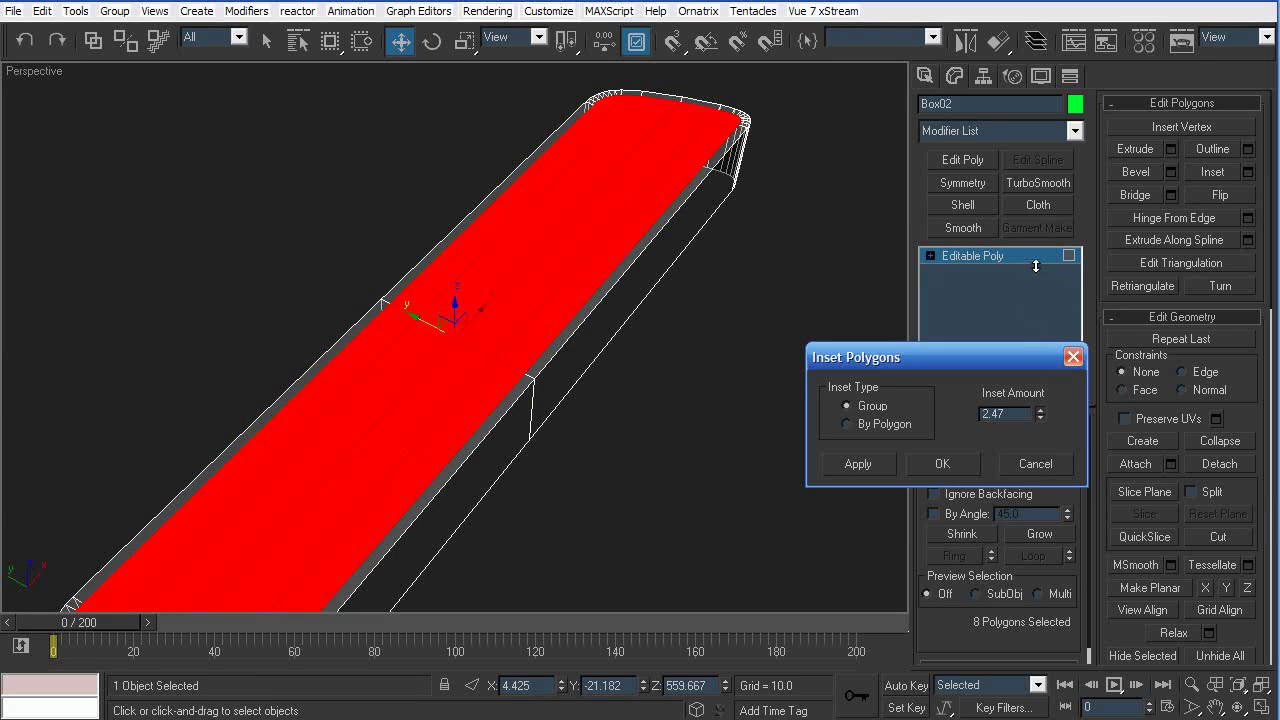
{"action": "key", "text": "t"}
{"action": "middle_click_drag", "start_coordinate": [549, 289], "coordinate": [637, 287]}
{"action": "left_click", "coordinate": [927, 464]}
{"action": "key", "text": "p"}
{"action": "key", "text": "z"}
{"action": "middle_click_drag", "start_coordinate": [735, 437], "coordinate": [609, 366], "text": "alt"}
{"action": "key", "text": "alt+x"}
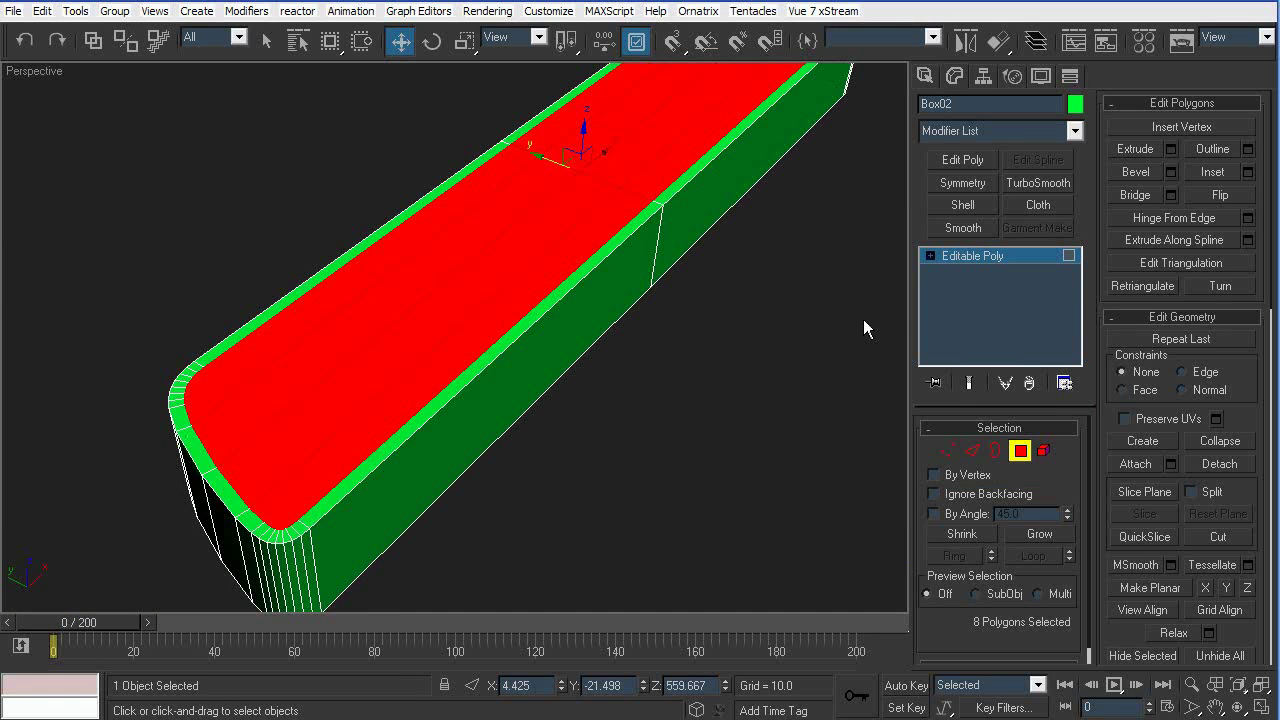
Bevel the inset polygons down into a recess as a group with an outline amount of -1.0
{"action": "left_click", "coordinate": [1171, 171]}
{"action": "left_click_drag", "start_coordinate": [1041, 414], "coordinate": [1036, 540]}
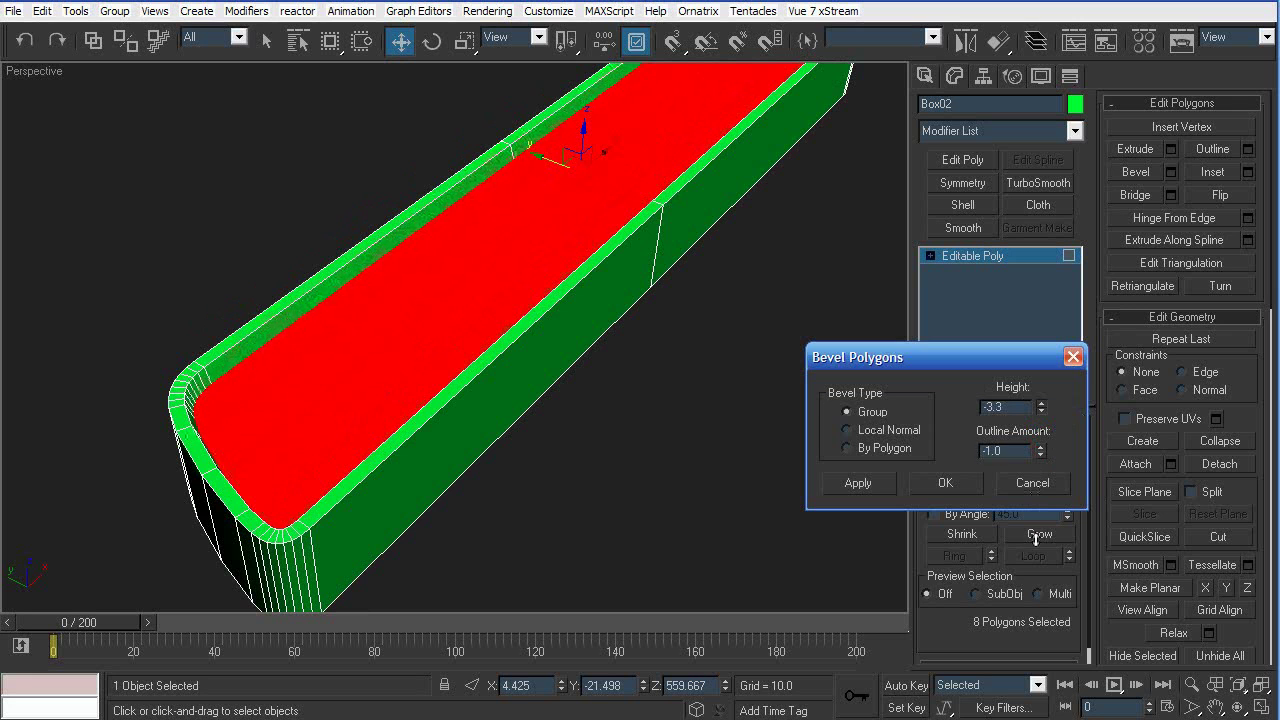
{"action": "left_click", "coordinate": [946, 483]}
{"action": "left_click", "coordinate": [1013, 454]}
{"action": "left_click", "coordinate": [628, 368]}
Unhide all objects in the Perspective view, with the box selected and edge lines turned off
{"action": "scroll", "coordinate": [628, 368], "scroll_direction": "down", "scroll_amount": 3}
{"action": "key", "text": "F4"}
{"action": "middle_click_drag", "start_coordinate": [692, 262], "coordinate": [809, 289], "text": "alt"}
{"action": "left_click", "coordinate": [652, 249]}
{"action": "right_click", "coordinate": [725, 253]}
{"action": "left_click", "coordinate": [785, 168]}
Raise the recess floor polygons of the box slightly along Z
{"action": "left_click", "coordinate": [997, 451]}
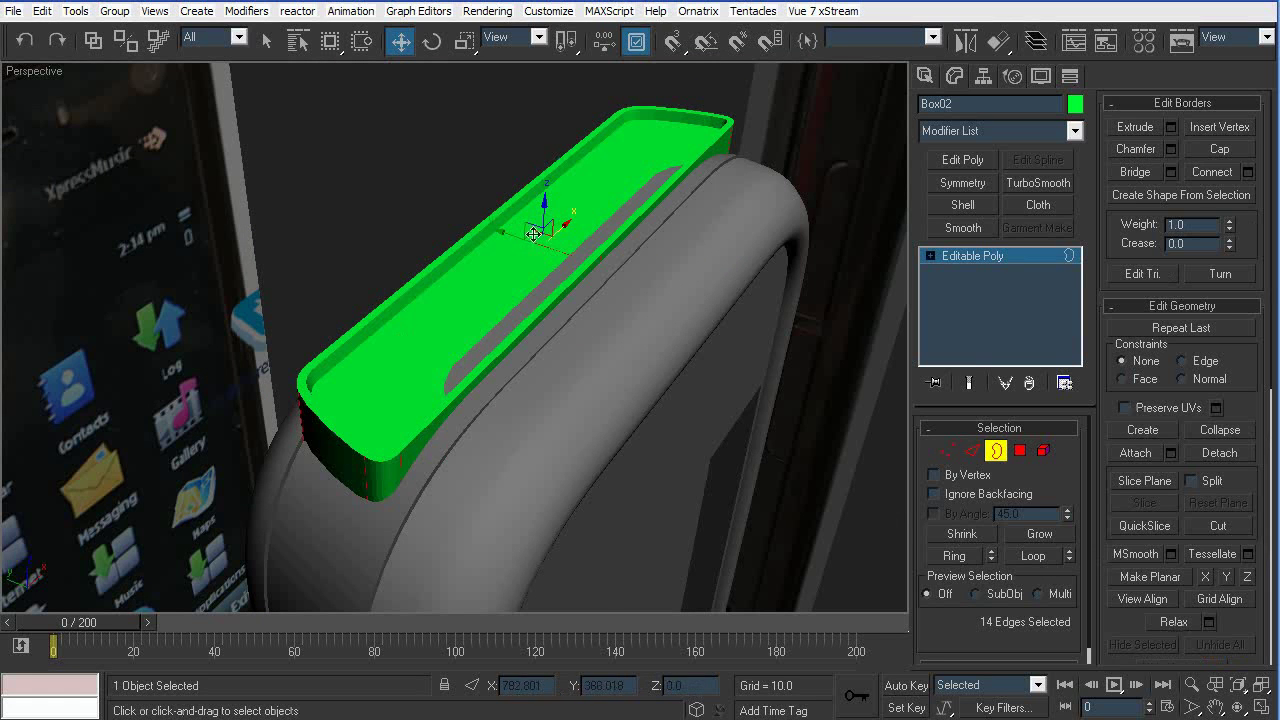
{"action": "key", "text": "F4"}
{"action": "left_click", "coordinate": [1020, 450]}
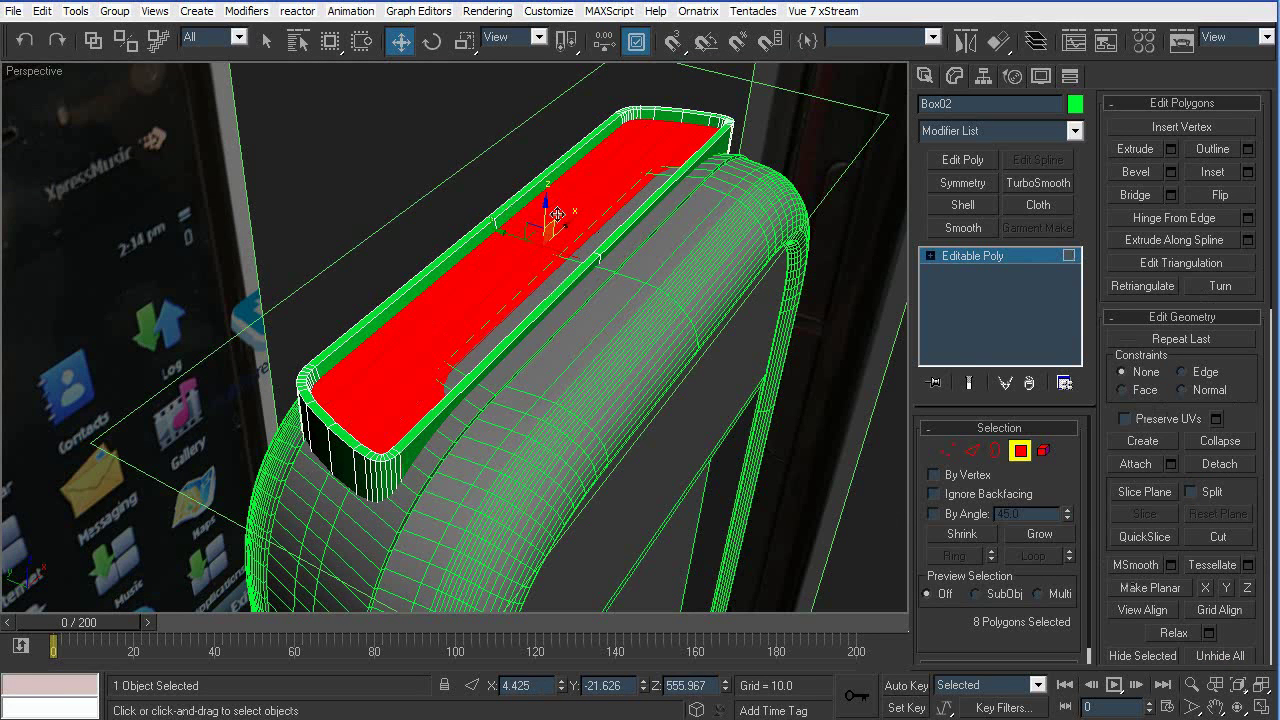
{"action": "left_click_drag", "start_coordinate": [550, 211], "coordinate": [549, 203]}
{"action": "left_click", "coordinate": [1020, 450]}
Hide the phone body parts in the Top view, keeping the box and reference plane, and show the box's edges
{"action": "key", "text": "F4"}
{"action": "key", "text": "t"}
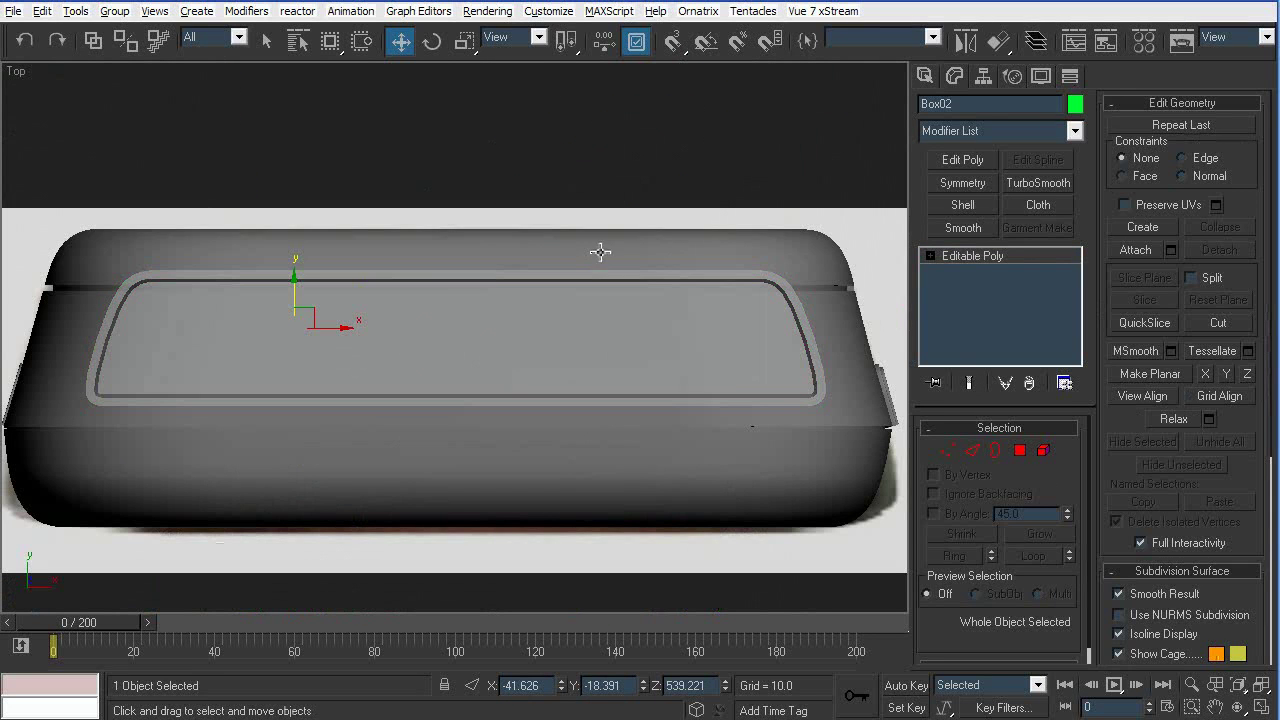
{"action": "right_click", "coordinate": [880, 252]}
{"action": "left_click", "coordinate": [918, 193]}
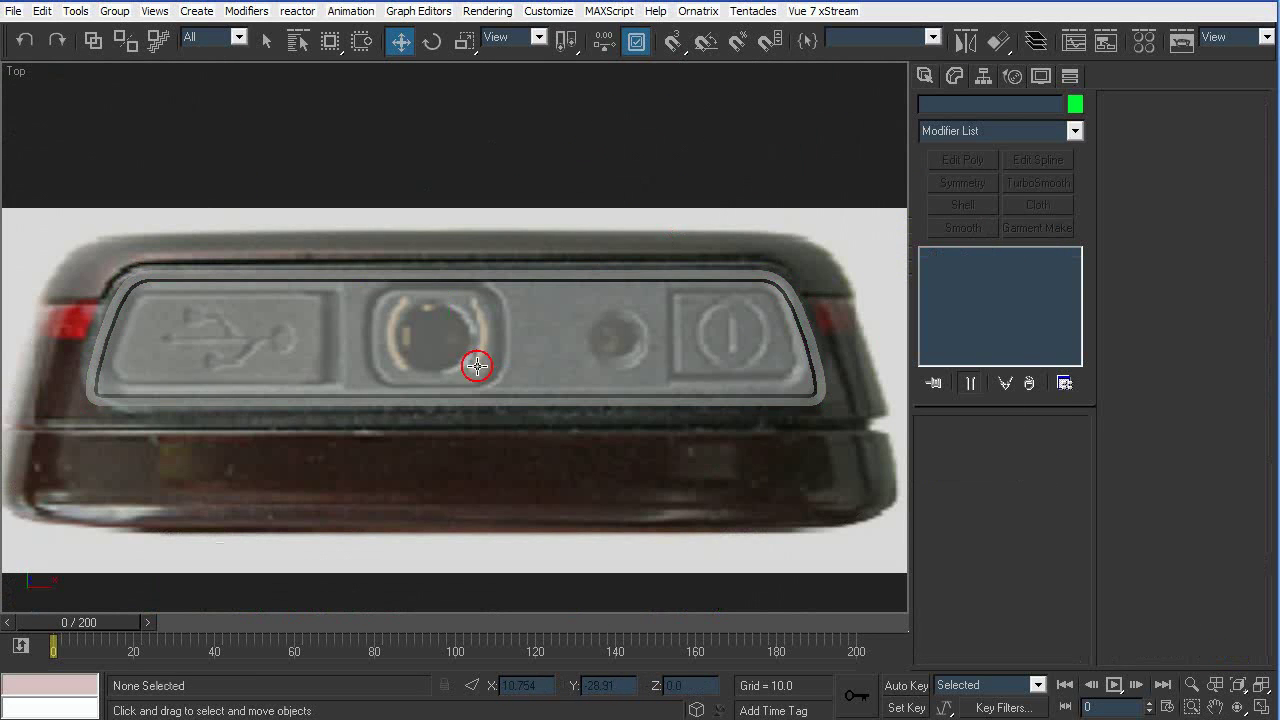
{"action": "left_click", "coordinate": [483, 315]}
{"action": "scroll", "coordinate": [491, 253], "scroll_direction": "up", "scroll_amount": 2}
{"action": "middle_click_drag", "start_coordinate": [380, 187], "coordinate": [565, 152]}
{"action": "key", "text": "F4"}
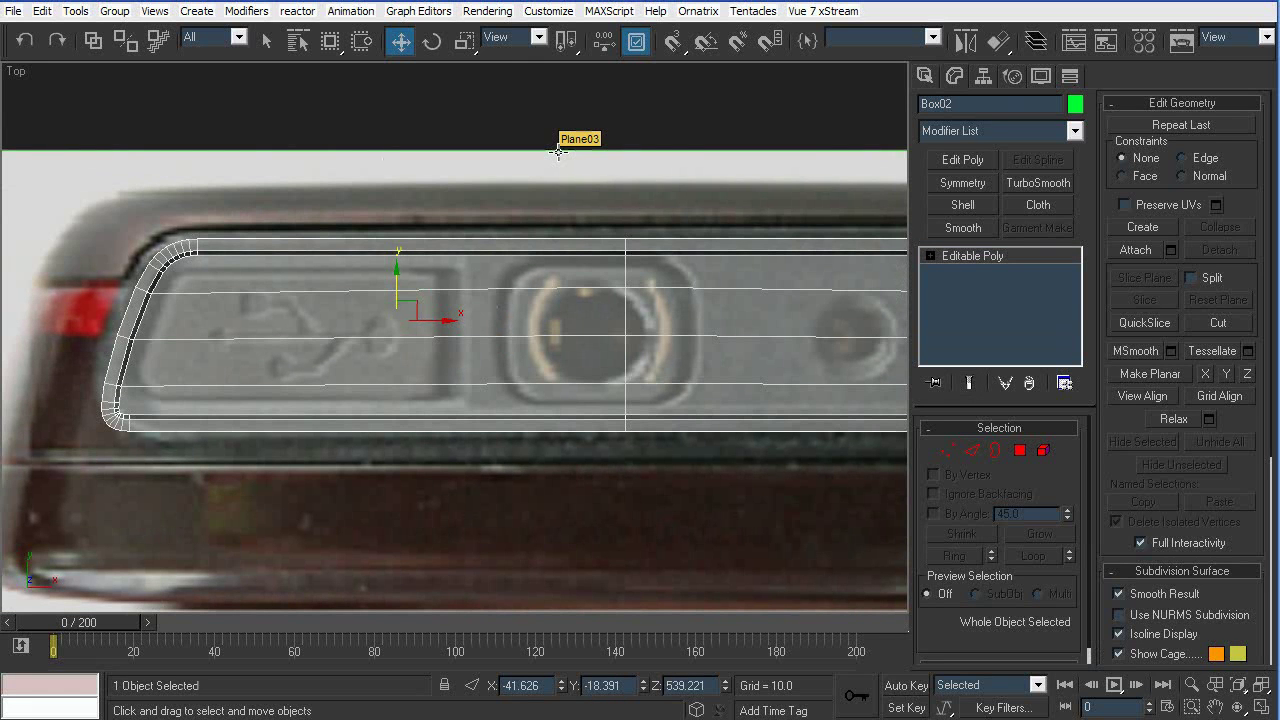
{"action": "left_click", "coordinate": [731, 103]}
{"action": "middle_click_drag", "start_coordinate": [758, 190], "coordinate": [500, 184]}
{"action": "scroll", "coordinate": [530, 205], "scroll_direction": "down", "scroll_amount": 1}
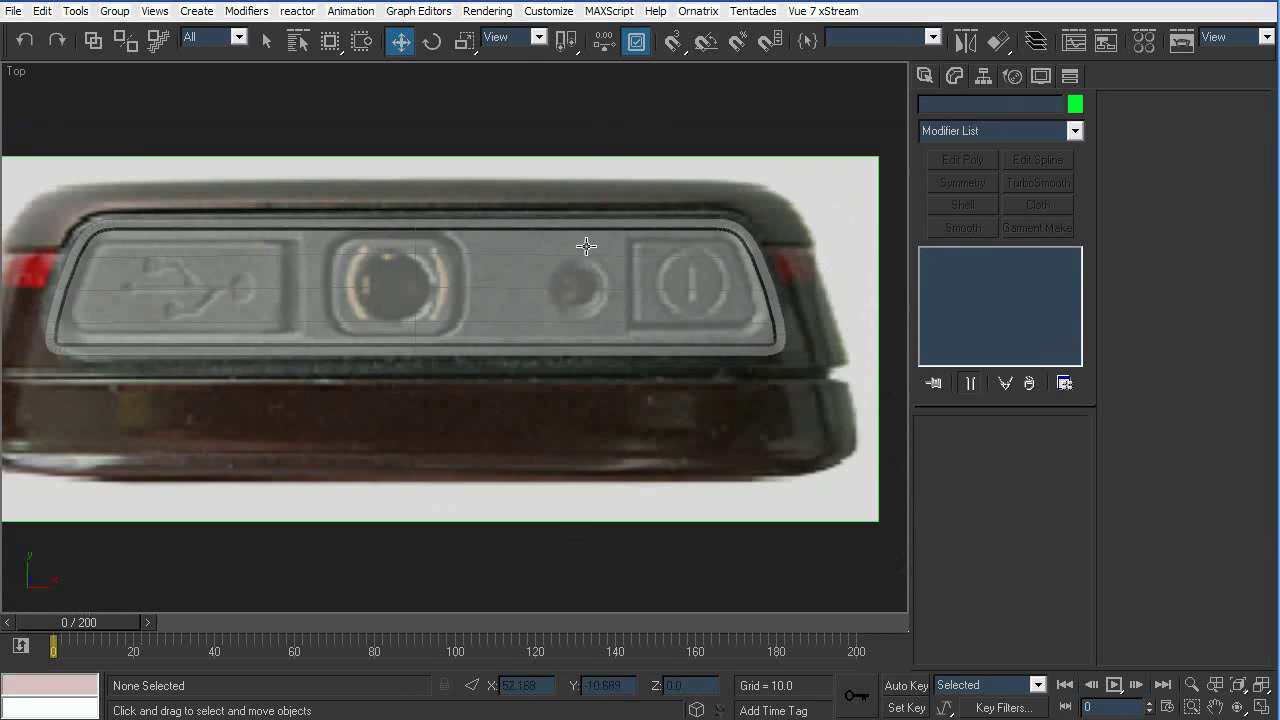
Draw a circle with a radius of about 10.5 around the power symbol in the reference image
{"action": "scroll", "coordinate": [597, 278], "scroll_direction": "up", "scroll_amount": 1}
{"action": "middle_click_drag", "start_coordinate": [543, 280], "coordinate": [405, 339]}
{"action": "scroll", "coordinate": [545, 303], "scroll_direction": "up", "scroll_amount": 1}
{"action": "left_click", "coordinate": [925, 76]}
{"action": "left_click", "coordinate": [957, 109]}
{"action": "left_click", "coordinate": [961, 241]}
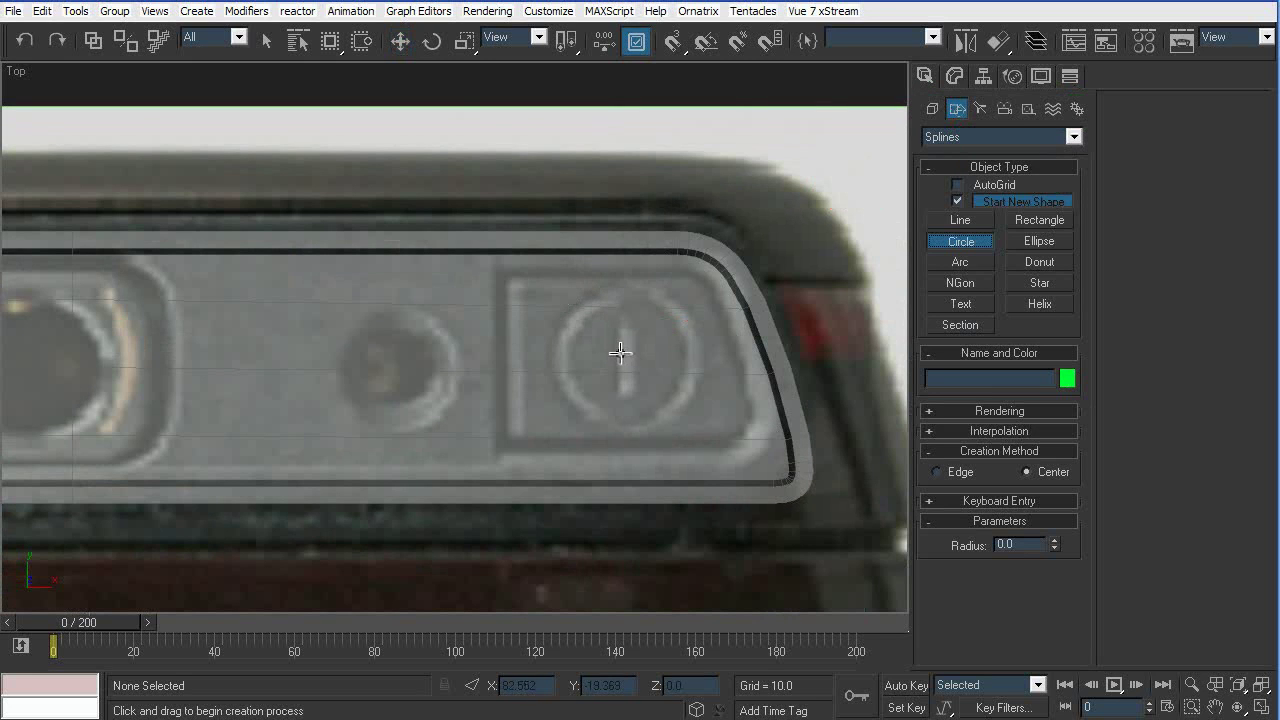
{"action": "left_click_drag", "start_coordinate": [623, 355], "coordinate": [623, 429]}
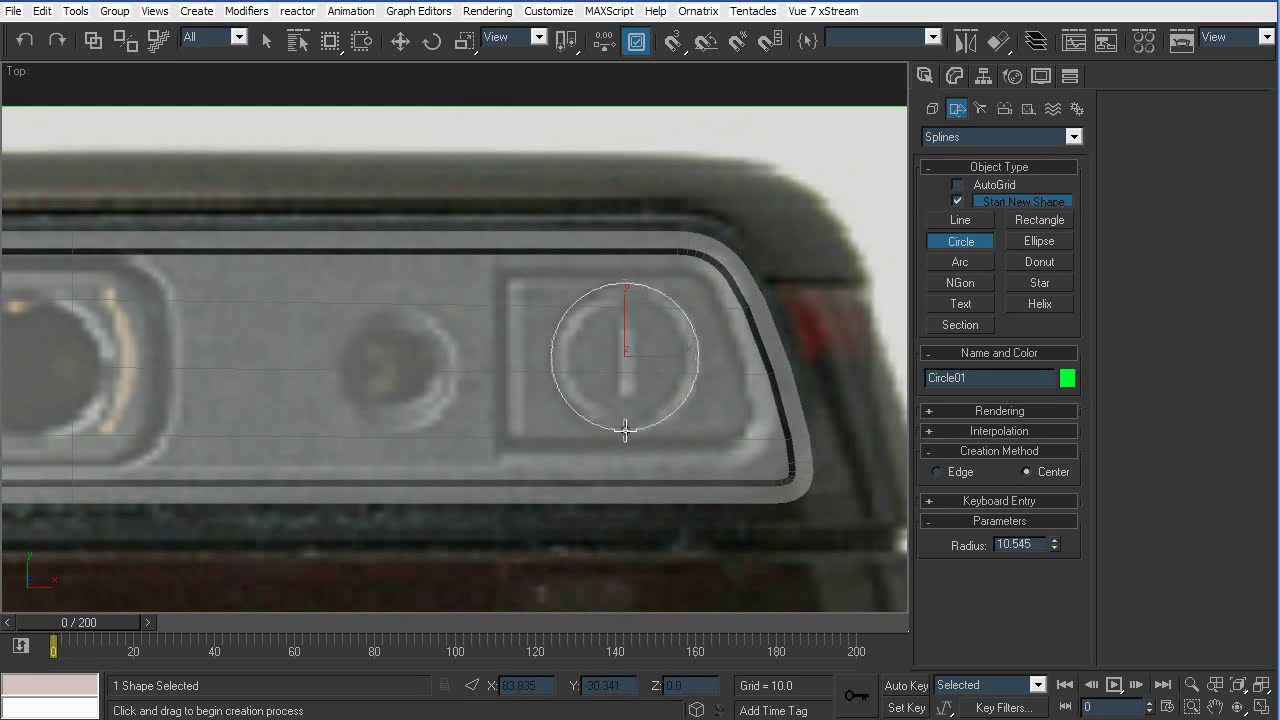
Copy the circle scaled to about 84% inside itself, and draw a rectangle about 10.7 by 2.4 over the power symbol's bar
{"action": "key", "text": "r"}
{"action": "left_click_drag", "start_coordinate": [628, 346], "coordinate": [628, 369], "text": "shift"}
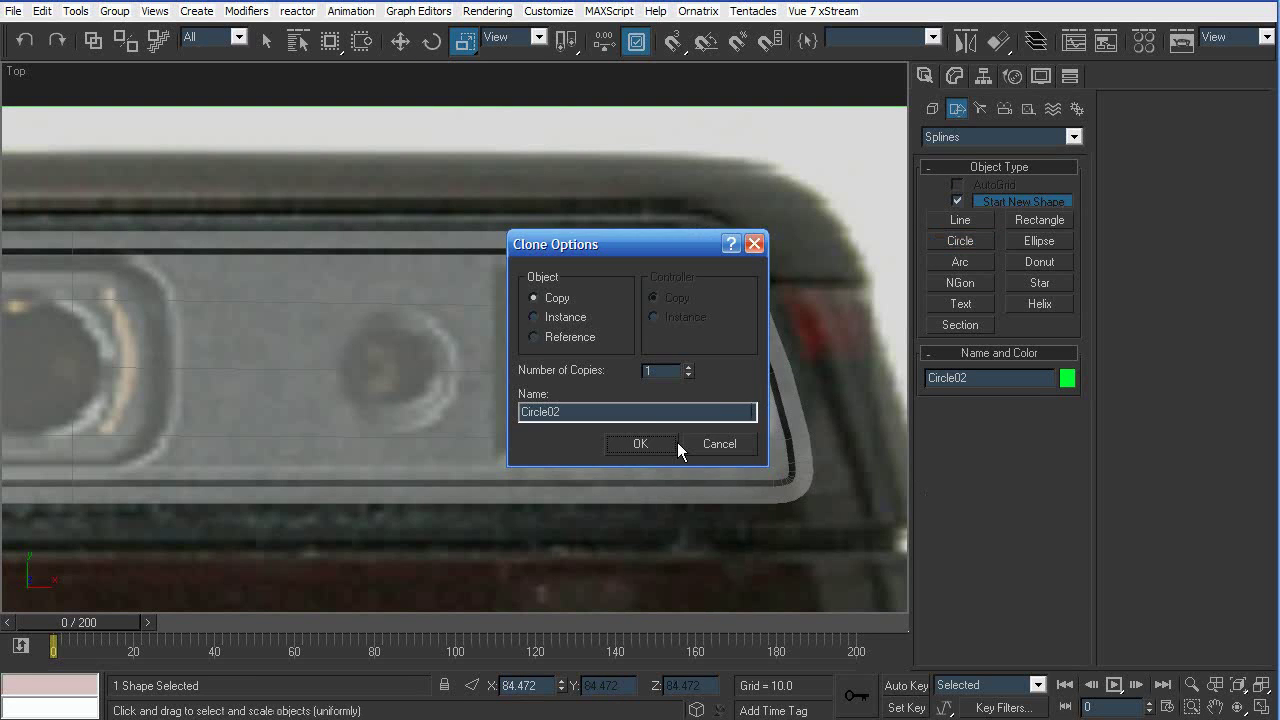
{"action": "left_click", "coordinate": [640, 443]}
{"action": "middle_click_drag", "start_coordinate": [756, 345], "coordinate": [722, 347]}
{"action": "scroll", "coordinate": [722, 347], "scroll_direction": "up", "scroll_amount": 4}
{"action": "left_click", "coordinate": [1040, 220]}
{"action": "left_click_drag", "start_coordinate": [355, 295], "coordinate": [388, 445]}
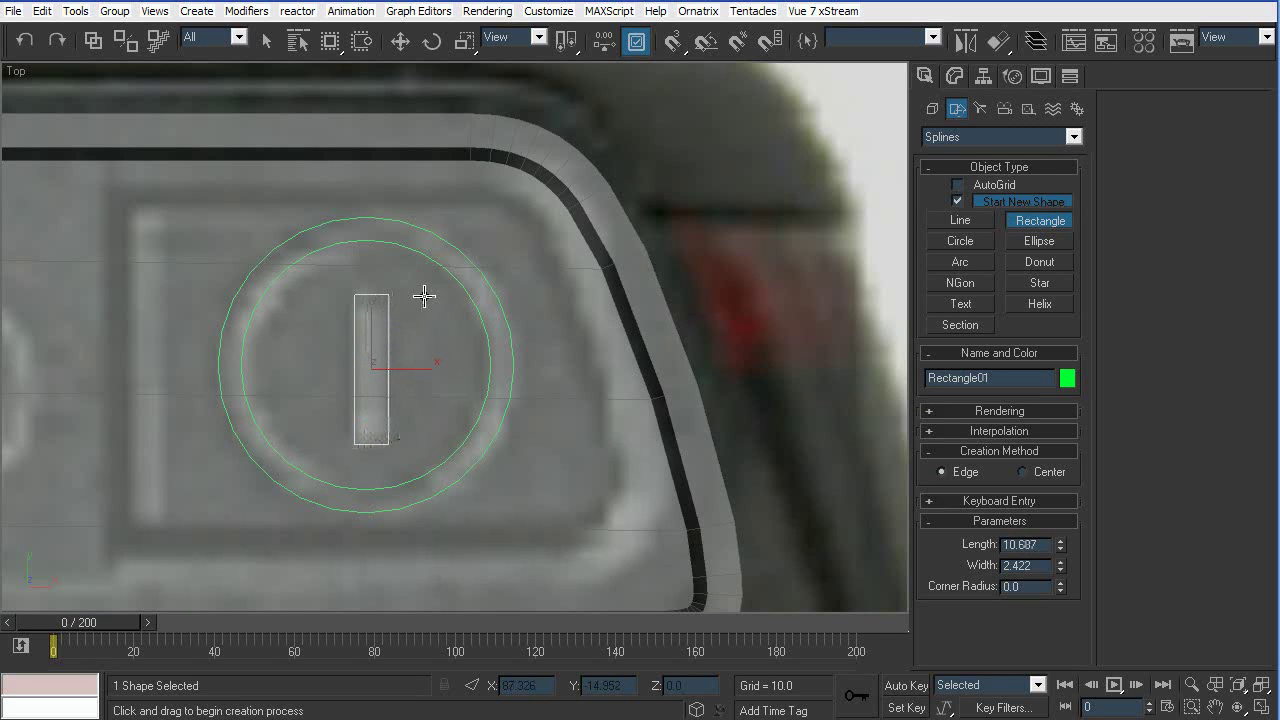
Draw a circle over the large round end of the USB symbol in the reference image
{"action": "middle_click_drag", "start_coordinate": [300, 320], "coordinate": [552, 297]}
{"action": "left_click", "coordinate": [268, 41]}
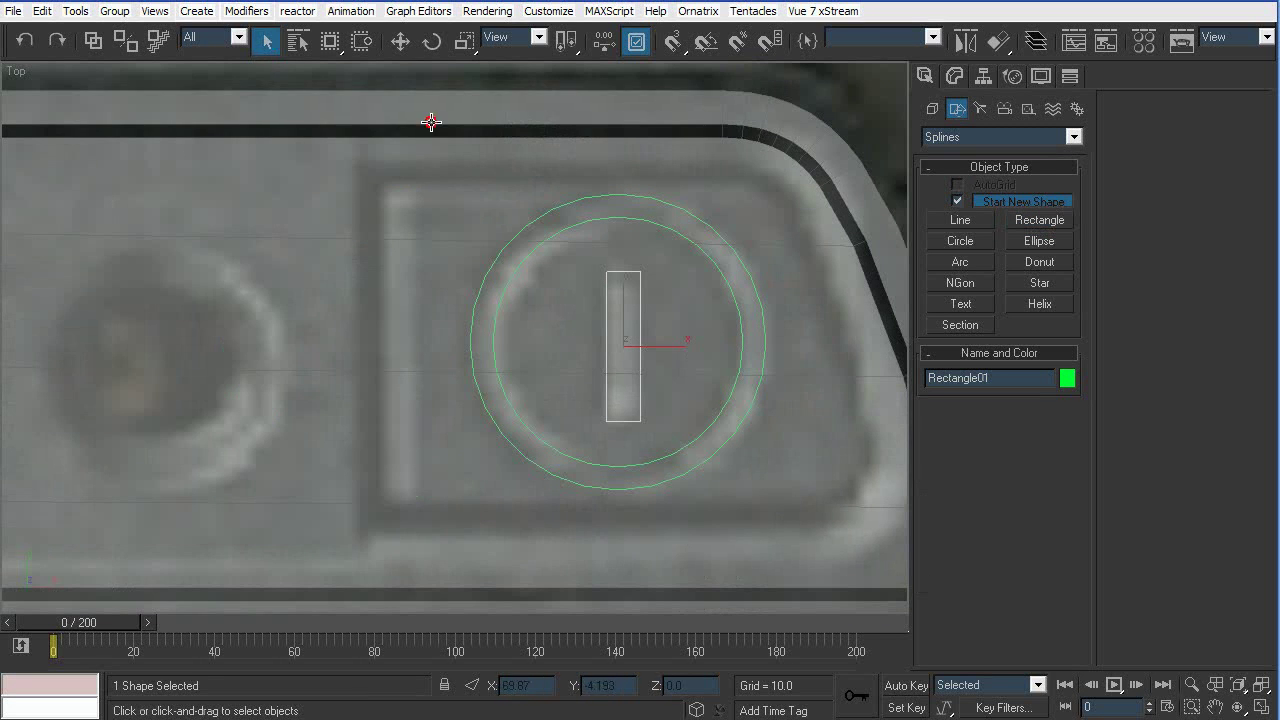
{"action": "left_click", "coordinate": [673, 210], "text": "ctrl"}
{"action": "scroll", "coordinate": [720, 245], "scroll_direction": "down", "scroll_amount": 6}
{"action": "left_click", "coordinate": [697, 128]}
{"action": "scroll", "coordinate": [526, 352], "scroll_direction": "up", "scroll_amount": 4}
{"action": "scroll", "coordinate": [567, 307], "scroll_direction": "up", "scroll_amount": 2}
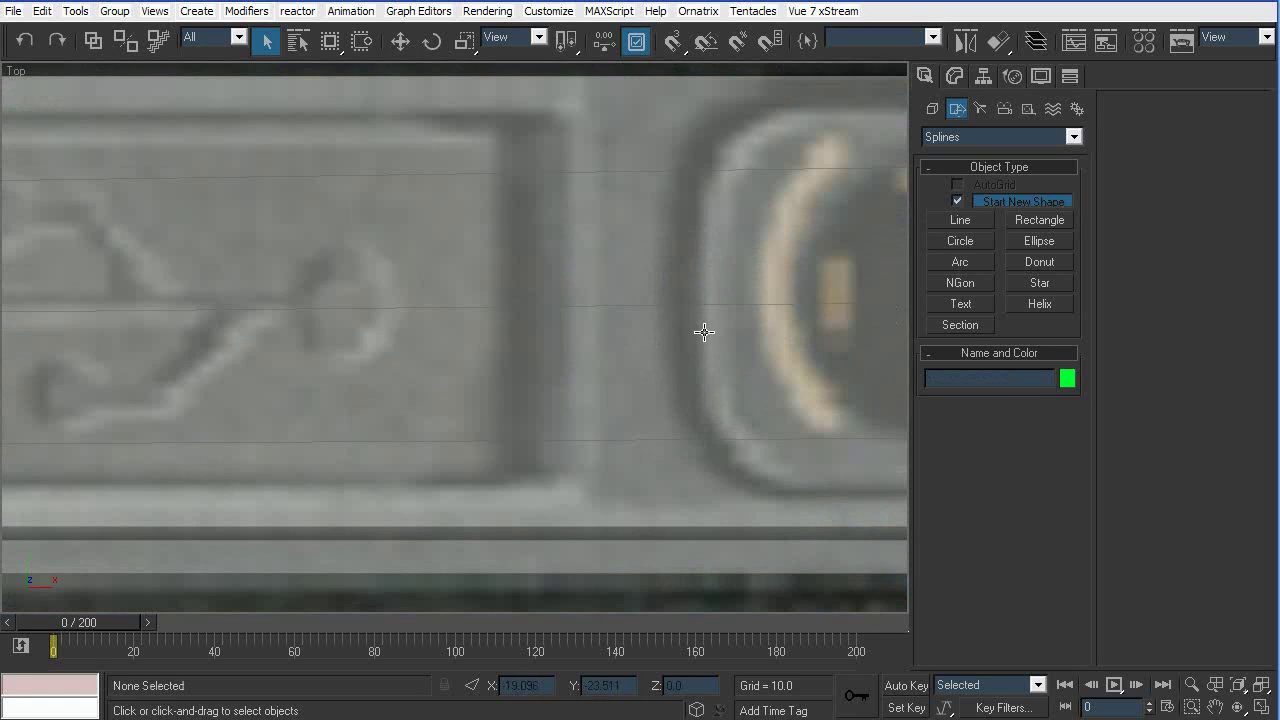
{"action": "left_click", "coordinate": [960, 241]}
{"action": "scroll", "coordinate": [669, 335], "scroll_direction": "up", "scroll_amount": 2}
{"action": "left_click_drag", "start_coordinate": [681, 327], "coordinate": [674, 374]}
Copy the circle to the end of the USB symbol's lower branch and scale the copy to 56%
{"action": "key", "text": "w"}
{"action": "mouse_move", "coordinate": [680, 292]}
{"action": "left_mouse_down"}
{"action": "mouse_move", "coordinate": [390, 368]}
{"action": "mouse_move", "coordinate": [423, 424]}
{"action": "mouse_move", "coordinate": [406, 494]}
{"action": "left_mouse_up"}
{"action": "key", "text": "Return"}
{"action": "key", "text": "e"}
{"action": "key", "text": "r"}
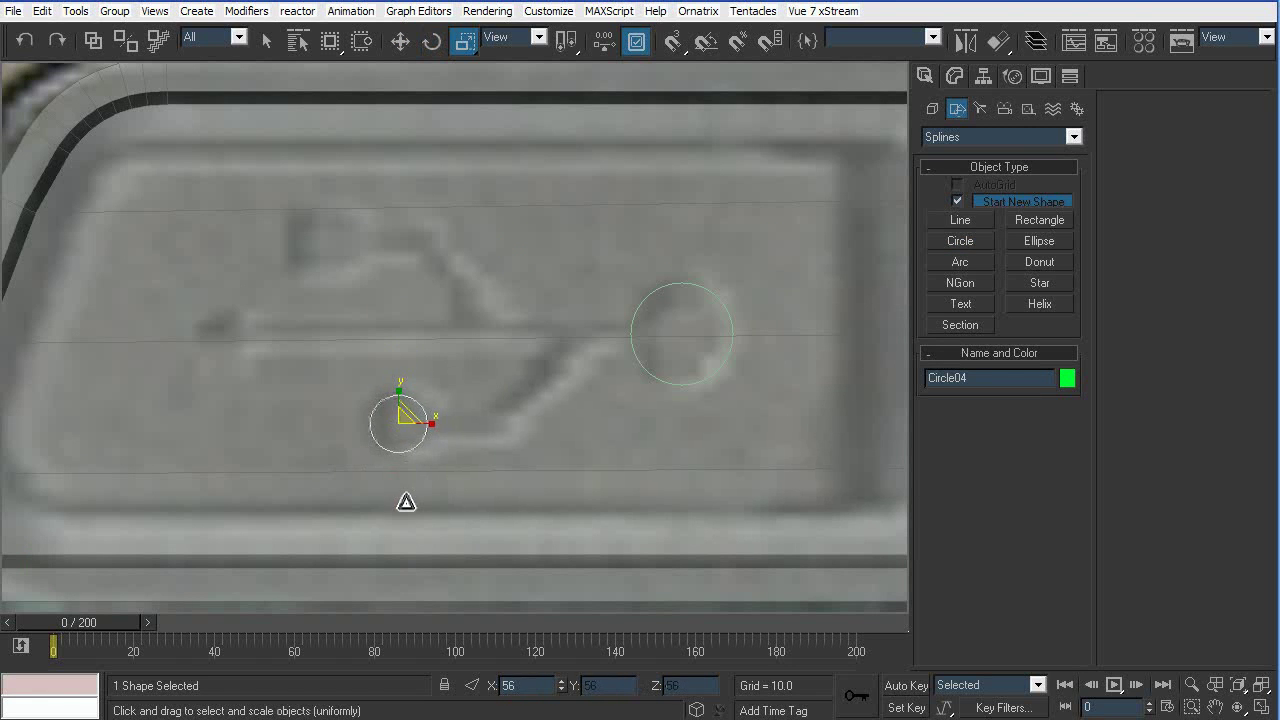
Restrict the selection filter to Shapes and clear the selection
{"action": "left_click", "coordinate": [712, 291]}
{"action": "left_click", "coordinate": [712, 291]}
{"action": "left_click", "coordinate": [225, 37]}
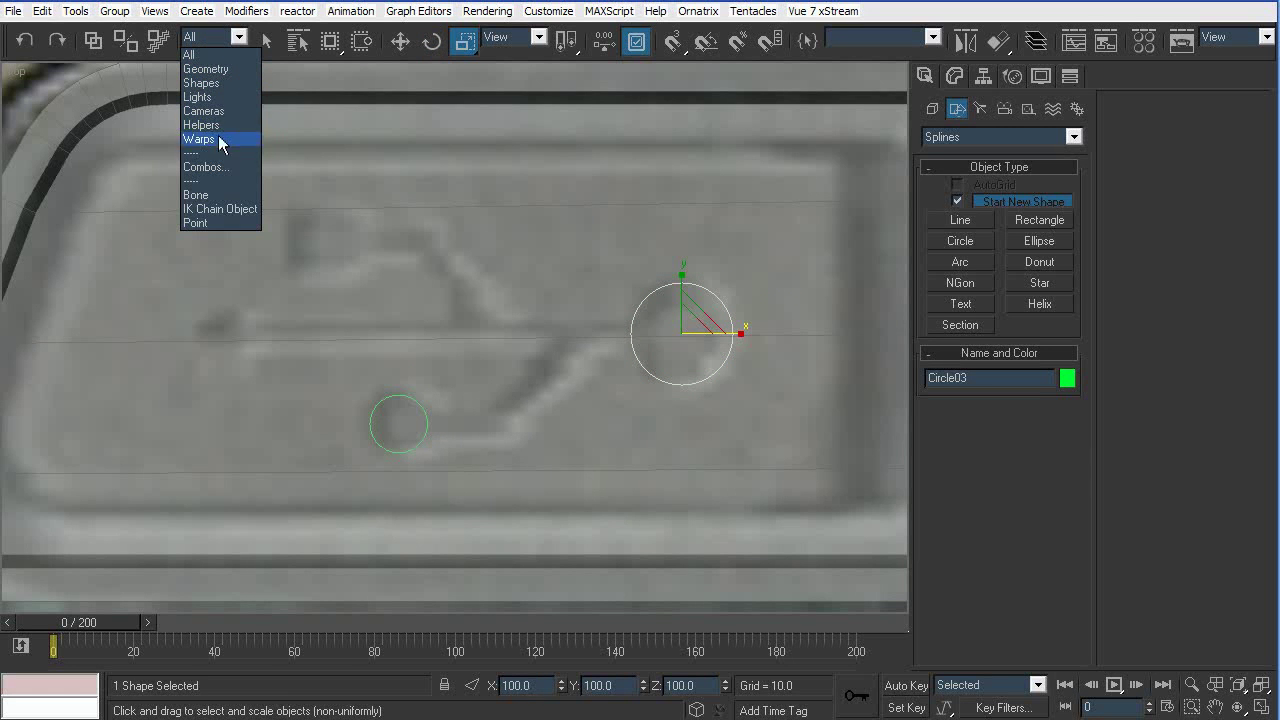
{"action": "left_click", "coordinate": [225, 83]}
{"action": "left_click", "coordinate": [580, 407]}
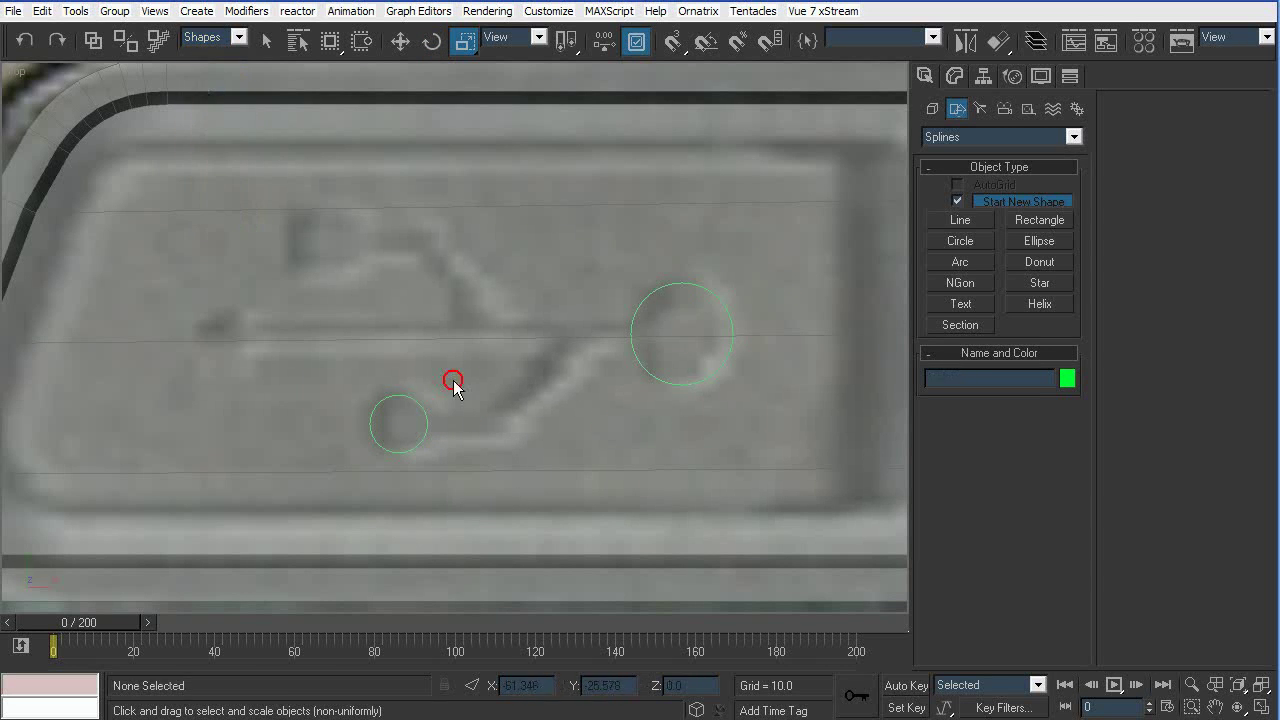
{"action": "left_click", "coordinate": [425, 410]}
{"action": "left_click", "coordinate": [648, 360]}
{"action": "left_click_drag", "start_coordinate": [642, 366], "coordinate": [376, 460]}
{"action": "key", "text": "ctrl+z"}
{"action": "left_click", "coordinate": [744, 411]}
Convert the large circle of the USB symbol to an Editable Spline
{"action": "left_click", "coordinate": [722, 309]}
{"action": "right_click", "coordinate": [722, 309]}
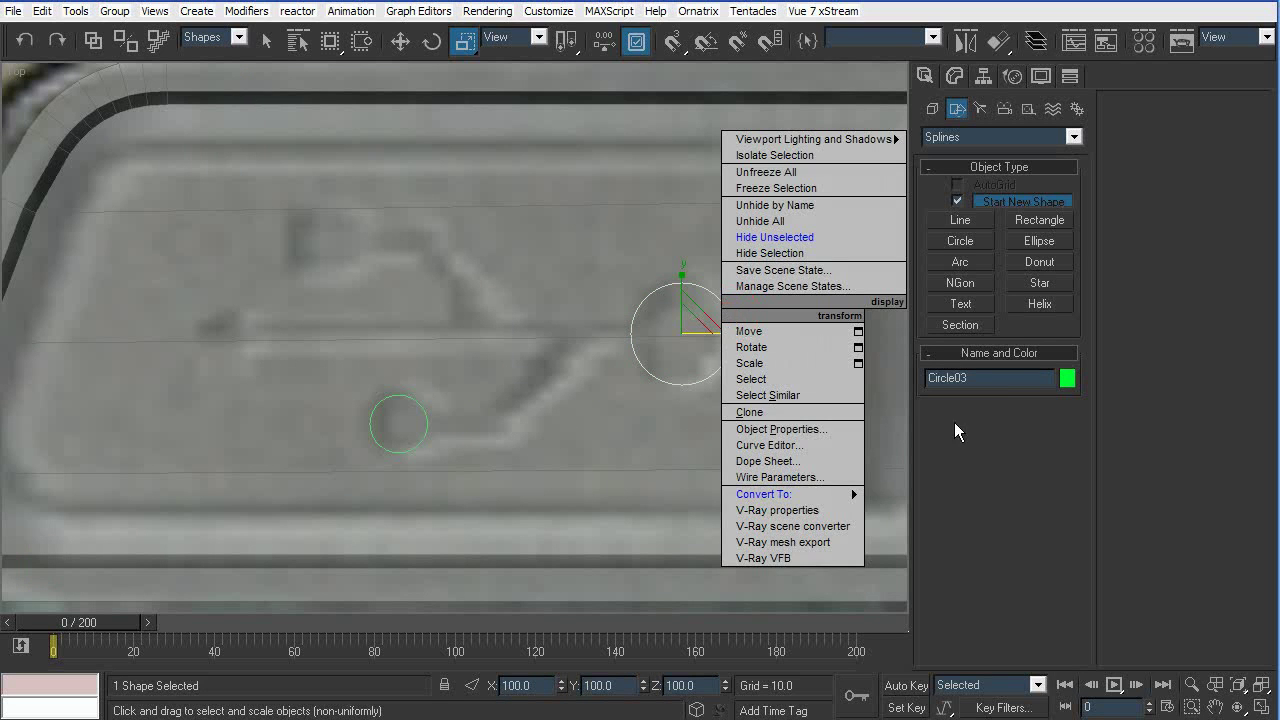
{"action": "mouse_move", "coordinate": [790, 494]}
{"action": "left_click", "coordinate": [1005, 492]}
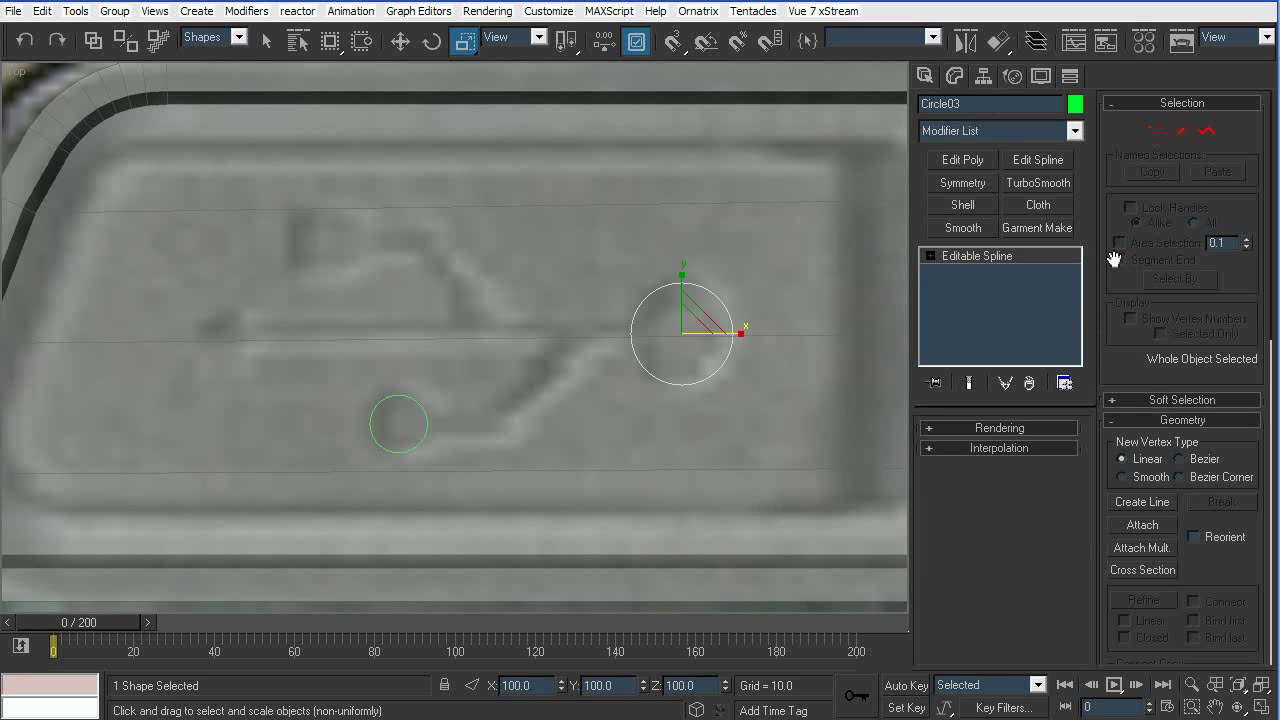
Refine the large circle with two vertices just above and below its left vertex
{"action": "left_click", "coordinate": [1151, 136]}
{"action": "middle_click_drag", "start_coordinate": [828, 341], "coordinate": [637, 341]}
{"action": "scroll", "coordinate": [639, 341], "scroll_direction": "up", "scroll_amount": 3}
{"action": "middle_click_drag", "start_coordinate": [398, 396], "coordinate": [543, 389]}
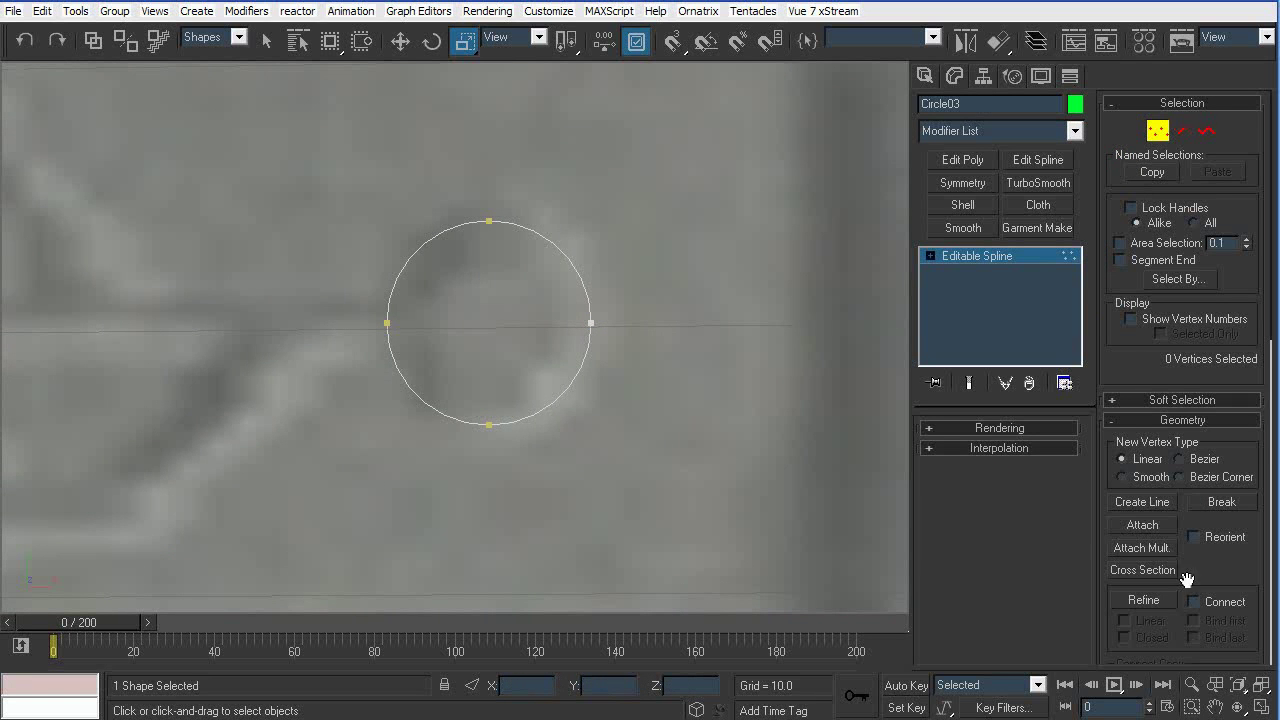
{"action": "left_click", "coordinate": [1146, 600]}
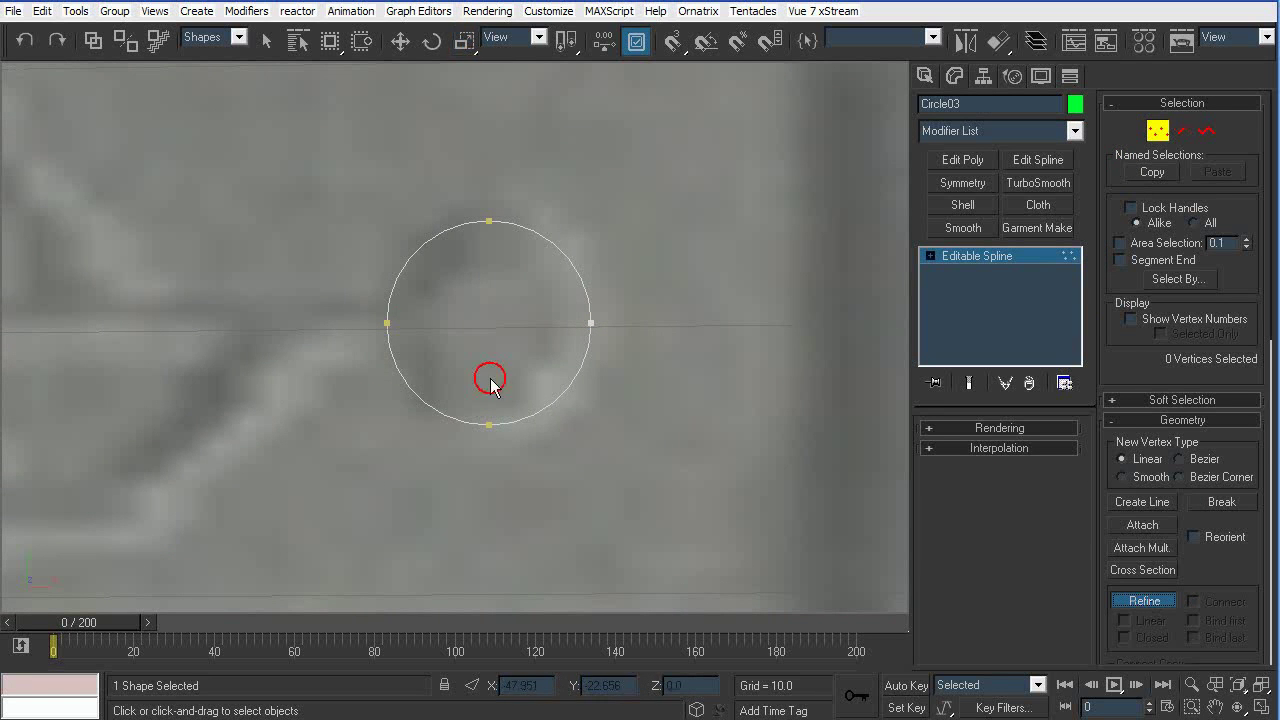
{"action": "left_click", "coordinate": [391, 298]}
{"action": "right_click", "coordinate": [428, 316]}
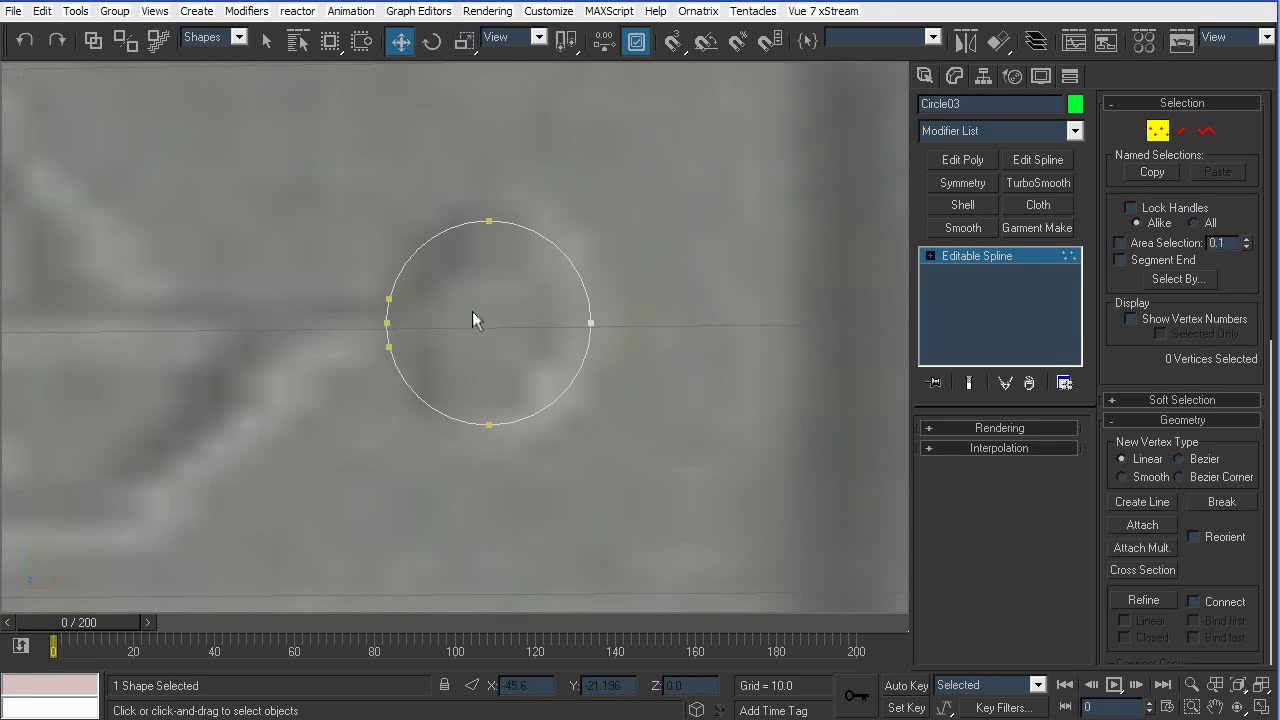
Delete the two short segments on the large circle's left side to open it where the stem joins
{"action": "key", "text": "2"}
{"action": "left_click_drag", "start_coordinate": [416, 311], "coordinate": [358, 328]}
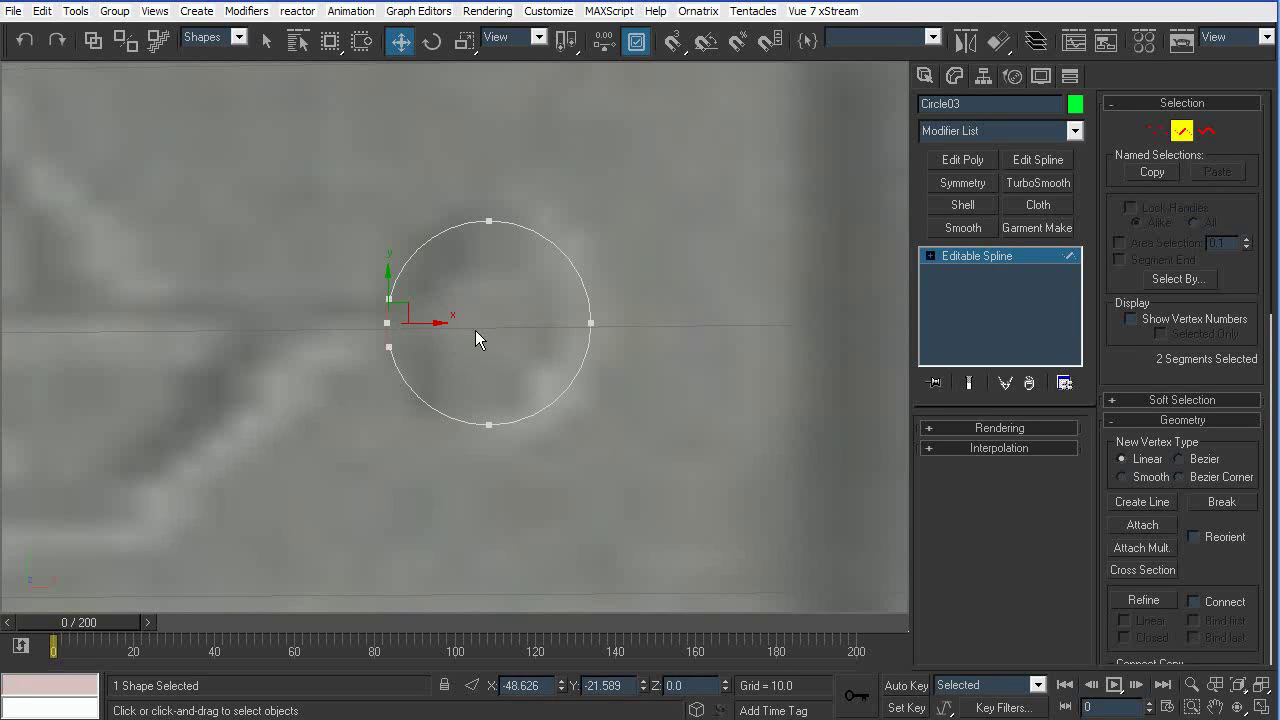
{"action": "middle_click_drag", "start_coordinate": [342, 352], "coordinate": [567, 335]}
{"action": "middle_click_drag", "start_coordinate": [332, 383], "coordinate": [594, 309]}
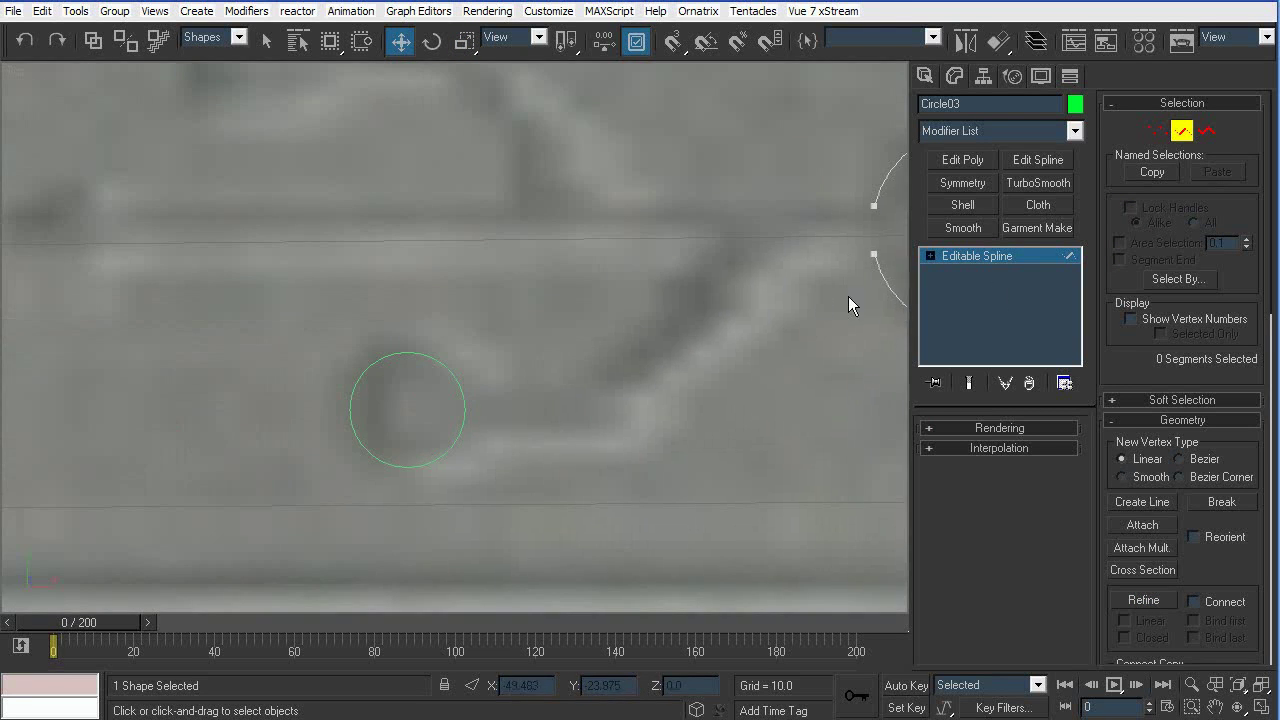
Replace the small closed circle at the USB symbol's lower branch with a copy of the opened large circle
{"action": "left_click", "coordinate": [1178, 131]}
{"action": "left_click", "coordinate": [458, 384]}
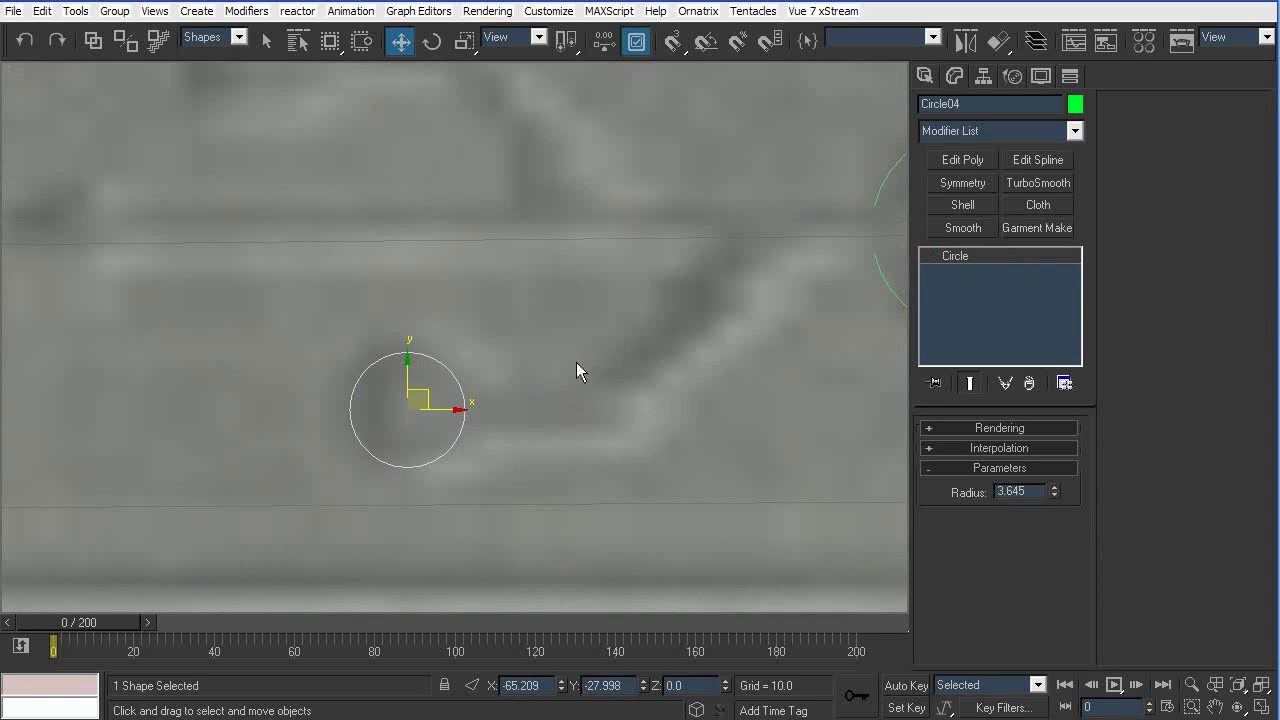
{"action": "key", "text": "Delete"}
{"action": "middle_click_drag", "start_coordinate": [739, 361], "coordinate": [594, 369]}
{"action": "left_click_drag", "start_coordinate": [691, 328], "coordinate": [755, 297]}
{"action": "key", "text": "e"}
{"action": "key", "text": "w"}
{"action": "mouse_move", "coordinate": [848, 223]}
{"action": "left_mouse_down", "text": "shift"}
{"action": "mouse_move", "coordinate": [248, 392]}
{"action": "mouse_move", "coordinate": [274, 403]}
{"action": "mouse_move", "coordinate": [279, 510]}
{"action": "left_mouse_up", "text": "shift"}
{"action": "left_click", "coordinate": [648, 446]}
Scale the copied open circle down and rotate it half a turn with angle snap so its gap faces right
{"action": "key", "text": "r"}
{"action": "key", "text": "e"}
{"action": "left_click_drag", "start_coordinate": [286, 380], "coordinate": [300, 520]}
{"action": "key", "text": "a"}
{"action": "left_click_drag", "start_coordinate": [290, 388], "coordinate": [322, 651]}
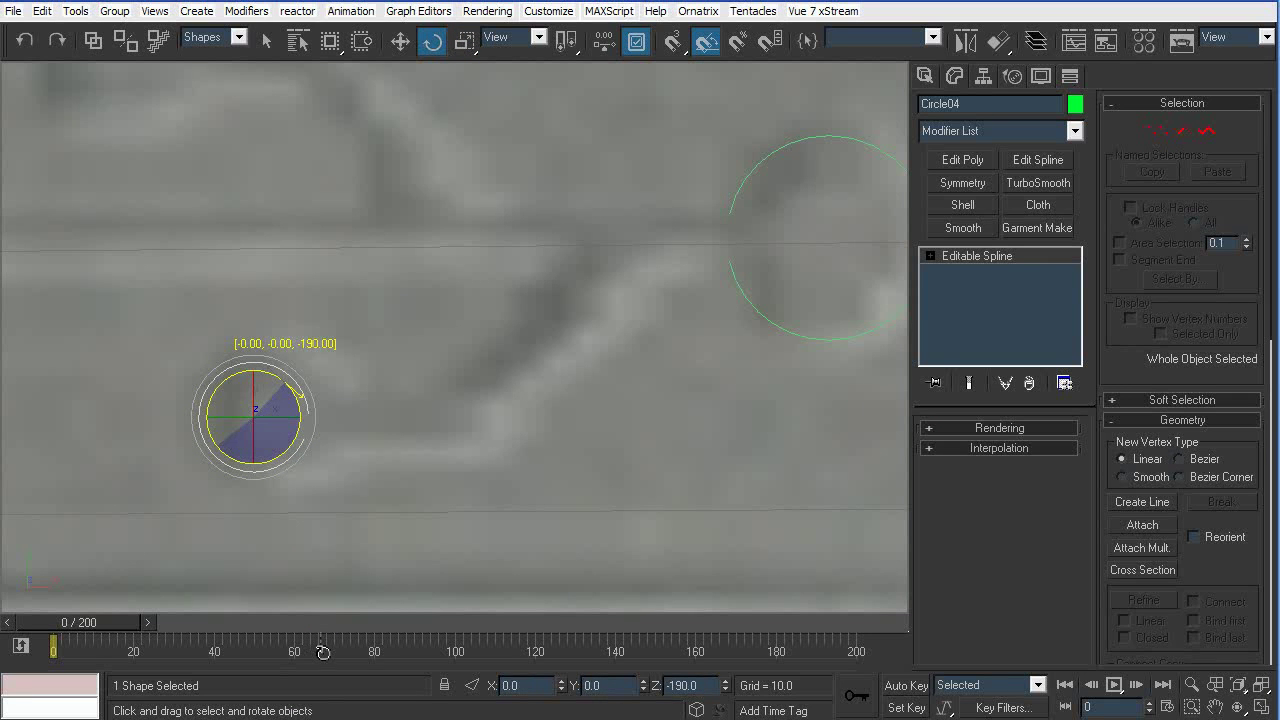
{"action": "left_click", "coordinate": [452, 481]}
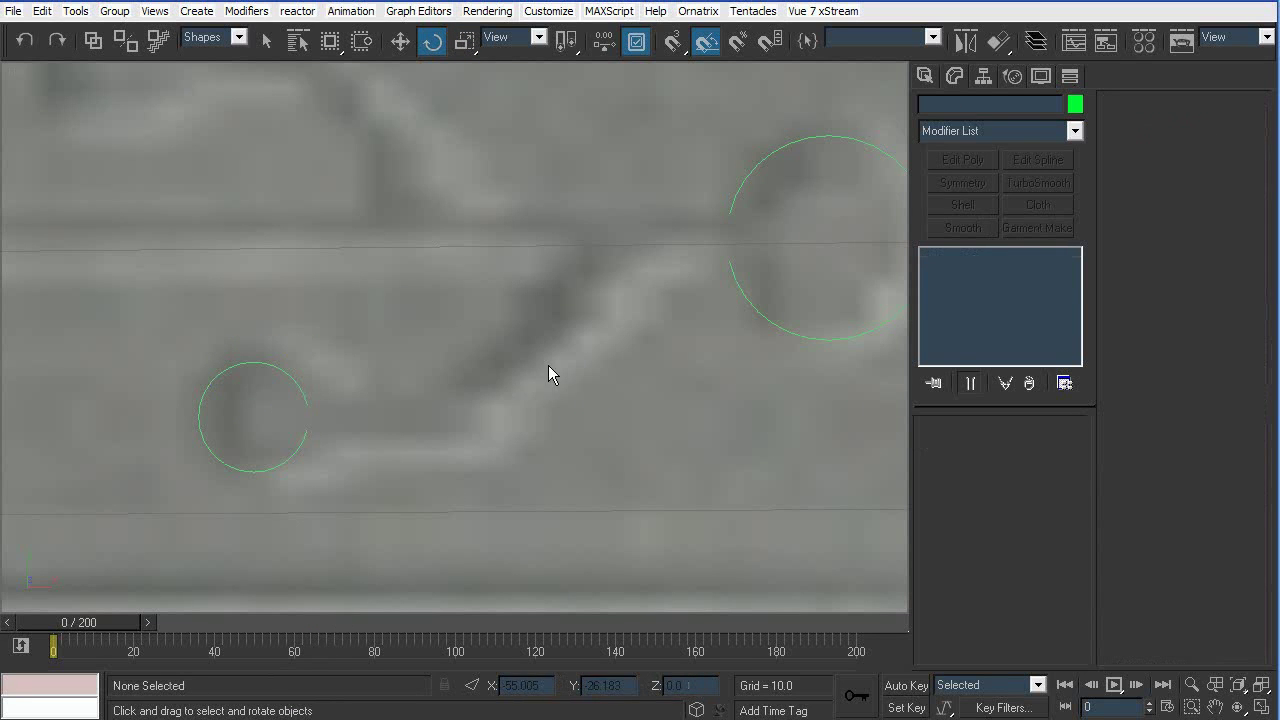
Draw the lower branch line with vertex snapping, from the small circle's lower gap end diagonally up to the large circle's lower gap end
{"action": "left_click", "coordinate": [926, 78]}
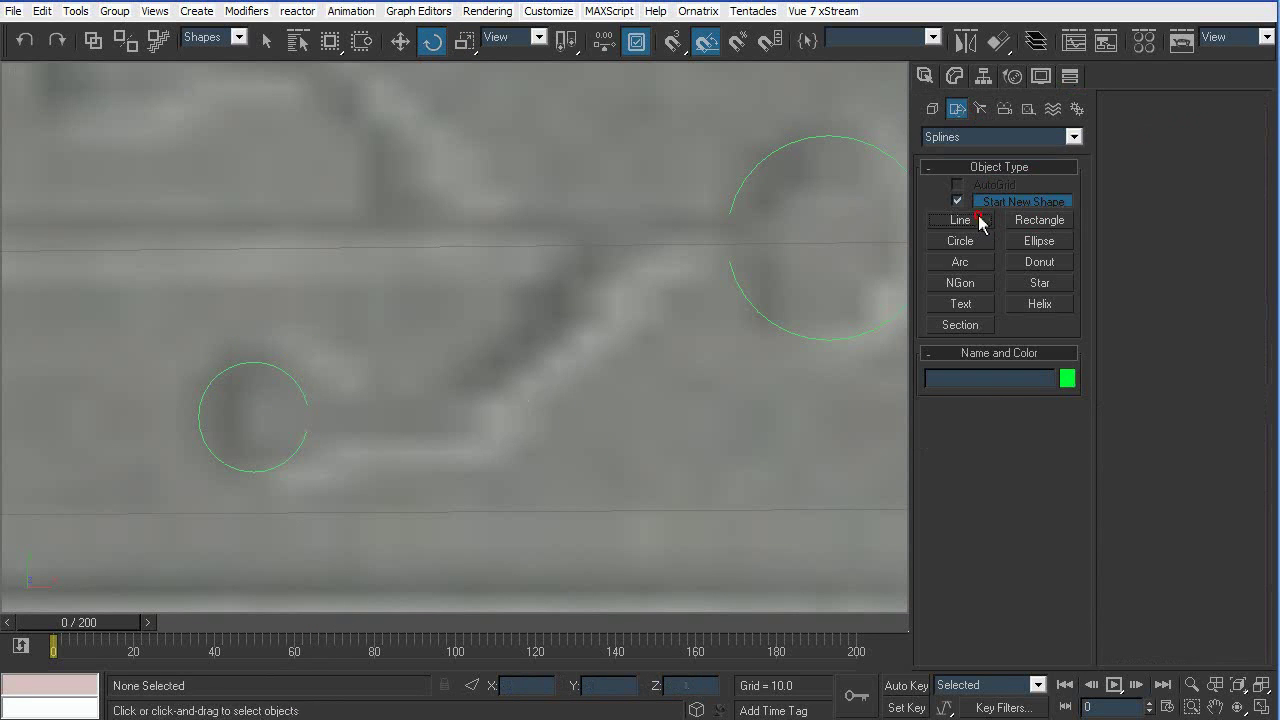
{"action": "left_click", "coordinate": [960, 220]}
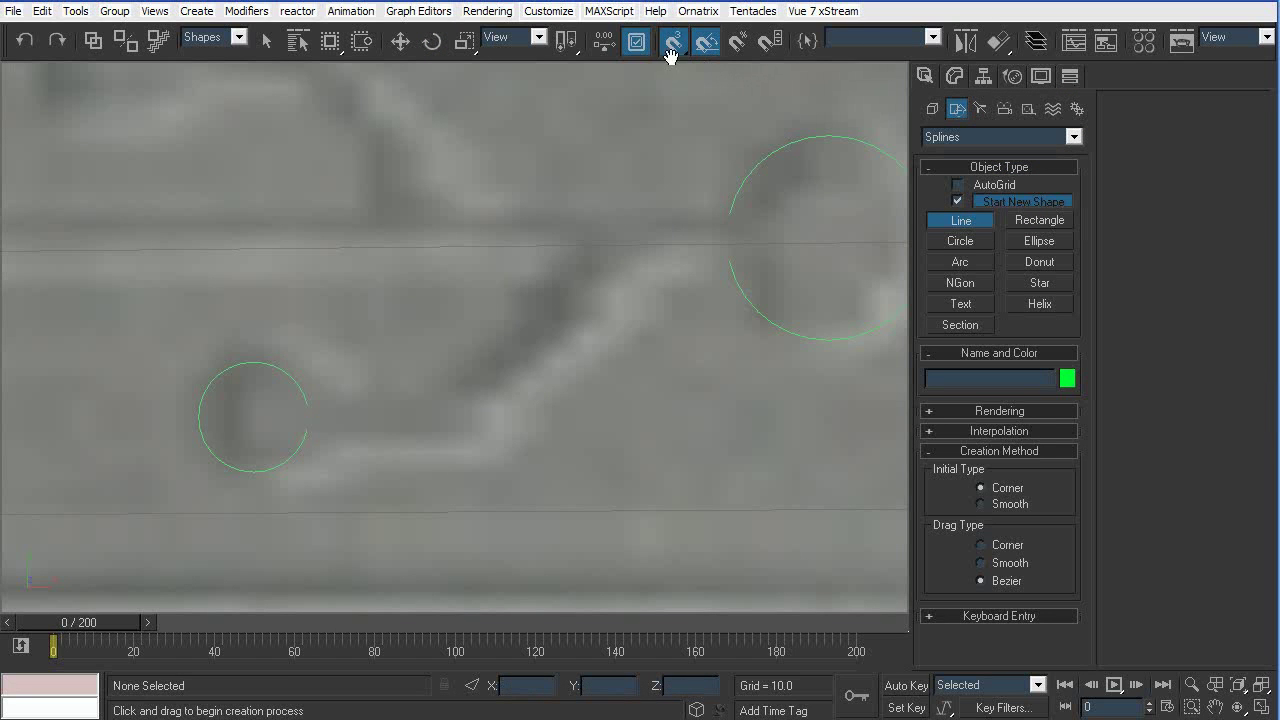
{"action": "right_click", "coordinate": [676, 46]}
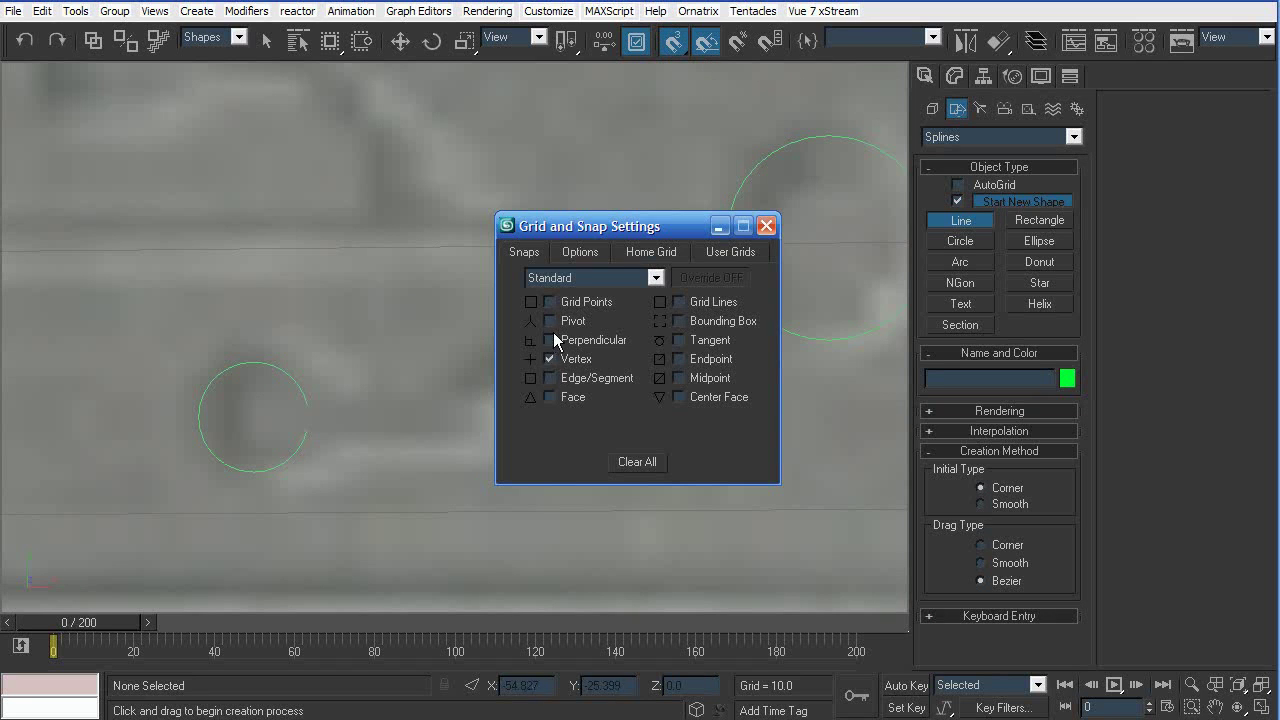
{"action": "left_click", "coordinate": [766, 226]}
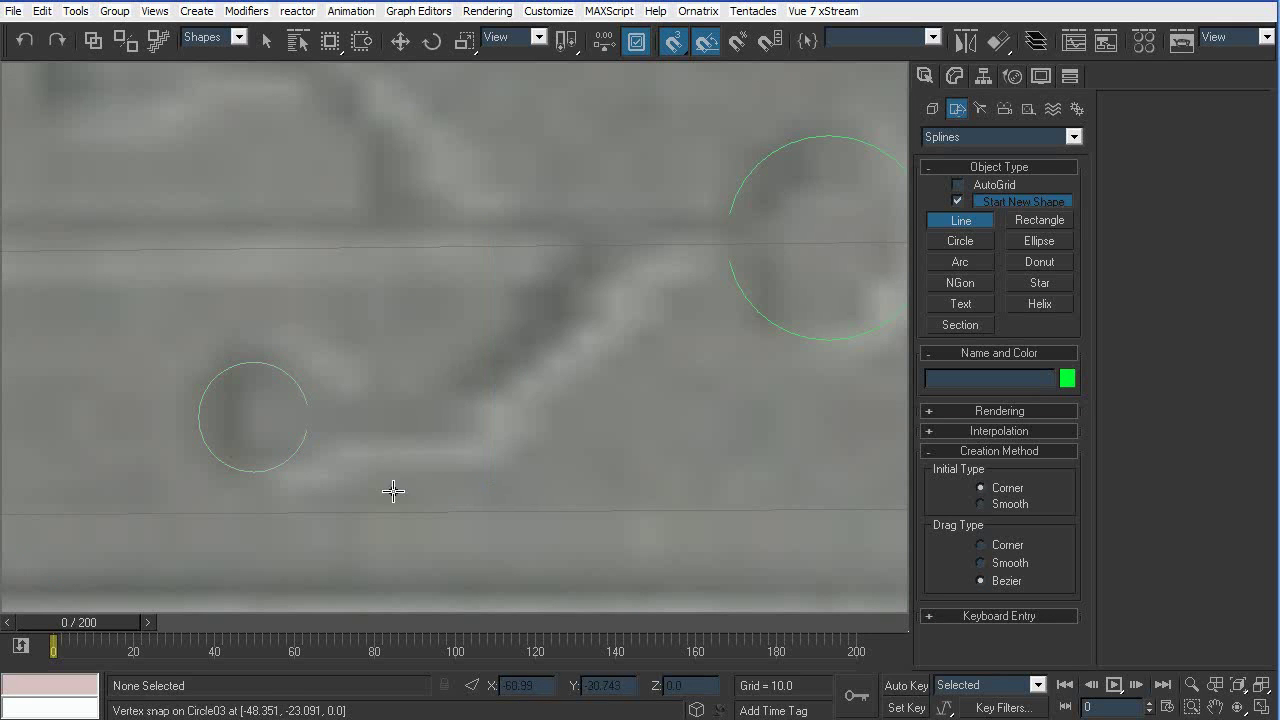
{"action": "left_click", "coordinate": [306, 431]}
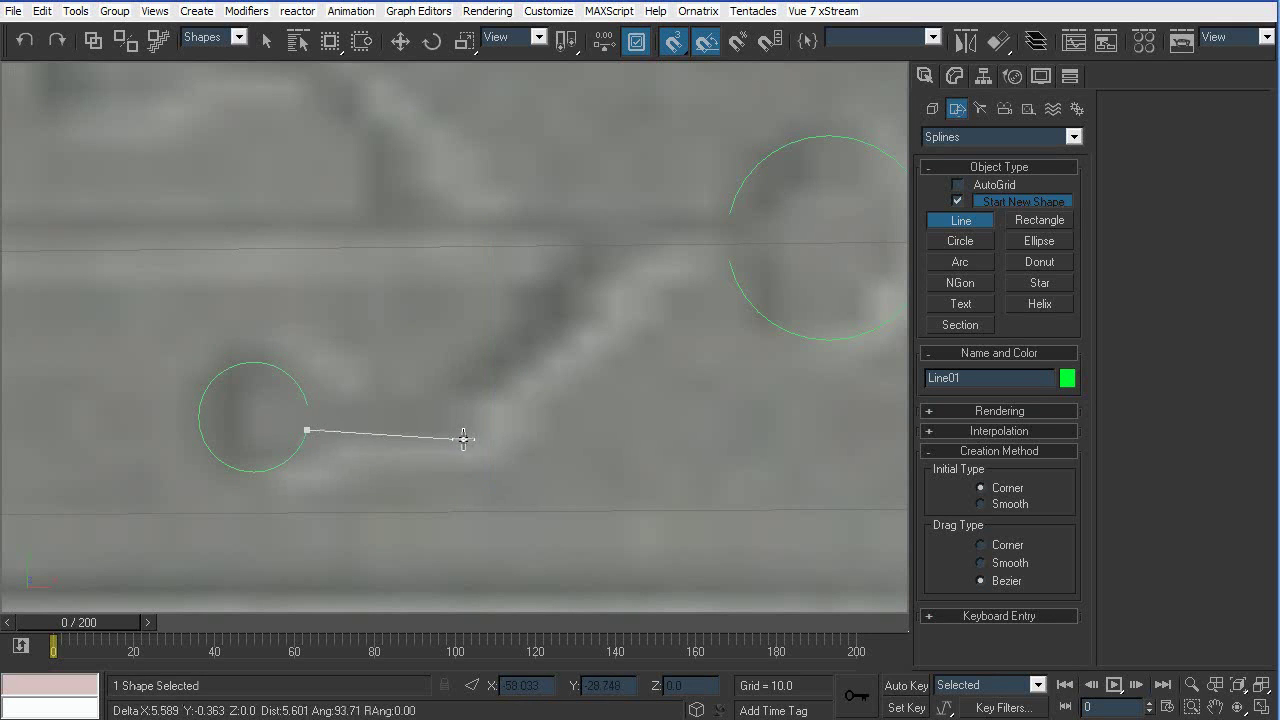
{"action": "left_click", "coordinate": [460, 430]}
{"action": "left_click", "coordinate": [663, 260]}
{"action": "left_click", "coordinate": [726, 261]}
{"action": "right_click", "coordinate": [726, 261]}
Start a second line at the small circle's upper gap end and trace the branch's upper edge, the stem's lower edge and the arrowhead
{"action": "left_click", "coordinate": [306, 404]}
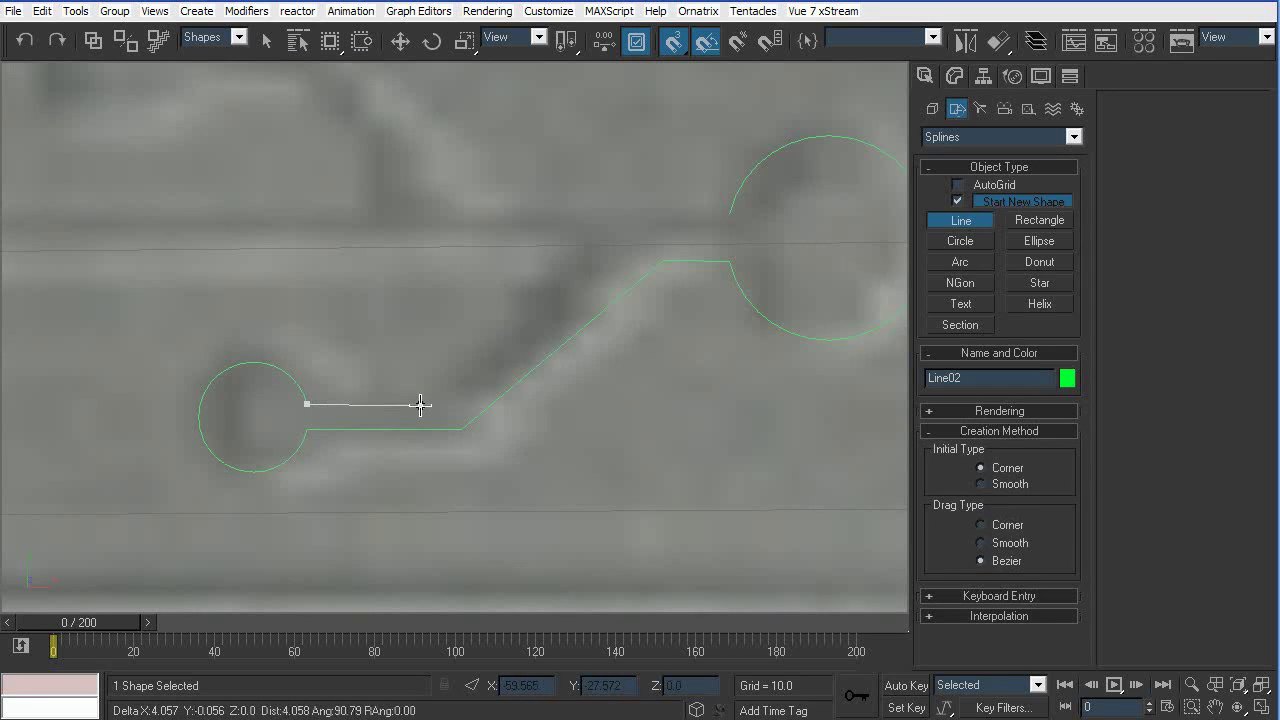
{"action": "left_click", "coordinate": [420, 404]}
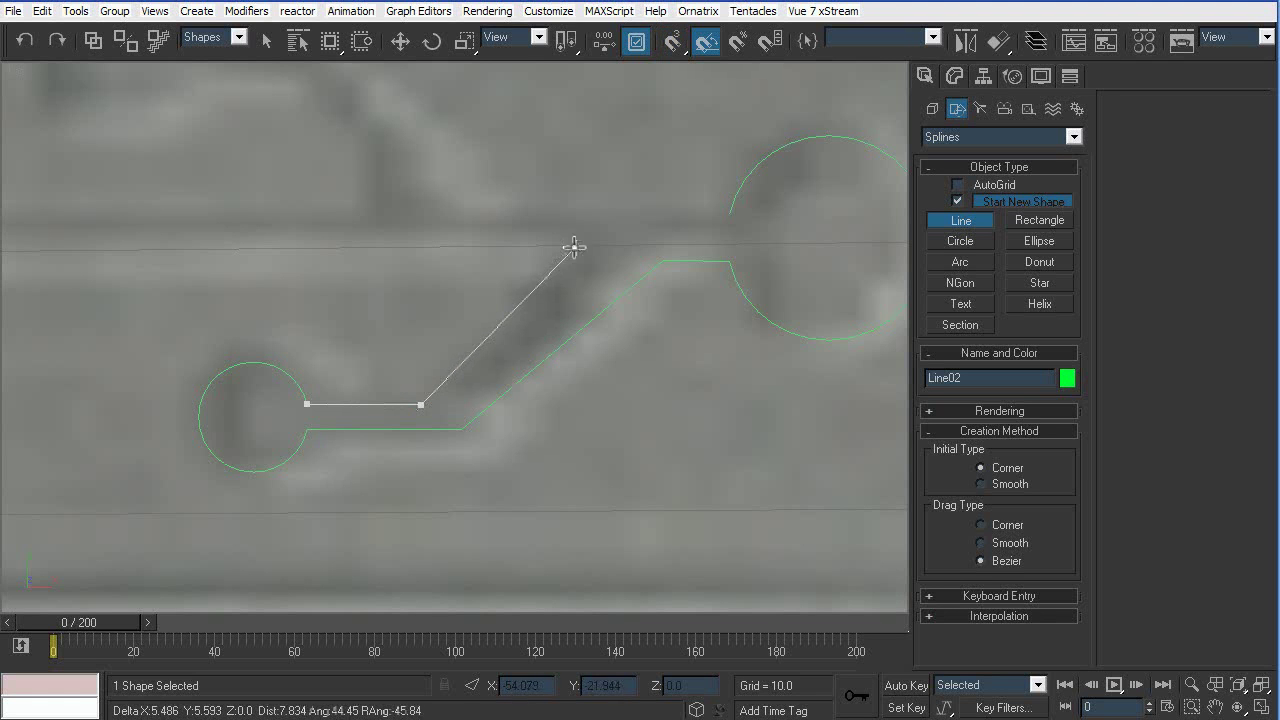
{"action": "left_click", "coordinate": [620, 246]}
{"action": "scroll", "coordinate": [156, 258], "scroll_direction": "down", "scroll_amount": 2}
{"action": "scroll", "coordinate": [45, 257], "scroll_direction": "up", "scroll_amount": 2}
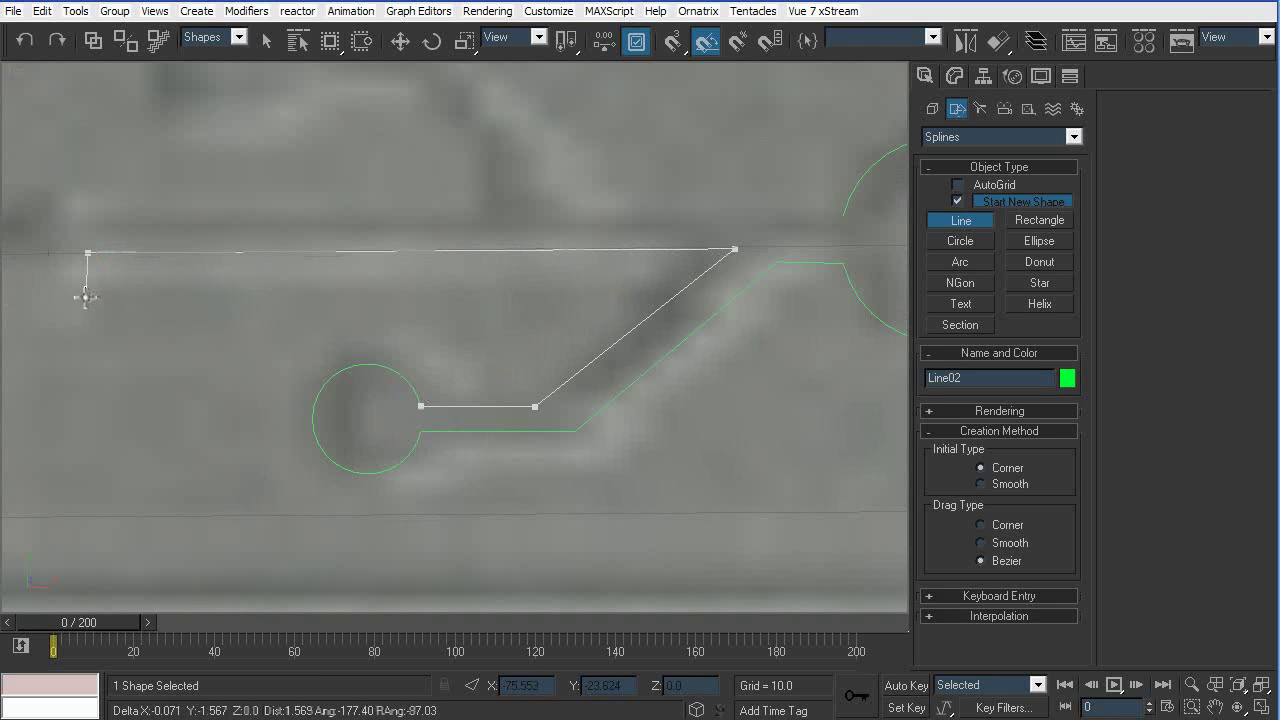
{"action": "scroll", "coordinate": [87, 285], "scroll_direction": "down", "scroll_amount": 2}
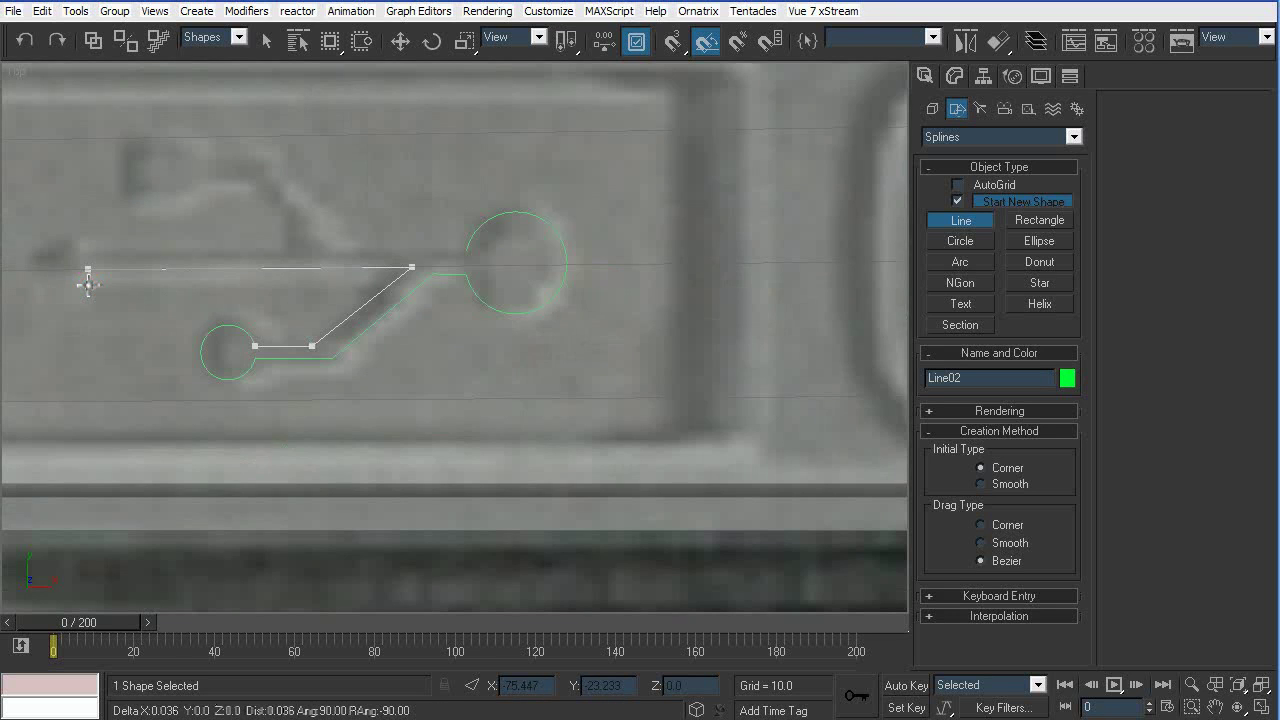
{"action": "left_click", "coordinate": [38, 260]}
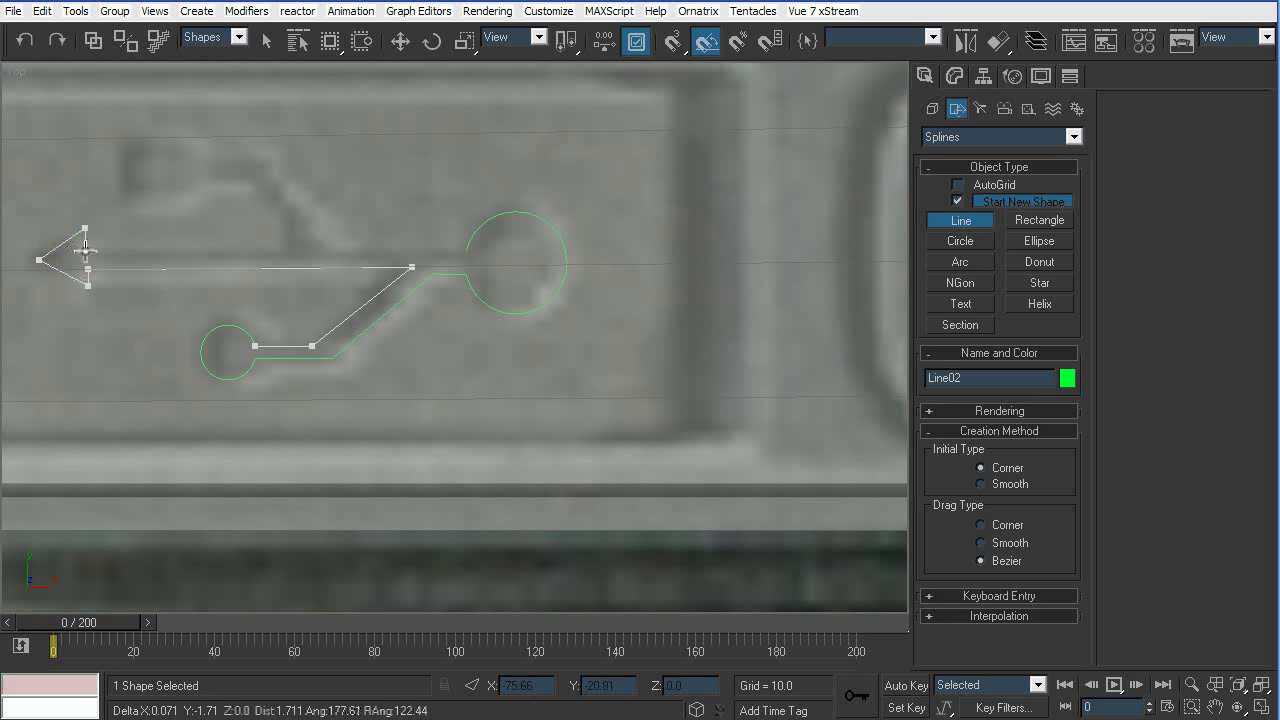
{"action": "left_click", "coordinate": [85, 250]}
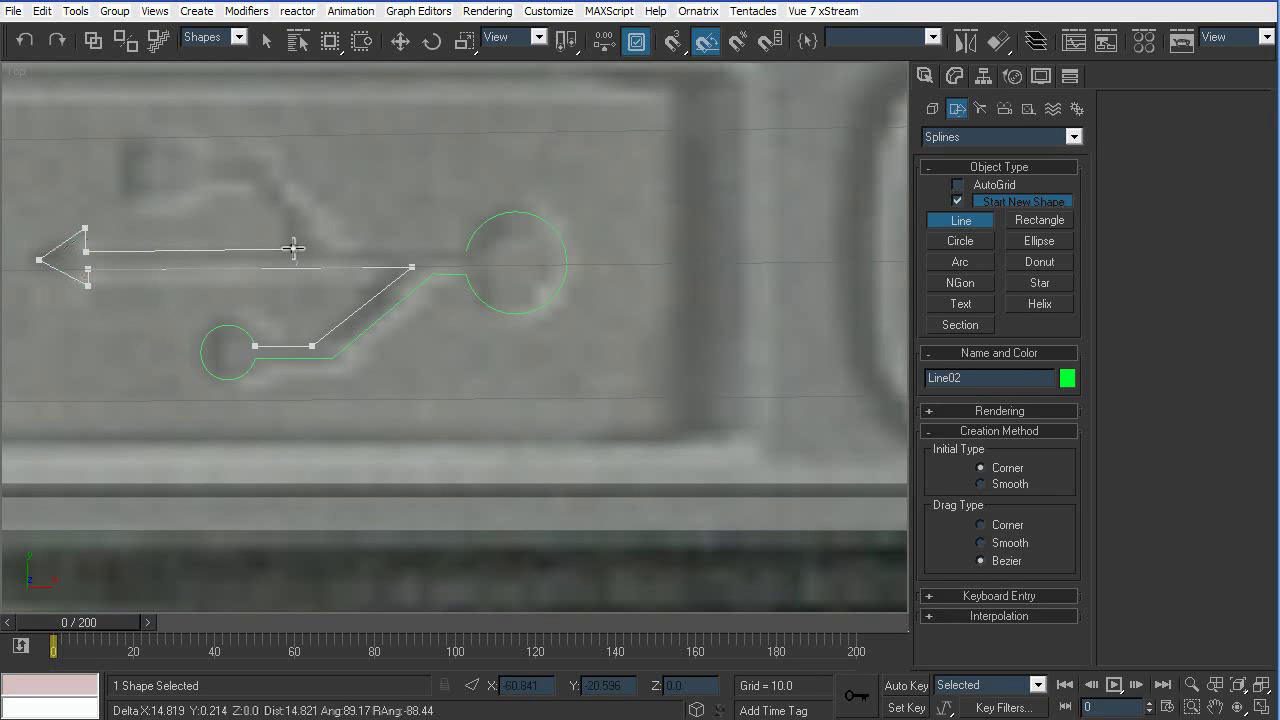
Continue the line along the stem's upper edge and around the square-ended upper branch, snapping its end to the large circle's upper gap end
{"action": "left_click", "coordinate": [285, 249]}
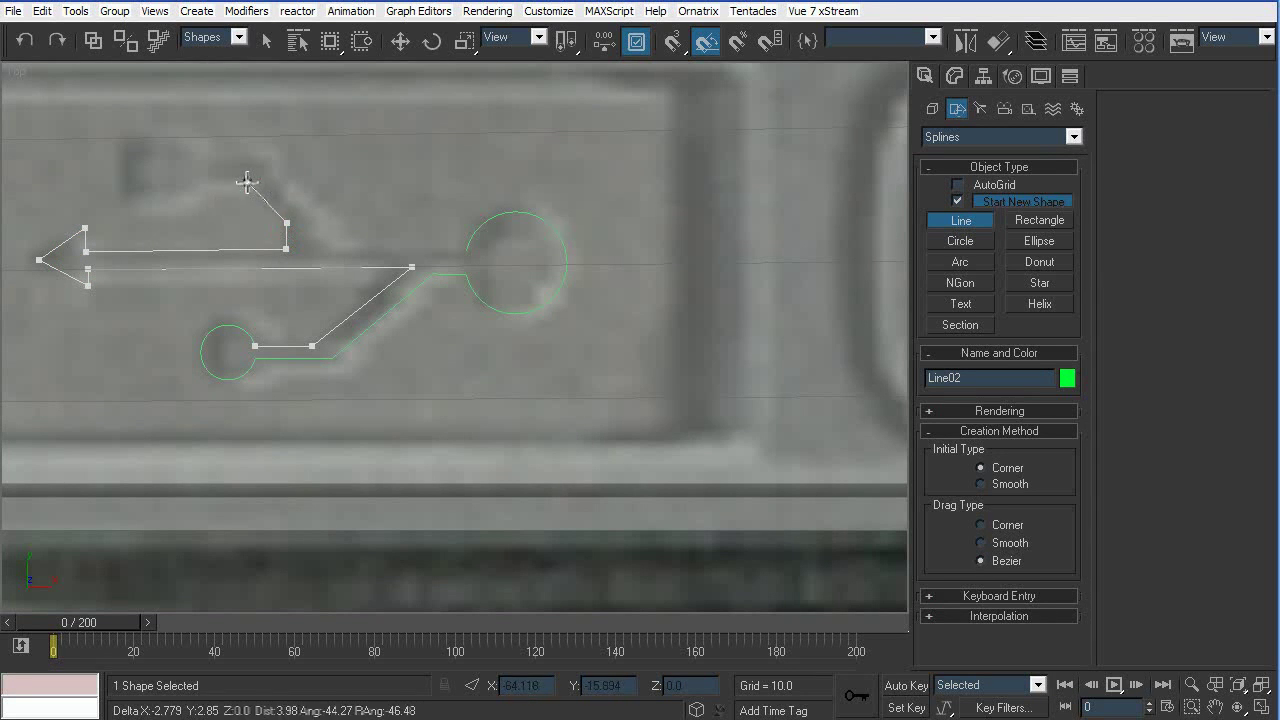
{"action": "left_click", "coordinate": [202, 183]}
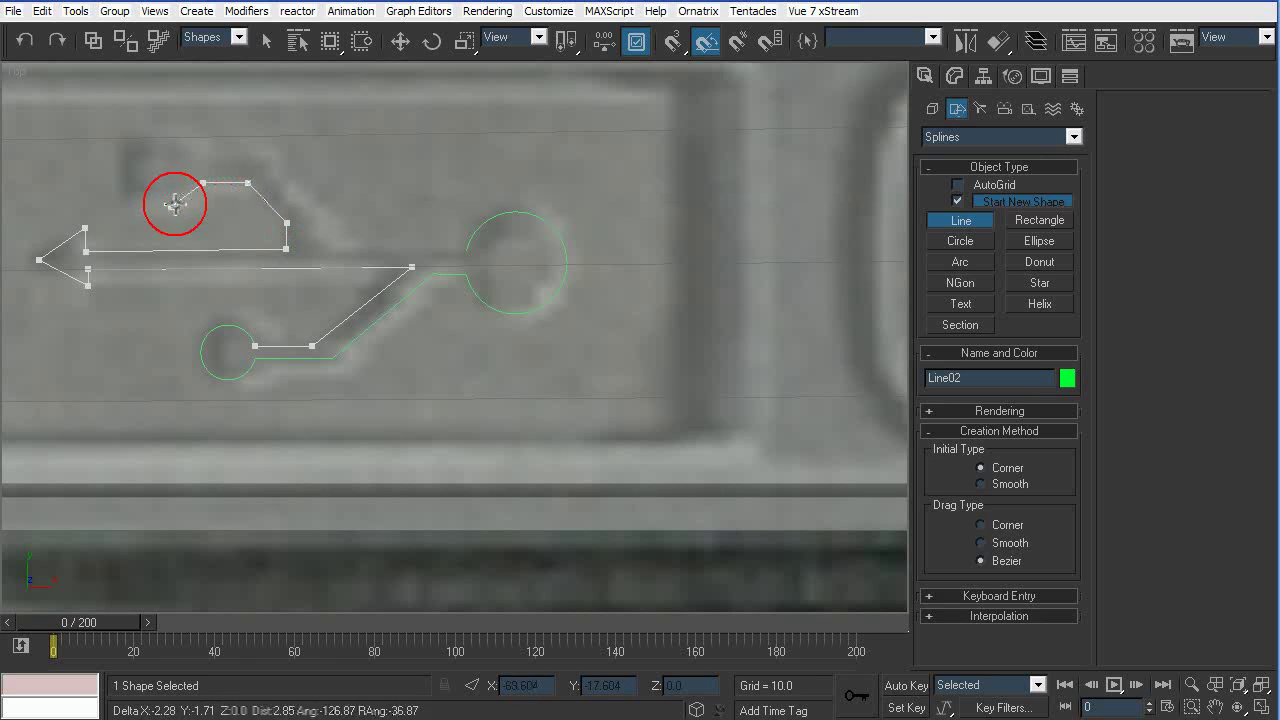
{"action": "left_click", "coordinate": [124, 201]}
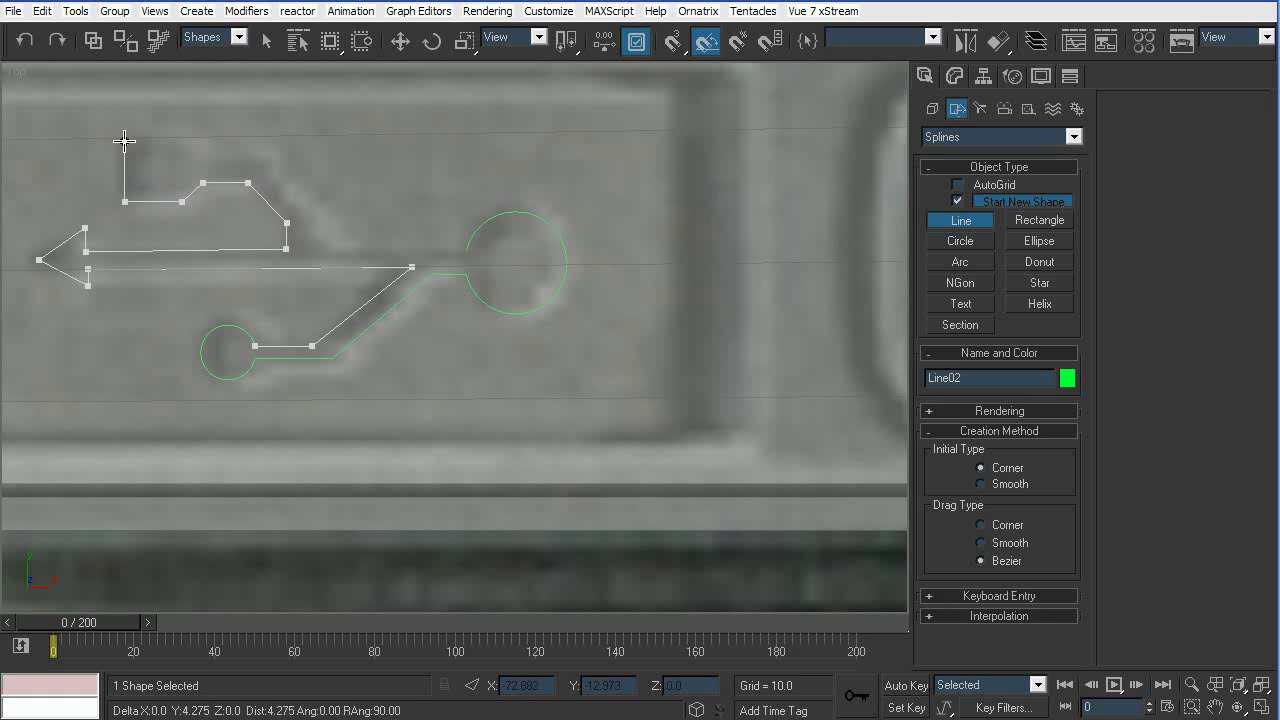
{"action": "left_click", "coordinate": [266, 153]}
{"action": "left_click", "coordinate": [328, 216]}
{"action": "left_click", "coordinate": [337, 249]}
{"action": "key", "text": "s"}
{"action": "left_click", "coordinate": [466, 249]}
{"action": "right_click", "coordinate": [468, 249]}
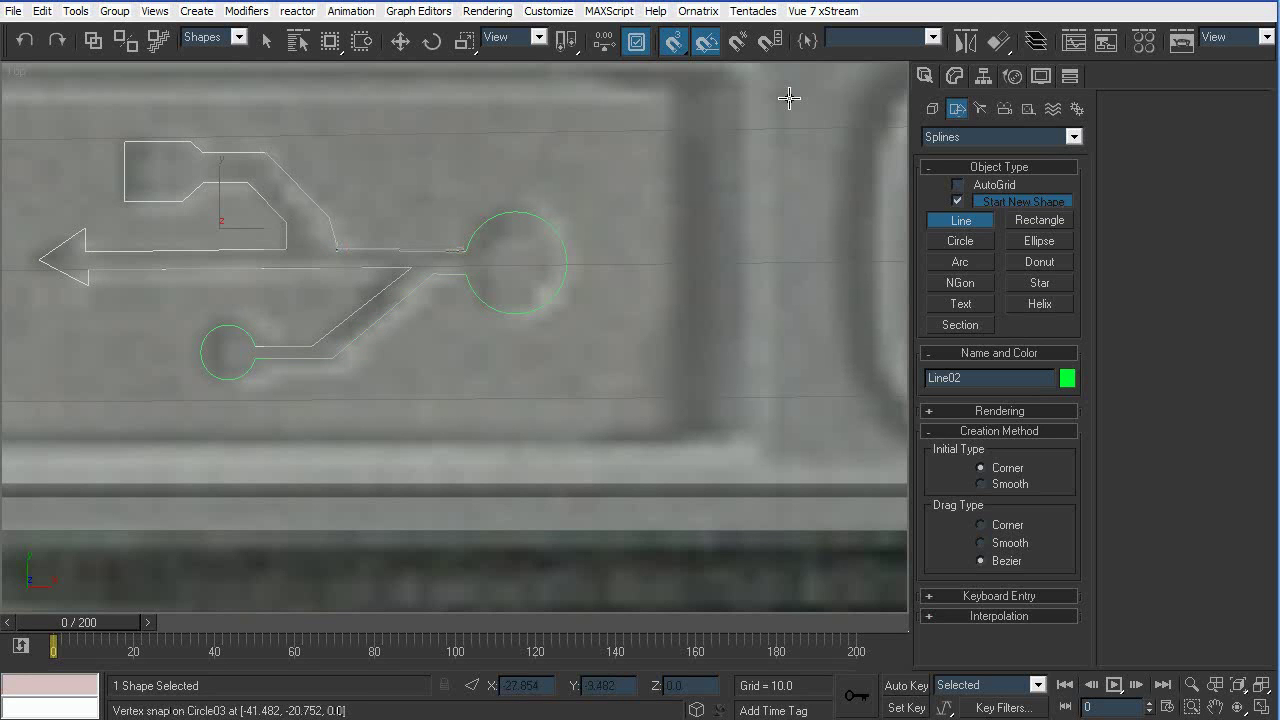
{"action": "left_click", "coordinate": [673, 43]}
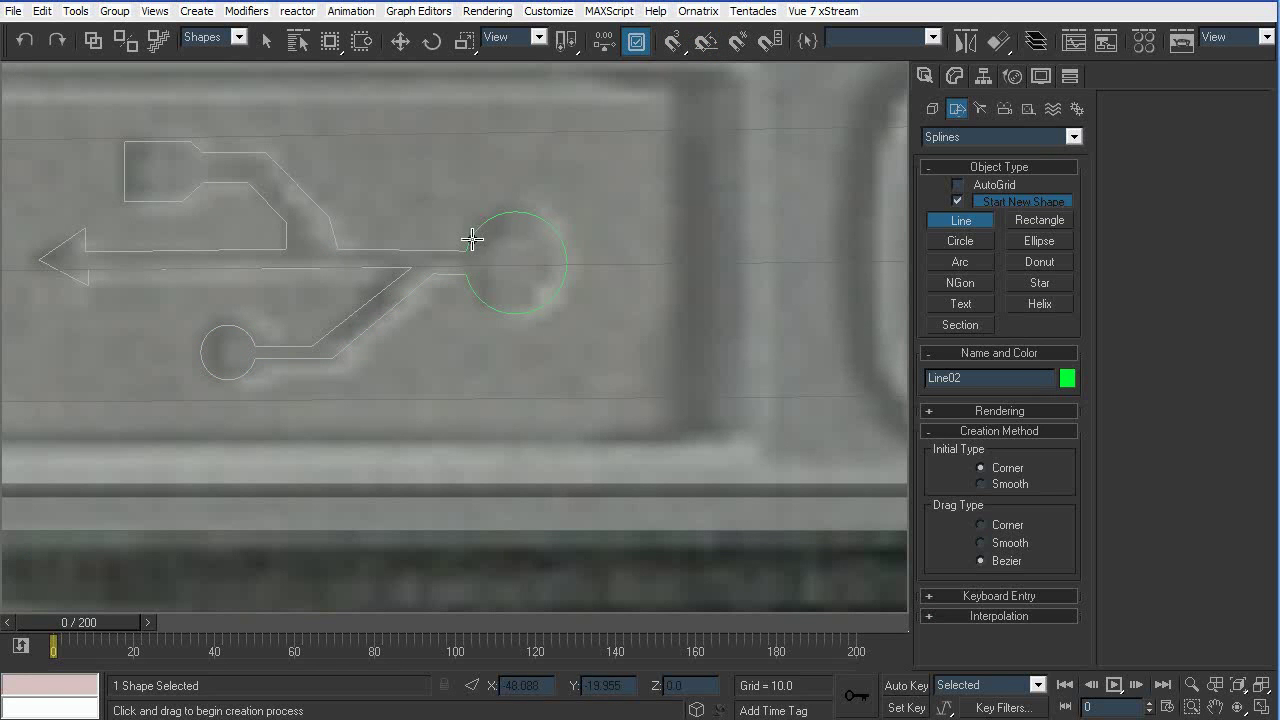
Examine the traced USB symbol splines from an angle in the perspective view
{"action": "key", "text": "p"}
{"action": "left_click_drag", "start_coordinate": [541, 324], "coordinate": [589, 274], "text": "alt"}
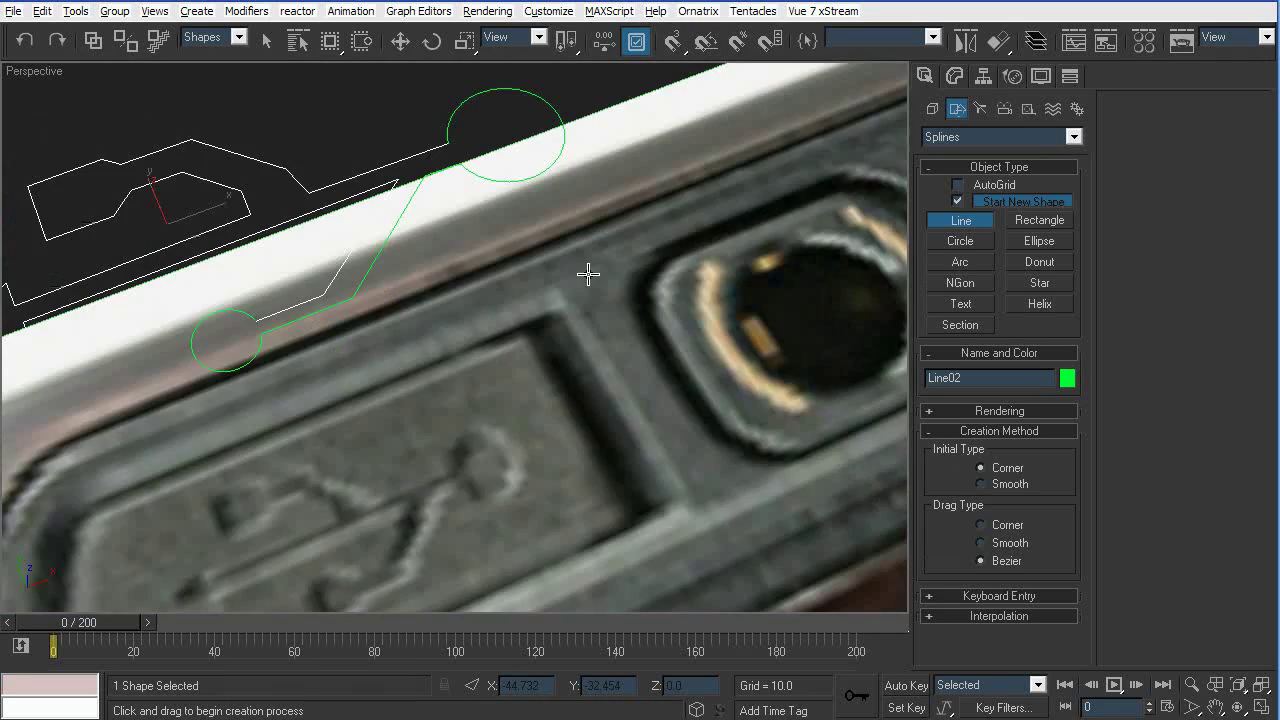
{"action": "scroll", "coordinate": [589, 274], "scroll_direction": "down", "scroll_amount": 3}
{"action": "middle_click_drag", "start_coordinate": [466, 243], "coordinate": [450, 205], "text": "alt"}
{"action": "left_click", "coordinate": [269, 42]}
{"action": "left_click_drag", "start_coordinate": [465, 186], "coordinate": [318, 284]}
{"action": "left_click", "coordinate": [356, 325], "text": "ctrl"}
{"action": "middle_click_drag", "start_coordinate": [460, 305], "coordinate": [635, 229], "text": "alt"}
{"action": "scroll", "coordinate": [411, 334], "scroll_direction": "up", "scroll_amount": 4}
Attach both traced lines and the small circle to the USB symbol's large circle
{"action": "left_click", "coordinate": [511, 165]}
{"action": "left_click", "coordinate": [494, 146]}
{"action": "left_click", "coordinate": [954, 79]}
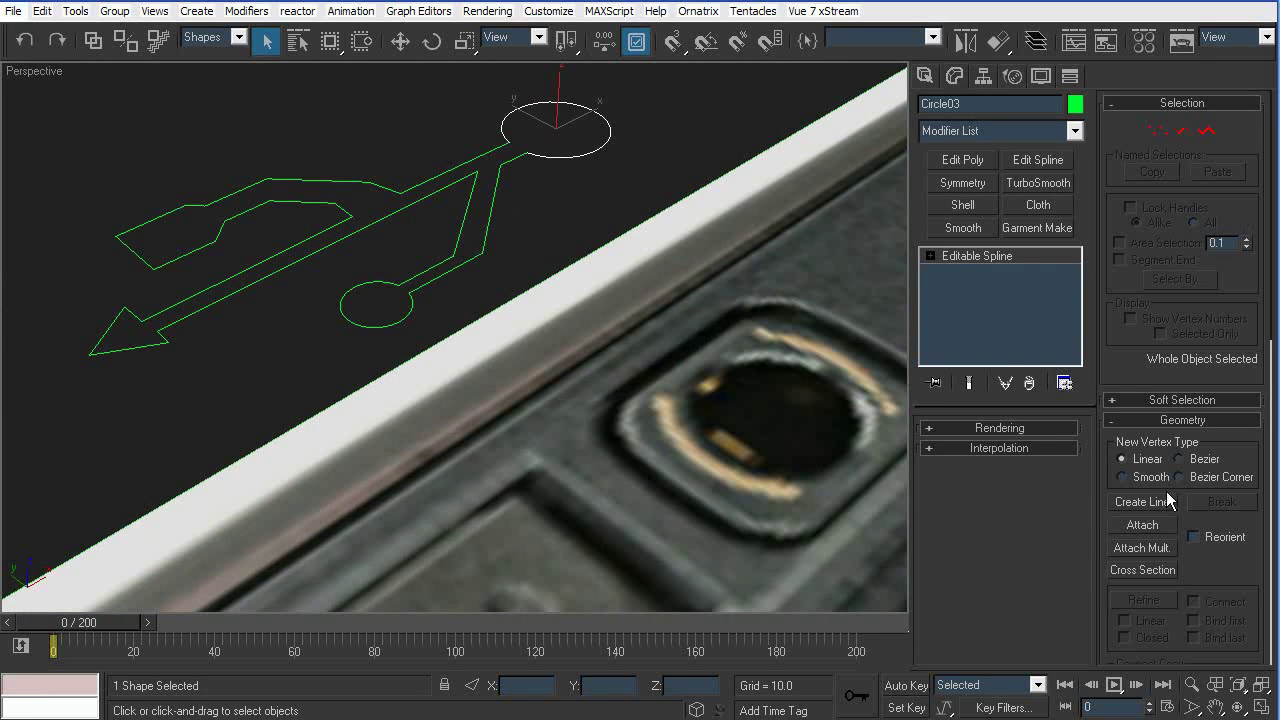
{"action": "left_click", "coordinate": [1140, 527]}
{"action": "left_click", "coordinate": [484, 208]}
{"action": "left_click", "coordinate": [402, 313]}
{"action": "left_click", "coordinate": [367, 228]}
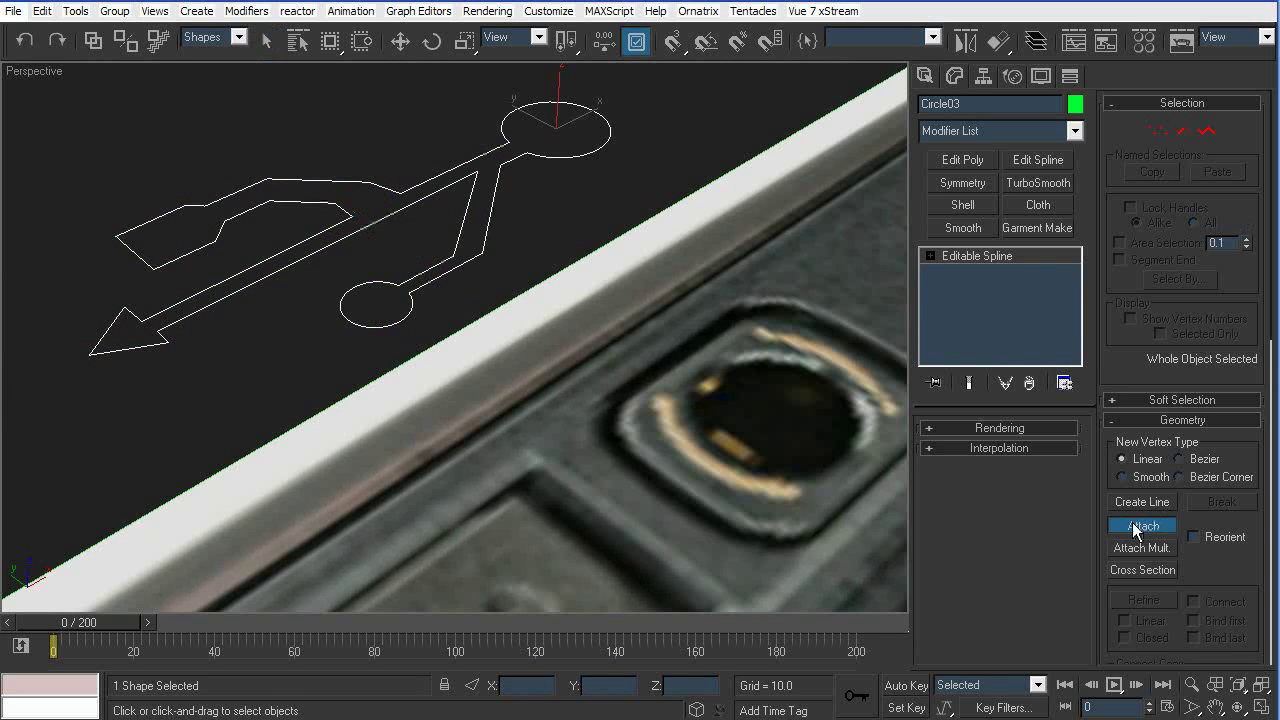
{"action": "right_click", "coordinate": [414, 195]}
Weld all vertices of the USB symbol spline with a 0.1 threshold to close its outline
{"action": "left_click", "coordinate": [1157, 130]}
{"action": "key", "text": "ctrl+a"}
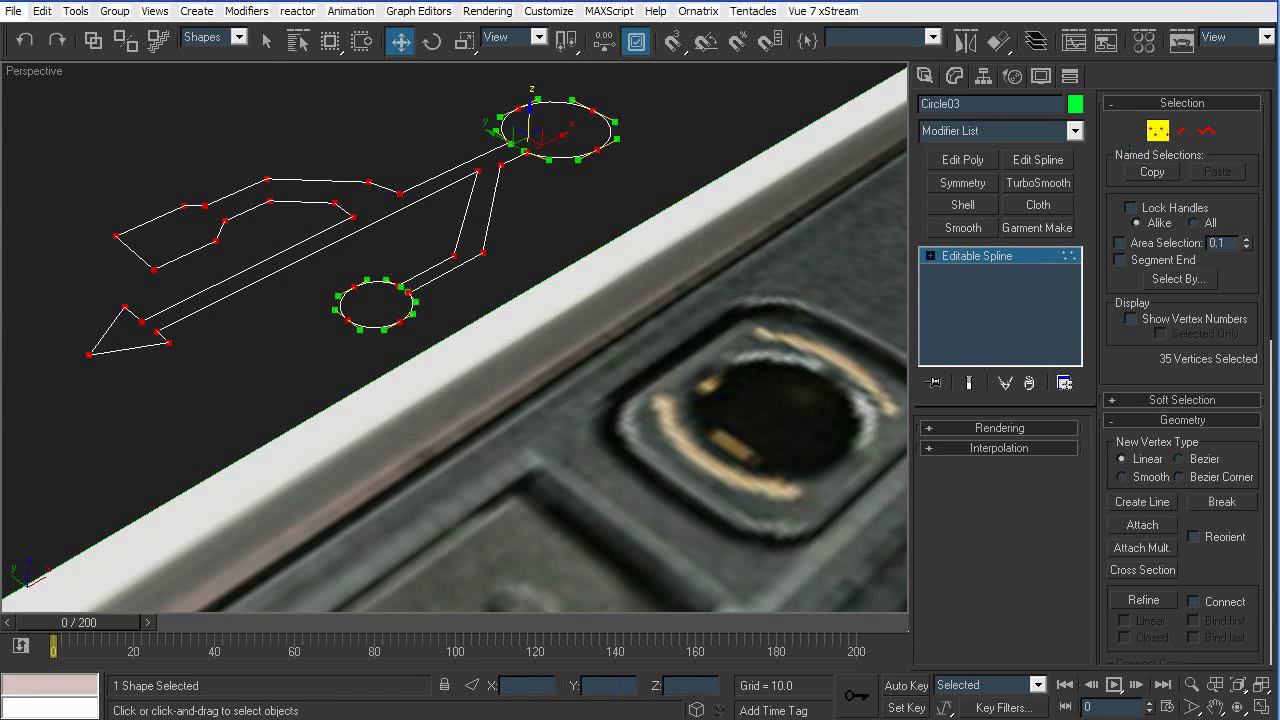
{"action": "left_click_drag", "start_coordinate": [1238, 578], "coordinate": [1238, 406]}
{"action": "left_click", "coordinate": [1143, 621]}
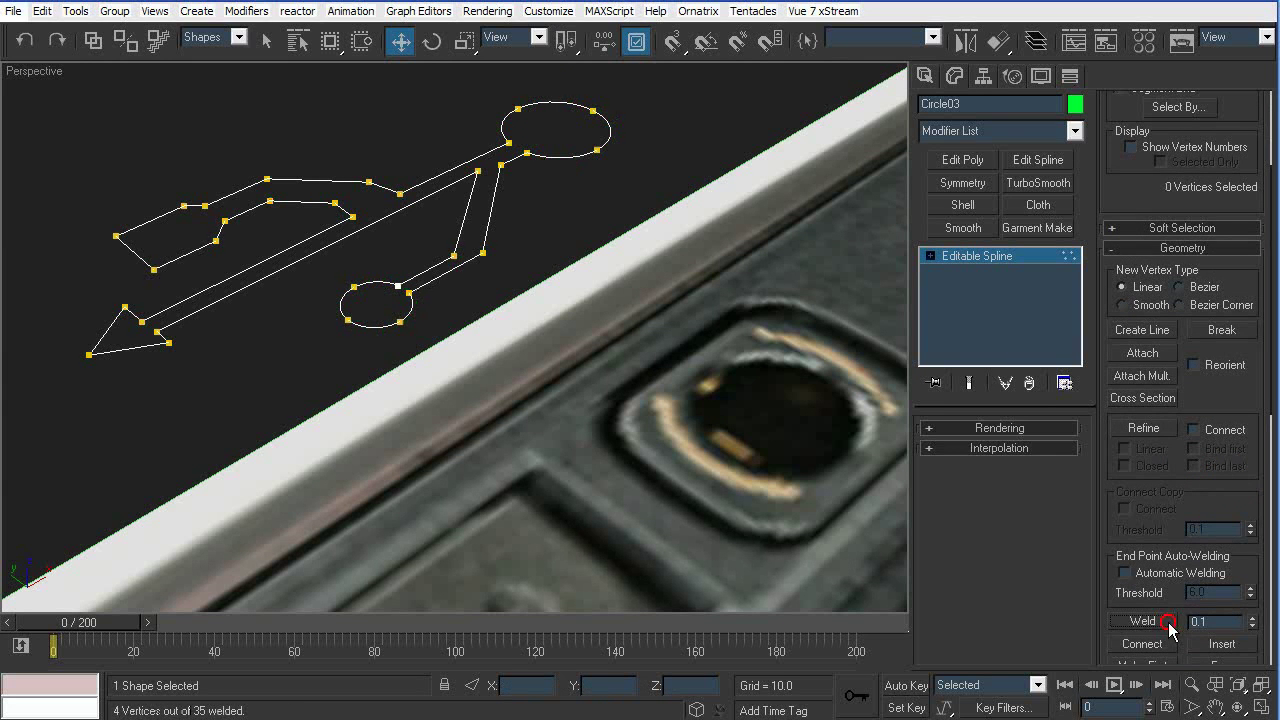
{"action": "scroll", "coordinate": [1140, 135], "scroll_direction": "up", "scroll_amount": 4}
{"action": "left_click", "coordinate": [1142, 133]}
Apply an Extrude modifier with an amount of 5.0 to the USB symbol
{"action": "left_click", "coordinate": [1074, 131]}
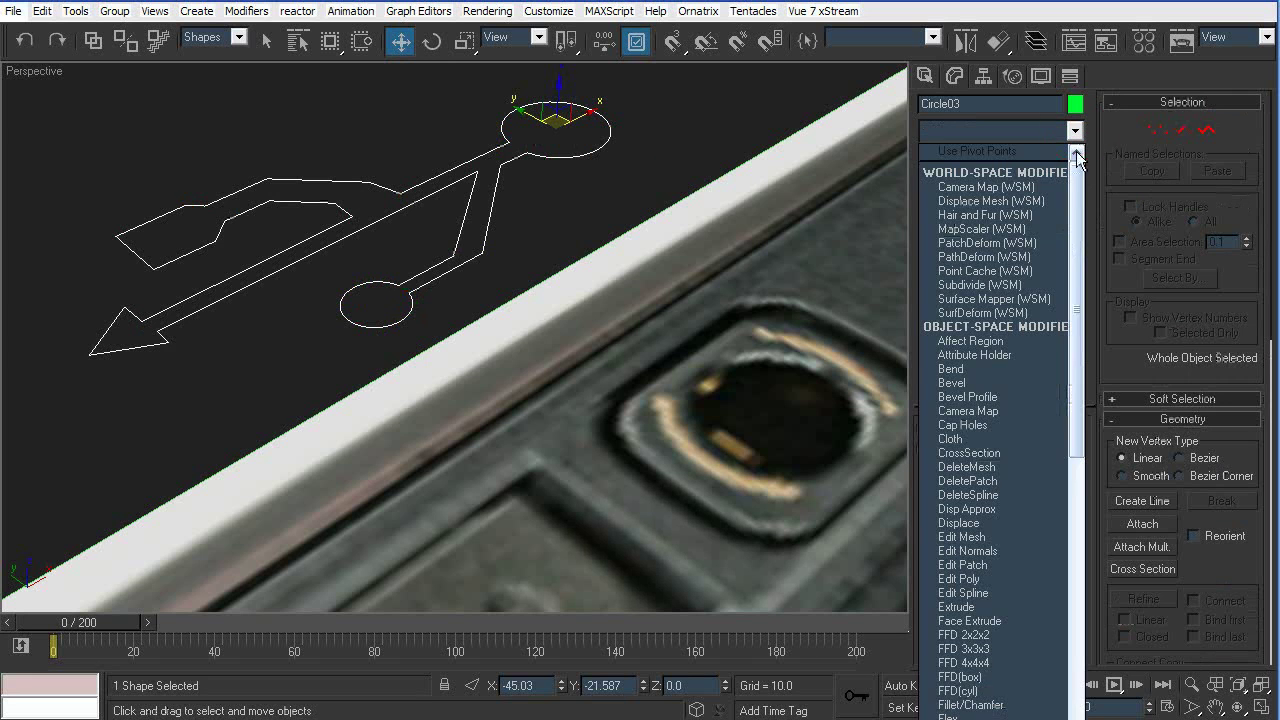
{"action": "left_click", "coordinate": [1005, 607]}
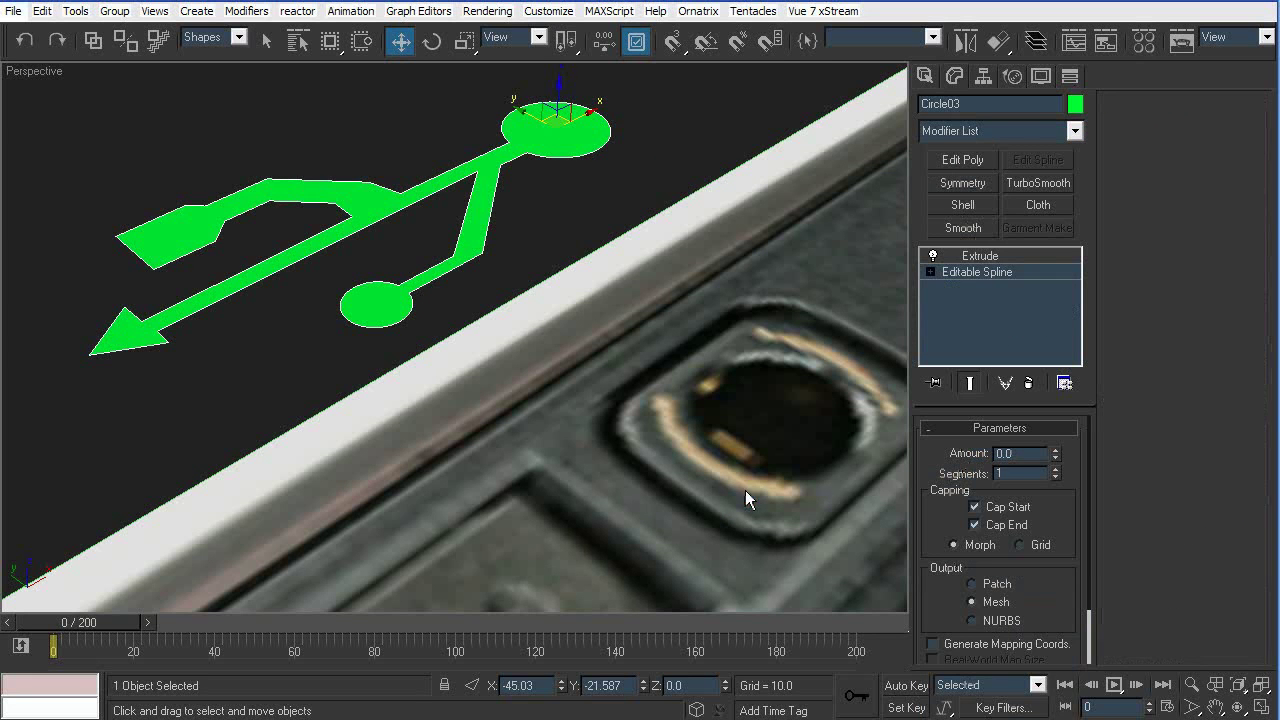
{"action": "mouse_move", "coordinate": [1057, 456]}
{"action": "left_mouse_down"}
{"action": "mouse_move", "coordinate": [1055, 428]}
{"action": "mouse_move", "coordinate": [1054, 450]}
{"action": "left_mouse_up"}
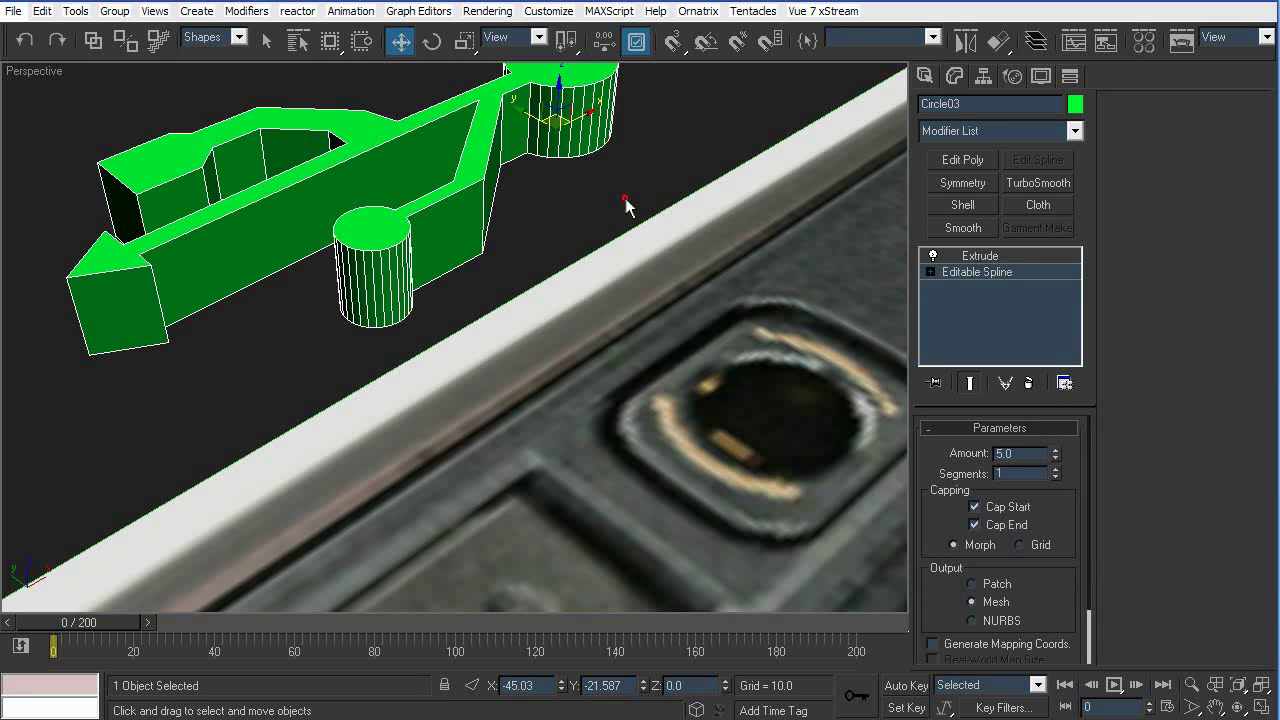
{"action": "left_click", "coordinate": [634, 206]}
Convert the power symbol's outer circle to an editable spline
{"action": "scroll", "coordinate": [636, 265], "scroll_direction": "down", "scroll_amount": 4}
{"action": "scroll", "coordinate": [535, 255], "scroll_direction": "down", "scroll_amount": 5}
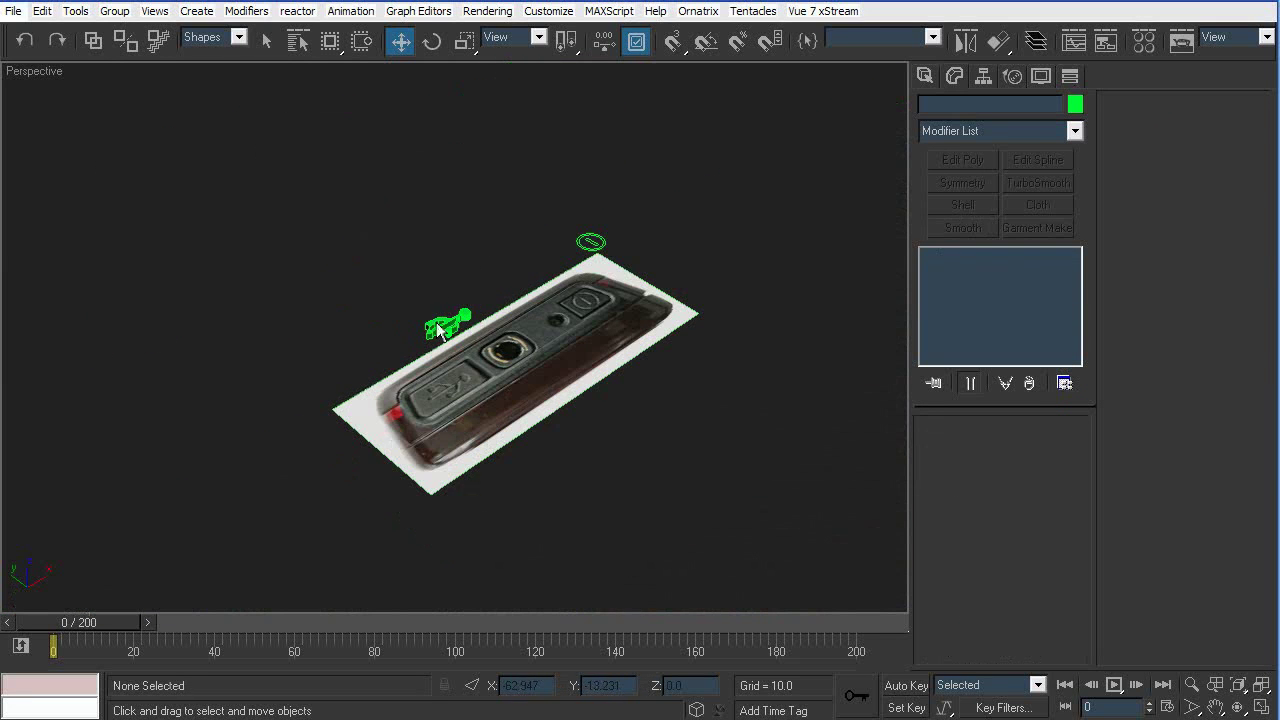
{"action": "scroll", "coordinate": [432, 340], "scroll_direction": "up", "scroll_amount": 5}
{"action": "left_click", "coordinate": [508, 250]}
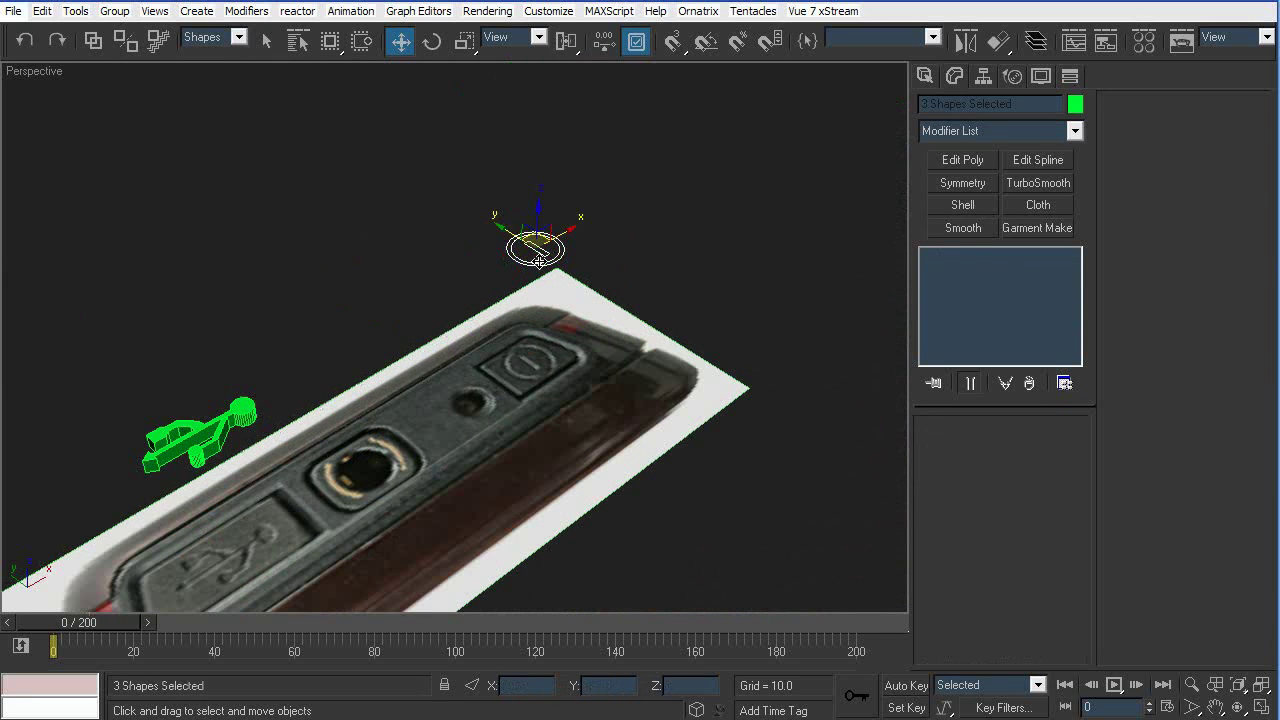
{"action": "key", "text": "z"}
{"action": "left_click", "coordinate": [792, 350]}
{"action": "left_click", "coordinate": [673, 303]}
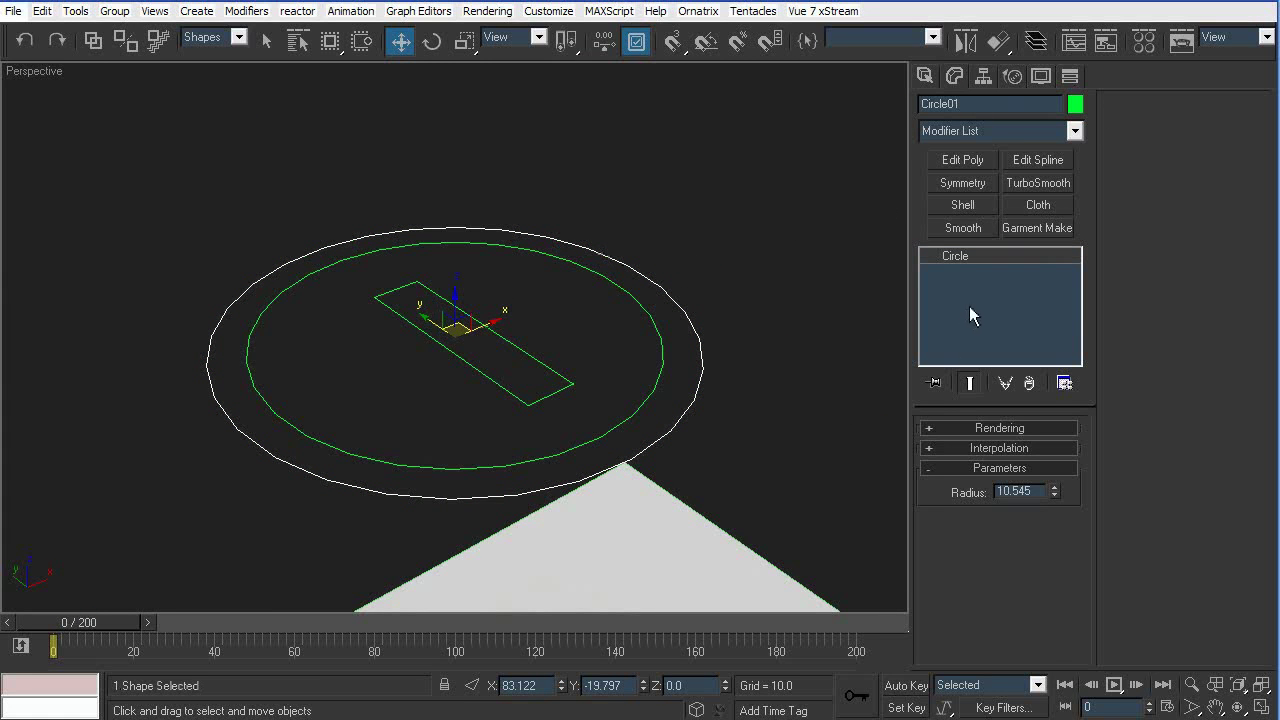
{"action": "right_click", "coordinate": [683, 388]}
{"action": "mouse_move", "coordinate": [815, 560]}
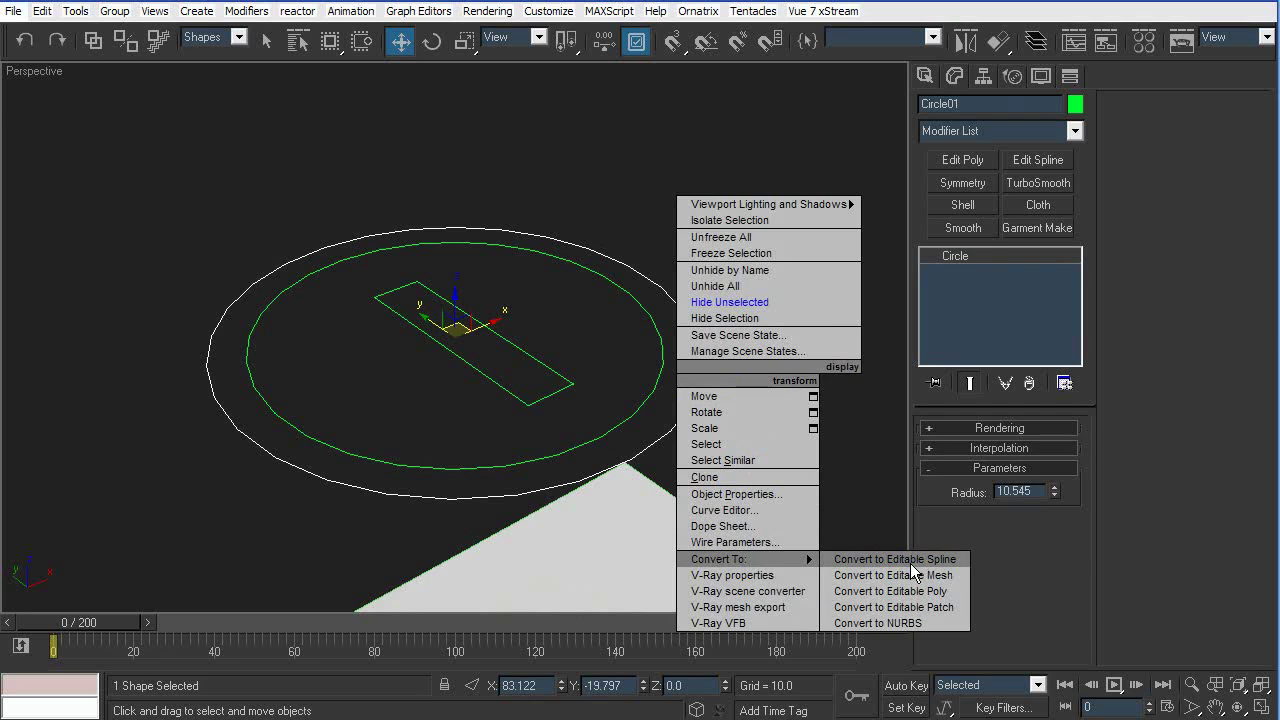
{"action": "left_click", "coordinate": [919, 558]}
Attach the power symbol's inner circle and central rectangle to its outer circle
{"action": "left_click", "coordinate": [1142, 525]}
{"action": "left_click", "coordinate": [665, 346]}
{"action": "left_click", "coordinate": [543, 357]}
{"action": "right_click", "coordinate": [716, 303]}
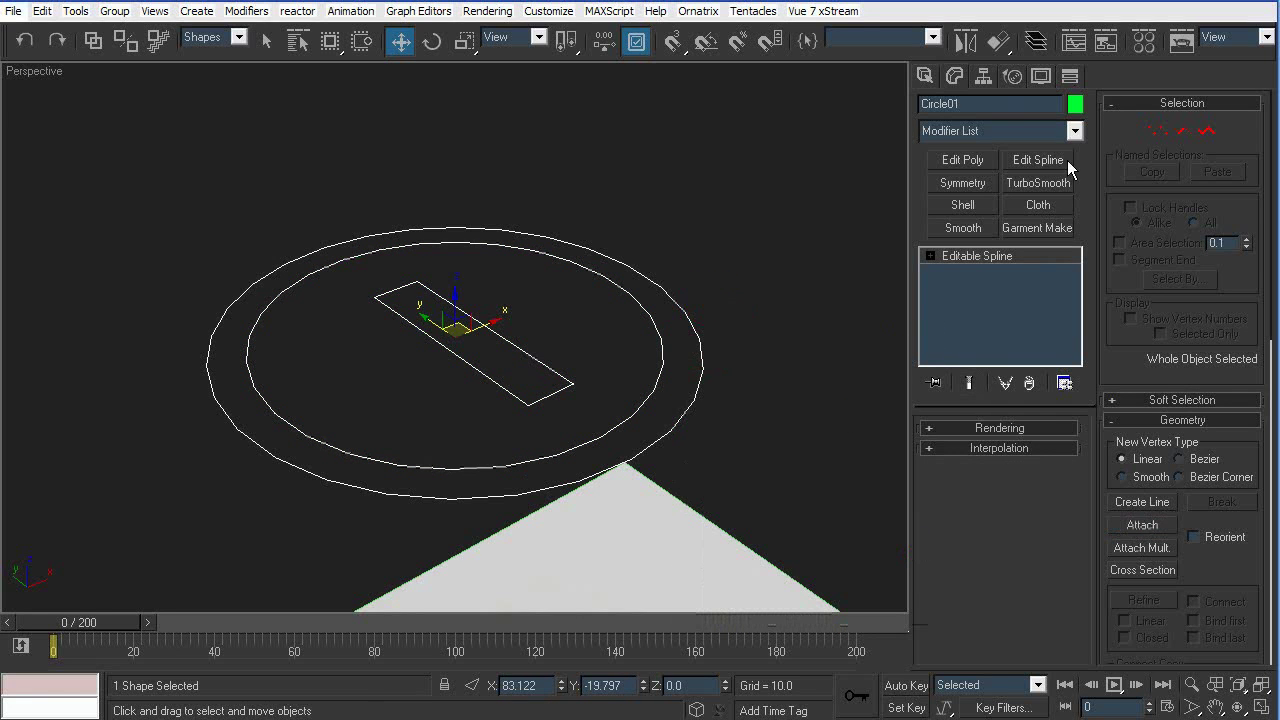
Extrude the power symbol by 5.0 and set the selection filter to All
{"action": "left_click", "coordinate": [1074, 131]}
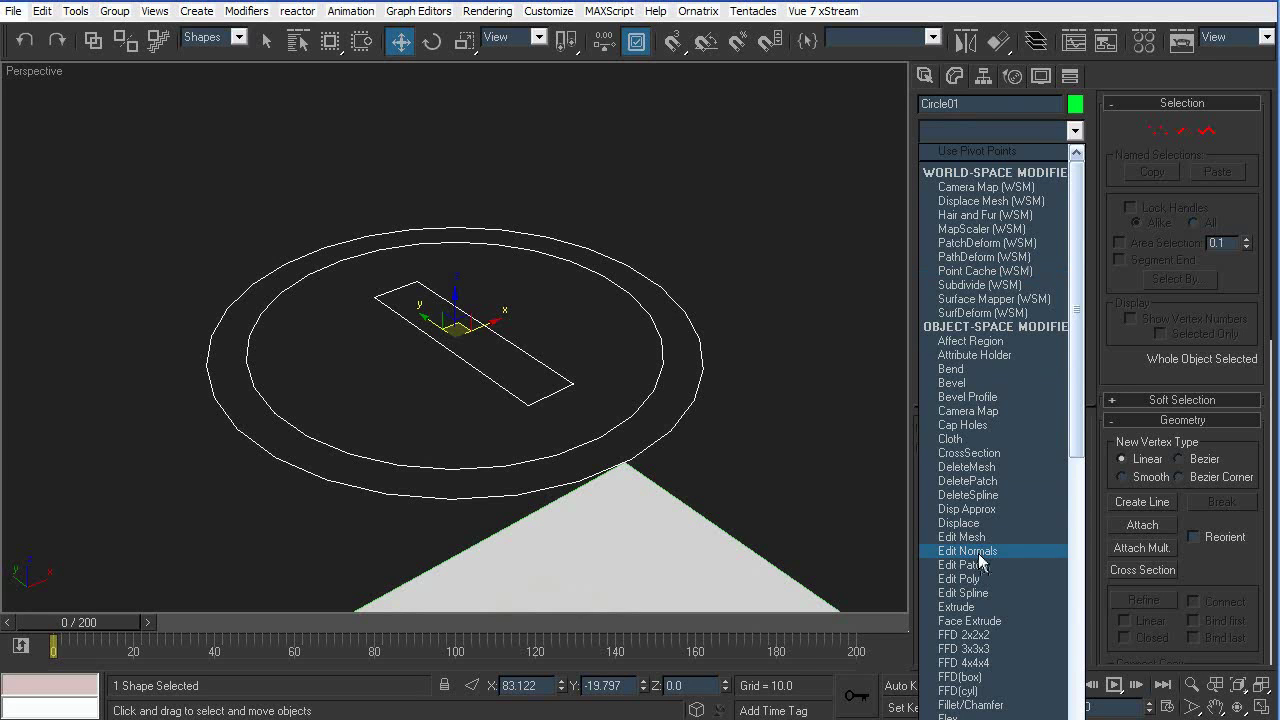
{"action": "left_click", "coordinate": [992, 607]}
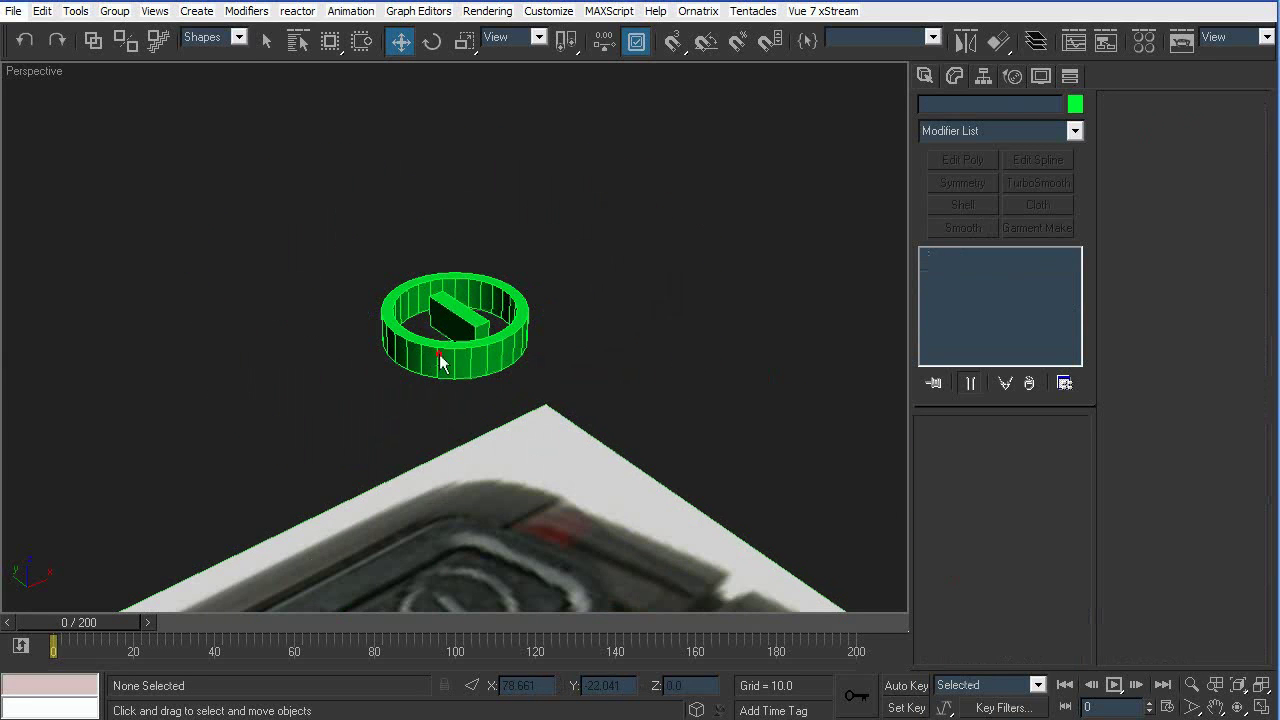
{"action": "left_click", "coordinate": [223, 37]}
{"action": "left_click", "coordinate": [217, 54]}
Select the extruded power and USB symbols together and unhide all objects in the scene
{"action": "left_click", "coordinate": [555, 264]}
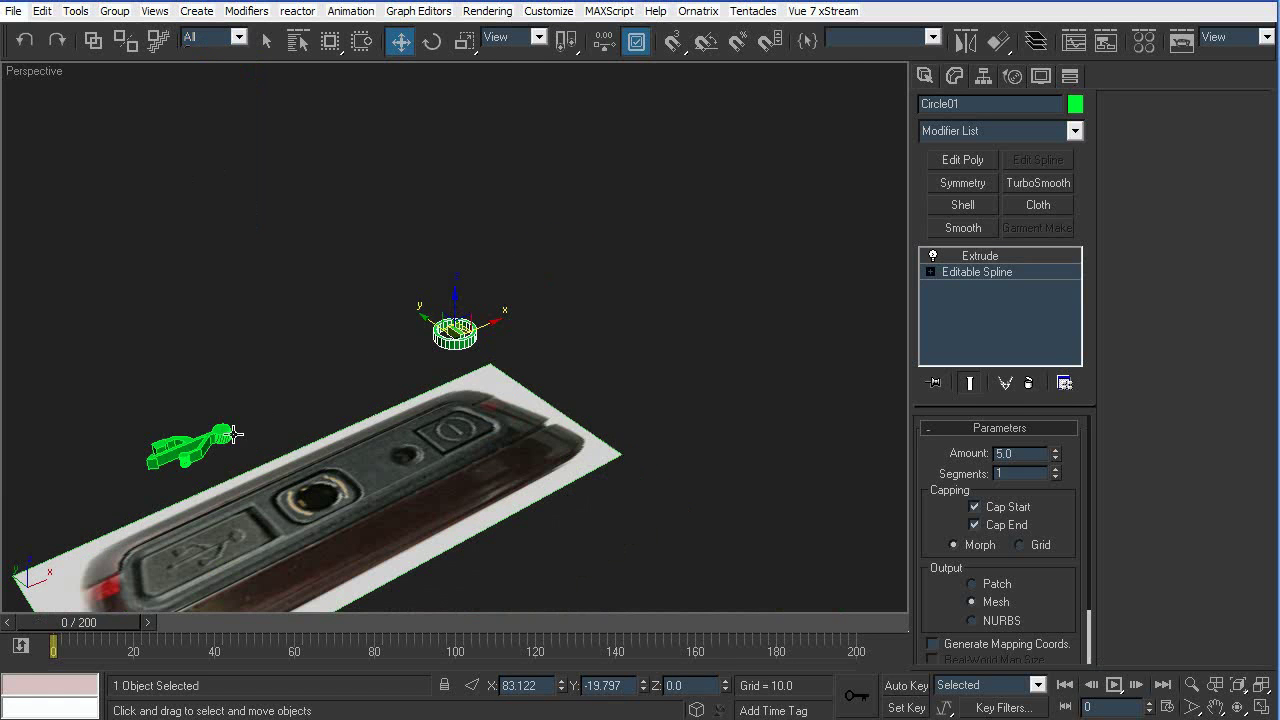
{"action": "left_click", "coordinate": [220, 437], "text": "ctrl"}
{"action": "right_click", "coordinate": [578, 304]}
{"action": "left_click", "coordinate": [651, 216]}
Move both symbols up along Z onto the top connector panel of the phone
{"action": "scroll", "coordinate": [566, 281], "scroll_direction": "down", "scroll_amount": 5}
{"action": "middle_click_drag", "start_coordinate": [566, 281], "coordinate": [566, 425]}
{"action": "left_click_drag", "start_coordinate": [463, 453], "coordinate": [463, 144]}
{"action": "middle_click_drag", "start_coordinate": [508, 145], "coordinate": [544, 383]}
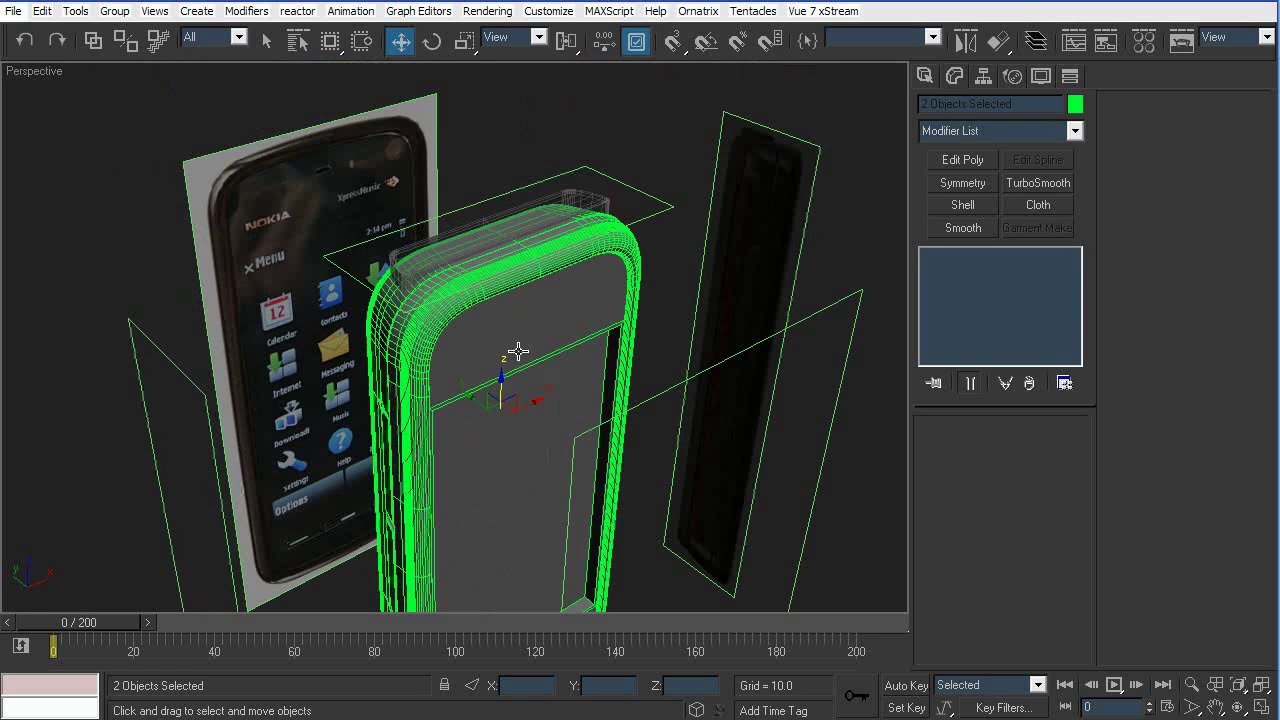
{"action": "left_click_drag", "start_coordinate": [535, 385], "coordinate": [528, 188]}
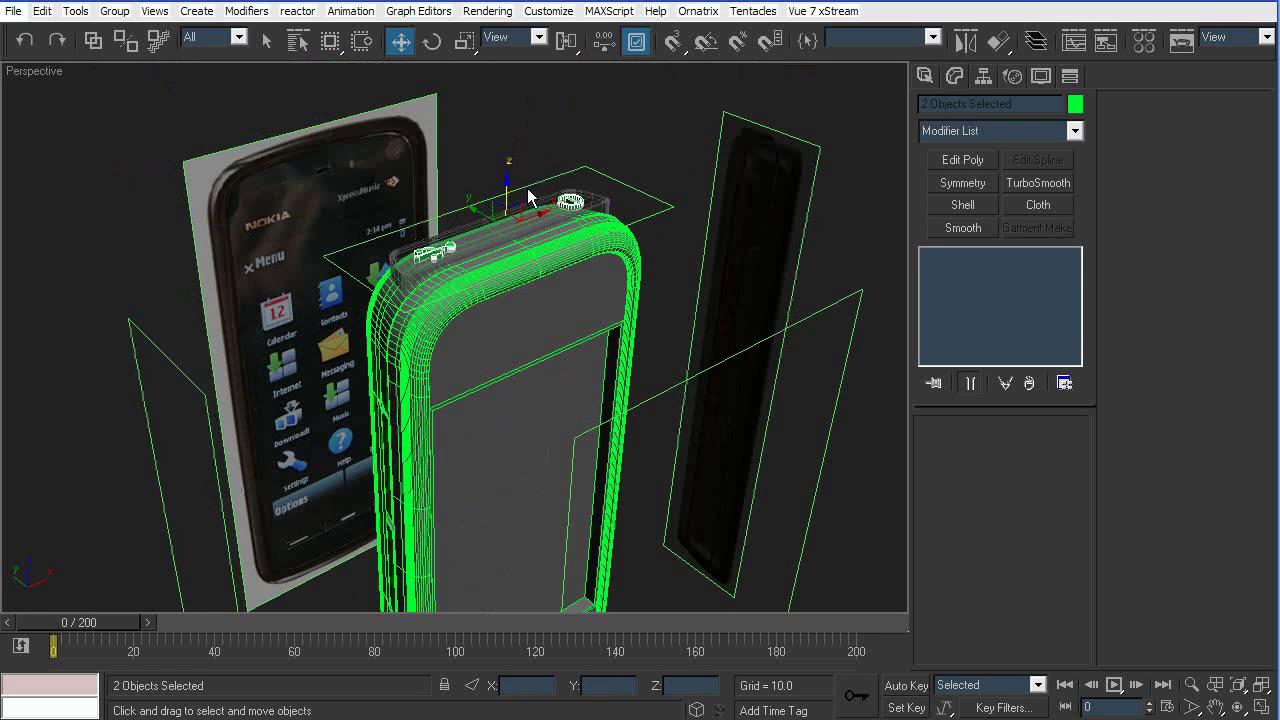
{"action": "left_click", "coordinate": [660, 180]}
{"action": "scroll", "coordinate": [453, 153], "scroll_direction": "up", "scroll_amount": 10}
{"action": "scroll", "coordinate": [453, 153], "scroll_direction": "down", "scroll_amount": 8}
Assign the V-Ray material Material #75 to the top connector panel
{"action": "left_click", "coordinate": [569, 266]}
{"action": "key", "text": "m"}
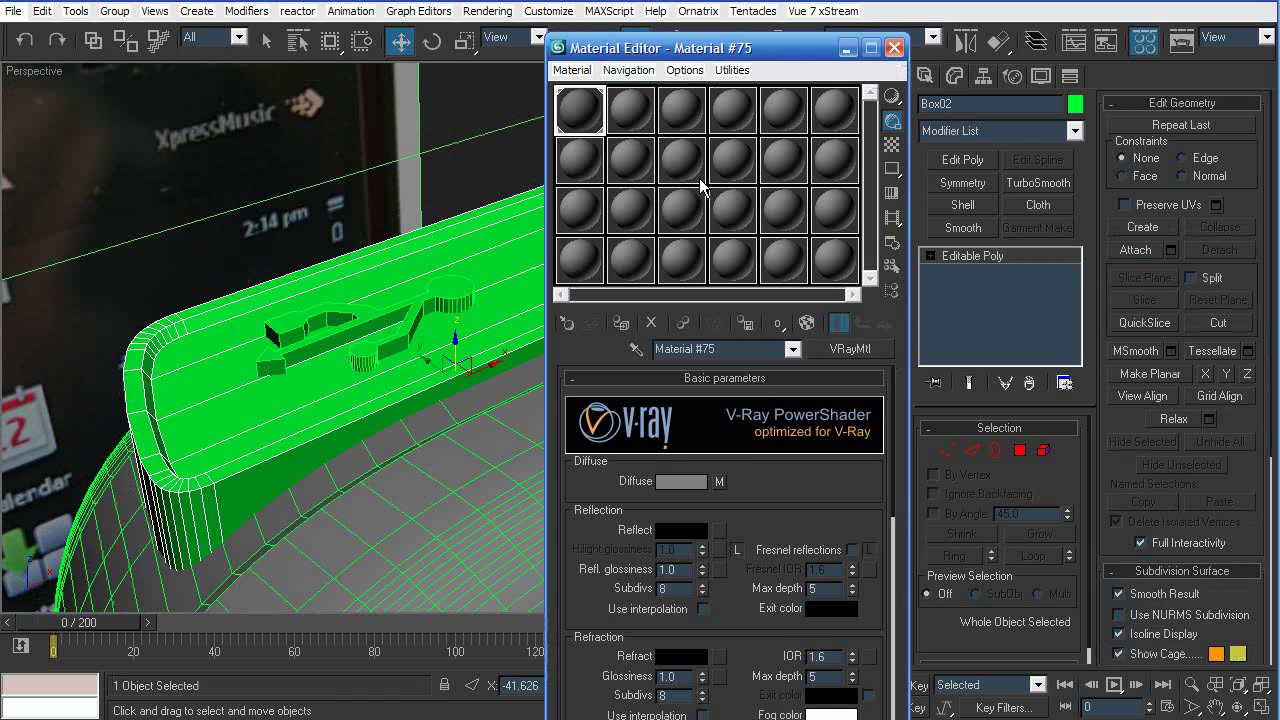
{"action": "left_click", "coordinate": [616, 327]}
{"action": "left_click", "coordinate": [849, 50]}
{"action": "left_click", "coordinate": [574, 106]}
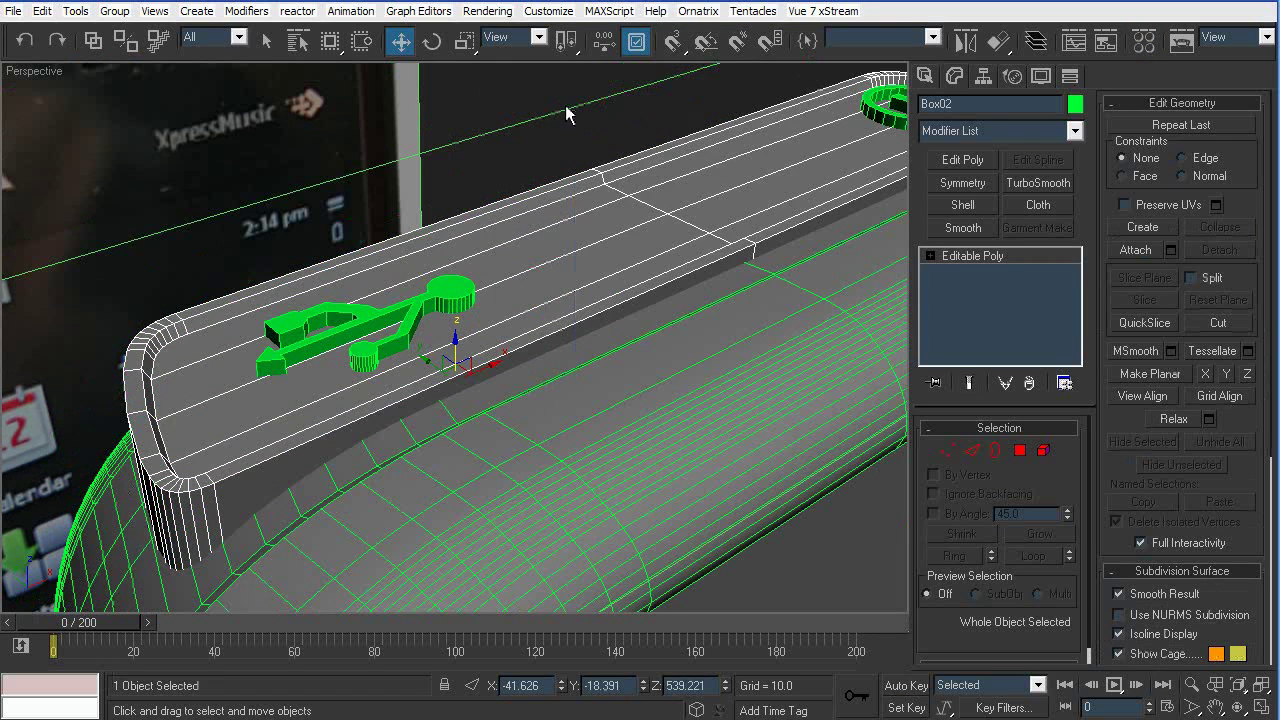
{"action": "key", "text": "F4"}
{"action": "middle_click_drag", "start_coordinate": [774, 203], "coordinate": [677, 213]}
{"action": "key", "text": "F4"}
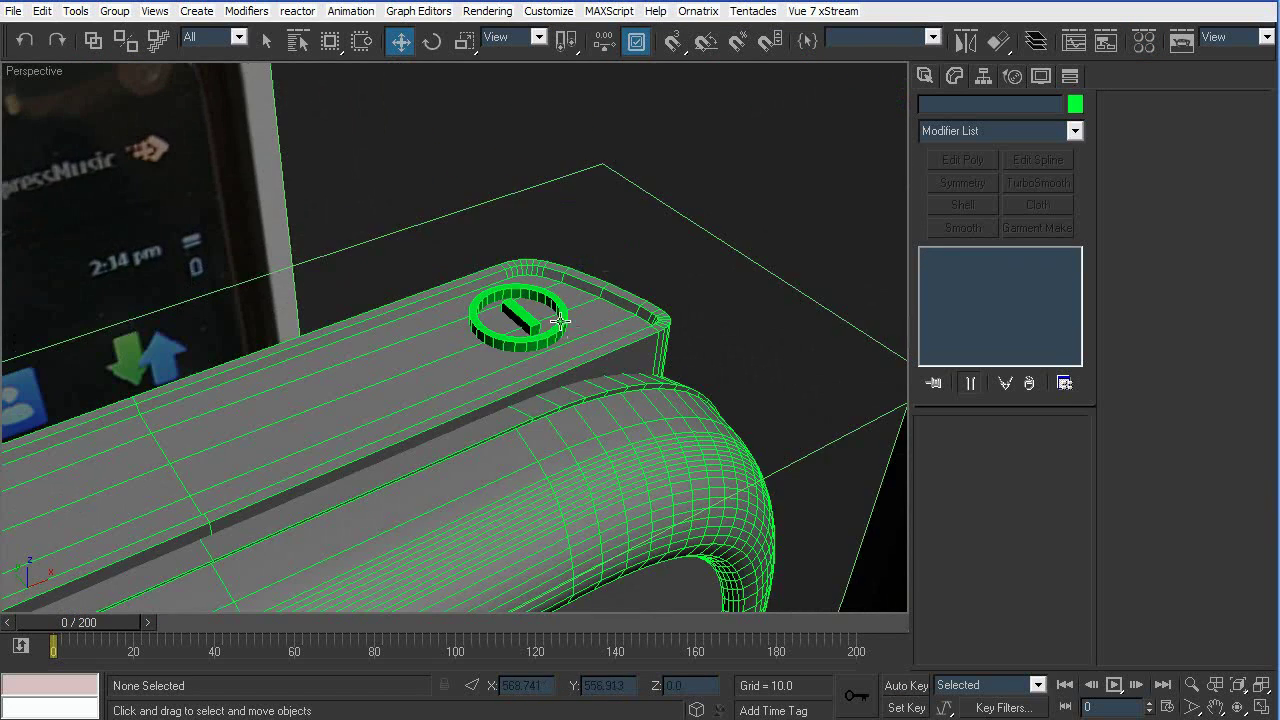
Select the power symbol and frame it in the top view
{"action": "left_click", "coordinate": [563, 331]}
{"action": "key", "text": "t"}
{"action": "key", "text": "z"}
{"action": "key", "text": "alt+x"}
{"action": "scroll", "coordinate": [600, 312], "scroll_direction": "down", "scroll_amount": 5}
{"action": "key", "text": "alt+x"}
Add the USB symbol, the connector panel and the top reference plane to the selection, and hide all other objects
{"action": "left_click", "coordinate": [661, 322], "text": "ctrl"}
{"action": "middle_click_drag", "start_coordinate": [232, 324], "coordinate": [572, 329]}
{"action": "left_click", "coordinate": [221, 345], "text": "ctrl"}
{"action": "left_click", "coordinate": [217, 340], "text": "ctrl"}
{"action": "left_click", "coordinate": [393, 331], "text": "ctrl"}
{"action": "scroll", "coordinate": [519, 311], "scroll_direction": "down", "scroll_amount": 3}
{"action": "left_click", "coordinate": [843, 266], "text": "ctrl"}
{"action": "right_click", "coordinate": [842, 266]}
{"action": "left_click", "coordinate": [896, 190]}
{"action": "left_click", "coordinate": [711, 266]}
Make the connector panel see-through so the reference image shows beneath it
{"action": "scroll", "coordinate": [711, 266], "scroll_direction": "up", "scroll_amount": 3}
{"action": "left_click", "coordinate": [432, 397]}
{"action": "key", "text": "alt+x"}
{"action": "middle_click_drag", "start_coordinate": [567, 335], "coordinate": [676, 327]}
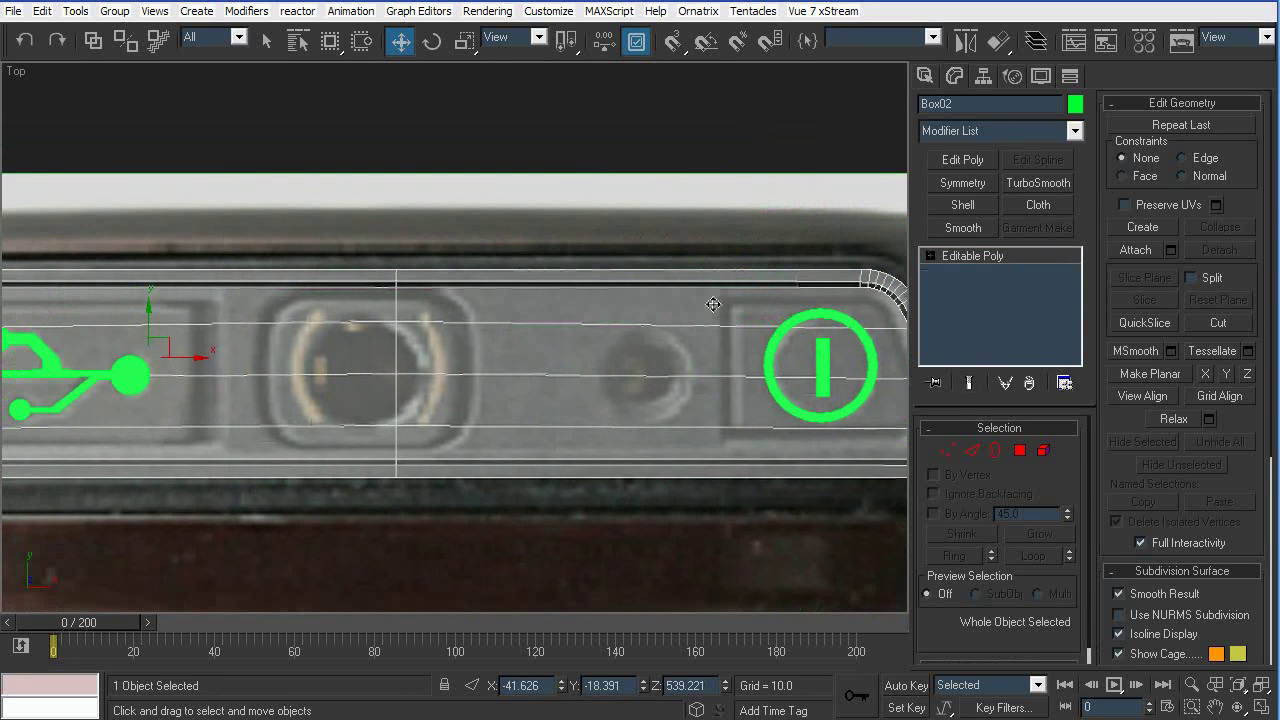
Bring up the geometry primitive creation tools with the central socket of the reference image framed
{"action": "scroll", "coordinate": [711, 315], "scroll_direction": "down", "scroll_amount": 2}
{"action": "left_click", "coordinate": [637, 217]}
{"action": "middle_click_drag", "start_coordinate": [311, 428], "coordinate": [490, 383]}
{"action": "scroll", "coordinate": [484, 392], "scroll_direction": "up", "scroll_amount": 2}
{"action": "middle_click_drag", "start_coordinate": [663, 281], "coordinate": [631, 331]}
{"action": "middle_click_drag", "start_coordinate": [823, 325], "coordinate": [723, 339]}
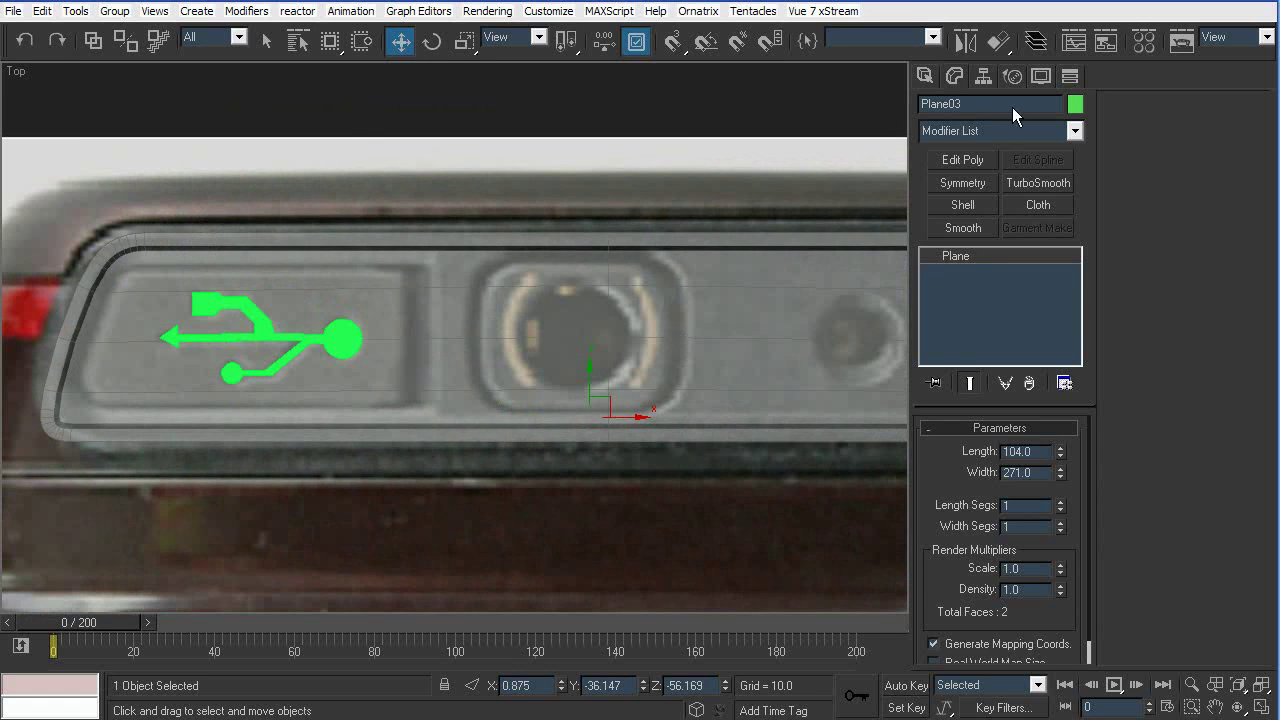
{"action": "left_click", "coordinate": [923, 84]}
{"action": "scroll", "coordinate": [906, 280], "scroll_direction": "up", "scroll_amount": 2}
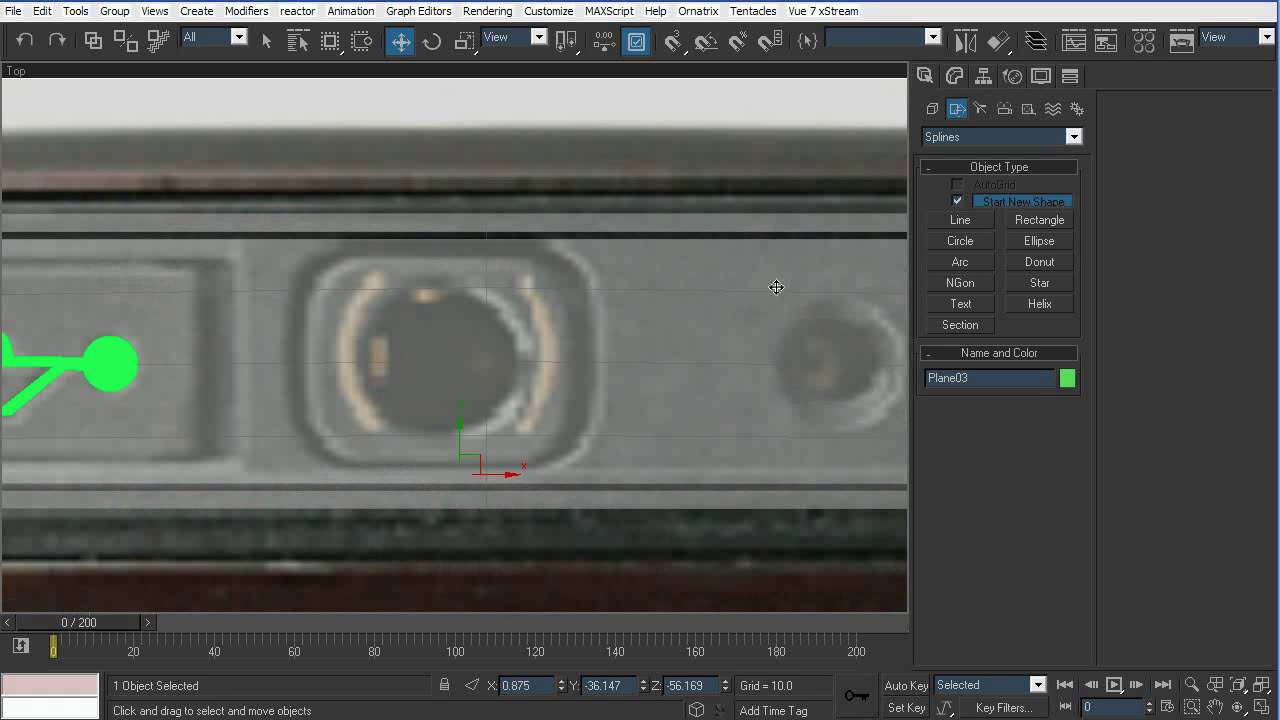
{"action": "left_click", "coordinate": [934, 107]}
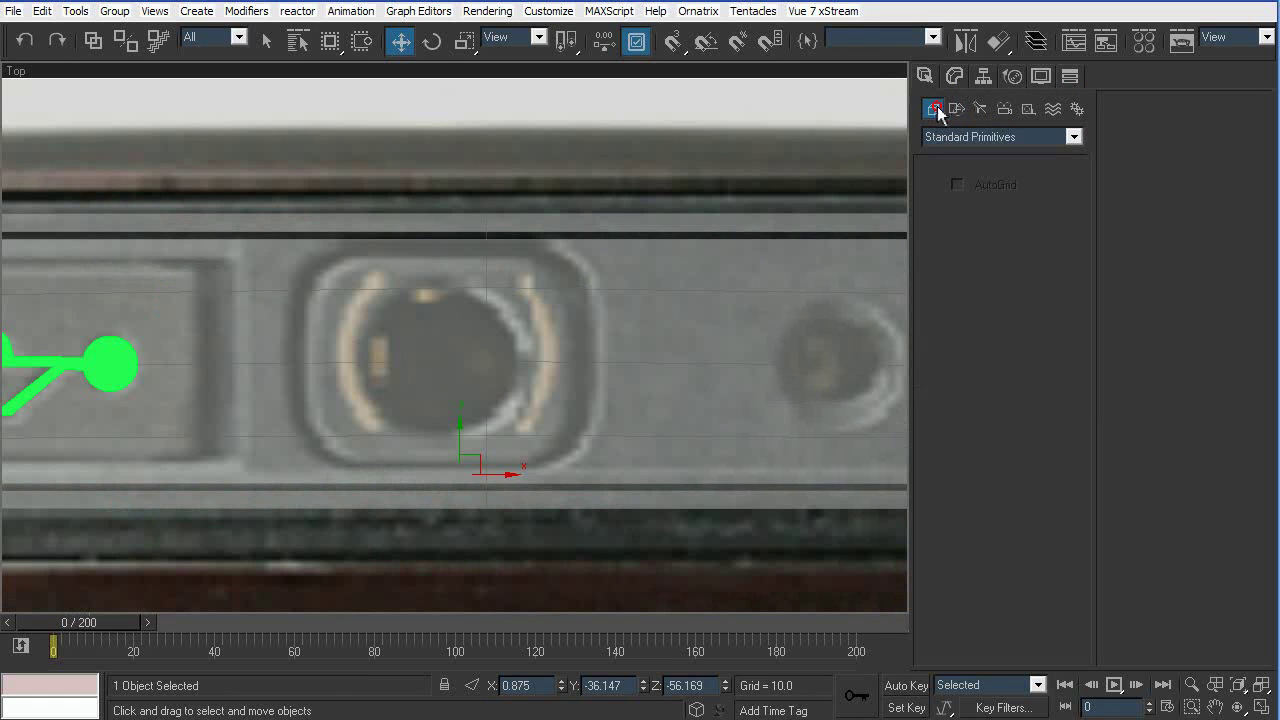
{"action": "left_click", "coordinate": [990, 137]}
{"action": "left_click", "coordinate": [990, 161]}
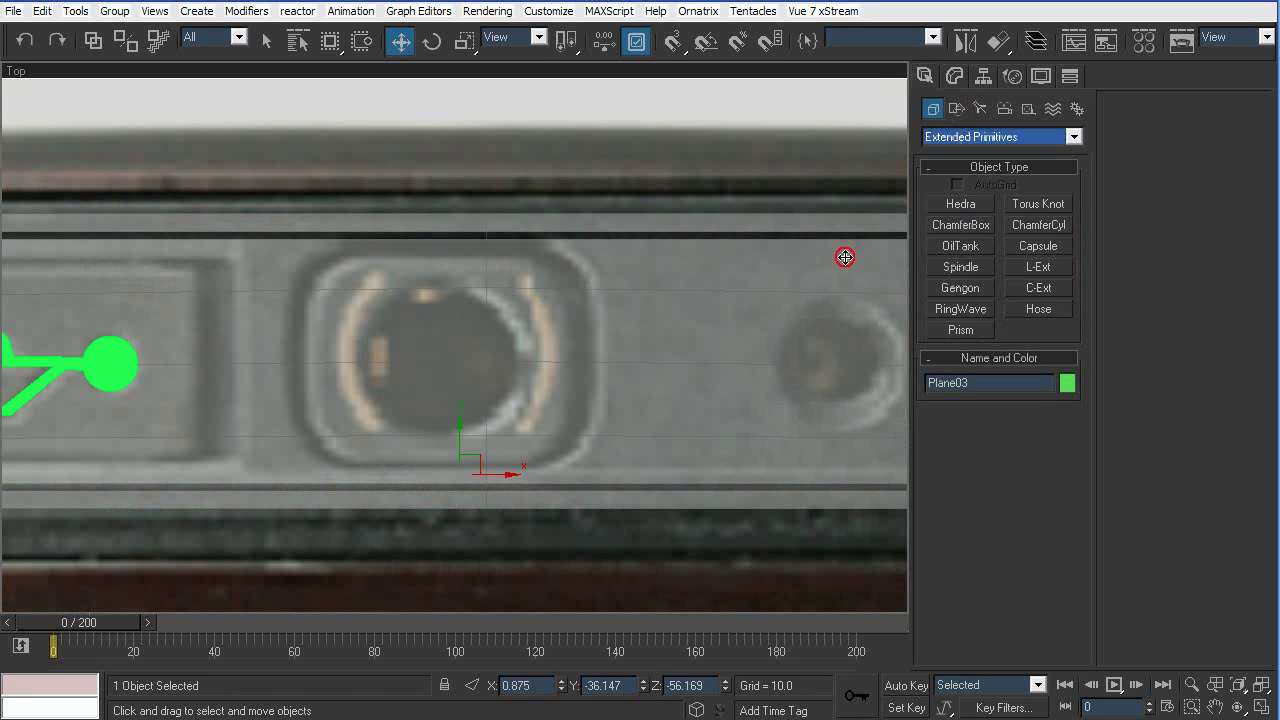
{"action": "left_click", "coordinate": [965, 225]}
{"action": "middle_click_drag", "start_coordinate": [354, 272], "coordinate": [476, 274]}
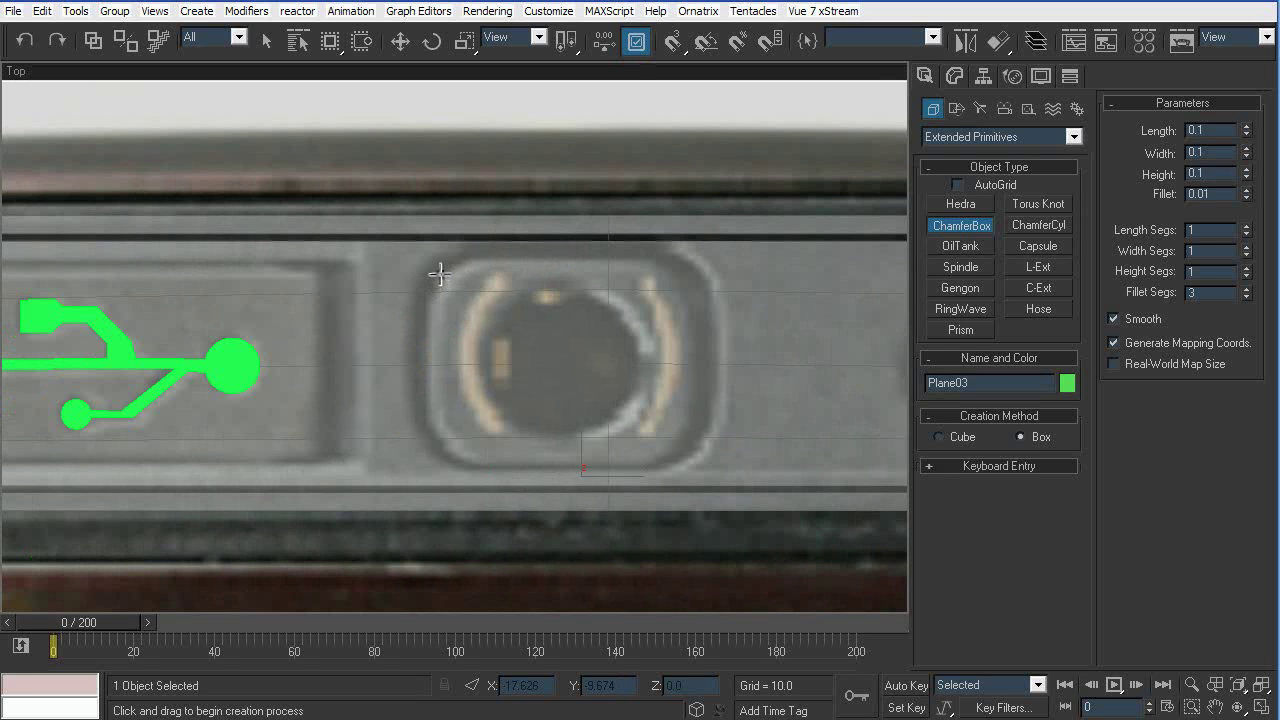
{"action": "left_click", "coordinate": [960, 227]}
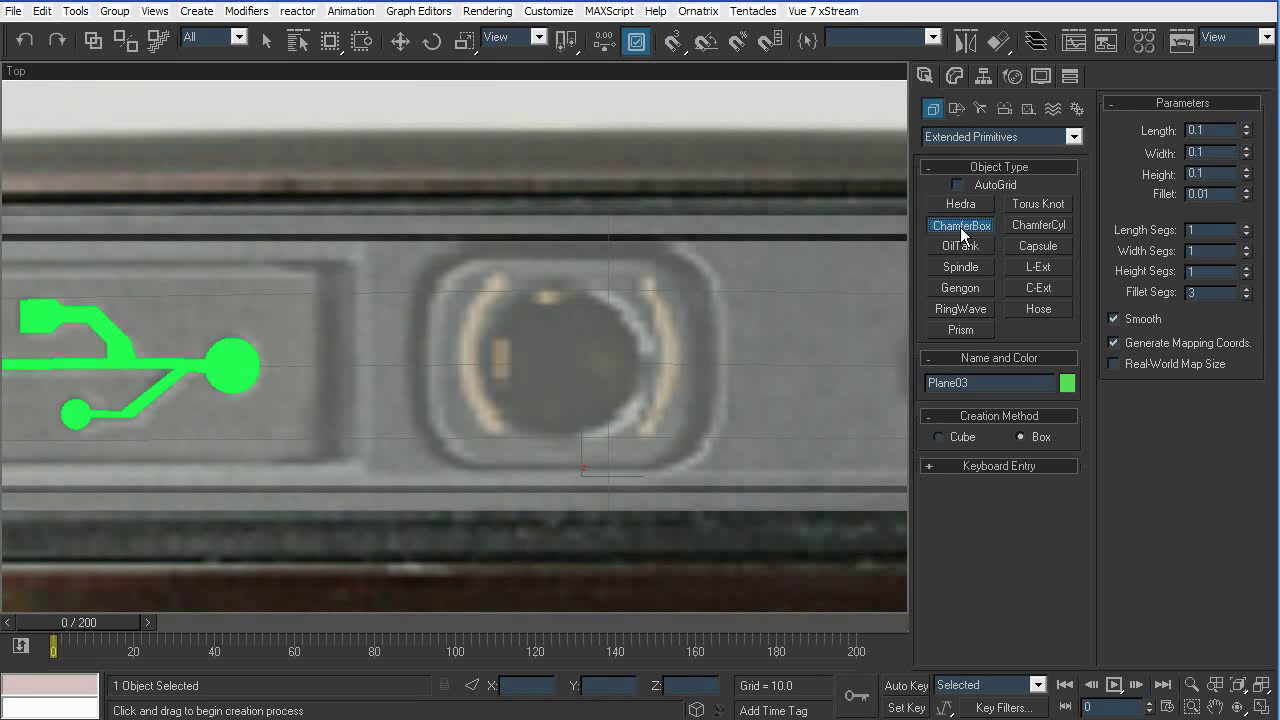
Draw a standard box about 24.5 long and 33.6 wide over the central socket in the reference image
{"action": "left_click", "coordinate": [964, 136]}
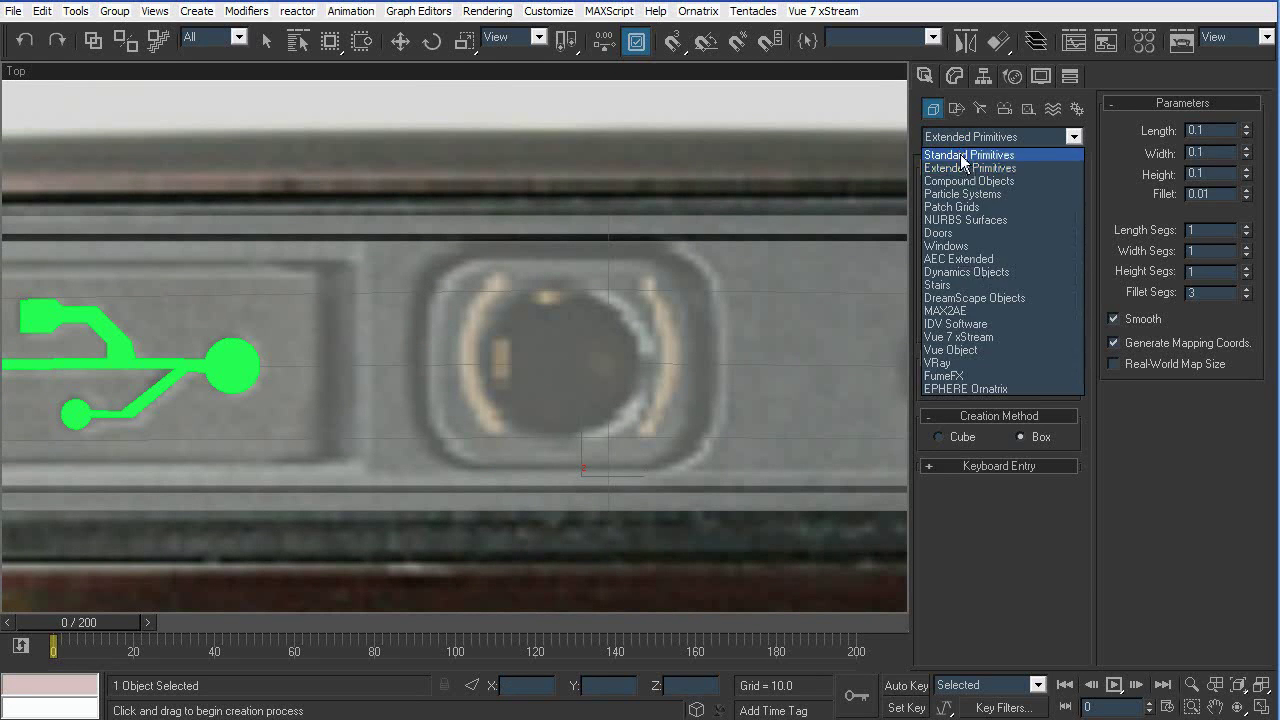
{"action": "left_click", "coordinate": [968, 151]}
{"action": "left_click", "coordinate": [962, 206]}
{"action": "left_click_drag", "start_coordinate": [437, 270], "coordinate": [694, 451]}
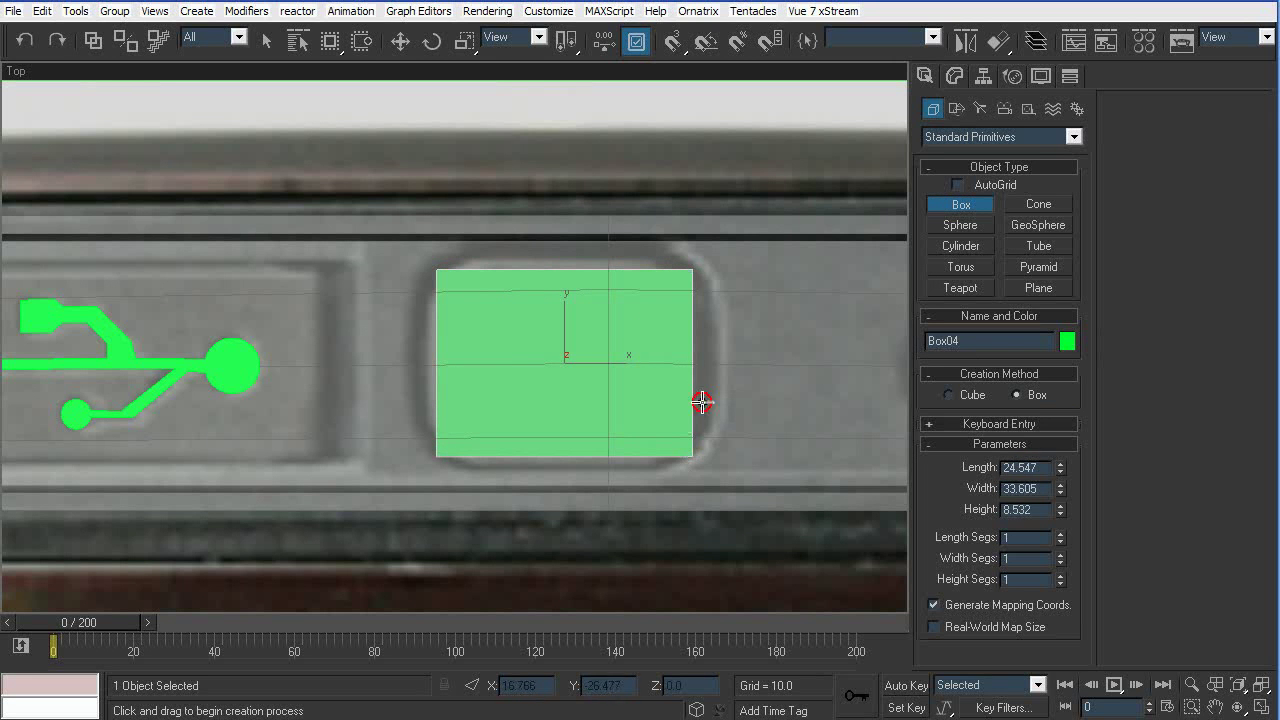
{"action": "left_click", "coordinate": [741, 355]}
{"action": "right_click", "coordinate": [626, 351]}
Convert the central socket box to an editable poly and select its four vertical corner edges
{"action": "right_click", "coordinate": [640, 352]}
{"action": "mouse_move", "coordinate": [686, 526]}
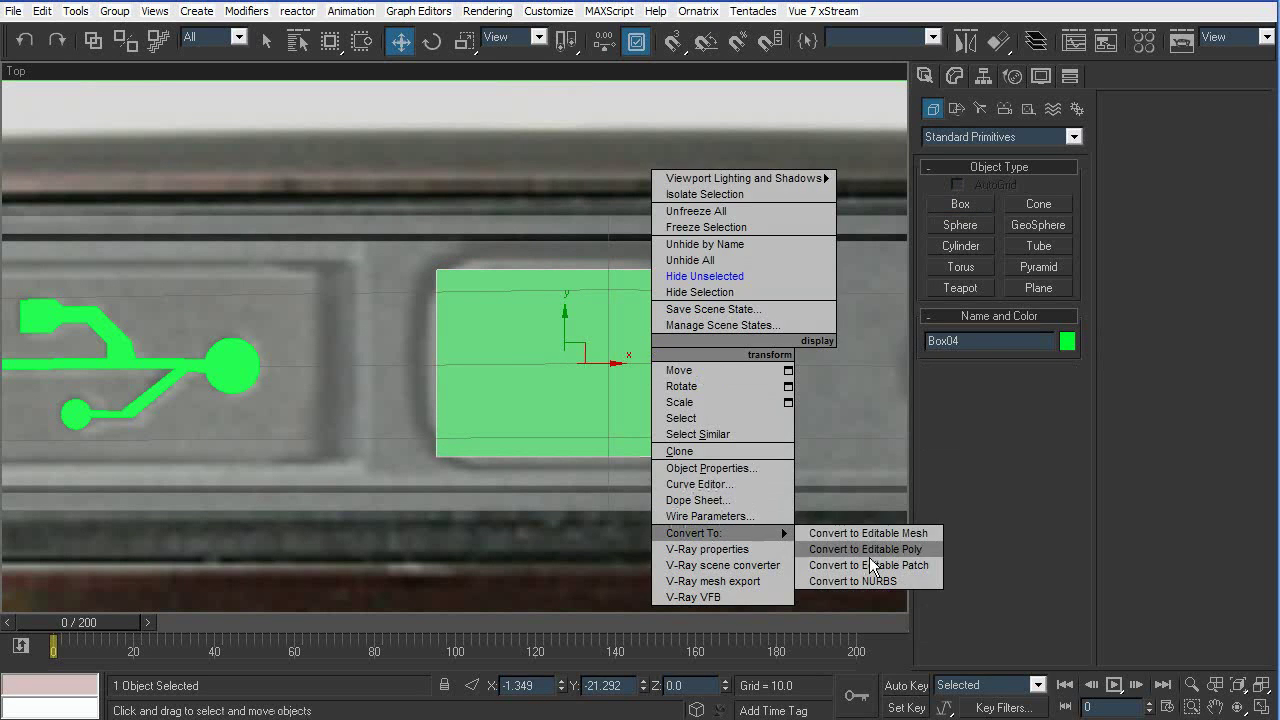
{"action": "left_click", "coordinate": [850, 543]}
{"action": "left_click", "coordinate": [972, 451]}
{"action": "left_click_drag", "start_coordinate": [712, 259], "coordinate": [685, 281]}
{"action": "key", "text": "ctrl+a"}
{"action": "left_click_drag", "start_coordinate": [774, 338], "coordinate": [388, 358], "text": "alt"}
{"action": "left_click_drag", "start_coordinate": [575, 252], "coordinate": [583, 527], "text": "alt"}
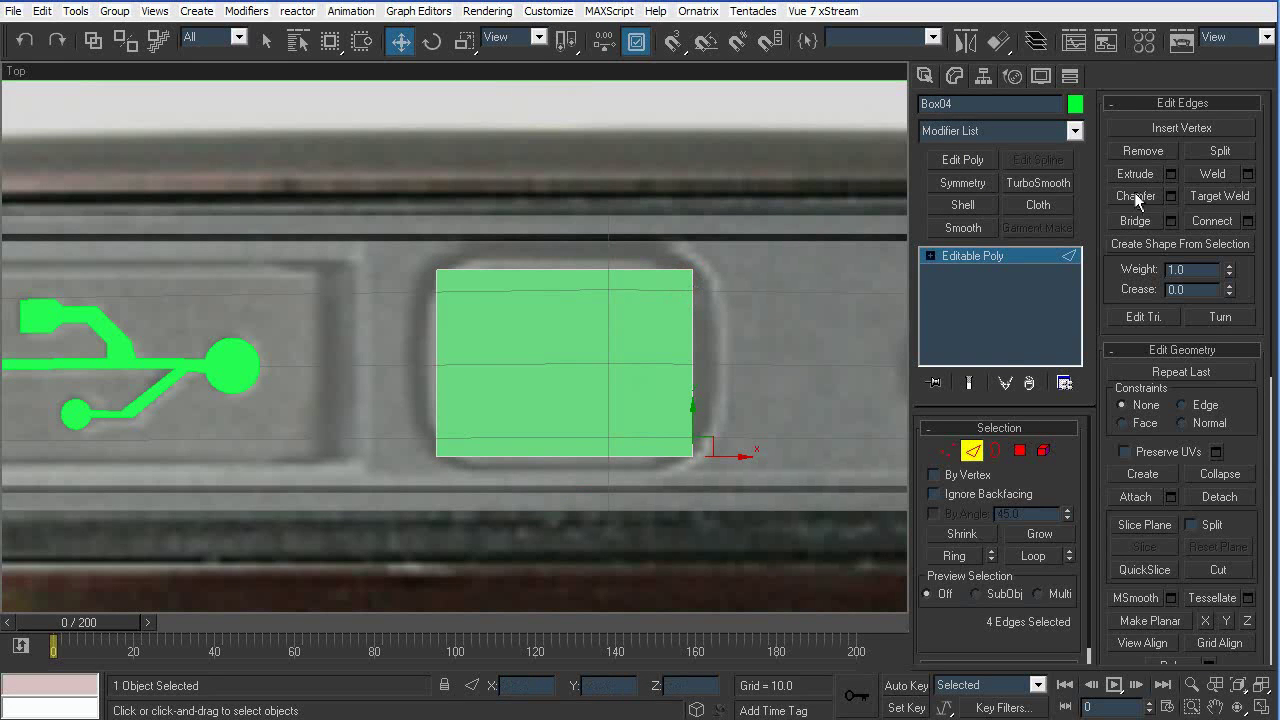
Chamfer the central socket box's four corner edges by about 5.6 with 7 segments
{"action": "left_click", "coordinate": [1172, 196]}
{"action": "left_click_drag", "start_coordinate": [893, 406], "coordinate": [926, 168]}
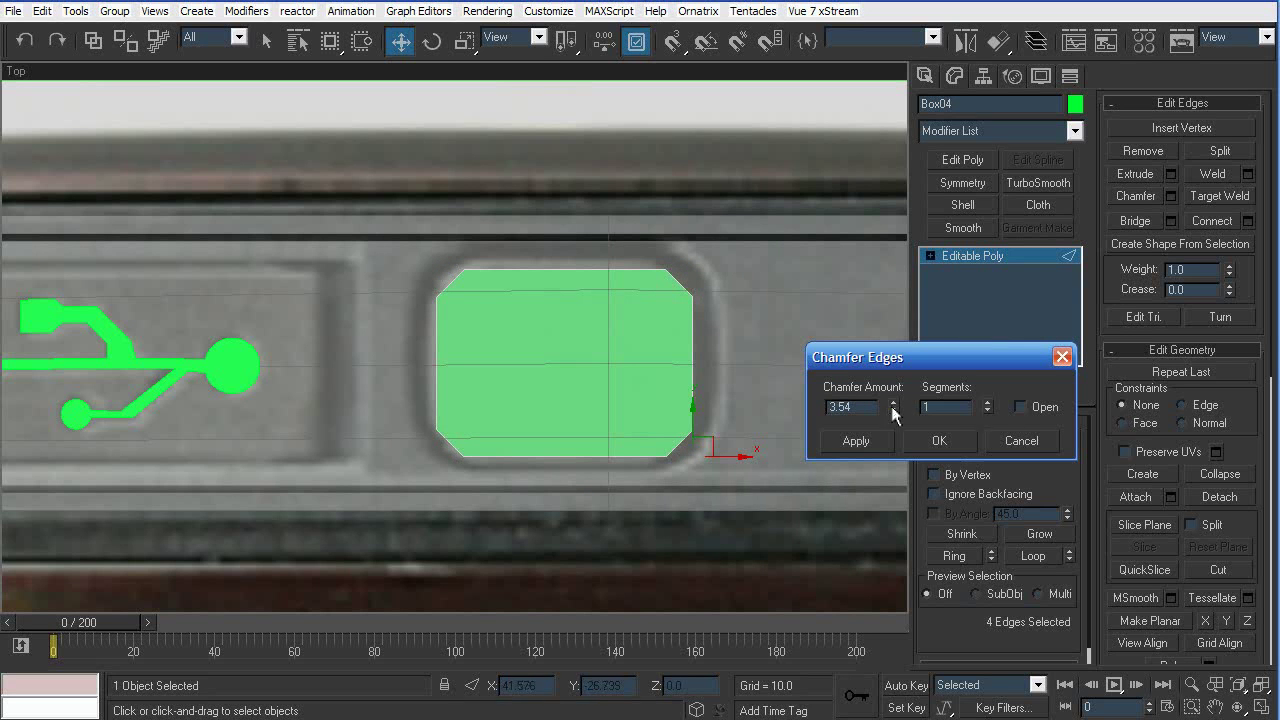
{"action": "left_click_drag", "start_coordinate": [893, 406], "coordinate": [886, 325]}
{"action": "left_click_drag", "start_coordinate": [988, 408], "coordinate": [991, 350]}
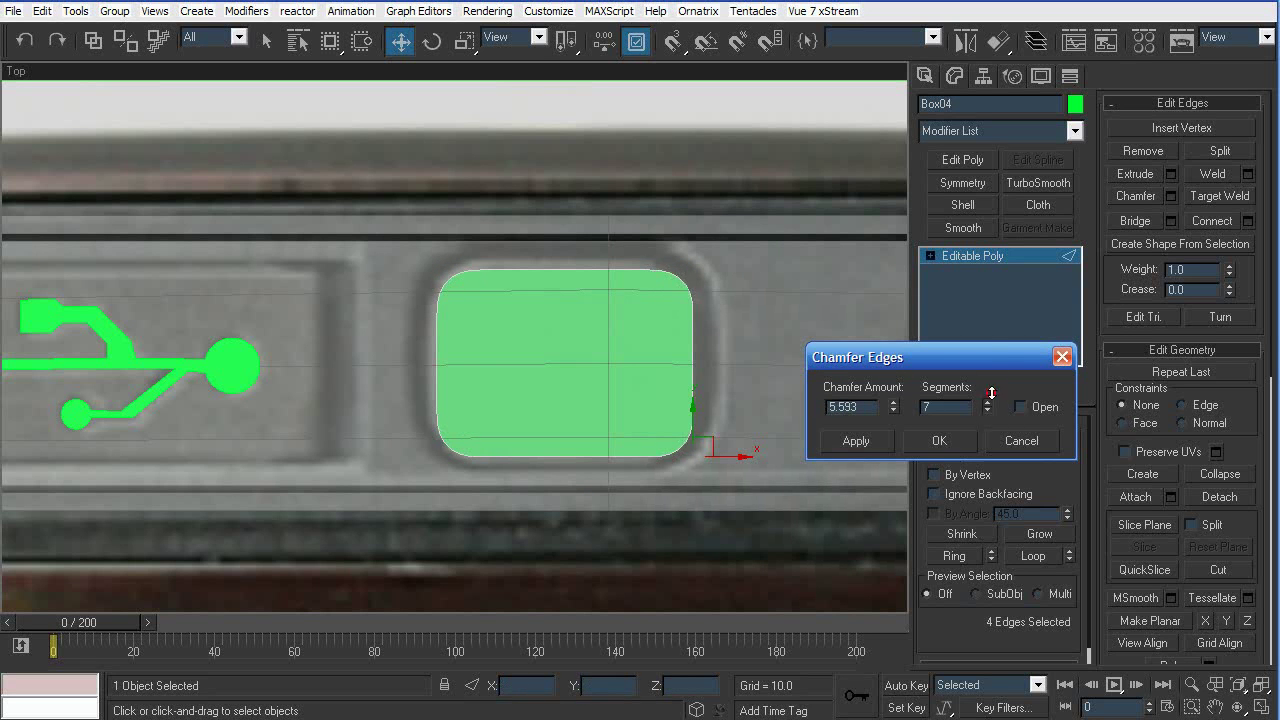
{"action": "left_click", "coordinate": [940, 441]}
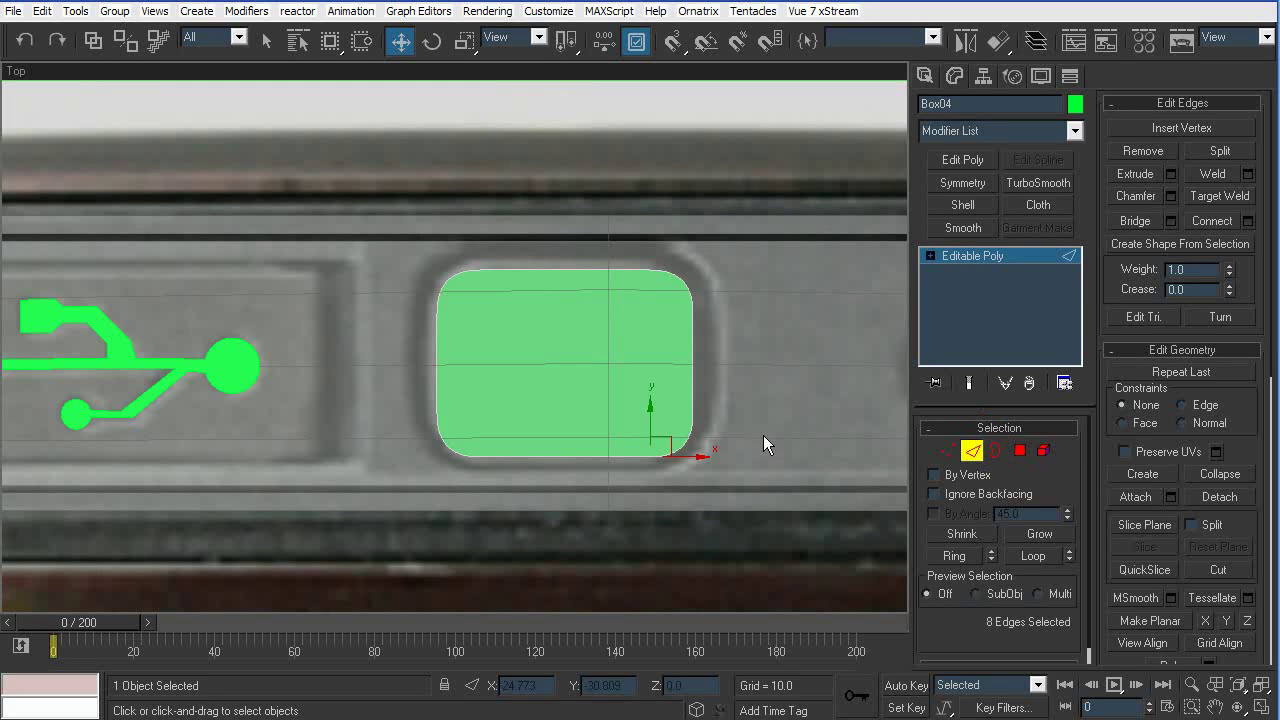
Scale the whole rounded box up to cover the outline of the central socket
{"action": "left_click", "coordinate": [975, 452]}
{"action": "key", "text": "r"}
{"action": "mouse_move", "coordinate": [572, 360]}
{"action": "left_mouse_down"}
{"action": "mouse_move", "coordinate": [565, 318]}
{"action": "mouse_move", "coordinate": [552, 348]}
{"action": "left_mouse_up"}
{"action": "key", "text": "w"}
{"action": "scroll", "coordinate": [651, 406], "scroll_direction": "down", "scroll_amount": 2}
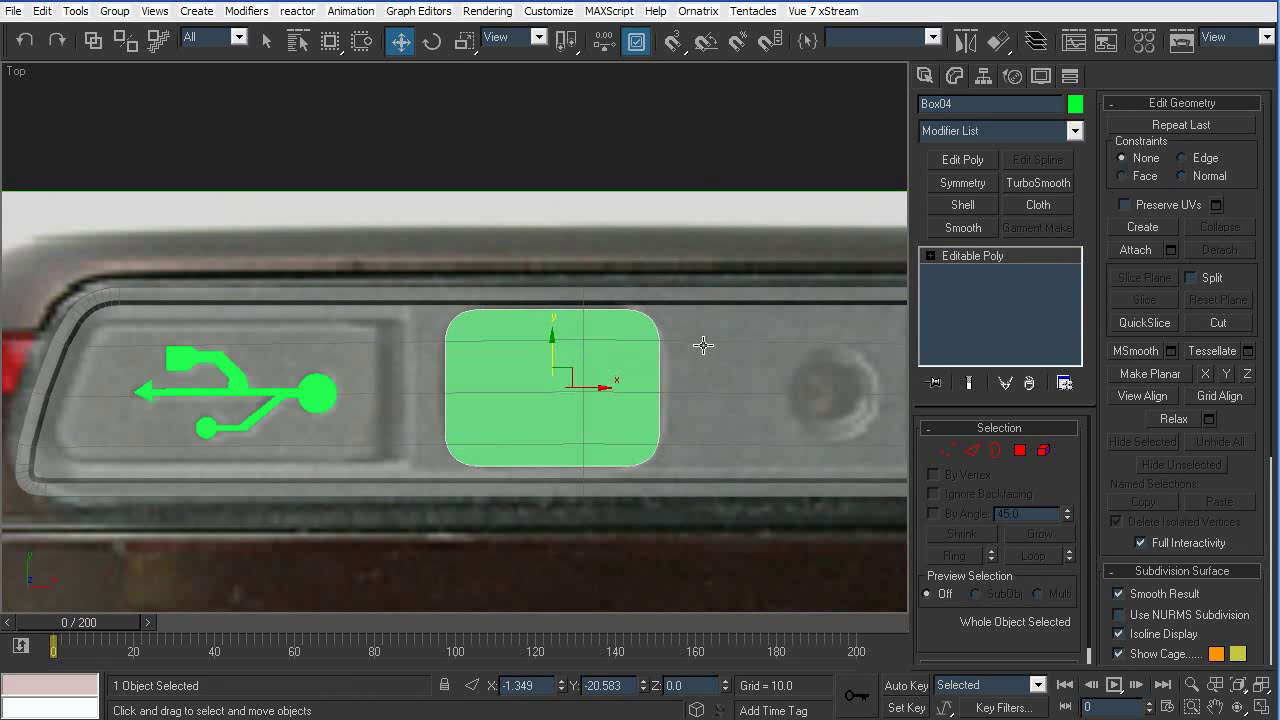
Create a cylinder over the small round socket beside the power symbol and nudge it along X into place
{"action": "left_click", "coordinate": [631, 426]}
{"action": "middle_click_drag", "start_coordinate": [817, 423], "coordinate": [672, 419]}
{"action": "left_click", "coordinate": [751, 348]}
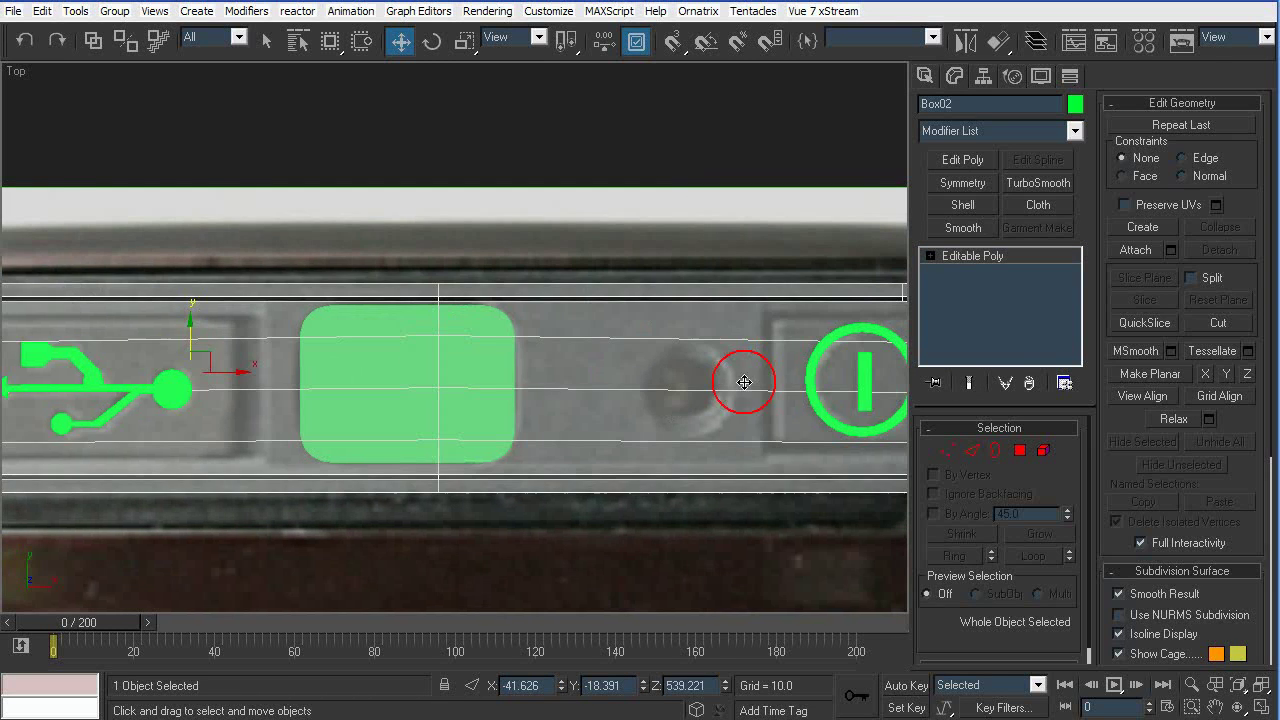
{"action": "middle_click_drag", "start_coordinate": [751, 348], "coordinate": [603, 321]}
{"action": "left_click", "coordinate": [922, 76]}
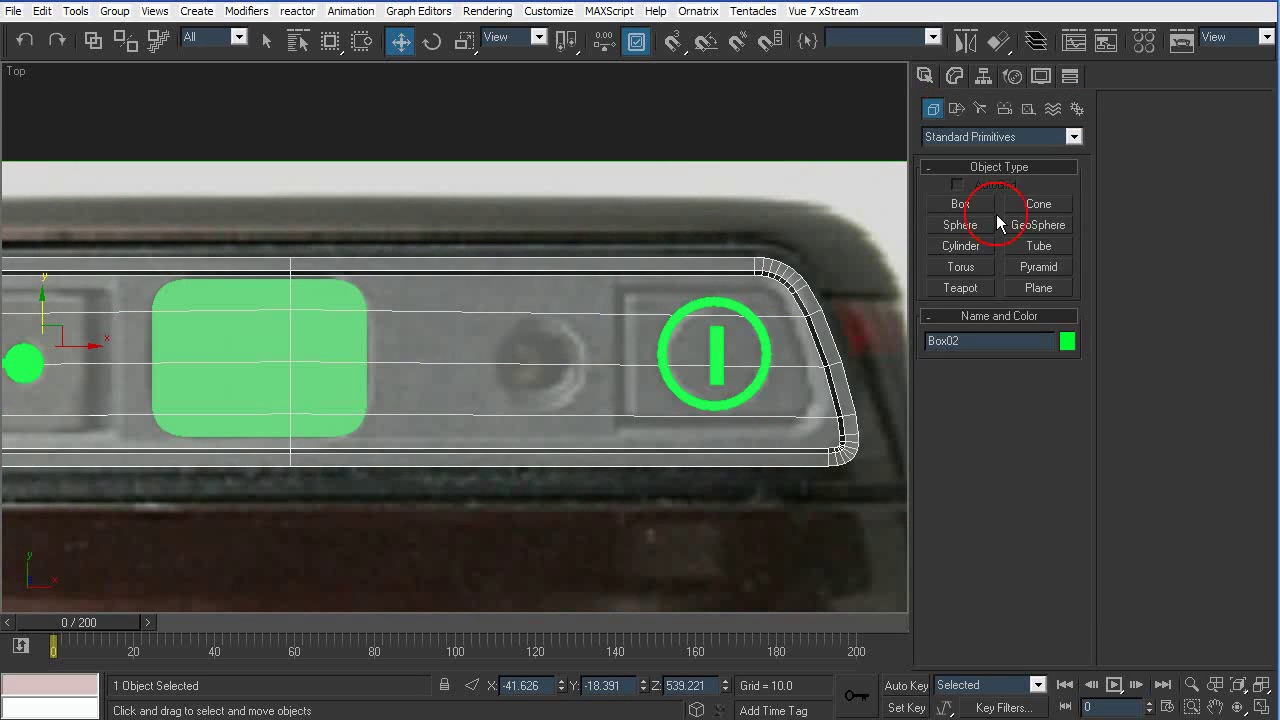
{"action": "left_click", "coordinate": [976, 249]}
{"action": "left_click_drag", "start_coordinate": [537, 358], "coordinate": [542, 409]}
{"action": "left_click", "coordinate": [563, 345]}
{"action": "key", "text": "w"}
{"action": "left_click_drag", "start_coordinate": [575, 362], "coordinate": [578, 361]}
Draw a box about 24.7 long and 55.3 wide over the USB recess and convert it to an editable poly
{"action": "middle_click_drag", "start_coordinate": [723, 417], "coordinate": [687, 423]}
{"action": "middle_click_drag", "start_coordinate": [522, 360], "coordinate": [861, 306]}
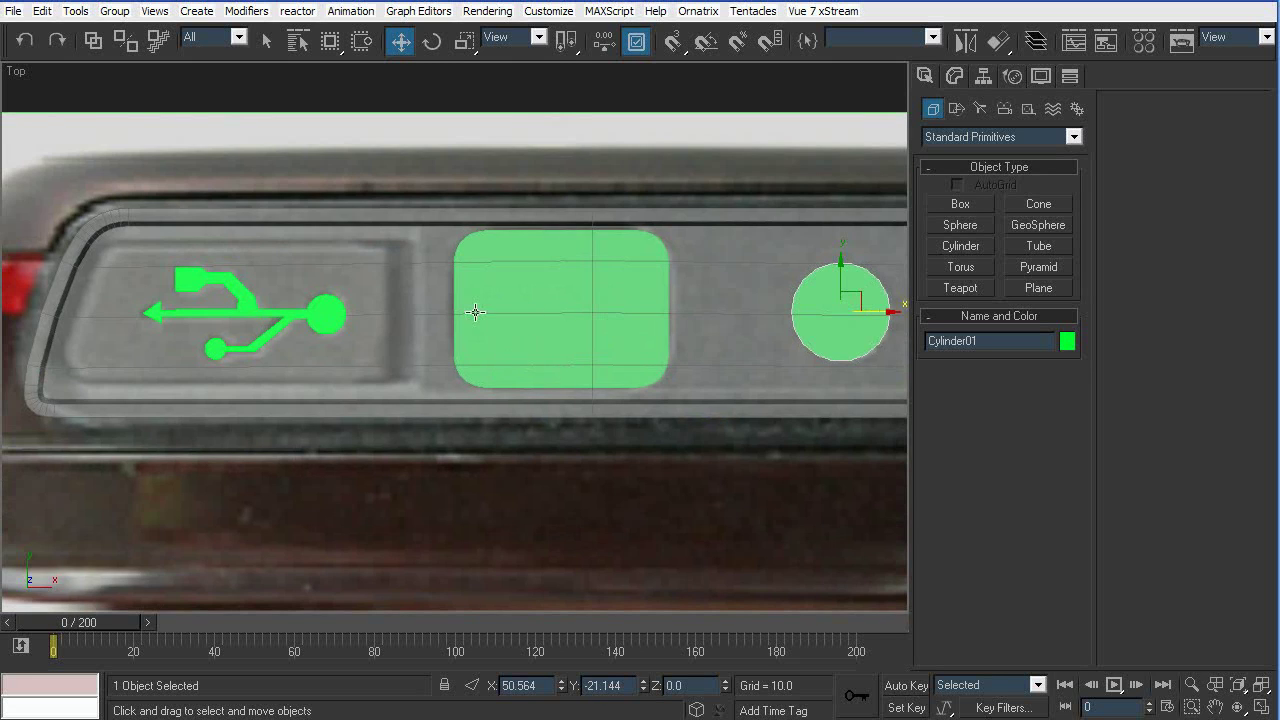
{"action": "left_click", "coordinate": [975, 208]}
{"action": "scroll", "coordinate": [410, 290], "scroll_direction": "up", "scroll_amount": 3}
{"action": "left_click_drag", "start_coordinate": [313, 268], "coordinate": [735, 456]}
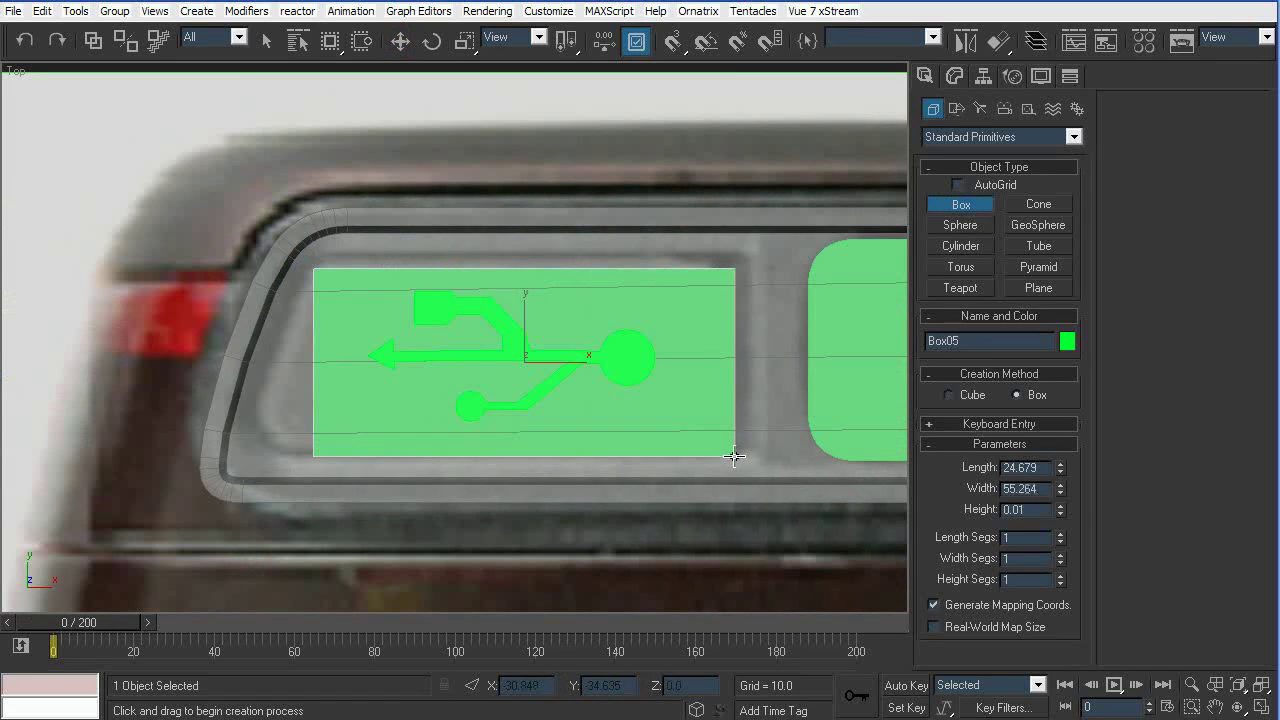
{"action": "key", "text": "w"}
{"action": "right_click", "coordinate": [572, 400]}
{"action": "mouse_move", "coordinate": [650, 586]}
{"action": "left_click", "coordinate": [803, 606]}
Move the USB box's outer-end vertices to follow the recess's slanted side, and nudge the box along Y
{"action": "key", "text": "1"}
{"action": "left_click_drag", "start_coordinate": [214, 448], "coordinate": [286, 456]}
{"action": "middle_click_drag", "start_coordinate": [738, 362], "coordinate": [550, 457]}
{"action": "left_click", "coordinate": [948, 452]}
{"action": "left_click_drag", "start_coordinate": [293, 418], "coordinate": [295, 411]}
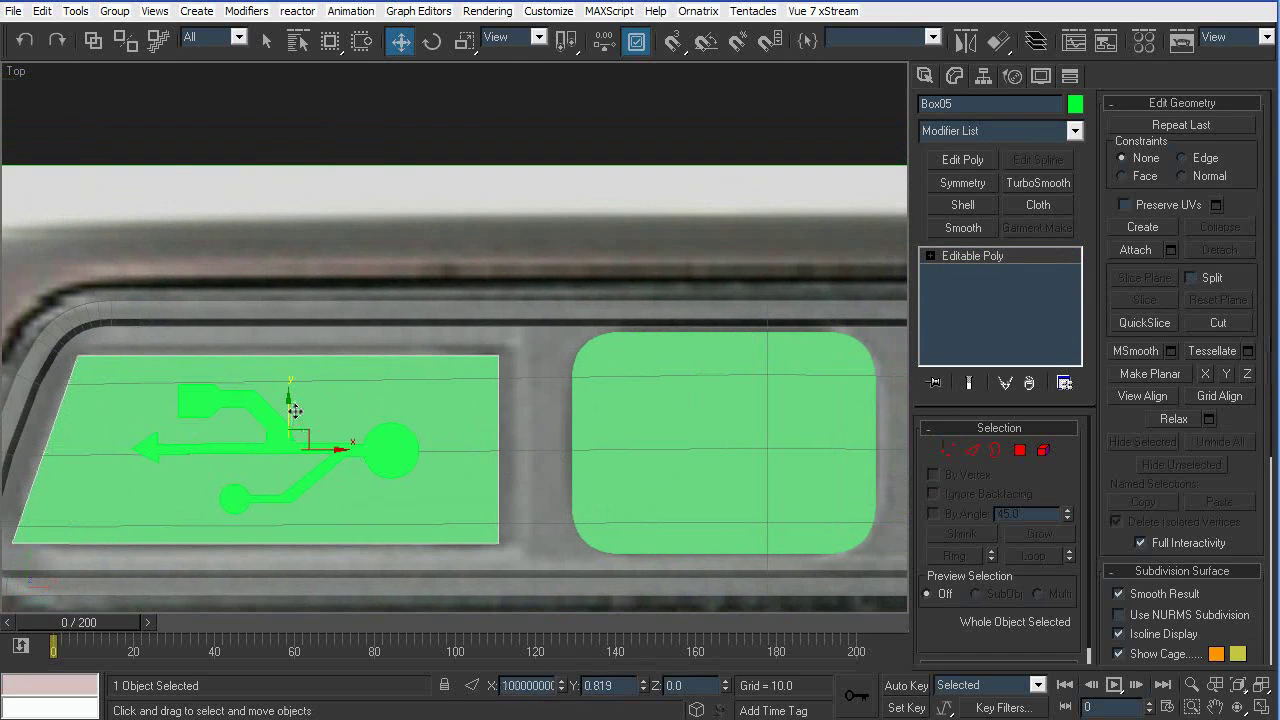
Copy the USB box along X towards the power symbol and mirror the copy
{"action": "scroll", "coordinate": [697, 370], "scroll_direction": "down", "scroll_amount": 2}
{"action": "middle_click_drag", "start_coordinate": [697, 370], "coordinate": [362, 392]}
{"action": "left_click_drag", "start_coordinate": [51, 439], "coordinate": [668, 432], "text": "shift"}
{"action": "left_click", "coordinate": [640, 445]}
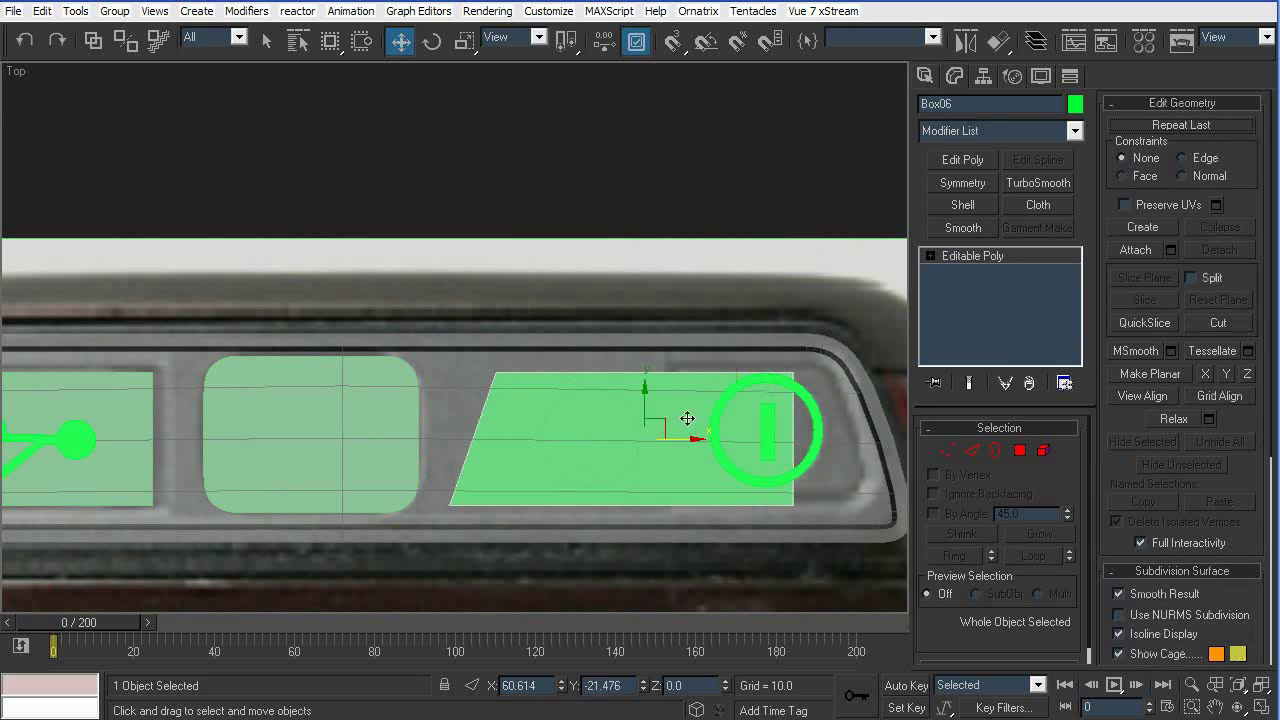
{"action": "left_click", "coordinate": [964, 42]}
{"action": "left_click", "coordinate": [585, 502]}
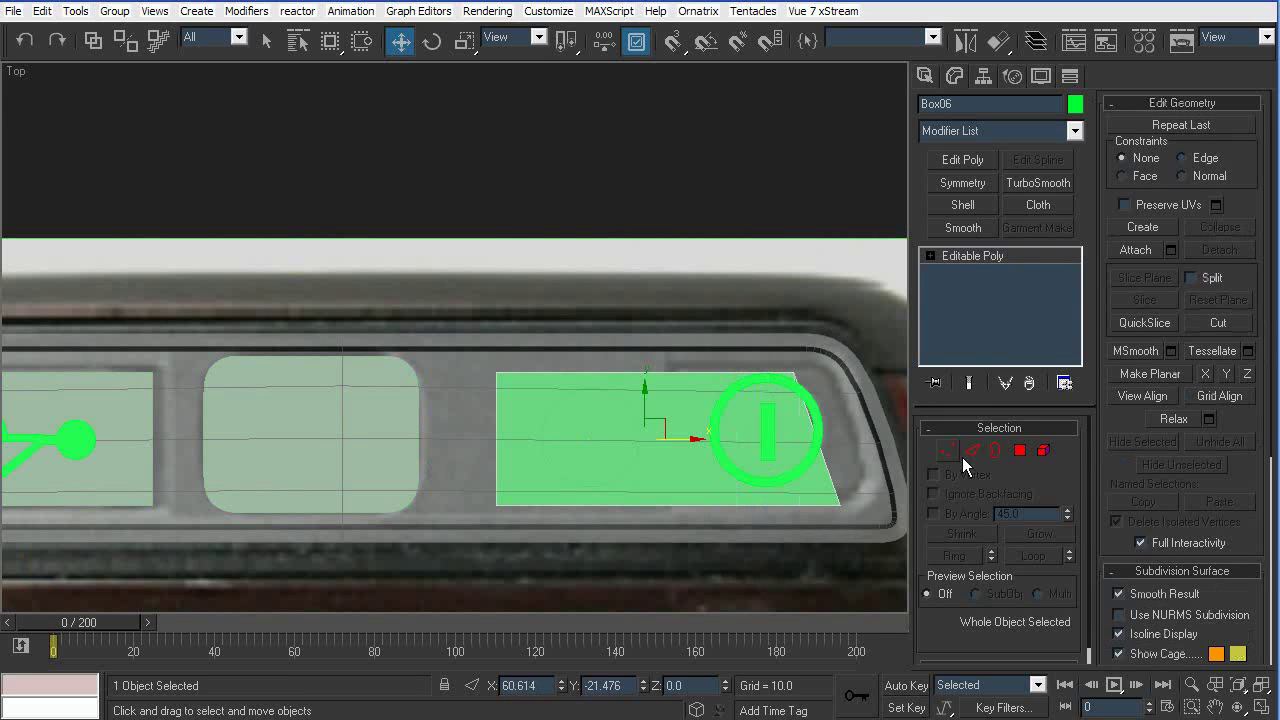
Move the mirrored box's slanted-end and straight-end vertices along X to fit the power button recess
{"action": "key", "text": "1"}
{"action": "left_click_drag", "start_coordinate": [823, 363], "coordinate": [857, 505]}
{"action": "left_click_drag", "start_coordinate": [859, 436], "coordinate": [897, 437]}
{"action": "left_click_drag", "start_coordinate": [711, 300], "coordinate": [411, 572]}
{"action": "left_click_drag", "start_coordinate": [530, 437], "coordinate": [700, 434]}
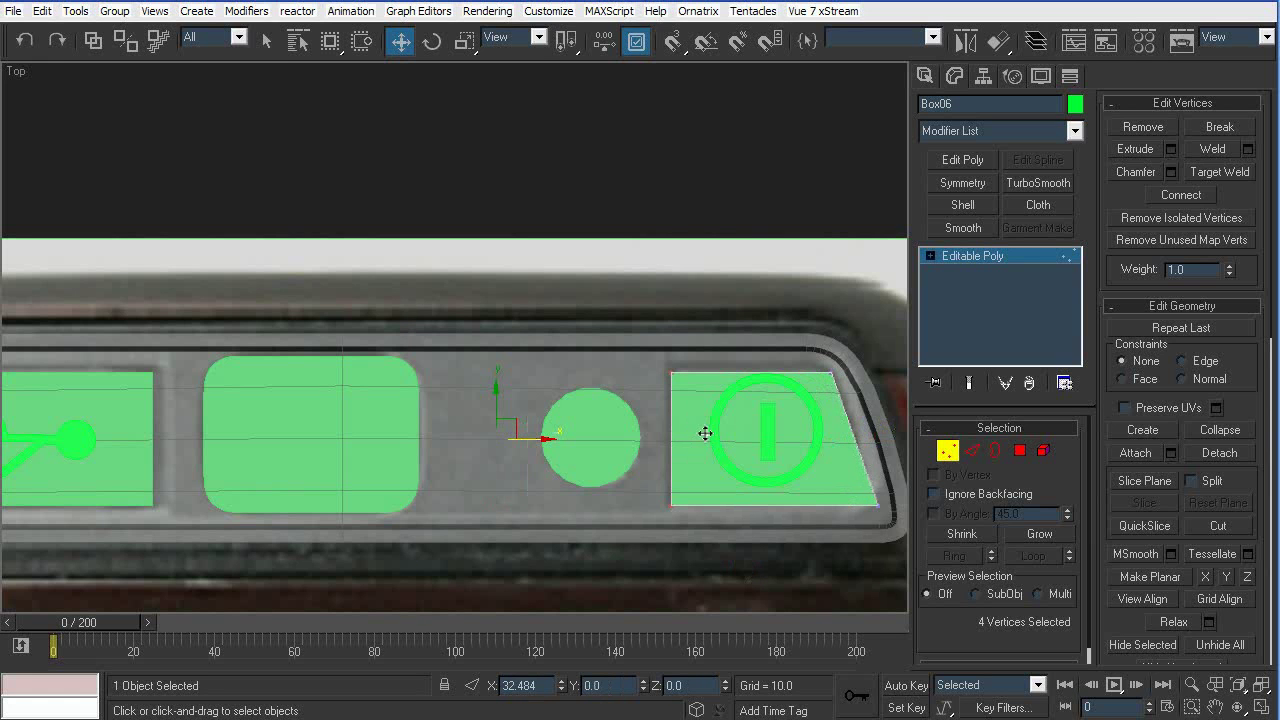
{"action": "left_click", "coordinate": [952, 451]}
Move the power symbol slightly along X and Y to centre it on the power button box
{"action": "middle_click_drag", "start_coordinate": [736, 322], "coordinate": [660, 309]}
{"action": "left_click", "coordinate": [683, 226]}
{"action": "scroll", "coordinate": [691, 368], "scroll_direction": "up", "scroll_amount": 3}
{"action": "left_click", "coordinate": [731, 381]}
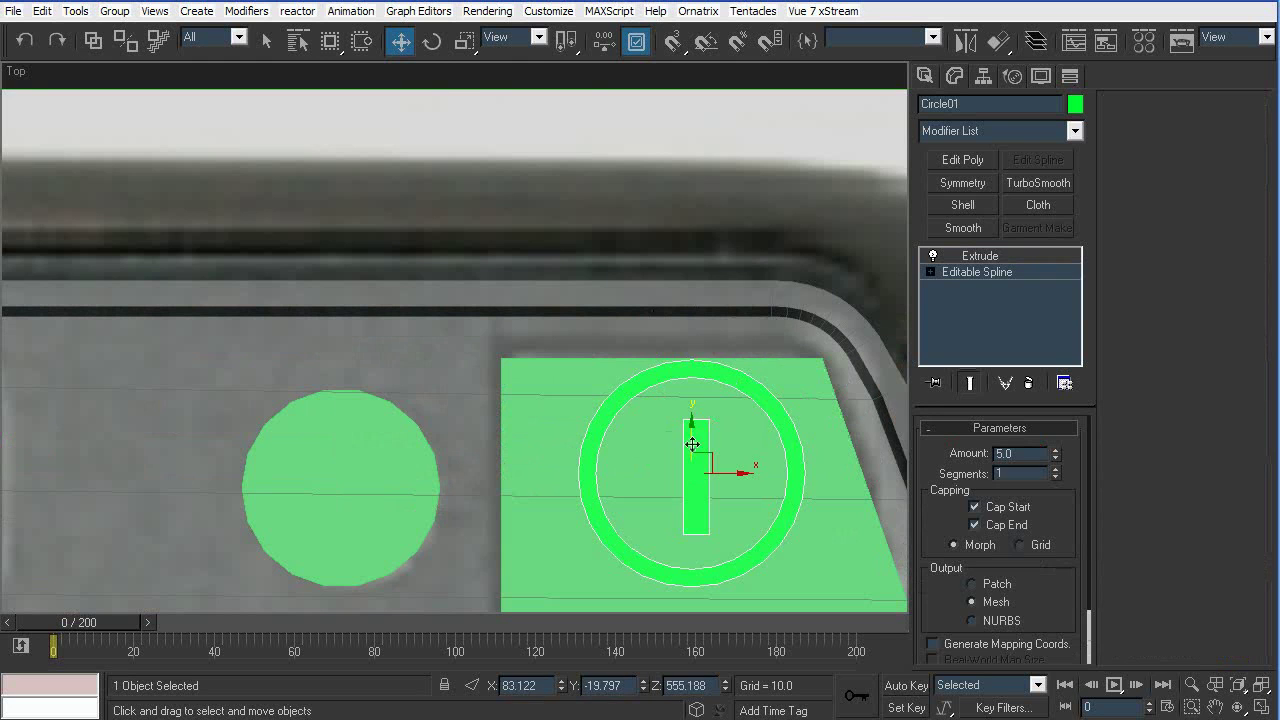
{"action": "scroll", "coordinate": [694, 448], "scroll_direction": "down", "scroll_amount": 2}
{"action": "left_click_drag", "start_coordinate": [740, 487], "coordinate": [727, 487]}
{"action": "left_click_drag", "start_coordinate": [677, 445], "coordinate": [676, 439]}
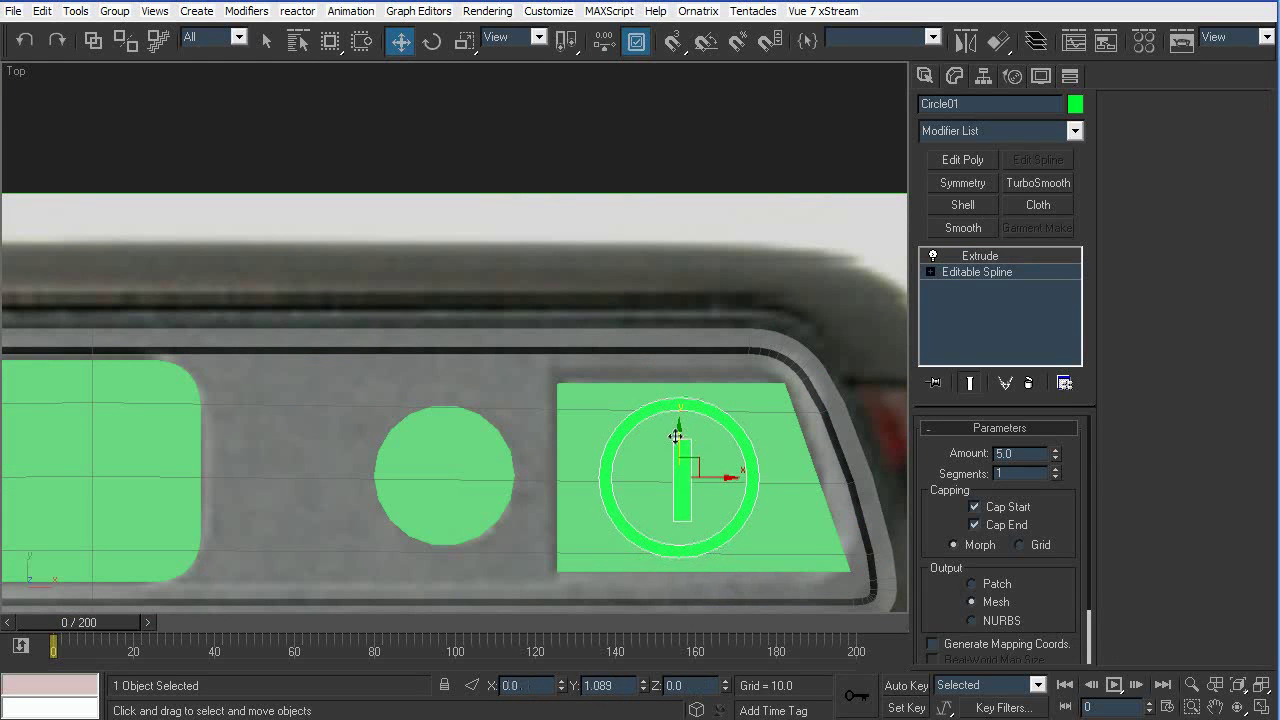
Select the four vertical corner edges of the box over the USB recess
{"action": "scroll", "coordinate": [463, 388], "scroll_direction": "down", "scroll_amount": 2}
{"action": "left_click", "coordinate": [542, 240]}
{"action": "scroll", "coordinate": [300, 466], "scroll_direction": "down", "scroll_amount": 2}
{"action": "middle_click_drag", "start_coordinate": [300, 466], "coordinate": [567, 386]}
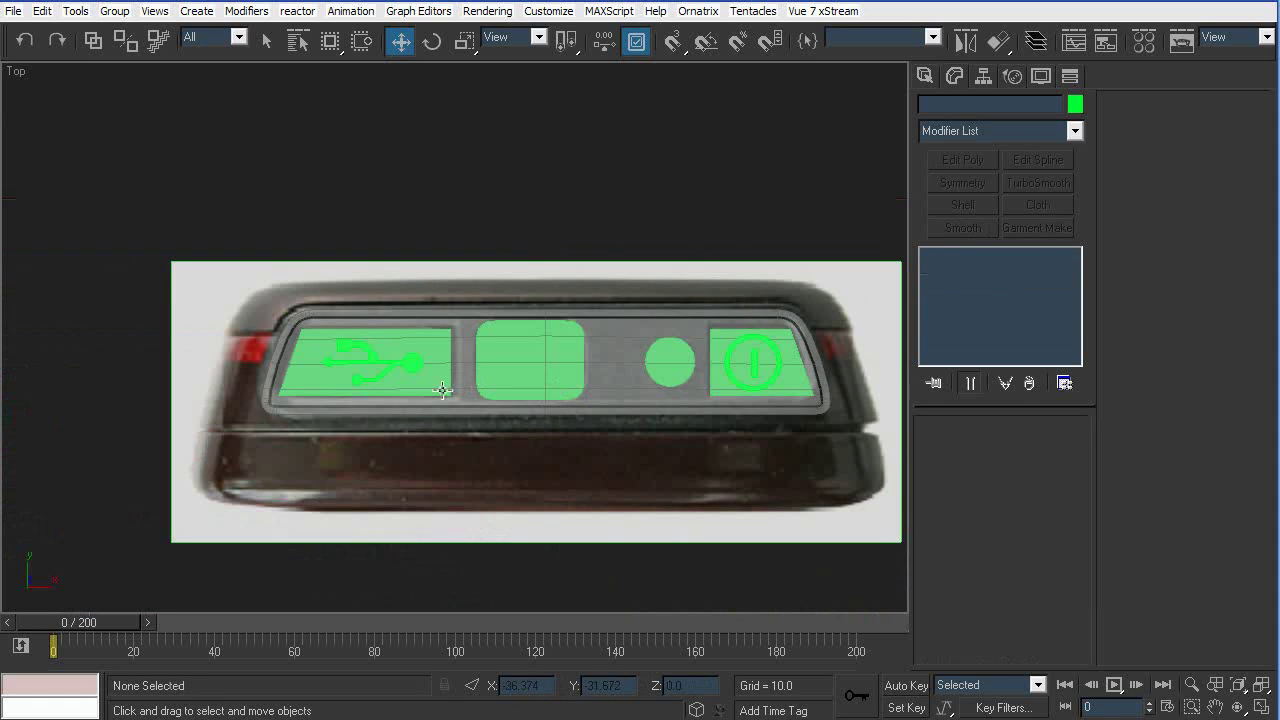
{"action": "left_click", "coordinate": [461, 388]}
{"action": "scroll", "coordinate": [435, 427], "scroll_direction": "up", "scroll_amount": 3}
{"action": "left_click", "coordinate": [457, 354]}
{"action": "left_click", "coordinate": [455, 347]}
{"action": "left_click", "coordinate": [455, 347]}
{"action": "left_click", "coordinate": [455, 346]}
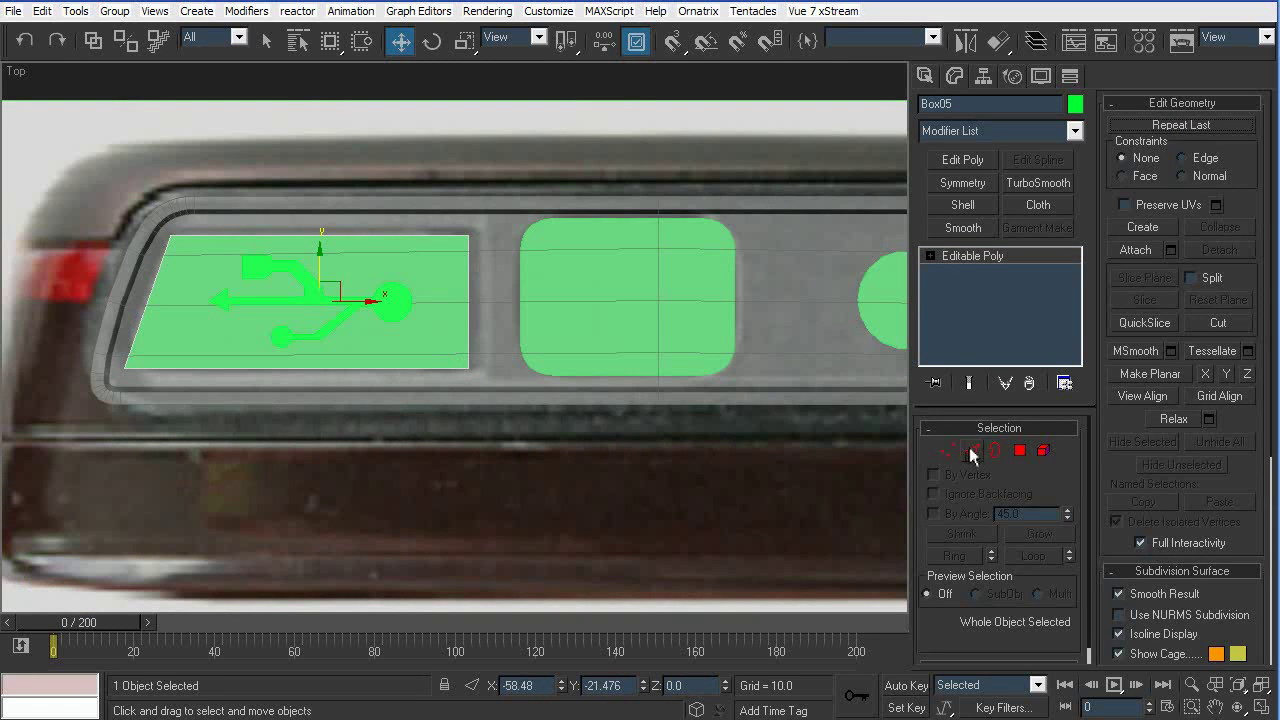
{"action": "left_click", "coordinate": [972, 450]}
{"action": "left_click_drag", "start_coordinate": [130, 366], "coordinate": [173, 397]}
{"action": "middle_click_drag", "start_coordinate": [173, 397], "coordinate": [380, 397]}
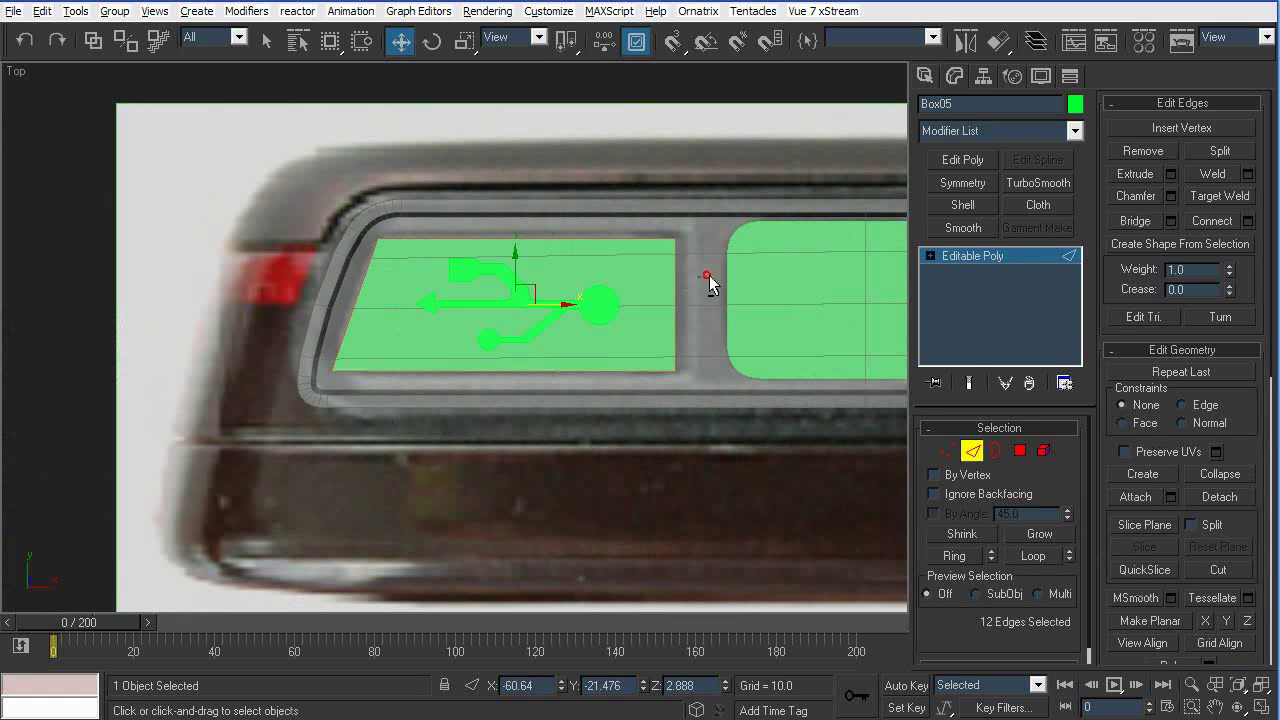
{"action": "left_click_drag", "start_coordinate": [556, 212], "coordinate": [510, 445], "text": "alt"}
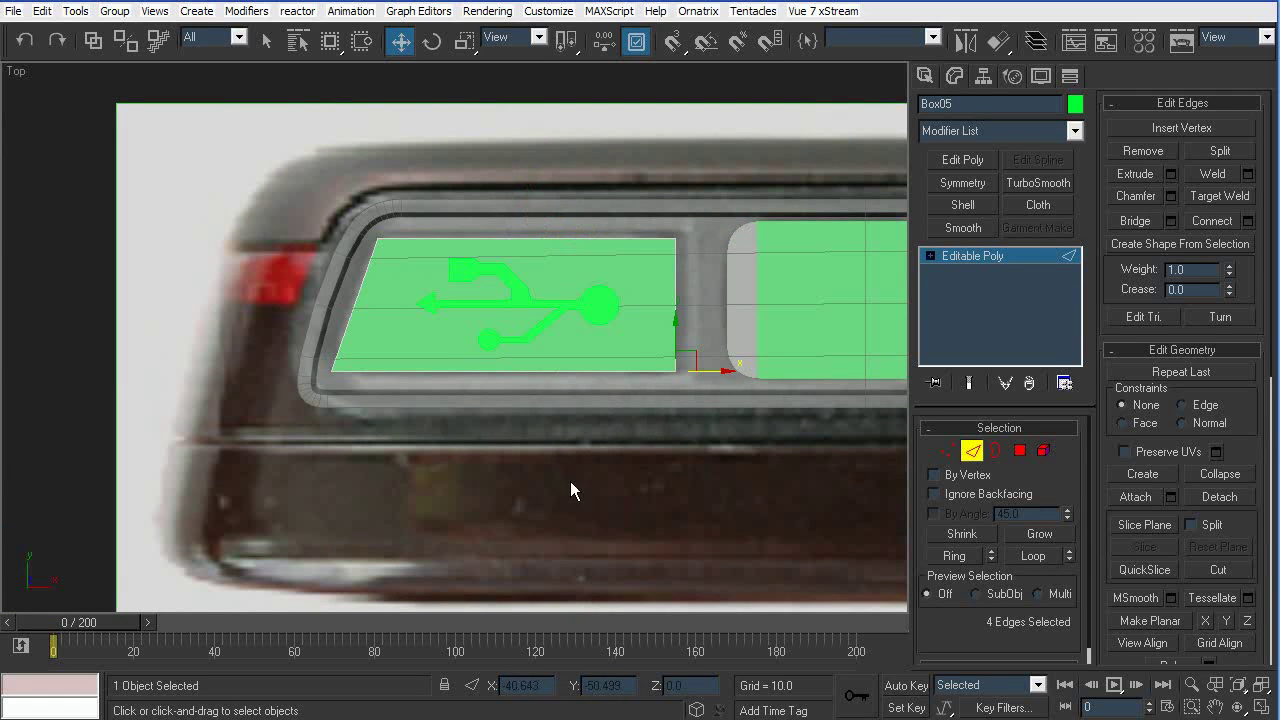
Chamfer the USB box's four corner edges into small rounded corners and leave edge editing
{"action": "middle_click_drag", "start_coordinate": [537, 482], "coordinate": [536, 492]}
{"action": "left_click", "coordinate": [1166, 195]}
{"action": "left_click_drag", "start_coordinate": [893, 407], "coordinate": [919, 232]}
{"action": "left_click_drag", "start_coordinate": [987, 411], "coordinate": [987, 395]}
{"action": "left_click", "coordinate": [961, 449]}
{"action": "middle_click_drag", "start_coordinate": [739, 328], "coordinate": [509, 371]}
{"action": "scroll", "coordinate": [727, 358], "scroll_direction": "down", "scroll_amount": 2}
{"action": "middle_click_drag", "start_coordinate": [730, 351], "coordinate": [603, 369]}
{"action": "left_click", "coordinate": [981, 451]}
Select the four vertical corner edges of the power button box
{"action": "left_click", "coordinate": [794, 176]}
{"action": "left_click", "coordinate": [869, 403]}
{"action": "left_click", "coordinate": [863, 403]}
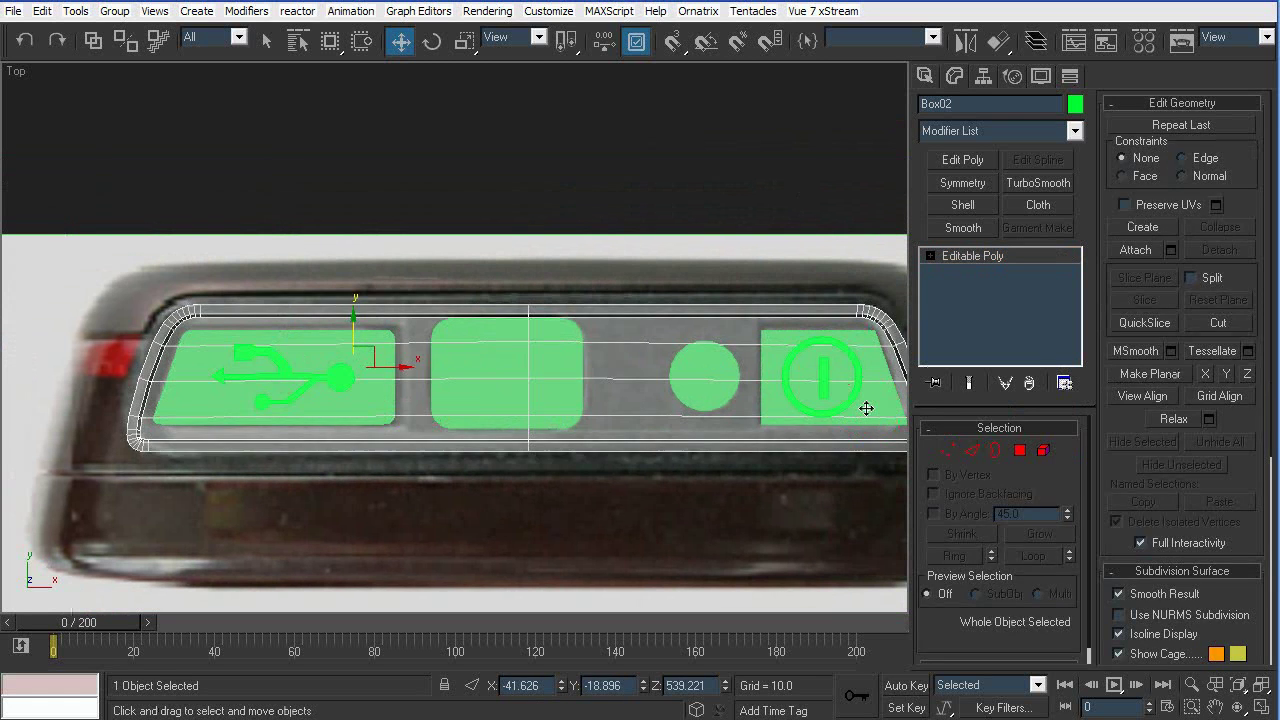
{"action": "left_click", "coordinate": [866, 401]}
{"action": "left_click", "coordinate": [865, 400]}
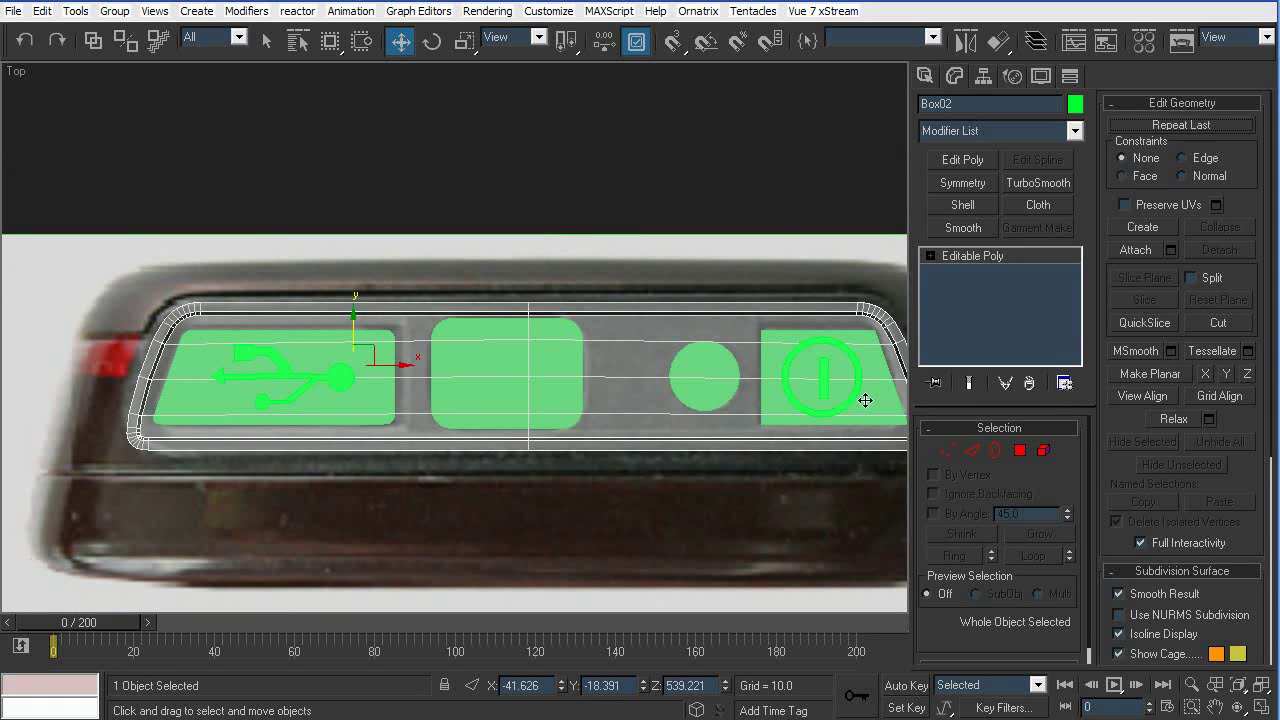
{"action": "left_click", "coordinate": [869, 400]}
{"action": "middle_click_drag", "start_coordinate": [869, 400], "coordinate": [693, 402]}
{"action": "scroll", "coordinate": [789, 419], "scroll_direction": "up", "scroll_amount": 4}
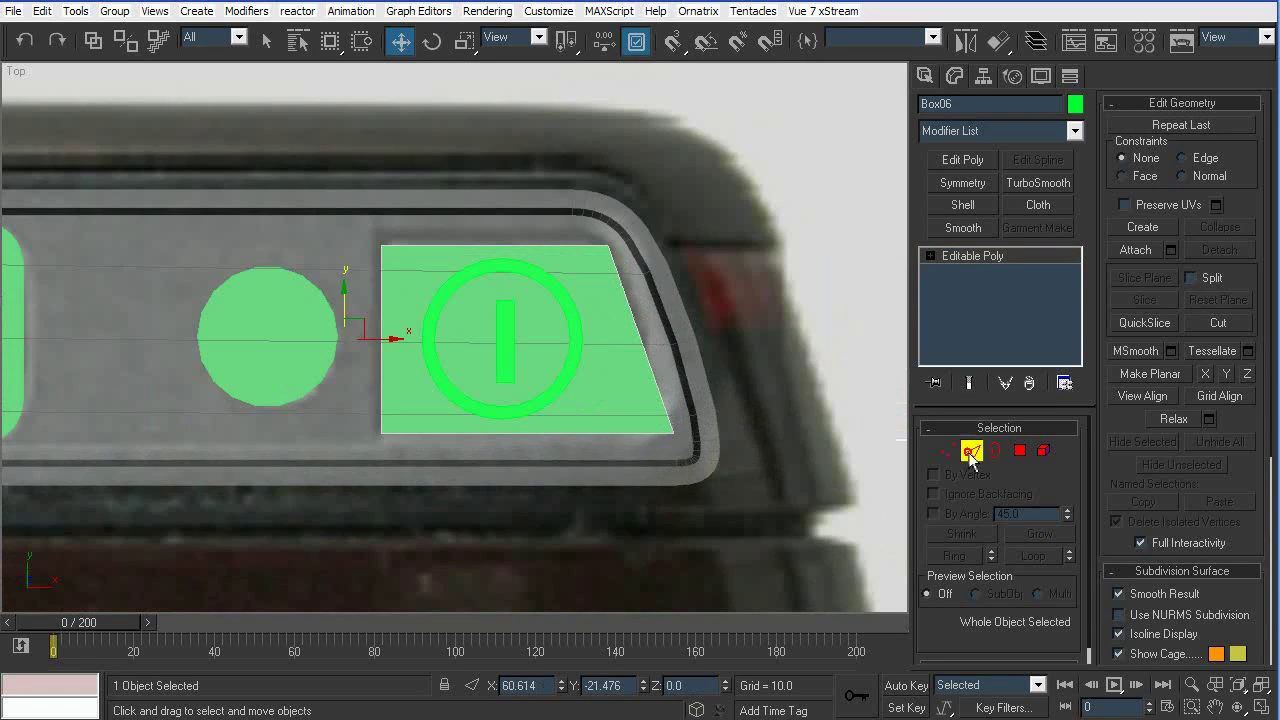
{"action": "left_click", "coordinate": [971, 452]}
{"action": "left_click_drag", "start_coordinate": [719, 322], "coordinate": [350, 318], "text": "alt"}
{"action": "left_click_drag", "start_coordinate": [474, 205], "coordinate": [475, 537], "text": "alt"}
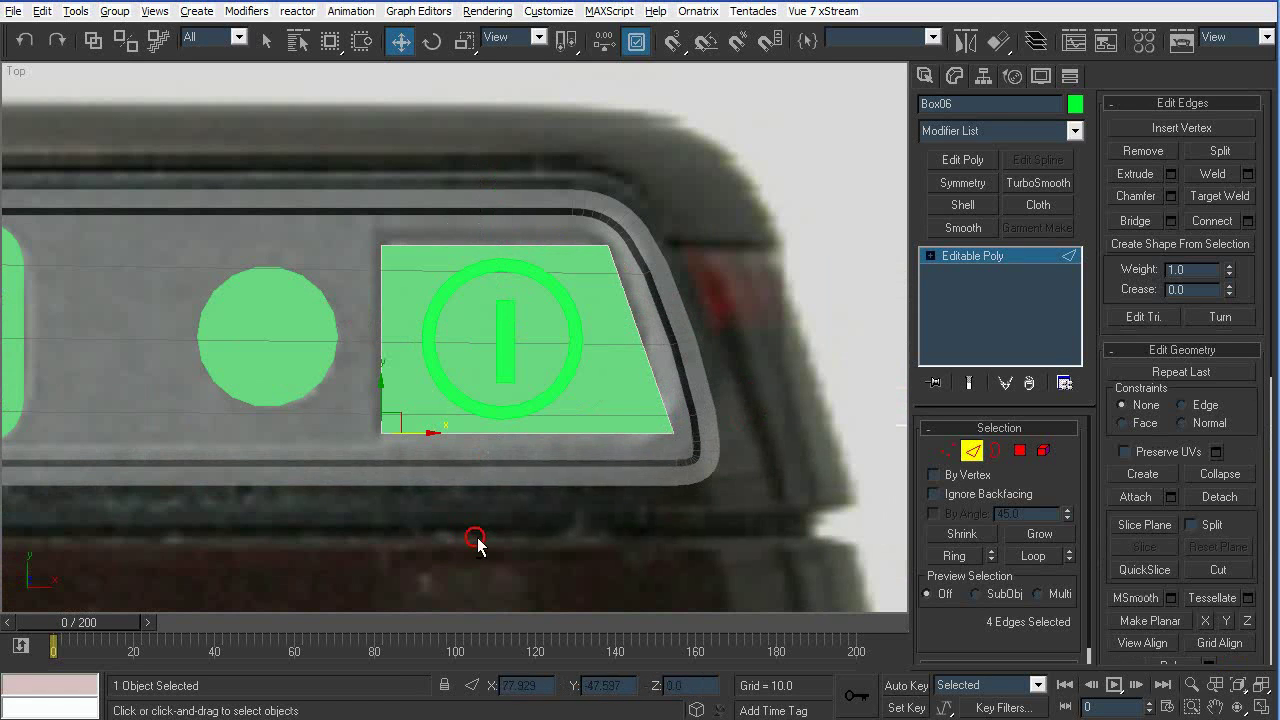
Chamfer the power button box's four corner edges by 1.66 and leave edge editing
{"action": "left_click", "coordinate": [1171, 197]}
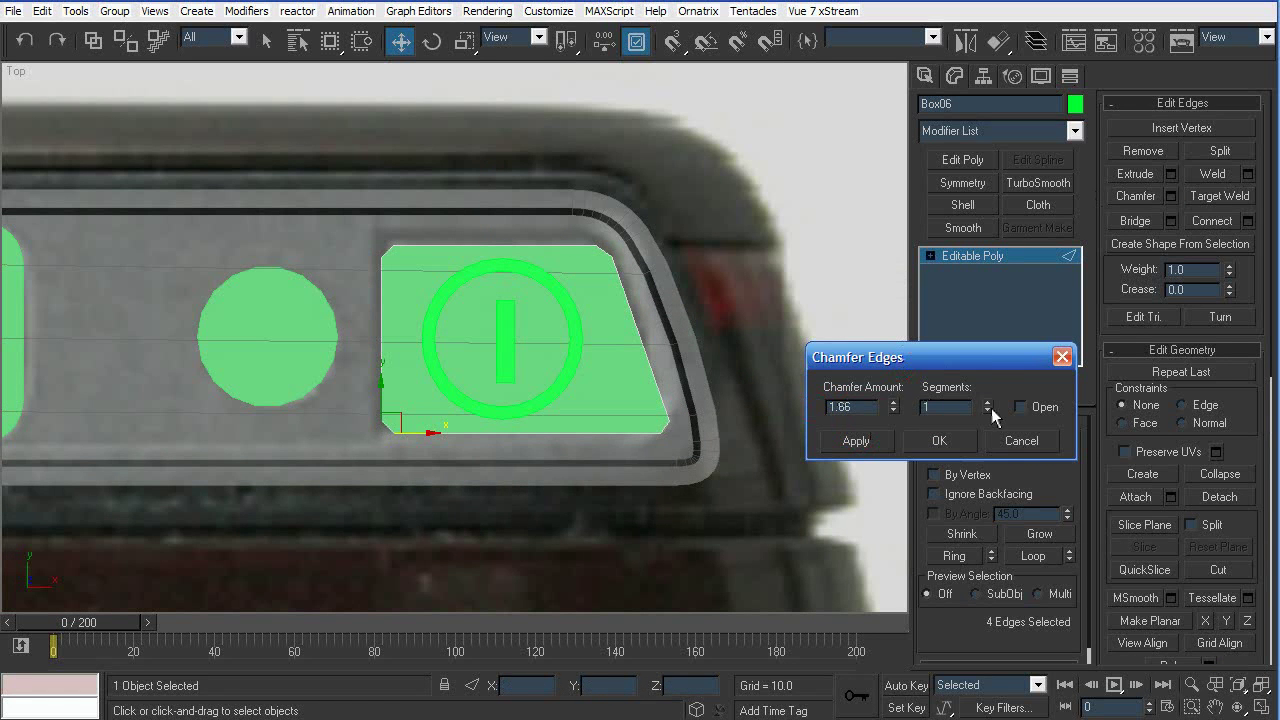
{"action": "left_click", "coordinate": [941, 441]}
{"action": "left_click", "coordinate": [972, 450]}
Select the four recess shapes above the reference image in the perspective view and move them up to the connector panel
{"action": "scroll", "coordinate": [731, 403], "scroll_direction": "down", "scroll_amount": 4}
{"action": "left_click", "coordinate": [779, 418]}
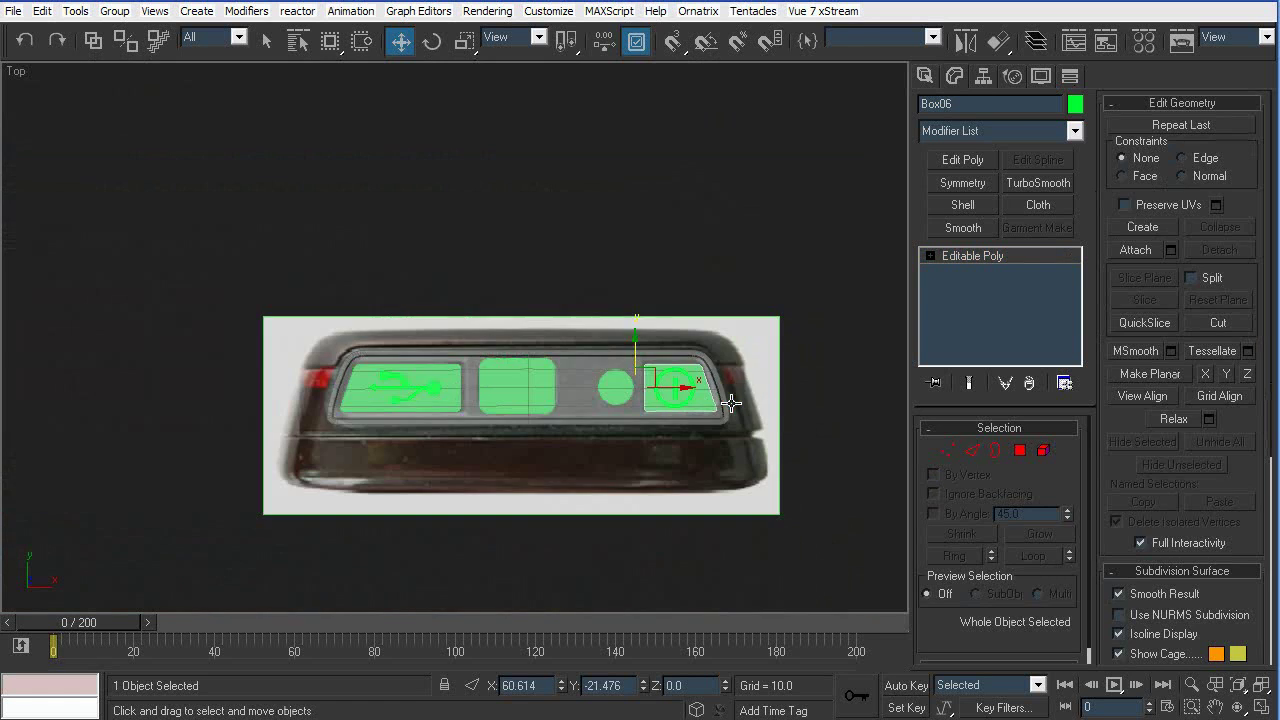
{"action": "key", "text": "p"}
{"action": "middle_click_drag", "start_coordinate": [722, 458], "coordinate": [709, 229], "text": "alt"}
{"action": "left_click_drag", "start_coordinate": [748, 222], "coordinate": [300, 305]}
{"action": "scroll", "coordinate": [532, 222], "scroll_direction": "down", "scroll_amount": 5}
{"action": "middle_click_drag", "start_coordinate": [530, 220], "coordinate": [525, 396]}
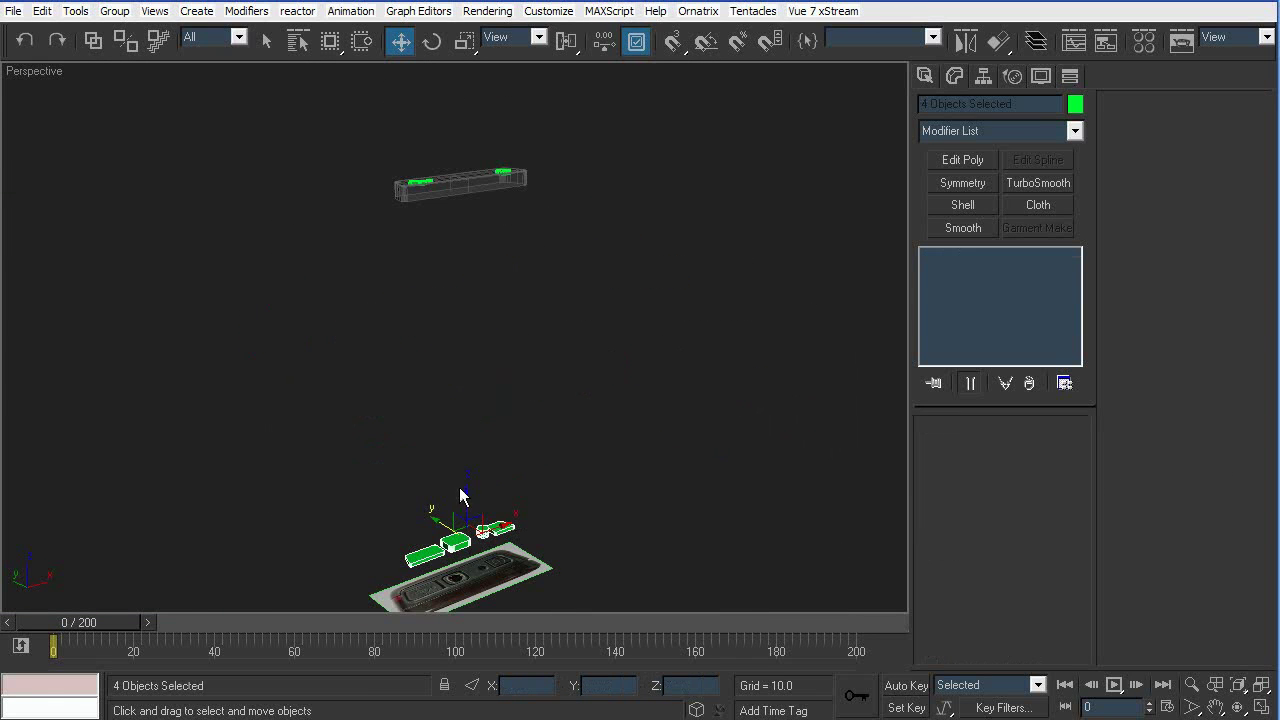
{"action": "left_click_drag", "start_coordinate": [463, 503], "coordinate": [520, 142]}
{"action": "middle_click_drag", "start_coordinate": [463, 237], "coordinate": [522, 398]}
{"action": "scroll", "coordinate": [522, 398], "scroll_direction": "up", "scroll_amount": 5}
{"action": "middle_click_drag", "start_coordinate": [694, 494], "coordinate": [645, 385], "text": "alt"}
Try raising the connector panel in see-through display relative to the recess shapes, and undo that move
{"action": "left_click", "coordinate": [654, 314]}
{"action": "key", "text": "alt+x"}
{"action": "left_click", "coordinate": [703, 356]}
{"action": "mouse_move", "coordinate": [703, 356]}
{"action": "middle_mouse_down", "text": "alt"}
{"action": "mouse_move", "coordinate": [742, 352]}
{"action": "mouse_move", "coordinate": [714, 379]}
{"action": "middle_mouse_up", "text": "alt"}
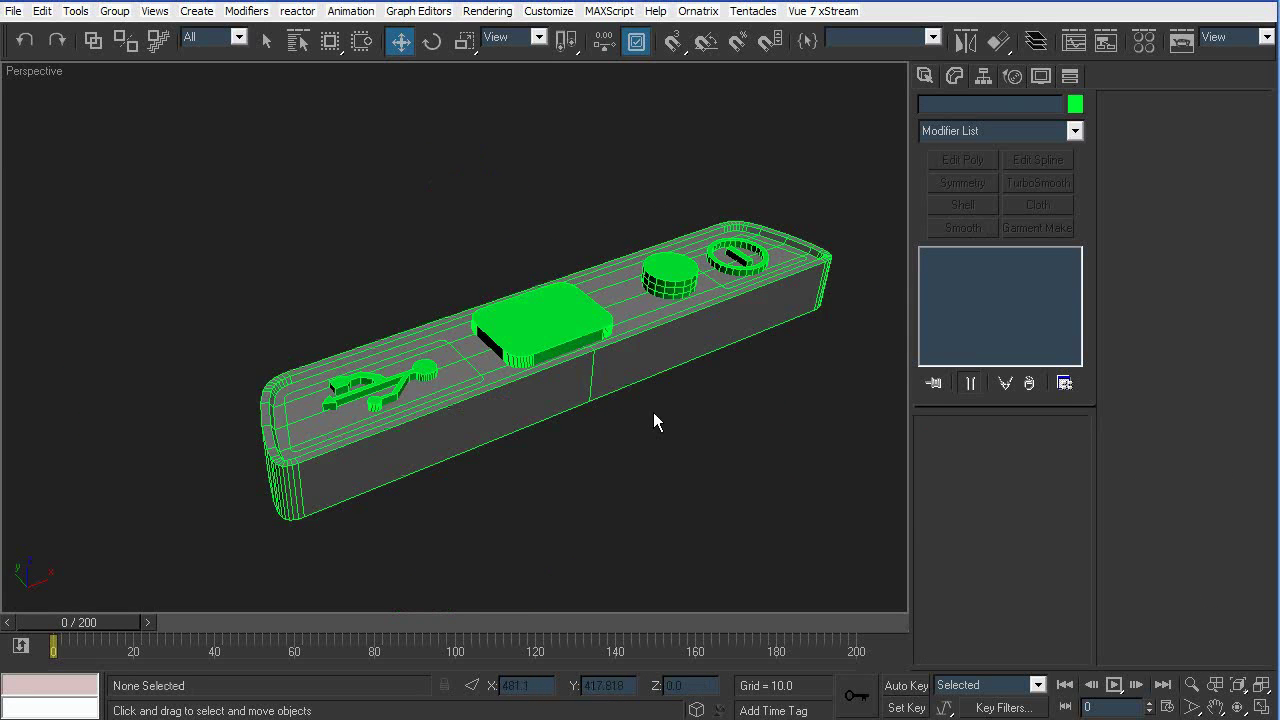
{"action": "left_click", "coordinate": [676, 350]}
{"action": "key", "text": "alt+x"}
{"action": "left_click_drag", "start_coordinate": [430, 379], "coordinate": [431, 359]}
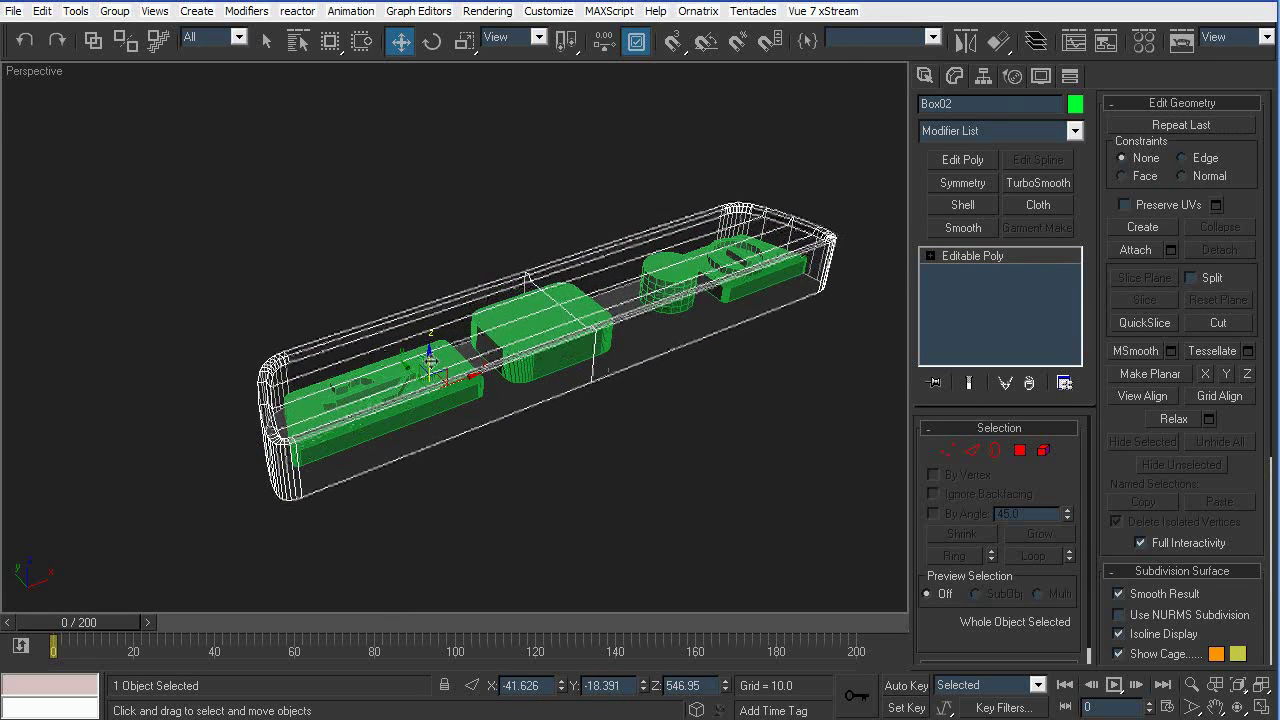
{"action": "key", "text": "ctrl+z"}
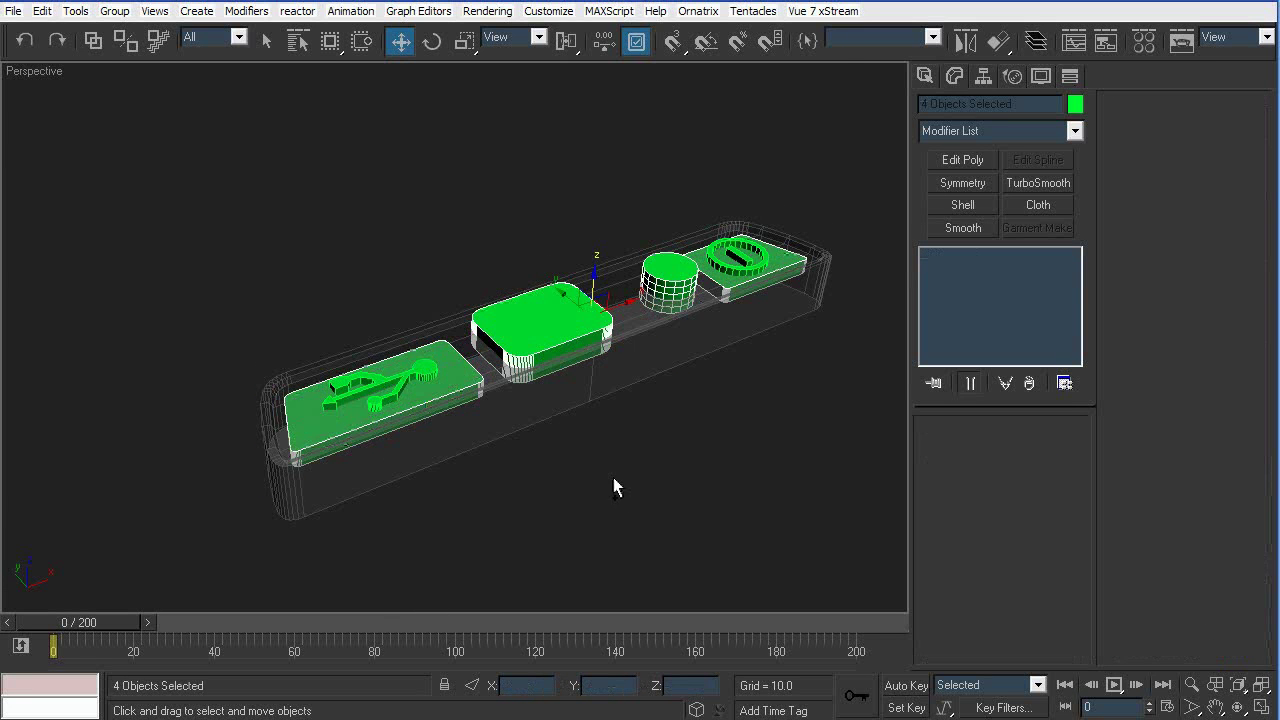
Raise the four recess shapes along Z until they stand above the panel's top surface, with see-through display off
{"action": "key", "text": "alt+x"}
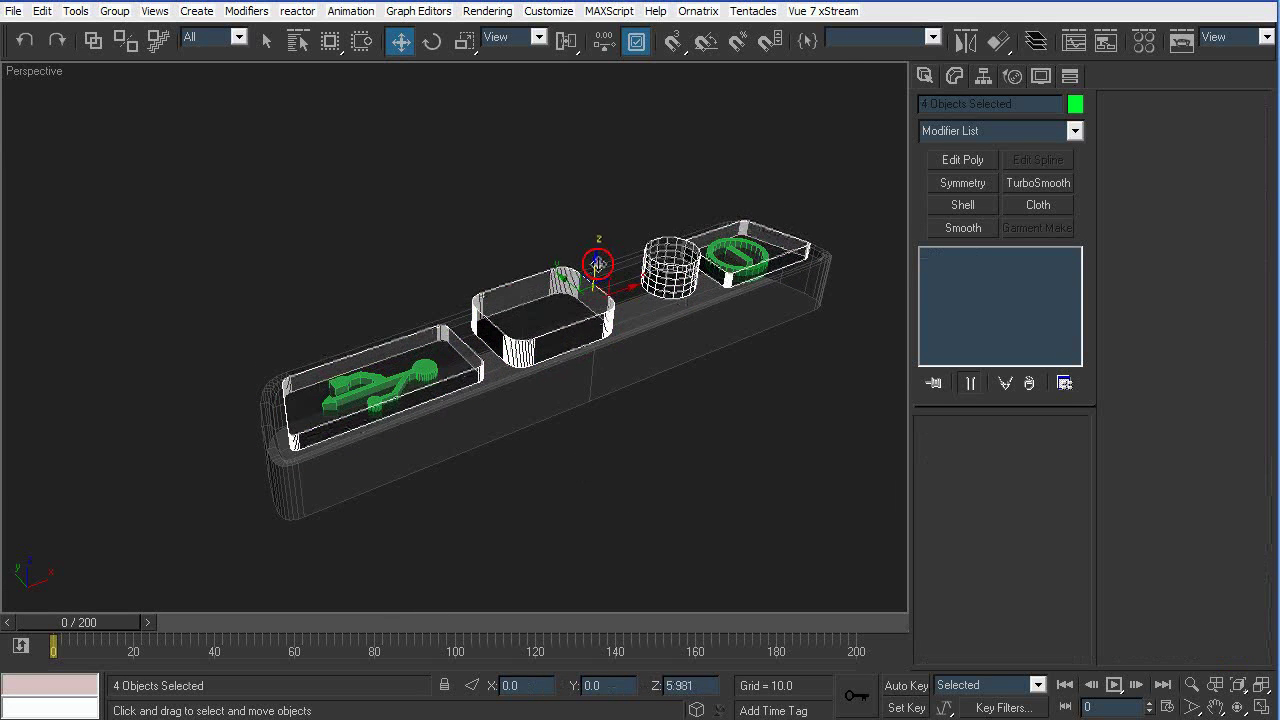
{"action": "key", "text": "alt+x"}
{"action": "left_click", "coordinate": [705, 447]}
{"action": "middle_click_drag", "start_coordinate": [705, 447], "coordinate": [698, 410]}
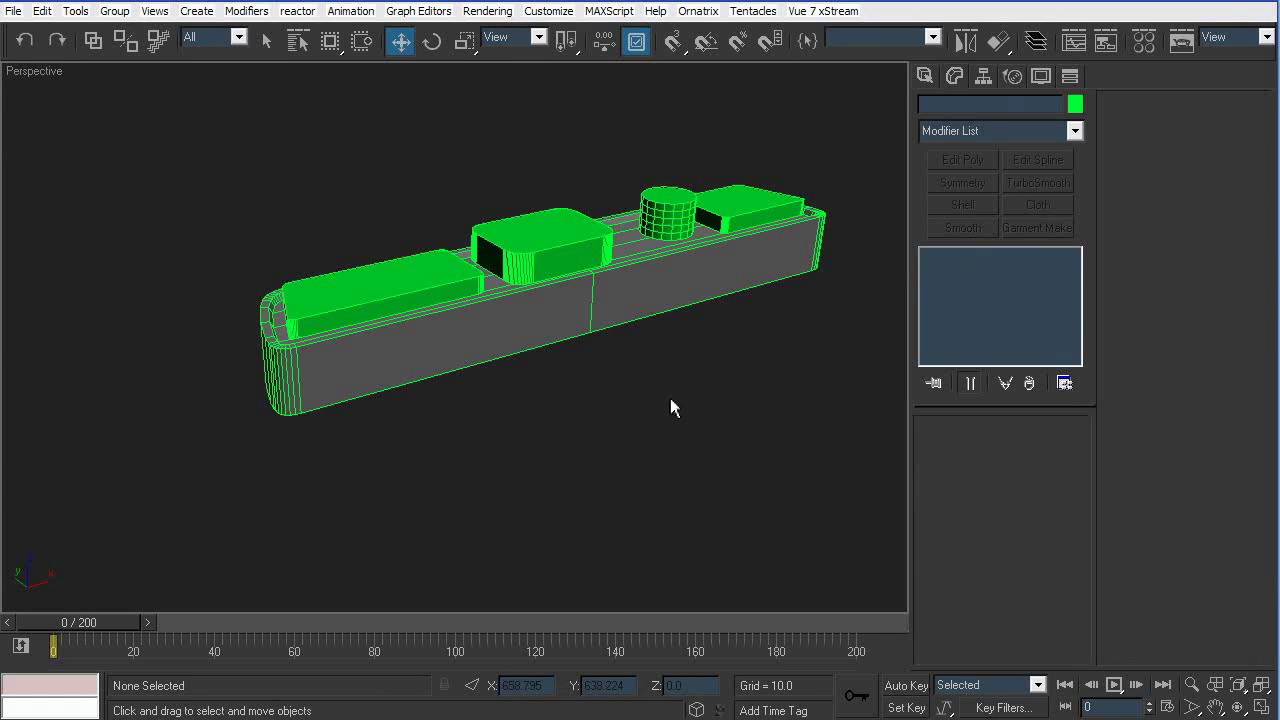
Select the panel and the four recess shapes, and hide all unselected objects
{"action": "key", "text": "ctrl+a"}
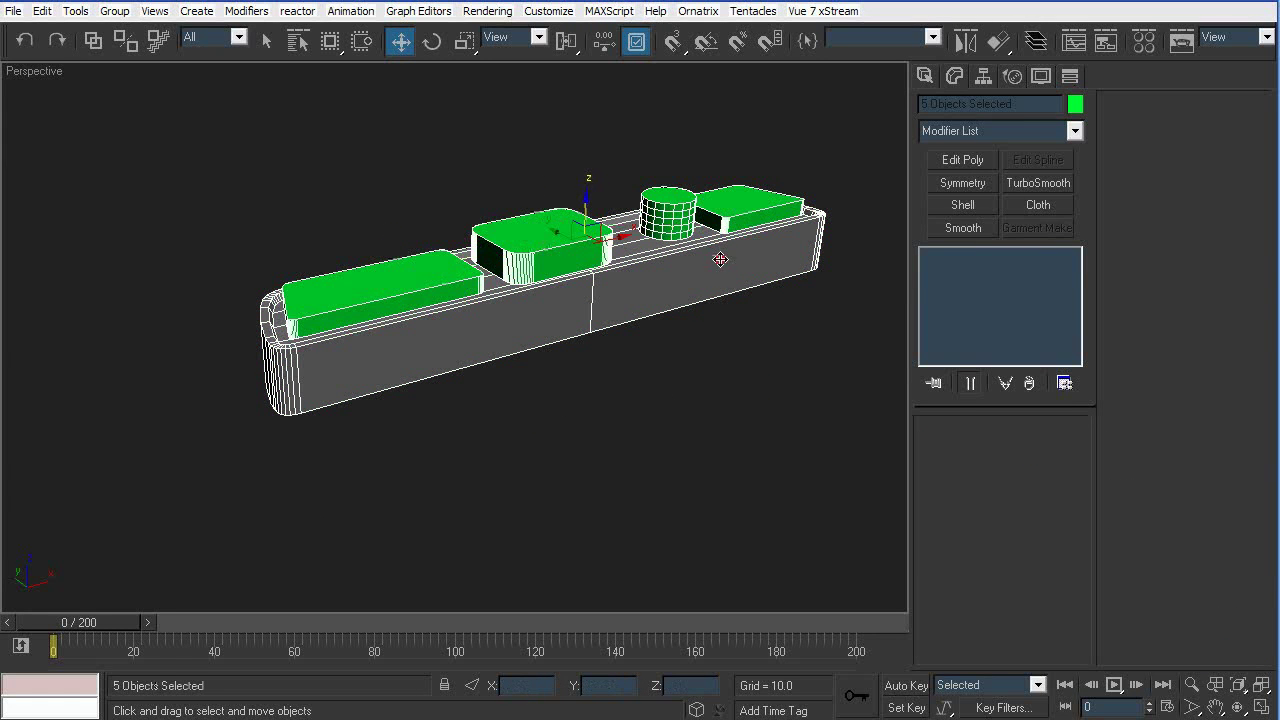
{"action": "right_click", "coordinate": [758, 335]}
{"action": "right_click", "coordinate": [699, 310]}
{"action": "left_click", "coordinate": [763, 243]}
{"action": "left_click", "coordinate": [741, 386]}
Switch to a wireframe front view and hide the panel so only the four recess shapes are displayed
{"action": "key", "text": "f"}
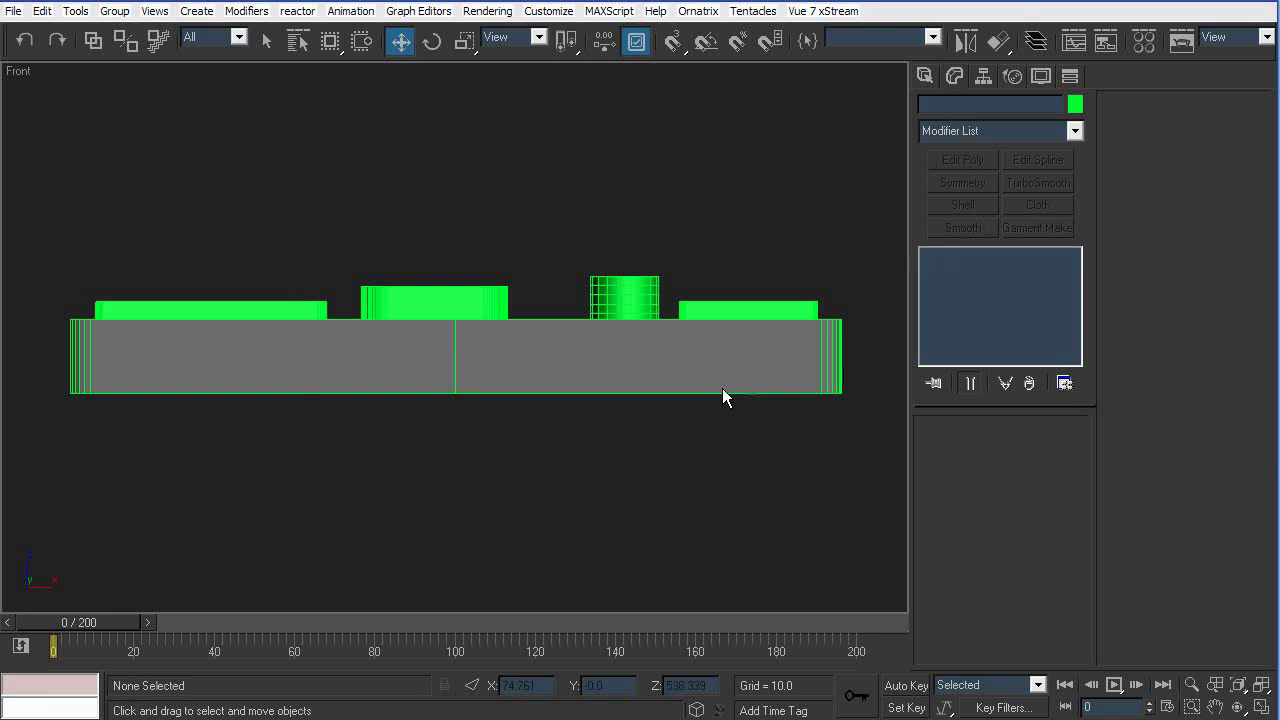
{"action": "key", "text": "F3"}
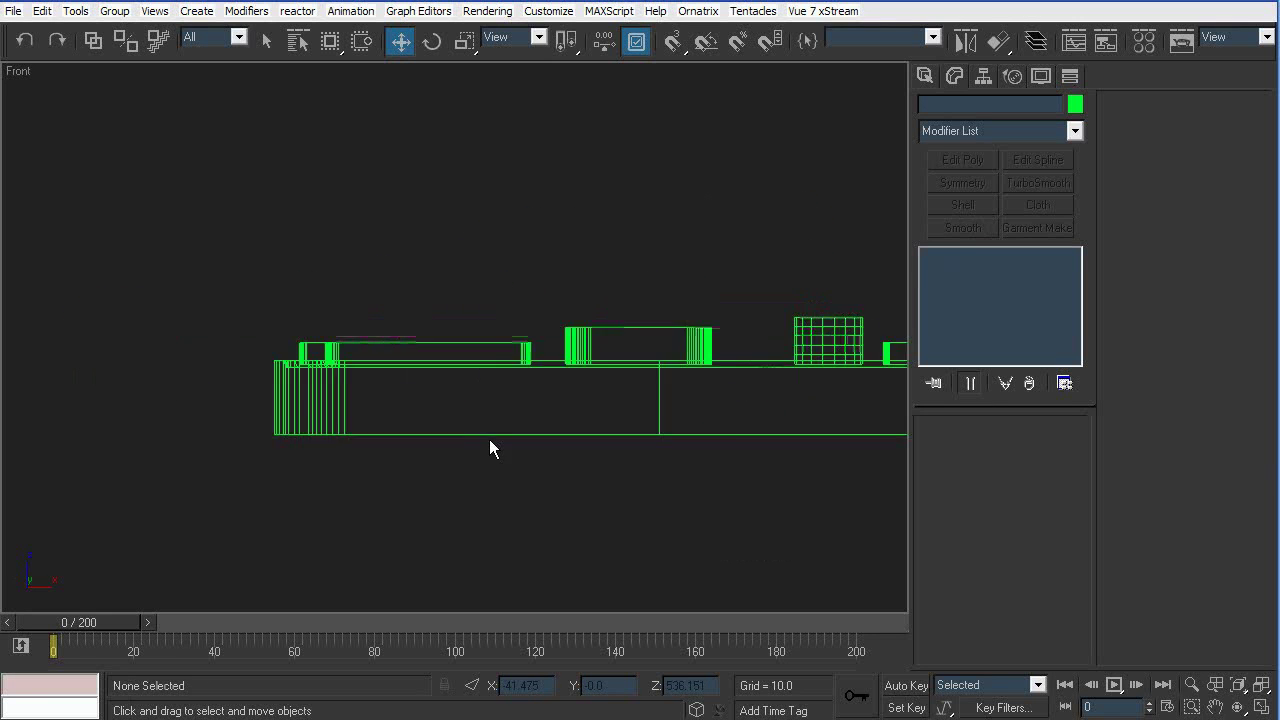
{"action": "scroll", "coordinate": [277, 380], "scroll_direction": "up", "scroll_amount": 3}
{"action": "right_click", "coordinate": [592, 292]}
{"action": "left_click", "coordinate": [649, 216]}
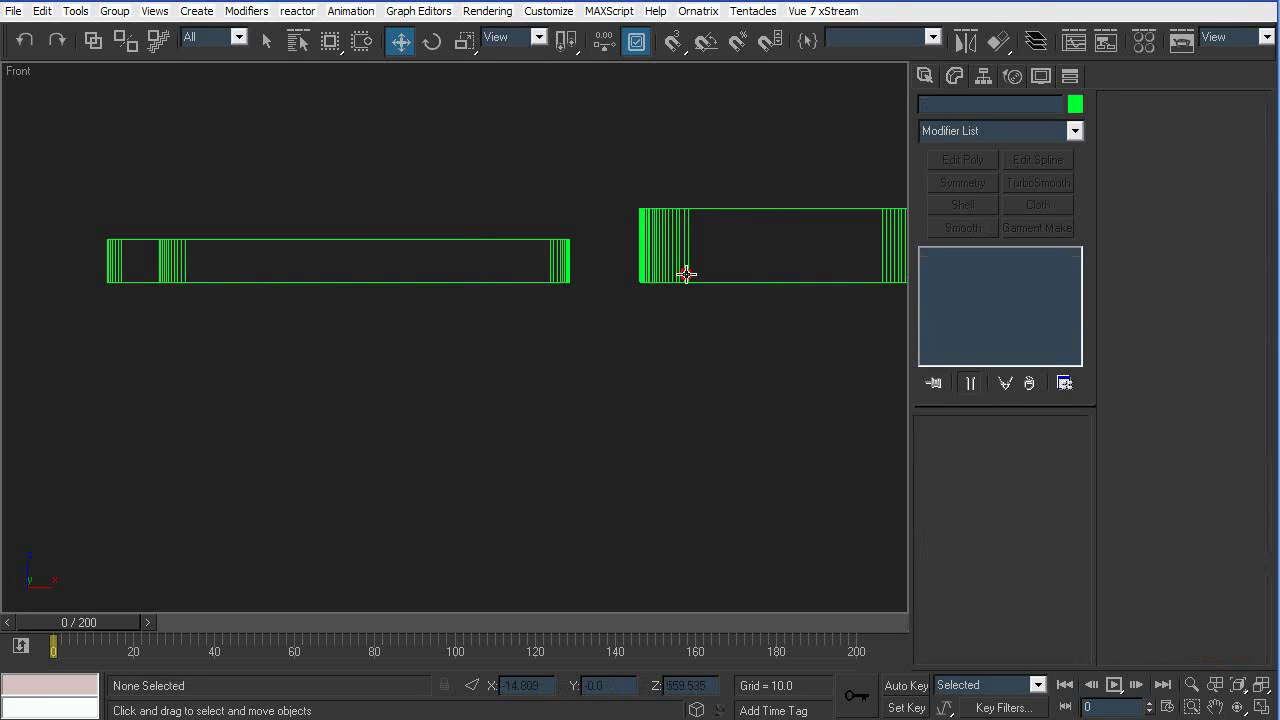
Check the USB recess box's height and coordinates against the grid, undoing any move made to it
{"action": "left_click_drag", "start_coordinate": [537, 224], "coordinate": [537, 226]}
{"action": "key", "text": "g"}
{"action": "scroll", "coordinate": [486, 328], "scroll_direction": "up", "scroll_amount": 2}
{"action": "middle_click_drag", "start_coordinate": [486, 328], "coordinate": [527, 435]}
{"action": "scroll", "coordinate": [527, 435], "scroll_direction": "down", "scroll_amount": 2}
{"action": "left_click_drag", "start_coordinate": [410, 355], "coordinate": [412, 343]}
{"action": "key", "text": "ctrl+z"}
{"action": "key", "text": "ctrl+z"}
{"action": "left_click_drag", "start_coordinate": [630, 687], "coordinate": [528, 697]}
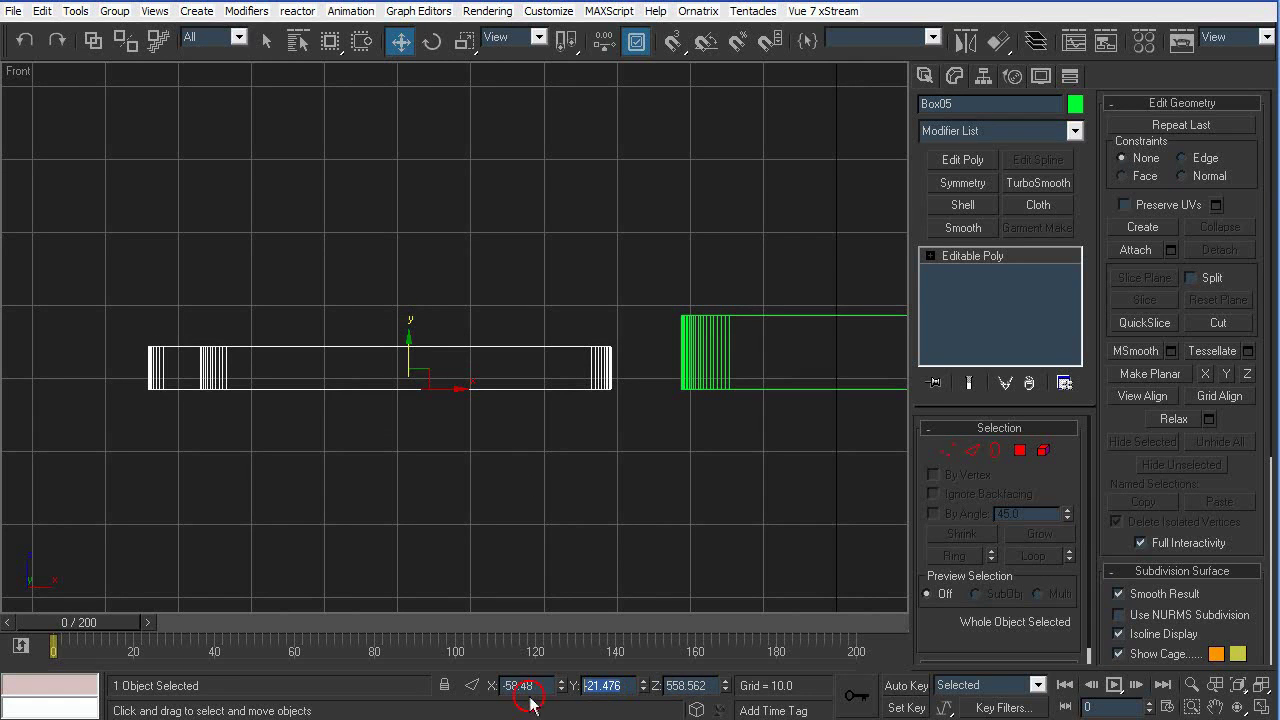
Compare the coordinates and base heights of the middle socket box, the cylinder and the power button box
{"action": "middle_click_drag", "start_coordinate": [673, 542], "coordinate": [498, 555]}
{"action": "left_click", "coordinate": [640, 402]}
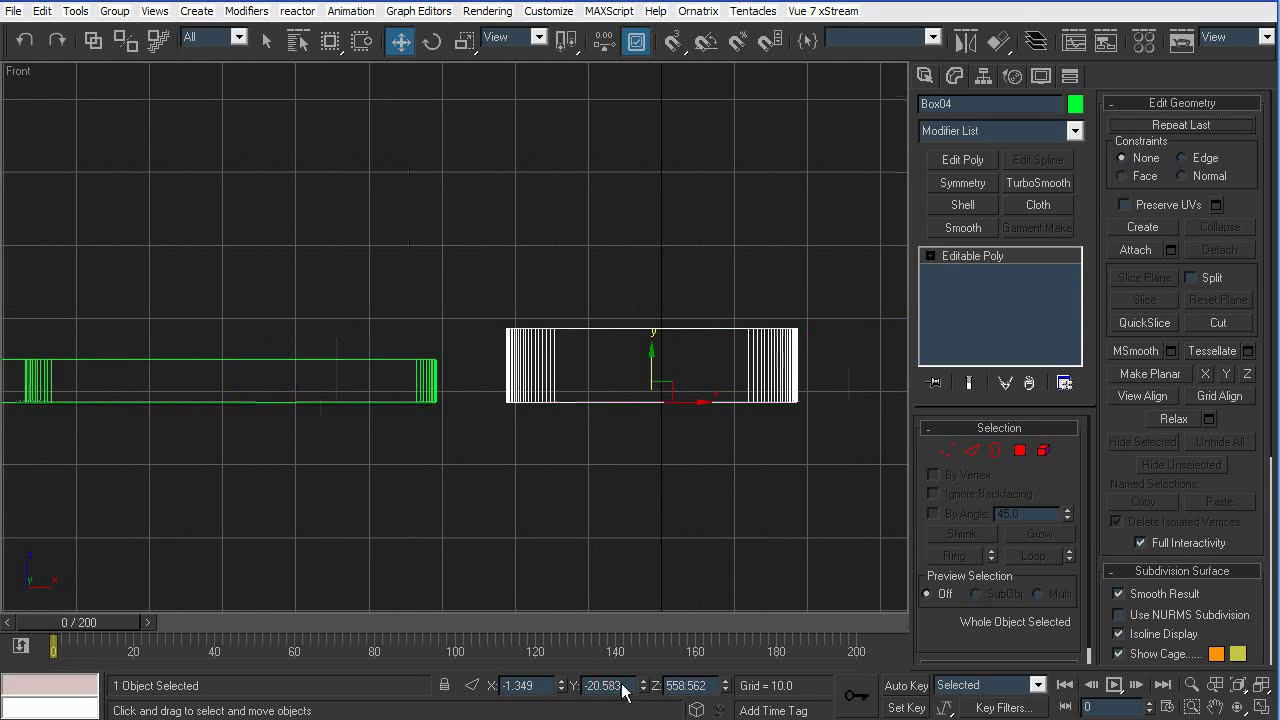
{"action": "left_click", "coordinate": [695, 550]}
{"action": "middle_click_drag", "start_coordinate": [723, 519], "coordinate": [373, 525]}
{"action": "left_click", "coordinate": [661, 312]}
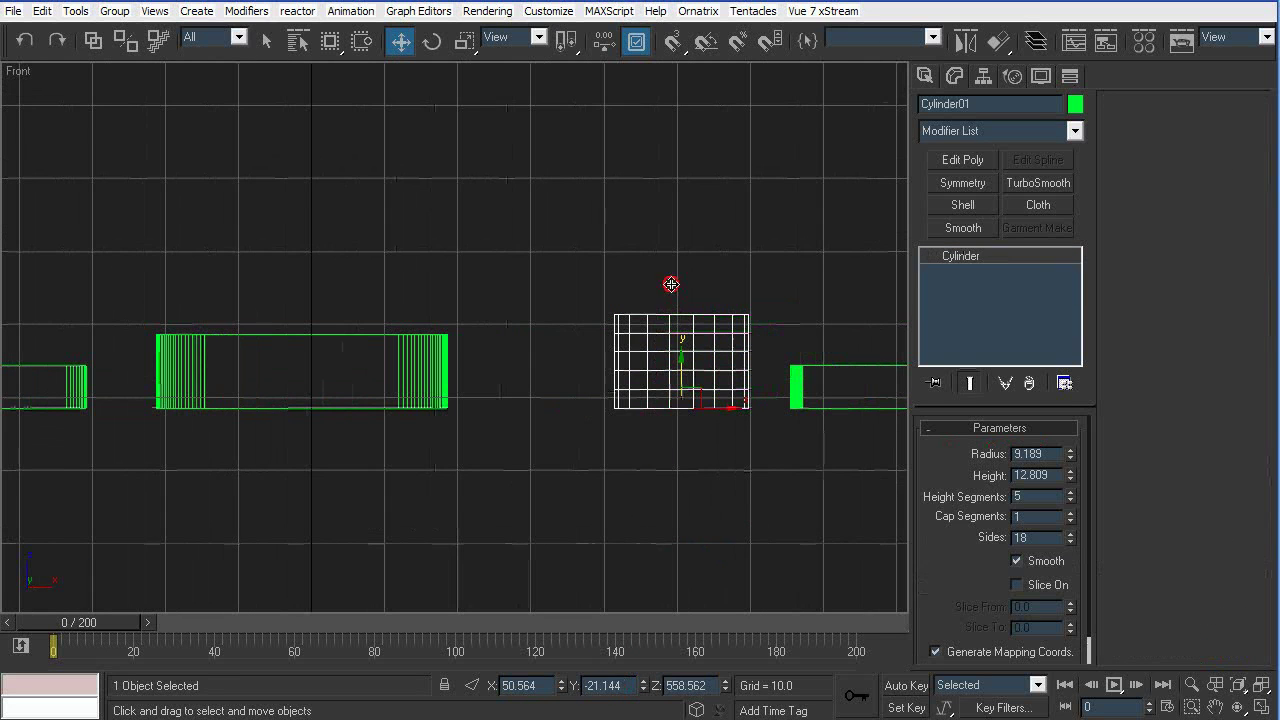
{"action": "left_click_drag", "start_coordinate": [622, 691], "coordinate": [589, 682]}
{"action": "left_click", "coordinate": [718, 515]}
{"action": "middle_click_drag", "start_coordinate": [718, 515], "coordinate": [571, 500]}
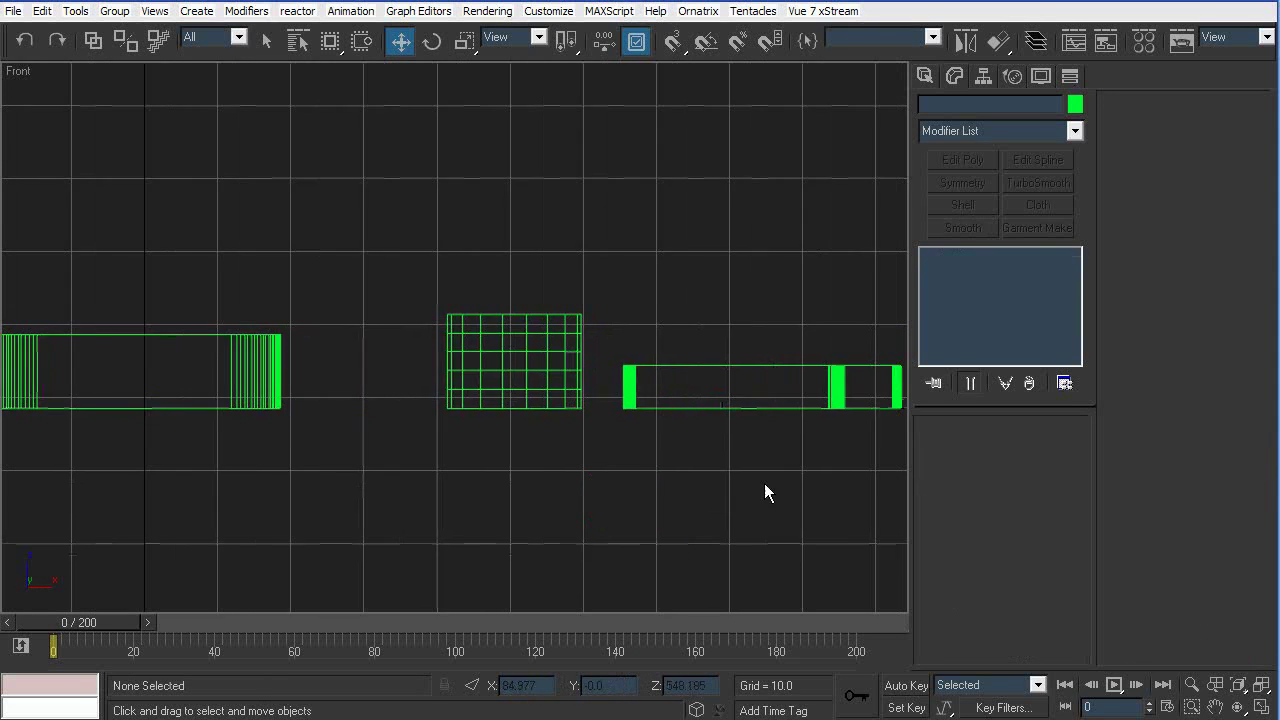
{"action": "left_click", "coordinate": [720, 404]}
{"action": "left_click", "coordinate": [717, 500]}
Return to the perspective view and unhide all objects with the four recess shapes selected
{"action": "key", "text": "p"}
{"action": "scroll", "coordinate": [530, 500], "scroll_direction": "down", "scroll_amount": 6}
{"action": "middle_click_drag", "start_coordinate": [512, 439], "coordinate": [530, 362], "text": "alt"}
{"action": "key", "text": "ctrl+a"}
{"action": "right_click", "coordinate": [598, 326]}
{"action": "left_click", "coordinate": [656, 252]}
{"action": "middle_click_drag", "start_coordinate": [644, 350], "coordinate": [586, 326], "text": "alt"}
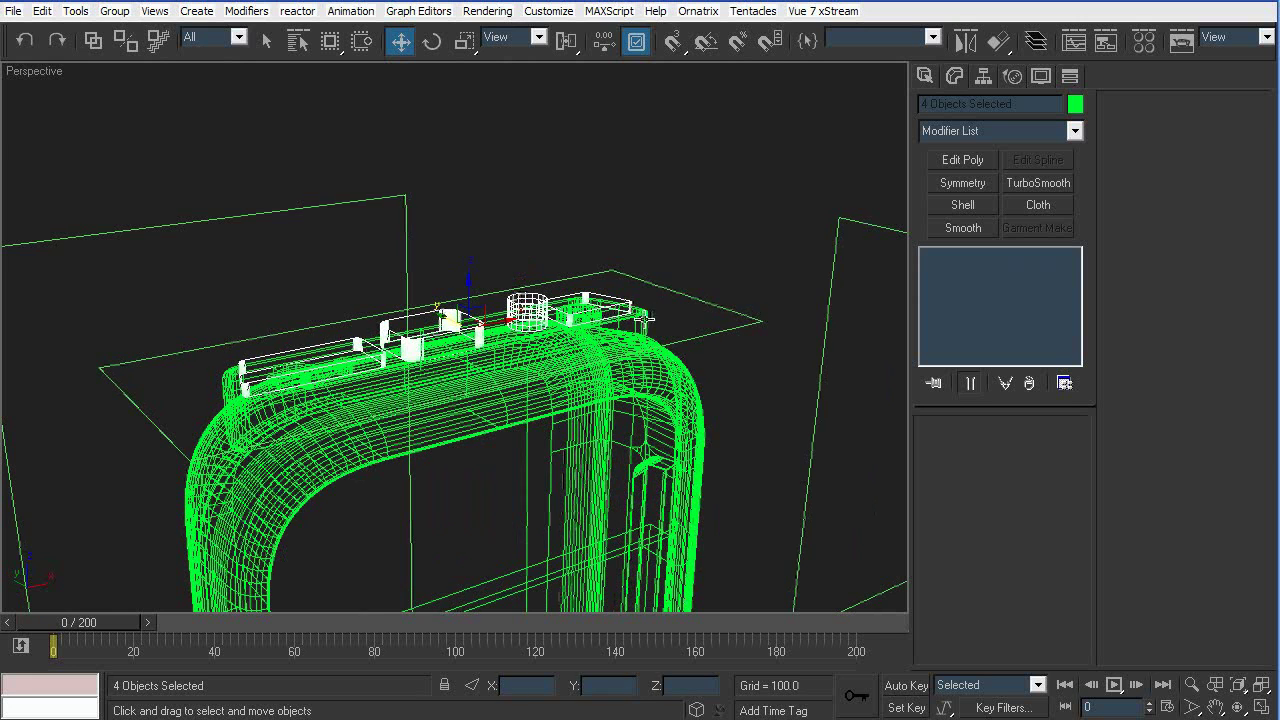
Hide everything except the connector panel and the four recess shapes
{"action": "key", "text": "ctrl+a"}
{"action": "right_click", "coordinate": [700, 308]}
{"action": "key", "text": "ctrl+z"}
{"action": "right_click", "coordinate": [727, 277]}
{"action": "left_click", "coordinate": [791, 212]}
{"action": "left_click", "coordinate": [703, 374]}
{"action": "left_click", "coordinate": [634, 363]}
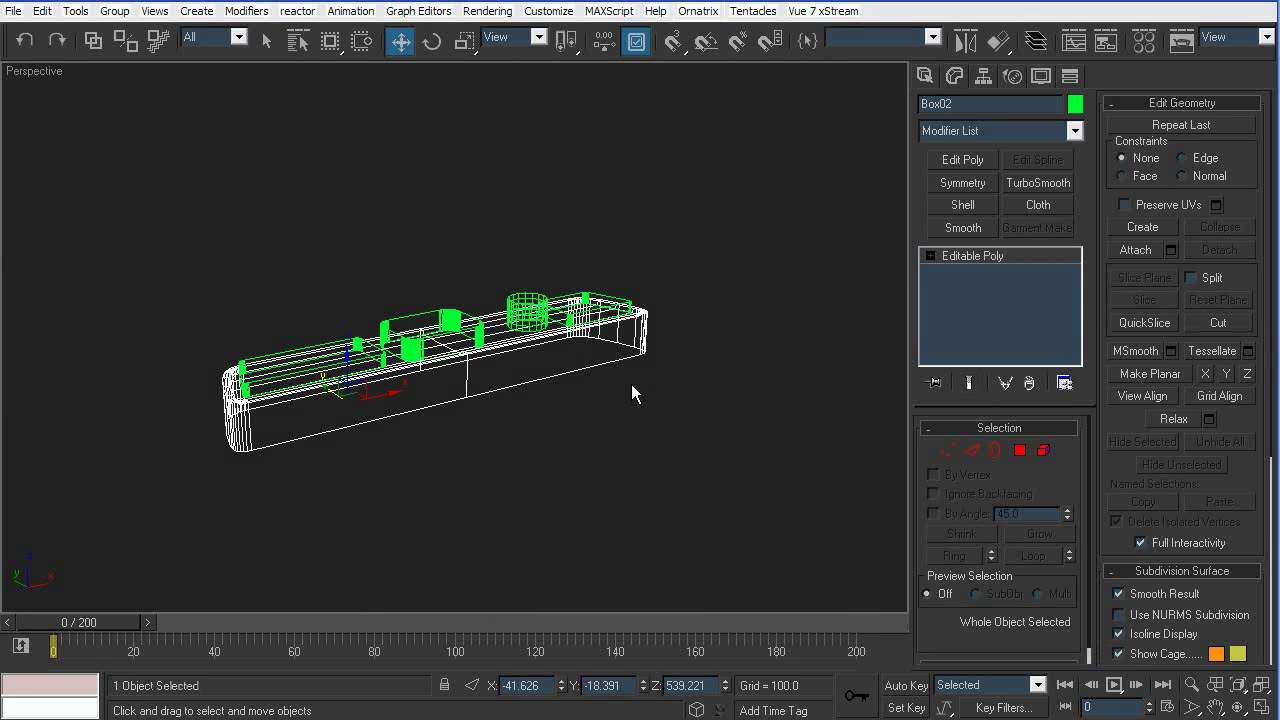
Restore shaded display and turn off see-through for the connector panel
{"action": "middle_click_drag", "start_coordinate": [698, 379], "coordinate": [653, 441], "text": "alt"}
{"action": "key", "text": "F3"}
{"action": "left_click", "coordinate": [653, 441]}
{"action": "left_click", "coordinate": [453, 359]}
{"action": "middle_click_drag", "start_coordinate": [453, 359], "coordinate": [571, 366], "text": "alt"}
{"action": "left_click", "coordinate": [500, 388]}
{"action": "key", "text": "alt+x"}
{"action": "scroll", "coordinate": [624, 466], "scroll_direction": "up", "scroll_amount": 3}
{"action": "left_click", "coordinate": [616, 458]}
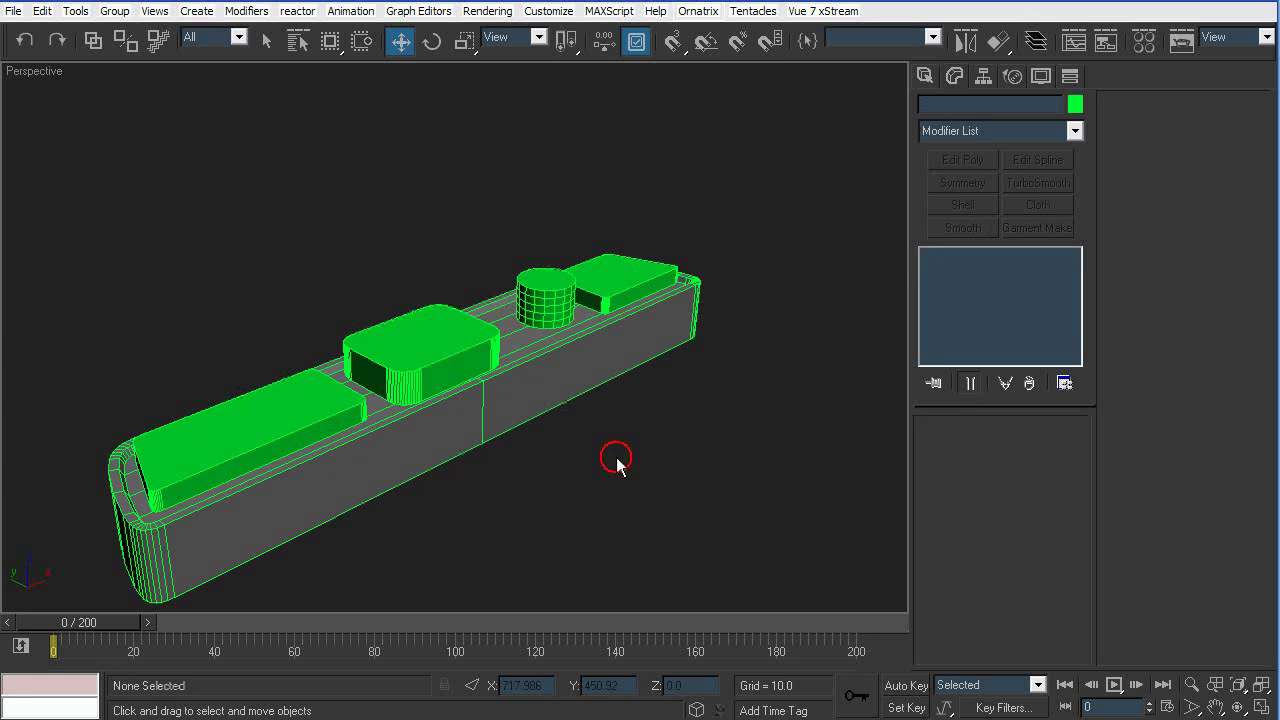
Clone the power button, middle socket and USB boxes upward as one set of independent copies
{"action": "left_click", "coordinate": [604, 289]}
{"action": "left_click", "coordinate": [428, 360], "text": "ctrl"}
{"action": "left_click", "coordinate": [322, 419], "text": "ctrl"}
{"action": "left_click_drag", "start_coordinate": [449, 305], "coordinate": [443, 194], "text": "shift"}
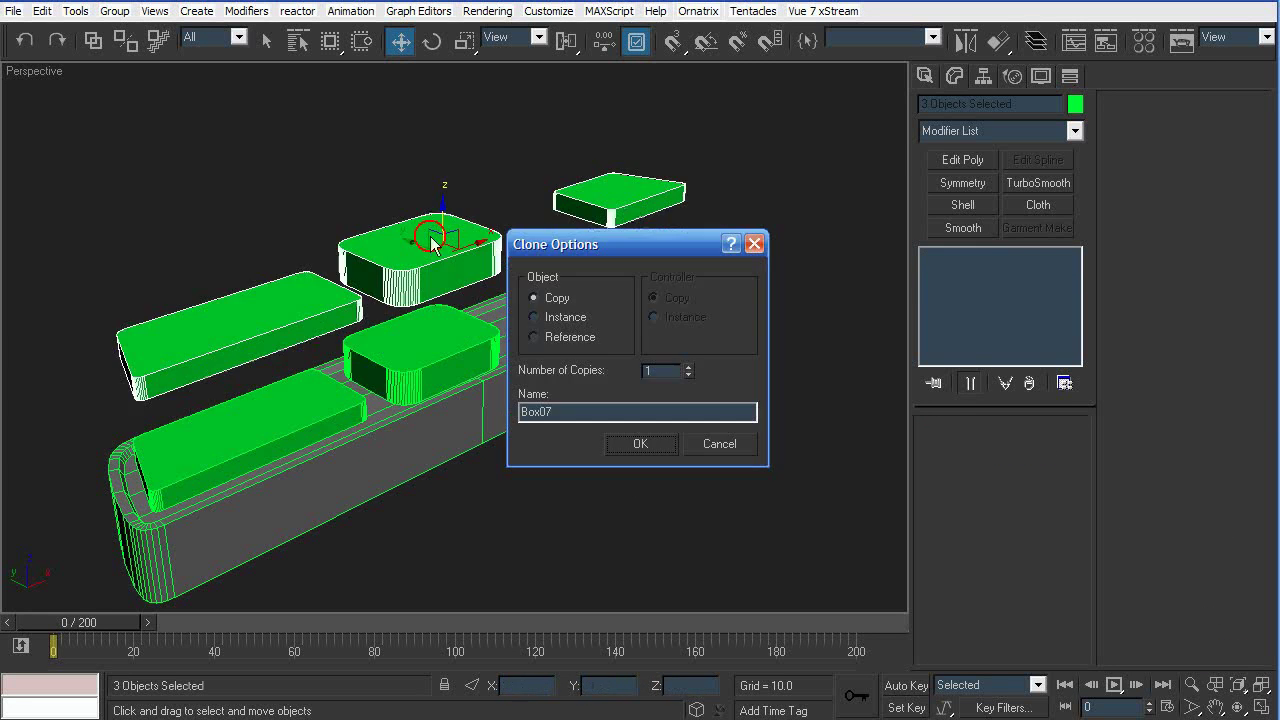
{"action": "left_click", "coordinate": [645, 446]}
{"action": "left_click", "coordinate": [560, 415]}
Select the three box copies above the panel and hide them
{"action": "left_click", "coordinate": [412, 258]}
{"action": "left_click", "coordinate": [240, 322], "text": "ctrl"}
{"action": "left_click", "coordinate": [620, 196], "text": "ctrl"}
{"action": "right_click", "coordinate": [680, 228]}
{"action": "left_click", "coordinate": [714, 168]}
{"action": "left_click", "coordinate": [621, 296]}
{"action": "left_click", "coordinate": [398, 380], "text": "ctrl"}
{"action": "left_click", "coordinate": [335, 418], "text": "ctrl"}
{"action": "left_click", "coordinate": [549, 308], "text": "ctrl"}
{"action": "left_click", "coordinate": [611, 247]}
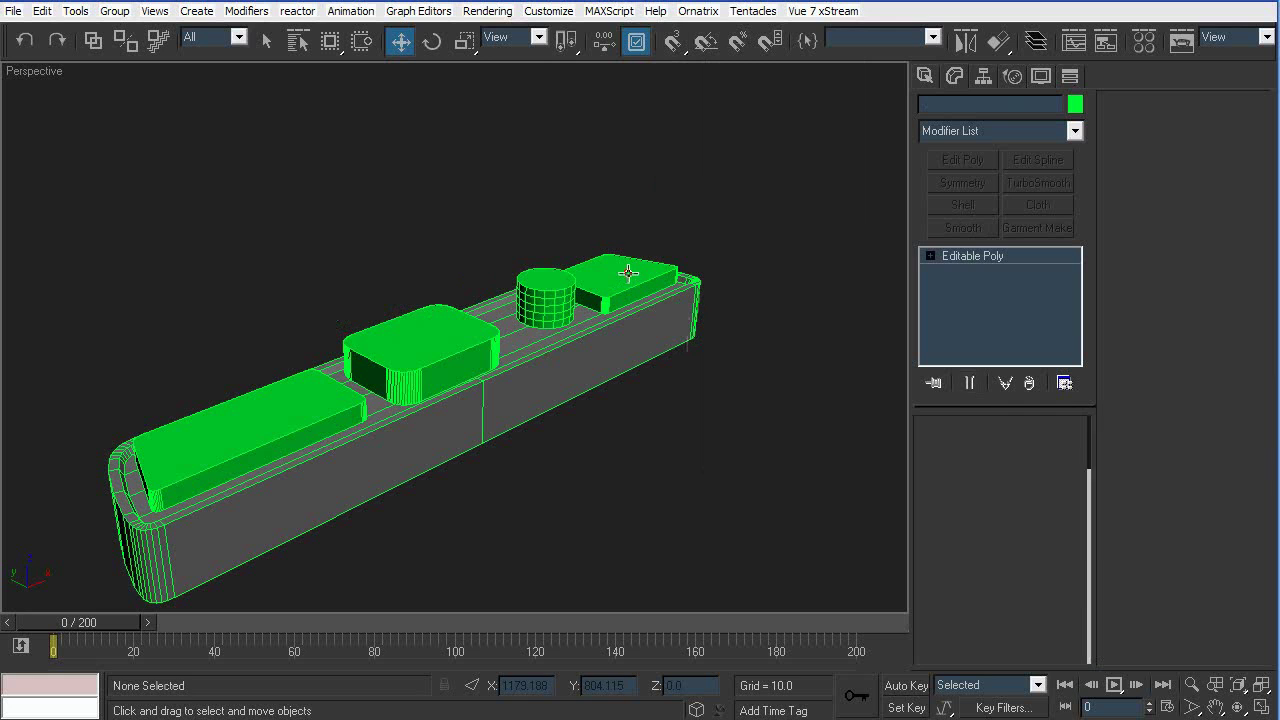
Attach the cylinder, the middle socket box and the USB box to the power button box
{"action": "left_click", "coordinate": [628, 272]}
{"action": "left_click", "coordinate": [1153, 250]}
{"action": "left_click", "coordinate": [556, 293]}
{"action": "left_click", "coordinate": [425, 355]}
{"action": "left_click", "coordinate": [300, 420]}
{"action": "left_click", "coordinate": [1136, 250]}
{"action": "left_click", "coordinate": [615, 400]}
{"action": "left_click", "coordinate": [616, 355]}
{"action": "left_click", "coordinate": [629, 386]}
{"action": "left_click", "coordinate": [572, 325]}
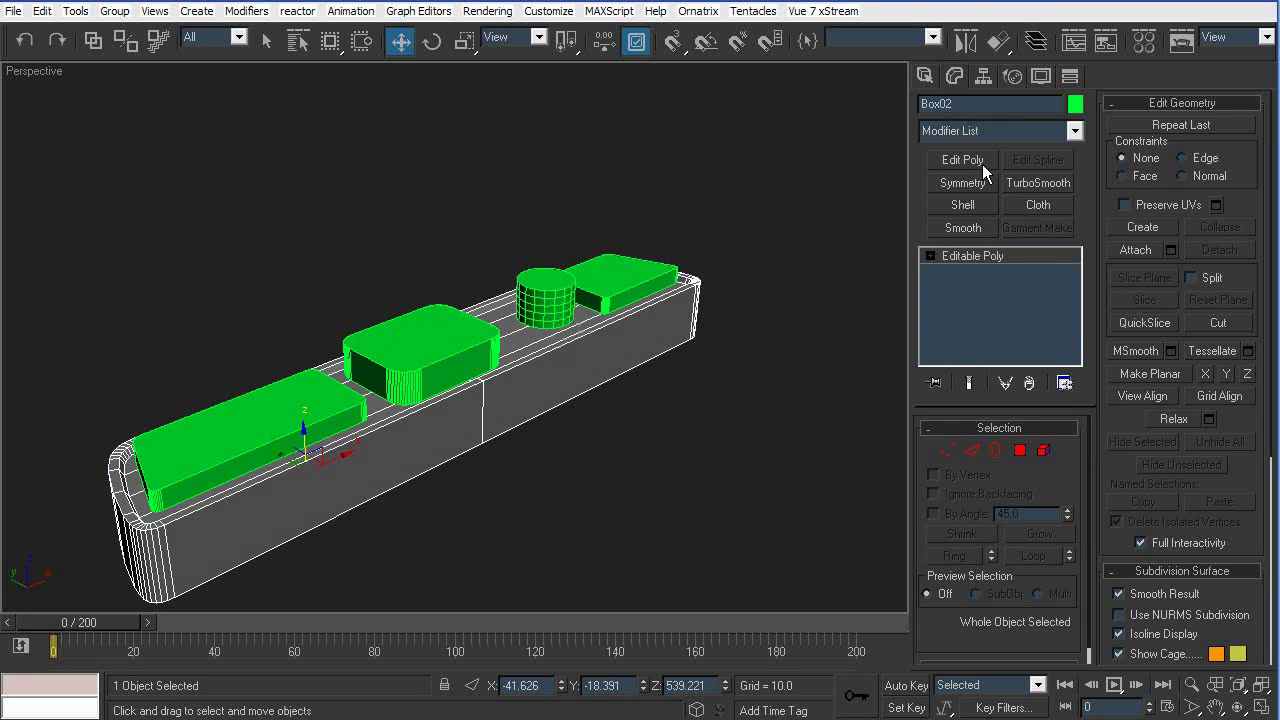
{"action": "left_click", "coordinate": [1062, 133]}
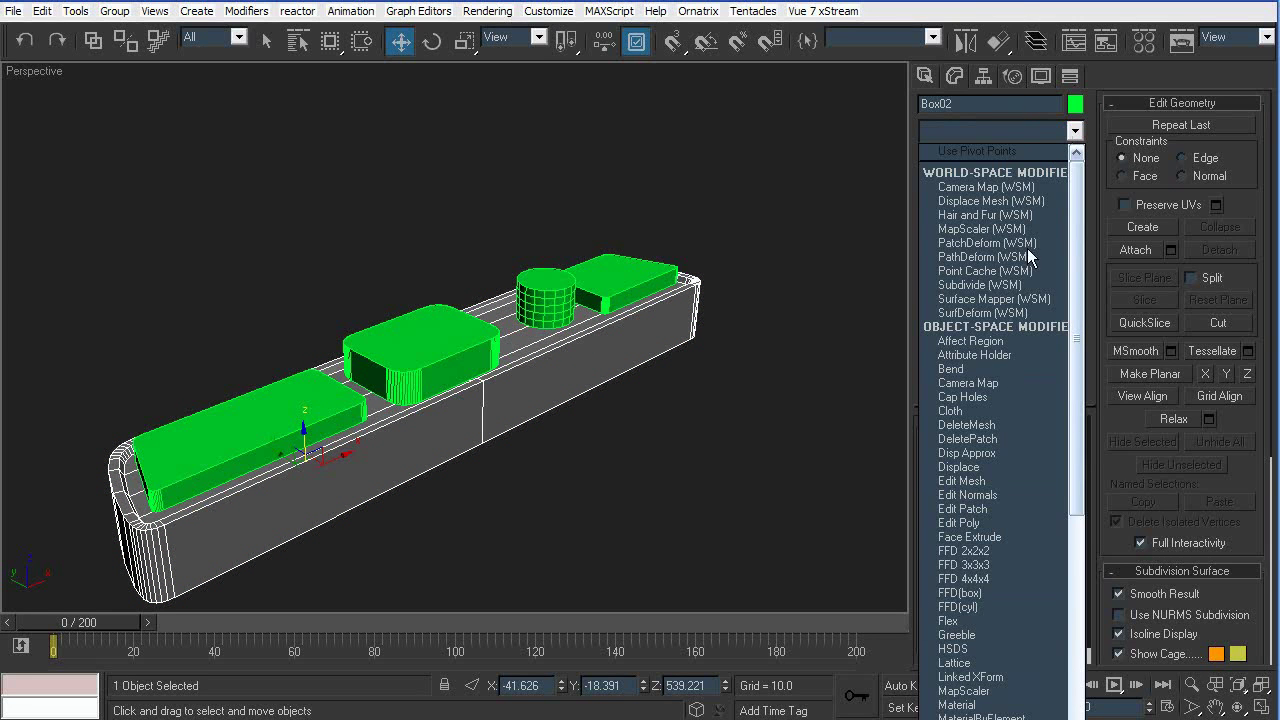
{"action": "left_click", "coordinate": [924, 77]}
Lower the merged recess shapes into the panel's top surface, to a Z position of 553.991
{"action": "left_click", "coordinate": [924, 77]}
{"action": "left_click", "coordinate": [805, 352]}
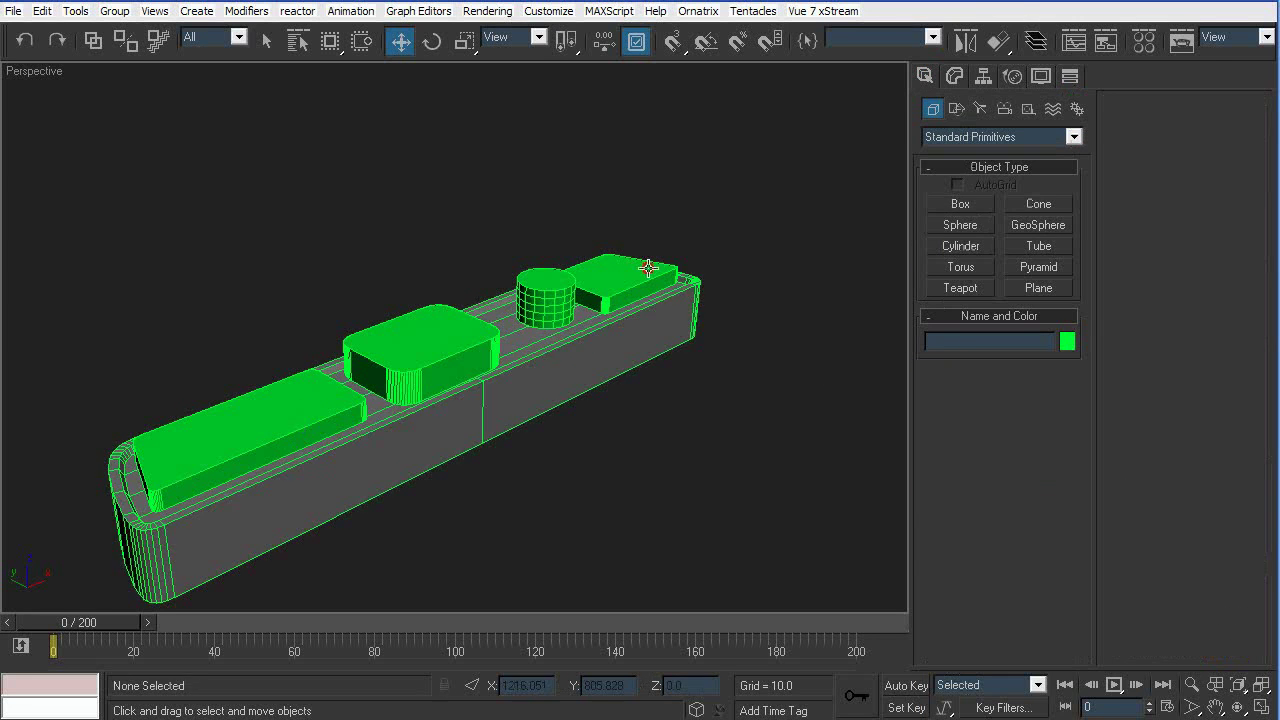
{"action": "left_click", "coordinate": [602, 281]}
{"action": "left_click_drag", "start_coordinate": [567, 268], "coordinate": [568, 278]}
{"action": "mouse_move", "coordinate": [766, 334]}
{"action": "middle_mouse_down", "text": "alt"}
{"action": "mouse_move", "coordinate": [786, 234]}
{"action": "mouse_move", "coordinate": [763, 346]}
{"action": "middle_mouse_up", "text": "alt"}
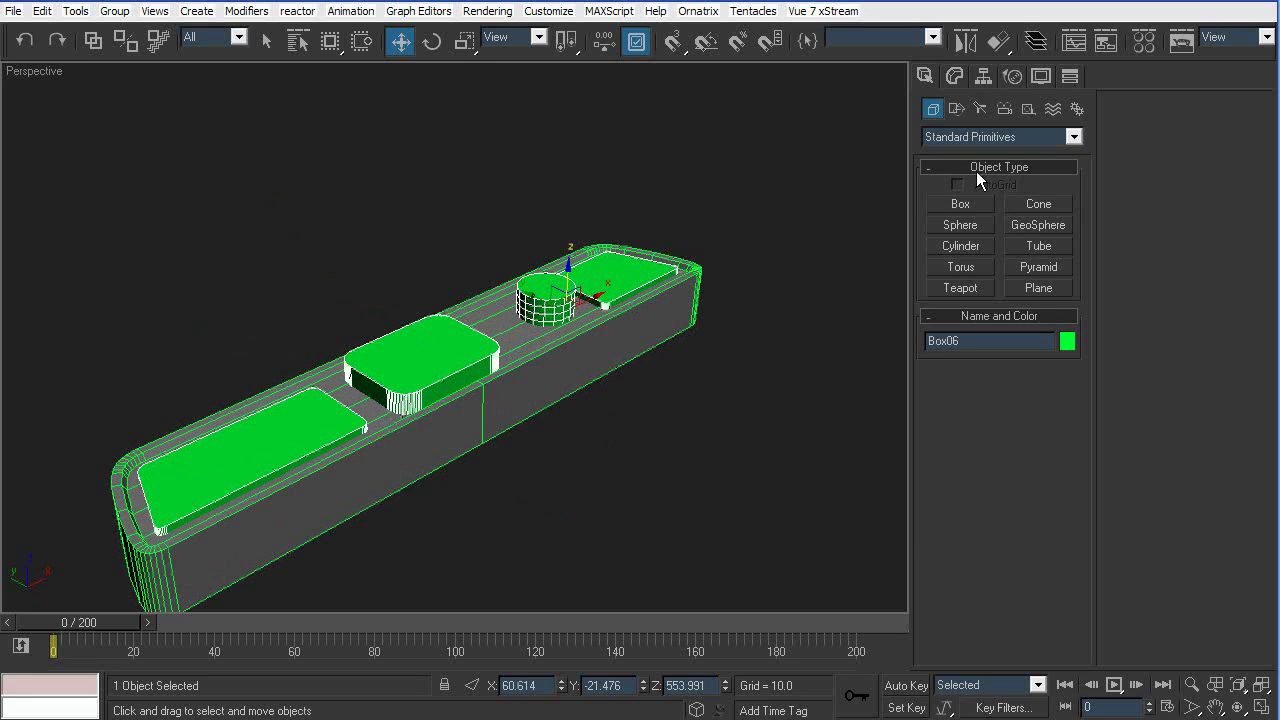
Try a ProBoolean subtraction from the Compound Objects set with the merged recess shapes as the base object
{"action": "left_click", "coordinate": [1066, 136]}
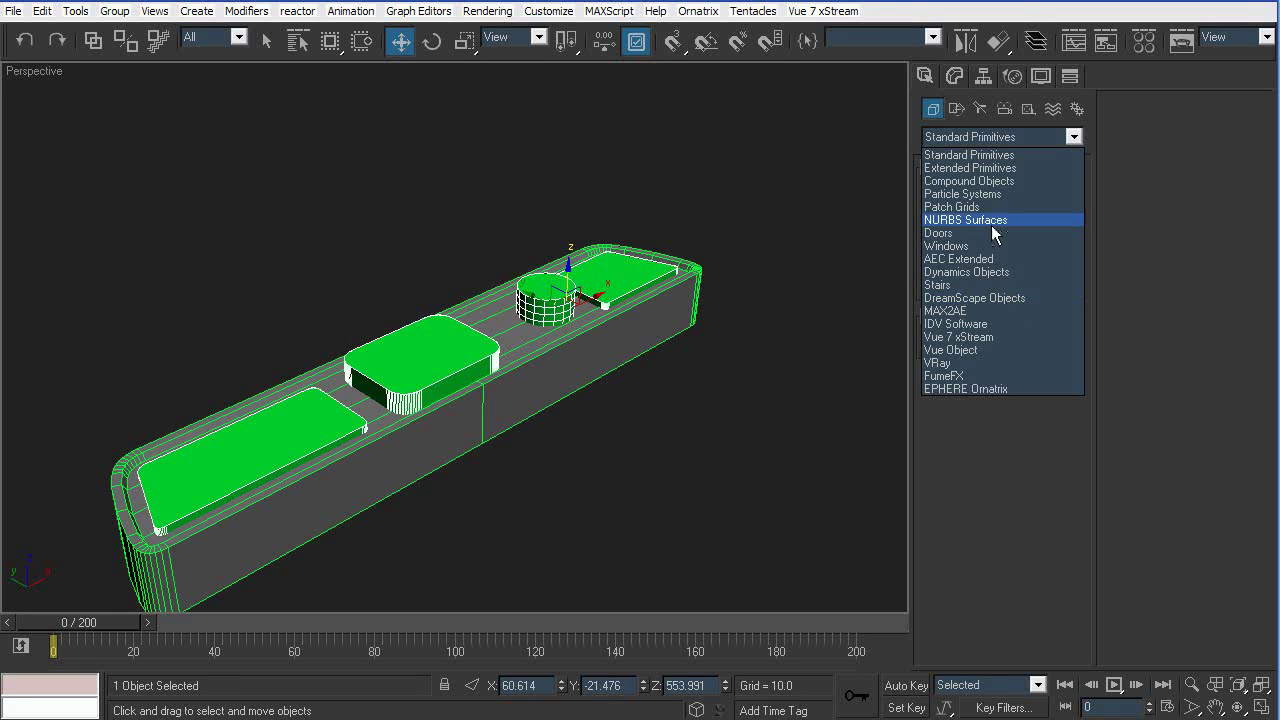
{"action": "left_click", "coordinate": [970, 181]}
{"action": "left_click", "coordinate": [961, 309]}
{"action": "left_click", "coordinate": [1000, 416]}
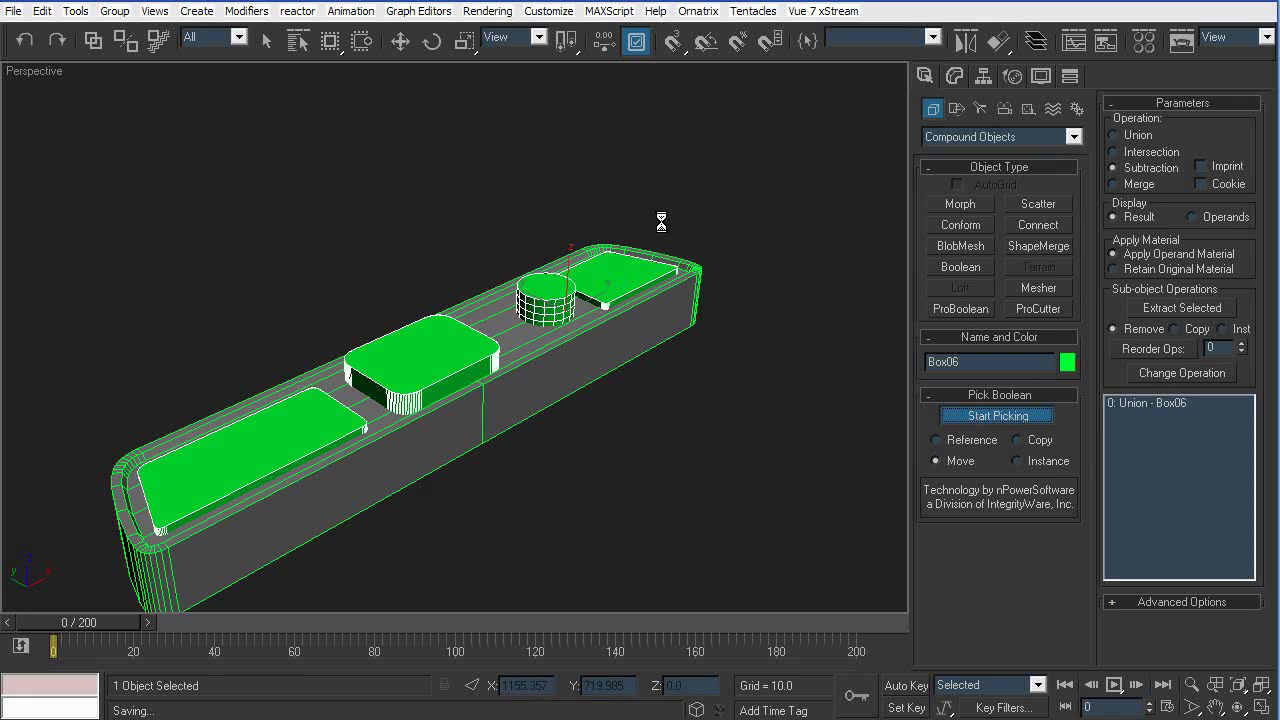
{"action": "left_click", "coordinate": [620, 275]}
{"action": "key", "text": "ctrl+z"}
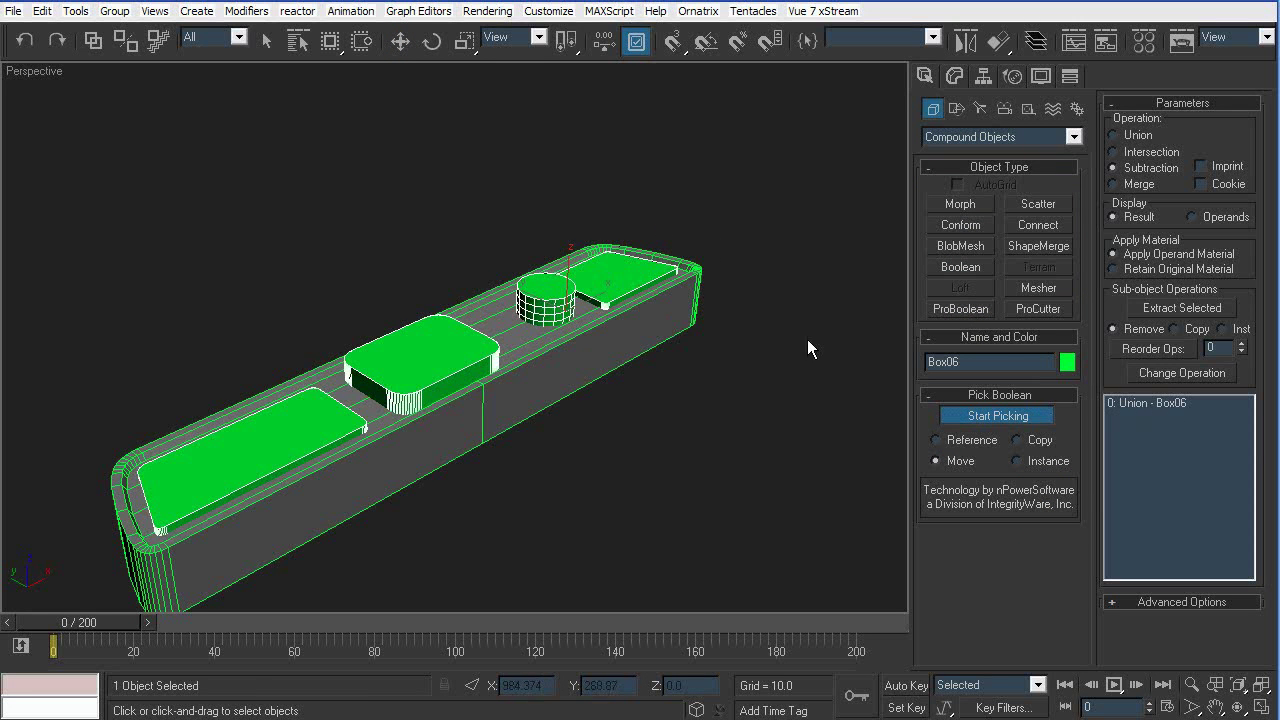
{"action": "left_click", "coordinate": [804, 397]}
Try subtracting the merged recess shapes from the panel with ProBoolean, undo the result and leave picking
{"action": "left_click", "coordinate": [638, 347]}
{"action": "left_click", "coordinate": [953, 78]}
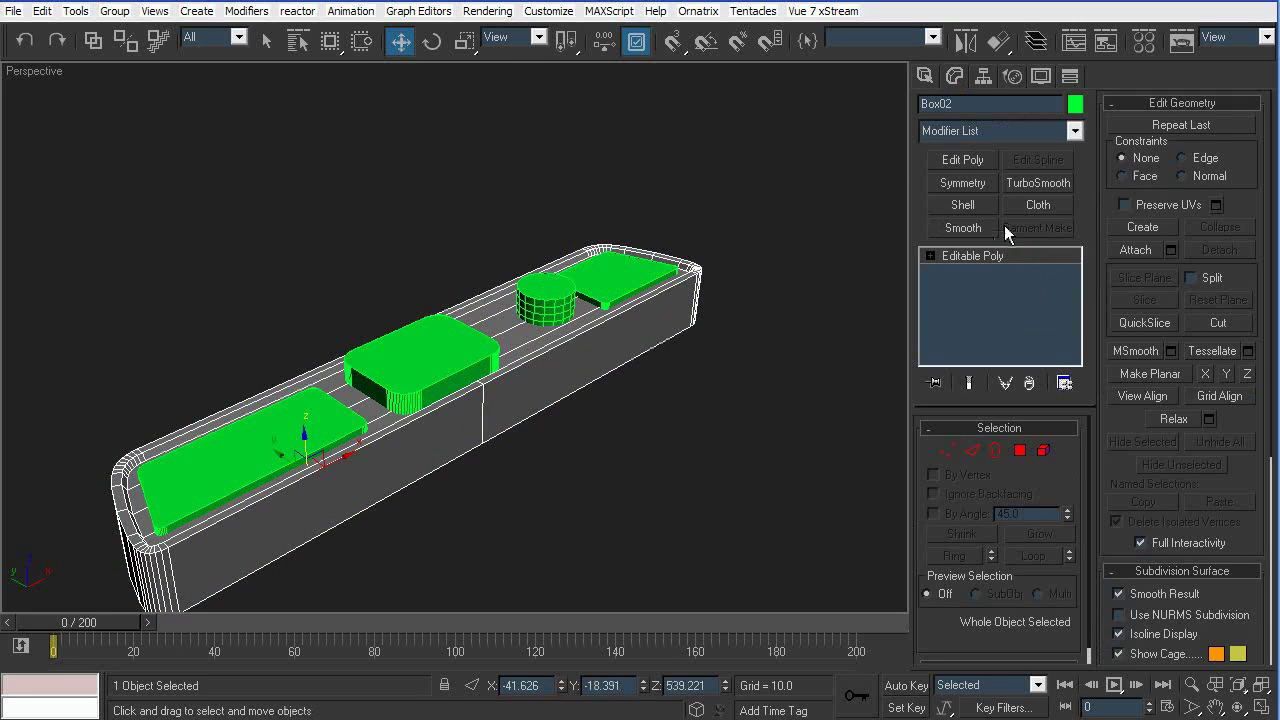
{"action": "left_click", "coordinate": [924, 76]}
{"action": "left_click", "coordinate": [953, 309]}
{"action": "left_click", "coordinate": [998, 414]}
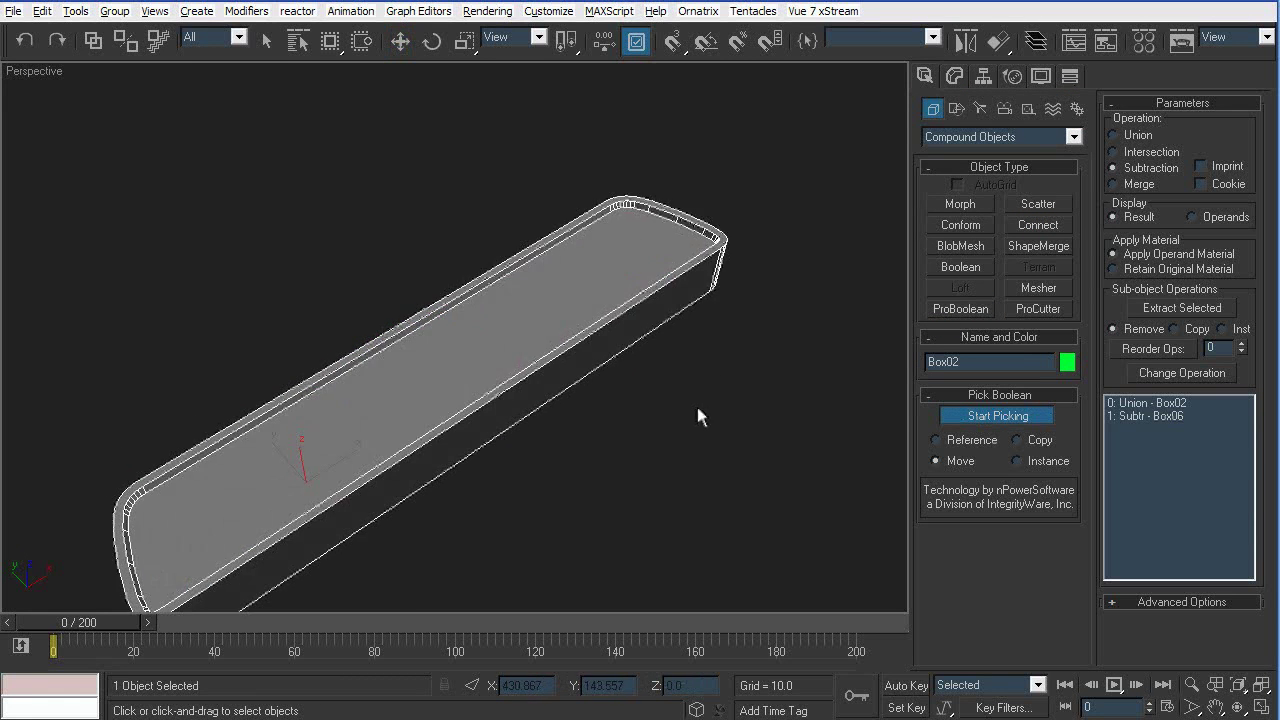
{"action": "key", "text": "ctrl+z"}
{"action": "middle_click_drag", "start_coordinate": [747, 367], "coordinate": [734, 400], "text": "alt"}
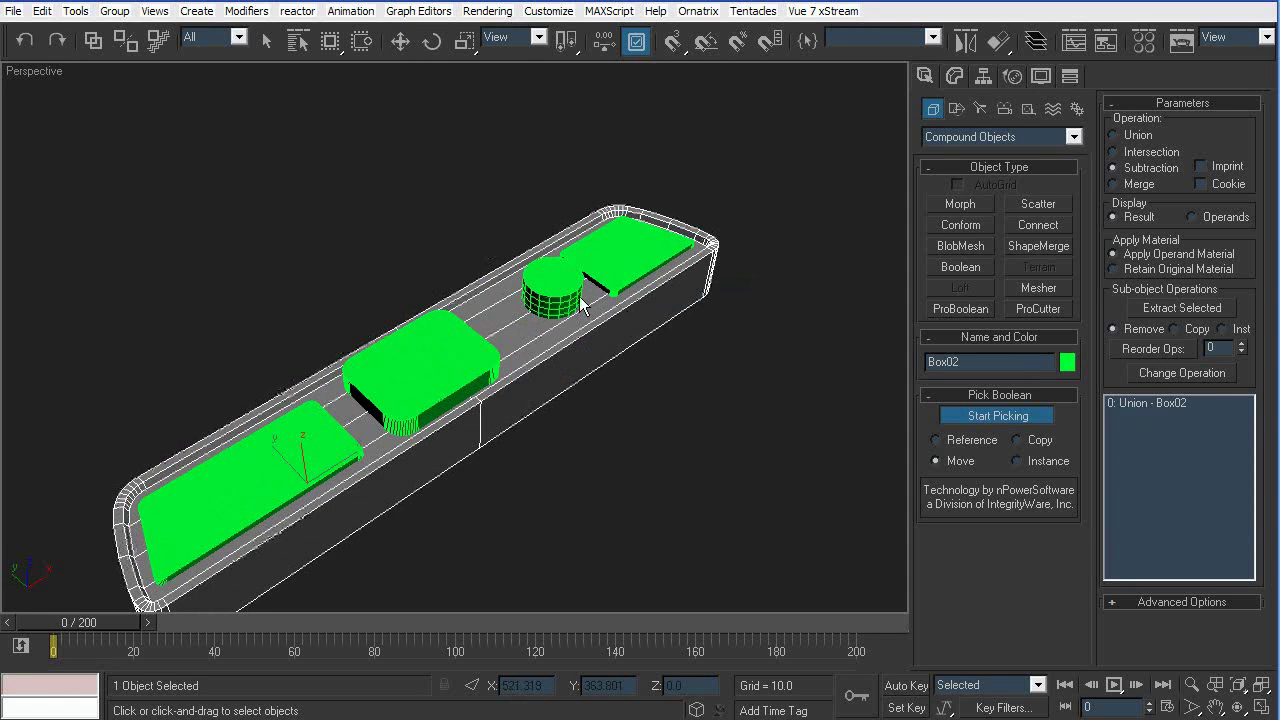
{"action": "middle_click_drag", "start_coordinate": [655, 332], "coordinate": [662, 303], "text": "alt"}
{"action": "left_click", "coordinate": [995, 414]}
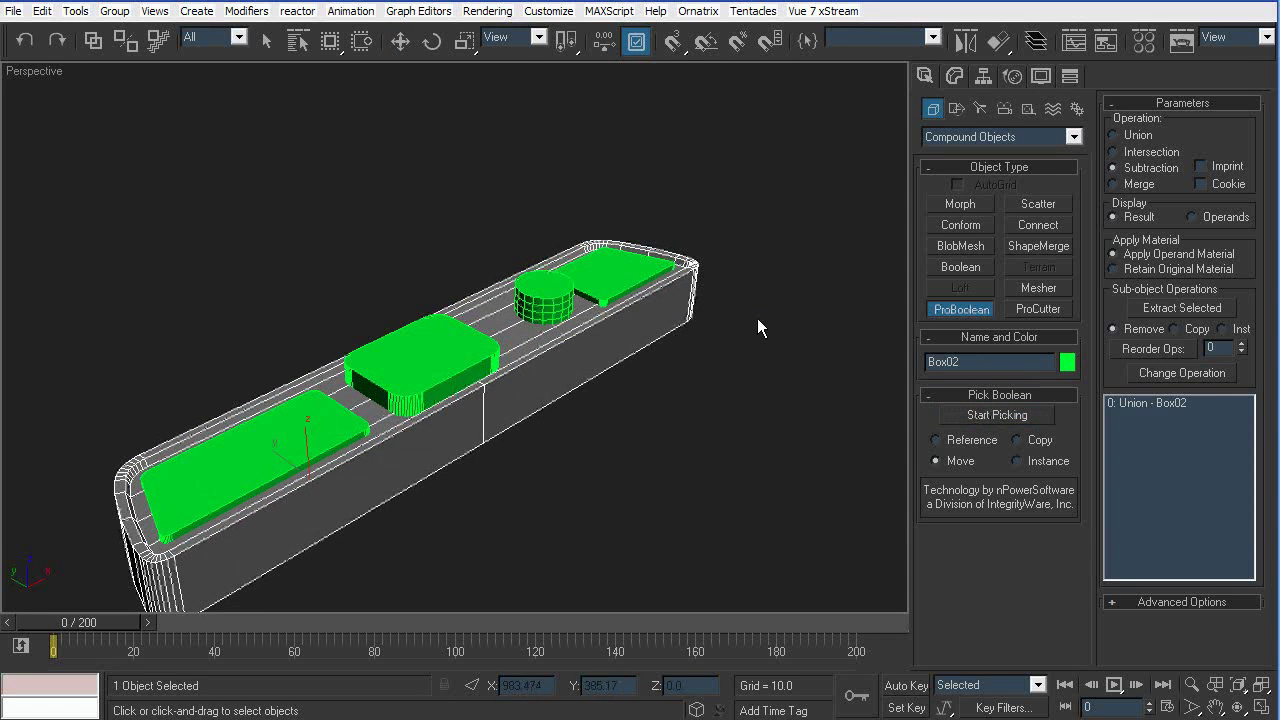
{"action": "key", "text": "w"}
{"action": "left_click", "coordinate": [706, 434]}
Scale the merged recess shapes taller along Z and lower them so their bases sink into the panel
{"action": "left_click", "coordinate": [529, 287]}
{"action": "middle_click_drag", "start_coordinate": [621, 378], "coordinate": [616, 322], "text": "alt"}
{"action": "mouse_move", "coordinate": [574, 309]}
{"action": "left_mouse_down"}
{"action": "mouse_move", "coordinate": [574, 283]}
{"action": "mouse_move", "coordinate": [574, 320]}
{"action": "left_mouse_up"}
{"action": "middle_click_drag", "start_coordinate": [578, 320], "coordinate": [578, 345], "text": "alt"}
{"action": "key", "text": "r"}
{"action": "left_click_drag", "start_coordinate": [572, 292], "coordinate": [577, 204]}
{"action": "key", "text": "w"}
{"action": "left_click_drag", "start_coordinate": [568, 310], "coordinate": [568, 326]}
{"action": "left_click", "coordinate": [683, 412]}
{"action": "mouse_move", "coordinate": [683, 412]}
{"action": "middle_mouse_down", "text": "alt"}
{"action": "mouse_move", "coordinate": [778, 314]}
{"action": "mouse_move", "coordinate": [667, 393]}
{"action": "middle_mouse_up", "text": "alt"}
Subtract the merged recess shapes from the connector panel with ProBoolean and leave operand picking
{"action": "left_click", "coordinate": [668, 384]}
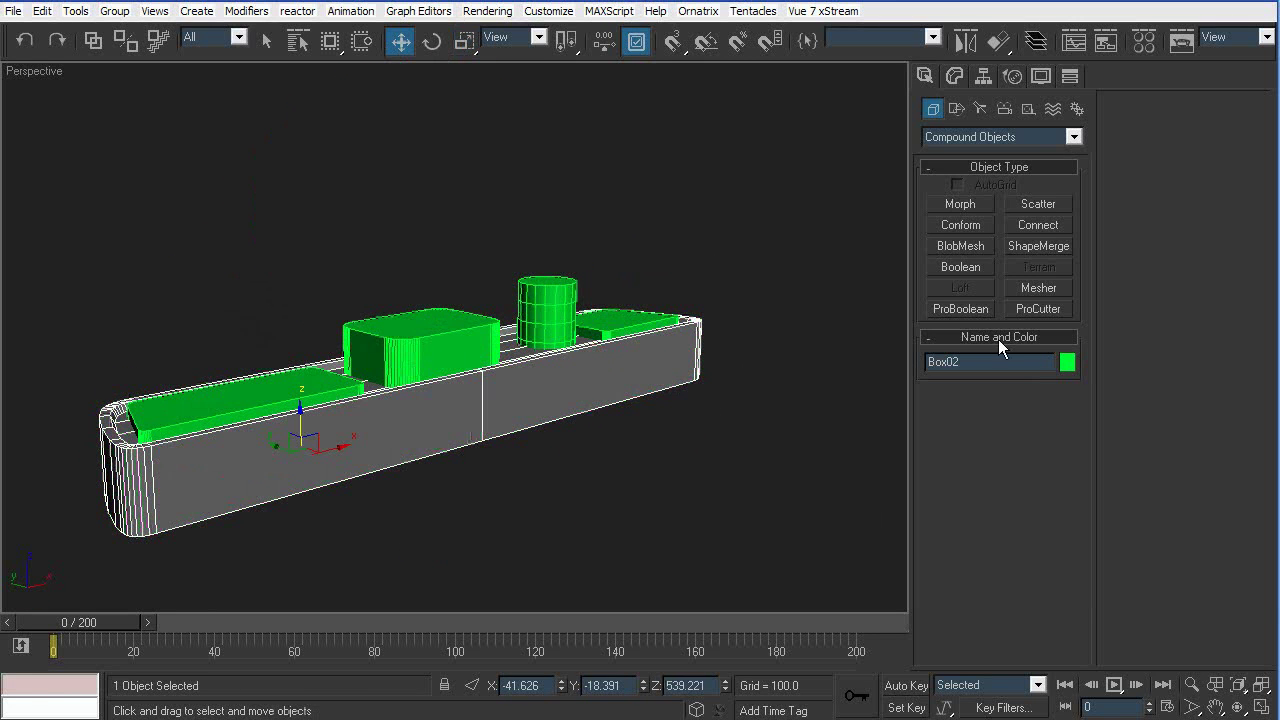
{"action": "left_click", "coordinate": [997, 414]}
{"action": "middle_click_drag", "start_coordinate": [535, 298], "coordinate": [612, 364], "text": "alt"}
{"action": "scroll", "coordinate": [587, 418], "scroll_direction": "up", "scroll_amount": 3}
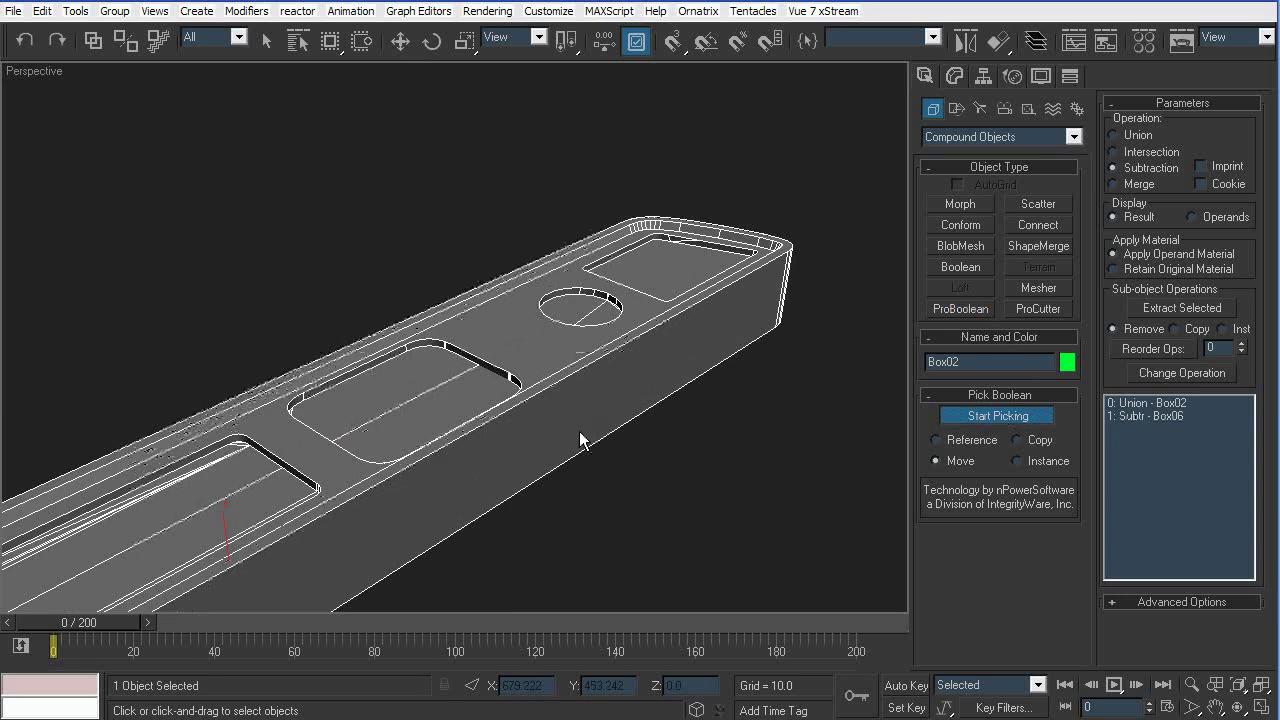
{"action": "middle_click_drag", "start_coordinate": [587, 418], "coordinate": [652, 368]}
{"action": "left_click", "coordinate": [954, 77]}
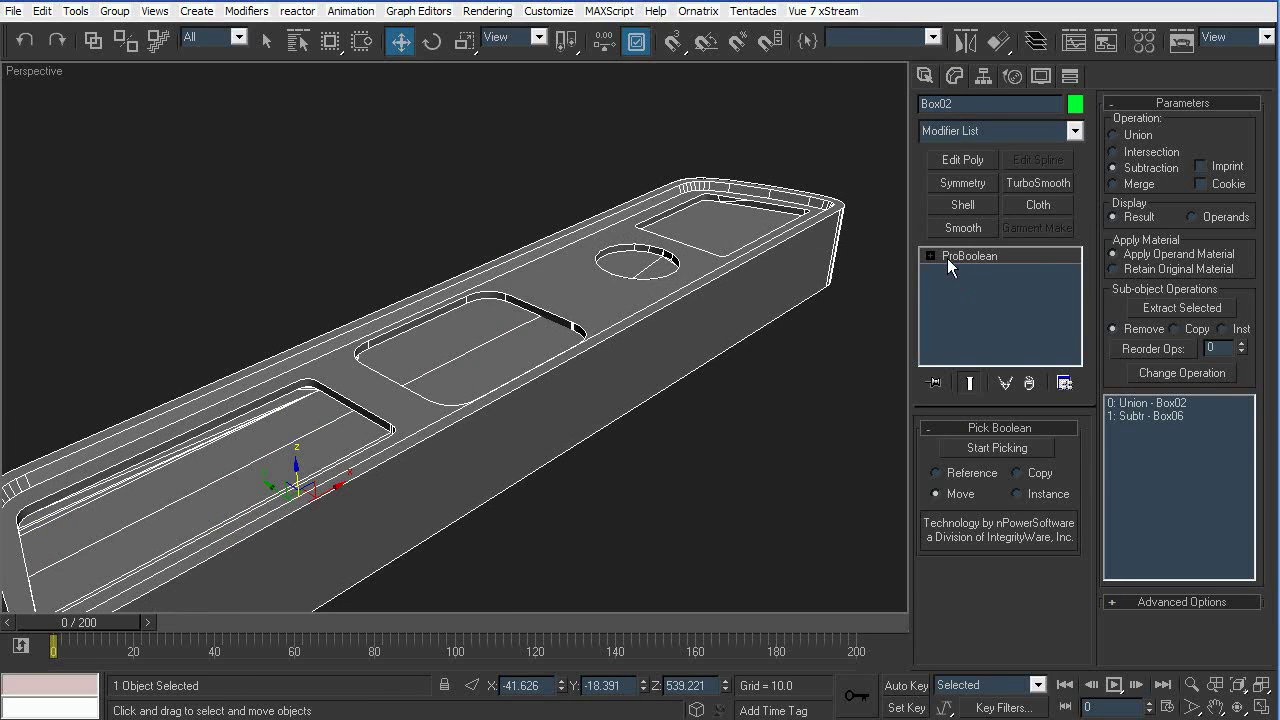
Deselect the panel and examine the cut recesses up close in shaded display without edges
{"action": "left_click", "coordinate": [852, 378]}
{"action": "left_click", "coordinate": [265, 40]}
{"action": "middle_click_drag", "start_coordinate": [443, 234], "coordinate": [545, 330], "text": "alt"}
{"action": "scroll", "coordinate": [651, 343], "scroll_direction": "up", "scroll_amount": 3}
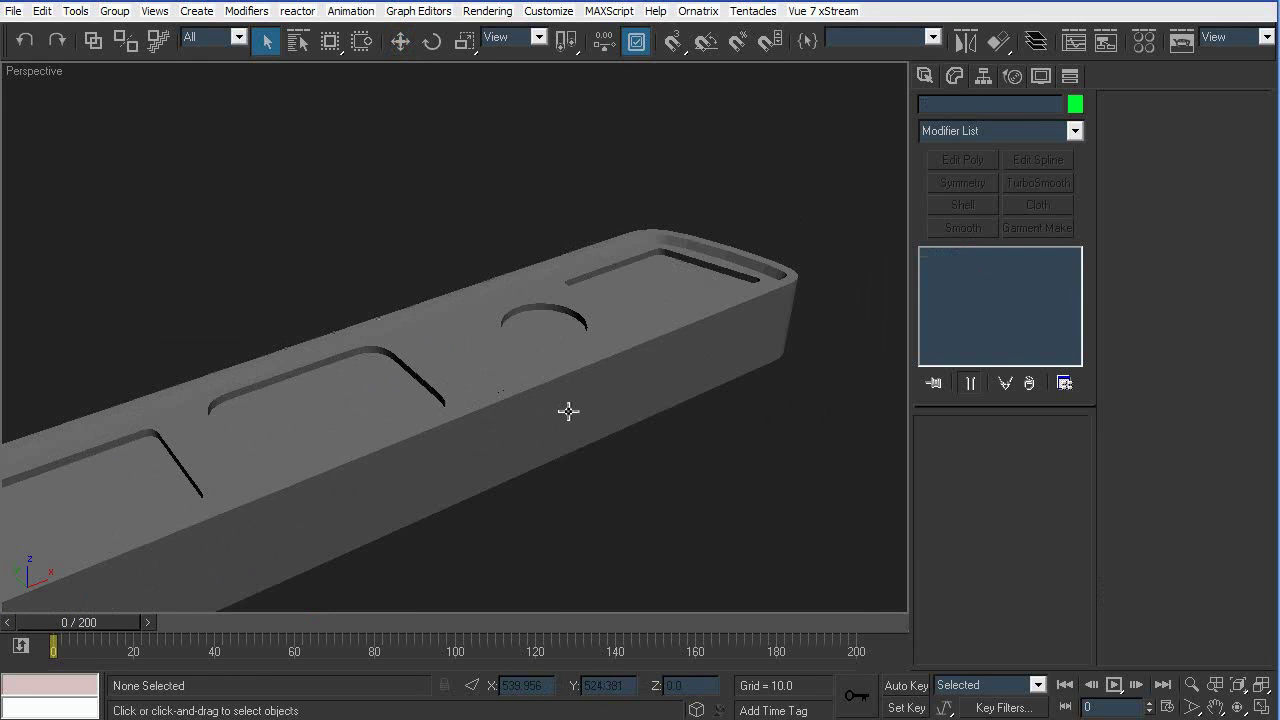
Try converting the connector panel to editable geometry and undo the conversion
{"action": "left_click", "coordinate": [611, 414]}
{"action": "right_click", "coordinate": [726, 394]}
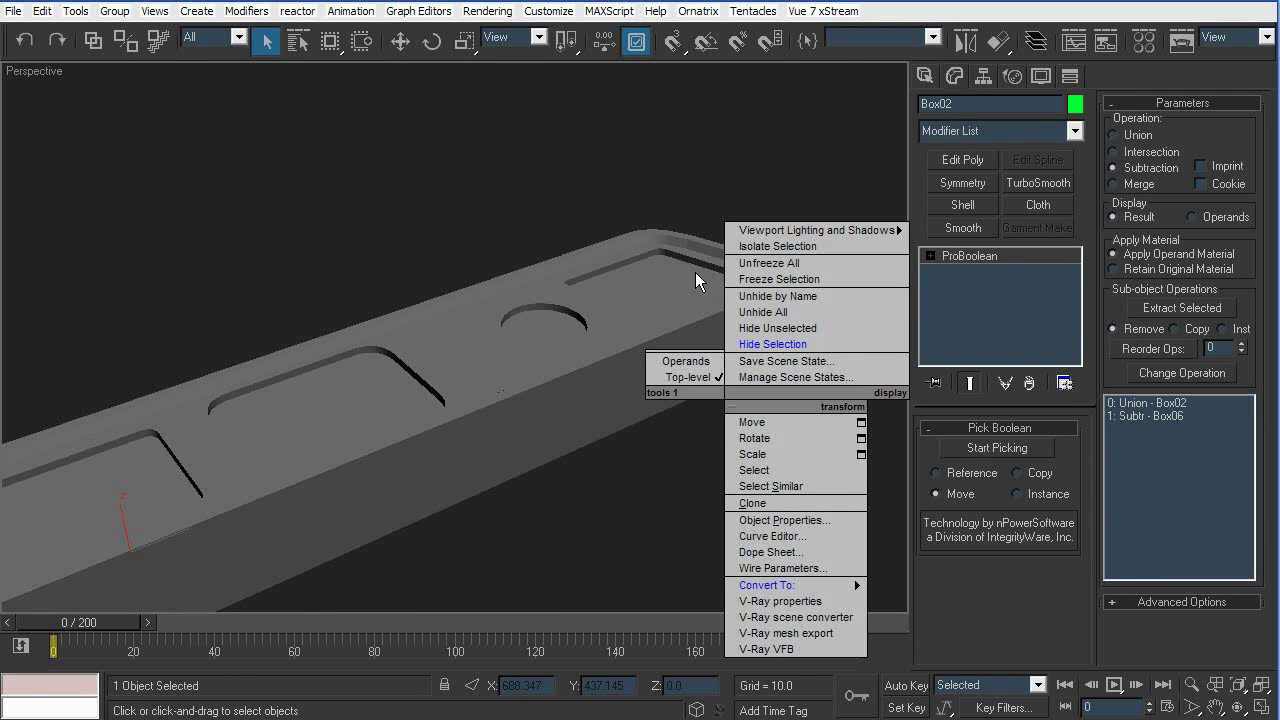
{"action": "left_click", "coordinate": [757, 312]}
{"action": "key", "text": "t"}
{"action": "key", "text": "z"}
{"action": "right_click", "coordinate": [655, 335]}
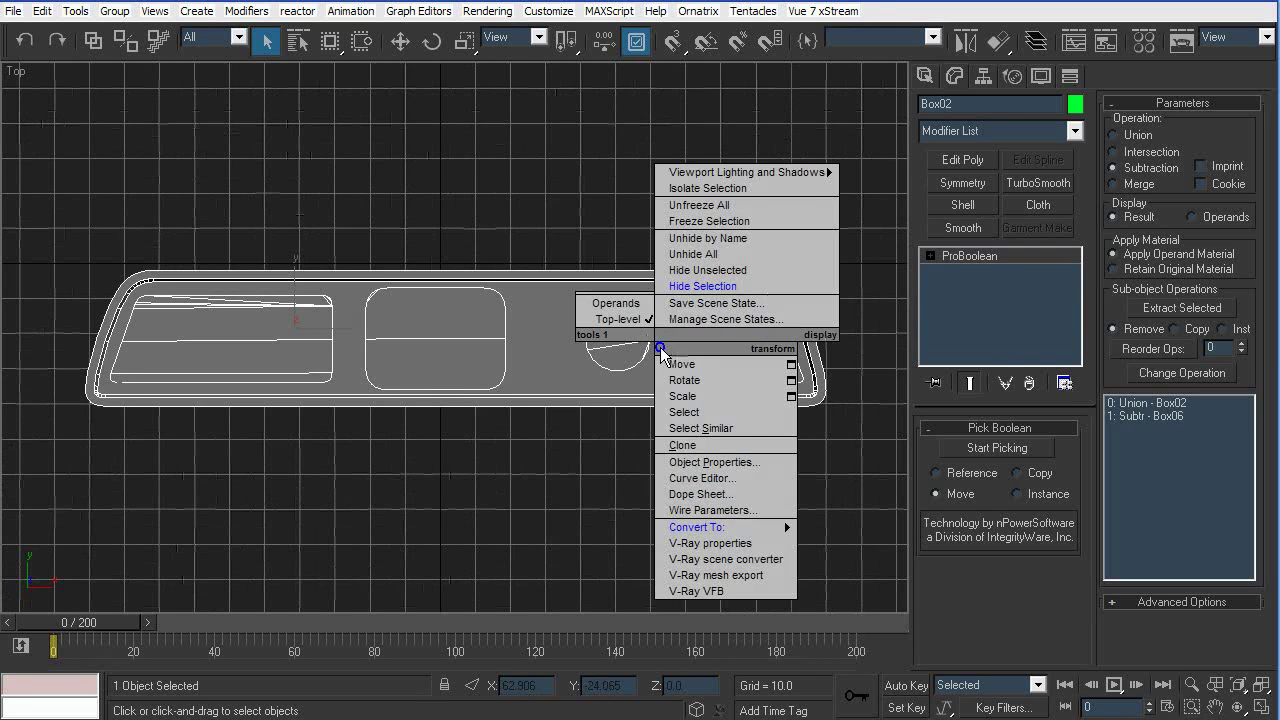
{"action": "mouse_move", "coordinate": [725, 527]}
{"action": "left_click", "coordinate": [854, 541]}
{"action": "key", "text": "ctrl+z"}
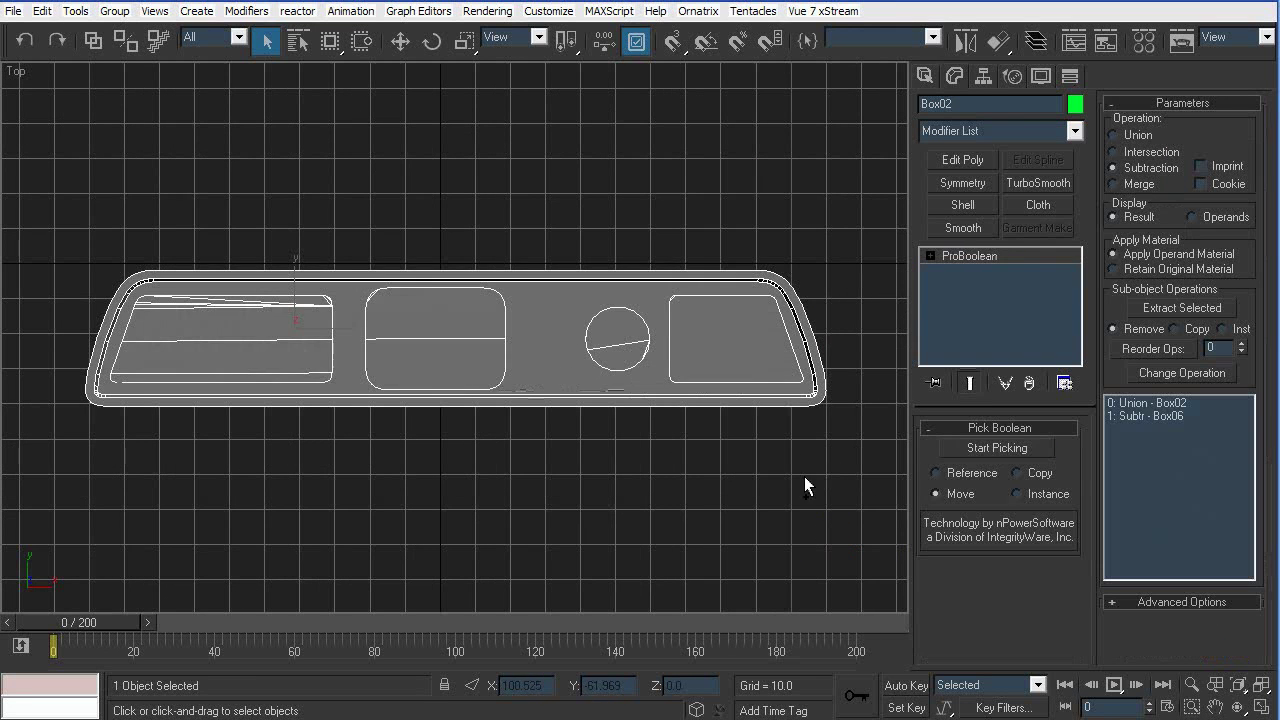
Deselect the connector panel and unhide all the objects in the scene
{"action": "key", "text": "p"}
{"action": "middle_click_drag", "start_coordinate": [678, 487], "coordinate": [712, 328], "text": "alt"}
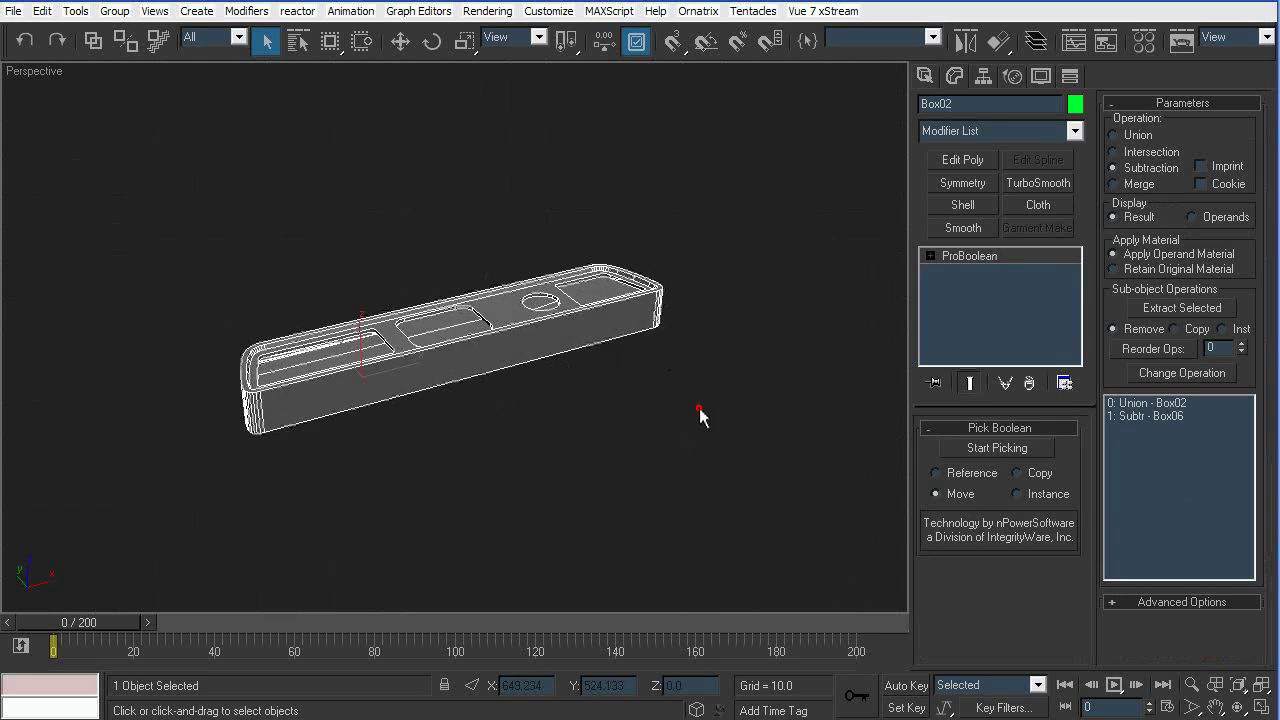
{"action": "left_click", "coordinate": [694, 399]}
{"action": "scroll", "coordinate": [700, 415], "scroll_direction": "up", "scroll_amount": 4}
{"action": "right_click", "coordinate": [735, 482]}
{"action": "left_click", "coordinate": [772, 392]}
{"action": "scroll", "coordinate": [652, 404], "scroll_direction": "down", "scroll_amount": 4}
{"action": "middle_click_drag", "start_coordinate": [660, 388], "coordinate": [732, 313], "text": "alt"}
Show the mesh edges and raise the extruded power and USB symbols along Z into the tops of their insert boxes
{"action": "left_click", "coordinate": [706, 305]}
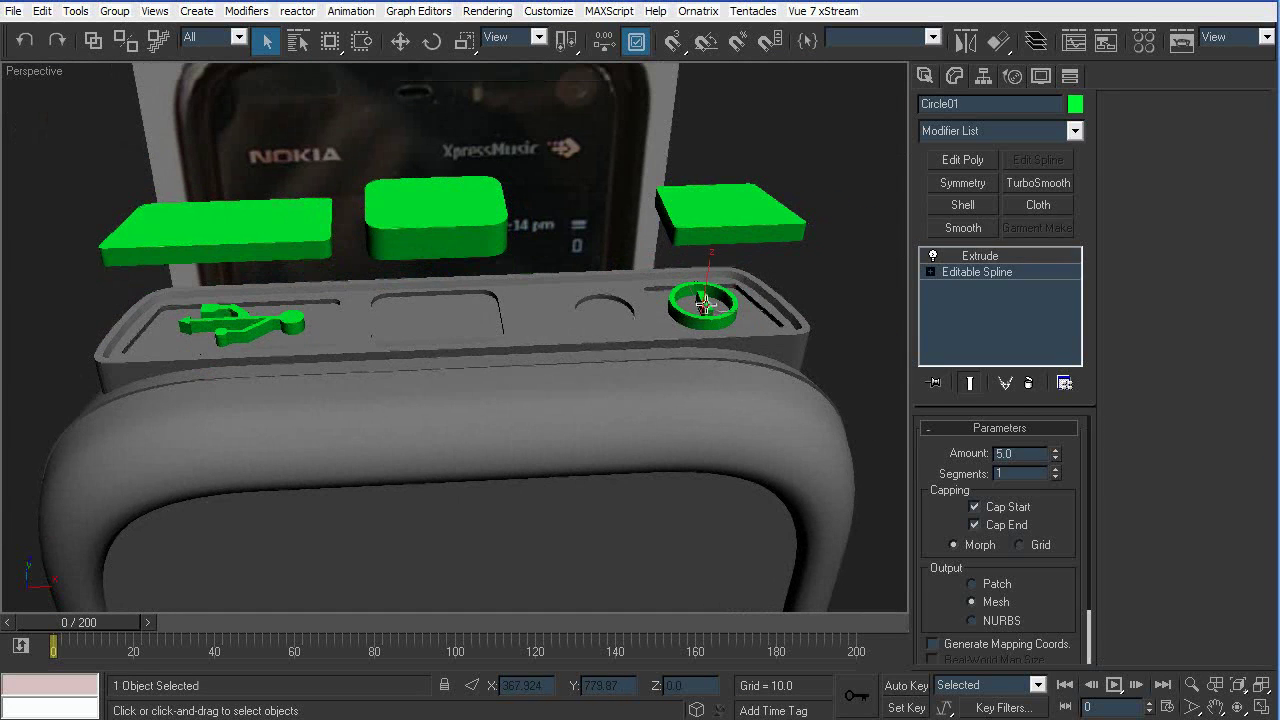
{"action": "key", "text": "F4"}
{"action": "key", "text": "w"}
{"action": "left_click_drag", "start_coordinate": [710, 270], "coordinate": [727, 165]}
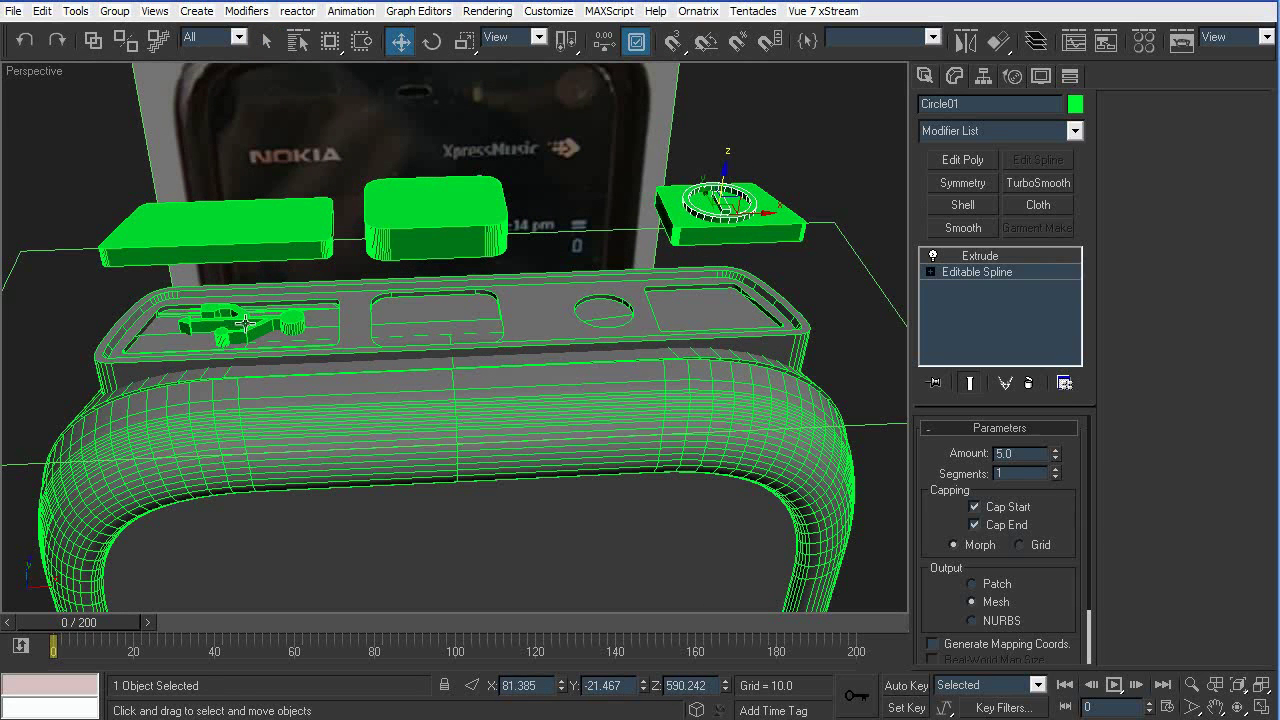
{"action": "left_click", "coordinate": [243, 322]}
{"action": "left_click_drag", "start_coordinate": [289, 296], "coordinate": [292, 196]}
{"action": "middle_click_drag", "start_coordinate": [792, 198], "coordinate": [830, 168], "text": "alt"}
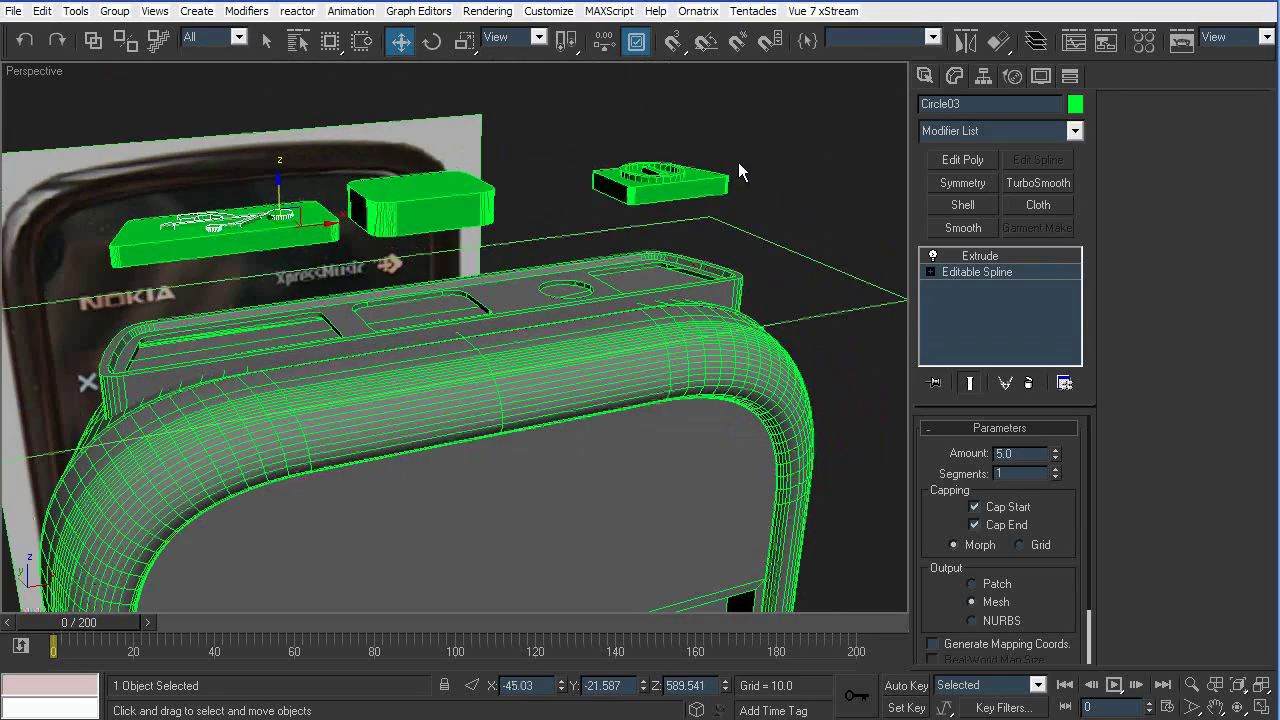
Hide everything except the power and USB insert boxes with their symbols
{"action": "left_click_drag", "start_coordinate": [638, 174], "coordinate": [631, 177]}
{"action": "middle_click_drag", "start_coordinate": [487, 218], "coordinate": [728, 166], "text": "alt"}
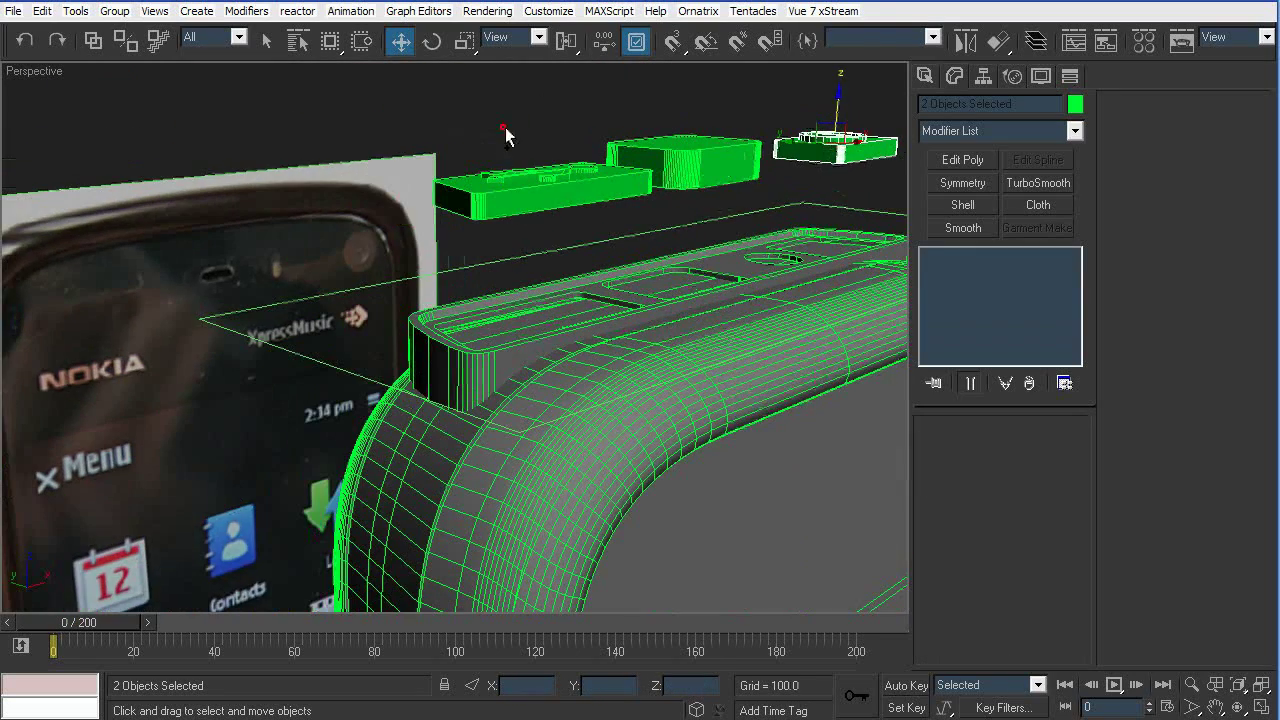
{"action": "right_click", "coordinate": [690, 172]}
{"action": "left_click", "coordinate": [733, 138]}
Subtract the power symbol from its insert box with ProBoolean and leave operand picking
{"action": "left_click", "coordinate": [820, 141]}
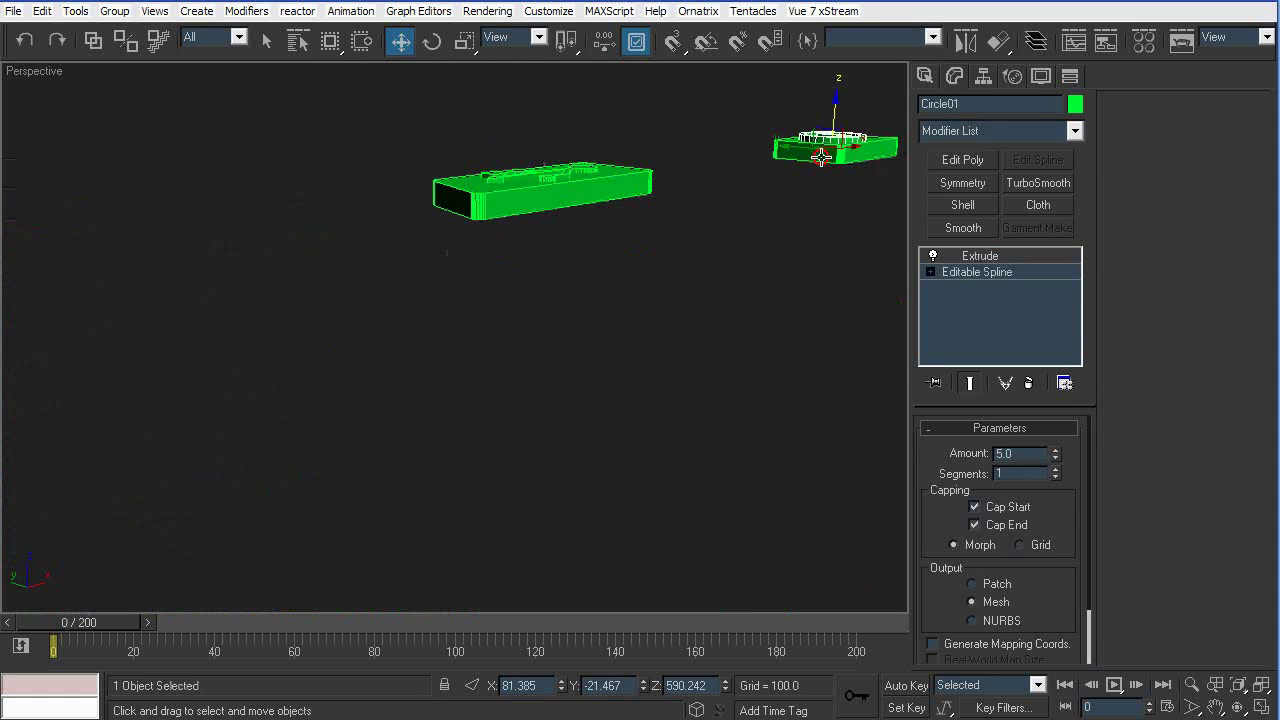
{"action": "key", "text": "z"}
{"action": "left_click", "coordinate": [800, 405]}
{"action": "left_click", "coordinate": [780, 391]}
{"action": "left_click", "coordinate": [925, 76]}
{"action": "left_click", "coordinate": [1073, 136]}
{"action": "left_click", "coordinate": [1060, 177]}
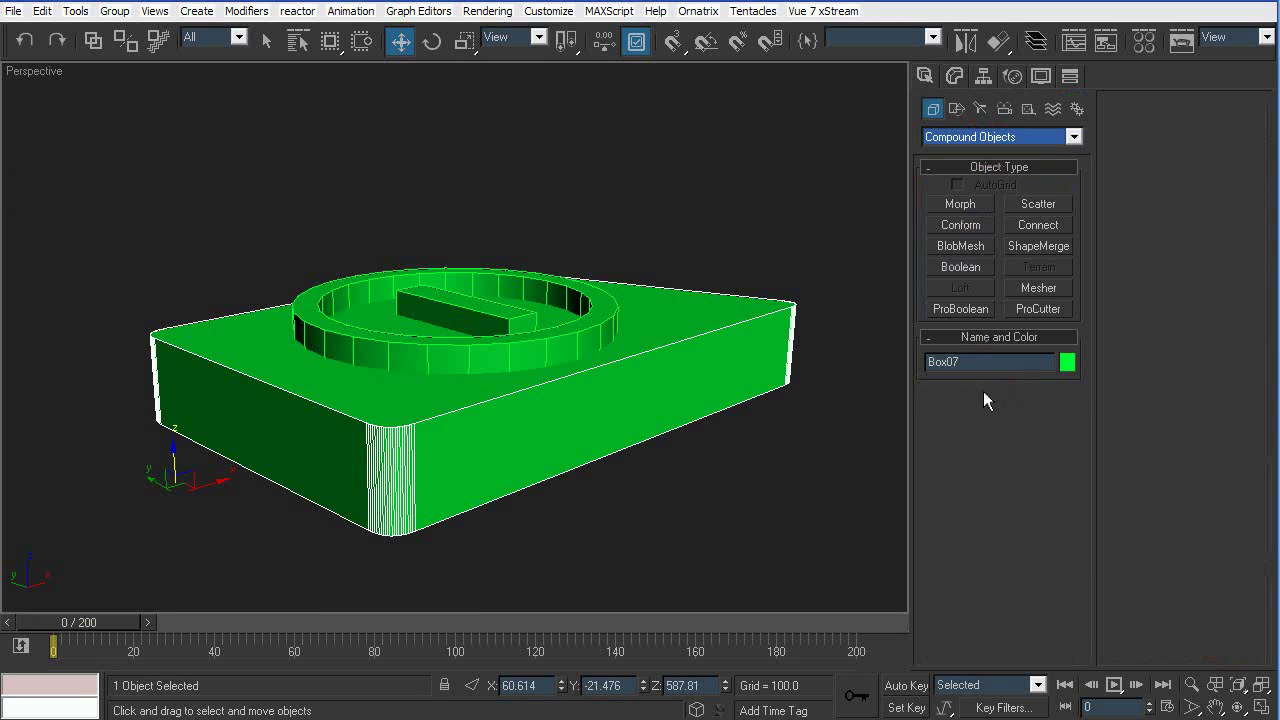
{"action": "left_click", "coordinate": [966, 312]}
{"action": "left_click", "coordinate": [994, 399]}
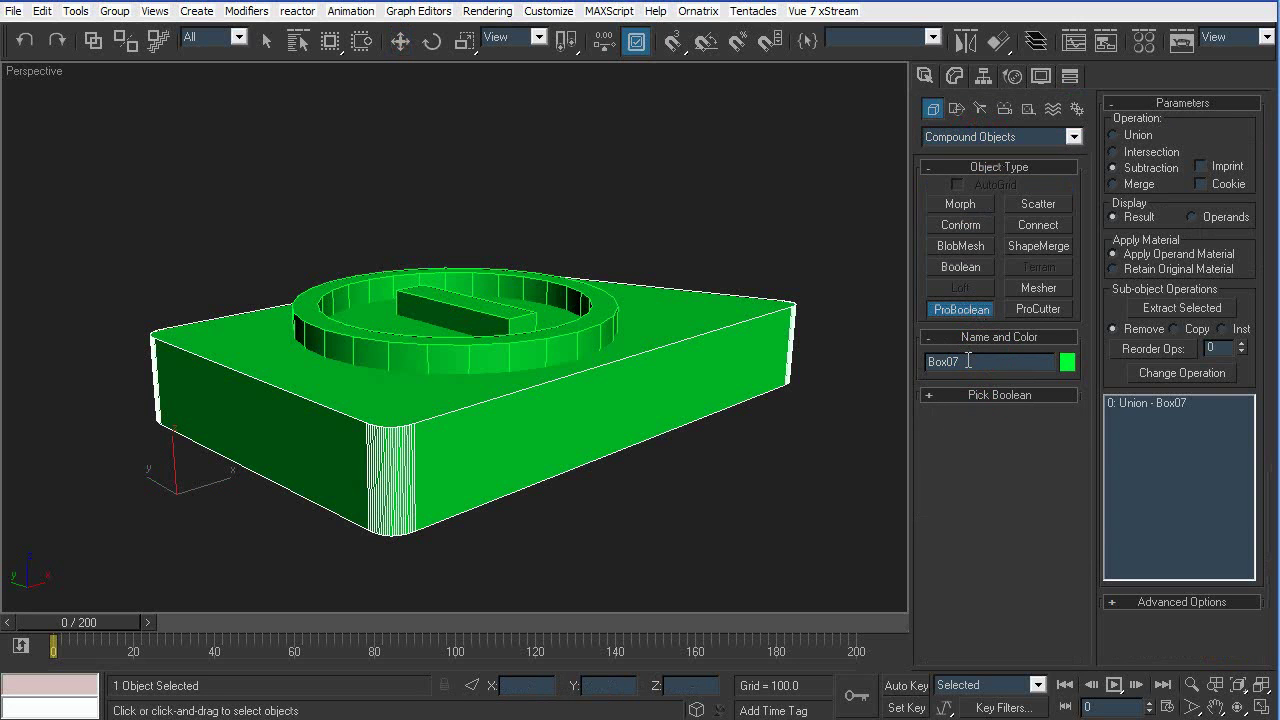
{"action": "left_click", "coordinate": [978, 397]}
{"action": "left_click", "coordinate": [985, 415]}
{"action": "left_click", "coordinate": [568, 340]}
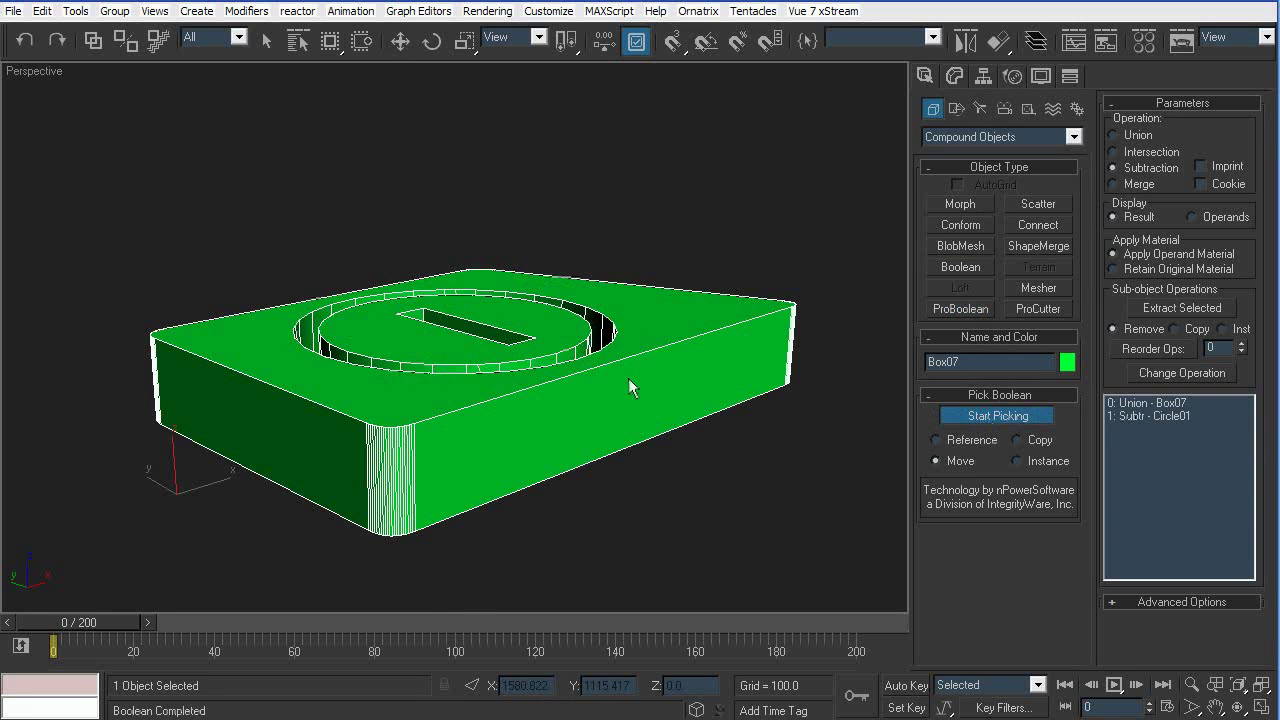
{"action": "middle_click_drag", "start_coordinate": [630, 378], "coordinate": [704, 435], "text": "alt"}
{"action": "scroll", "coordinate": [704, 435], "scroll_direction": "down", "scroll_amount": 2}
{"action": "right_click", "coordinate": [717, 445]}
Subtract the USB symbol from the long insert box with ProBoolean and leave operand picking
{"action": "left_click", "coordinate": [395, 509]}
{"action": "scroll", "coordinate": [397, 509], "scroll_direction": "down", "scroll_amount": 1}
{"action": "scroll", "coordinate": [539, 427], "scroll_direction": "down", "scroll_amount": 1}
{"action": "middle_click_drag", "start_coordinate": [151, 508], "coordinate": [385, 323]}
{"action": "scroll", "coordinate": [503, 385], "scroll_direction": "up", "scroll_amount": 2}
{"action": "middle_click_drag", "start_coordinate": [400, 418], "coordinate": [631, 271]}
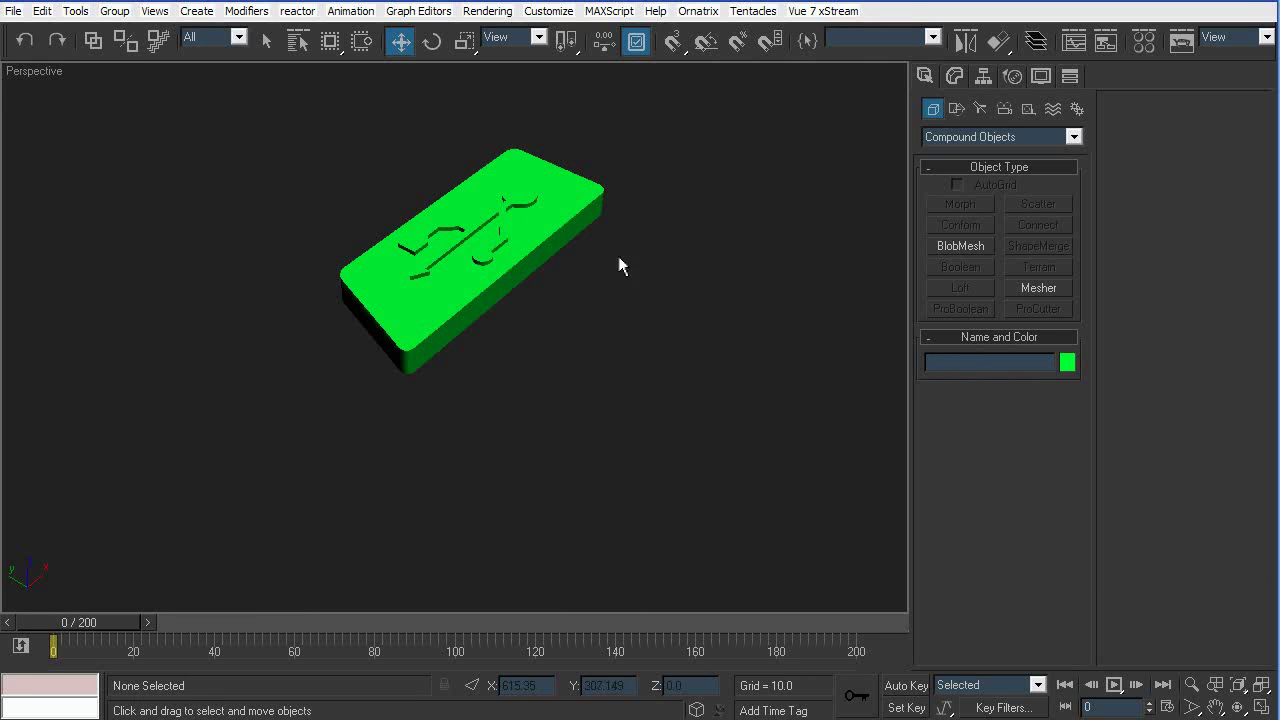
{"action": "scroll", "coordinate": [631, 271], "scroll_direction": "up", "scroll_amount": 2}
{"action": "left_click", "coordinate": [578, 235]}
{"action": "middle_click_drag", "start_coordinate": [646, 210], "coordinate": [631, 316]}
{"action": "left_click", "coordinate": [974, 311]}
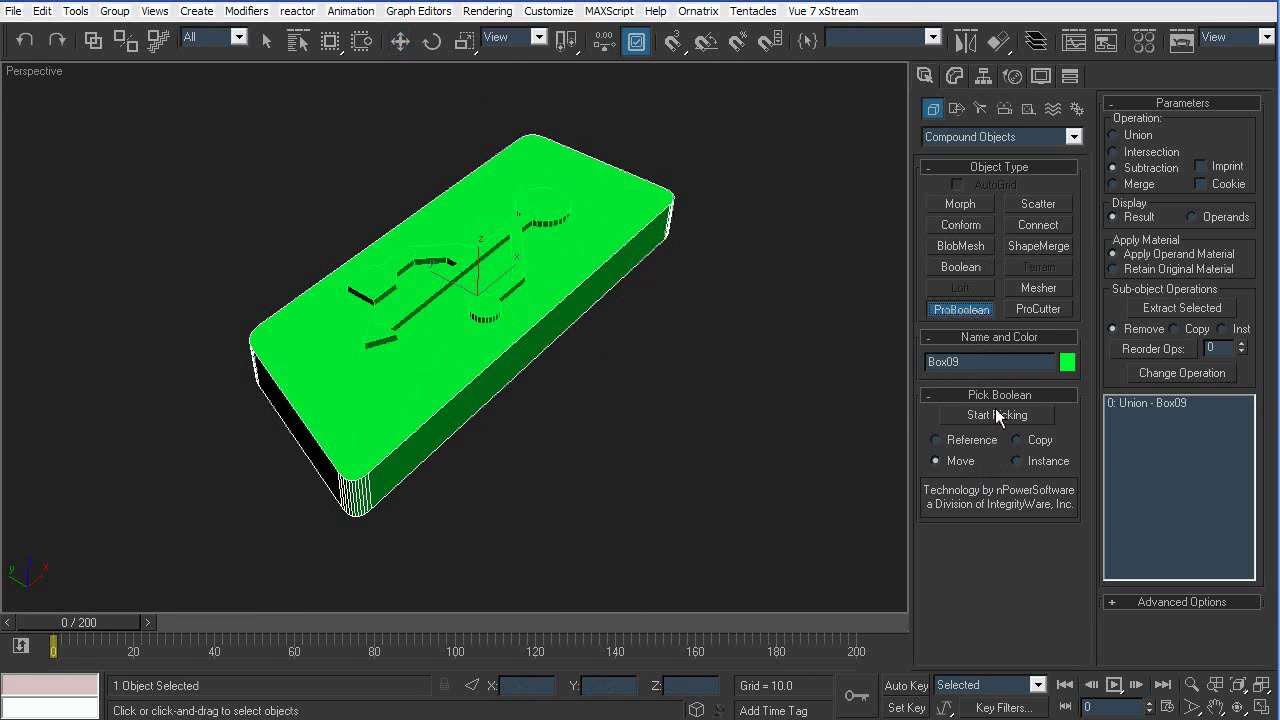
{"action": "left_click", "coordinate": [995, 416]}
{"action": "left_click", "coordinate": [512, 261]}
{"action": "middle_click_drag", "start_coordinate": [534, 318], "coordinate": [733, 421], "text": "alt"}
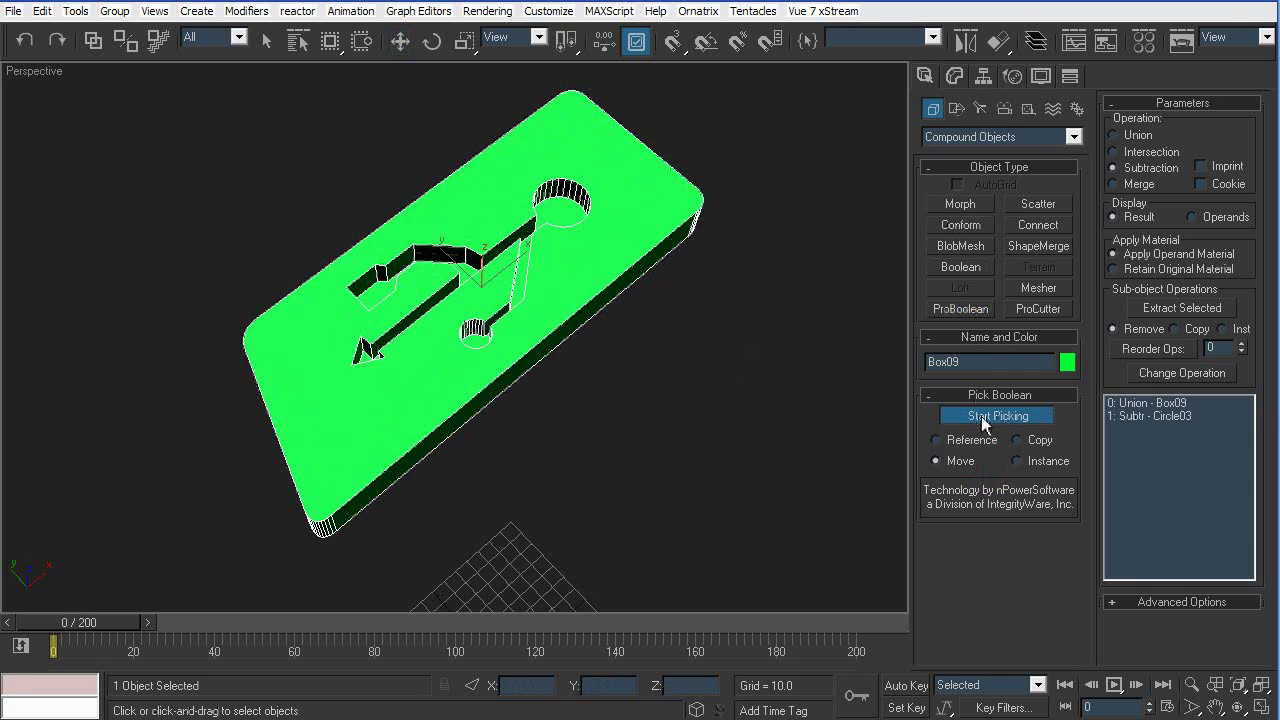
{"action": "left_click", "coordinate": [1012, 424]}
Hide the grid, select both engraved inserts and unhide all the other objects
{"action": "key", "text": "F4"}
{"action": "scroll", "coordinate": [649, 408], "scroll_direction": "down", "scroll_amount": 5}
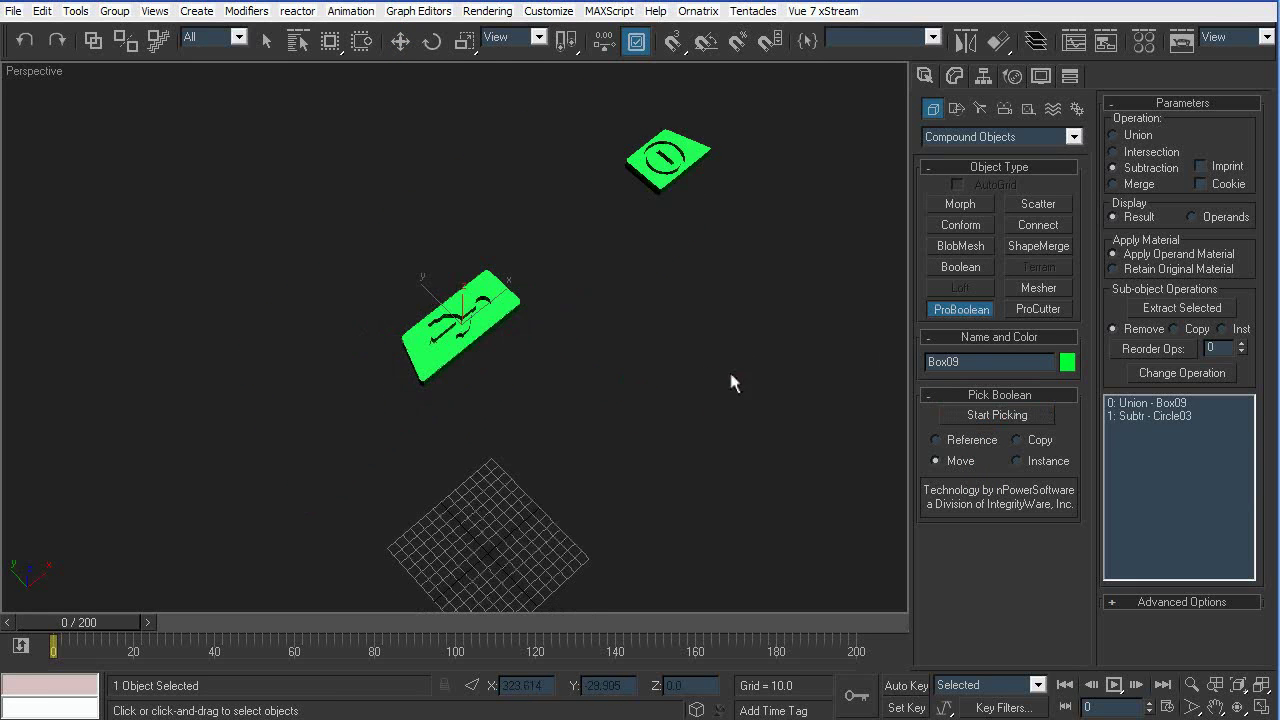
{"action": "middle_click_drag", "start_coordinate": [731, 369], "coordinate": [727, 347], "text": "alt"}
{"action": "key", "text": "g"}
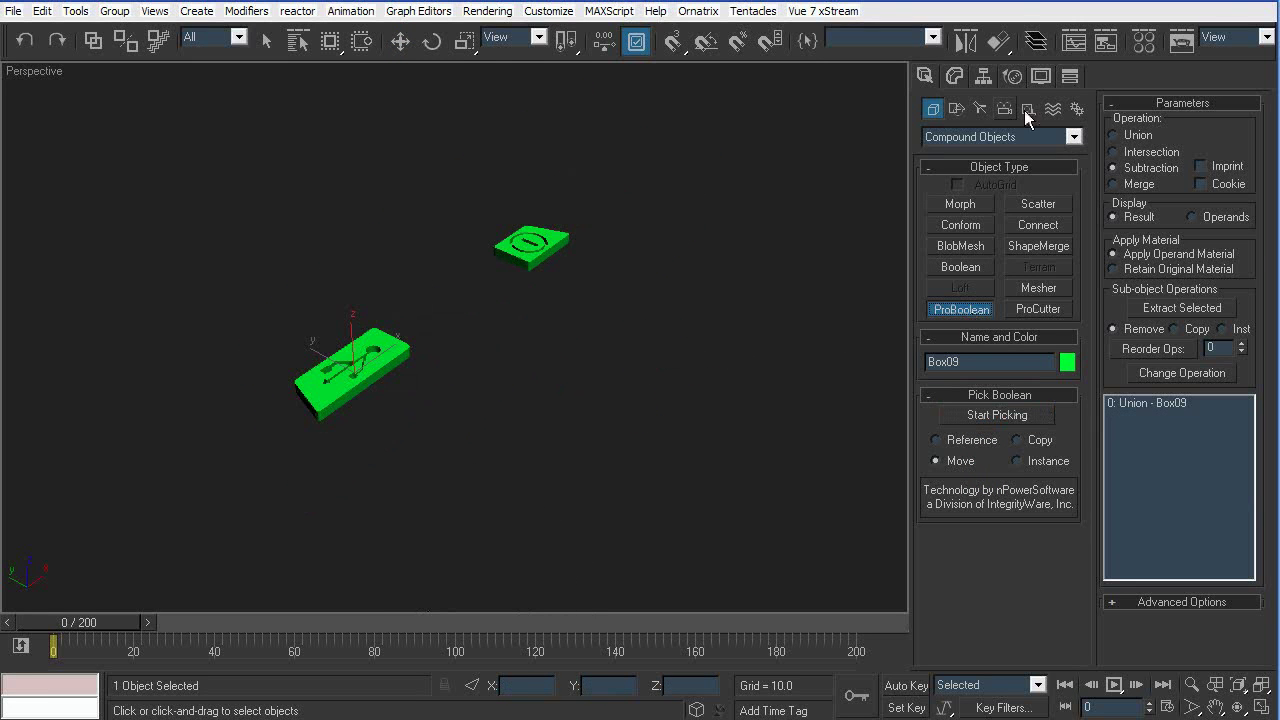
{"action": "left_click", "coordinate": [954, 76]}
{"action": "key", "text": "w"}
{"action": "left_click", "coordinate": [266, 40]}
{"action": "left_click", "coordinate": [457, 310]}
{"action": "key", "text": "ctrl+a"}
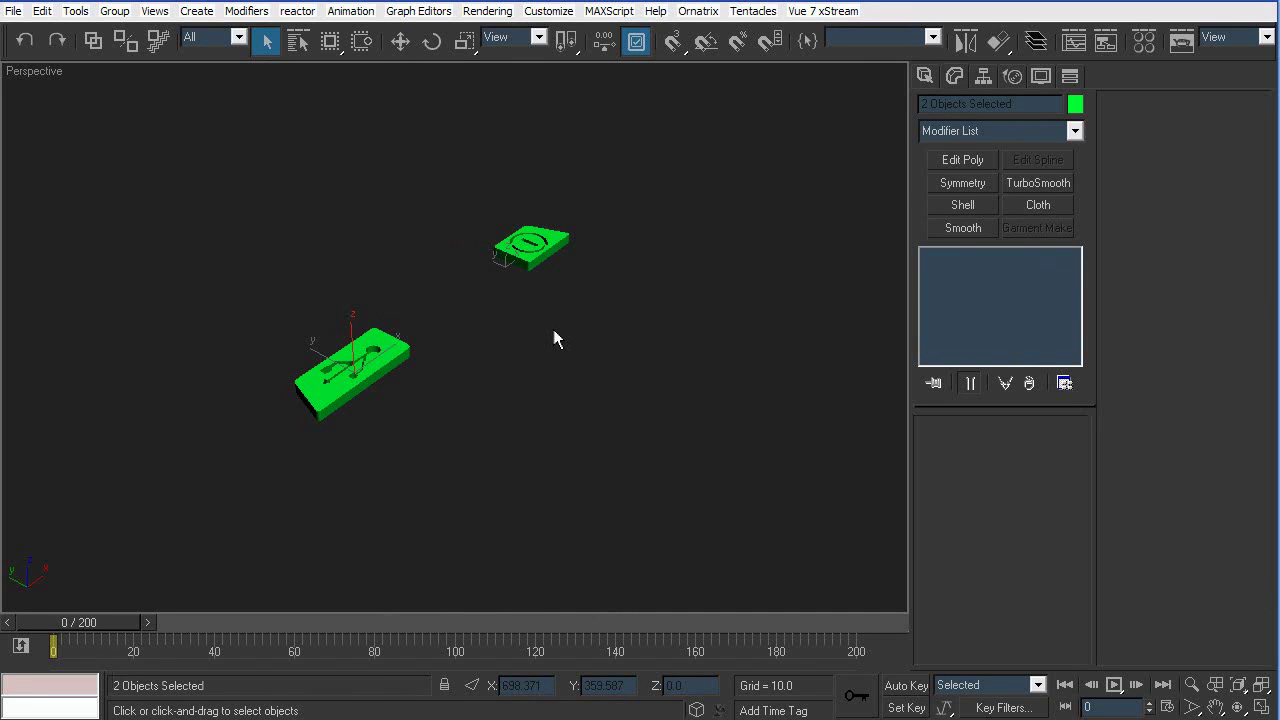
{"action": "right_click", "coordinate": [586, 318]}
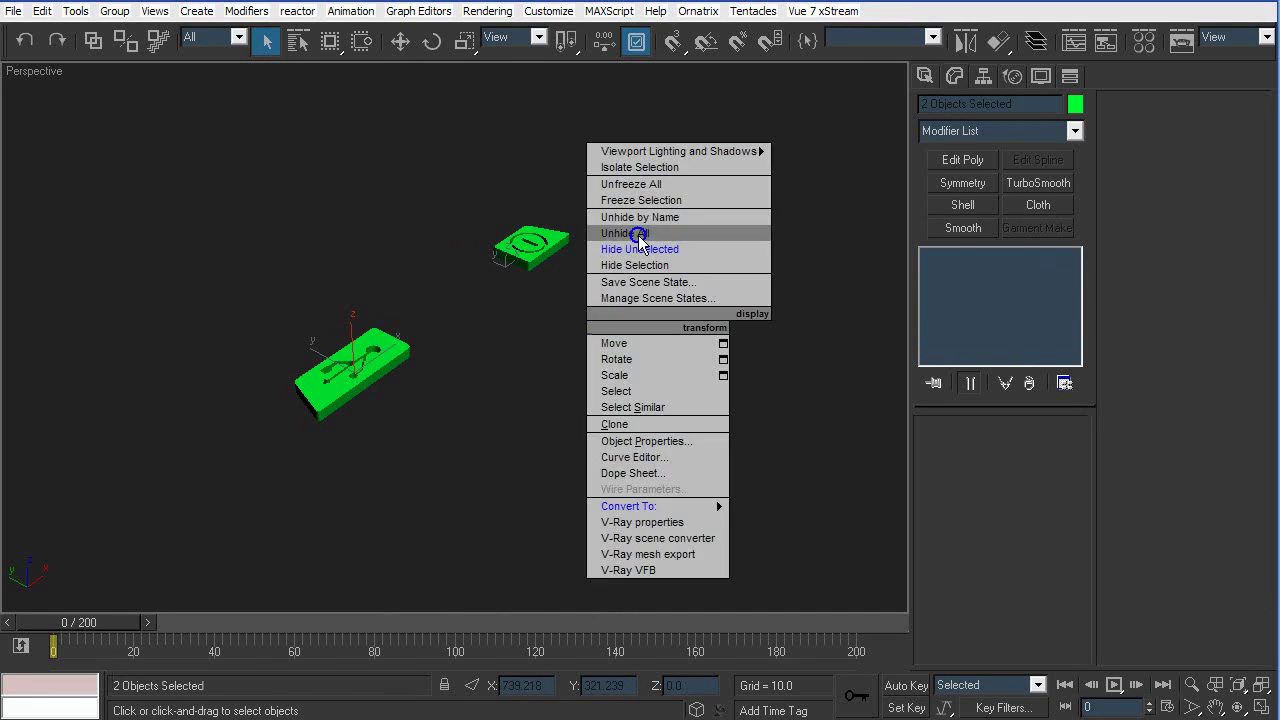
{"action": "left_click", "coordinate": [629, 231]}
Scale the two engraved inserts down to about 39% along Z only
{"action": "scroll", "coordinate": [560, 317], "scroll_direction": "up", "scroll_amount": 3}
{"action": "key", "text": "F4"}
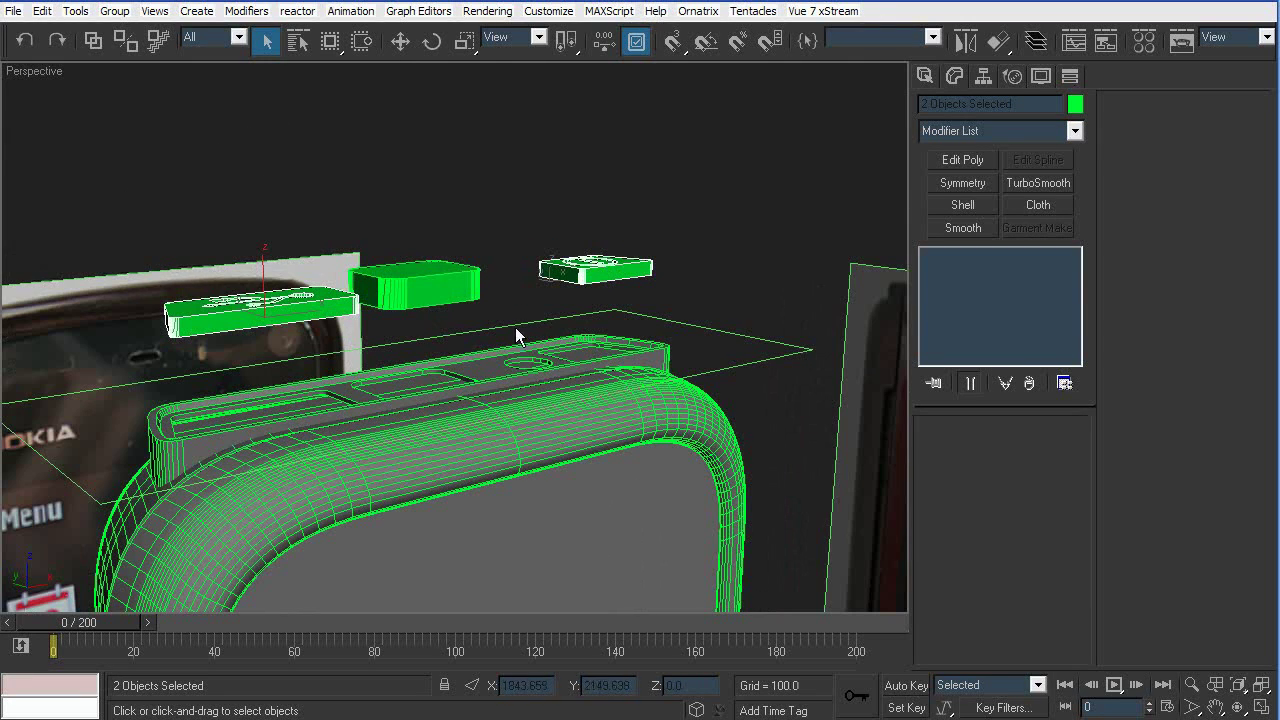
{"action": "key", "text": "e"}
{"action": "key", "text": "r"}
{"action": "left_click_drag", "start_coordinate": [433, 247], "coordinate": [443, 348]}
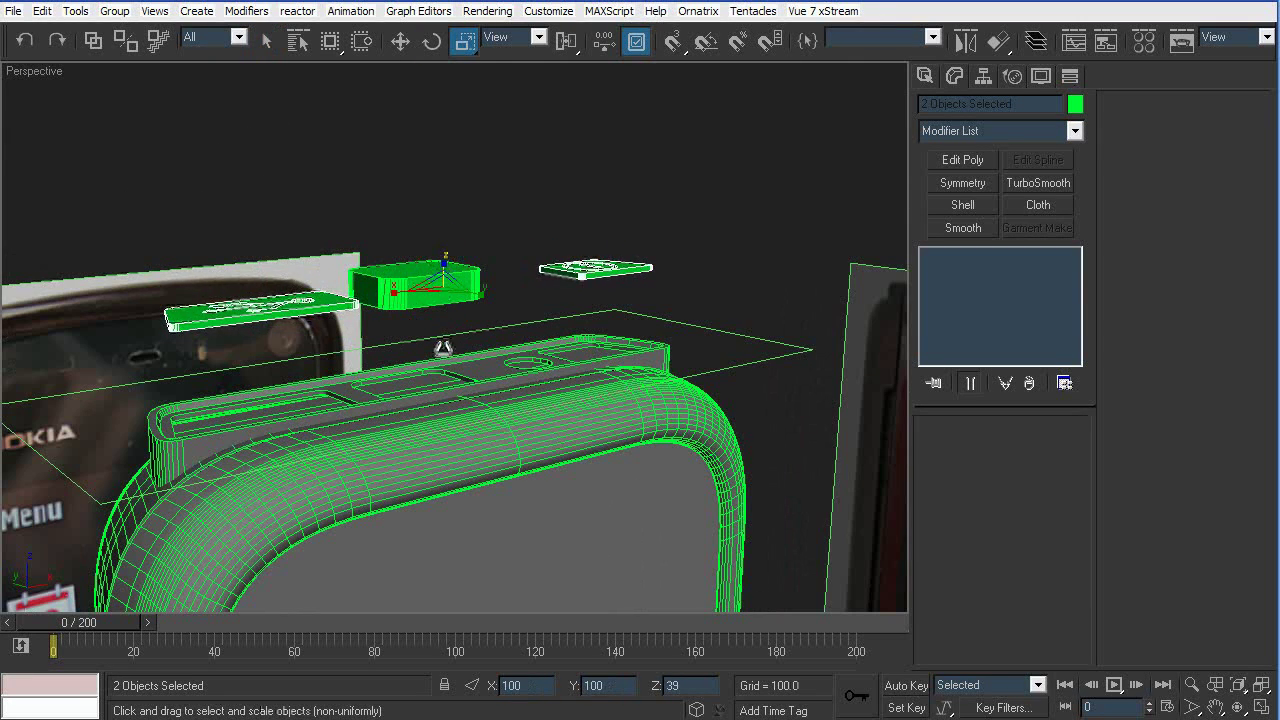
{"action": "scroll", "coordinate": [436, 354], "scroll_direction": "up", "scroll_amount": 3}
{"action": "middle_click_drag", "start_coordinate": [391, 364], "coordinate": [641, 434], "text": "alt"}
{"action": "scroll", "coordinate": [639, 425], "scroll_direction": "down", "scroll_amount": 3}
Lower the two engraved inserts along Z into their panel recesses and turn off the edge display
{"action": "key", "text": "w"}
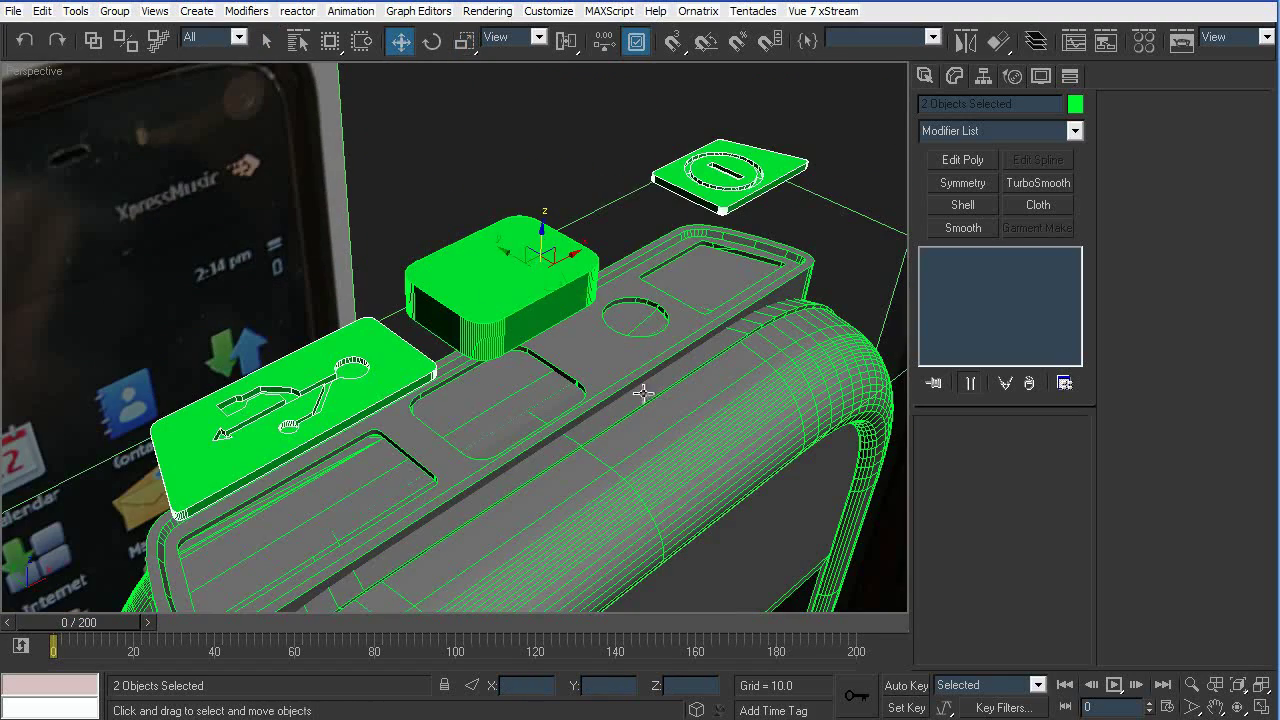
{"action": "left_click_drag", "start_coordinate": [541, 229], "coordinate": [541, 342]}
{"action": "middle_click_drag", "start_coordinate": [550, 368], "coordinate": [584, 274], "text": "alt"}
{"action": "key", "text": "F4"}
Assign the V-Ray material Material #75 to both engraved inserts and put the Material Editor away
{"action": "key", "text": "m"}
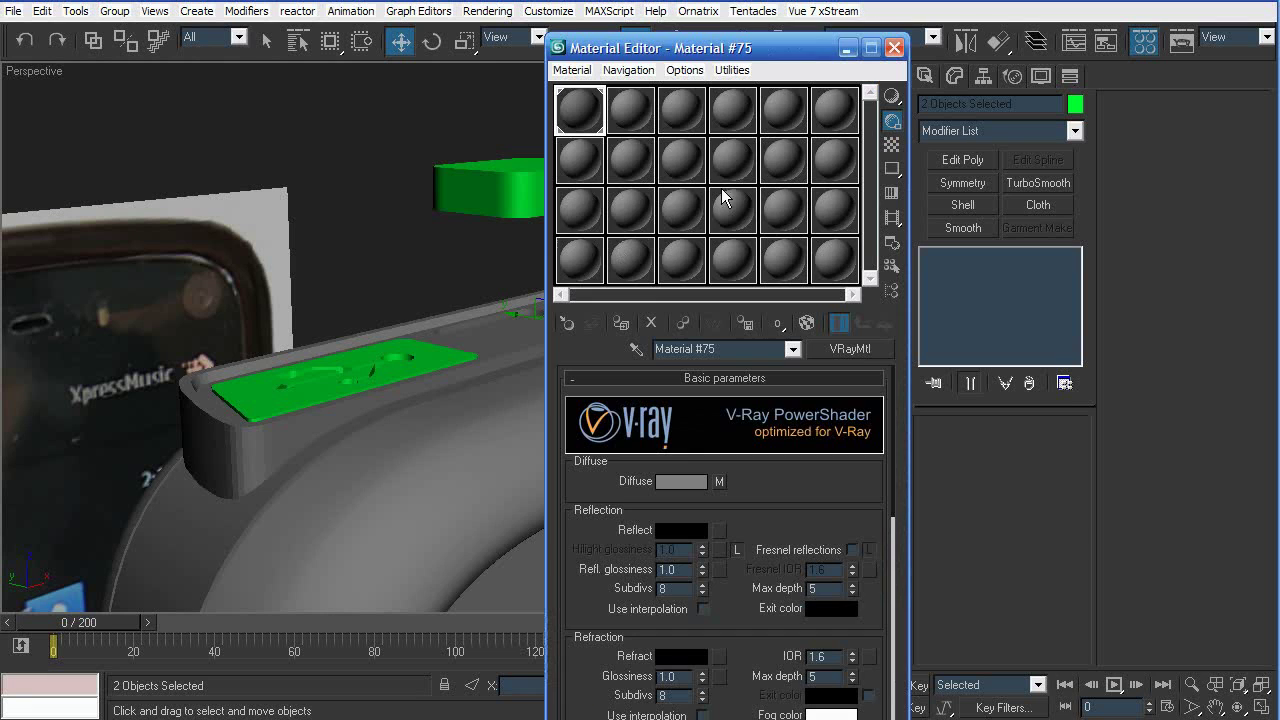
{"action": "left_click", "coordinate": [620, 322]}
{"action": "left_click", "coordinate": [845, 49]}
Hide everything except the rounded middle box and the top-view reference image
{"action": "left_click", "coordinate": [597, 200]}
{"action": "left_click", "coordinate": [613, 193]}
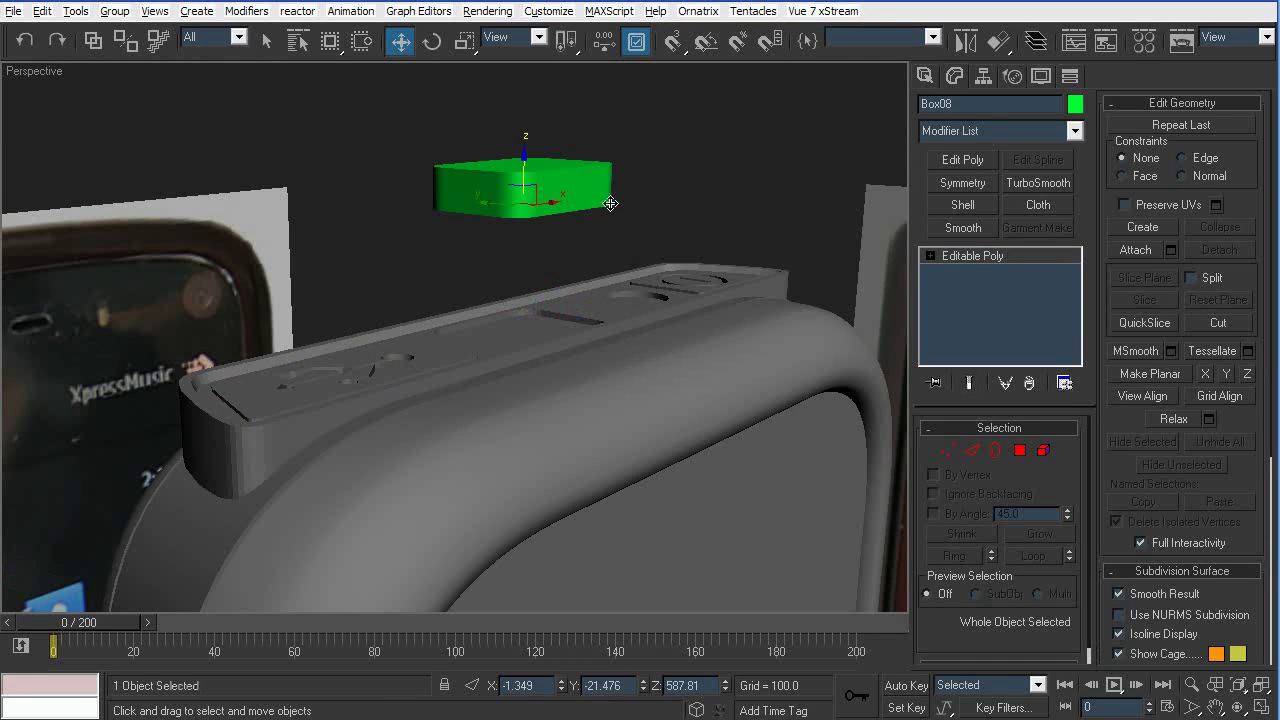
{"action": "middle_click_drag", "start_coordinate": [613, 193], "coordinate": [598, 233], "text": "alt"}
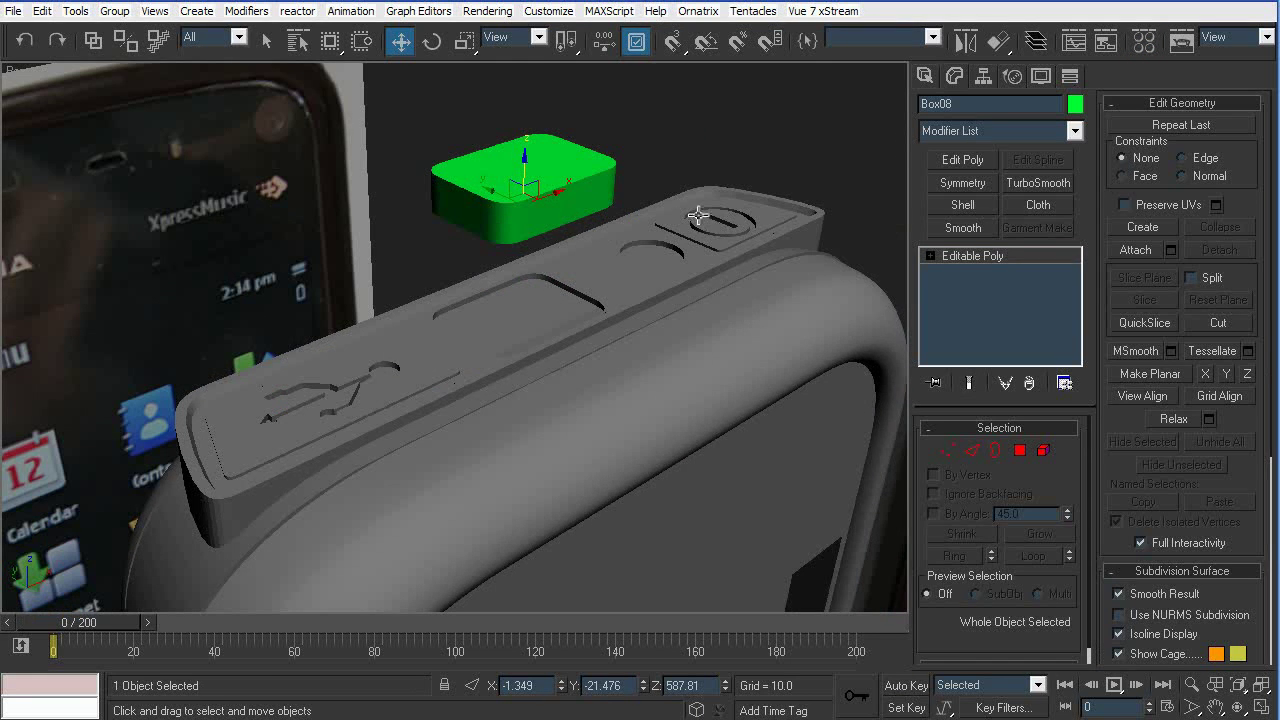
{"action": "key", "text": "t"}
{"action": "key", "text": "z"}
{"action": "scroll", "coordinate": [715, 295], "scroll_direction": "down", "scroll_amount": 10}
{"action": "middle_click_drag", "start_coordinate": [767, 312], "coordinate": [645, 326]}
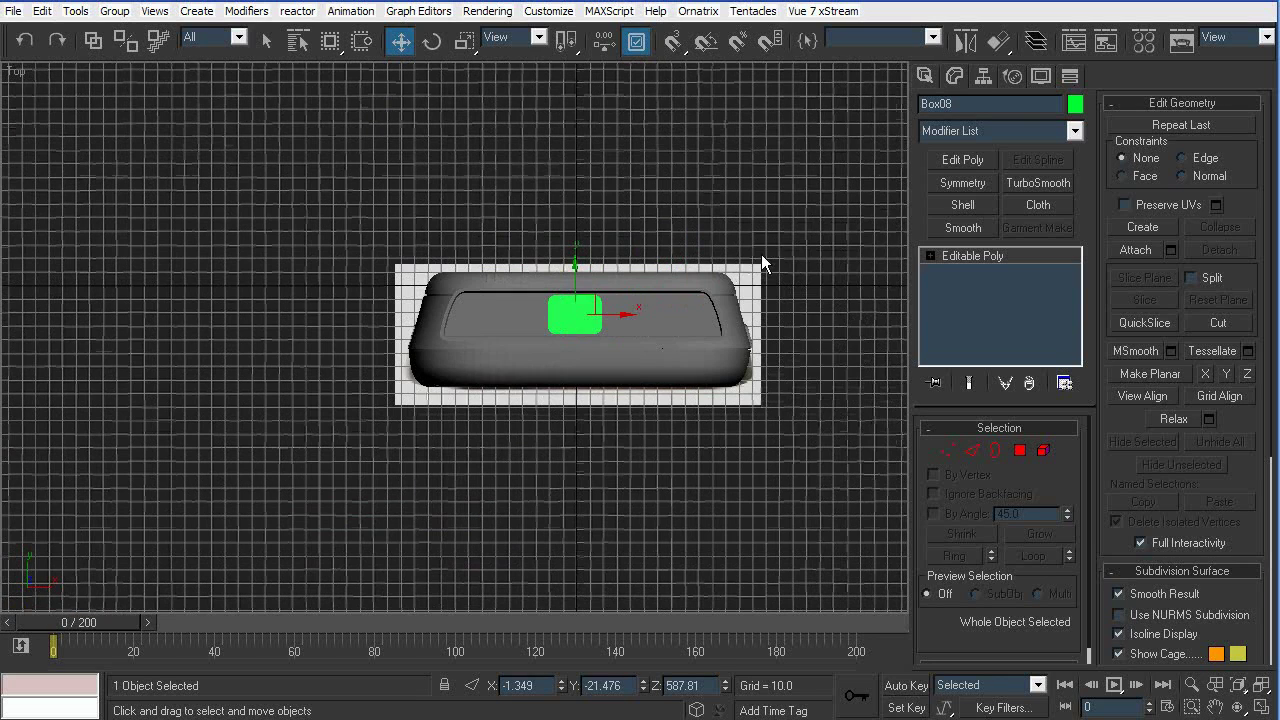
{"action": "left_click", "coordinate": [751, 274], "text": "ctrl"}
{"action": "right_click", "coordinate": [786, 287]}
{"action": "left_click", "coordinate": [845, 230]}
{"action": "scroll", "coordinate": [823, 319], "scroll_direction": "up", "scroll_amount": 6}
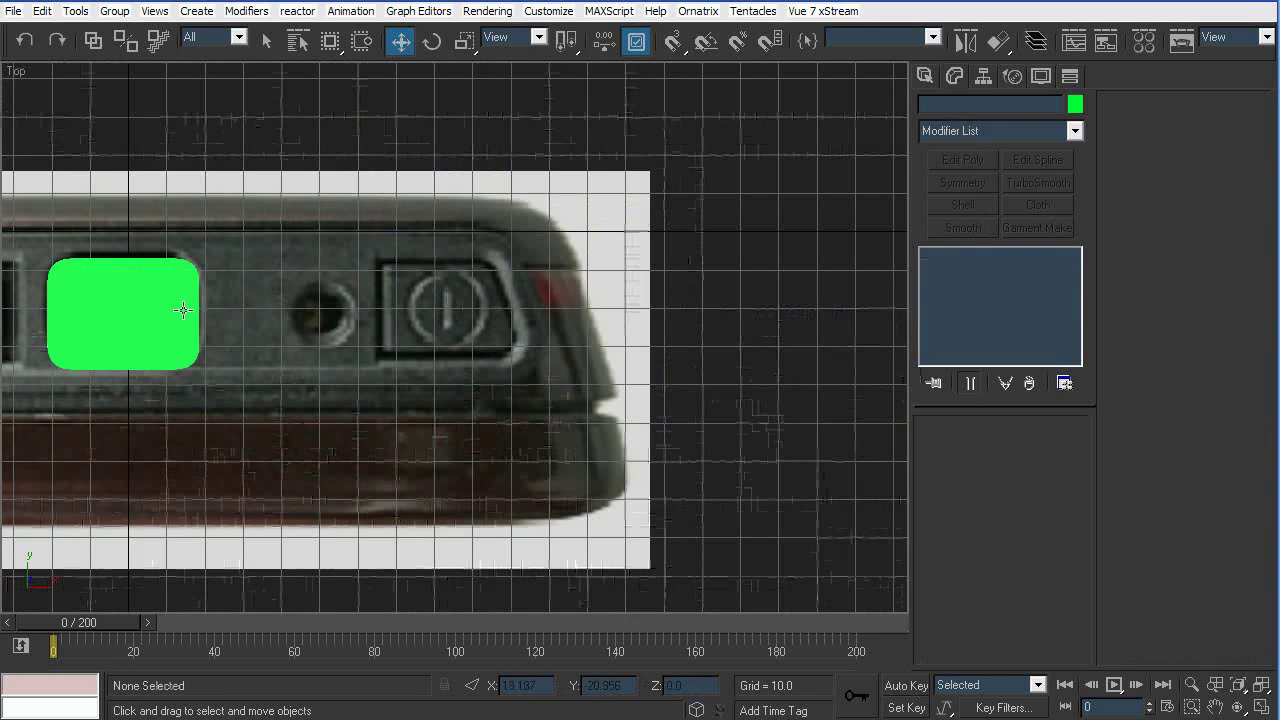
Make the rounded middle box see-through over the socket in the top reference image
{"action": "left_click", "coordinate": [183, 310]}
{"action": "key", "text": "alt+x"}
{"action": "scroll", "coordinate": [237, 224], "scroll_direction": "up", "scroll_amount": 4}
{"action": "middle_click_drag", "start_coordinate": [238, 222], "coordinate": [548, 249]}
Create a cylinder of radius about 10.3 and height about 11 over the round socket in the middle box
{"action": "left_click", "coordinate": [923, 78]}
{"action": "left_click", "coordinate": [965, 139]}
{"action": "left_click", "coordinate": [970, 151]}
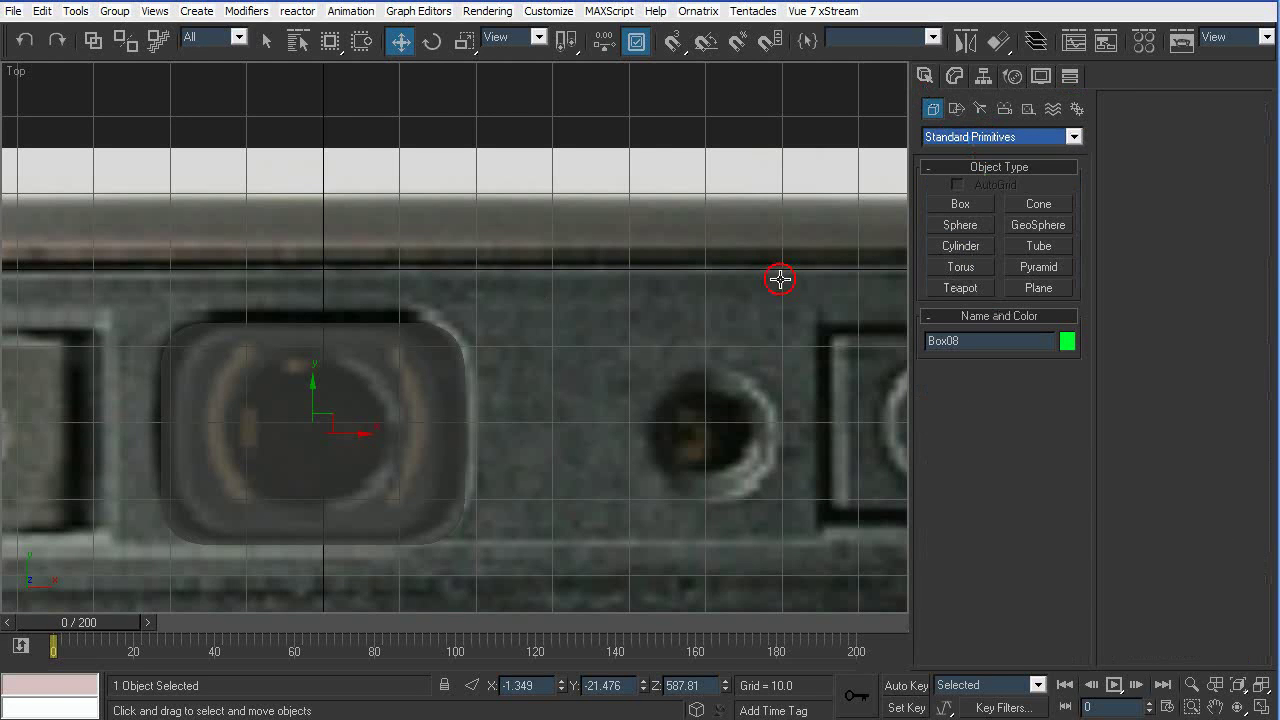
{"action": "left_click", "coordinate": [960, 246]}
{"action": "middle_click_drag", "start_coordinate": [305, 438], "coordinate": [590, 382]}
{"action": "left_click_drag", "start_coordinate": [604, 374], "coordinate": [597, 452]}
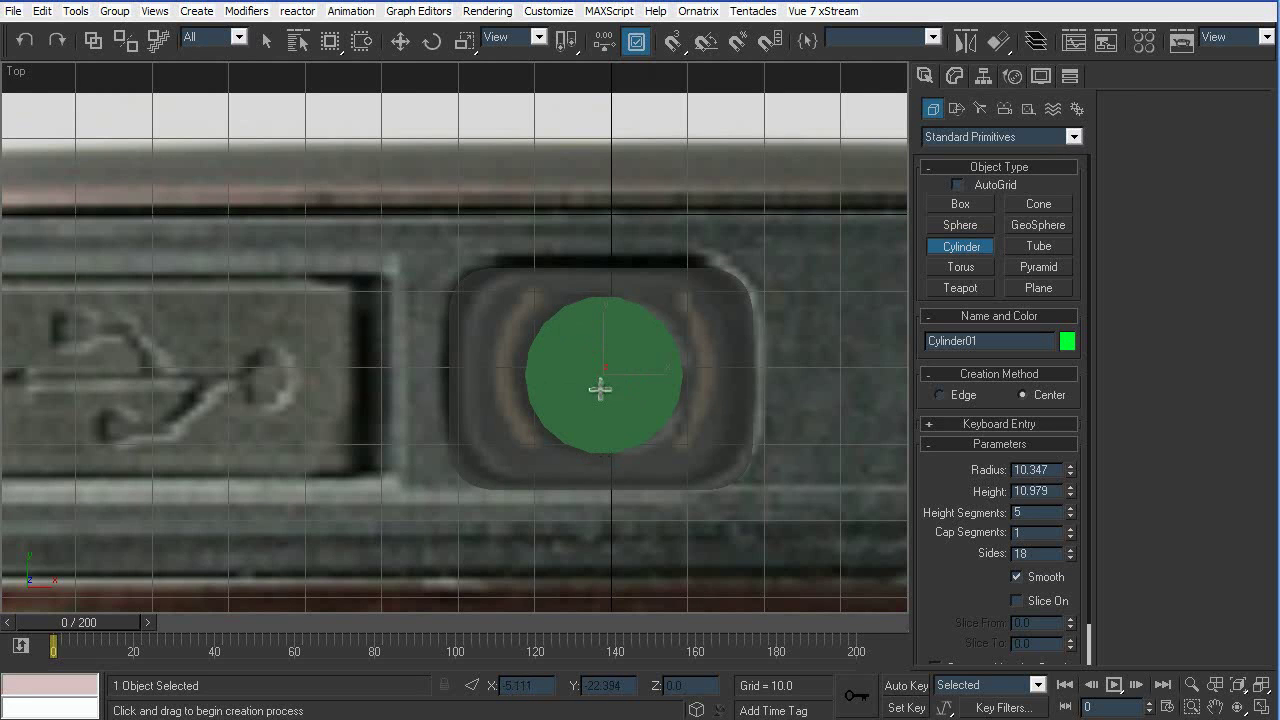
Raise the cylinder along Z until its base sits inside the top of the middle box
{"action": "key", "text": "p"}
{"action": "middle_click_drag", "start_coordinate": [598, 441], "coordinate": [723, 306], "text": "alt"}
{"action": "scroll", "coordinate": [640, 297], "scroll_direction": "down", "scroll_amount": 6}
{"action": "middle_click_drag", "start_coordinate": [560, 287], "coordinate": [548, 378]}
{"action": "key", "text": "w"}
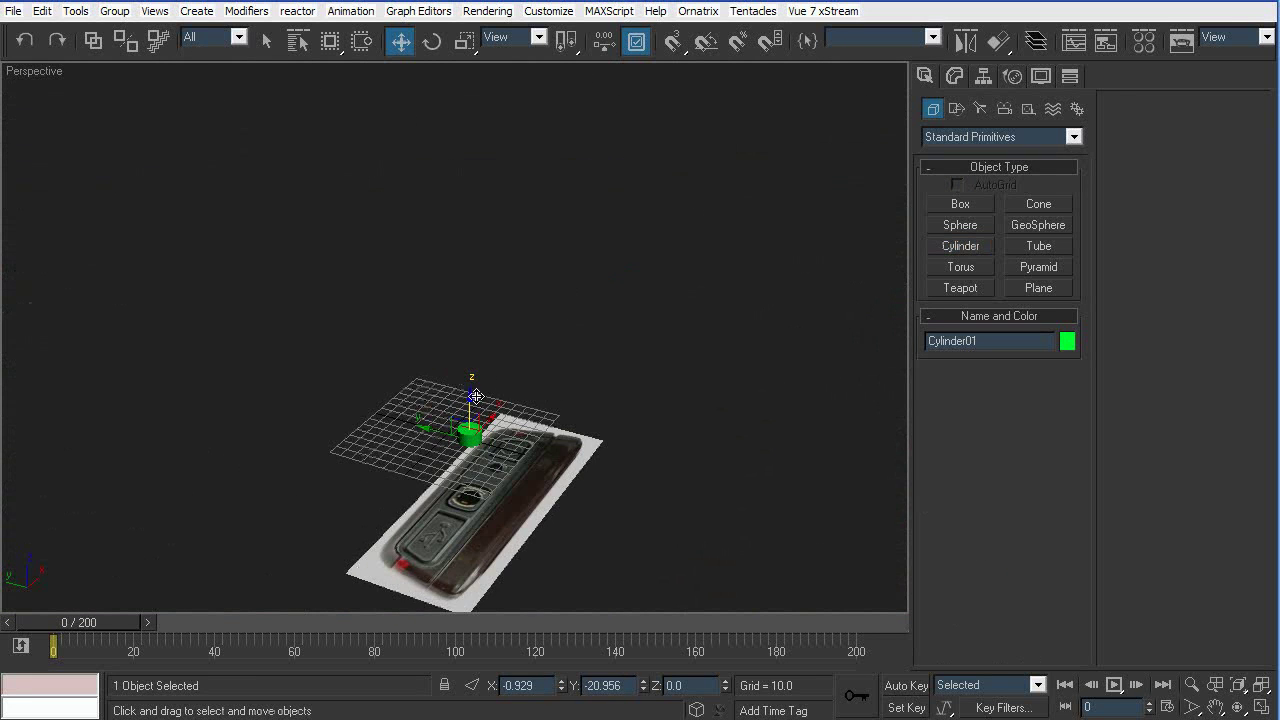
{"action": "scroll", "coordinate": [474, 254], "scroll_direction": "down", "scroll_amount": 3}
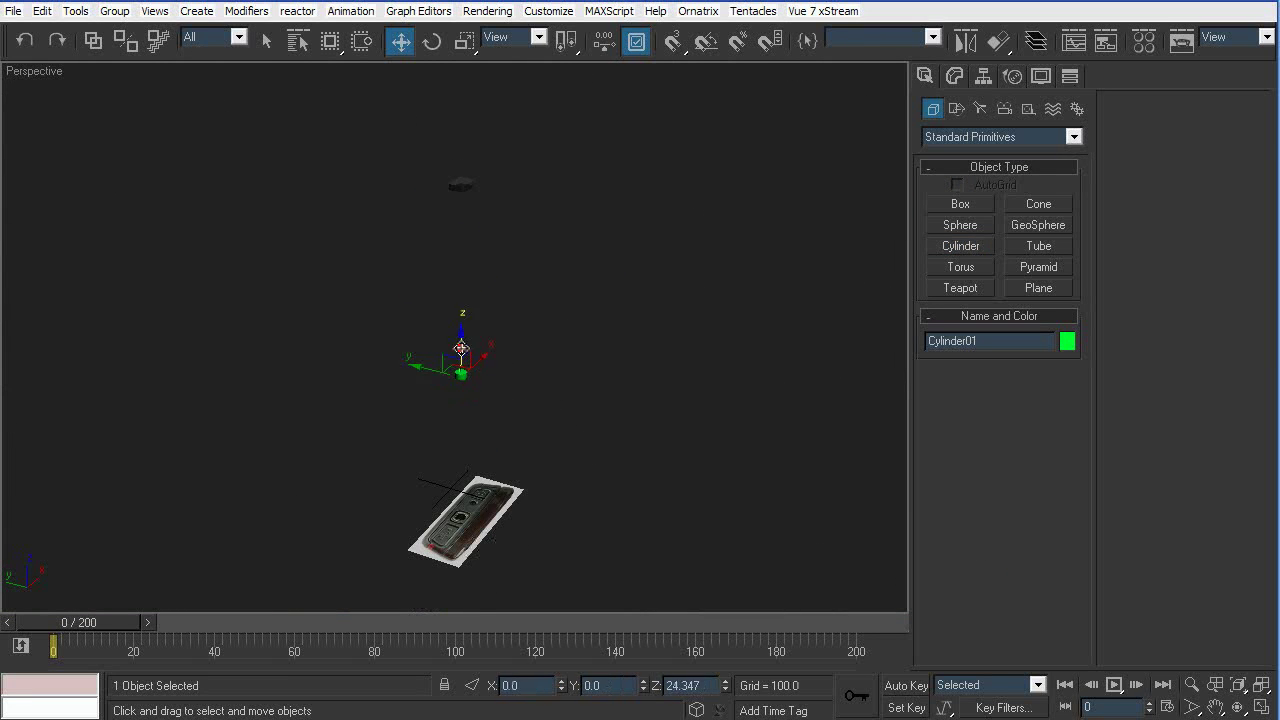
{"action": "key", "text": "z"}
{"action": "middle_click_drag", "start_coordinate": [511, 163], "coordinate": [440, 189], "text": "alt"}
{"action": "scroll", "coordinate": [505, 303], "scroll_direction": "down", "scroll_amount": 3}
{"action": "middle_click_drag", "start_coordinate": [531, 357], "coordinate": [615, 392], "text": "alt"}
Turn off see-through display for the middle box and lower the cylinder slightly into it
{"action": "left_click", "coordinate": [617, 394]}
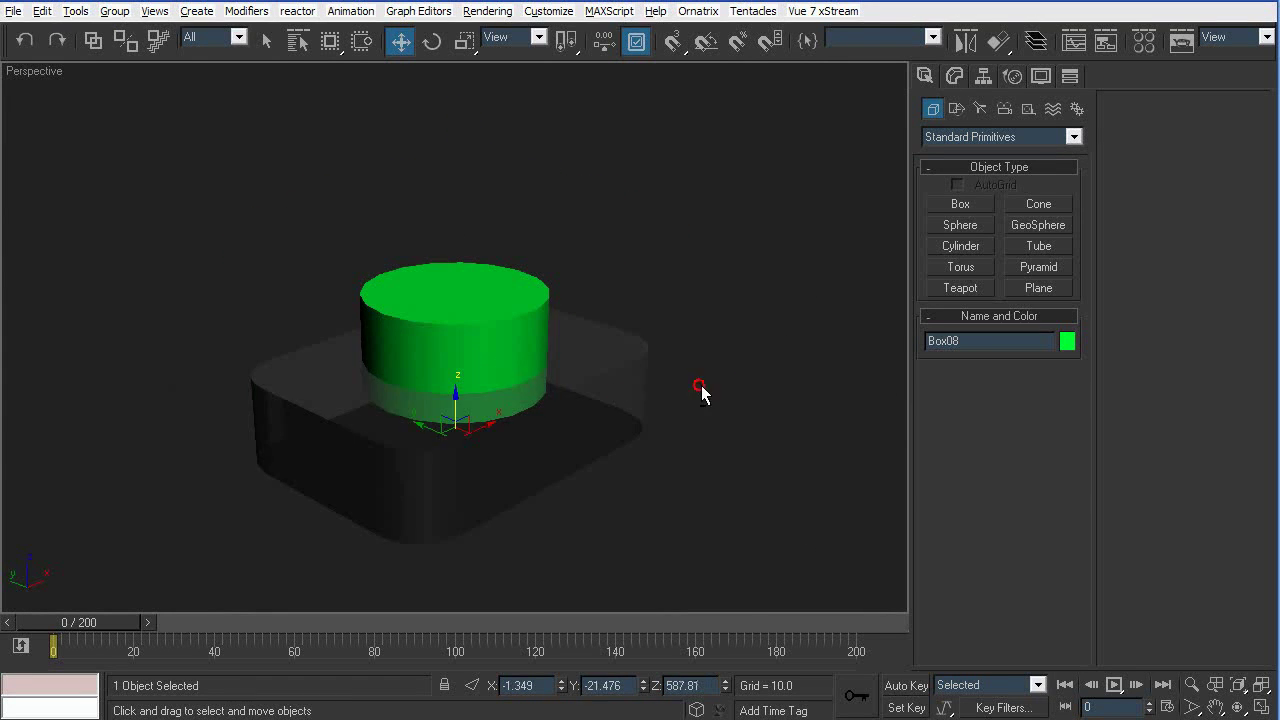
{"action": "key", "text": "alt+x"}
{"action": "left_click", "coordinate": [785, 306]}
{"action": "left_click", "coordinate": [477, 335]}
{"action": "left_click_drag", "start_coordinate": [454, 340], "coordinate": [454, 345]}
{"action": "left_click_drag", "start_coordinate": [454, 345], "coordinate": [454, 348]}
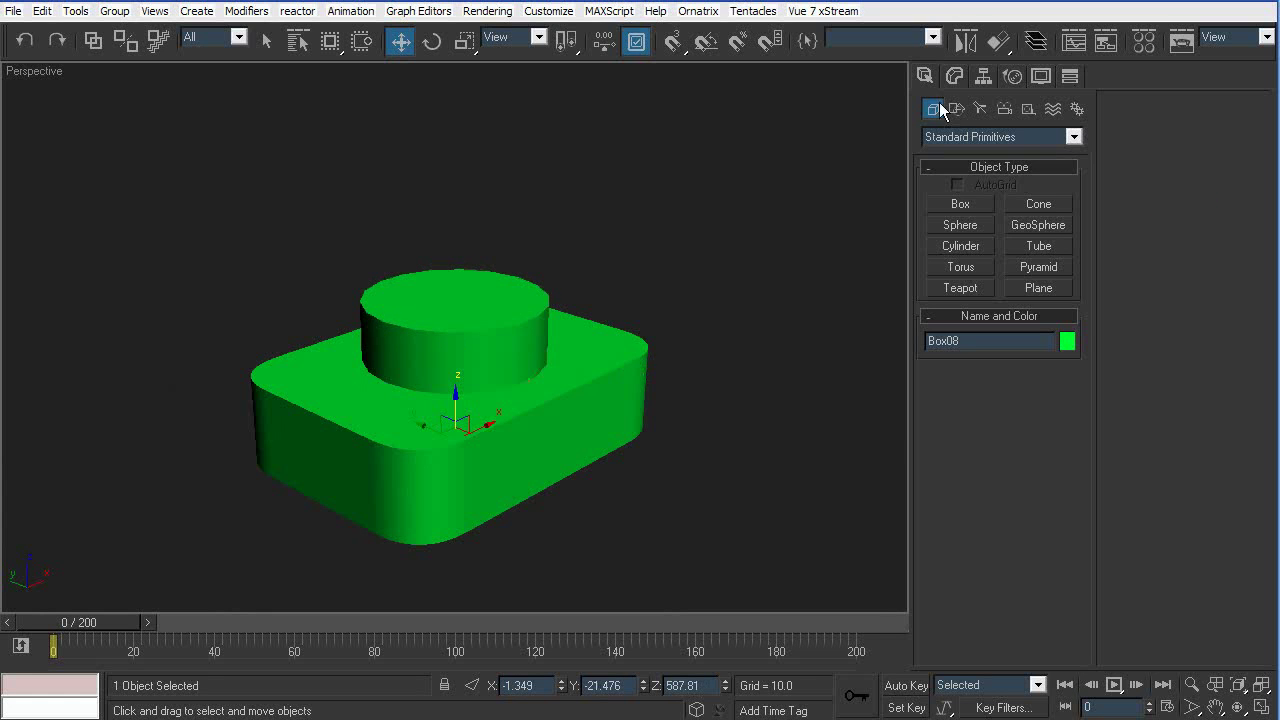
Subtract the cylinder from the rounded middle box with ProBoolean
{"action": "left_click", "coordinate": [957, 110]}
{"action": "left_click", "coordinate": [933, 110]}
{"action": "left_click", "coordinate": [970, 137]}
{"action": "left_click", "coordinate": [996, 180]}
{"action": "left_click", "coordinate": [956, 311]}
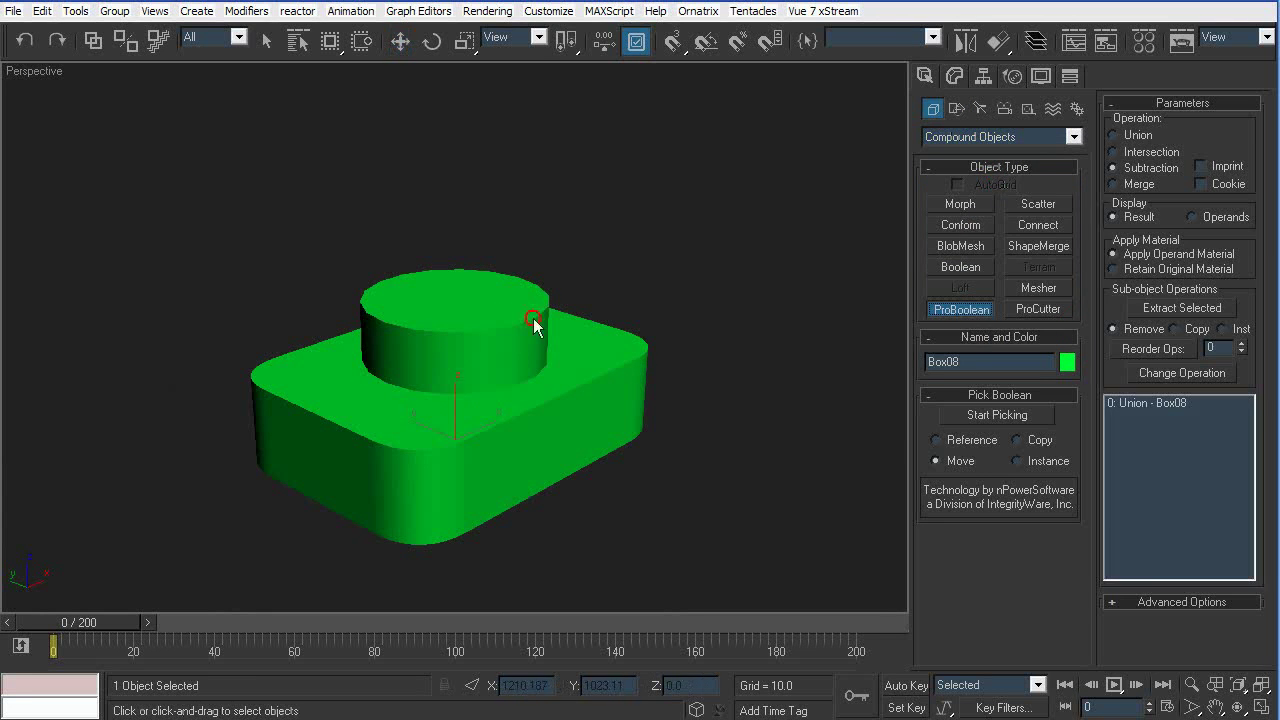
{"action": "left_click", "coordinate": [455, 310]}
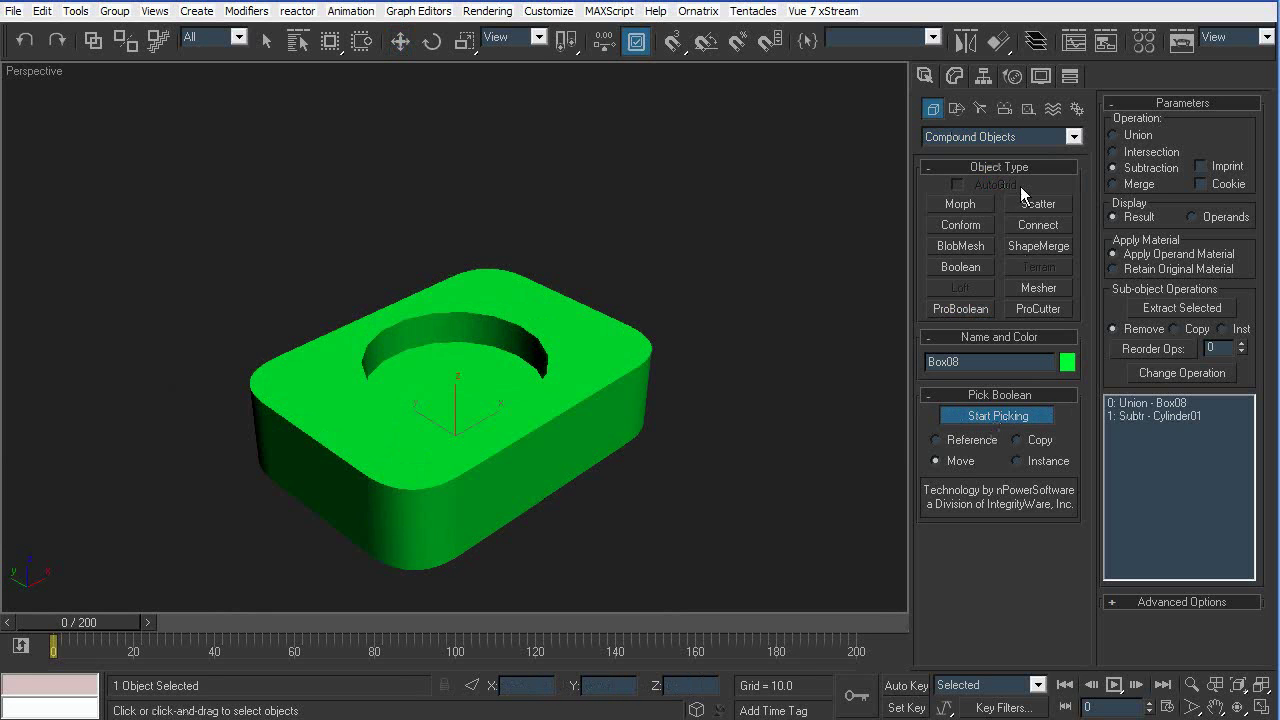
Unhide all objects in the scene and assign Material #75 to the rounded socket box
{"action": "left_click", "coordinate": [955, 77]}
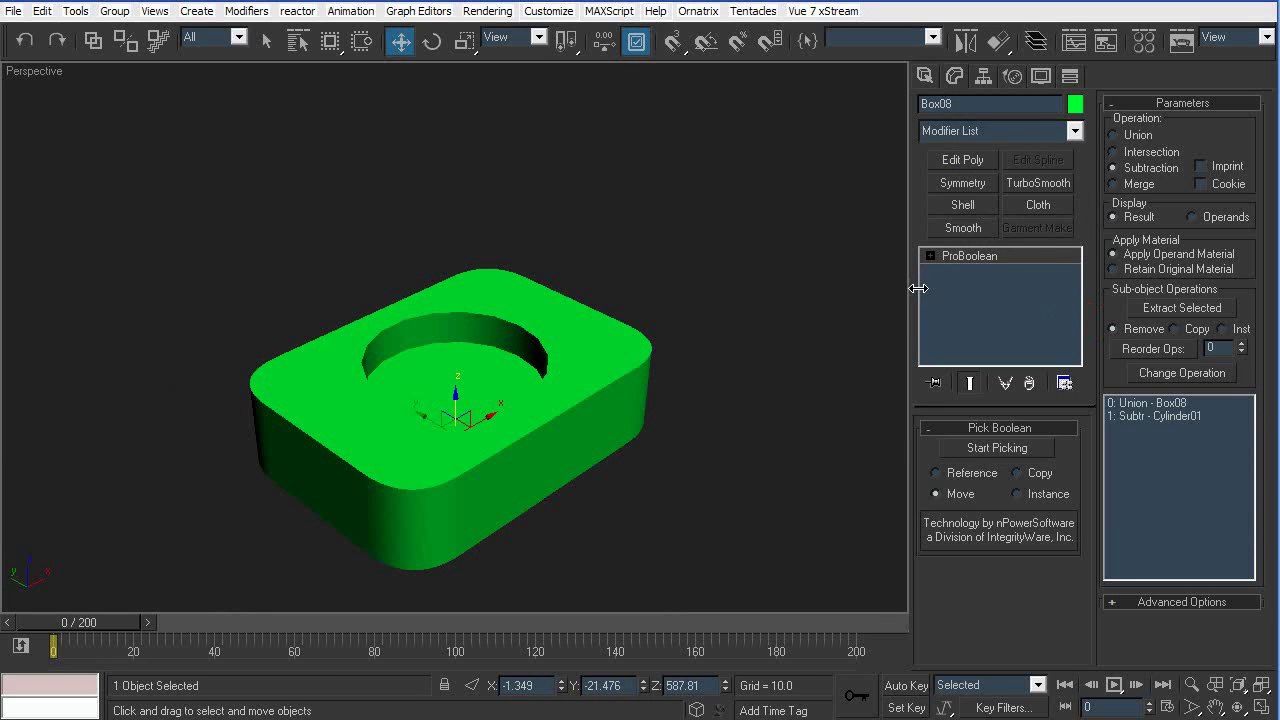
{"action": "right_click", "coordinate": [757, 292]}
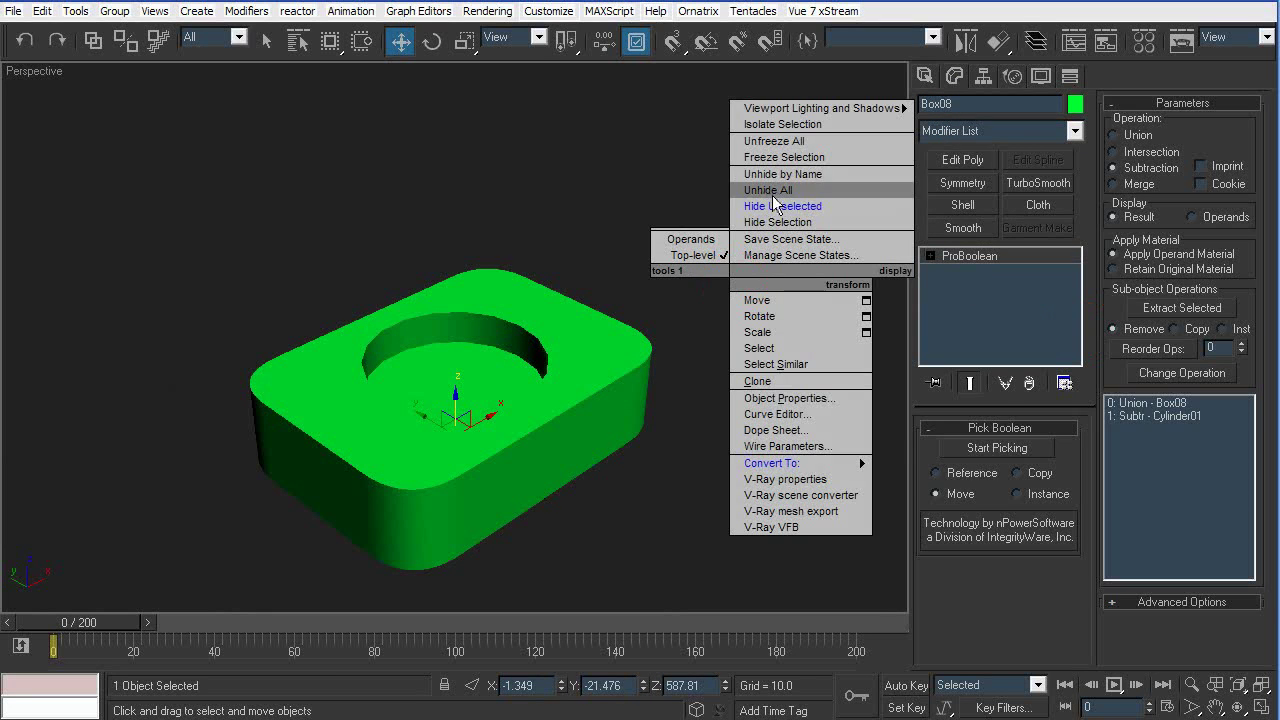
{"action": "left_click", "coordinate": [776, 213]}
{"action": "scroll", "coordinate": [670, 380], "scroll_direction": "down", "scroll_amount": 3}
{"action": "key", "text": "m"}
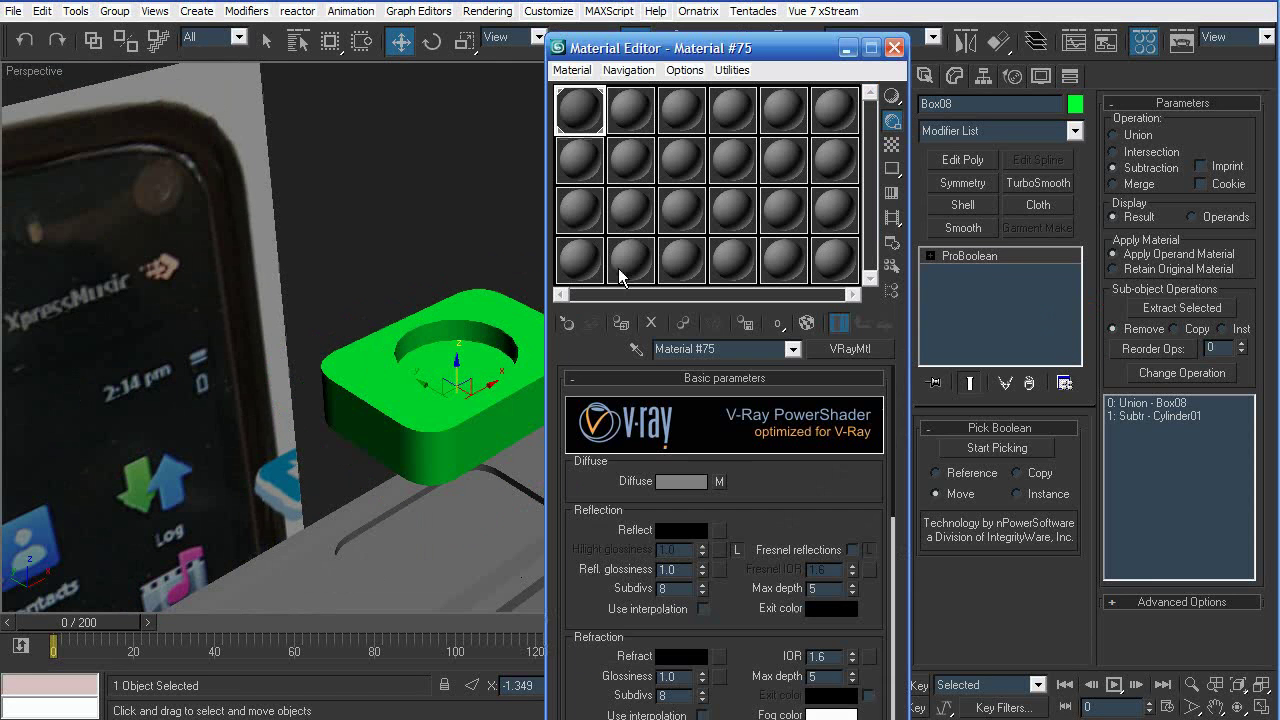
{"action": "left_click", "coordinate": [621, 323]}
{"action": "left_click", "coordinate": [848, 48]}
Lower the rounded socket box about 38.9 units along Z into the middle recess of the connector panel
{"action": "left_click", "coordinate": [549, 363]}
{"action": "middle_click_drag", "start_coordinate": [549, 363], "coordinate": [596, 180]}
{"action": "left_click_drag", "start_coordinate": [530, 199], "coordinate": [526, 396]}
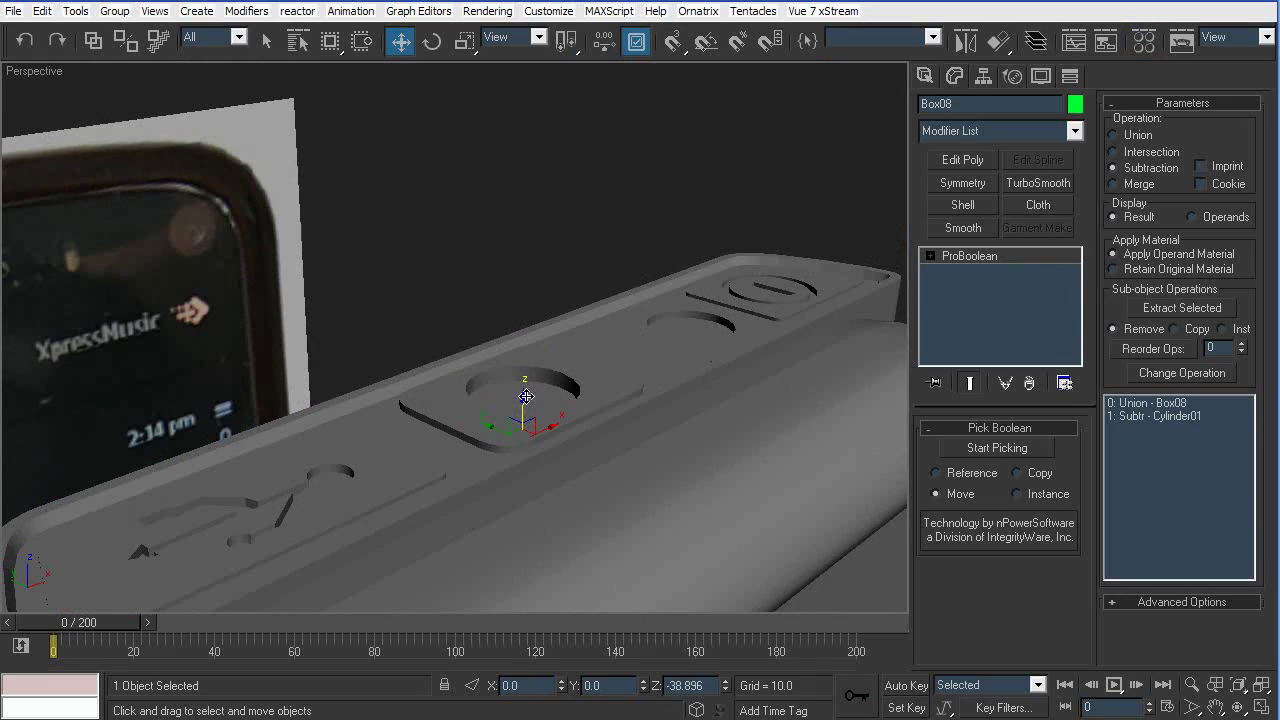
Scale the socket box down along Z until its top sits level with the connector panel's surface
{"action": "mouse_move", "coordinate": [557, 291]}
{"action": "middle_mouse_down", "text": "alt"}
{"action": "mouse_move", "coordinate": [555, 238]}
{"action": "mouse_move", "coordinate": [628, 195]}
{"action": "mouse_move", "coordinate": [559, 314]}
{"action": "middle_mouse_up", "text": "alt"}
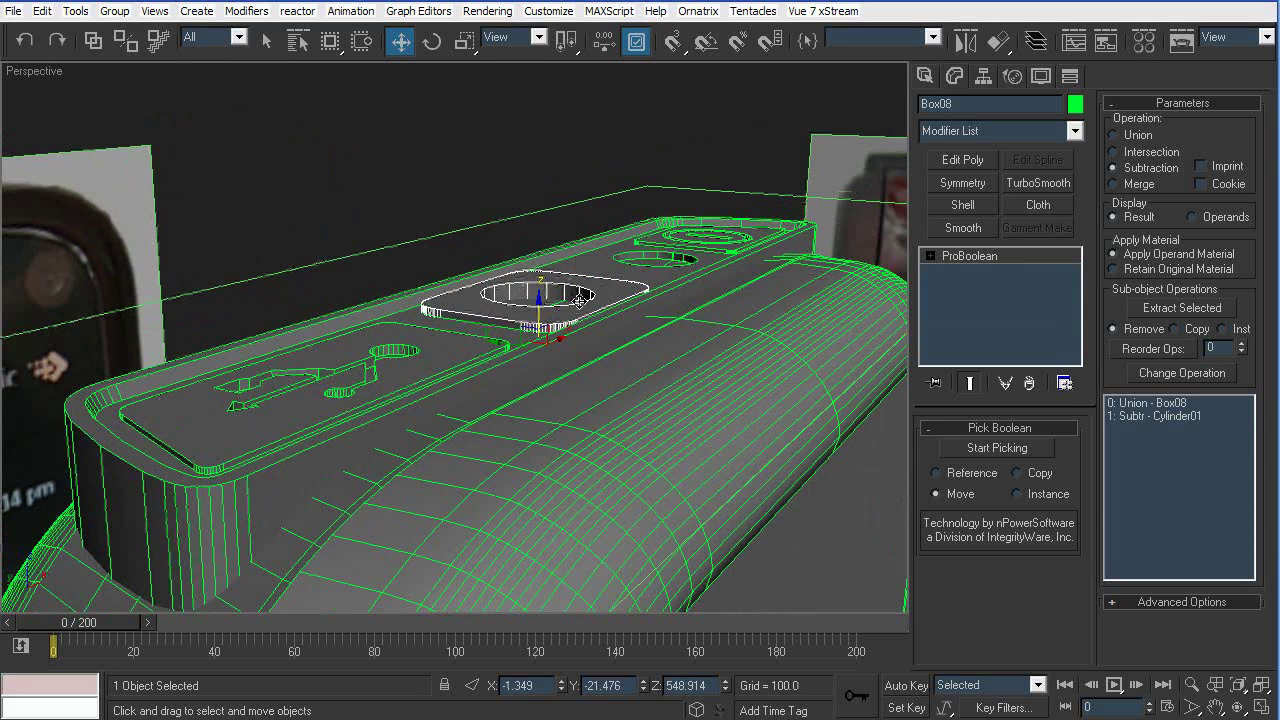
{"action": "key", "text": "e"}
{"action": "key", "text": "r"}
{"action": "left_click_drag", "start_coordinate": [538, 286], "coordinate": [533, 308]}
{"action": "key", "text": "w"}
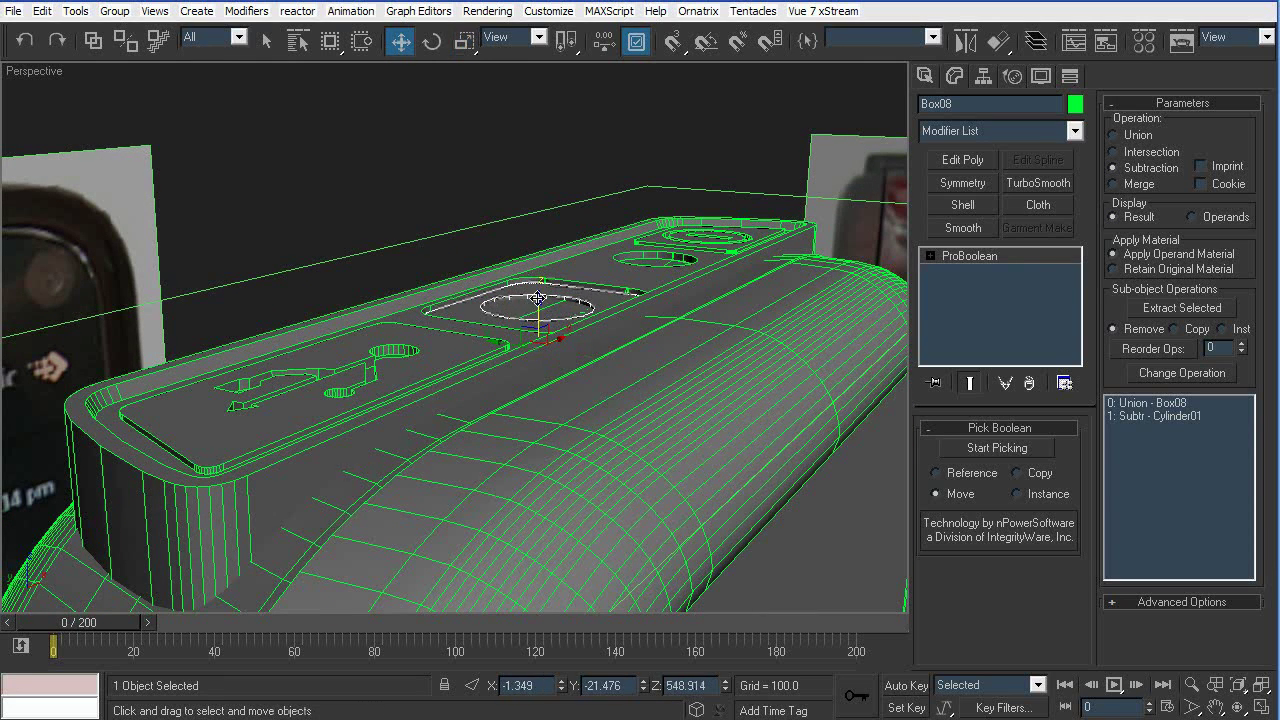
Hide the phone part covering the reference picture in the Top view to check the connector panel's sockets
{"action": "left_click", "coordinate": [429, 194]}
{"action": "middle_click_drag", "start_coordinate": [429, 194], "coordinate": [643, 223], "text": "alt"}
{"action": "key", "text": "t"}
{"action": "scroll", "coordinate": [665, 360], "scroll_direction": "up", "scroll_amount": 3}
{"action": "left_click", "coordinate": [482, 285]}
{"action": "right_click", "coordinate": [557, 294]}
{"action": "left_click", "coordinate": [605, 225]}
{"action": "scroll", "coordinate": [495, 279], "scroll_direction": "up", "scroll_amount": 3}
{"action": "middle_click_drag", "start_coordinate": [495, 279], "coordinate": [736, 313]}
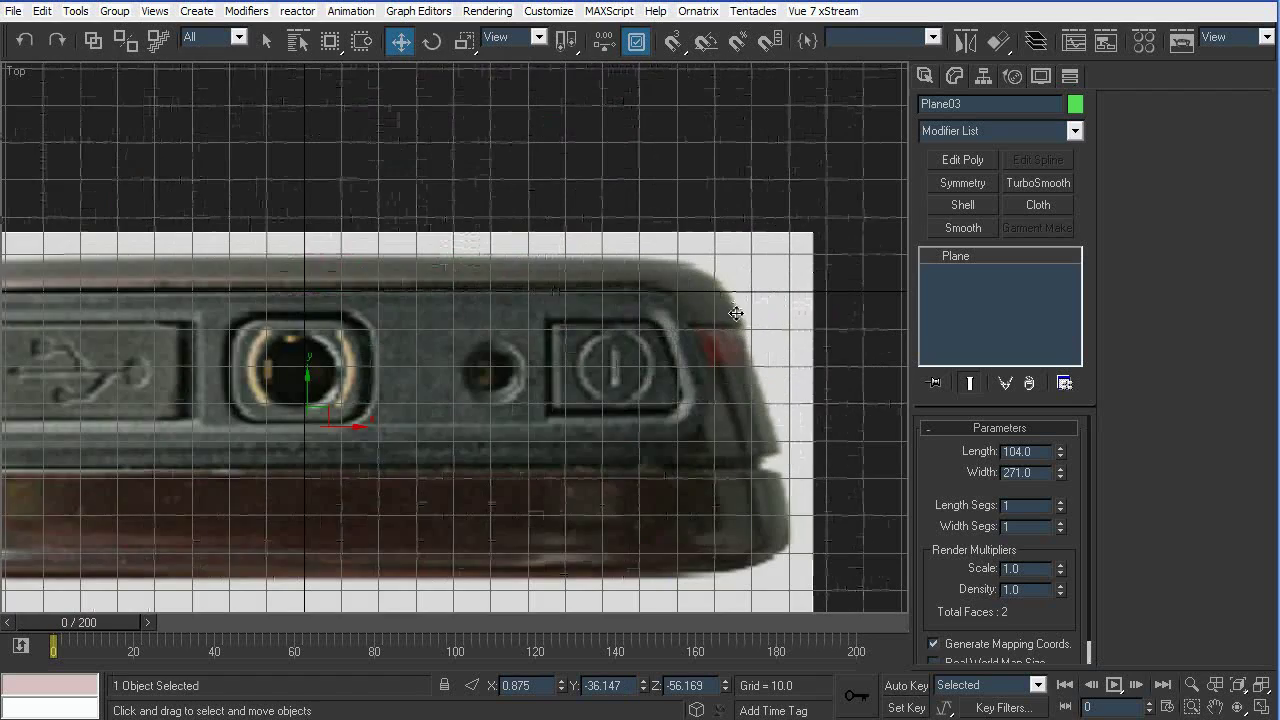
Undo the last change and return to the Perspective view
{"action": "key", "text": "ctrl+z"}
{"action": "key", "text": "p"}
{"action": "scroll", "coordinate": [634, 329], "scroll_direction": "down", "scroll_amount": 10}
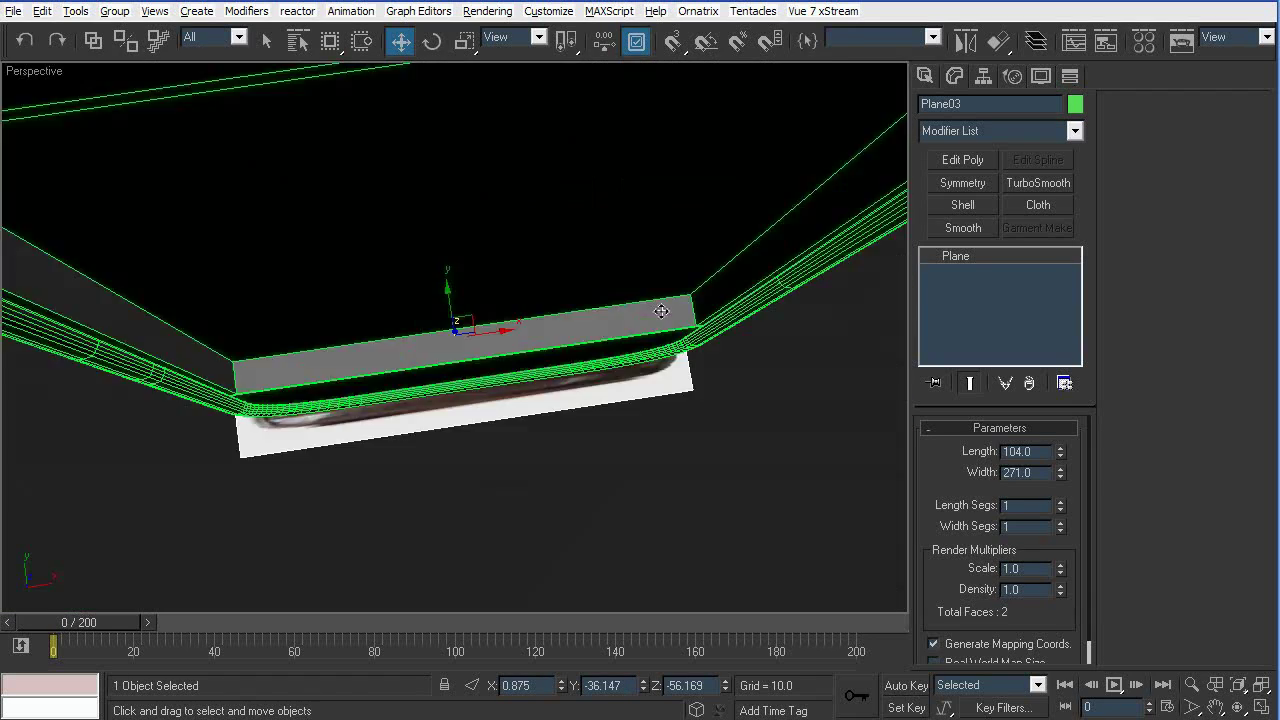